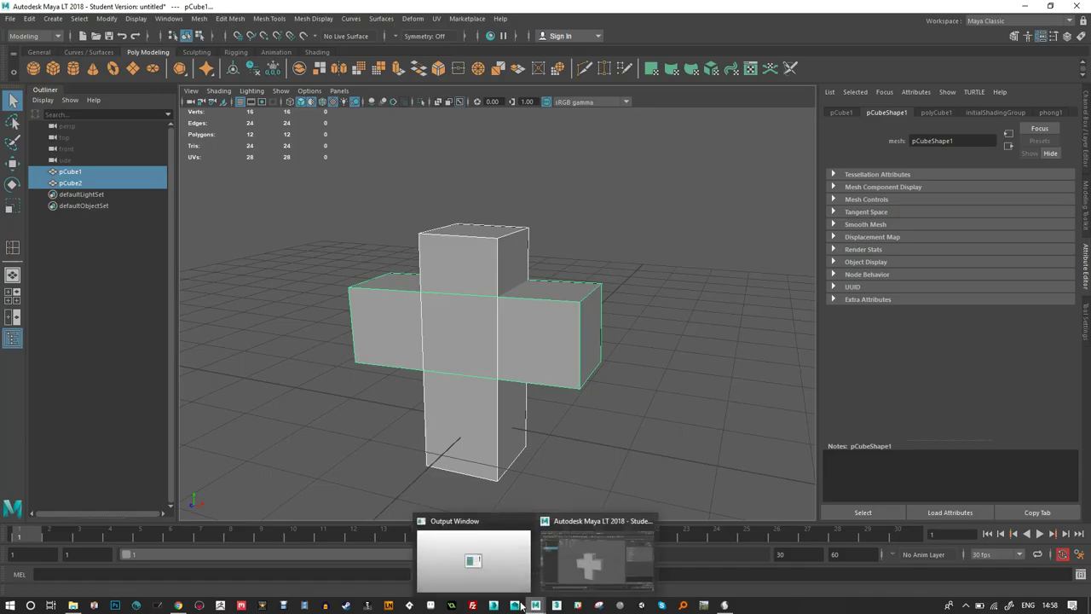
Bring the Sculptris window showing the human sculpt to the front from the taskbar.
mouse_move(179, 607)
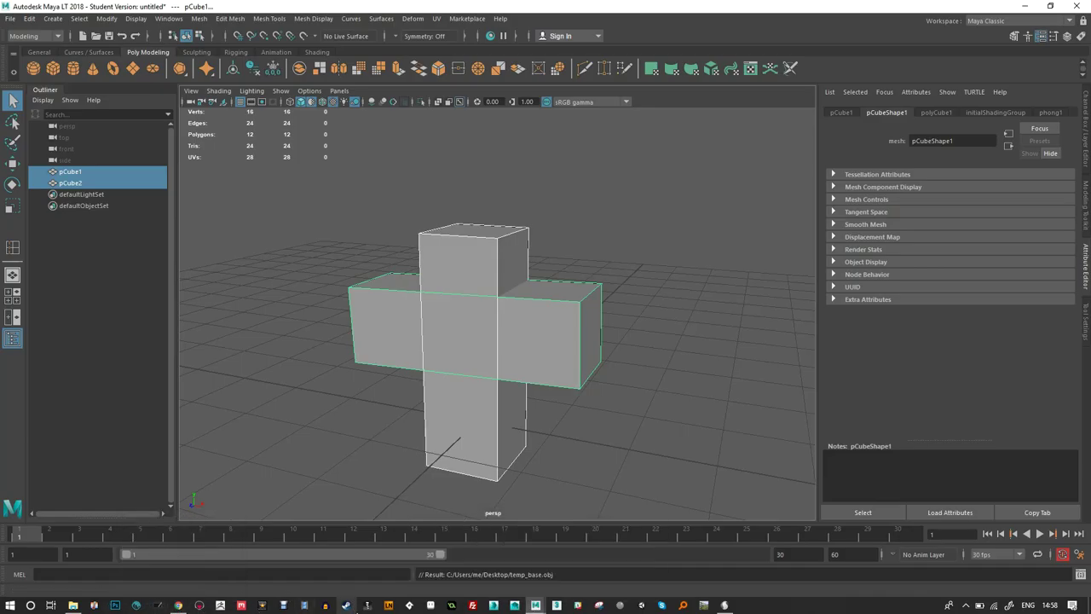
click(725, 605)
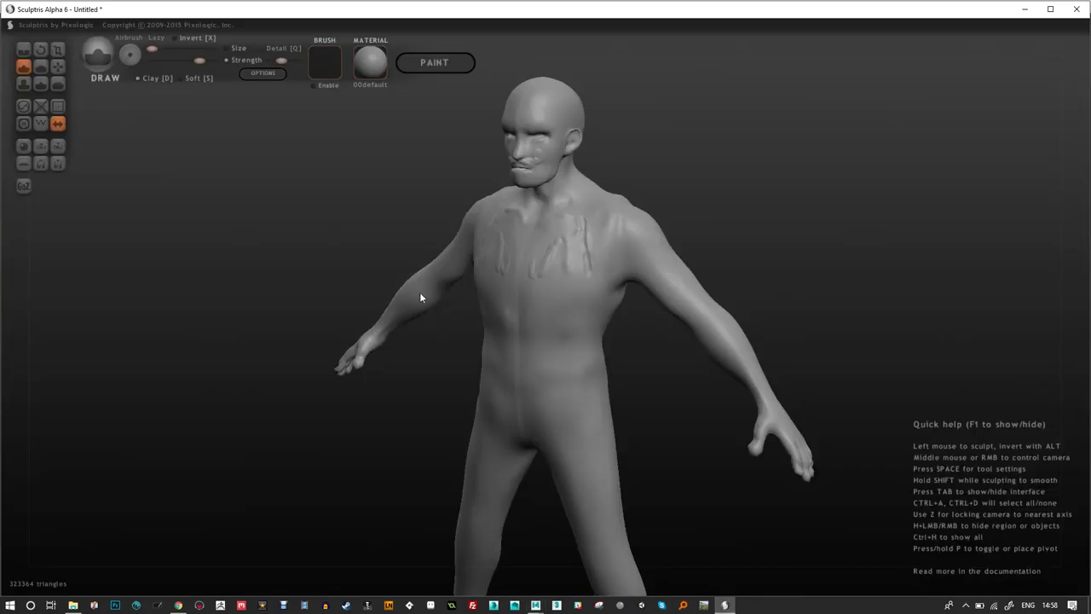
Import Desktop temp_base.obj as a NEW SCENE, discarding the sculpt and declining paint mode.
click(40, 154)
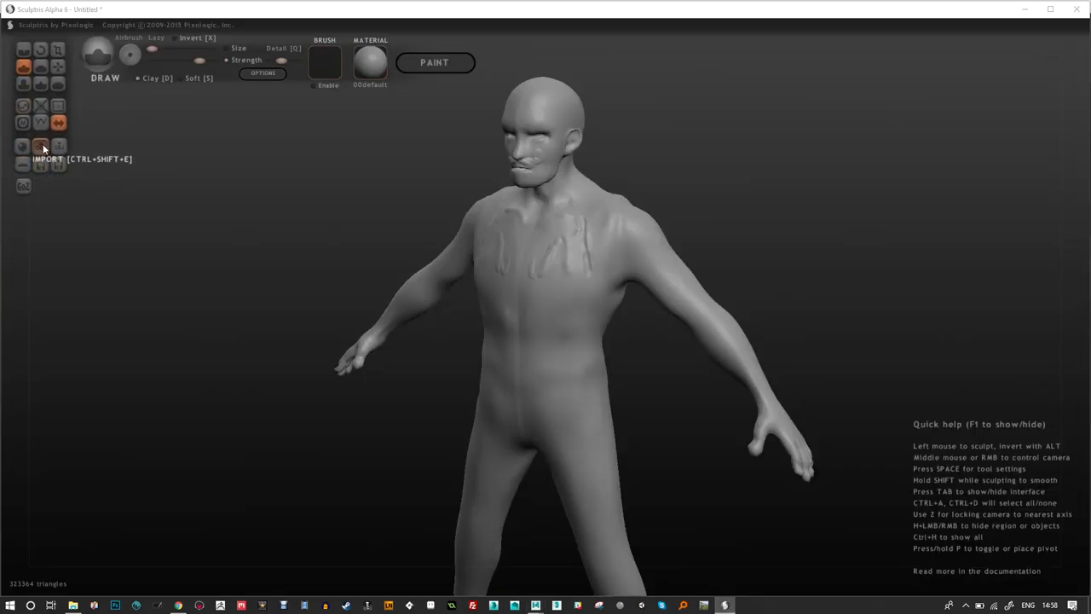
click(80, 103)
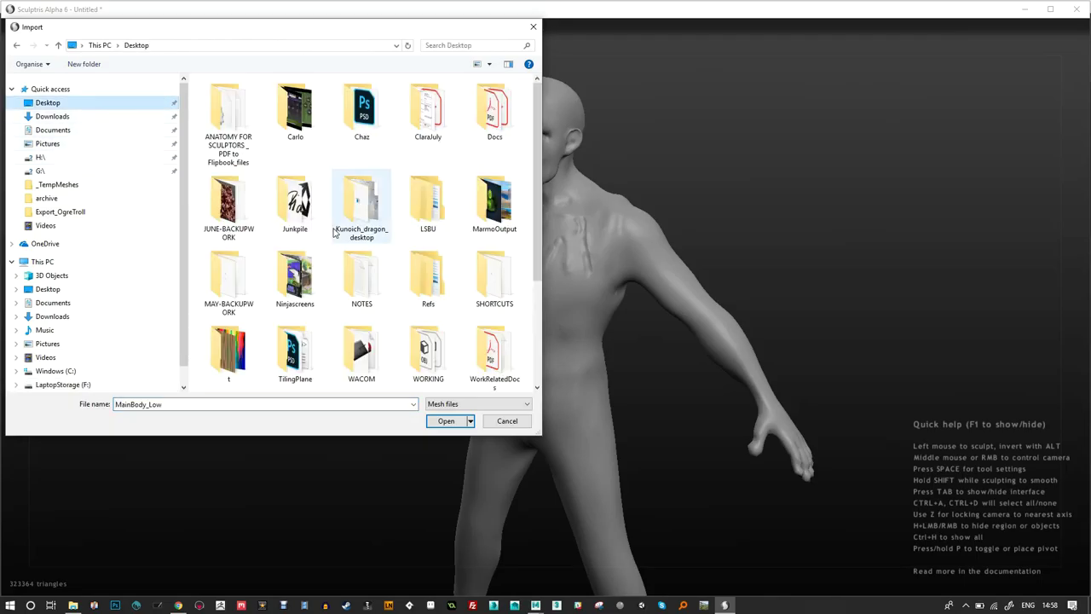
scroll(380, 351, down, 3)
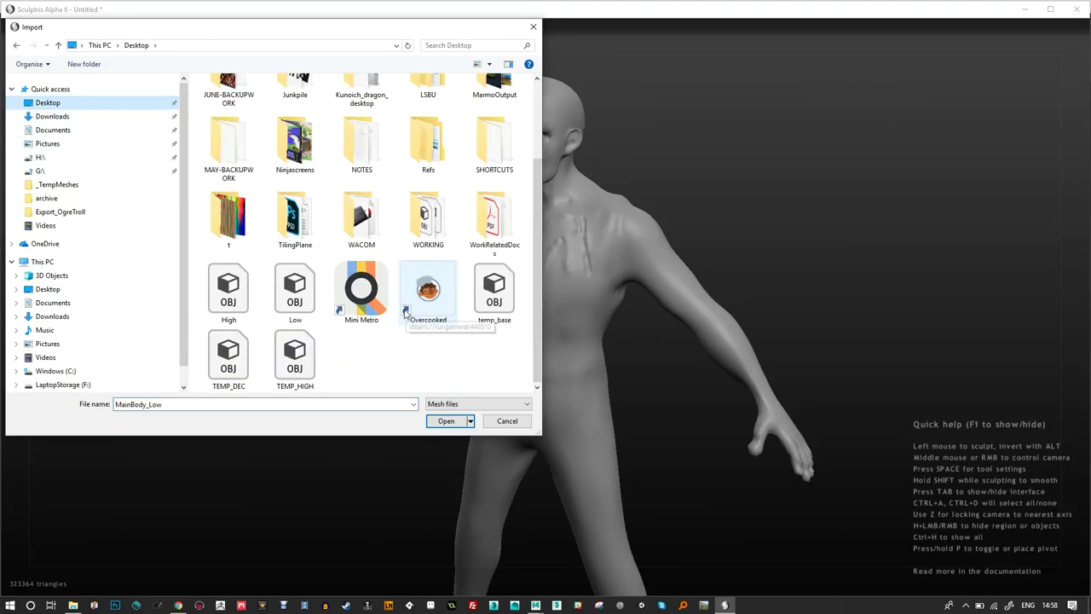
double_click(494, 294)
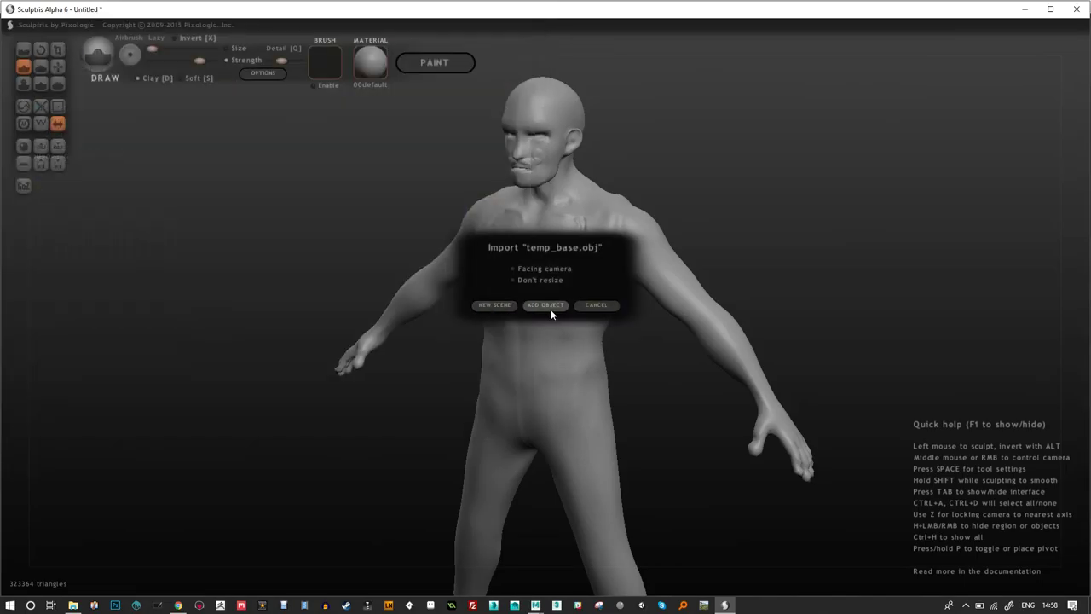
click(496, 307)
click(543, 343)
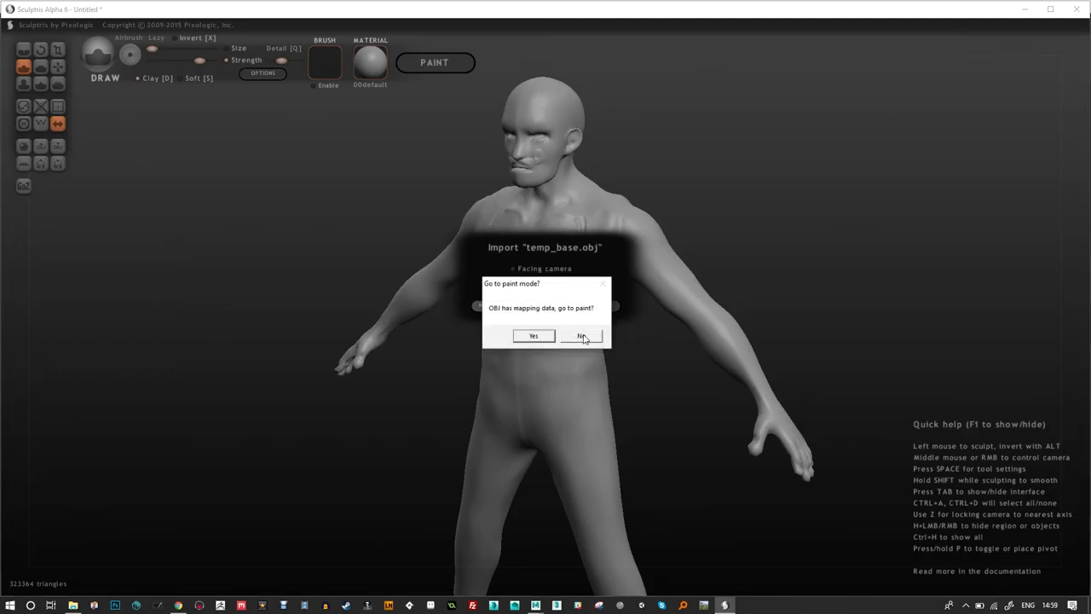
click(582, 337)
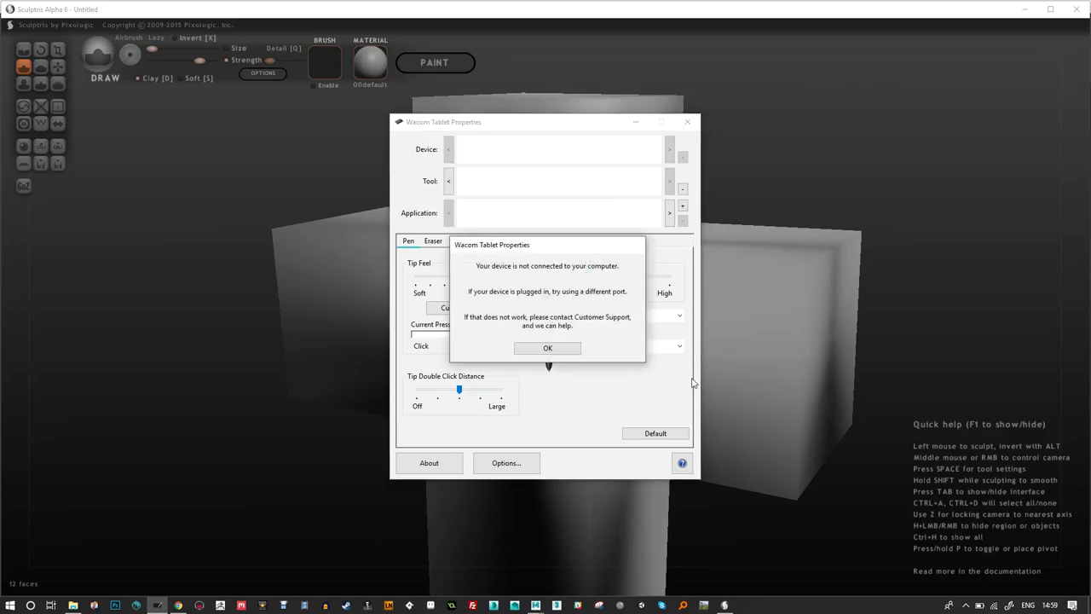
click(544, 349)
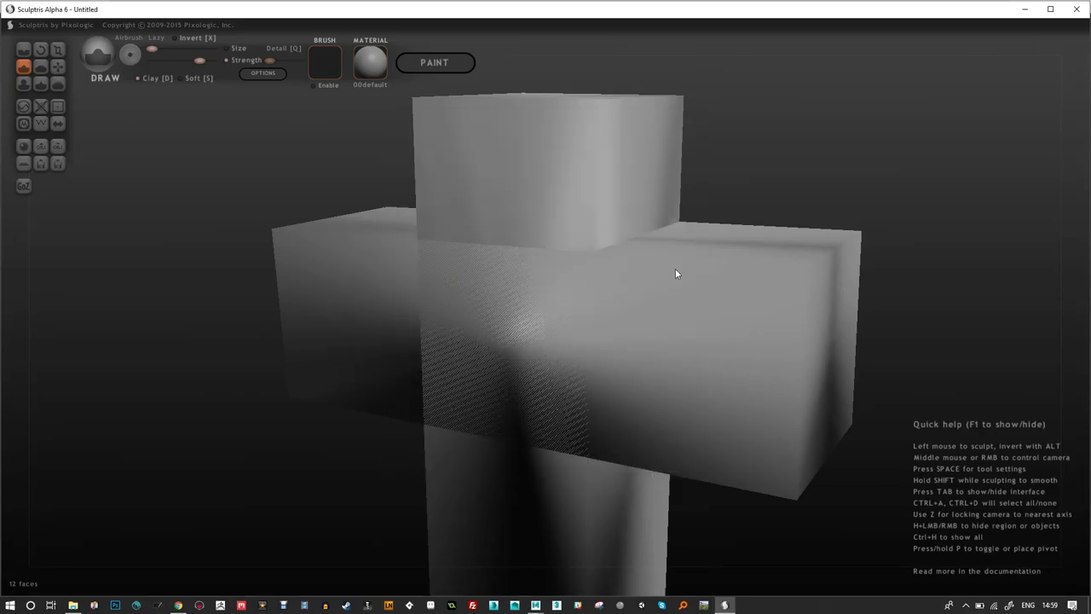
click(57, 107)
click(57, 107)
click(58, 106)
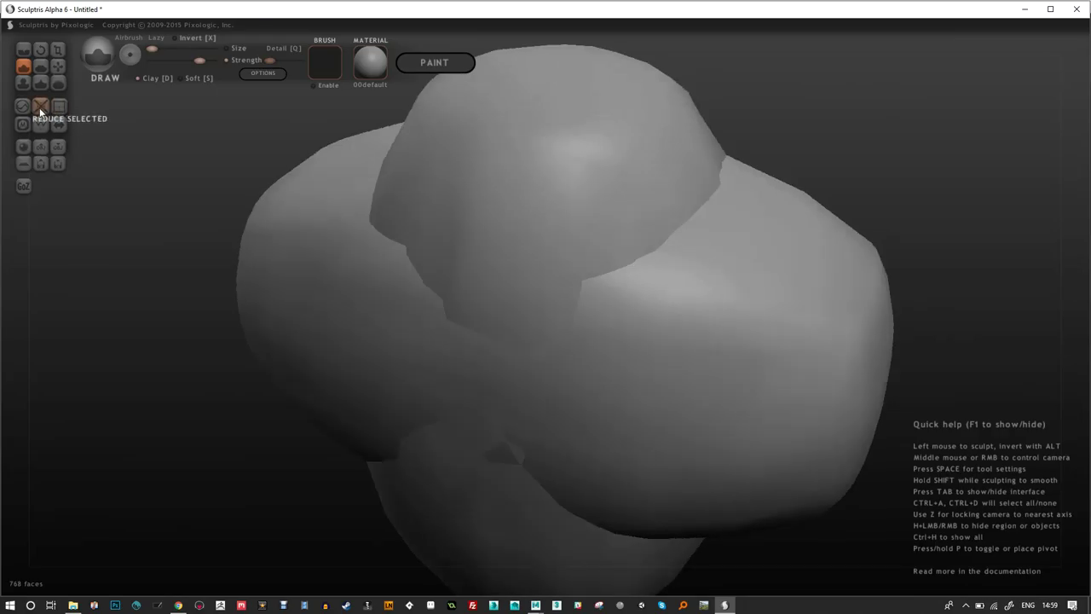
Reduce the mesh to 1480 triangles, accepting triangle conversion, and show the wireframe.
click(41, 105)
click(525, 341)
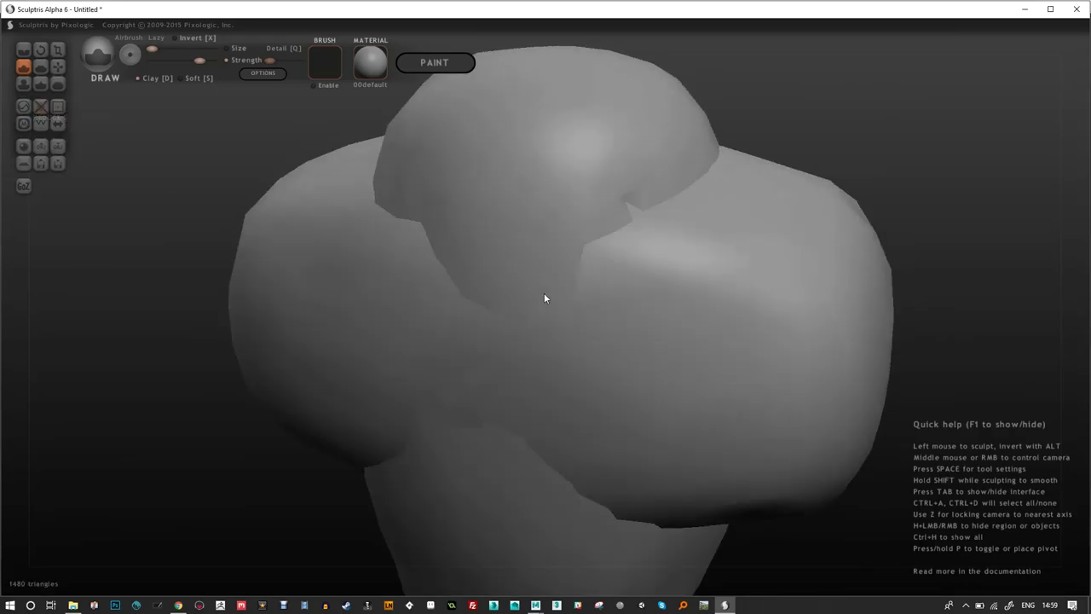
key(w)
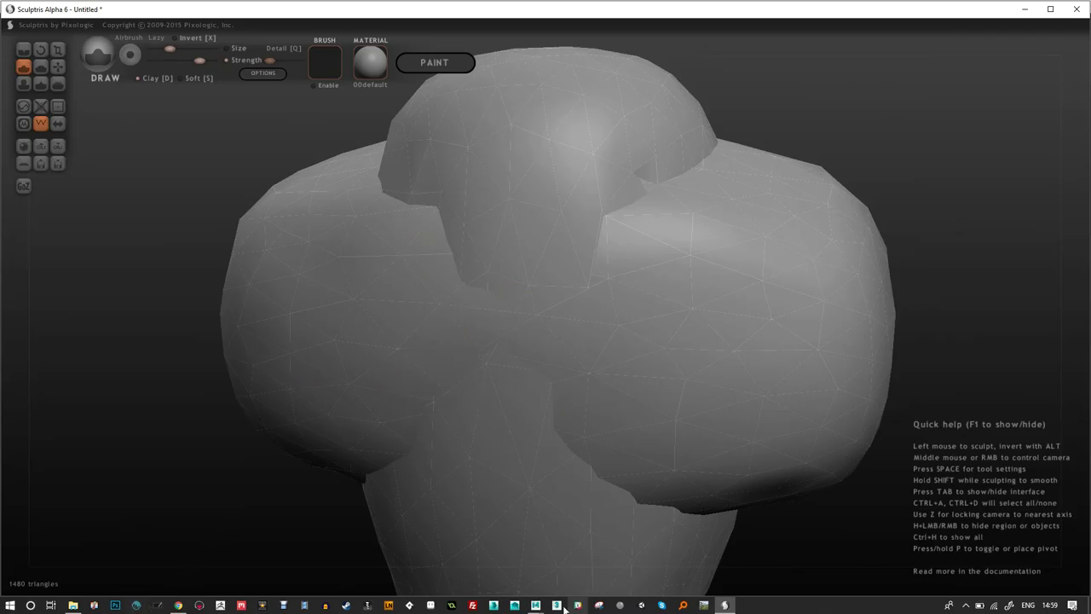
Return to Maya and select the horizontal arm box as a whole object.
mouse_move(535, 605)
click(586, 565)
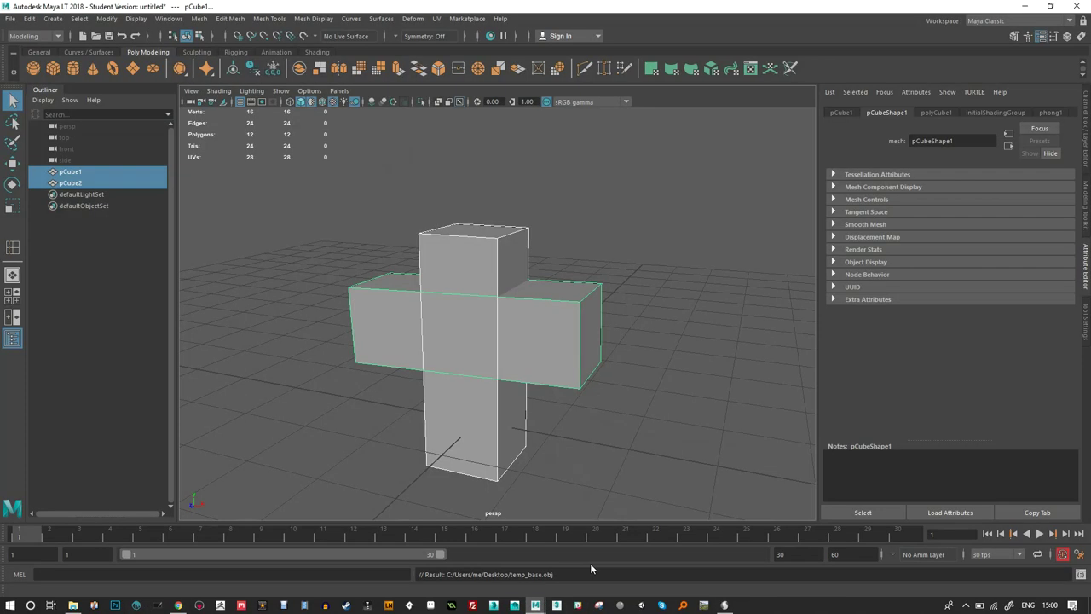
key(F11)
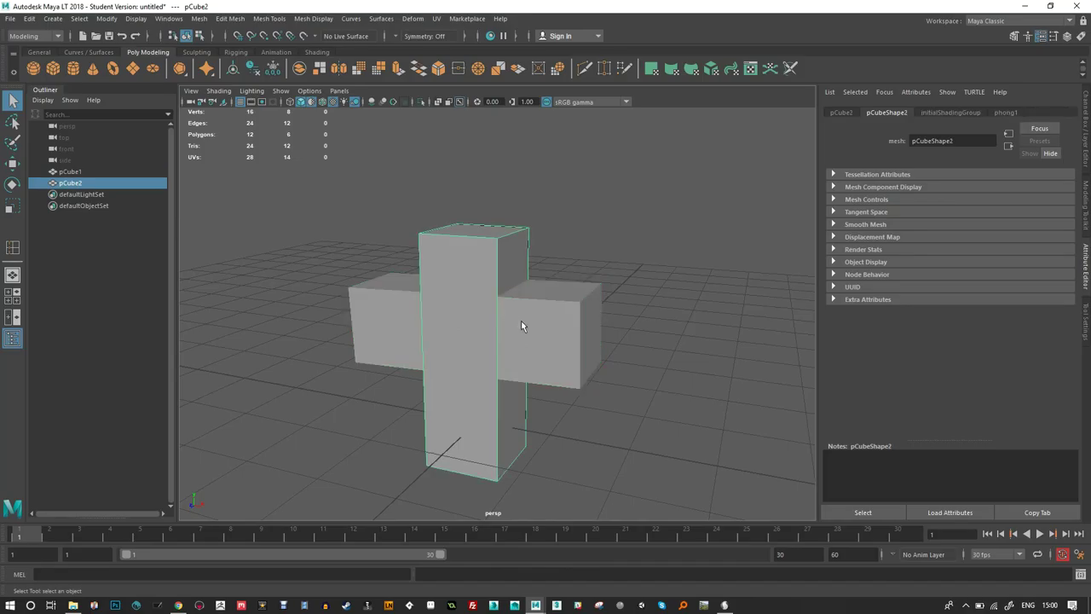
click(528, 351)
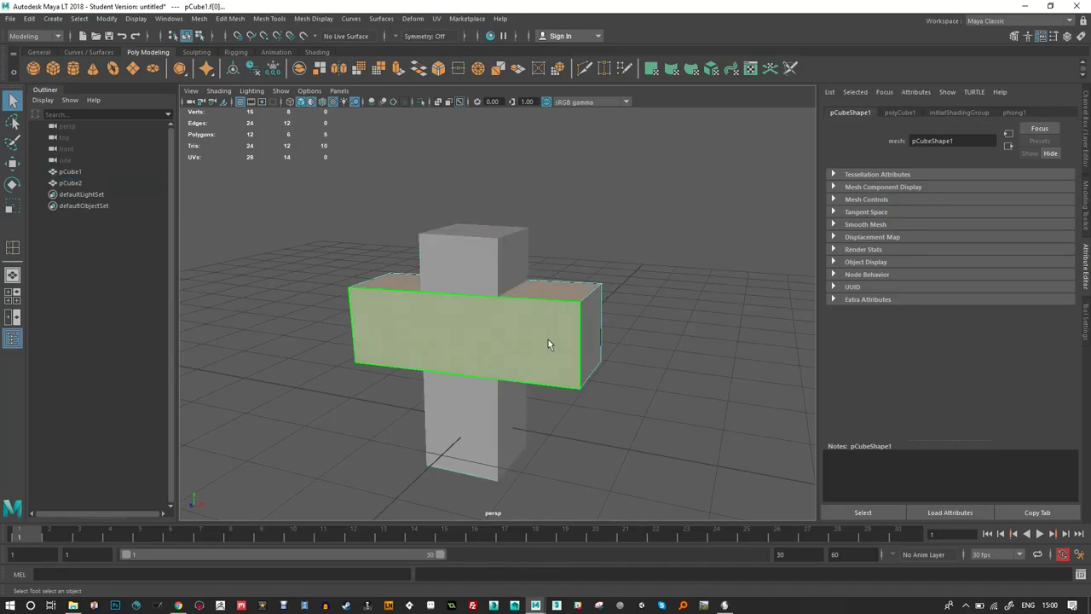
click(640, 344)
click(564, 328)
right_drag(579, 332, 607, 283)
Scale the arm box slightly thinner in depth and flatter in height.
key(e)
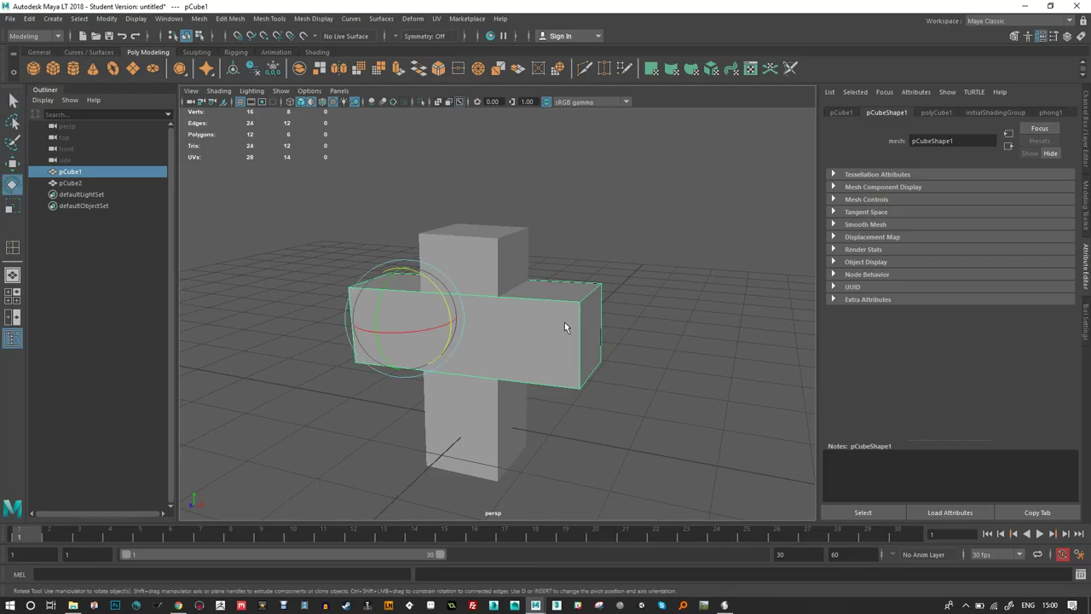
key(r)
drag(379, 332, 390, 322)
drag(410, 369, 407, 343)
alt+middle_drag(597, 368, 569, 281)
Lower the arm box slightly on the tall box, then select both boxes.
key(w)
drag(409, 186, 418, 191)
key(ctrl+z)
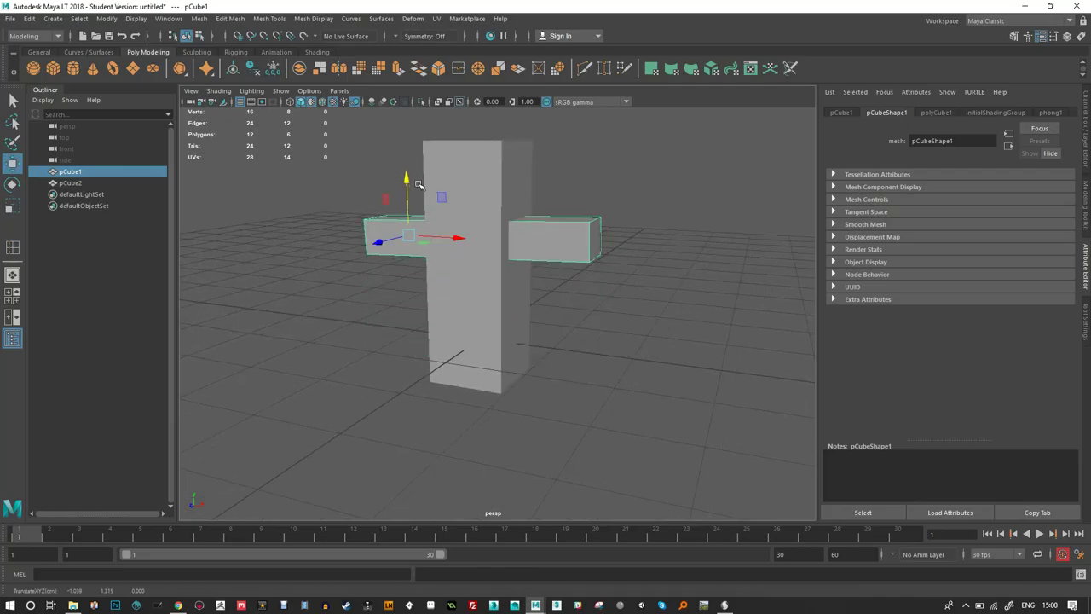
drag(406, 182, 407, 186)
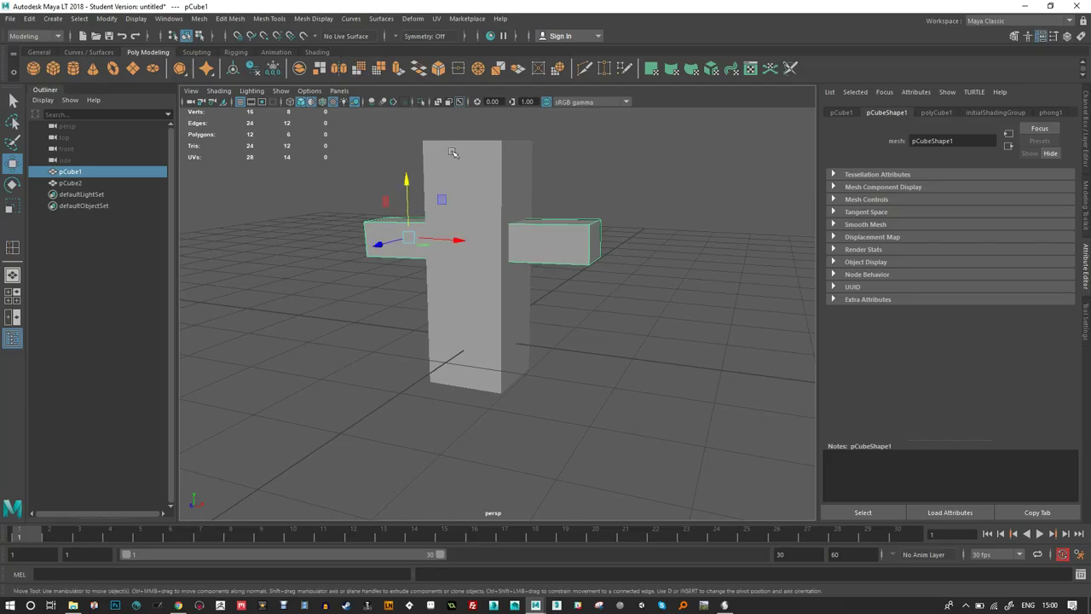
click(484, 197)
shift+click(563, 246)
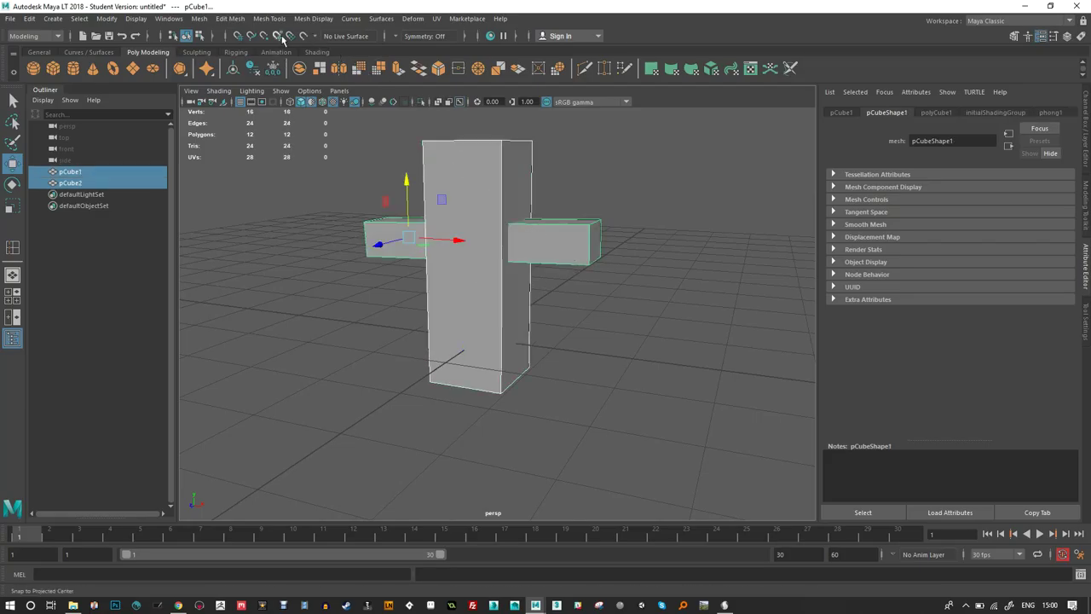
click(199, 19)
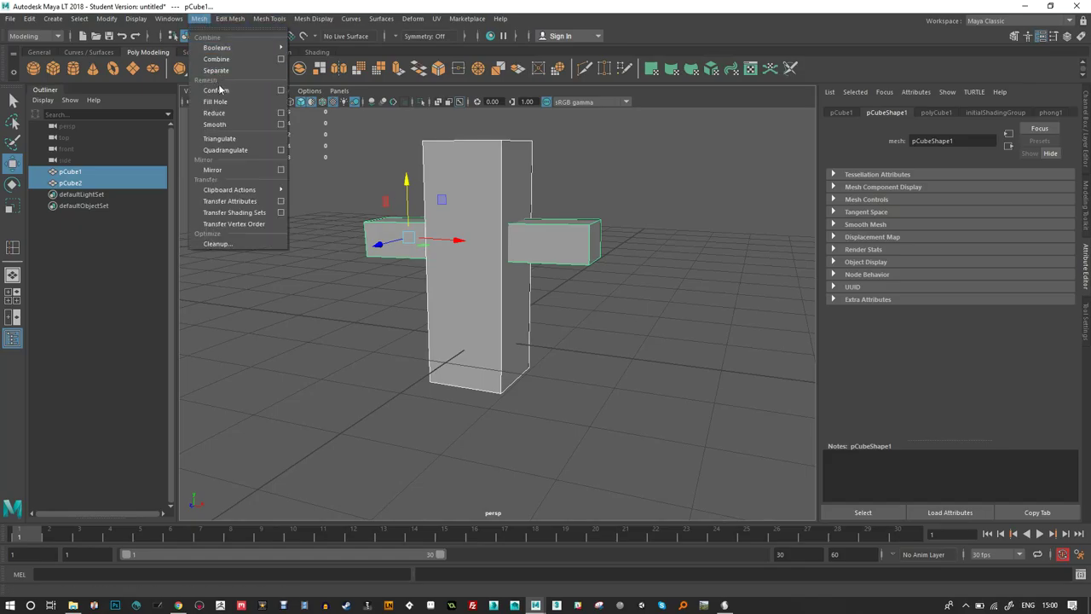
Look over the Mesh menu's Combine and Booleans, then close it without combining and reselect only the arm box.
mouse_move(221, 17)
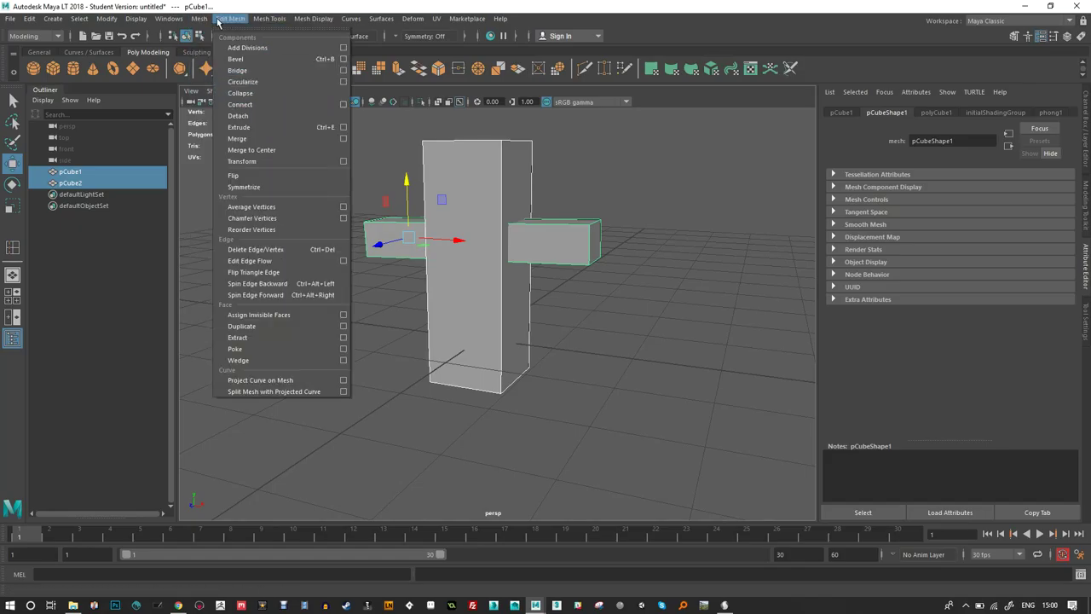
mouse_move(216, 49)
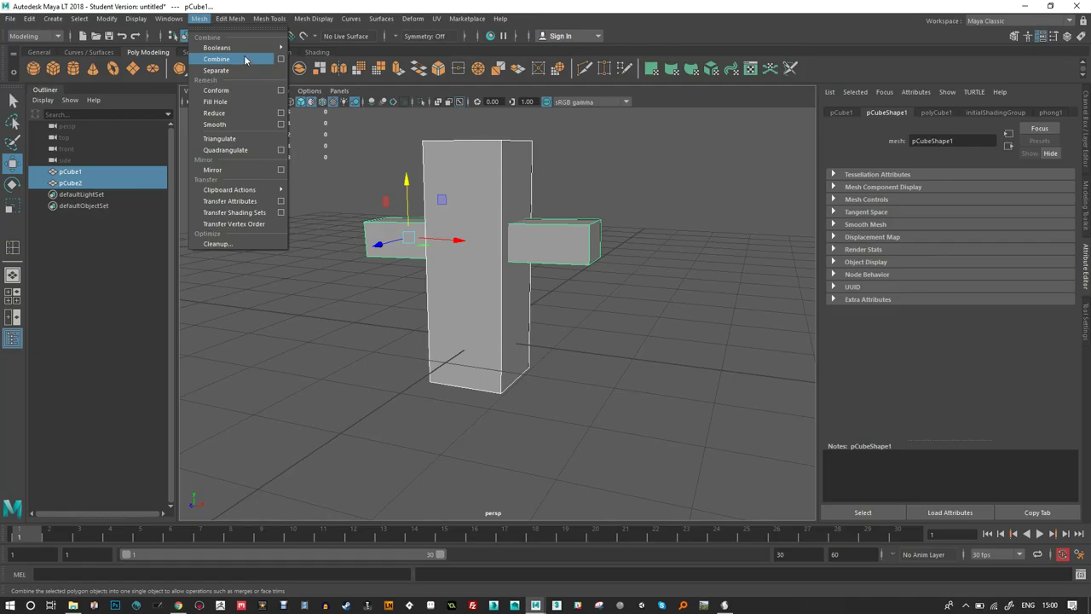
mouse_move(255, 49)
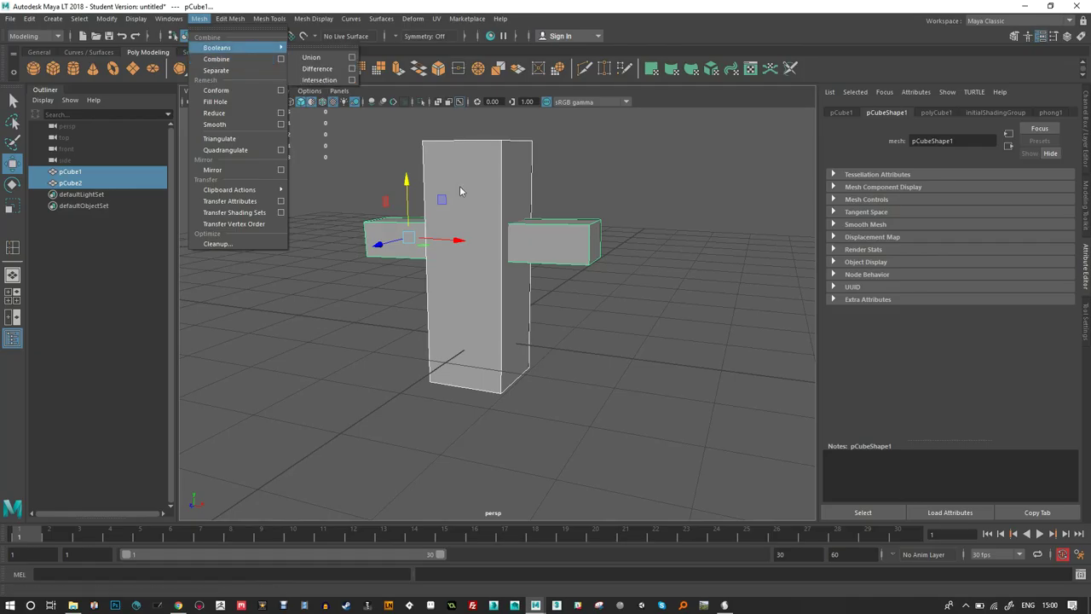
click(574, 295)
click(562, 282)
click(538, 240)
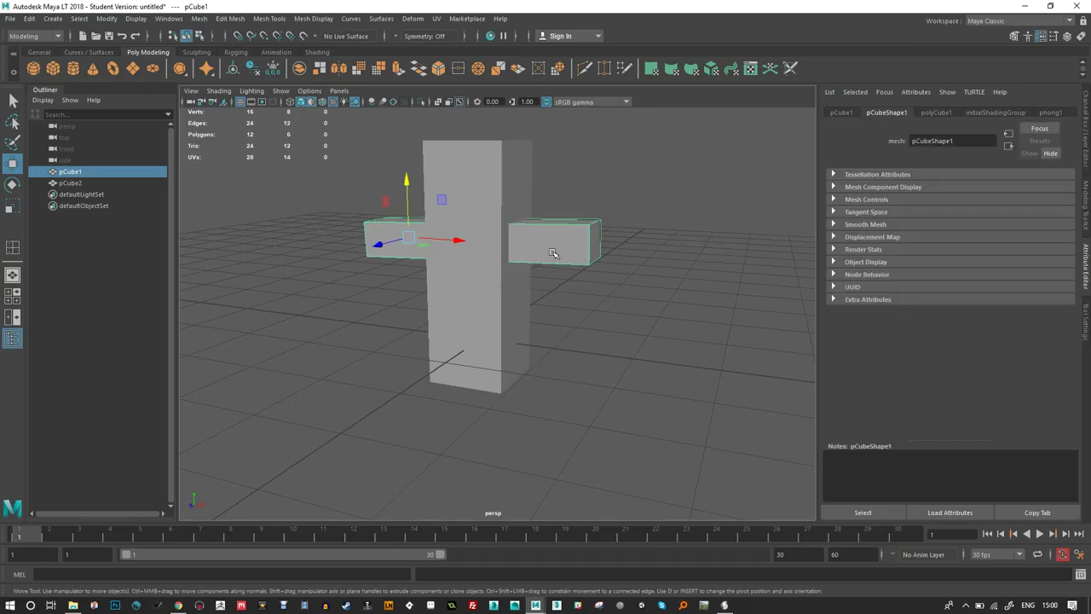
Duplicate the arm box, then rotate and move the copy into a slanted leg.
drag(409, 188, 409, 275)
key(ctrl+d)
key(e)
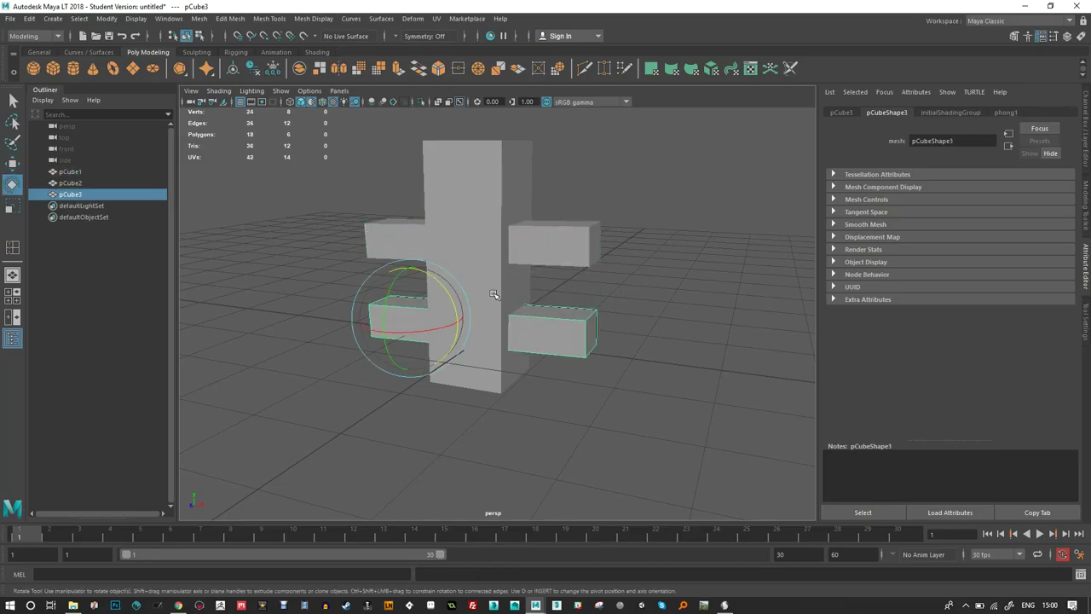
drag(452, 302, 478, 341)
key(w)
drag(418, 317, 555, 370)
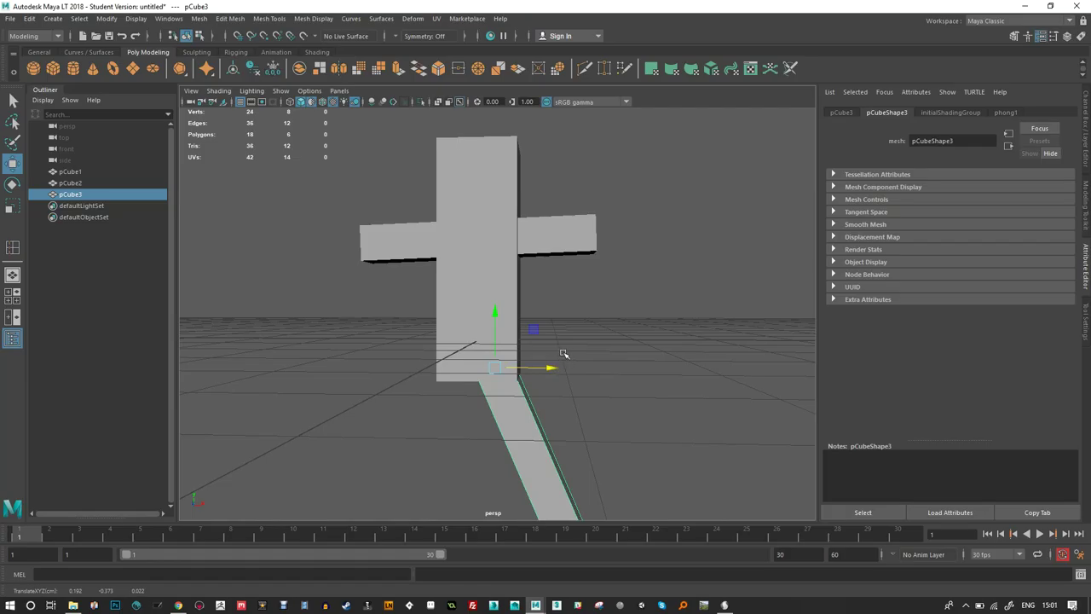
Duplicate the leg and place the second leg beside the first.
key(ctrl+d)
drag(548, 367, 511, 365)
key(r)
key(e)
key(w)
drag(695, 305, 656, 319)
Lower the arm box on the body, then duplicate it and tilt the copy on the right.
click(560, 245)
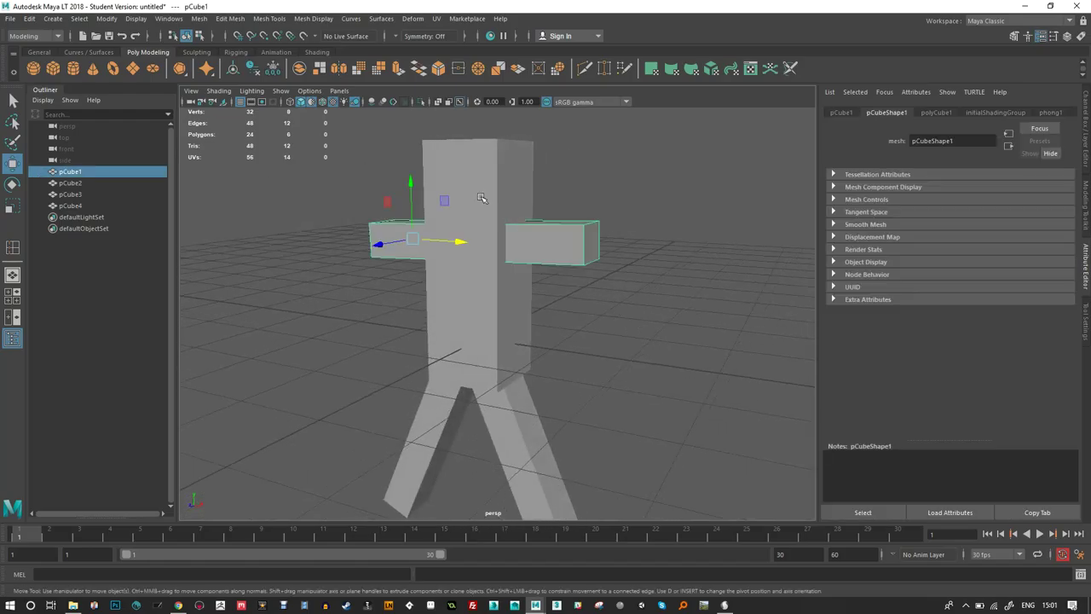
drag(419, 192, 420, 224)
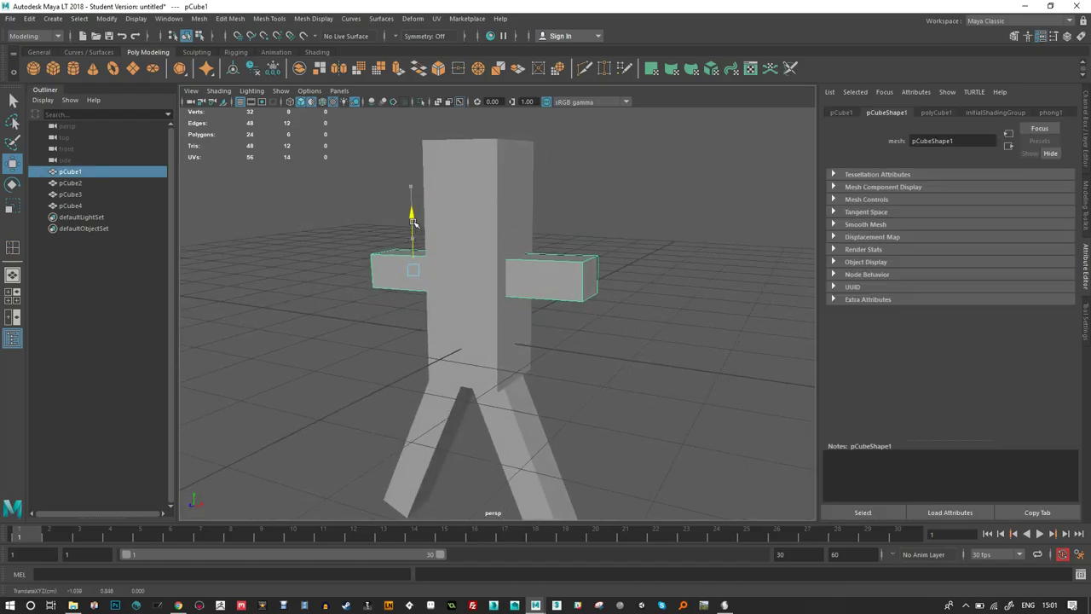
alt+drag(596, 317, 625, 309)
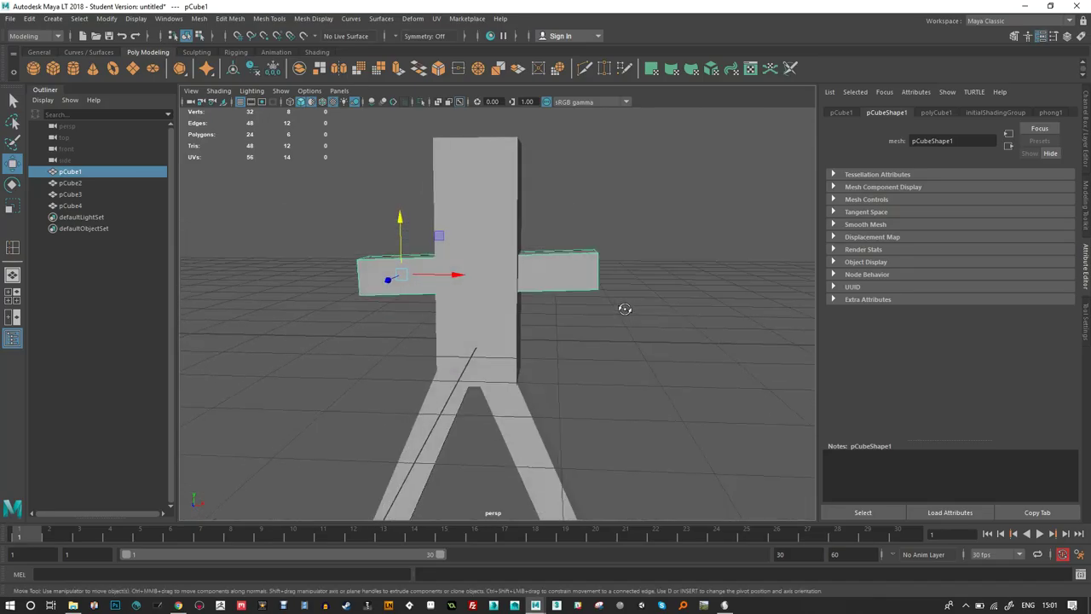
key(ctrl+d)
drag(452, 274, 476, 254)
key(e)
key(w)
Duplicate the tilted piece and move it against the lower-left of the body as the left arm.
key(ctrl+d)
key(r)
key(e)
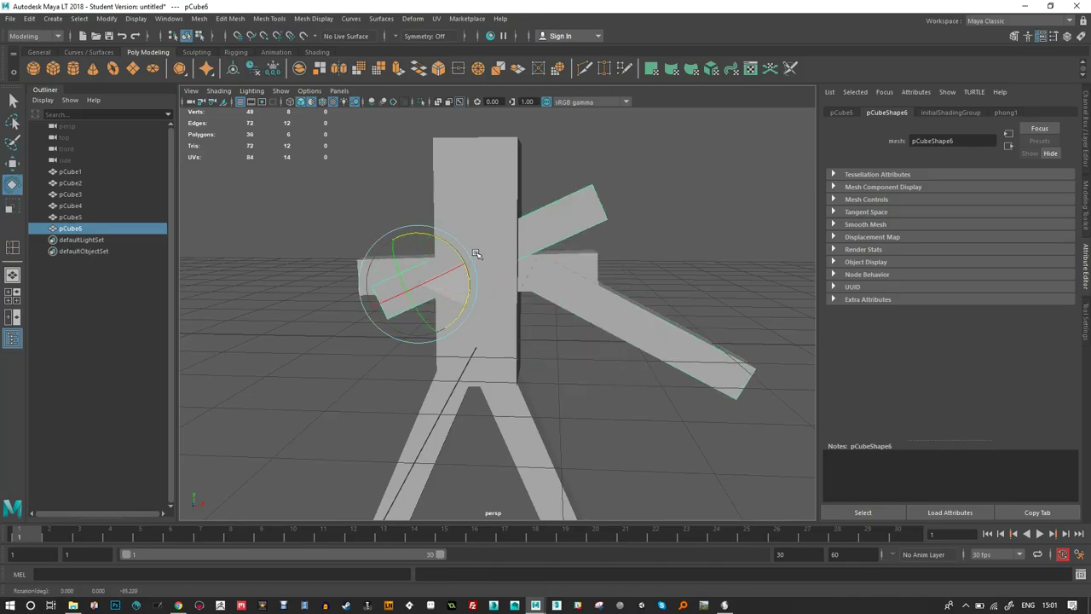
key(w)
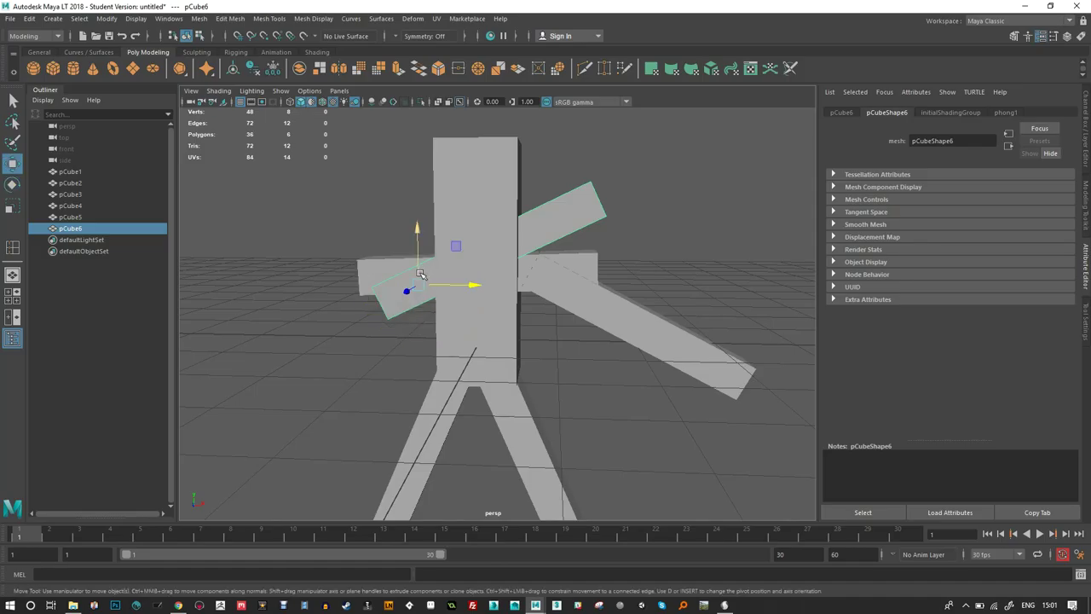
drag(460, 245, 290, 310)
click(555, 378)
scroll(584, 354, down, 5)
scroll(584, 355, up, 5)
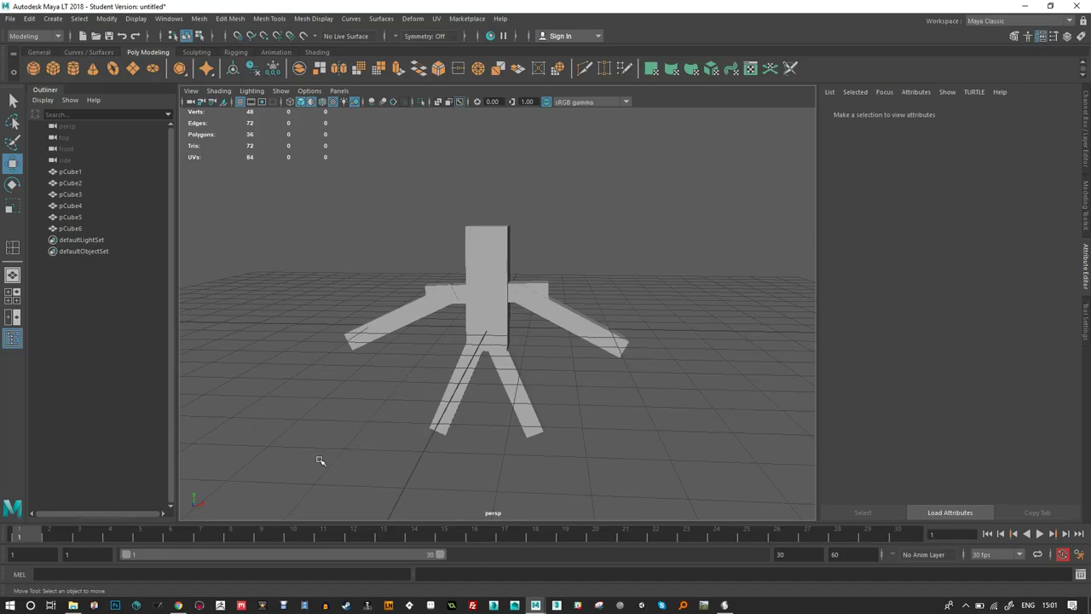
Select both arms and scale the right arm thinner so the arms match.
click(405, 314)
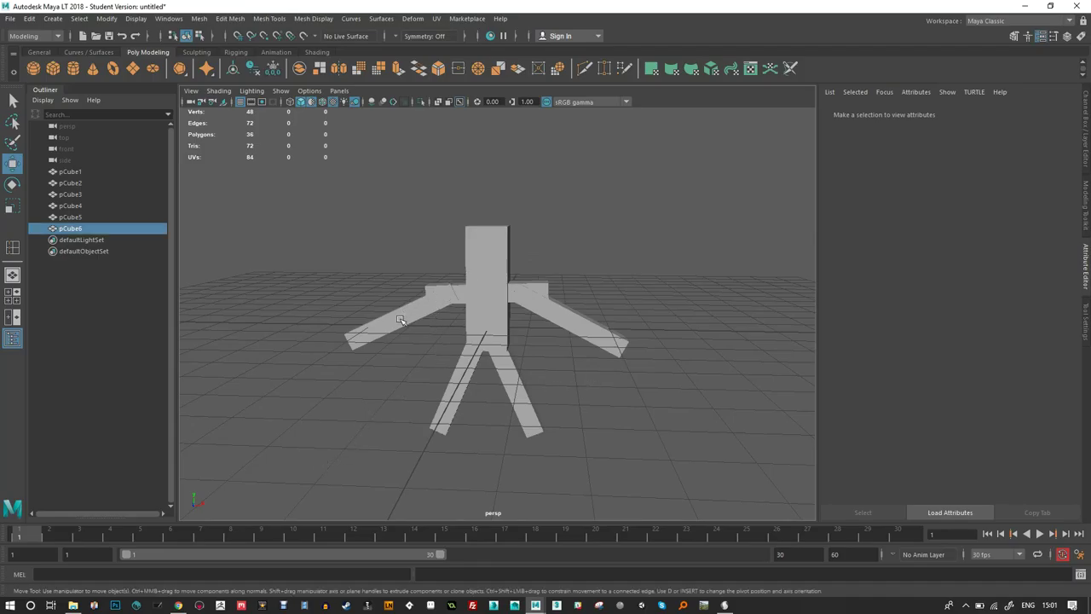
shift+click(590, 333)
alt+drag(590, 333, 576, 349)
key(e)
key(r)
click(505, 348)
mouse_move(505, 348)
mouse_down()
mouse_move(477, 353)
mouse_move(493, 349)
mouse_up()
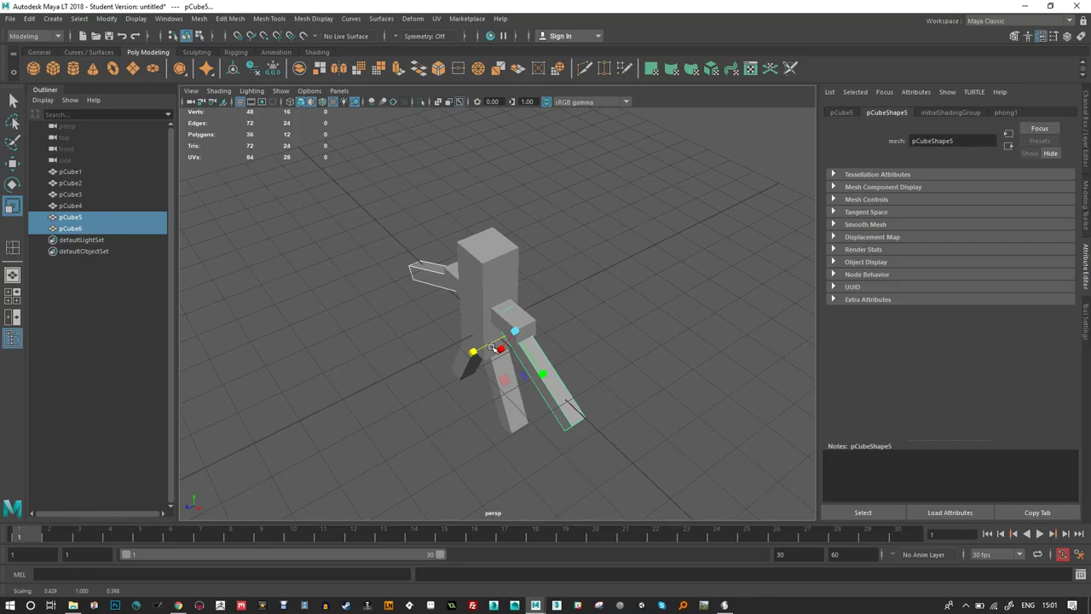
Select the torso and add the arm pieces to the selection.
drag(589, 307, 563, 287)
click(511, 259)
shift+click(546, 294)
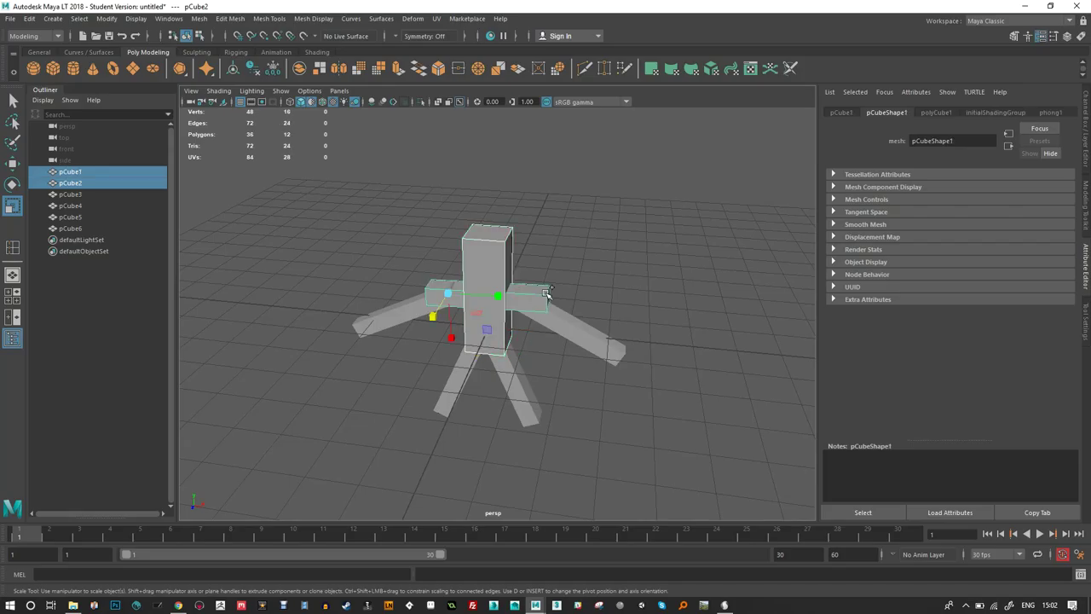
Add both arms and both legs to the selection and Boolean-union all six cubes into pCube7.
shift+click(567, 324)
shift+click(519, 387)
shift+click(465, 383)
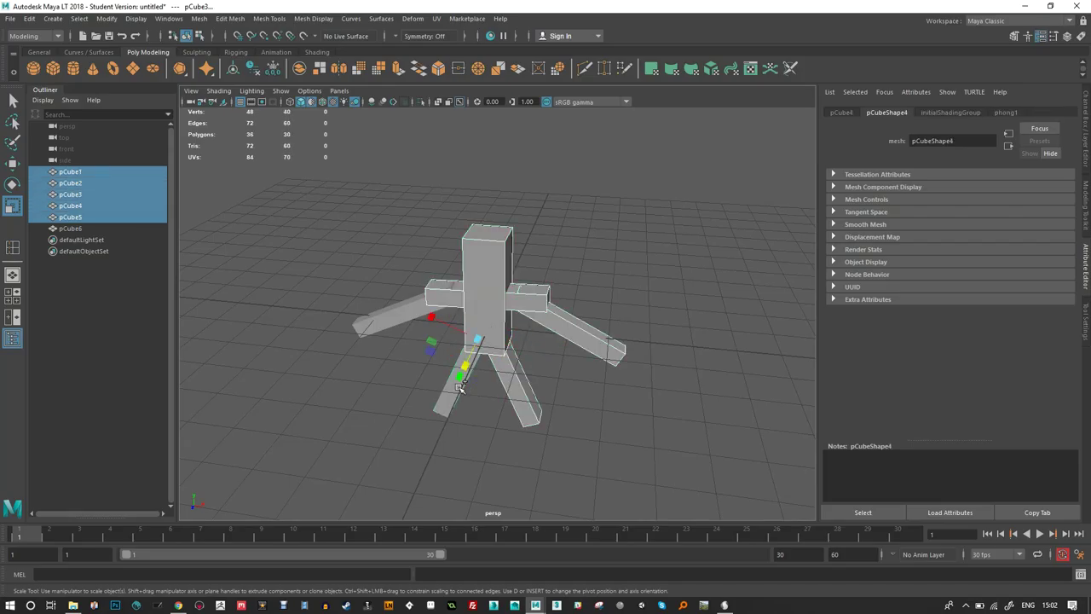
shift+click(408, 321)
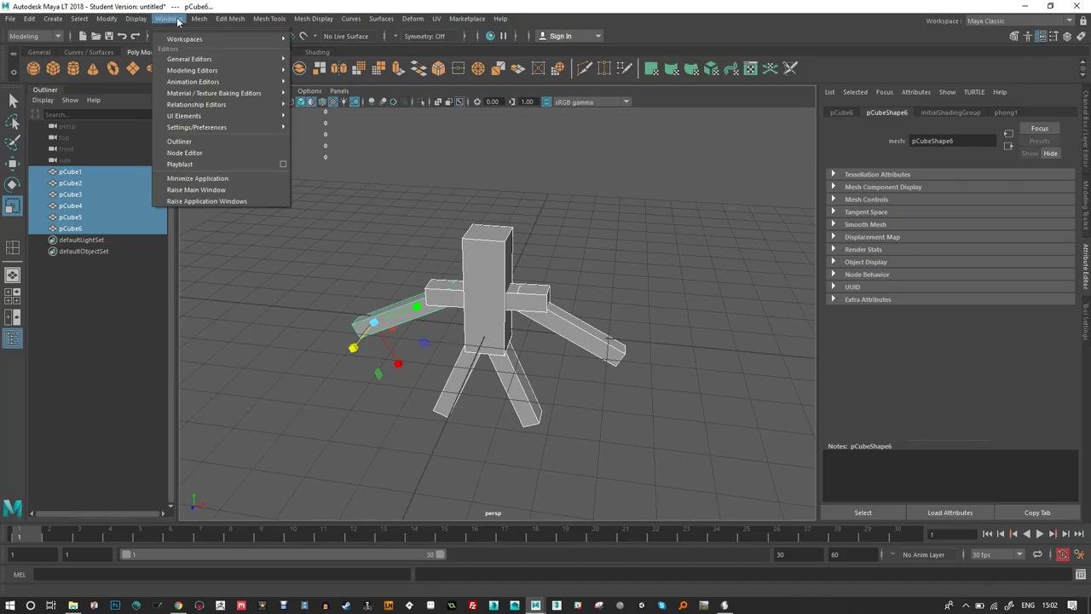
mouse_move(217, 49)
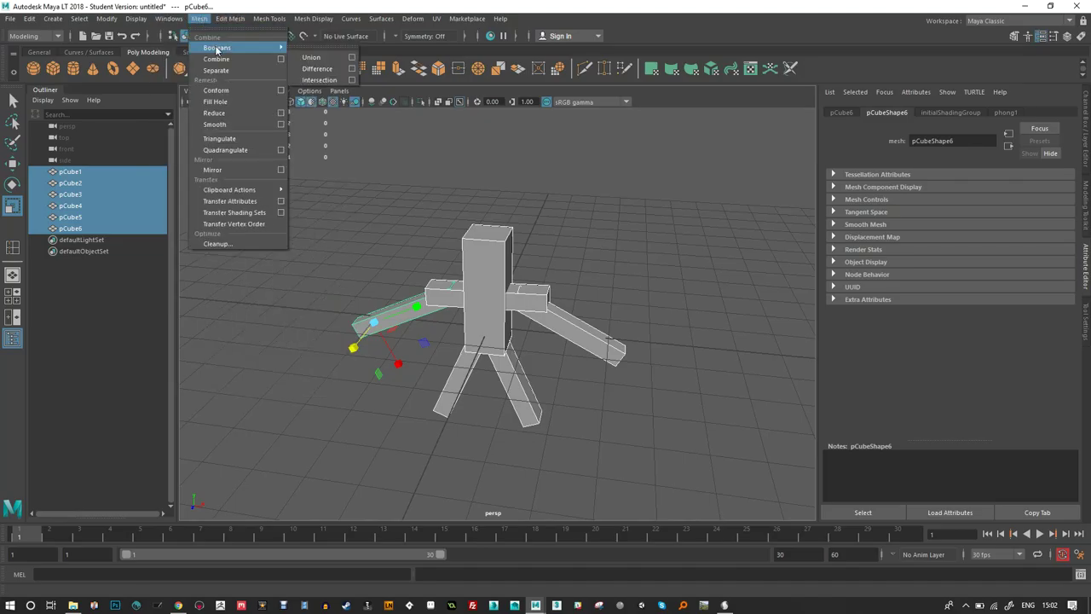
click(312, 59)
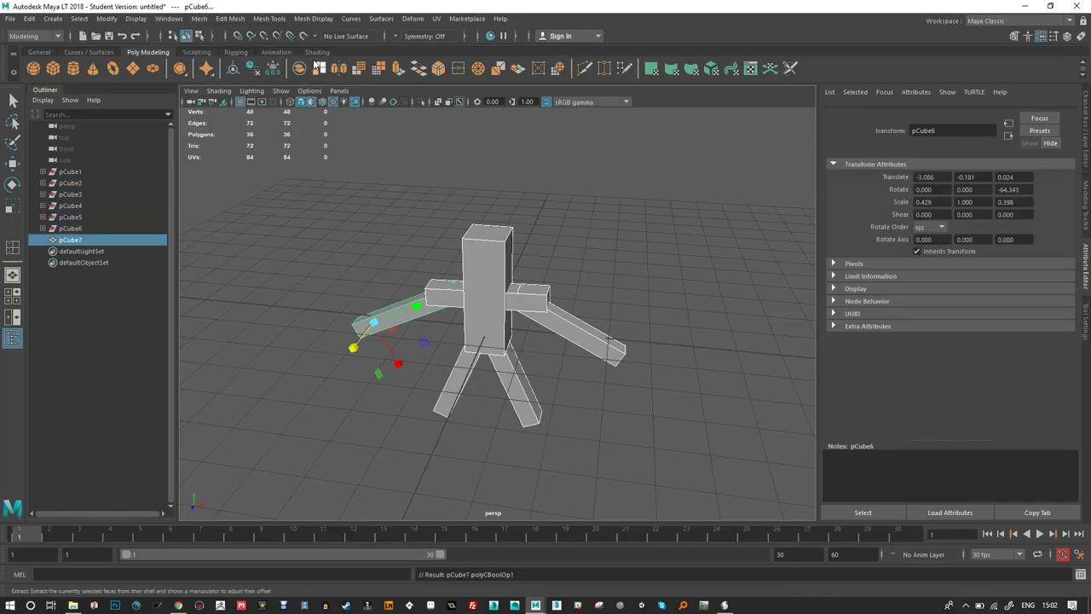
click(513, 287)
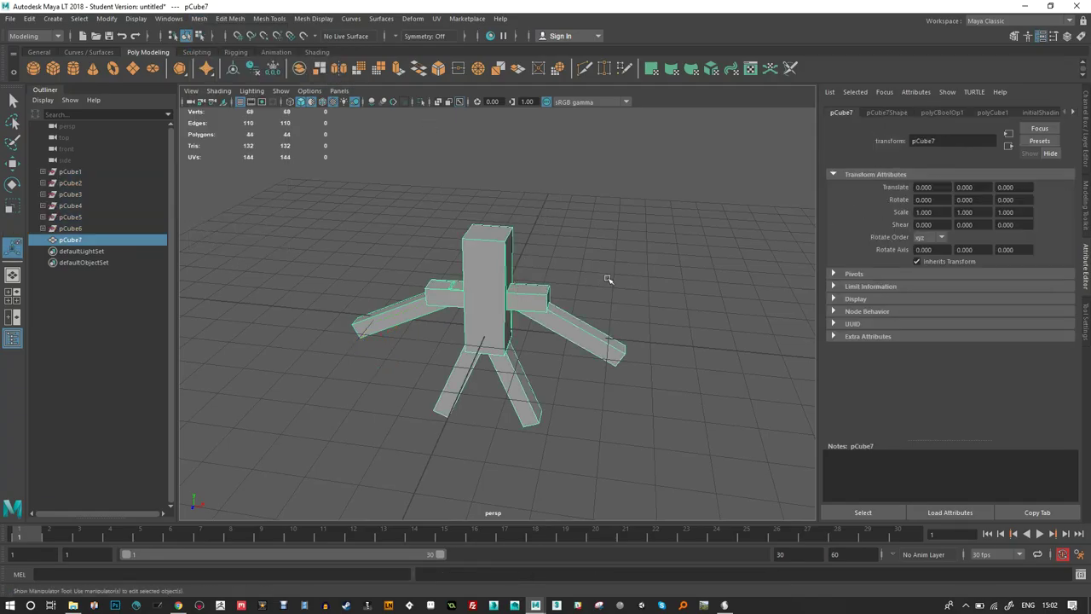
alt+drag(615, 273, 585, 261)
click(438, 262)
Export the selected merged figure with Export Selection, overwriting temp_base.obj on the Desktop.
click(492, 272)
alt+drag(453, 285, 435, 306)
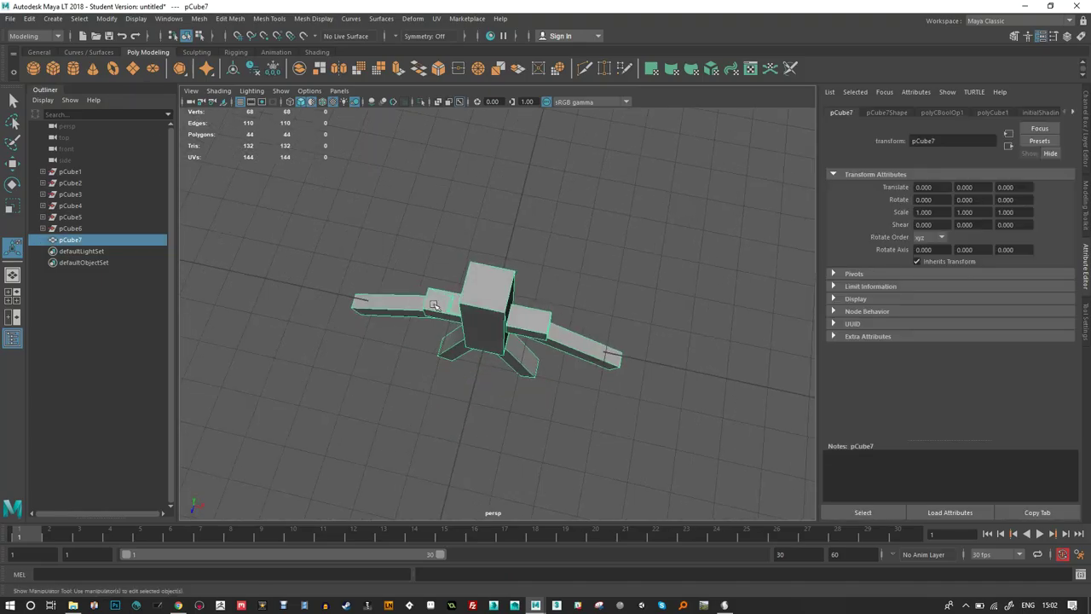
alt+drag(388, 238, 381, 191)
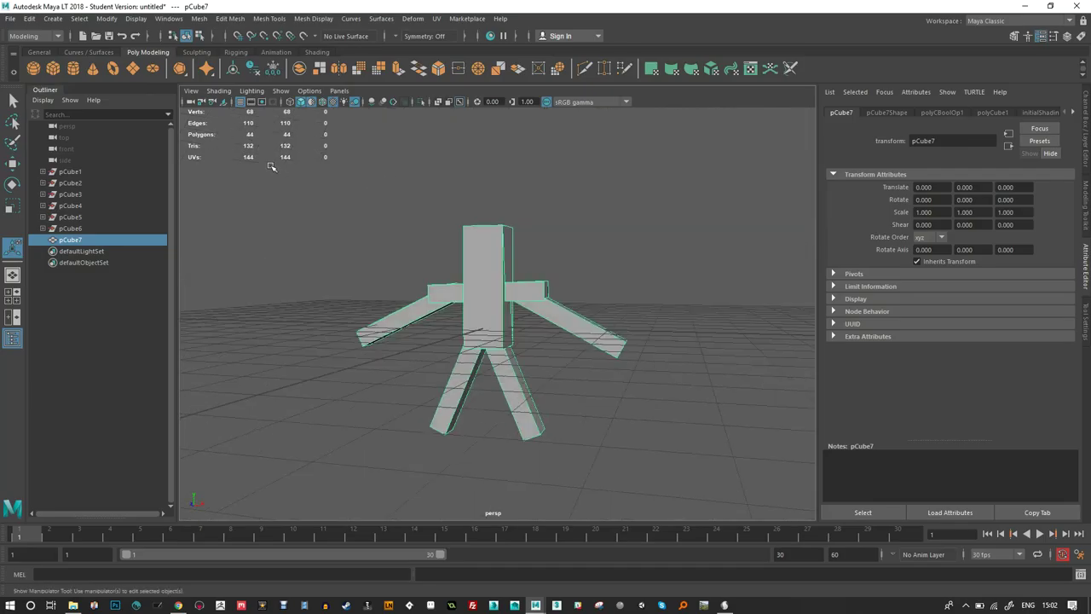
click(10, 18)
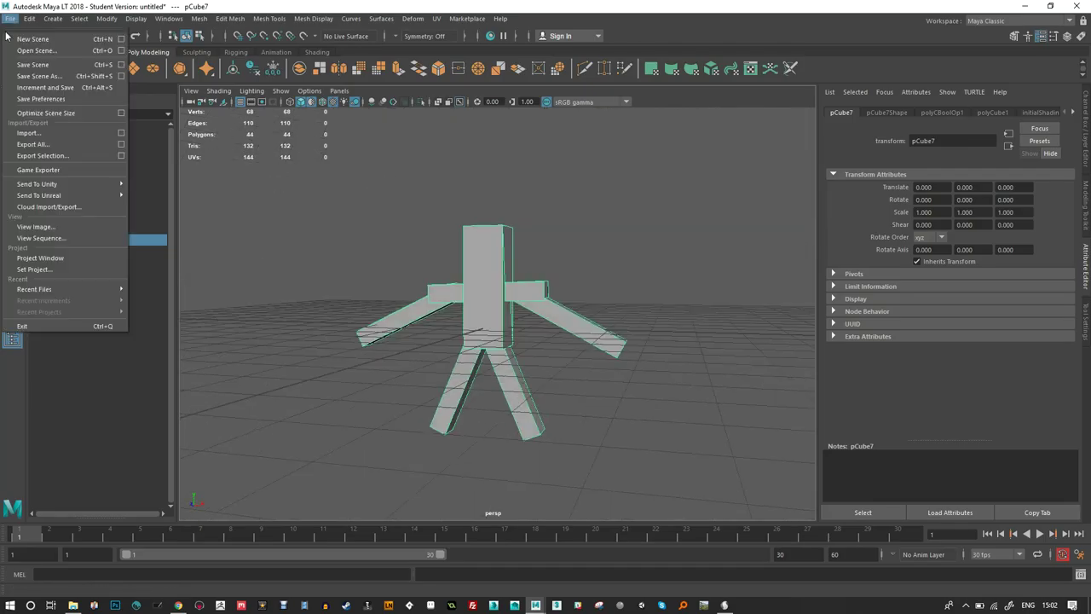
click(43, 157)
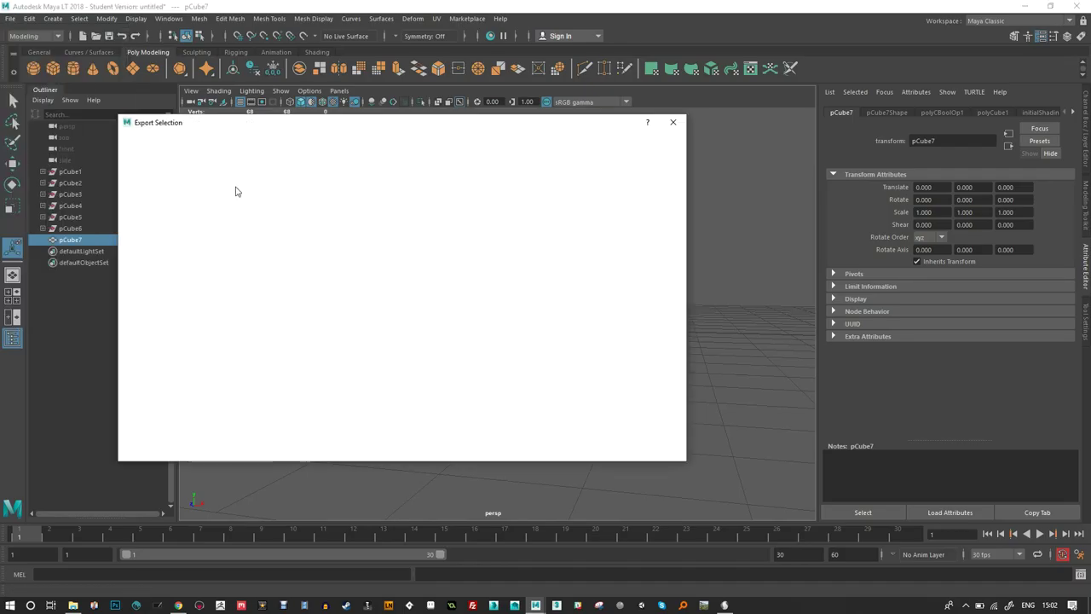
double_click(232, 338)
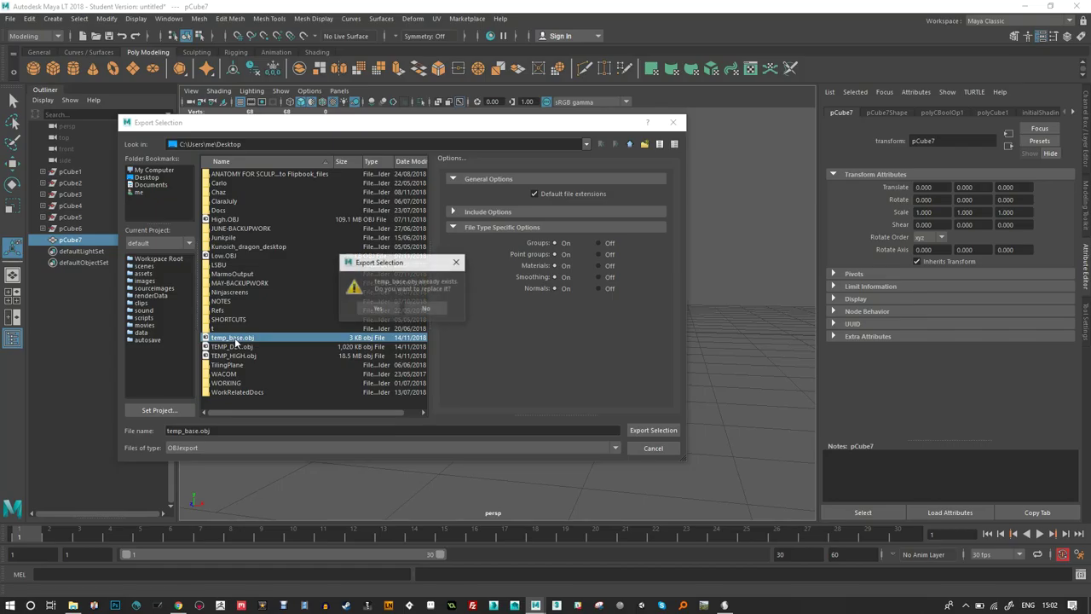
click(377, 300)
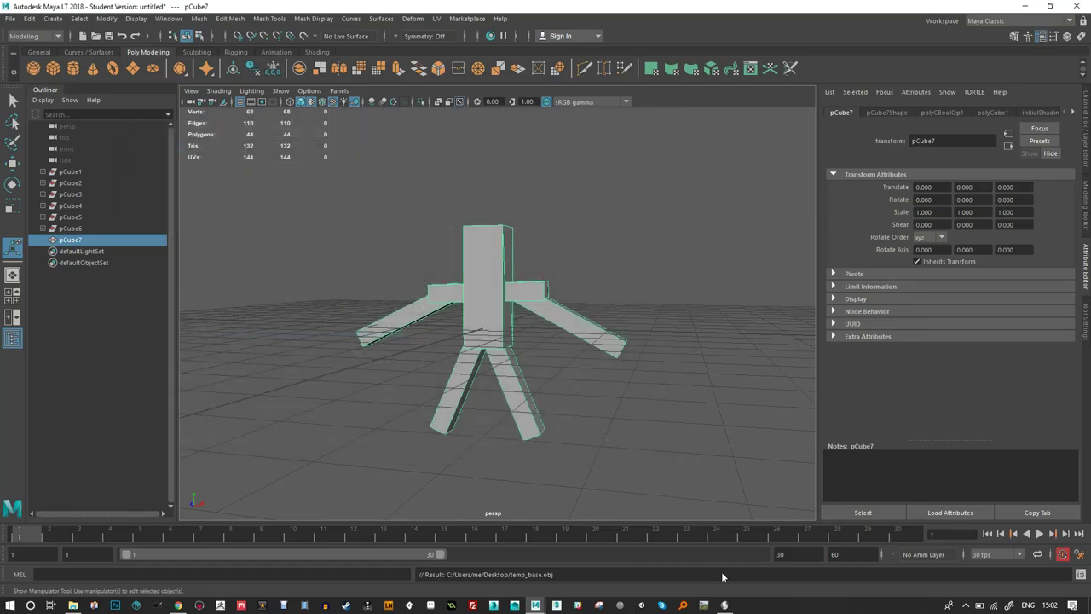
click(725, 605)
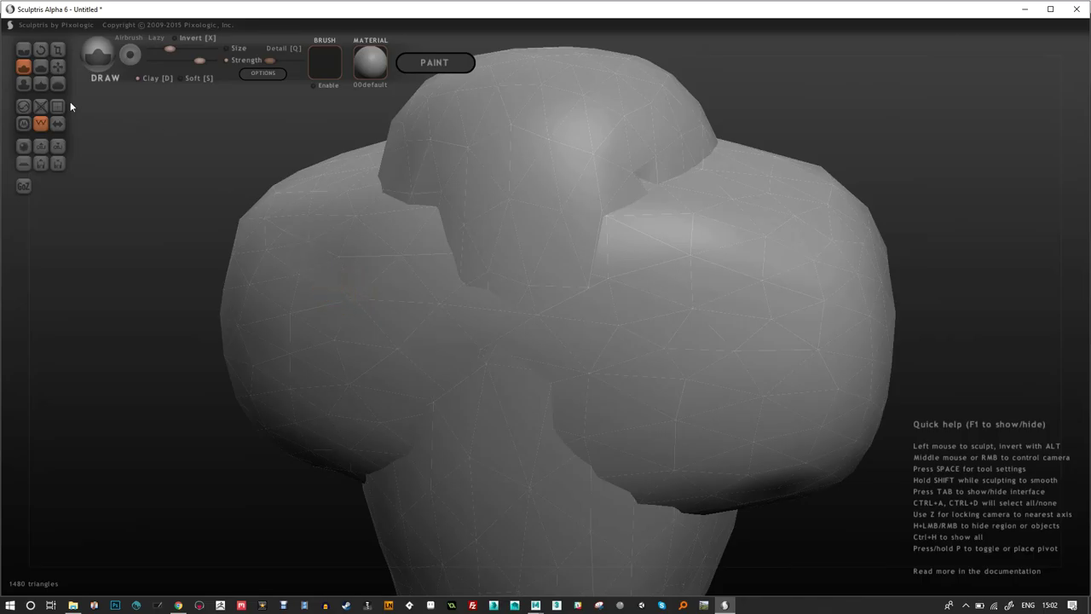
Import temp_base.obj as a new scene and dismiss the more-than-4-corners error.
click(40, 148)
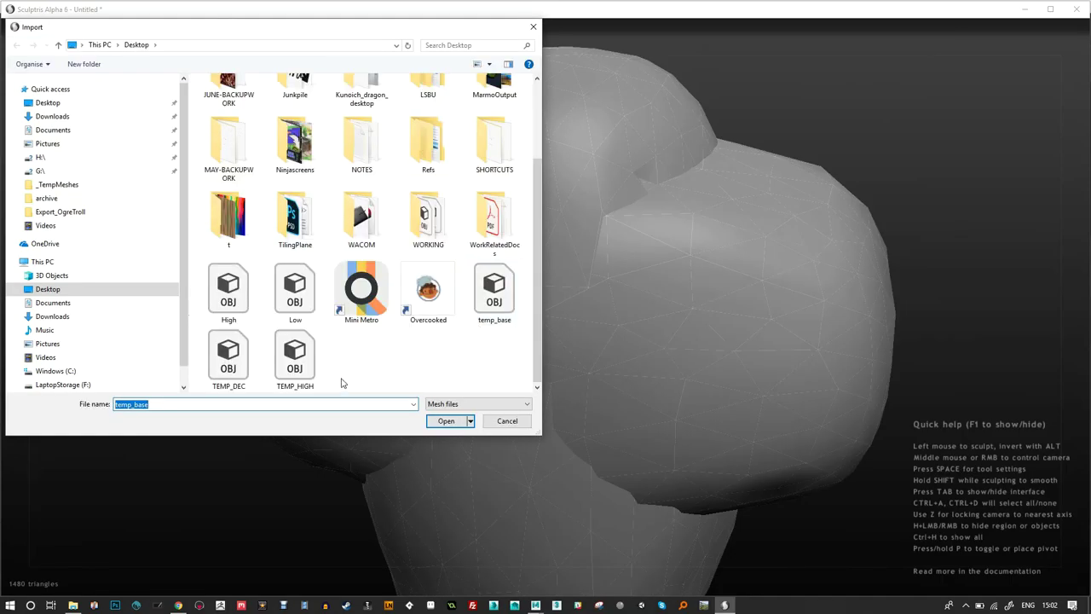
double_click(492, 299)
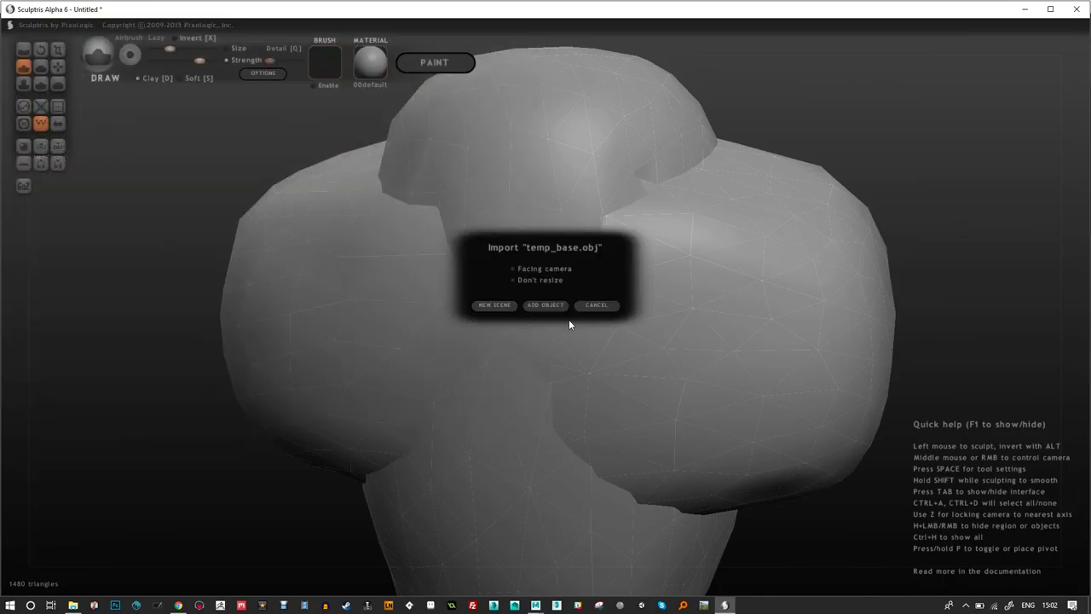
click(501, 309)
click(532, 340)
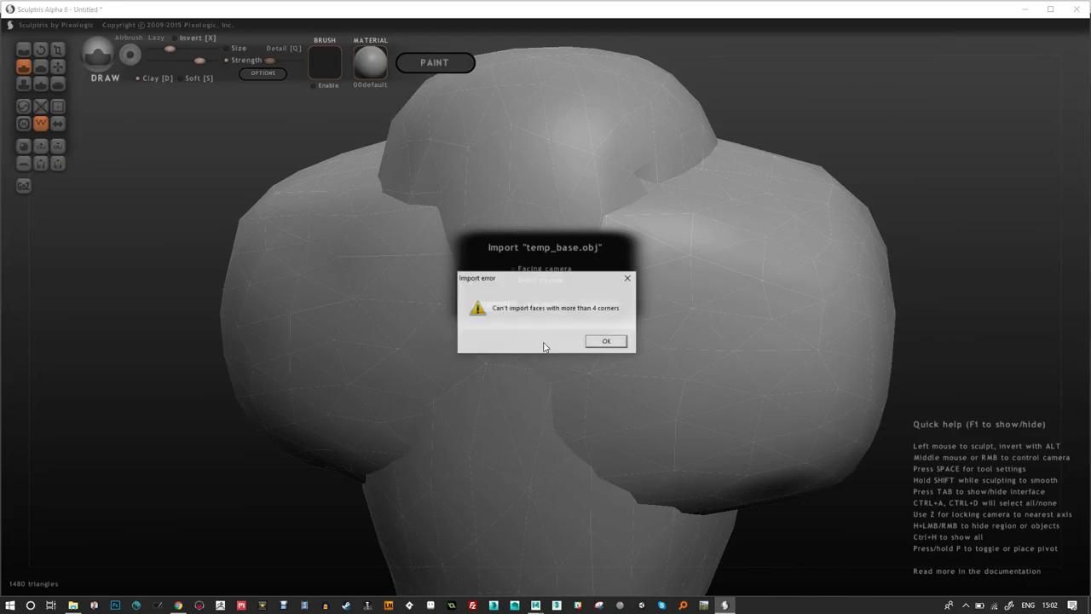
click(608, 342)
mouse_move(591, 361)
middle_down()
mouse_move(549, 407)
mouse_move(533, 377)
mouse_move(511, 367)
middle_up()
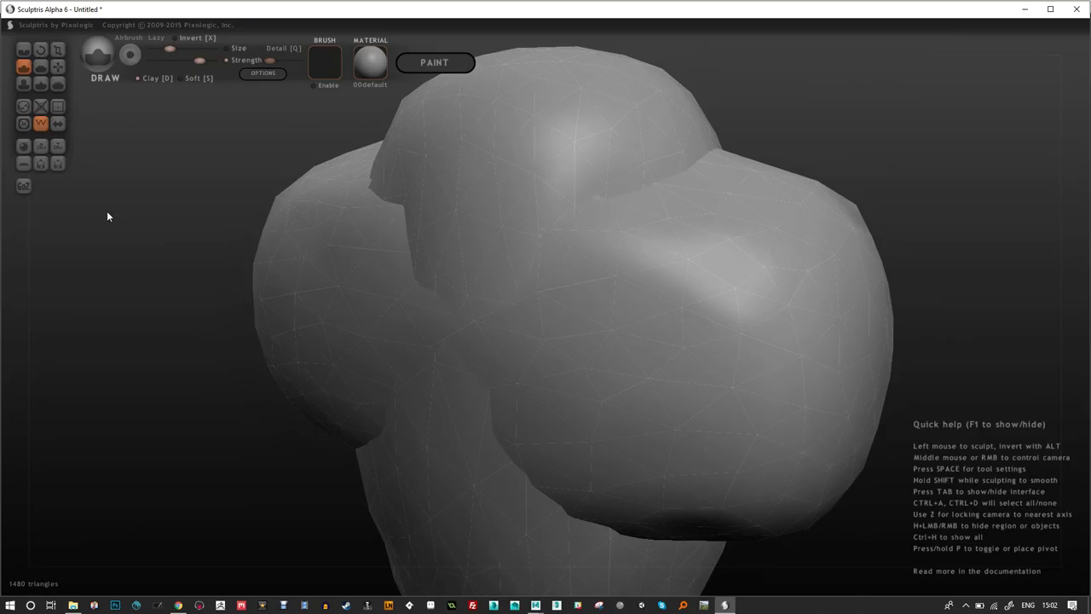
Retry importing temp_base.obj as a new scene and dismiss the same import error.
click(40, 148)
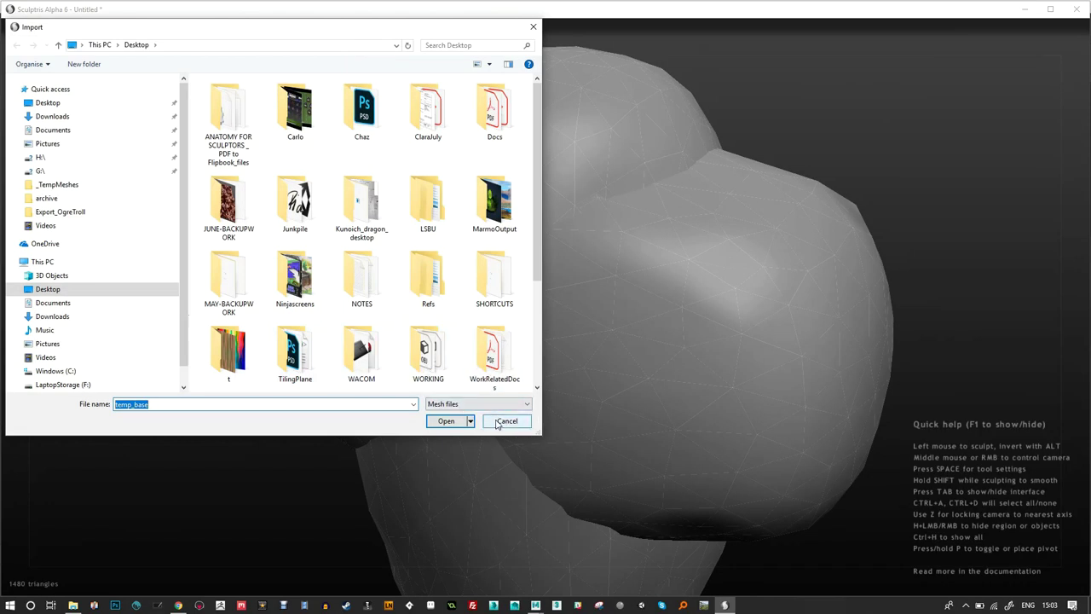
click(495, 423)
click(40, 148)
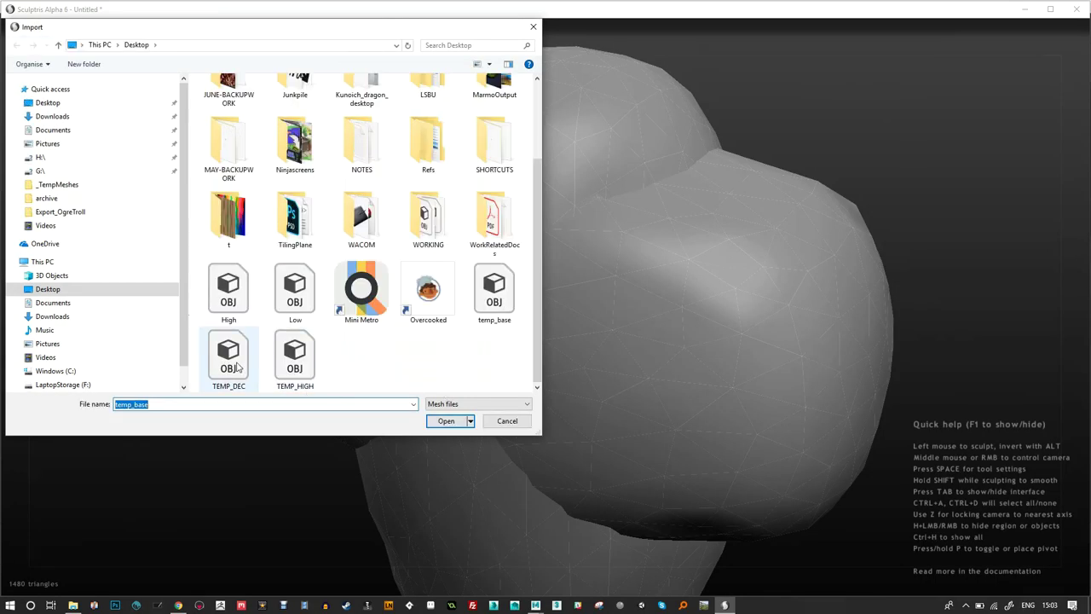
click(487, 304)
double_click(487, 303)
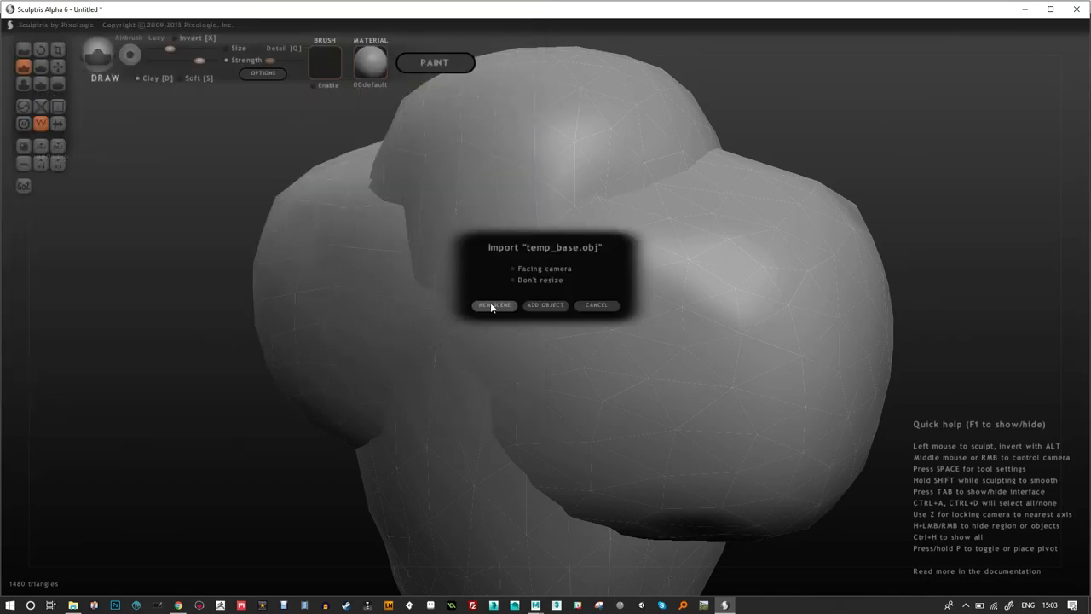
click(497, 306)
click(539, 341)
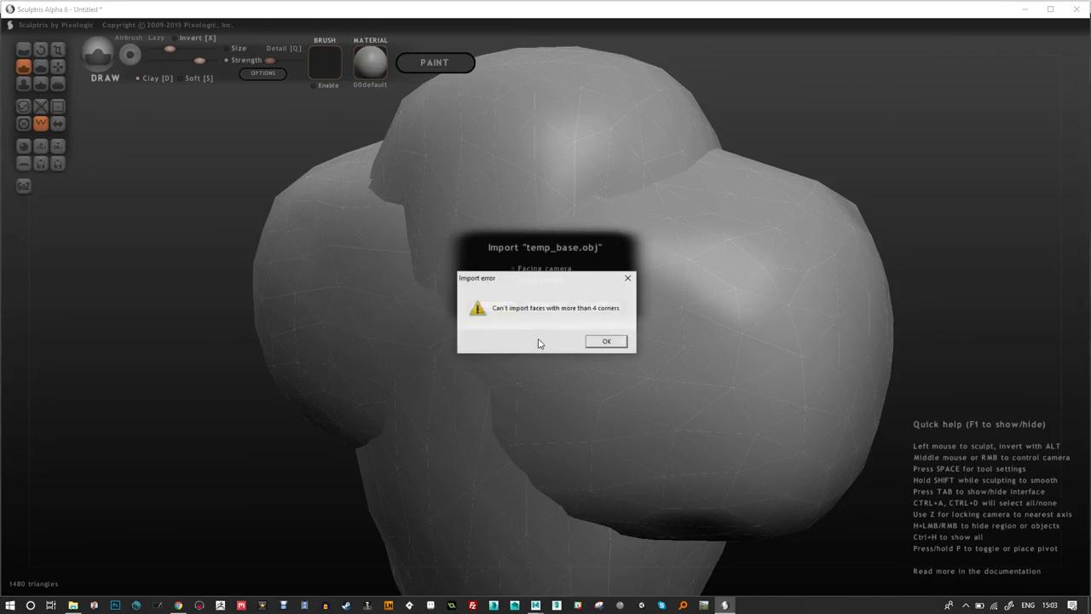
click(612, 341)
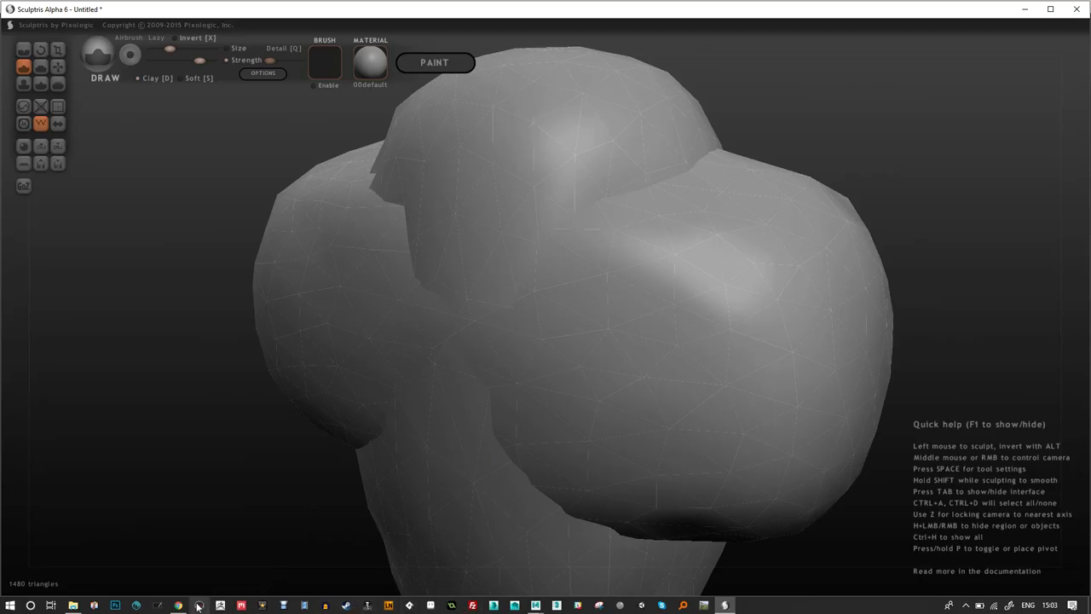
mouse_move(75, 608)
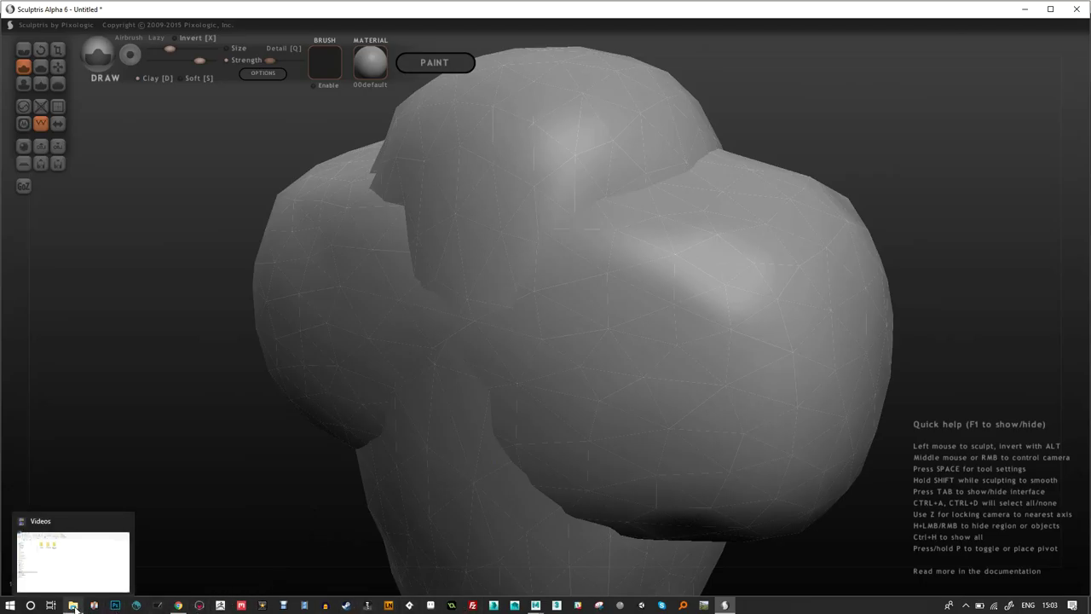
click(180, 606)
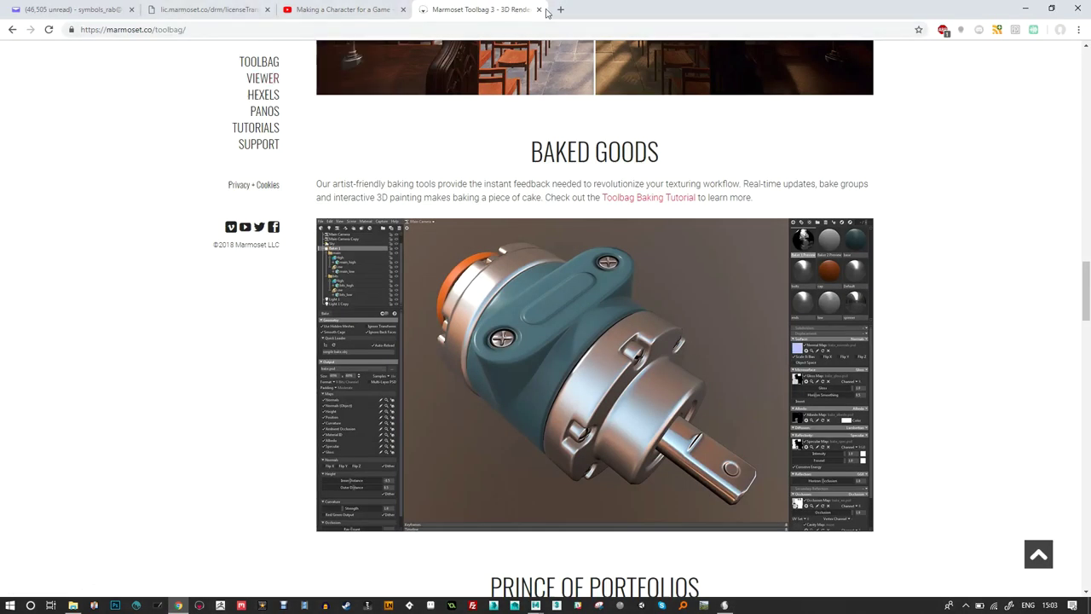
click(561, 9)
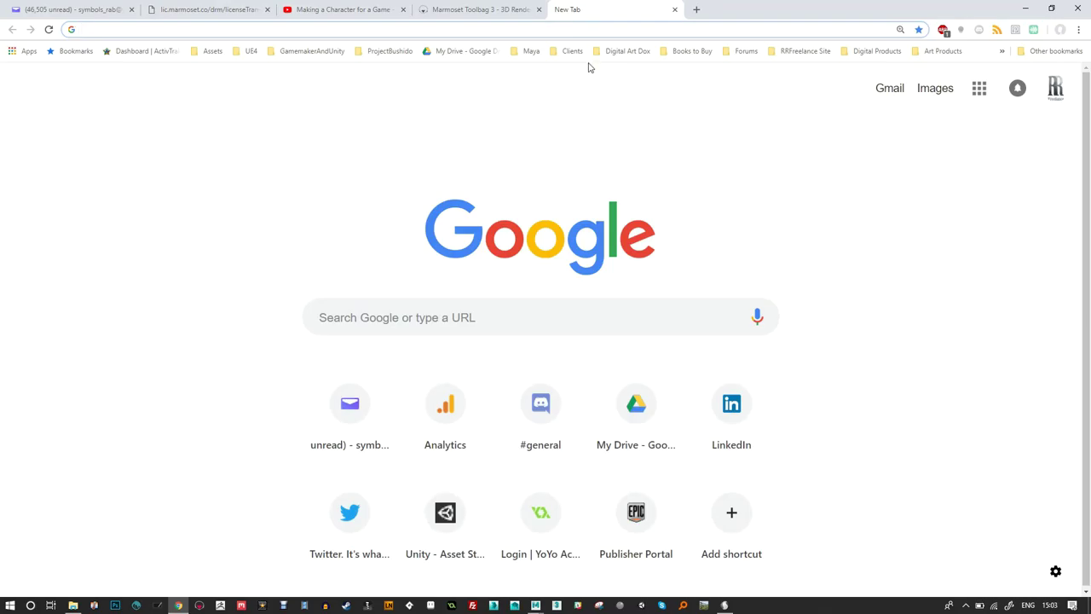
click(644, 410)
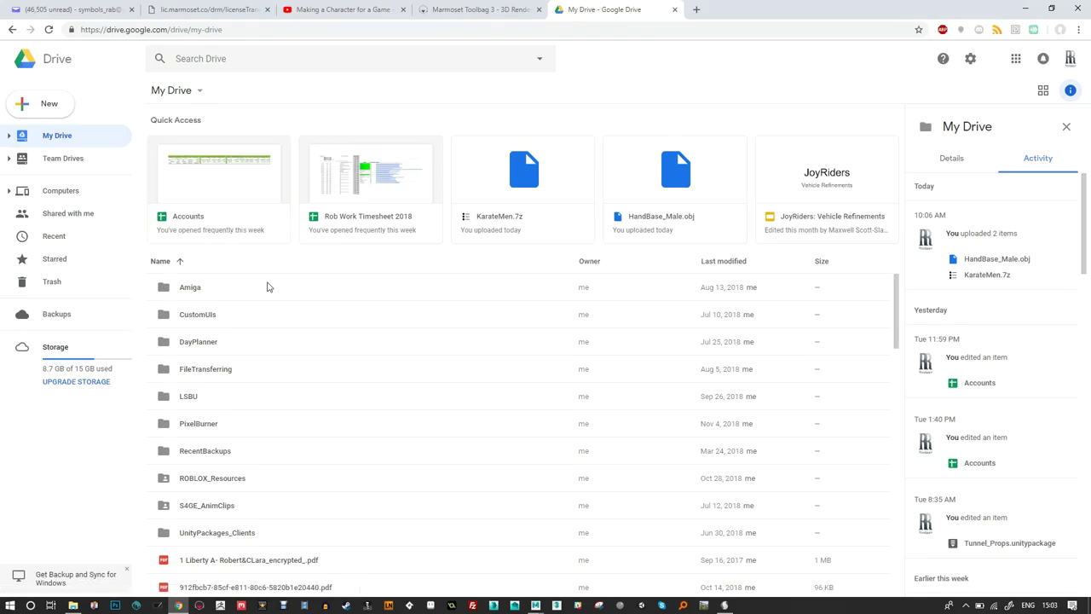
double_click(222, 377)
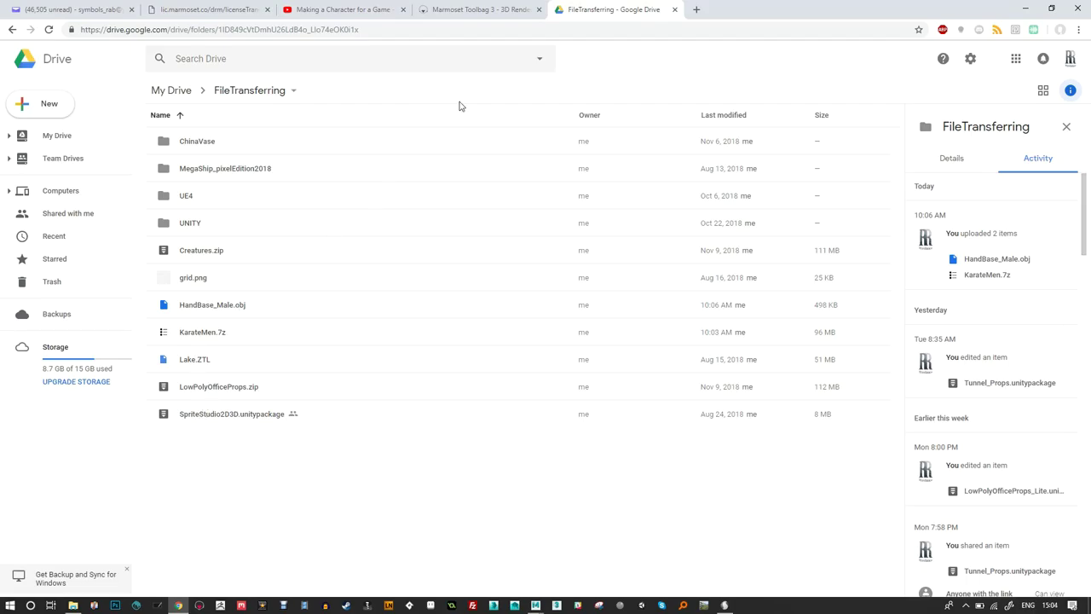
click(53, 134)
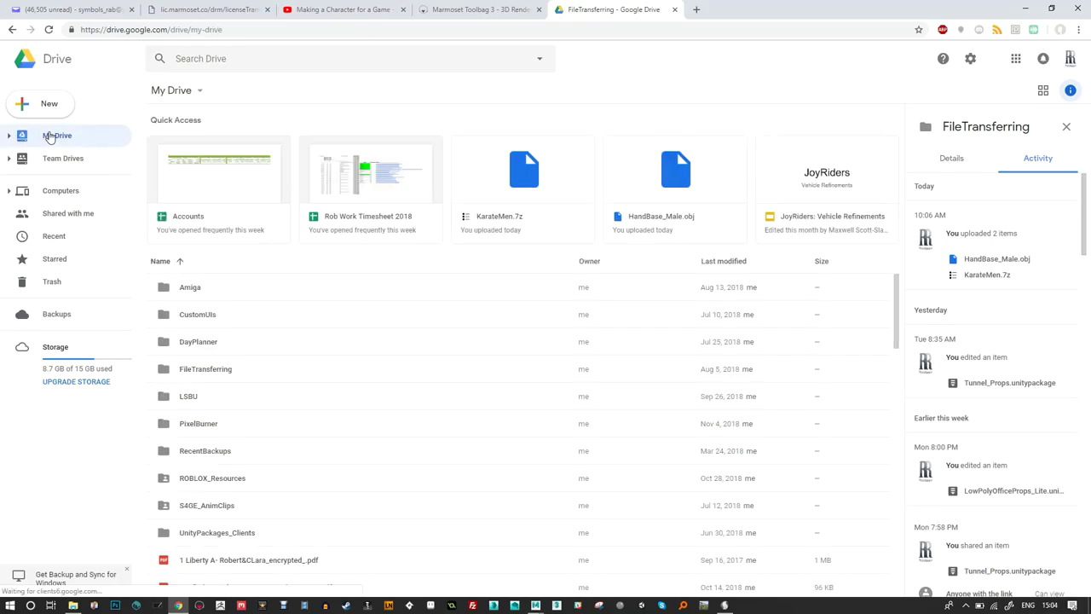
click(72, 606)
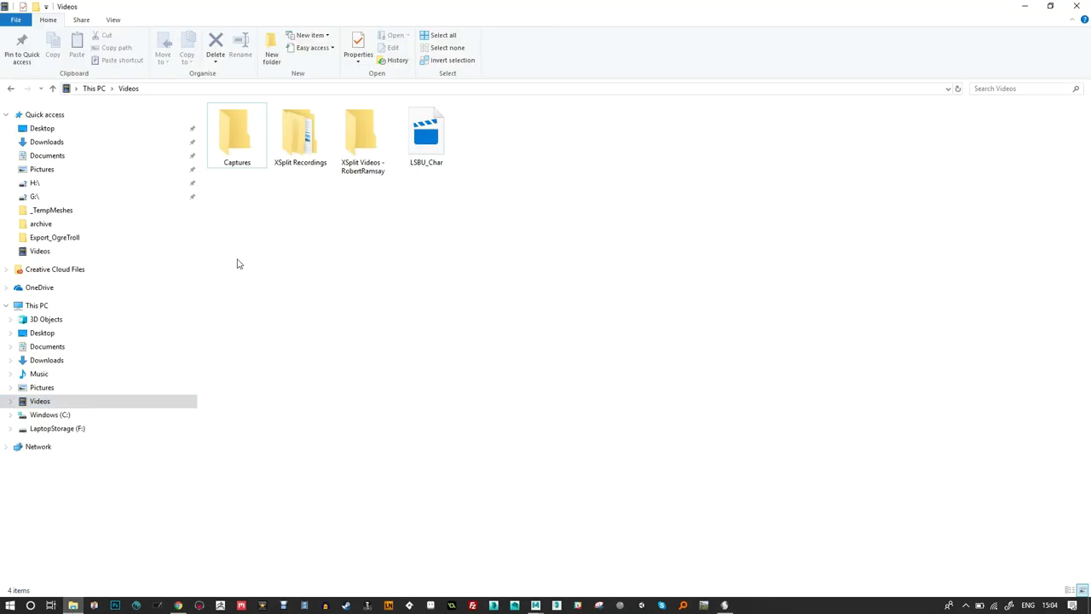
Browse File Explorer to F:\LSBU\Character_tutorial\_TempMeshes.
click(76, 430)
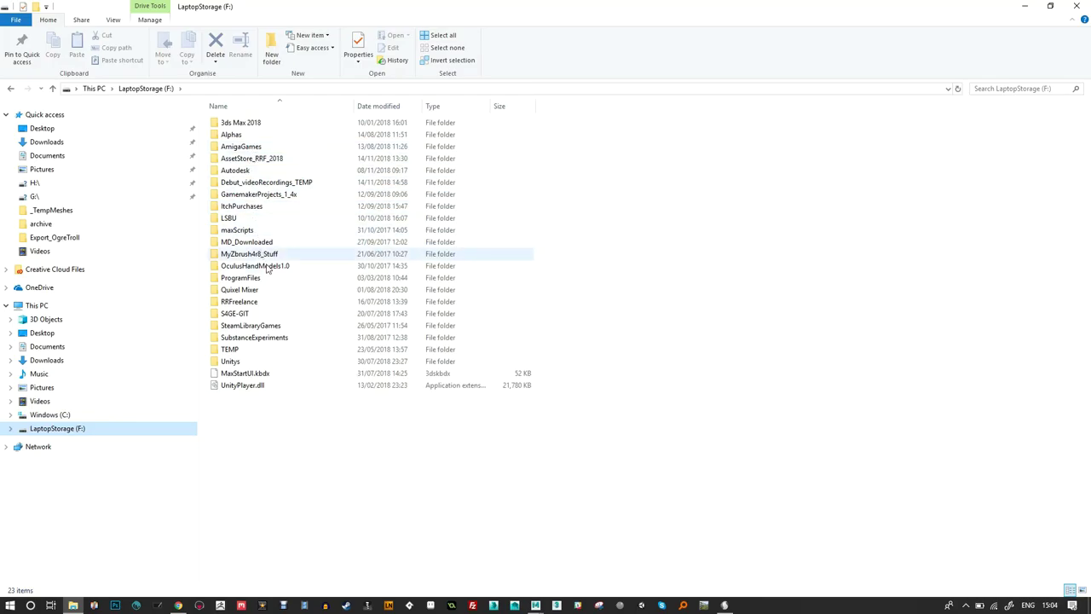
click(245, 231)
double_click(241, 218)
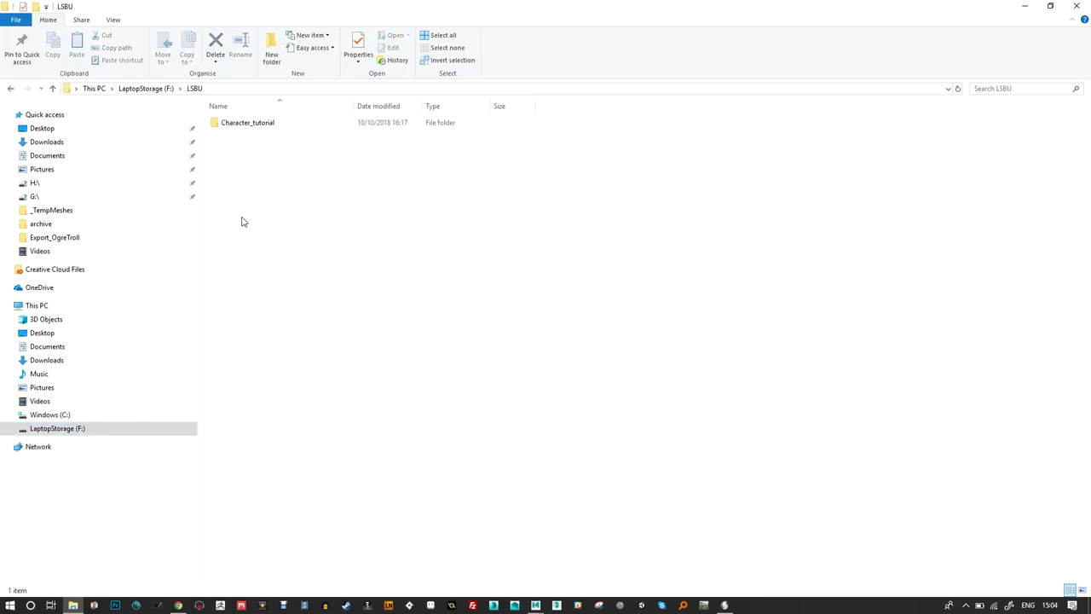
double_click(233, 124)
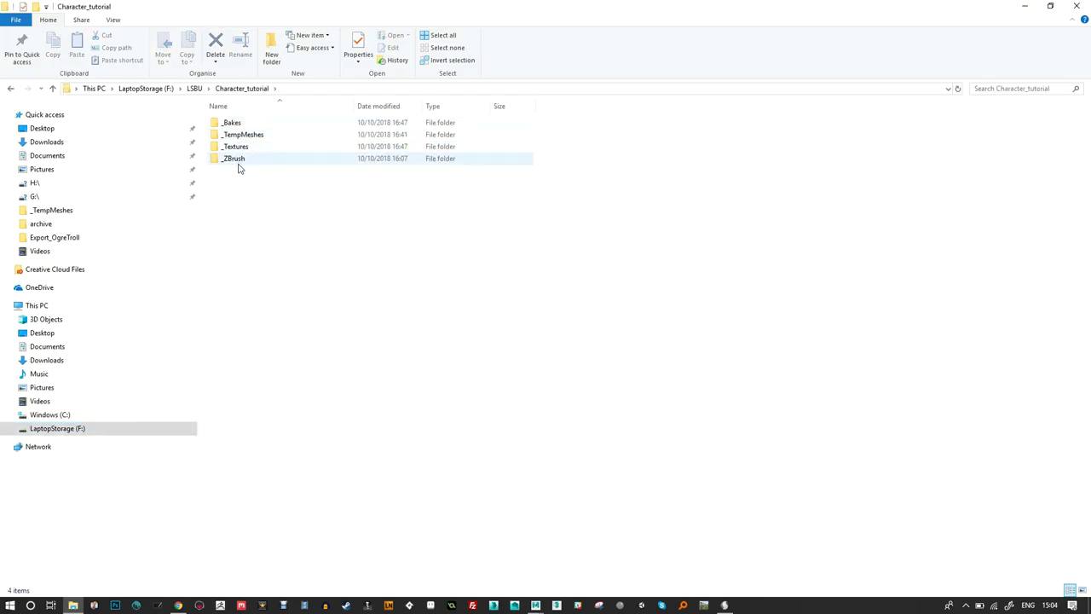
click(241, 138)
double_click(240, 139)
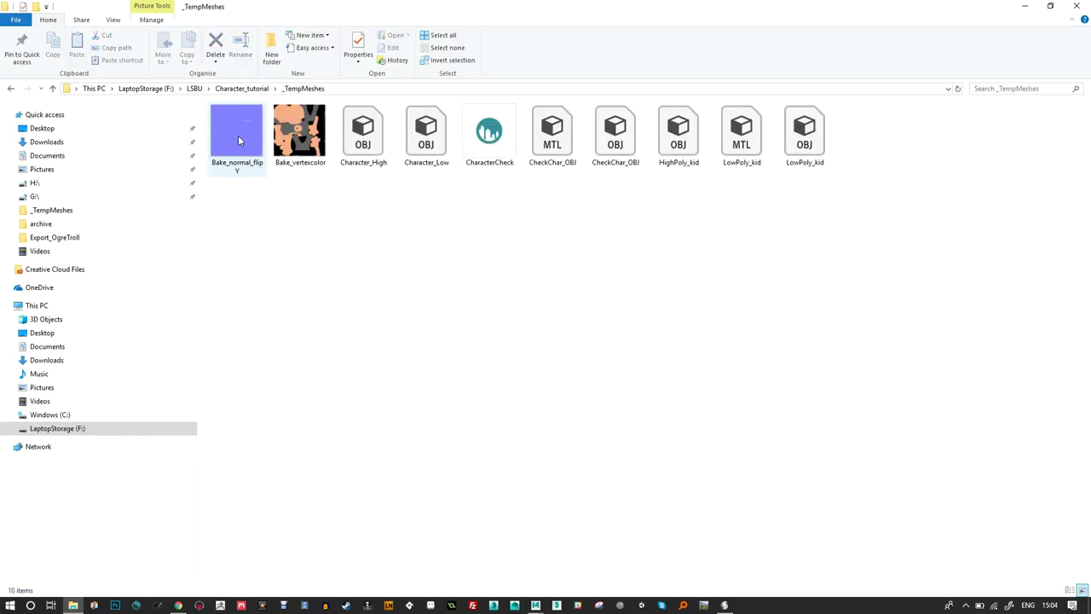
click(426, 144)
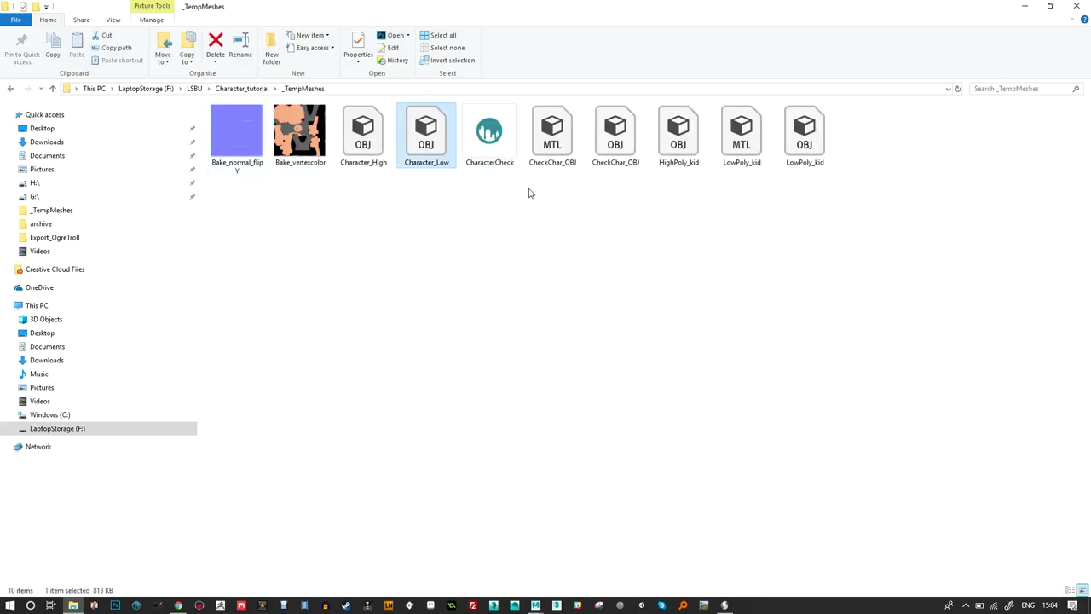
click(543, 220)
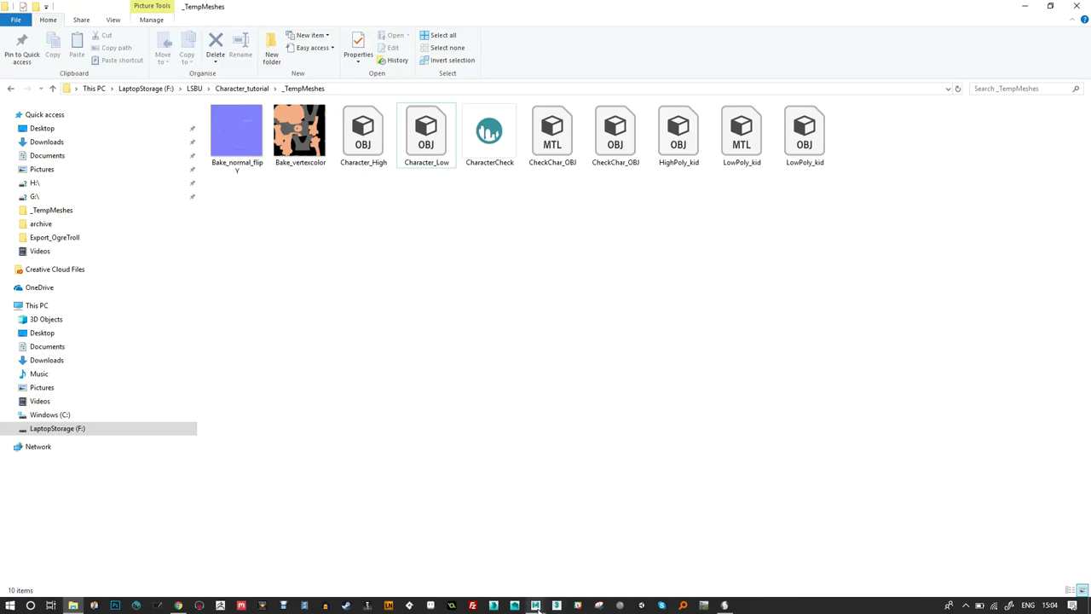
Copy the _TempMeshes folder path from the address bar and return to Sculptris.
mouse_move(538, 611)
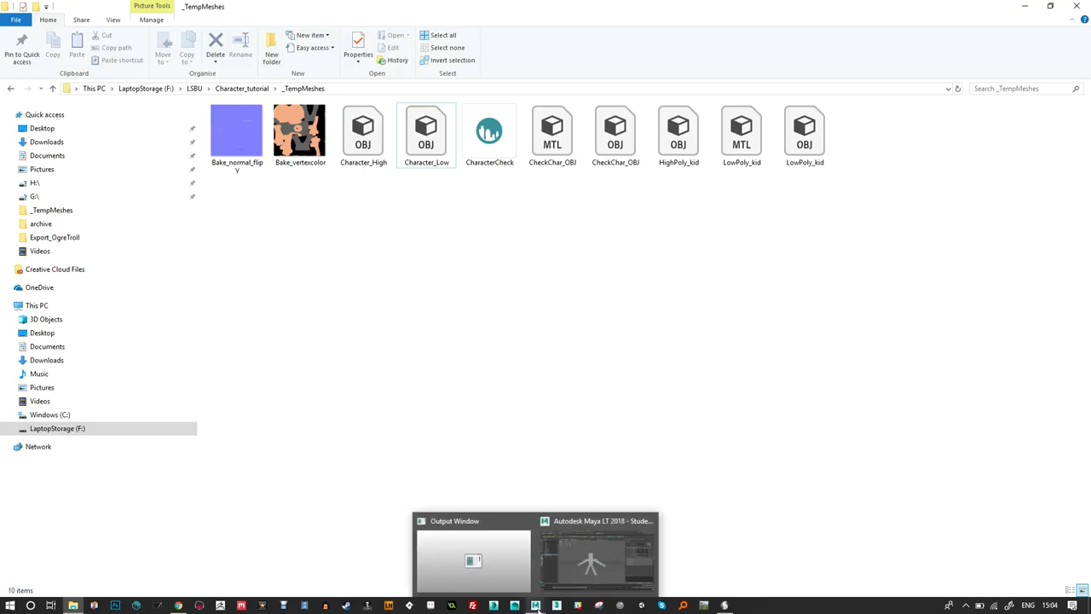
click(725, 605)
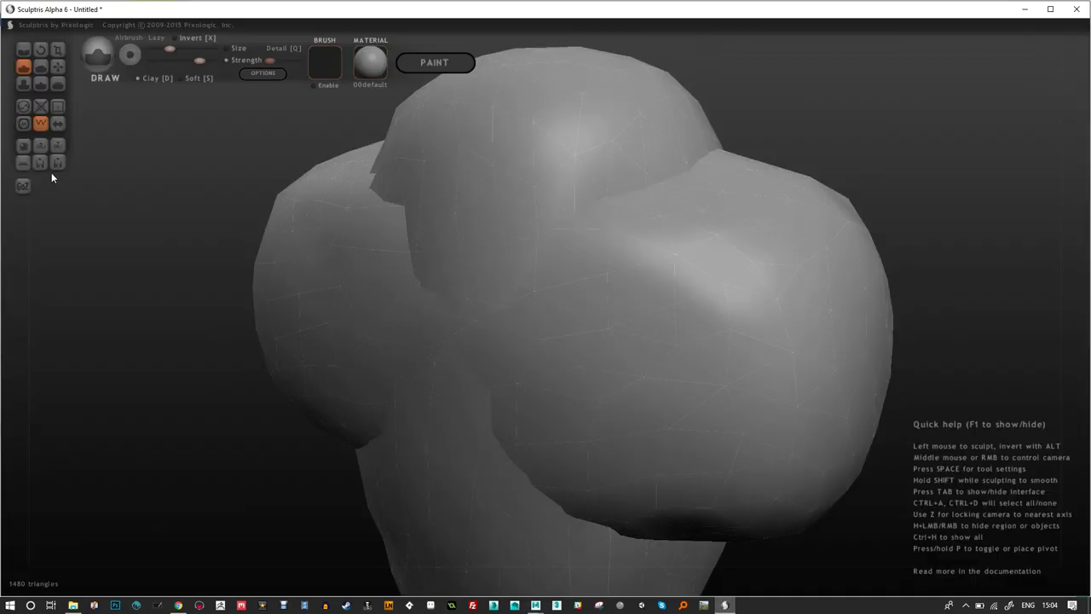
click(73, 605)
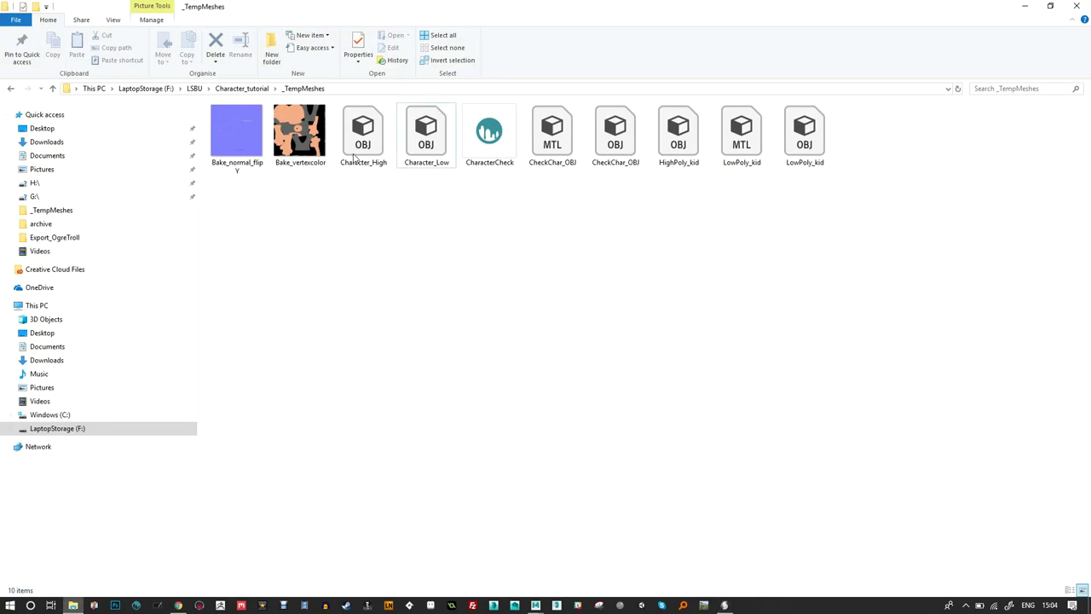
click(404, 88)
key(ctrl+c)
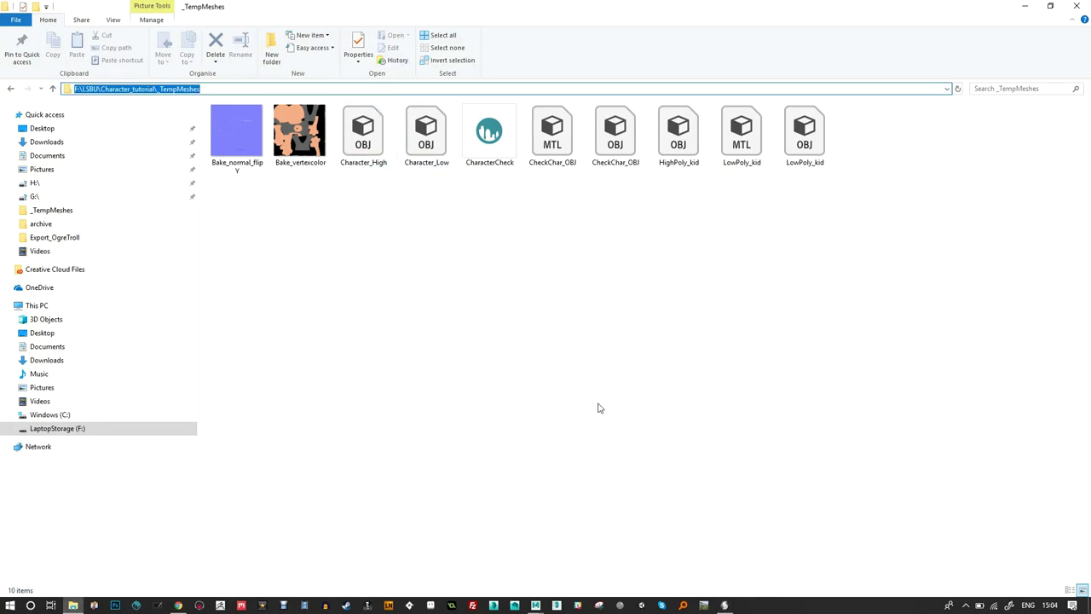
click(725, 605)
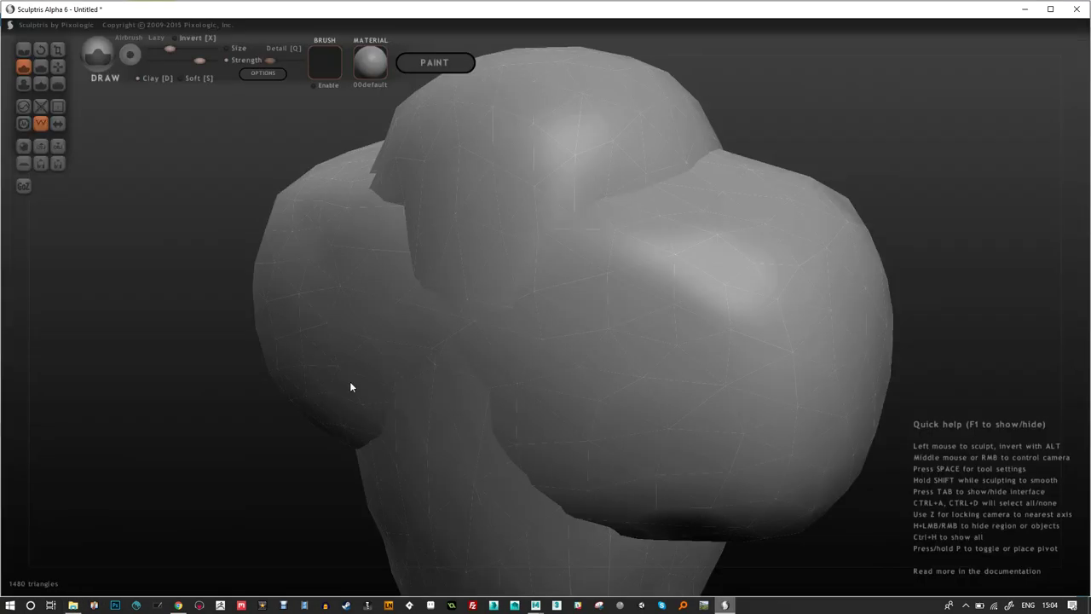
Import LowPoly_kid.OBJ from the pasted _TempMeshes path, replacing the blob and staying in sculpt mode.
click(39, 148)
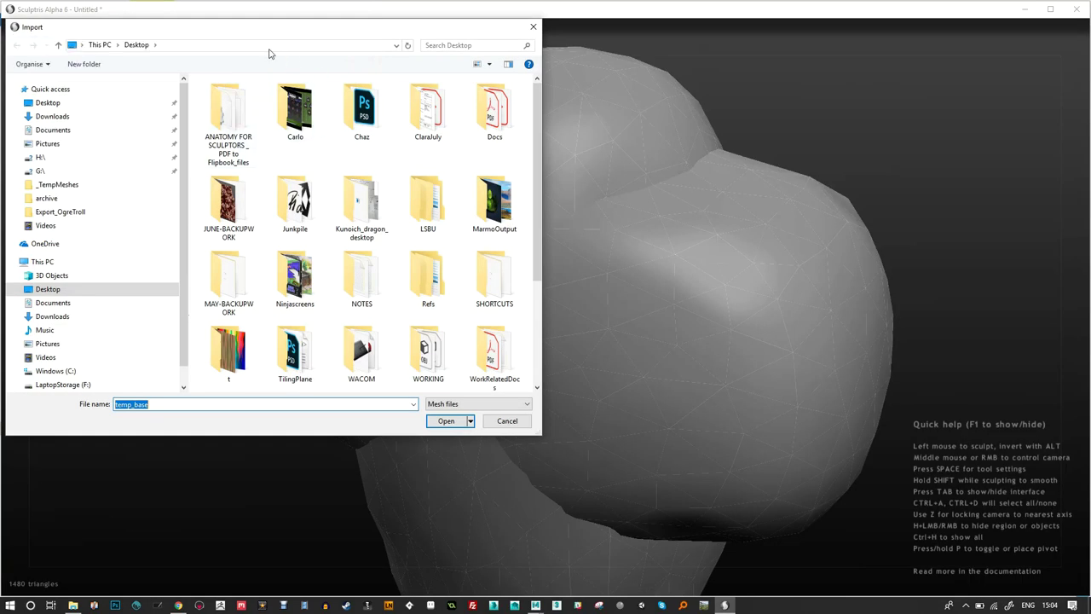
click(265, 47)
key(ctrl+v)
key(Return)
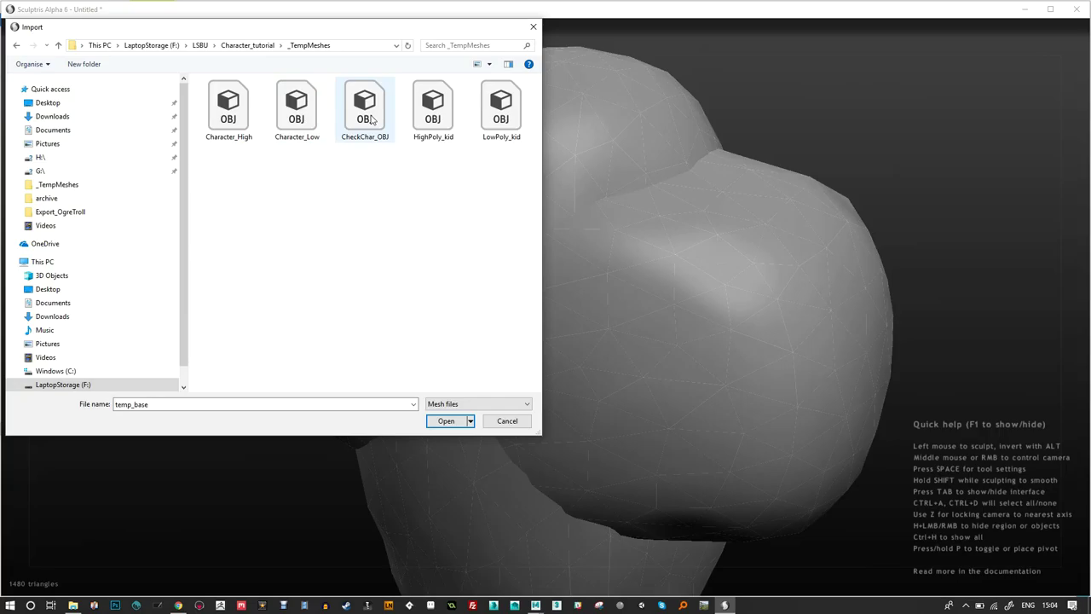
double_click(503, 109)
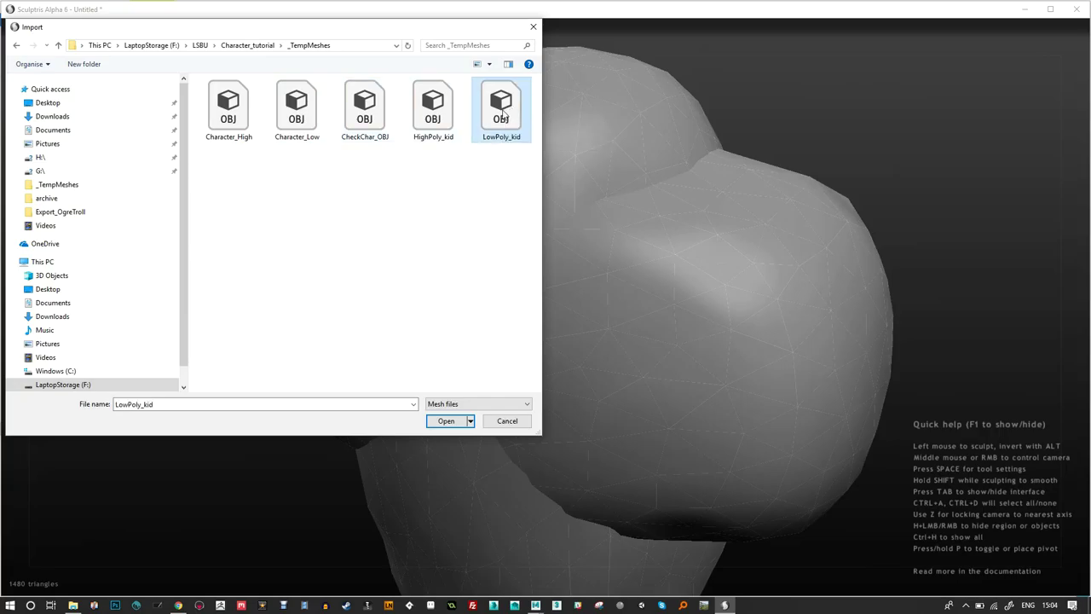
click(498, 307)
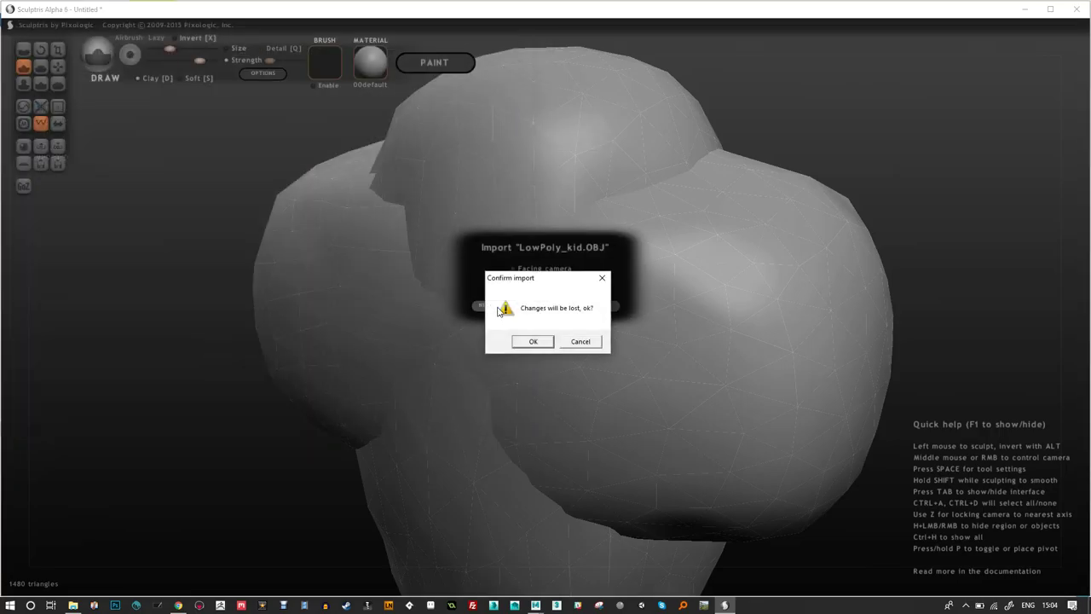
click(545, 344)
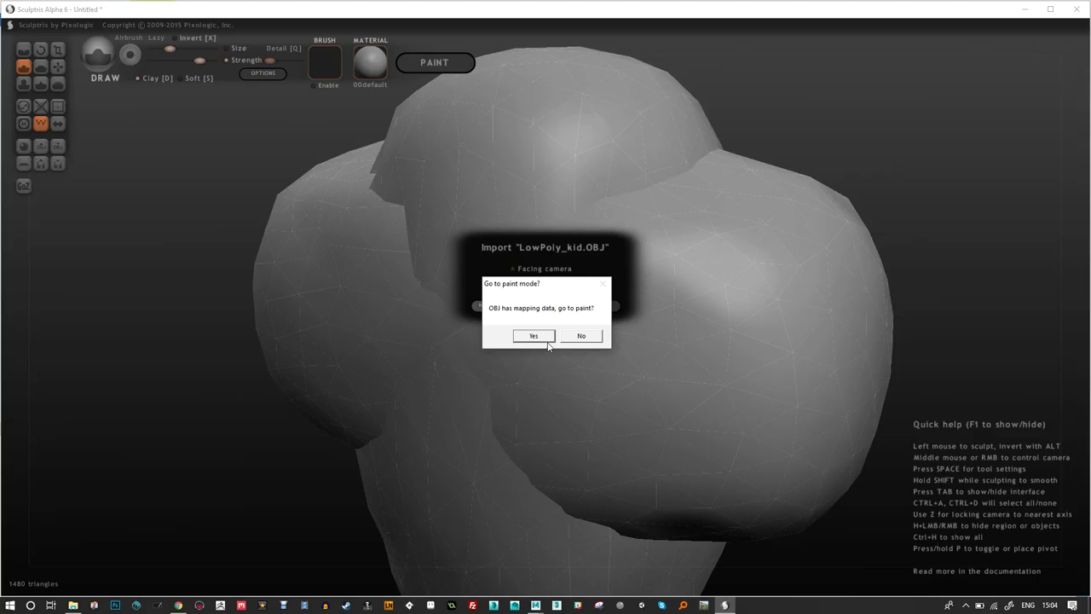
click(583, 336)
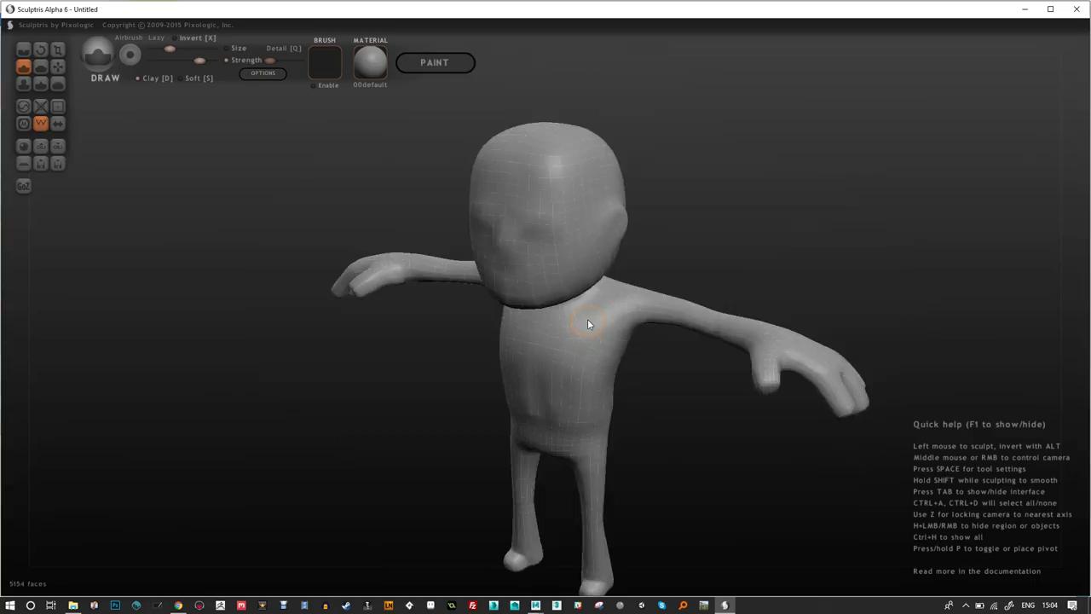
Orbit and zoom in on the kid's head, then bring up the brush settings.
drag(716, 183, 680, 246)
scroll(686, 171, up, 3)
mouse_move(689, 157)
mouse_down()
mouse_move(690, 210)
mouse_move(652, 224)
mouse_move(684, 253)
mouse_move(663, 230)
mouse_move(704, 228)
mouse_move(695, 220)
mouse_up()
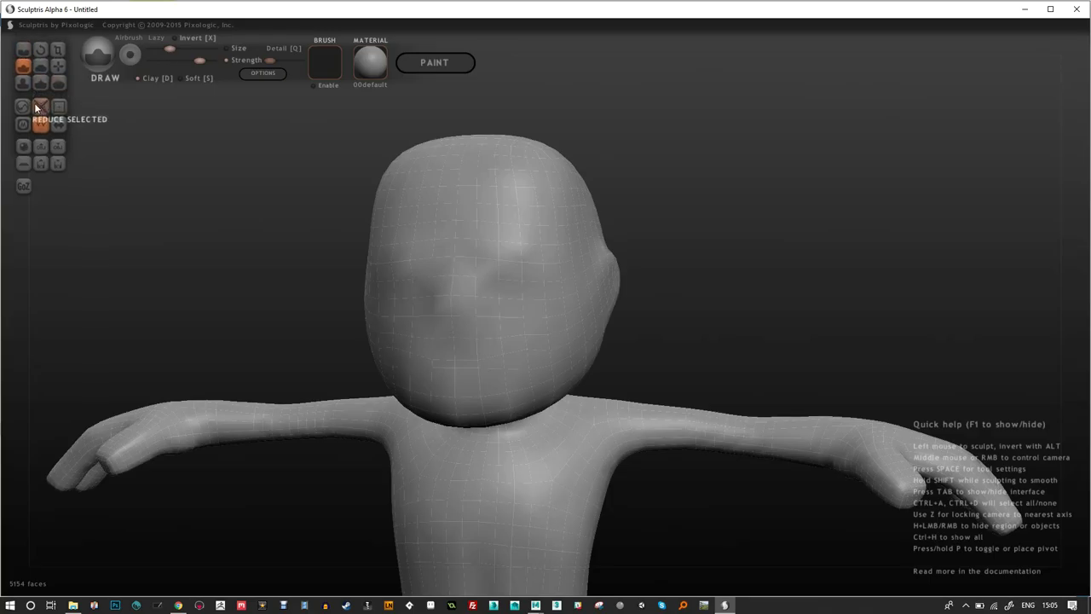
drag(654, 246, 680, 293)
scroll(707, 299, up, 5)
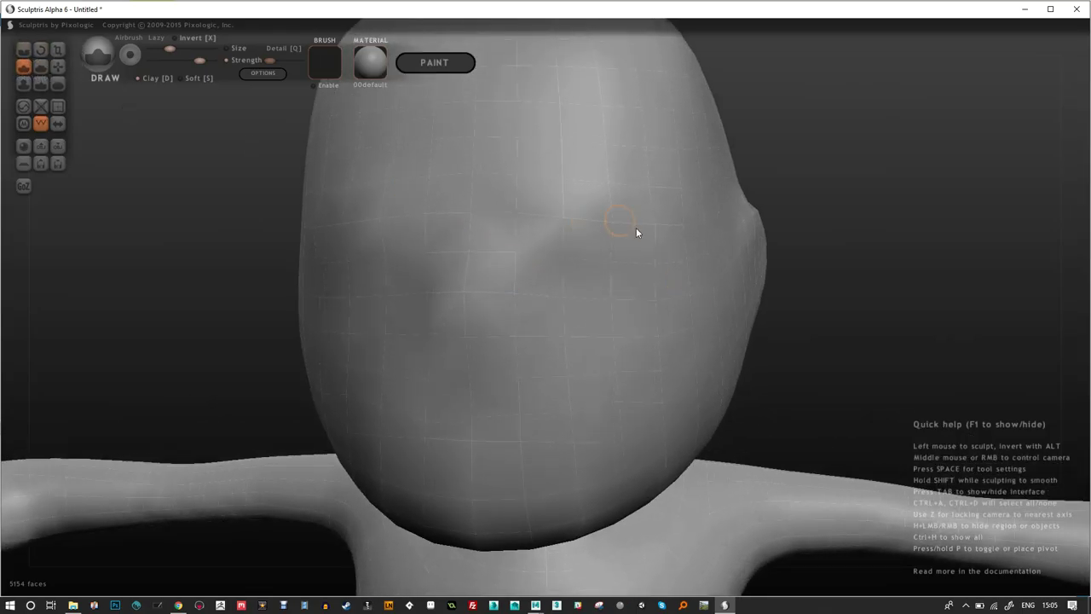
right_drag(536, 239, 553, 230)
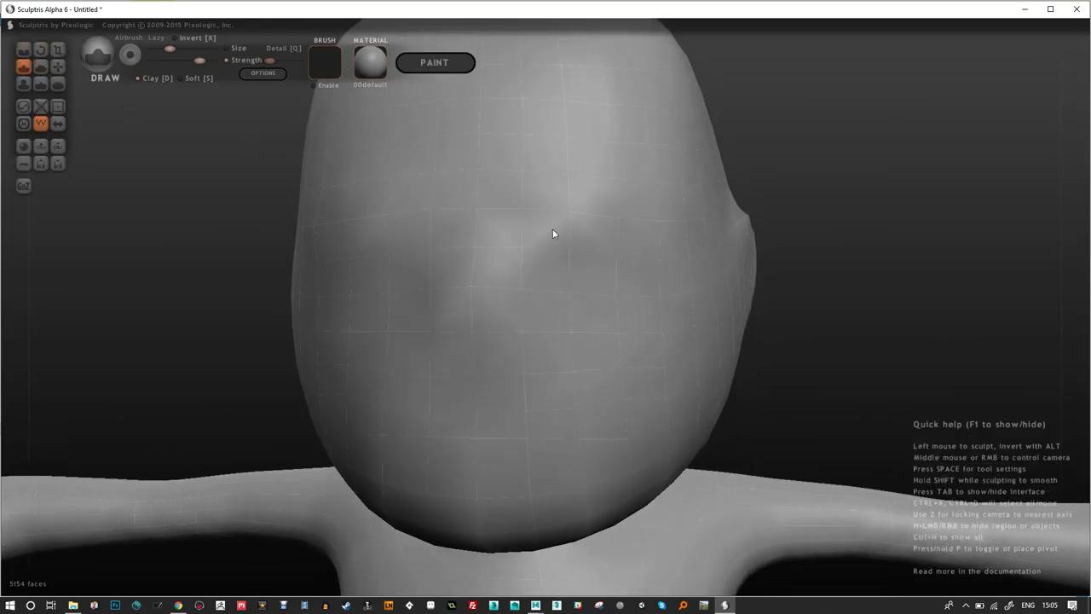
scroll(551, 231, up, 2)
key(space)
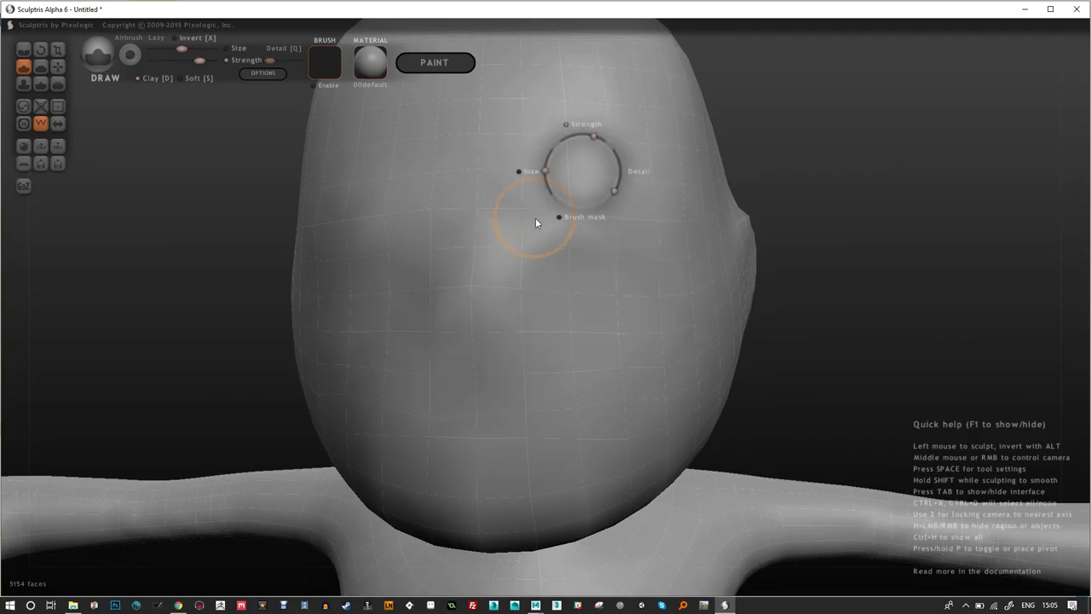
Enable symmetry and carve mirrored eye sockets and brow detail across the upper face.
click(58, 124)
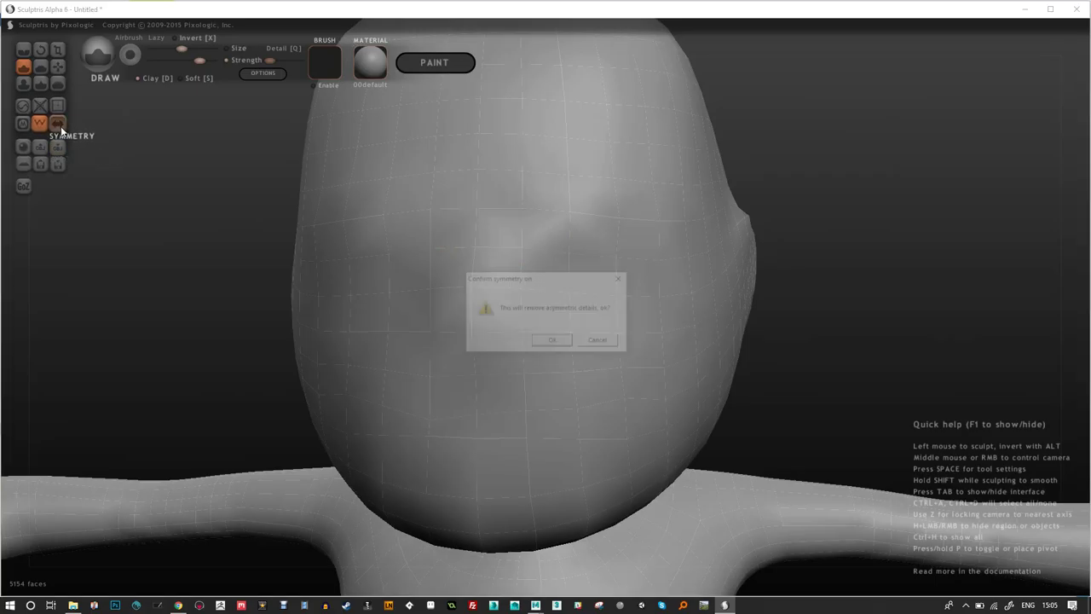
click(554, 341)
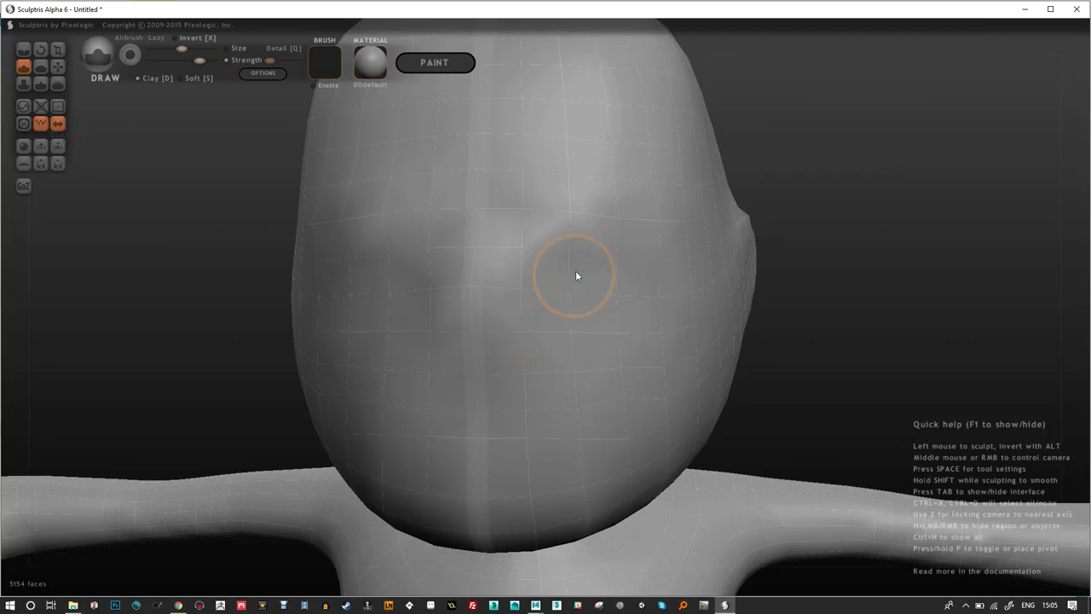
mouse_move(490, 206)
middle_down()
mouse_move(497, 227)
mouse_move(543, 224)
mouse_move(523, 237)
mouse_move(579, 273)
mouse_move(578, 252)
middle_up()
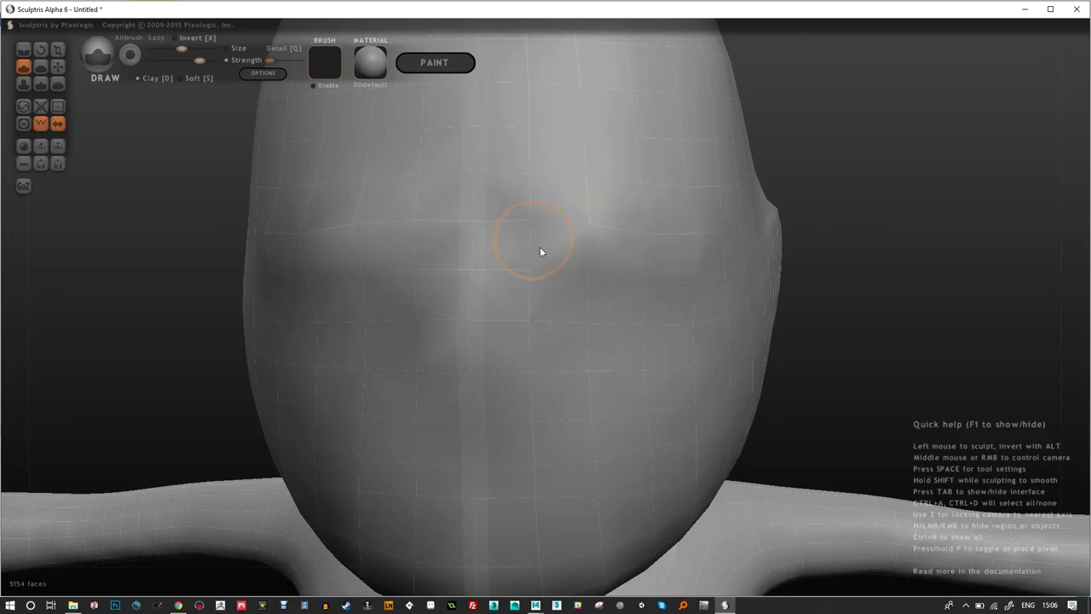
middle_drag(582, 233, 554, 187)
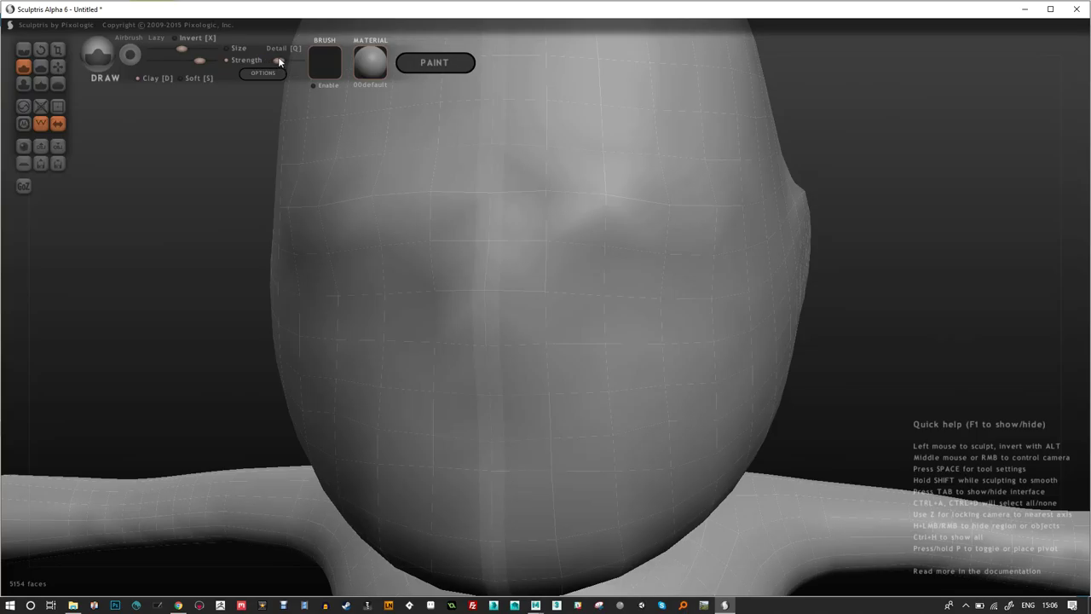
mouse_move(349, 230)
mouse_down()
mouse_move(643, 222)
mouse_move(691, 155)
mouse_up()
mouse_move(692, 155)
right_down()
mouse_move(620, 131)
mouse_move(622, 197)
right_up()
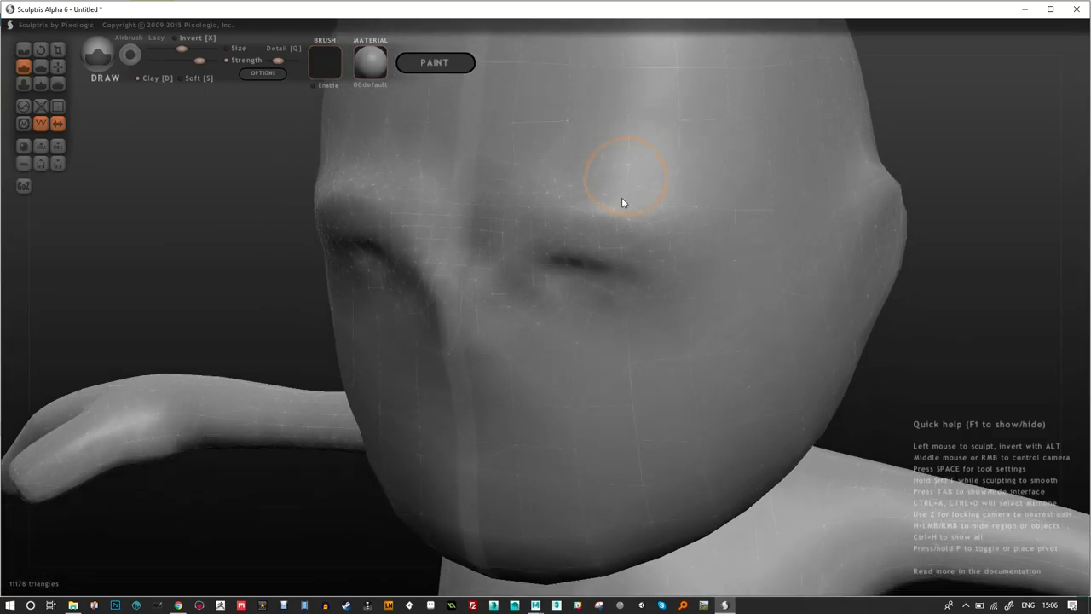
Raise a bump on the brow and start building up the nose.
key(z)
mouse_move(569, 182)
right_down()
mouse_move(547, 181)
mouse_move(551, 146)
right_up()
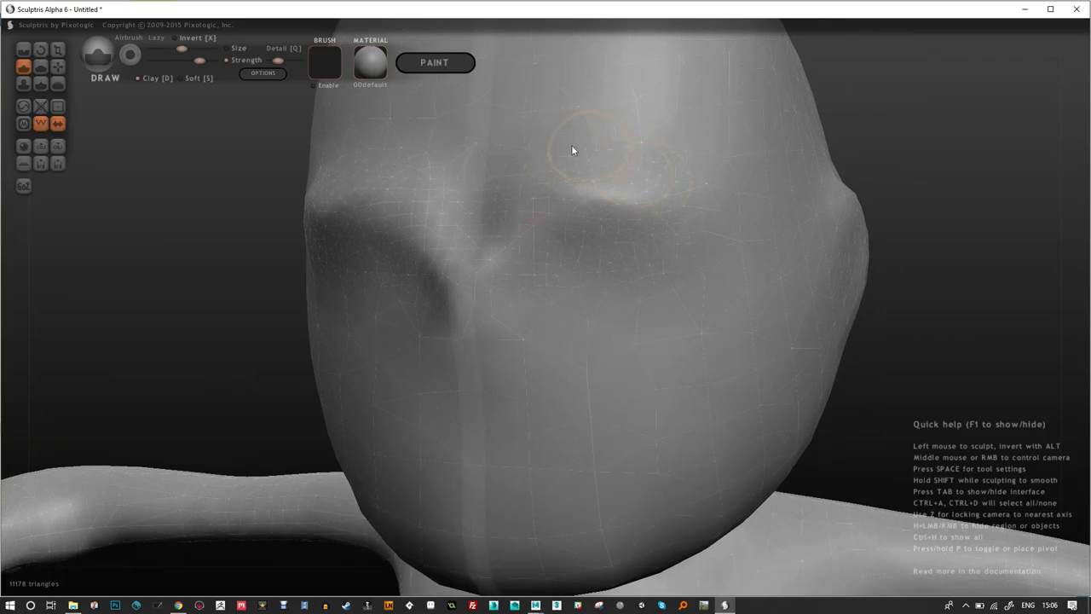
mouse_move(572, 159)
mouse_down()
mouse_move(616, 175)
mouse_move(605, 205)
mouse_move(579, 236)
mouse_move(539, 235)
mouse_move(659, 204)
mouse_move(688, 224)
mouse_move(584, 208)
mouse_move(673, 191)
mouse_move(683, 219)
mouse_move(553, 242)
mouse_move(669, 229)
mouse_move(704, 246)
mouse_move(638, 256)
mouse_up()
mouse_move(569, 354)
right_down()
mouse_move(565, 260)
mouse_move(531, 244)
mouse_move(545, 242)
mouse_move(539, 277)
mouse_move(529, 256)
right_up()
mouse_move(528, 255)
mouse_down()
mouse_move(500, 239)
mouse_move(515, 162)
mouse_move(504, 247)
mouse_move(486, 243)
mouse_move(526, 143)
mouse_up()
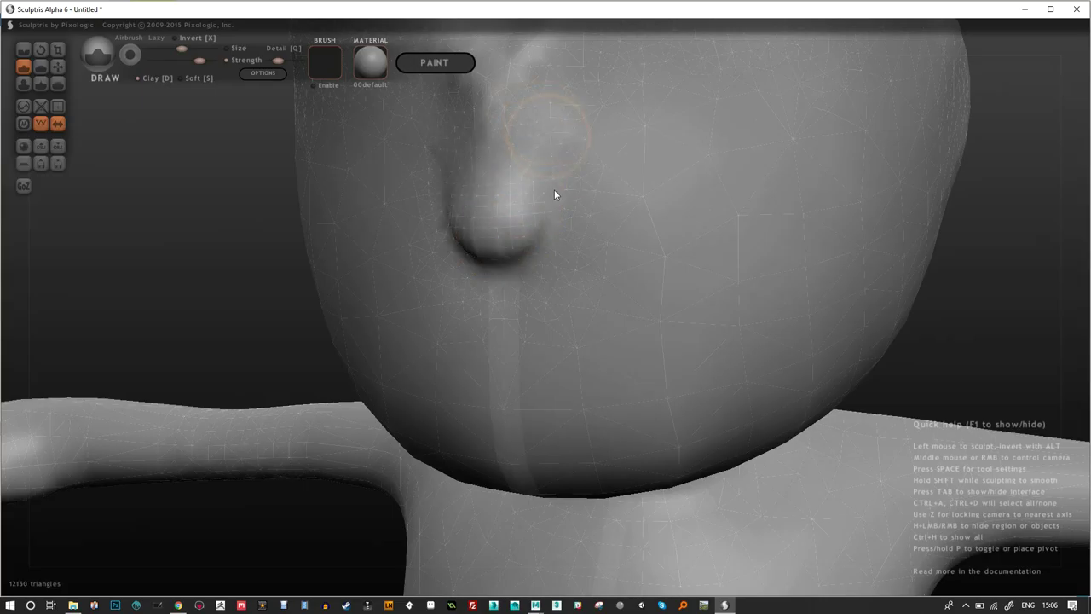
mouse_move(560, 244)
right_down()
mouse_move(484, 266)
mouse_move(499, 341)
mouse_move(455, 263)
right_up()
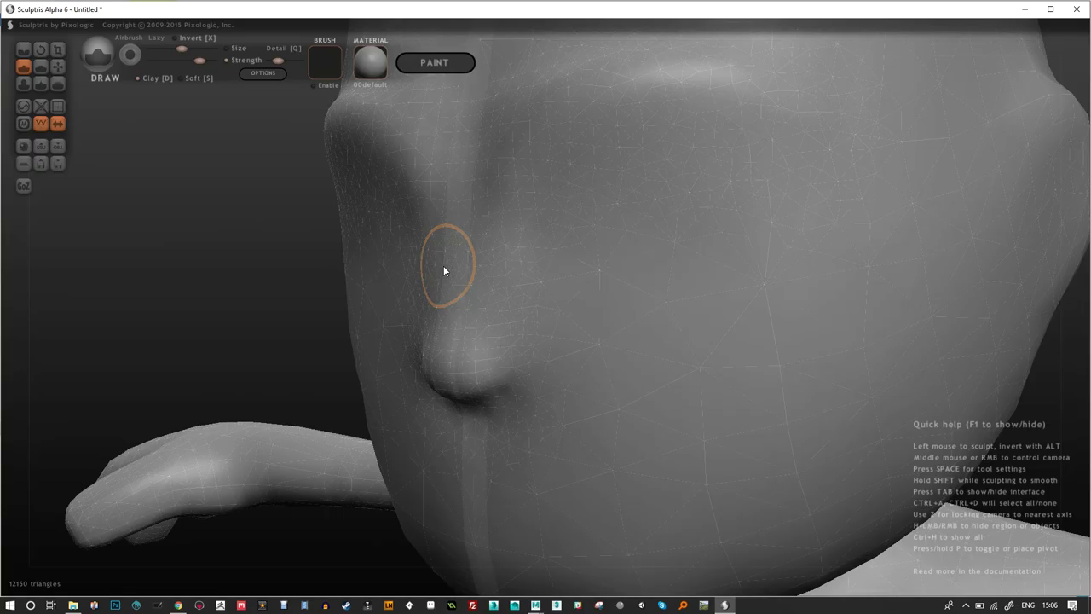
Shape the nose tip and carve symmetric eye sockets with lower-lid ridges.
mouse_move(450, 294)
mouse_down()
mouse_move(444, 350)
mouse_move(449, 336)
mouse_move(415, 388)
mouse_move(422, 360)
mouse_move(439, 351)
mouse_move(467, 237)
mouse_move(464, 251)
mouse_move(455, 223)
mouse_move(428, 264)
mouse_move(454, 232)
mouse_move(464, 231)
mouse_move(427, 260)
mouse_move(470, 260)
mouse_move(492, 244)
mouse_move(491, 348)
mouse_move(464, 380)
mouse_move(497, 384)
mouse_move(510, 349)
mouse_move(483, 315)
mouse_move(442, 352)
mouse_move(447, 309)
mouse_move(473, 317)
mouse_move(508, 287)
mouse_up()
mouse_move(507, 288)
right_down()
mouse_move(485, 243)
mouse_move(470, 321)
right_up()
mouse_move(451, 383)
mouse_down()
mouse_move(516, 347)
mouse_move(520, 369)
mouse_move(508, 362)
mouse_move(506, 327)
mouse_move(505, 336)
mouse_move(514, 307)
mouse_up()
right_drag(516, 417, 537, 297)
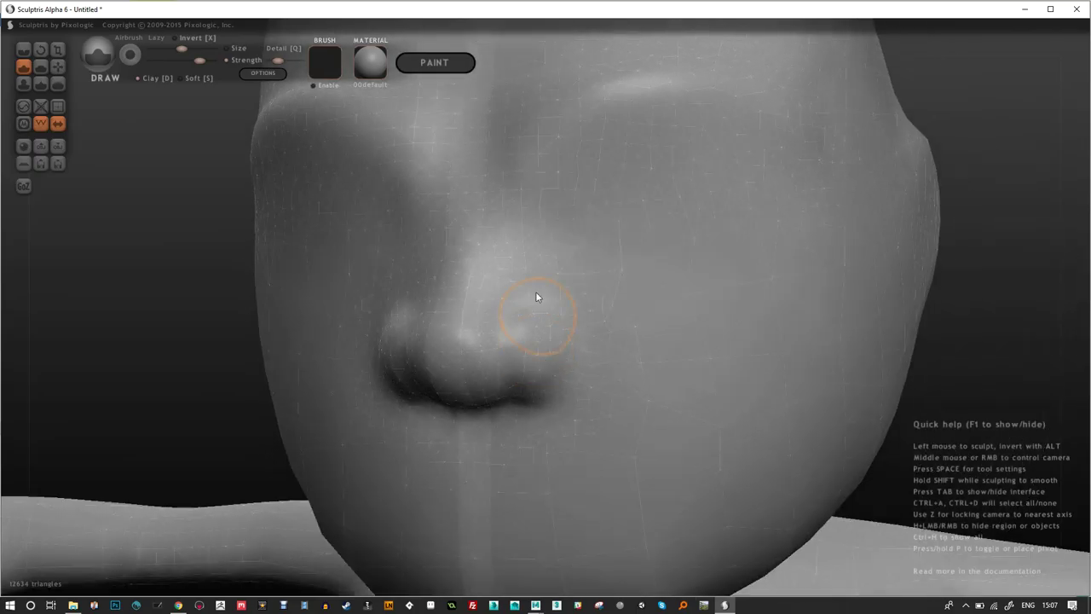
right_drag(587, 267, 574, 241)
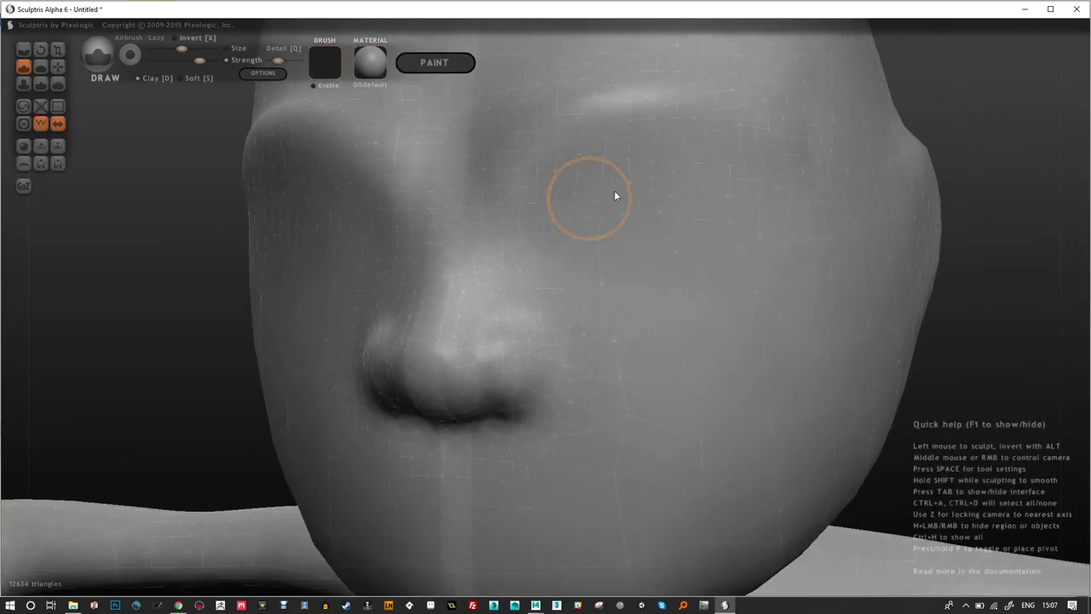
mouse_move(594, 219)
mouse_down()
mouse_move(677, 208)
mouse_move(582, 234)
mouse_move(661, 221)
mouse_move(673, 236)
mouse_move(576, 239)
mouse_move(638, 217)
mouse_move(687, 224)
mouse_move(653, 217)
mouse_move(637, 280)
mouse_move(596, 238)
mouse_move(695, 268)
mouse_move(702, 282)
mouse_move(641, 223)
mouse_move(562, 236)
mouse_move(686, 295)
mouse_move(659, 316)
mouse_move(585, 282)
mouse_move(594, 234)
mouse_move(659, 244)
mouse_move(591, 247)
mouse_move(614, 261)
mouse_move(595, 273)
mouse_move(689, 311)
mouse_move(559, 271)
mouse_move(693, 255)
mouse_move(575, 314)
mouse_up()
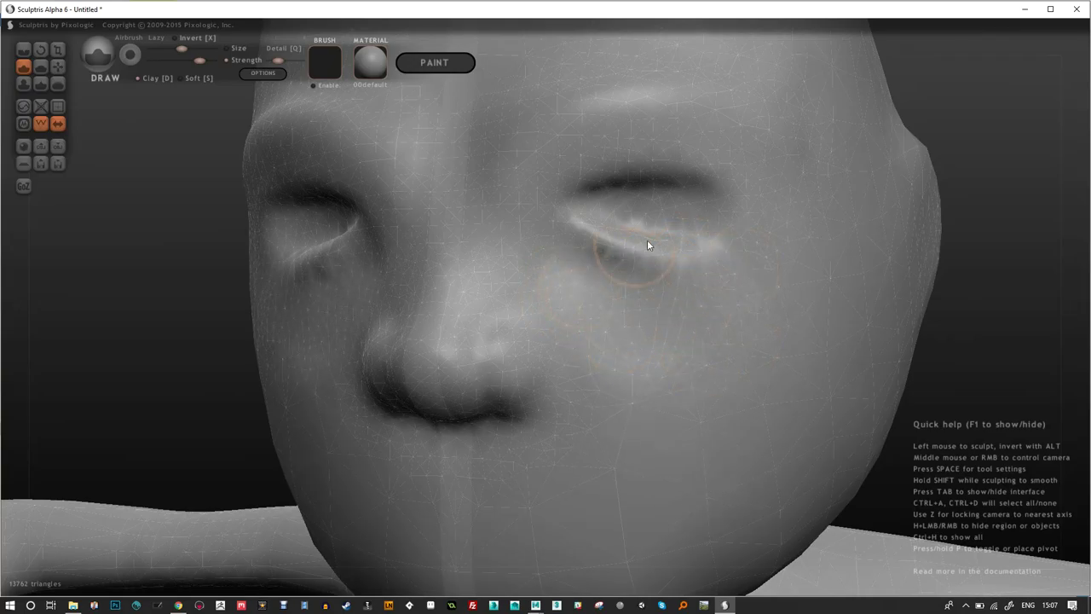
Crease the upper eyelids and raise the lower eyelids on both eyes, increasing brush strength.
middle_drag(648, 241, 655, 179)
mouse_move(654, 179)
mouse_down()
mouse_move(663, 173)
mouse_move(591, 171)
mouse_move(625, 151)
mouse_move(563, 166)
mouse_up()
middle_drag(628, 190, 601, 243)
mouse_move(602, 243)
mouse_down()
mouse_move(703, 257)
mouse_move(605, 257)
mouse_move(666, 265)
mouse_move(597, 244)
mouse_move(598, 236)
mouse_move(625, 243)
mouse_up()
mouse_move(626, 243)
middle_down()
mouse_move(645, 233)
mouse_move(620, 229)
middle_up()
drag(619, 229, 655, 241)
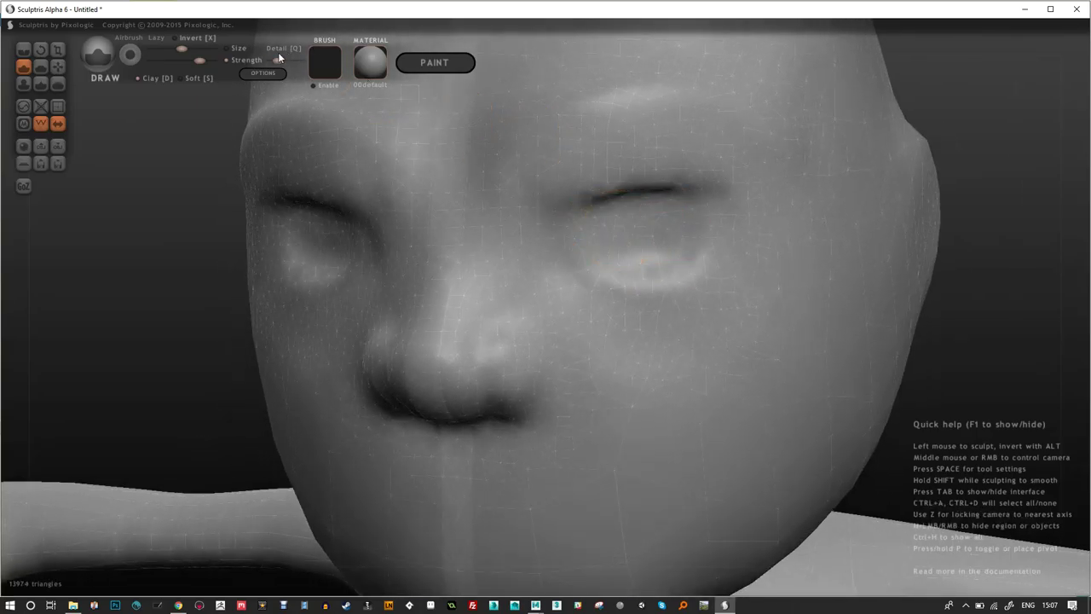
drag(280, 62, 294, 68)
drag(569, 259, 630, 278)
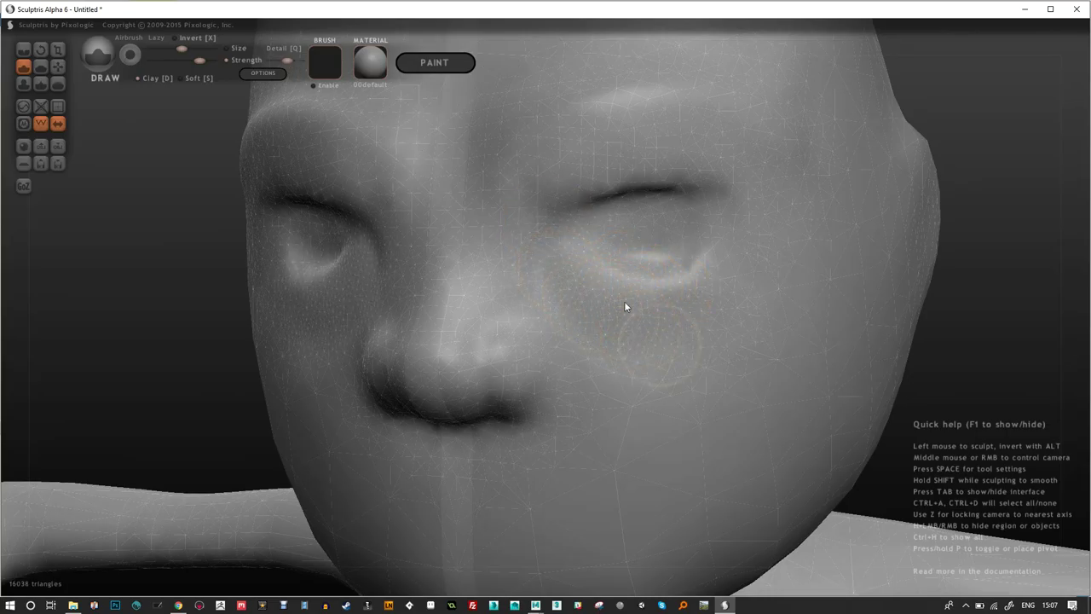
Sculpt pursed lips below the nose, then lower the brush strength slightly.
mouse_move(648, 360)
middle_down()
mouse_move(636, 323)
mouse_move(648, 268)
mouse_move(629, 268)
mouse_move(547, 351)
middle_up()
mouse_move(546, 343)
mouse_down()
mouse_move(618, 355)
mouse_move(572, 329)
mouse_move(652, 354)
mouse_move(590, 325)
mouse_move(553, 323)
mouse_move(529, 340)
mouse_move(594, 337)
mouse_move(630, 344)
mouse_move(538, 355)
mouse_move(622, 361)
mouse_move(573, 336)
mouse_move(634, 356)
mouse_move(536, 347)
mouse_up()
drag(285, 61, 278, 60)
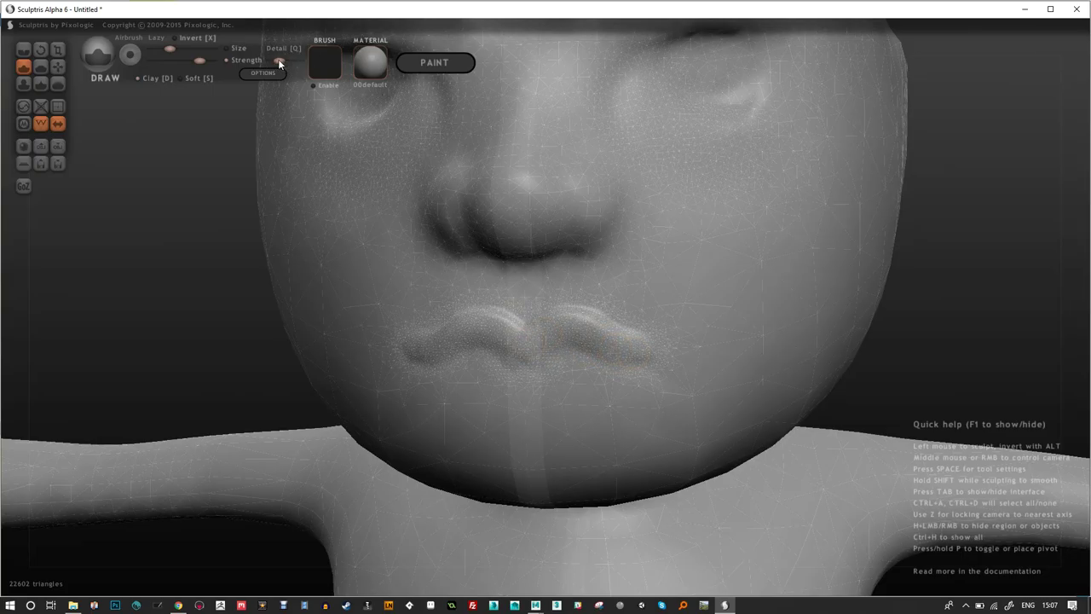
Enlarge the brush, add a short stroke on the chest, and subdivide the whole mesh.
scroll(533, 294, up, 3)
middle_drag(534, 294, 545, 312)
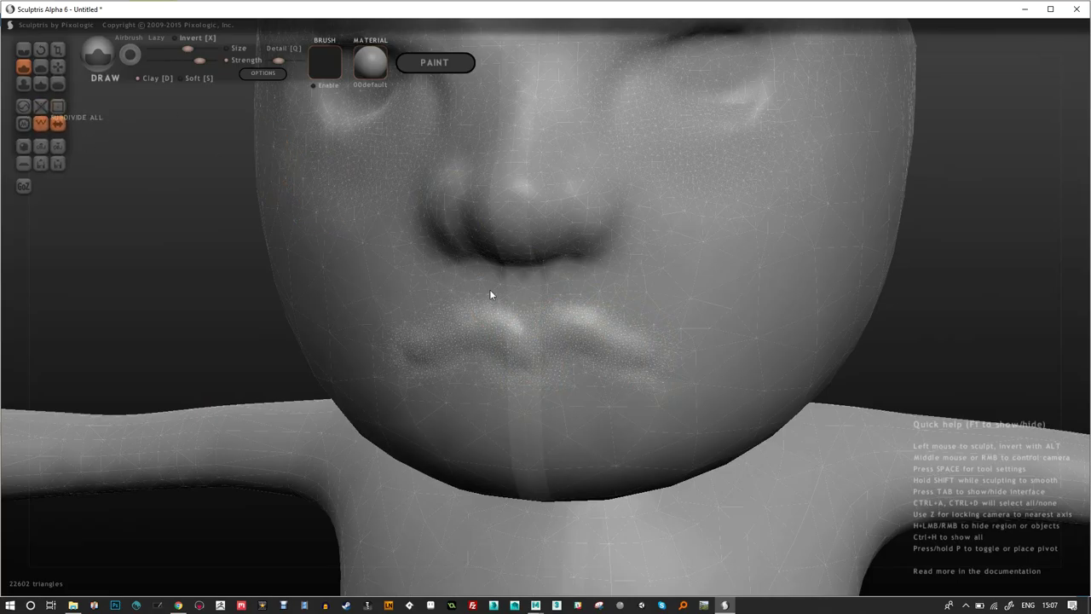
scroll(651, 238, down, 5)
middle_drag(632, 337, 605, 202)
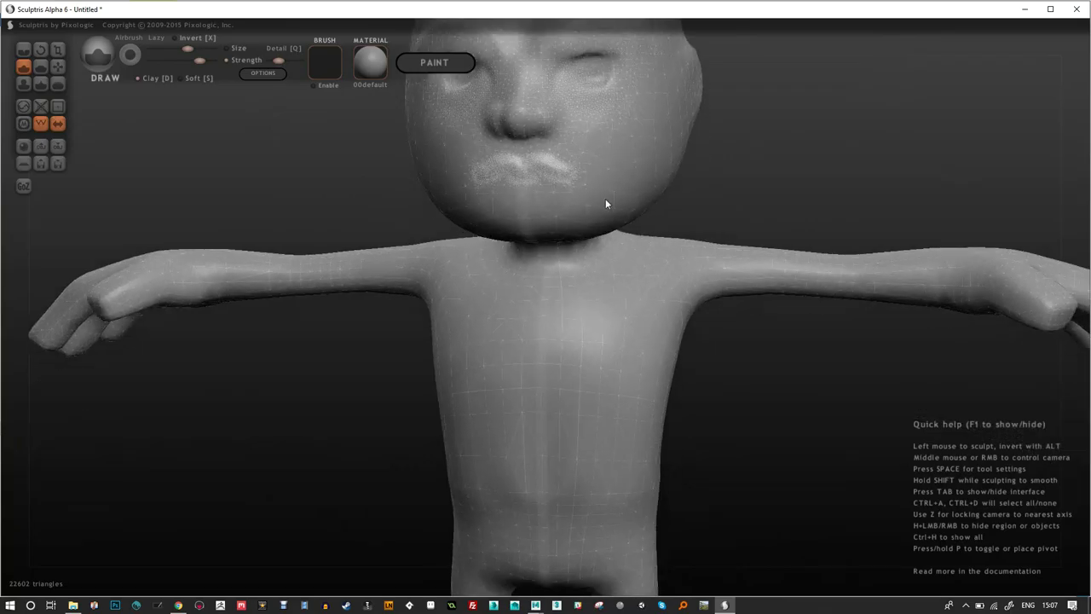
mouse_move(592, 324)
mouse_down()
mouse_move(605, 318)
mouse_move(626, 377)
mouse_move(606, 363)
mouse_up()
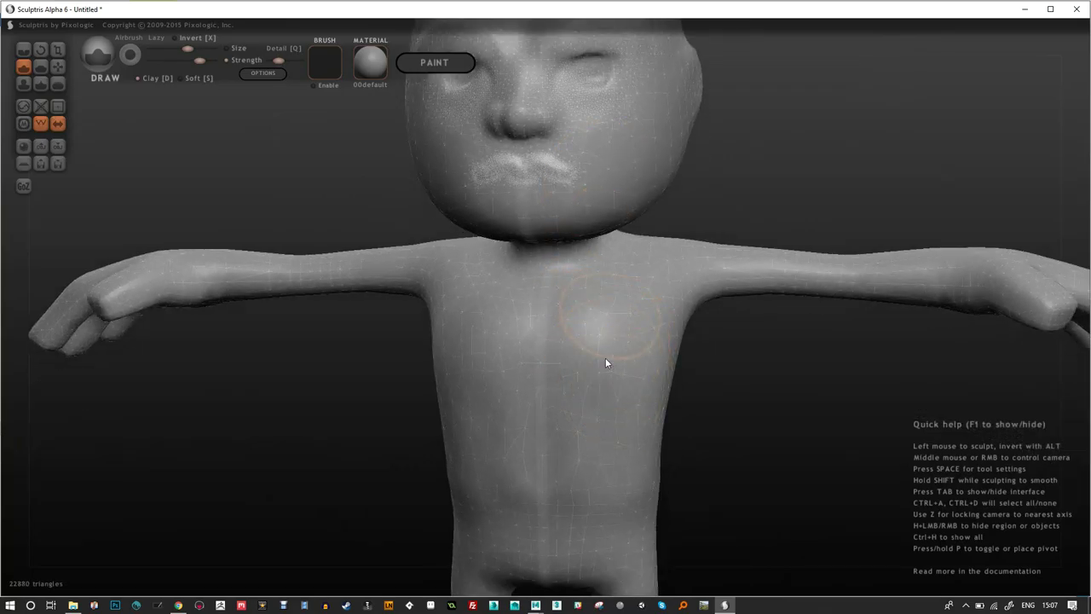
click(57, 107)
Subdivide again and sculpt the moustache area, then undo back to 91520 triangles.
scroll(623, 345, up, 10)
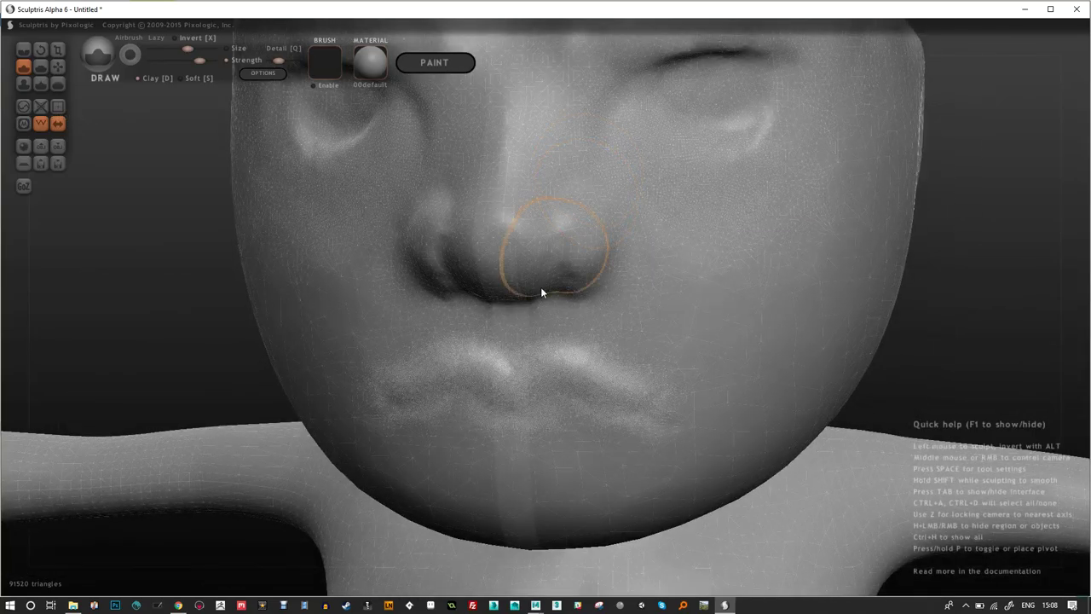
right_drag(540, 292, 584, 319)
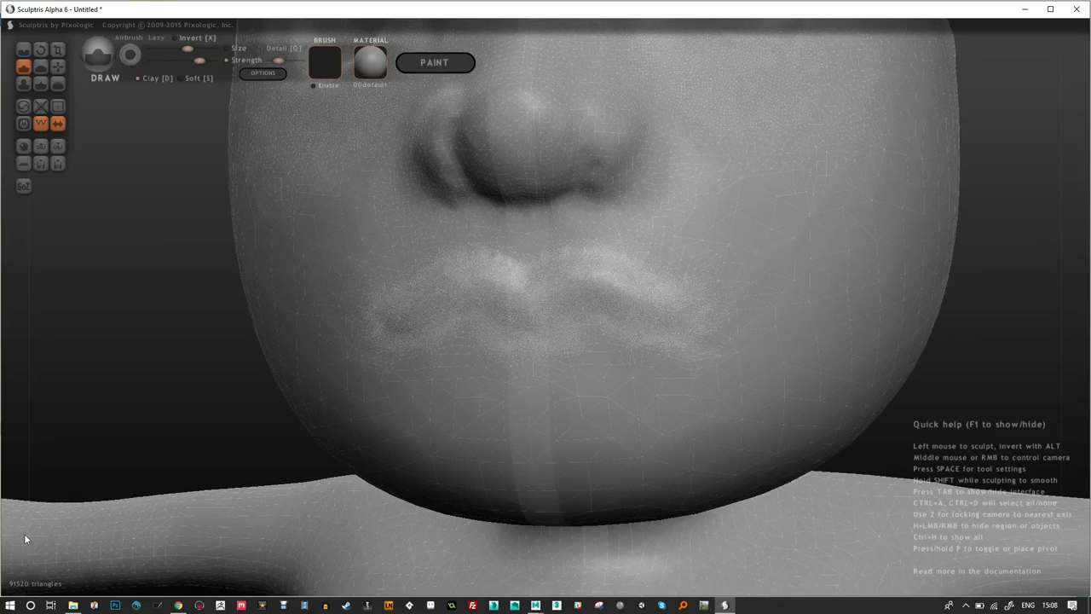
click(57, 108)
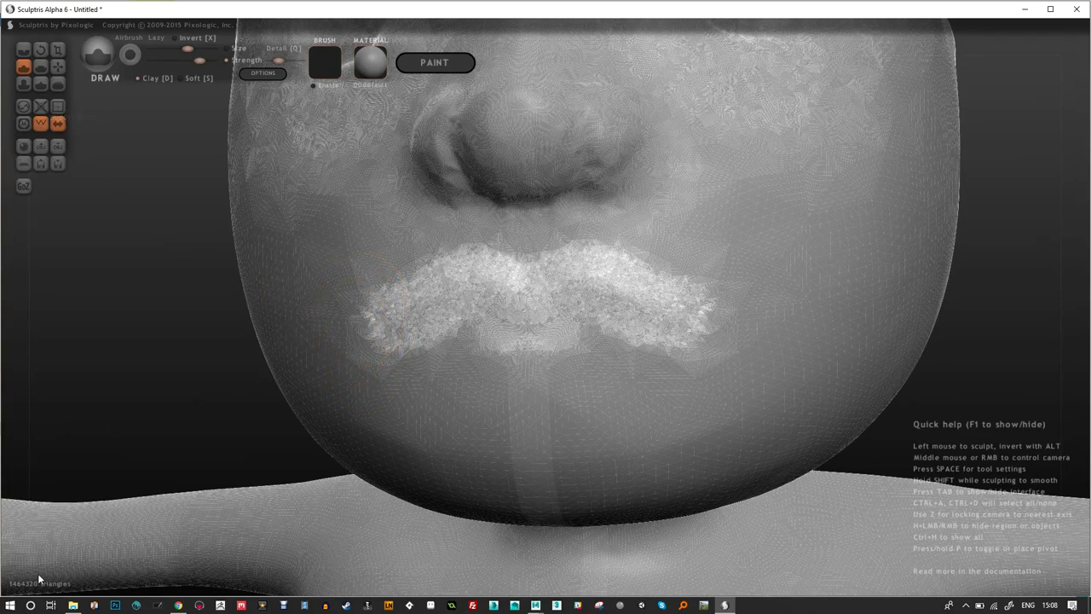
mouse_move(452, 327)
mouse_down()
mouse_move(387, 259)
mouse_move(395, 337)
mouse_move(418, 257)
mouse_up()
drag(420, 283, 426, 294)
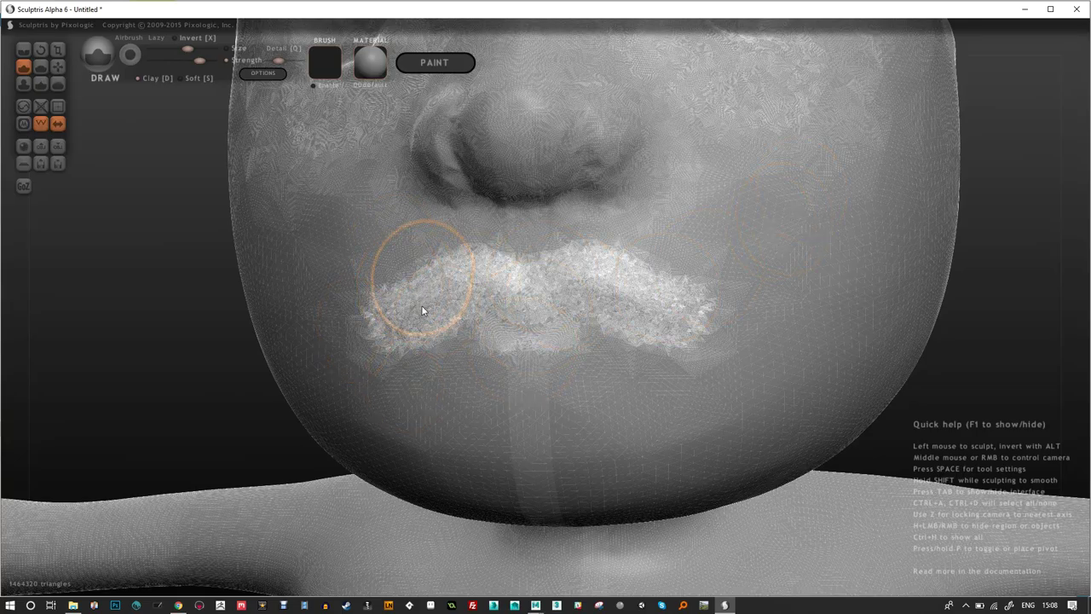
key(ctrl+z)
key(ctrl+z)
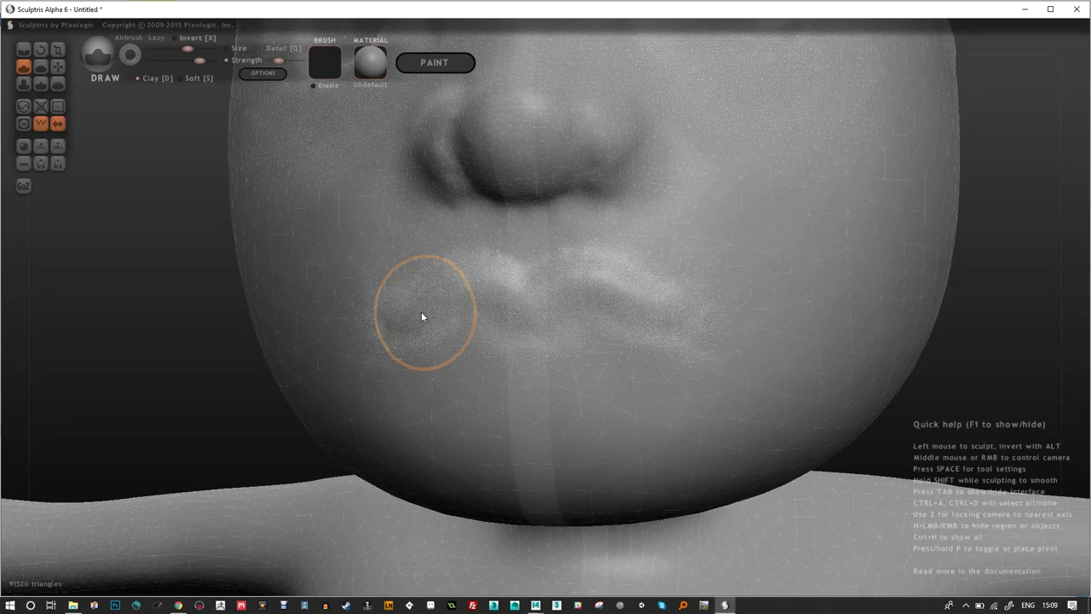
Apply Reduce Selected seven times, bringing the mesh from 91520 down to 31924 triangles.
click(41, 113)
click(41, 112)
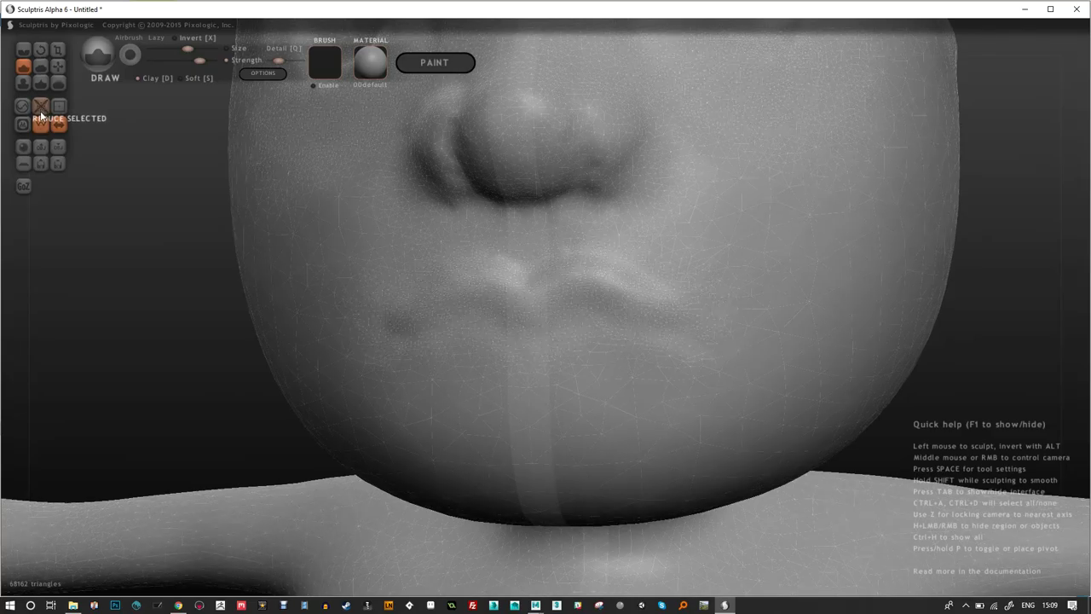
click(41, 111)
click(41, 109)
click(41, 109)
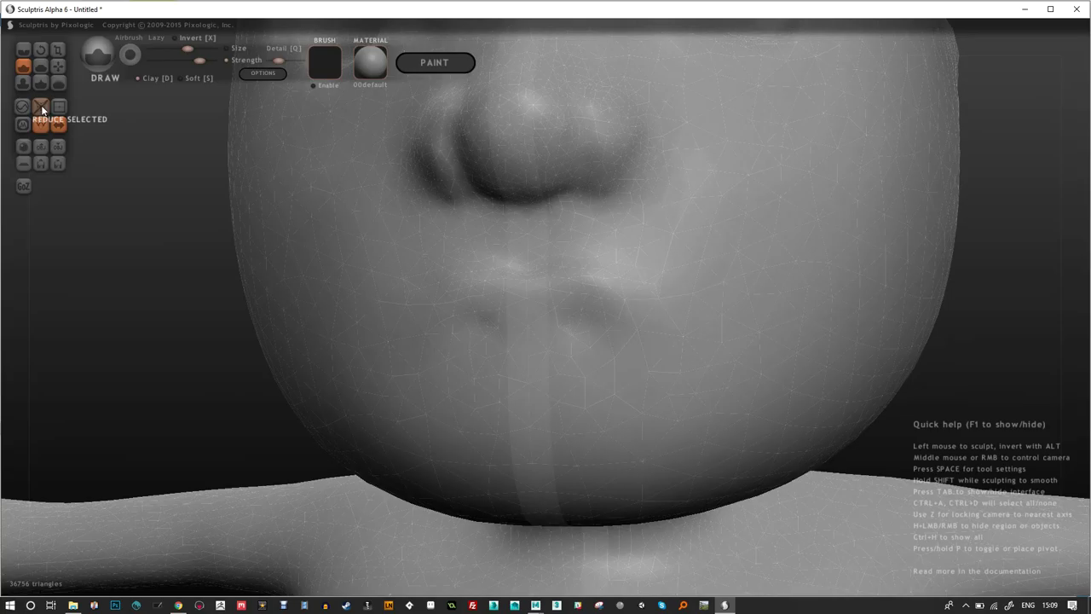
click(41, 109)
click(42, 110)
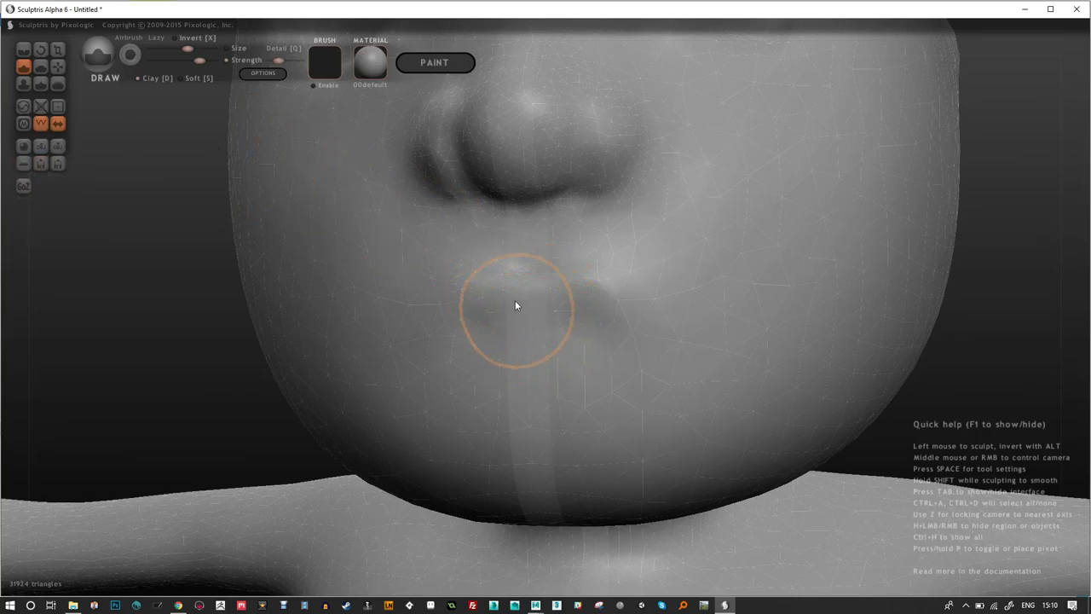
Smooth the mouth crease and thin triangles below the nose with the Reduce Brush.
mouse_move(509, 278)
shift+mouse_down()
mouse_move(535, 277)
mouse_move(547, 297)
mouse_move(611, 308)
mouse_move(502, 270)
mouse_move(527, 299)
shift+mouse_up()
key(y)
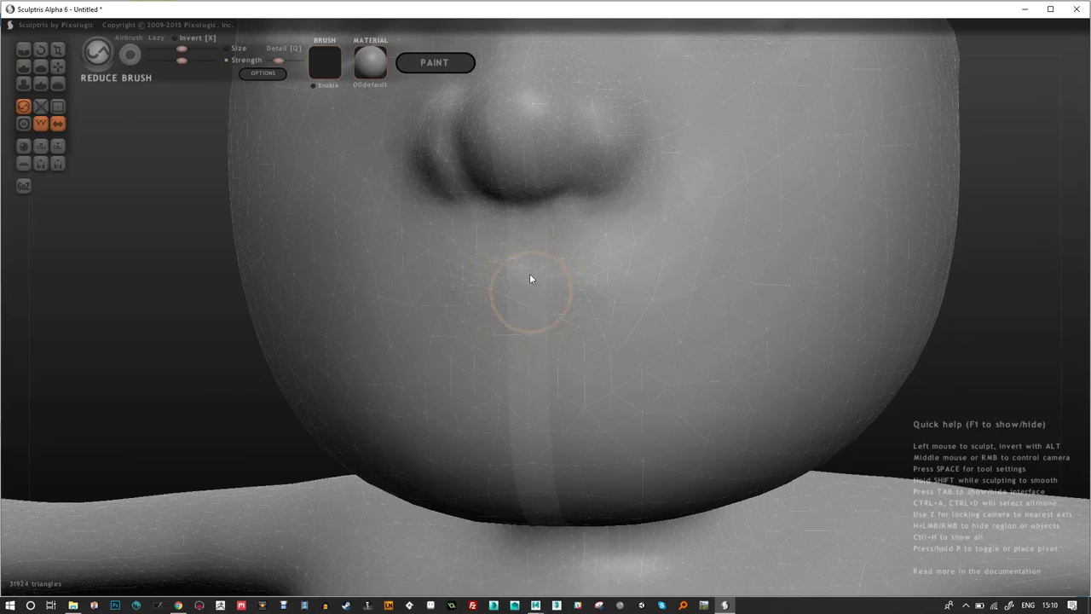
drag(521, 329, 588, 284)
scroll(549, 219, up, 3)
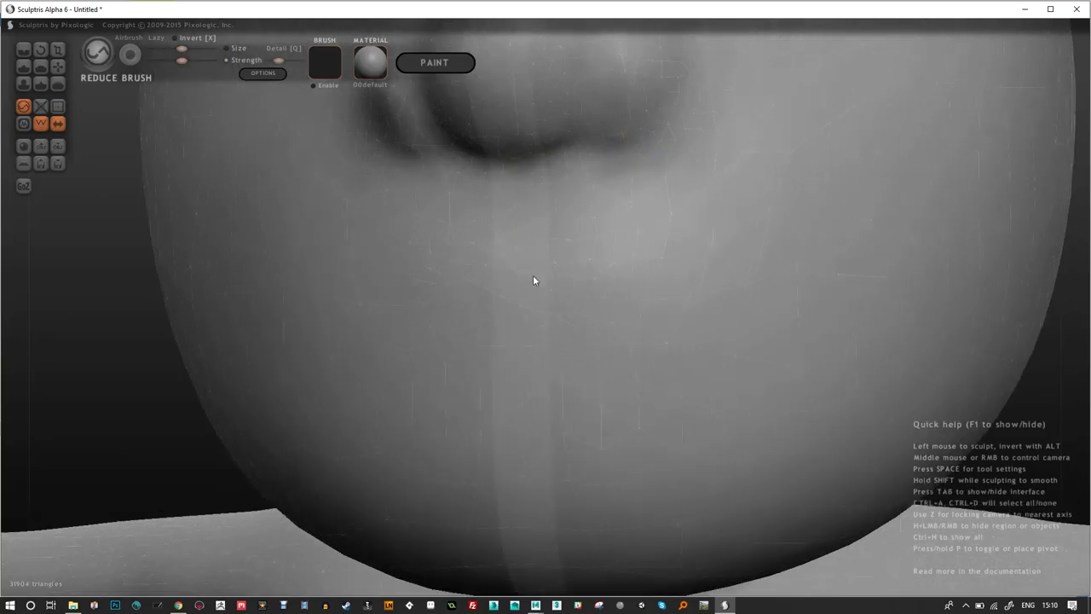
scroll(533, 274, down, 5)
scroll(570, 210, down, 5)
right_drag(554, 310, 476, 234)
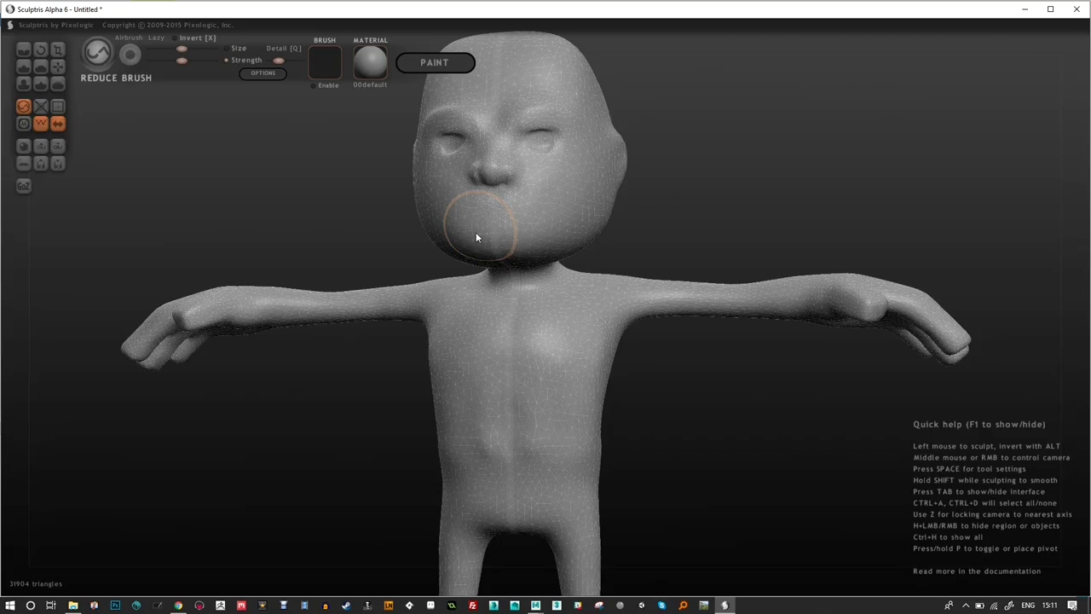
Undo the mouth bulge, then subdivide and undo it, leaving 31904 triangles.
key(ctrl+z)
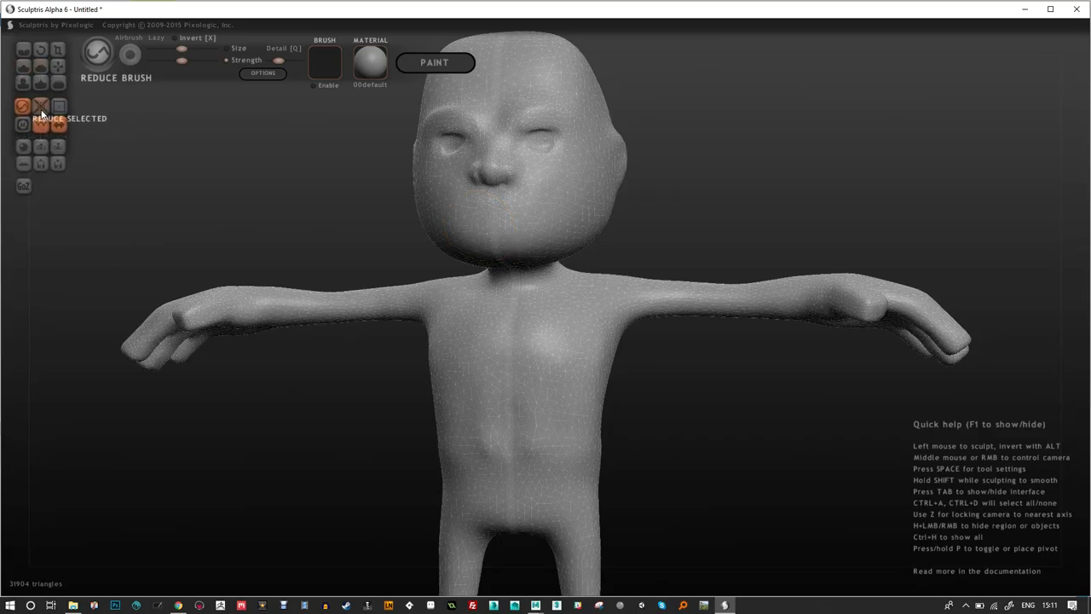
click(57, 114)
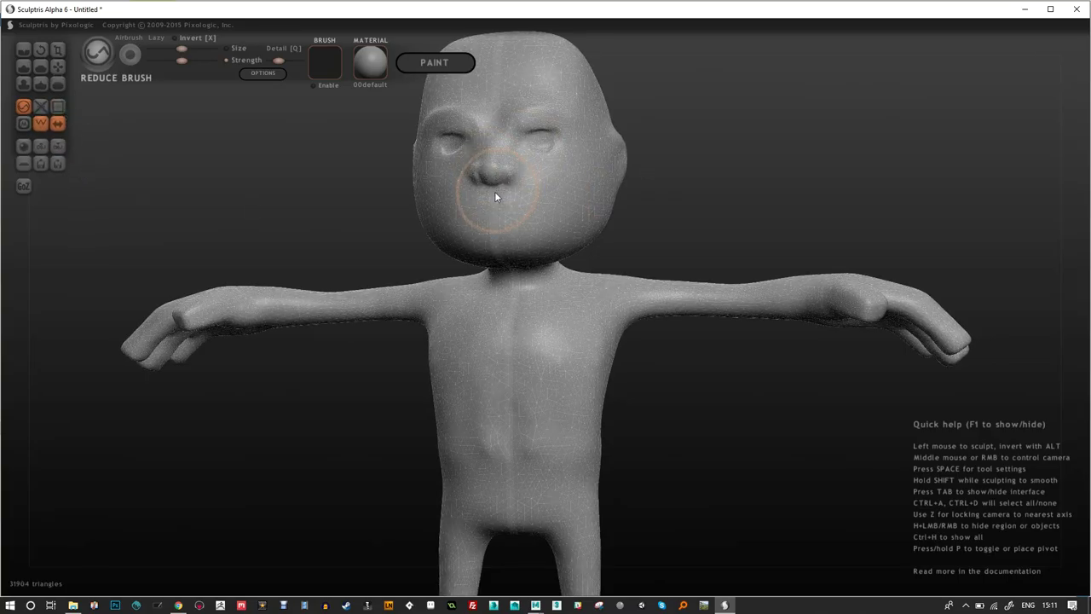
key(ctrl+z)
scroll(502, 221, up, 3)
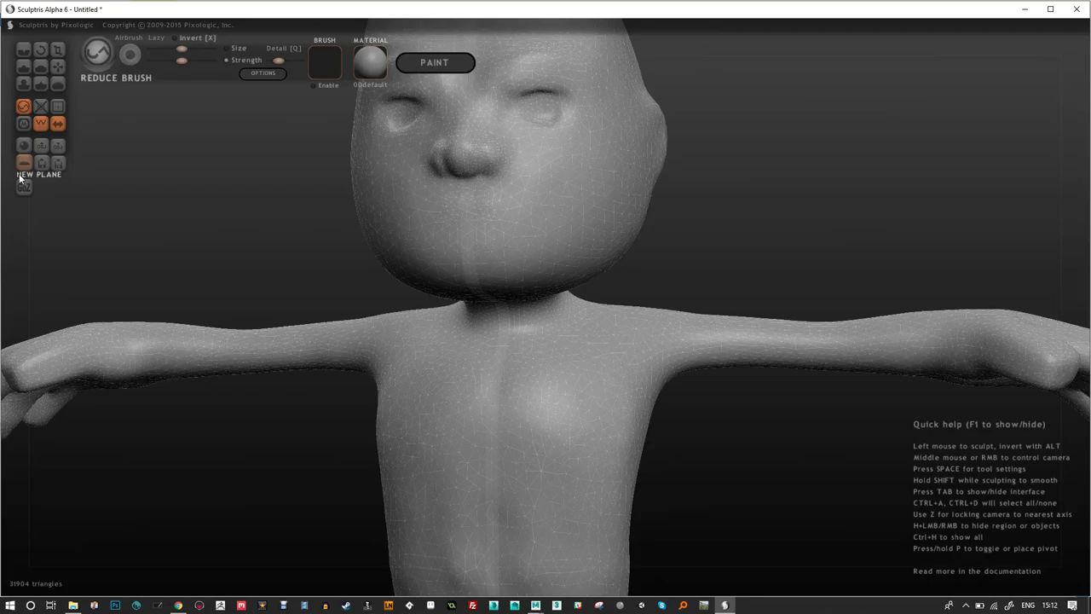
Reduce the mesh in stages through 26088, 13522, 9780 and 7596 down to 6980 triangles.
click(41, 106)
click(40, 108)
click(40, 109)
click(40, 108)
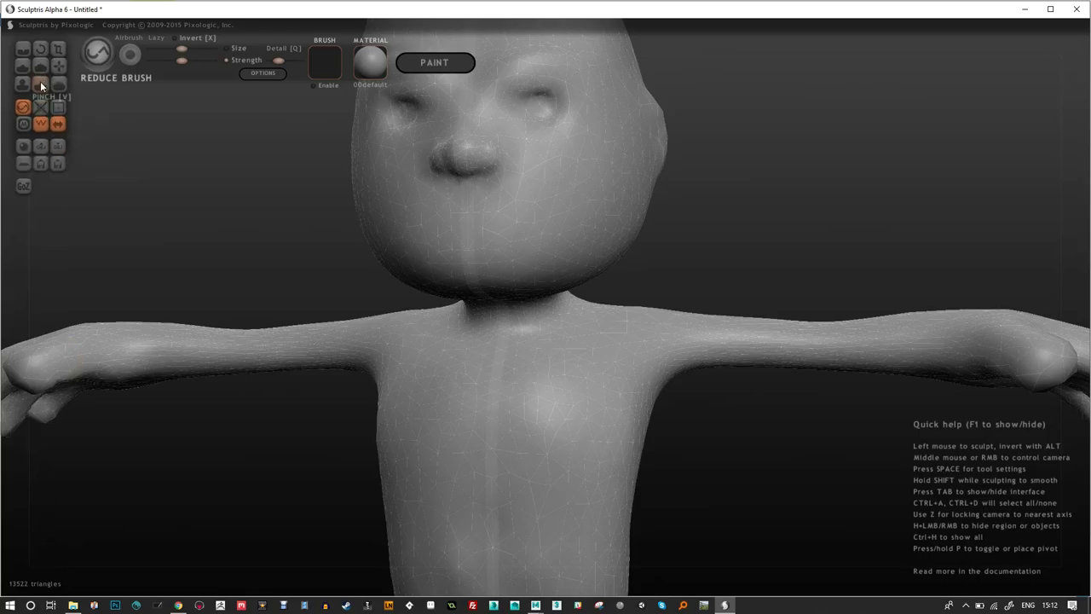
click(41, 108)
click(41, 109)
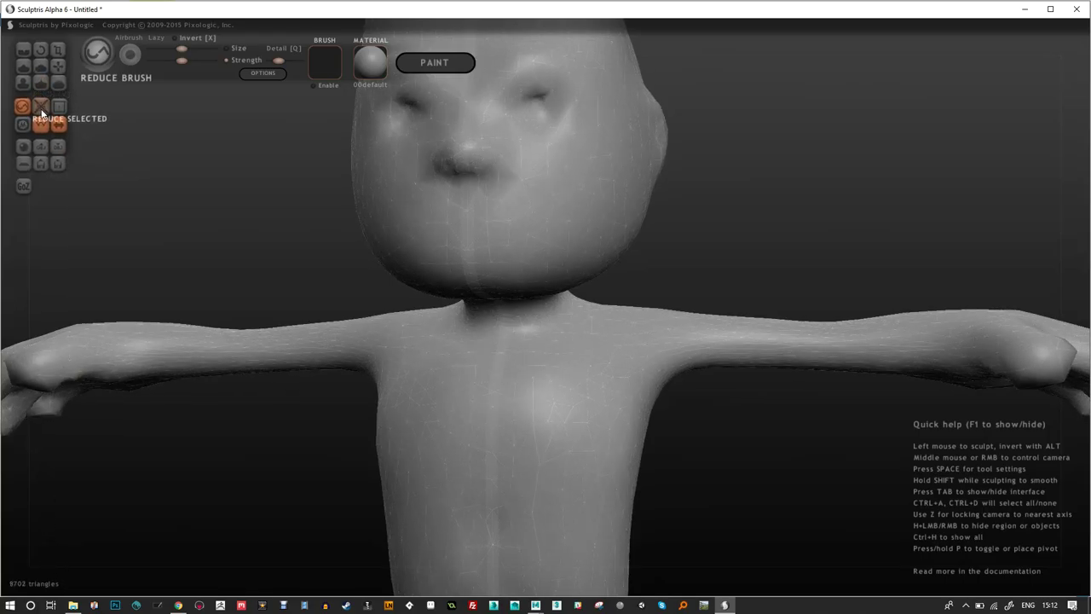
click(41, 109)
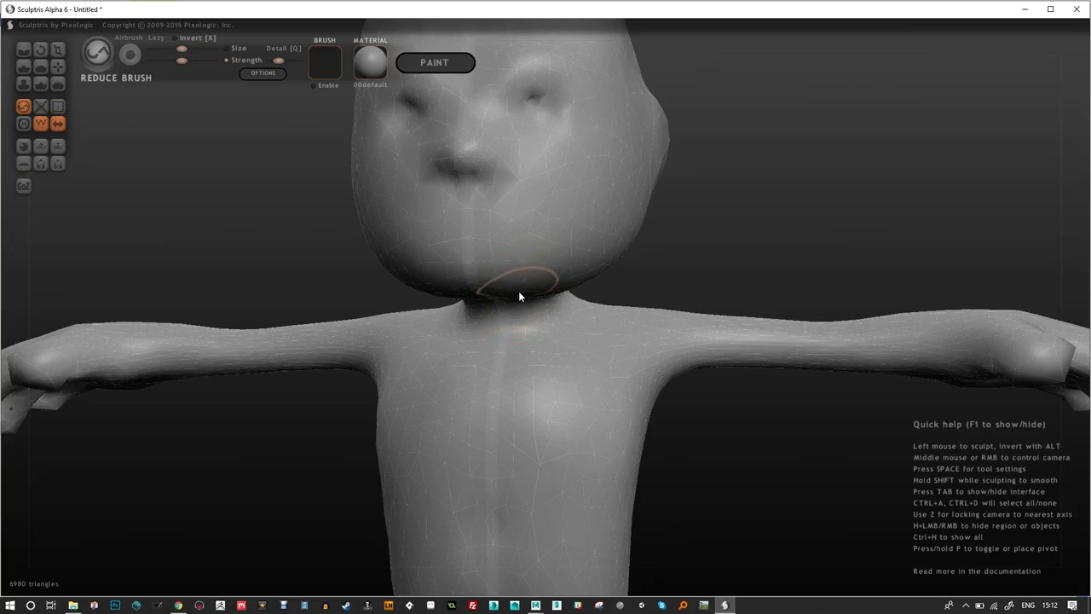
Turn the view to the fist and use Draw to bulge the front knuckle.
mouse_move(645, 285)
mouse_down()
mouse_move(686, 290)
mouse_move(677, 271)
mouse_up()
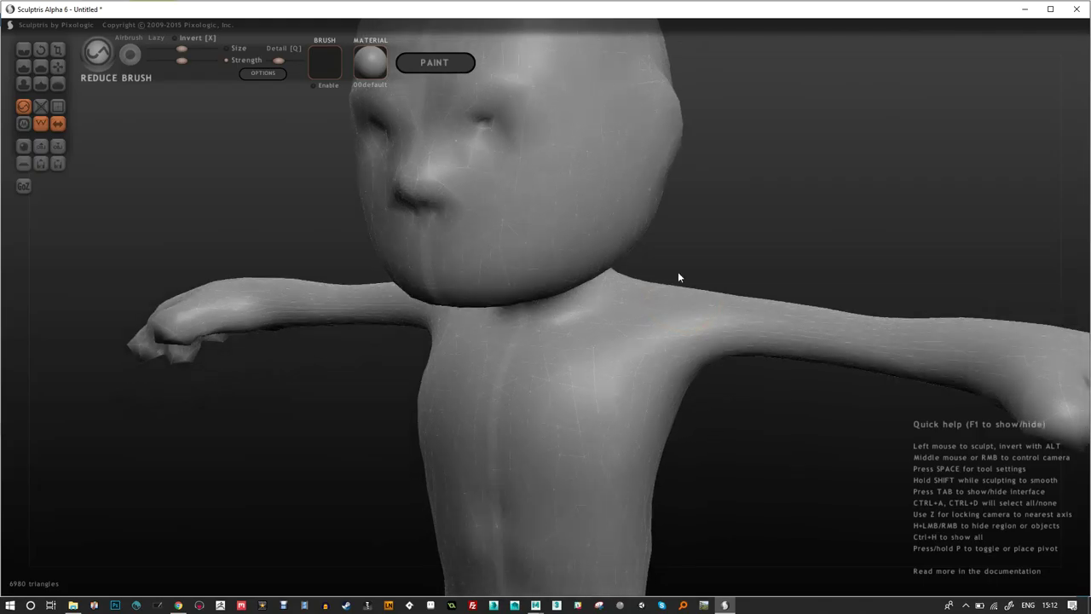
right_drag(515, 147, 680, 258)
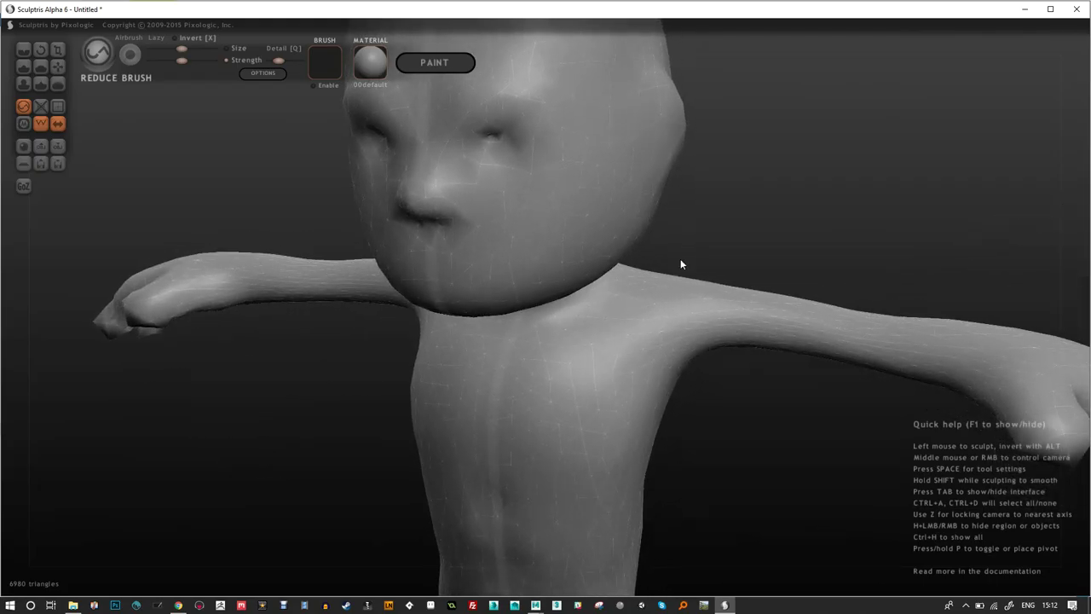
right_drag(137, 283, 360, 331)
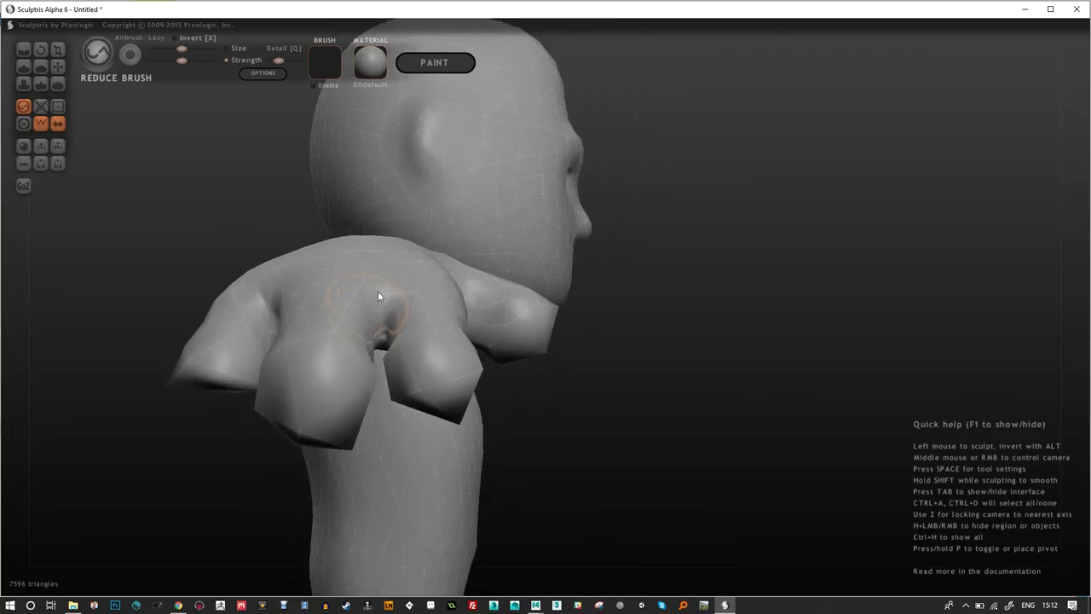
right_drag(382, 316, 396, 384)
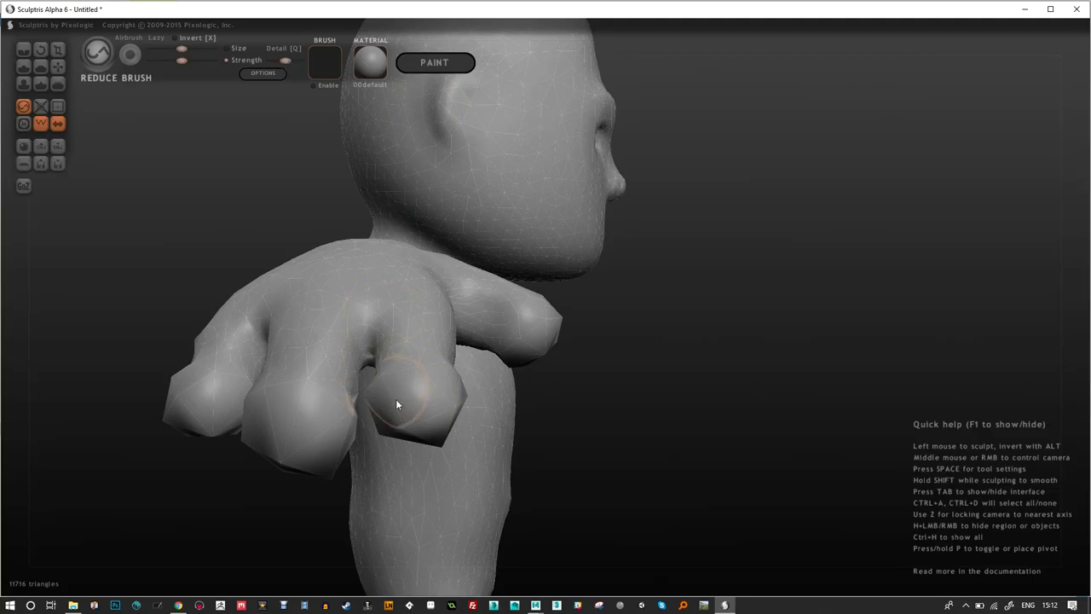
click(24, 68)
mouse_move(402, 418)
mouse_down()
mouse_move(417, 418)
mouse_move(350, 386)
mouse_move(283, 413)
mouse_move(223, 410)
mouse_move(293, 434)
mouse_move(312, 416)
mouse_move(428, 414)
mouse_move(392, 401)
mouse_up()
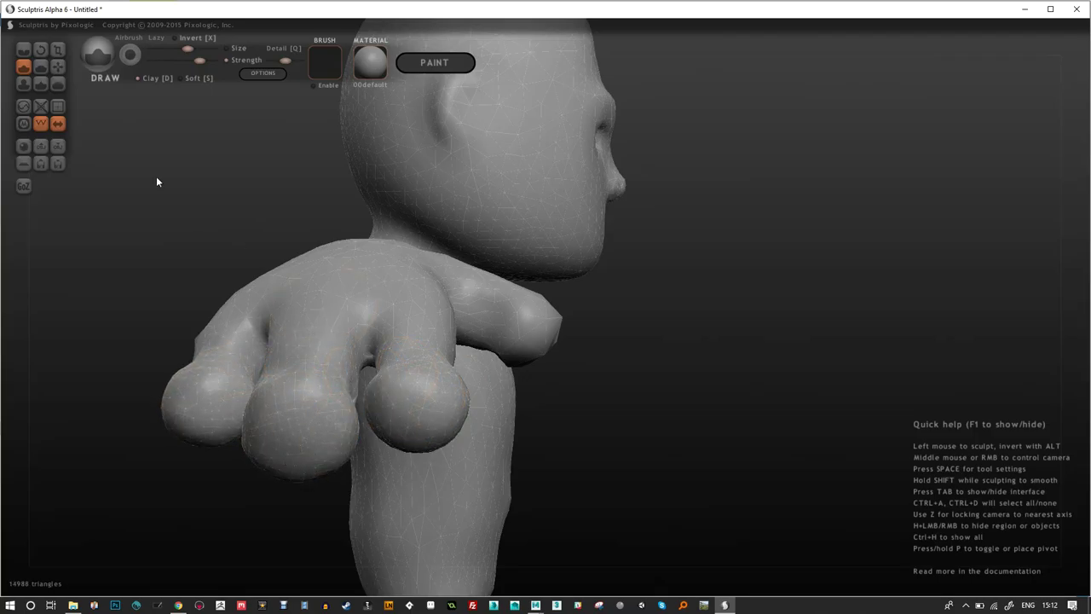
Use Reduce Brush on the right, middle and left knuckles to thin their triangles.
click(23, 105)
mouse_move(421, 429)
mouse_down()
mouse_move(438, 414)
mouse_move(434, 390)
mouse_move(423, 390)
mouse_up()
mouse_move(310, 446)
mouse_down()
mouse_move(284, 463)
mouse_move(274, 456)
mouse_move(286, 428)
mouse_move(316, 414)
mouse_move(307, 453)
mouse_up()
mouse_move(200, 410)
mouse_down()
mouse_move(218, 367)
mouse_move(220, 382)
mouse_move(246, 346)
mouse_move(239, 368)
mouse_move(283, 297)
mouse_up()
right_drag(418, 244, 318, 358)
key(z)
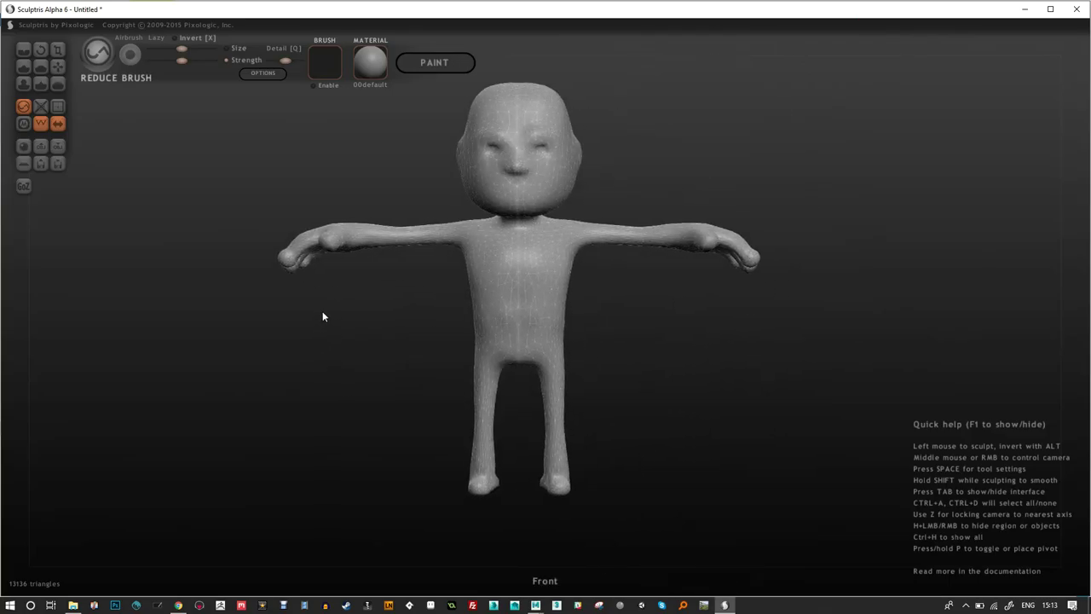
Zoom in on the head and chest and subdivide the whole mesh to 52544 triangles.
scroll(330, 299, up, 3)
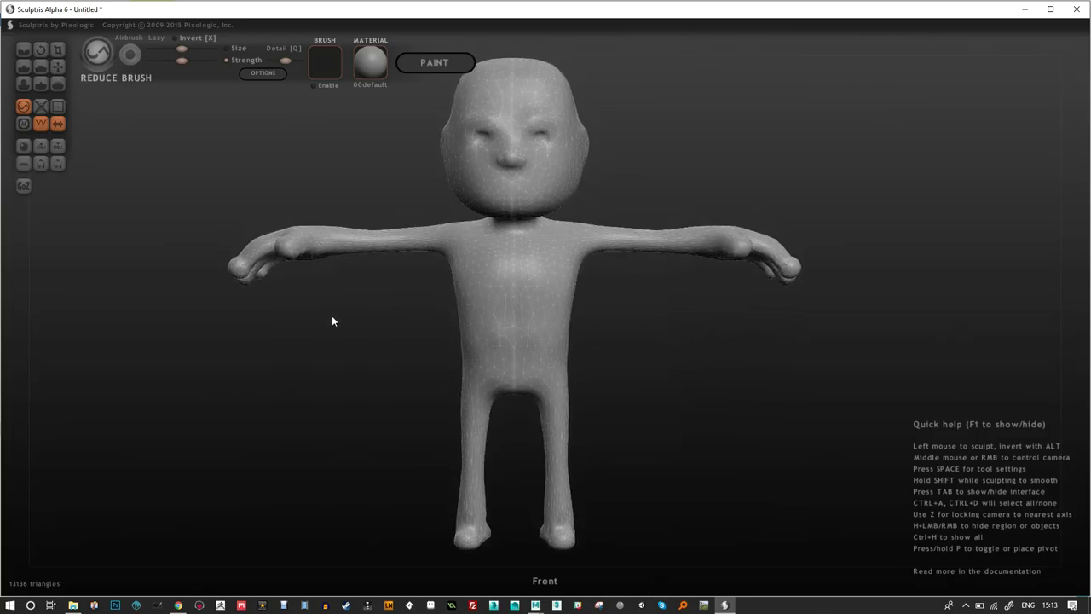
scroll(330, 313, down, 2)
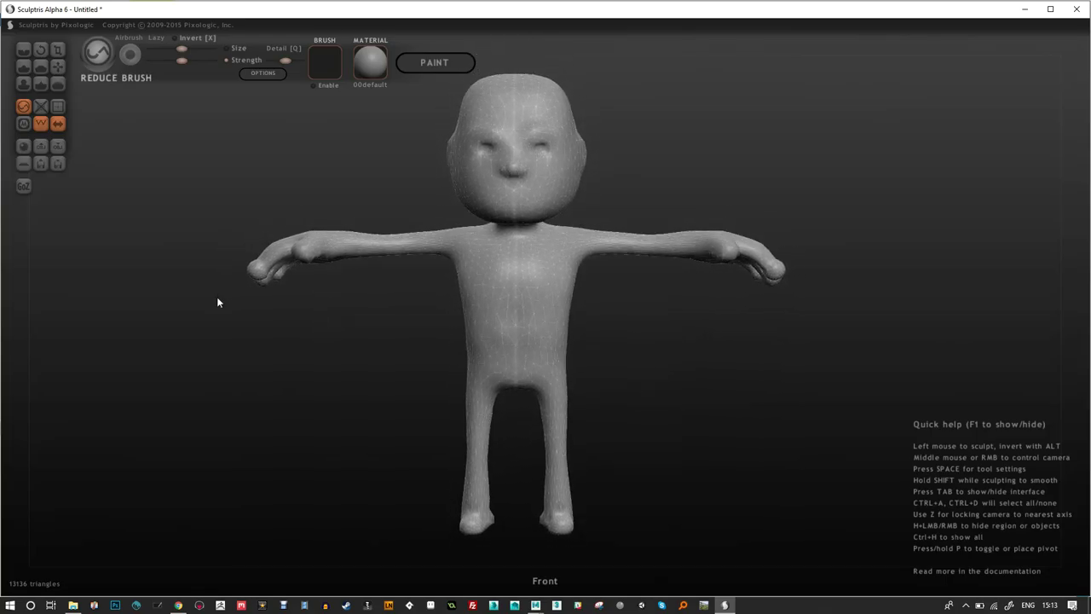
scroll(215, 311, up, 1)
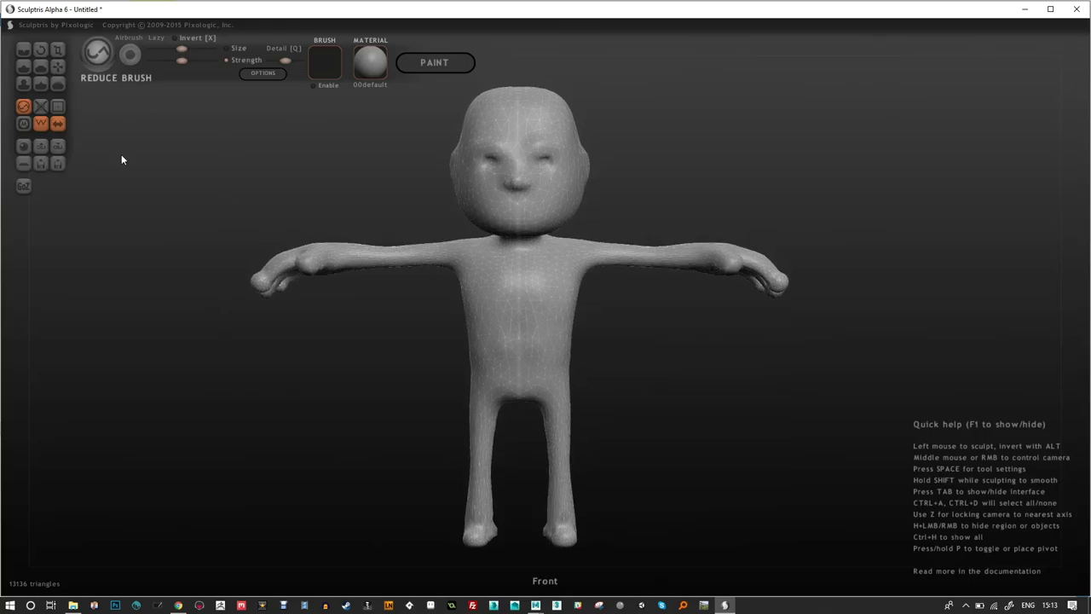
scroll(317, 209, up, 6)
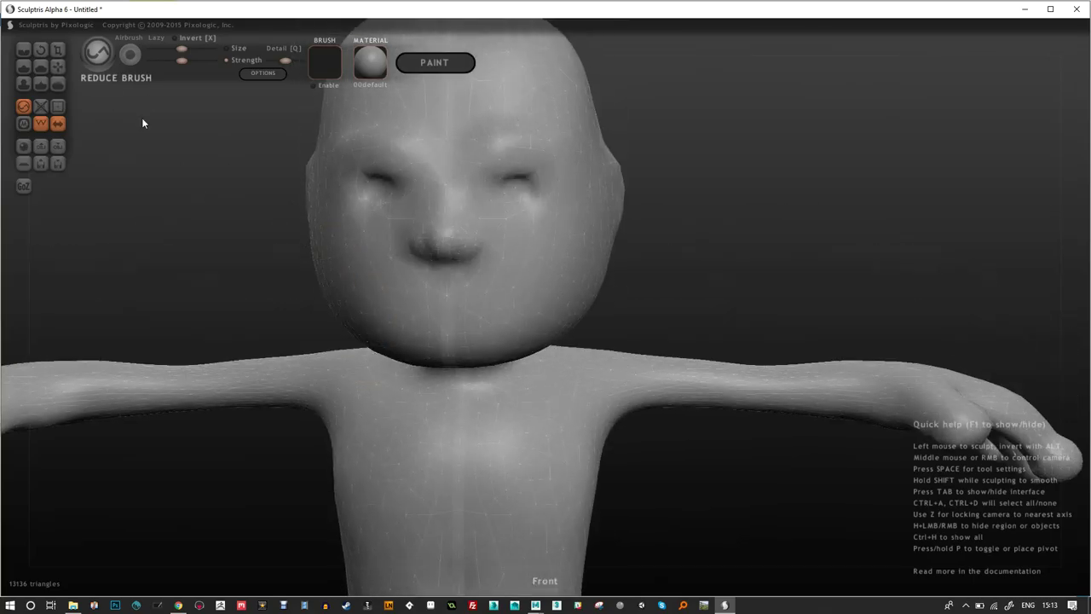
key(ctrl+d)
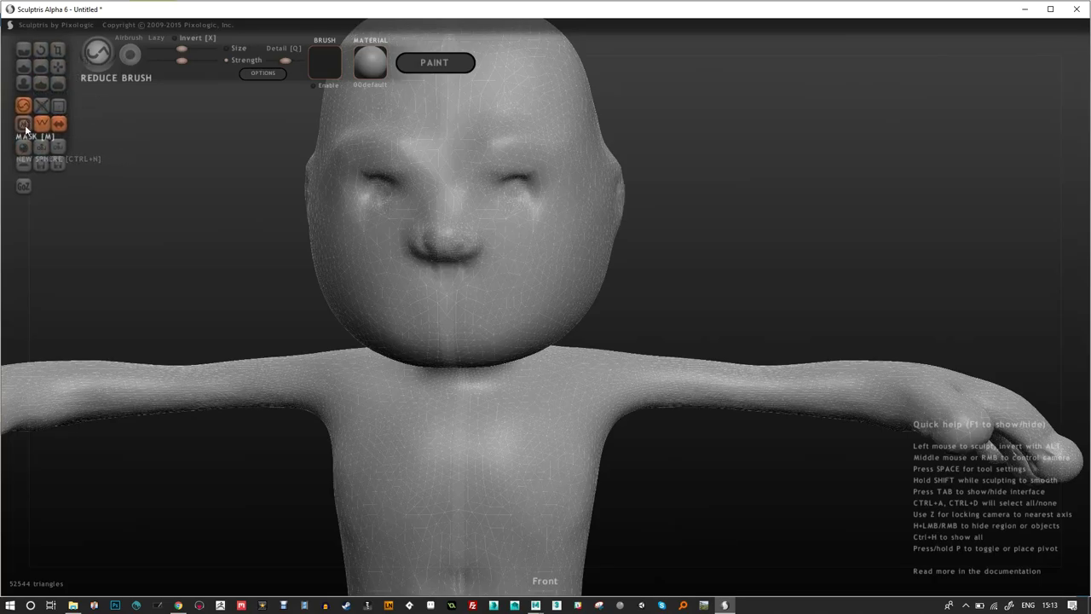
click(24, 51)
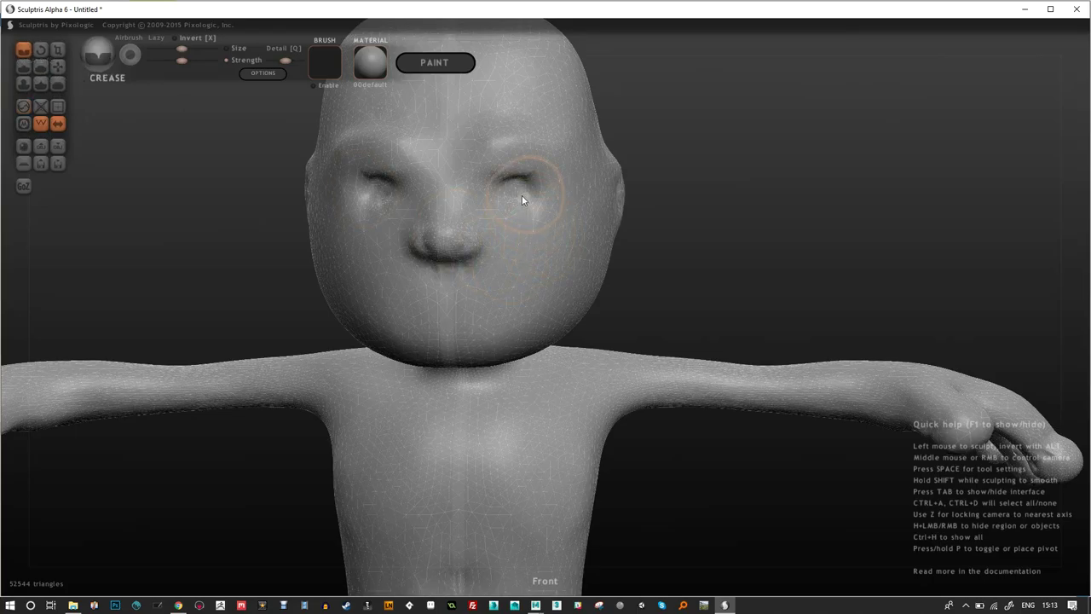
Try crease strokes on the cheek and across the chest, undoing each one.
mouse_move(514, 247)
mouse_down()
mouse_move(503, 283)
mouse_move(531, 257)
mouse_move(495, 304)
mouse_move(538, 242)
mouse_up()
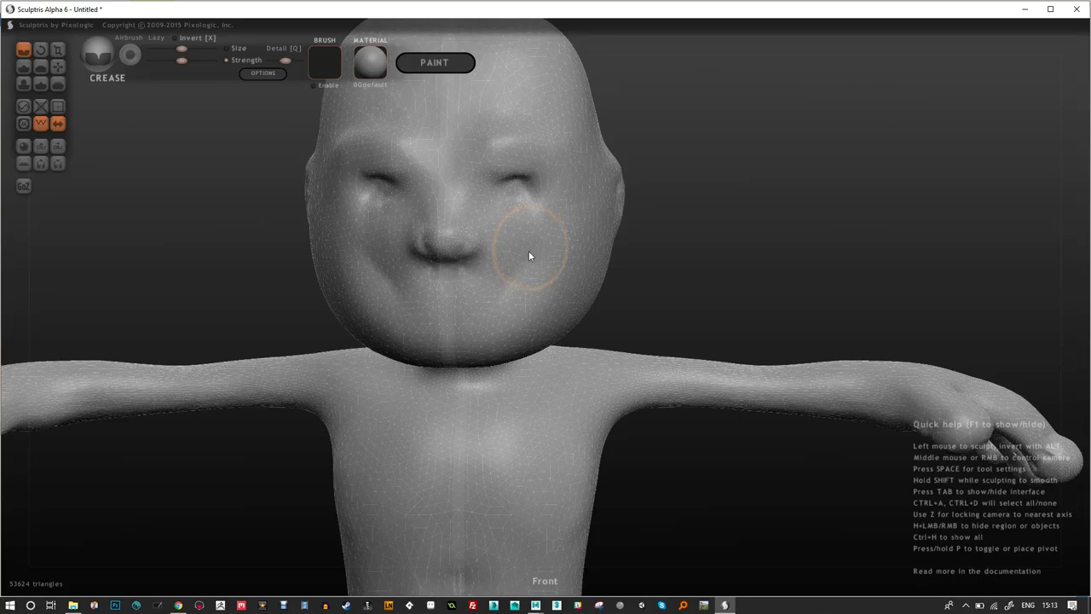
key(ctrl+z)
key(ctrl+z)
key(ctrl+z)
key(ctrl+z)
mouse_move(578, 384)
right_down()
mouse_move(534, 327)
mouse_move(562, 433)
mouse_move(574, 356)
mouse_move(639, 361)
right_up()
drag(639, 361, 570, 402)
mouse_move(631, 378)
mouse_down()
mouse_move(565, 393)
mouse_move(521, 379)
mouse_move(599, 404)
mouse_move(638, 341)
mouse_up()
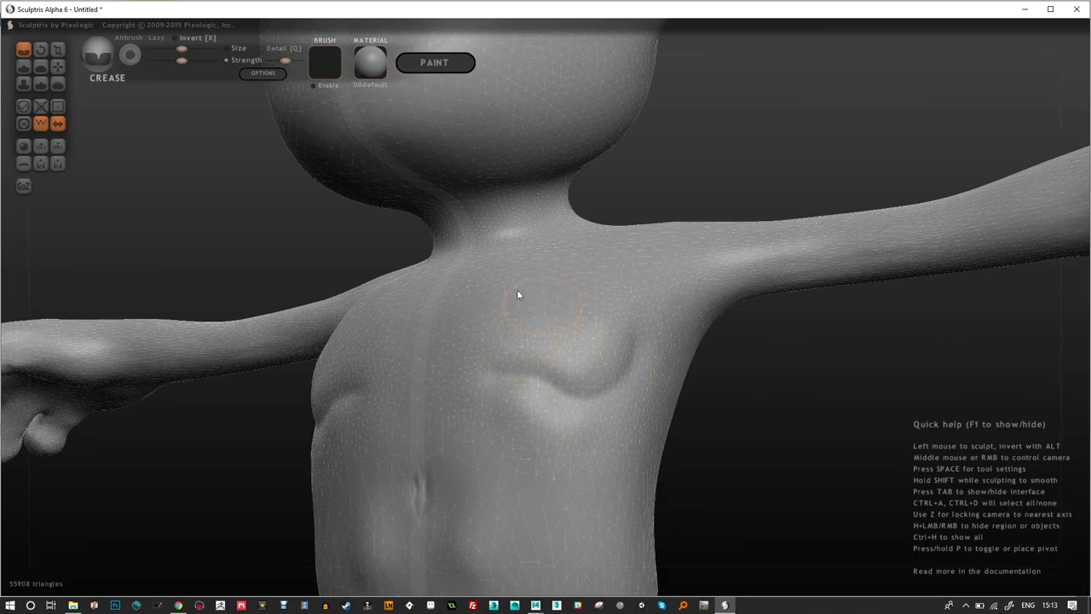
key(ctrl+z)
Shrink the crease stroke, hide the wireframe, and undo the trial V and curved chest creases.
key(space)
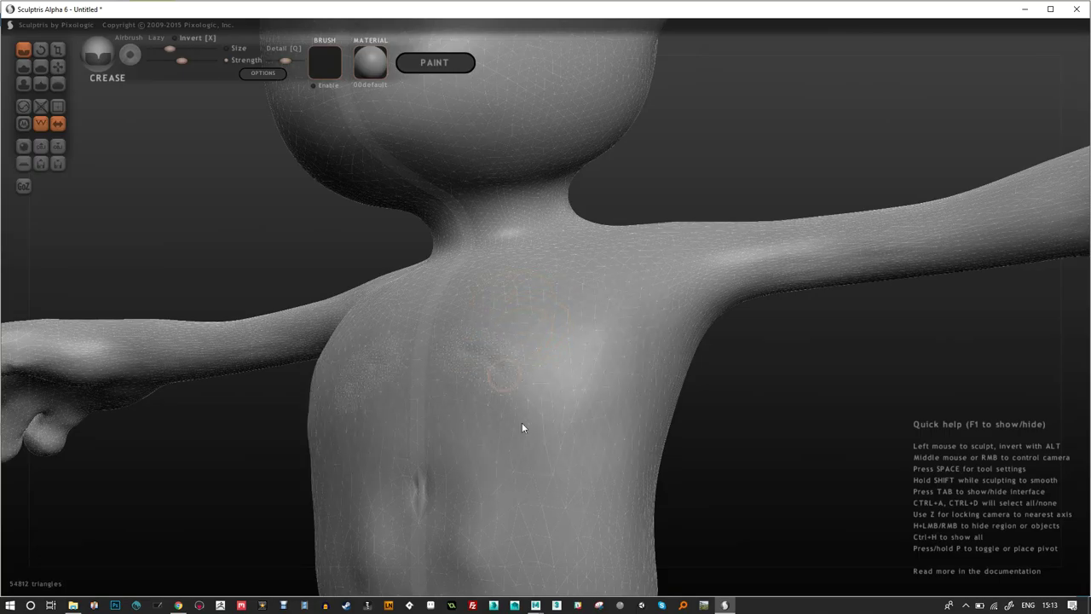
mouse_move(490, 375)
mouse_down()
mouse_move(584, 406)
mouse_move(650, 343)
mouse_up()
key(ctrl+z)
key(ctrl+z)
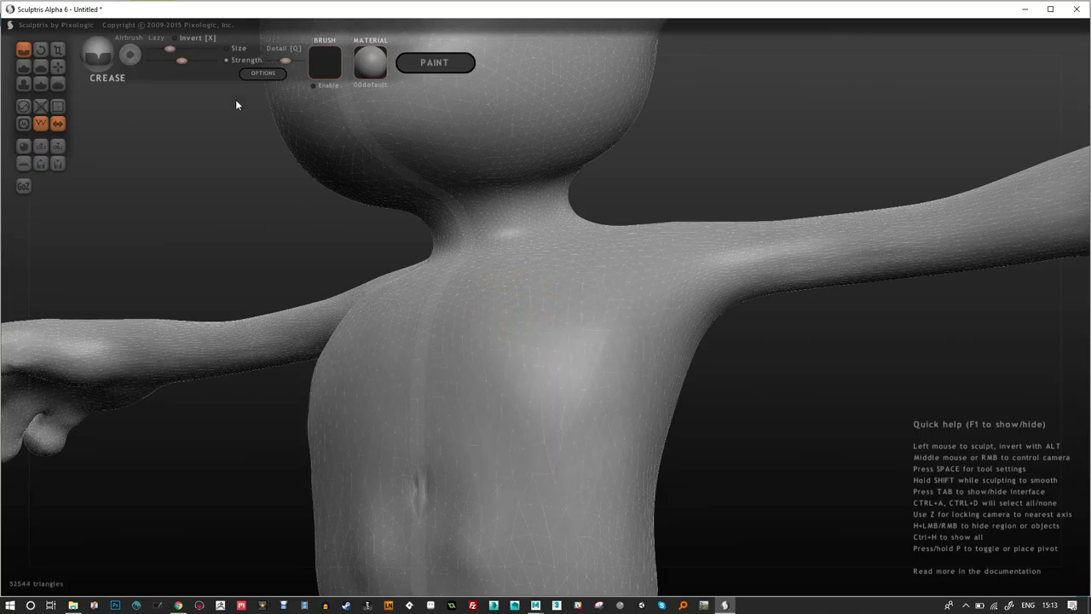
click(39, 123)
mouse_move(490, 375)
mouse_down()
mouse_move(545, 452)
mouse_move(614, 345)
mouse_up()
key(ctrl+z)
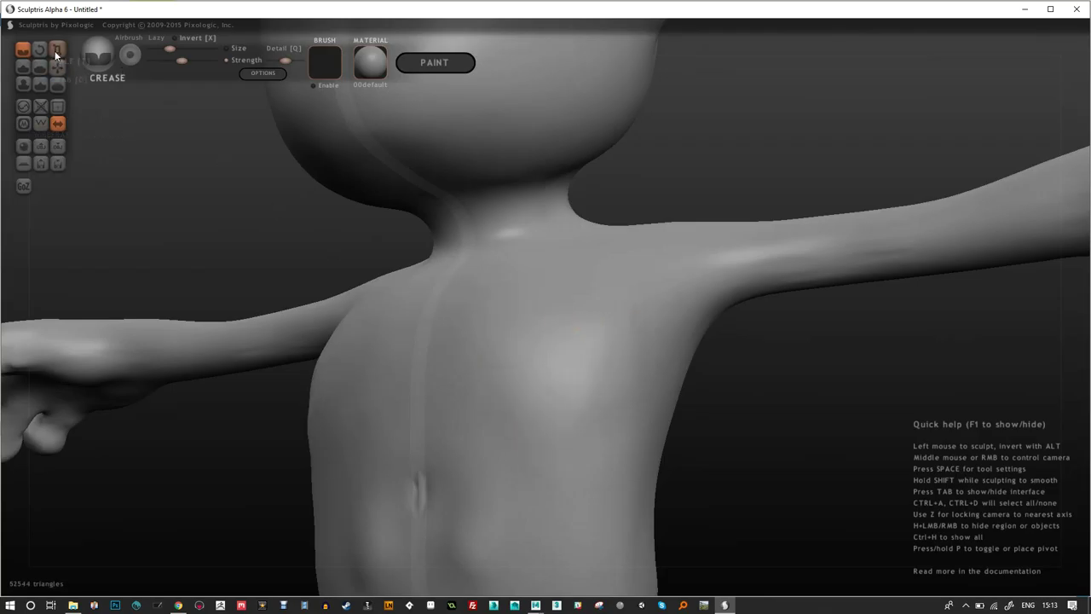
Try Flatten strokes across the chest, then undo them.
click(40, 66)
mouse_move(475, 359)
mouse_down()
mouse_move(506, 314)
mouse_move(521, 320)
mouse_move(517, 336)
mouse_move(482, 321)
mouse_up()
mouse_move(482, 321)
middle_down()
mouse_move(509, 361)
mouse_move(541, 341)
middle_up()
mouse_move(541, 341)
mouse_down()
mouse_move(493, 368)
mouse_move(445, 336)
mouse_move(519, 320)
mouse_move(477, 335)
mouse_up()
mouse_move(477, 335)
middle_down()
mouse_move(501, 342)
mouse_move(446, 341)
mouse_move(489, 377)
middle_up()
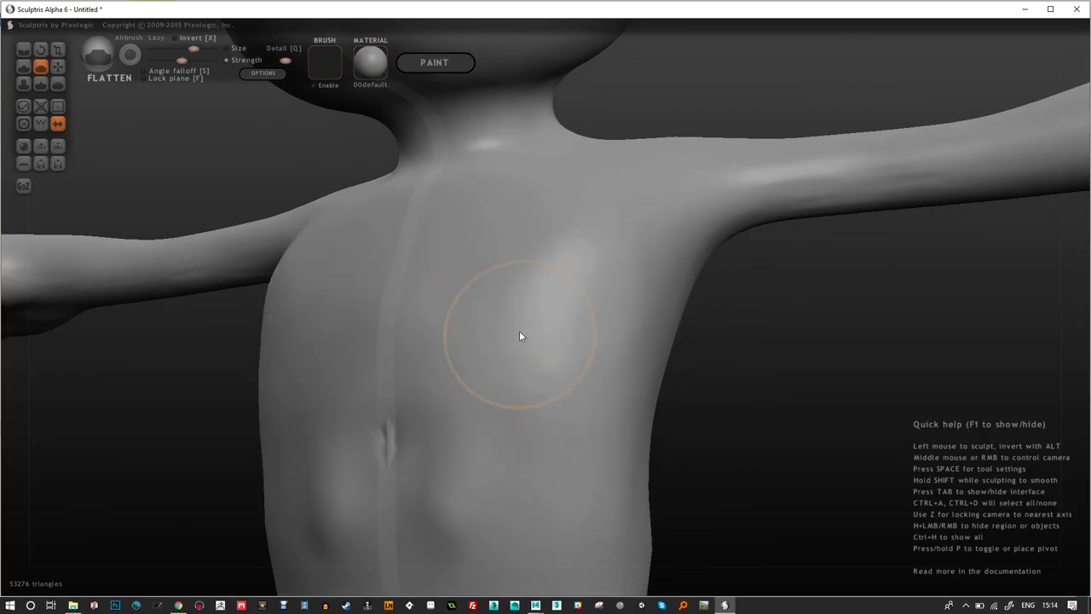
mouse_move(432, 299)
mouse_down()
mouse_move(490, 321)
mouse_move(456, 281)
mouse_up()
key(ctrl+z)
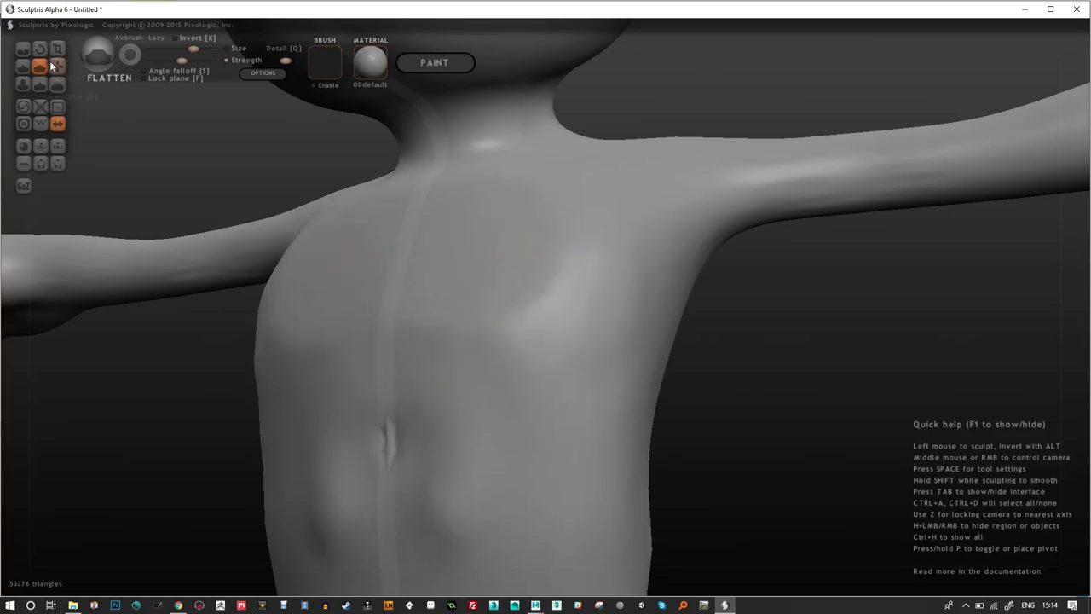
Raise both pectorals with Draw, crease beneath them, and pinch the crease sharper.
click(23, 66)
mouse_move(443, 352)
mouse_down()
mouse_move(417, 314)
mouse_move(502, 353)
mouse_move(583, 312)
mouse_move(562, 224)
mouse_up()
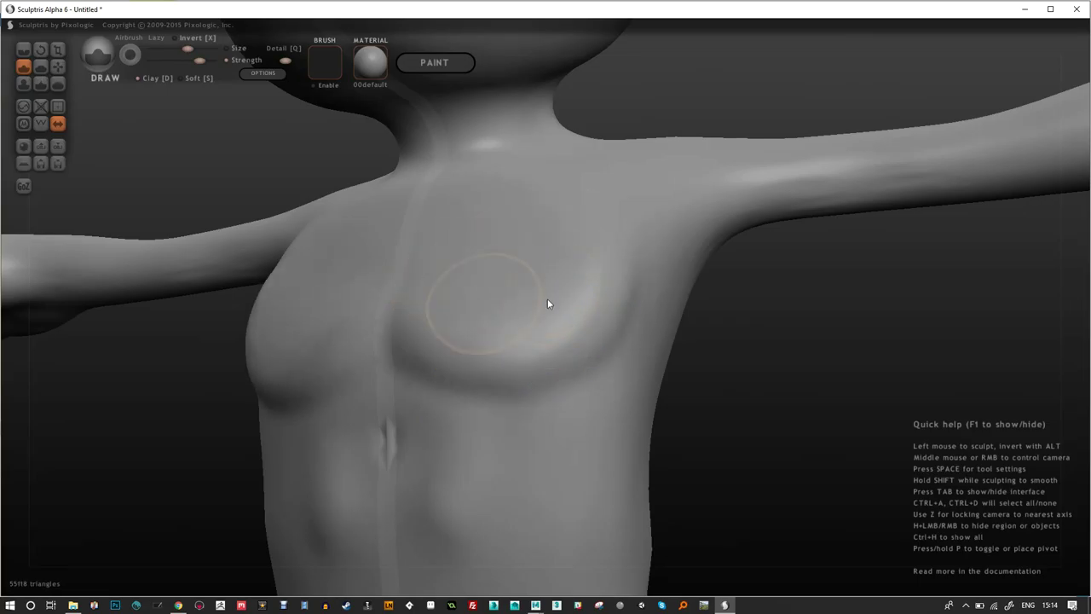
mouse_move(588, 271)
right_down()
mouse_move(427, 236)
mouse_move(382, 238)
mouse_move(582, 273)
mouse_move(477, 221)
right_up()
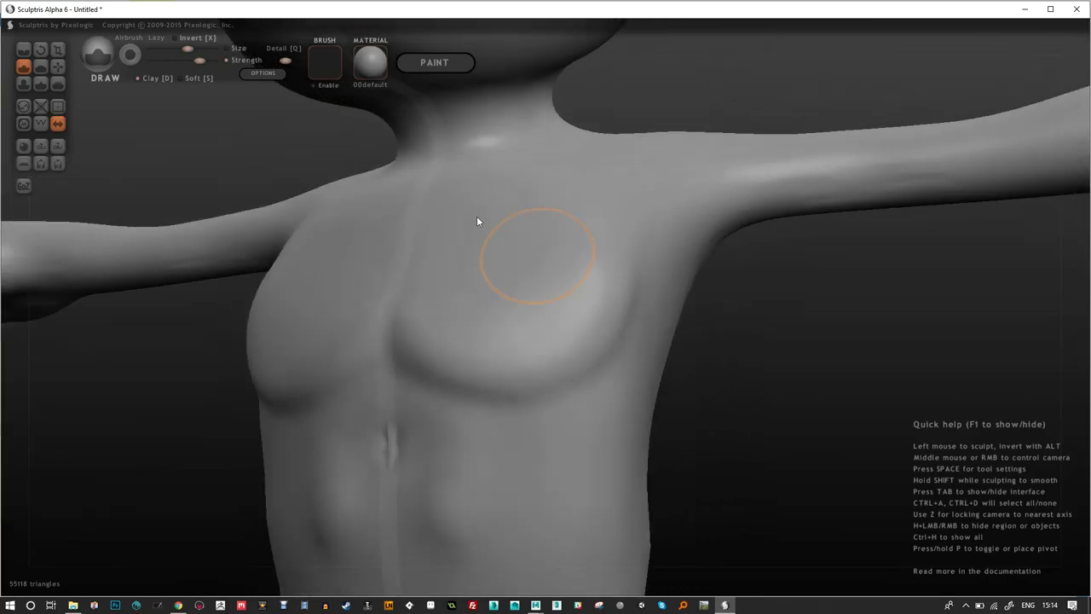
click(23, 49)
mouse_move(414, 365)
mouse_down()
mouse_move(513, 409)
mouse_move(591, 395)
mouse_move(653, 304)
mouse_up()
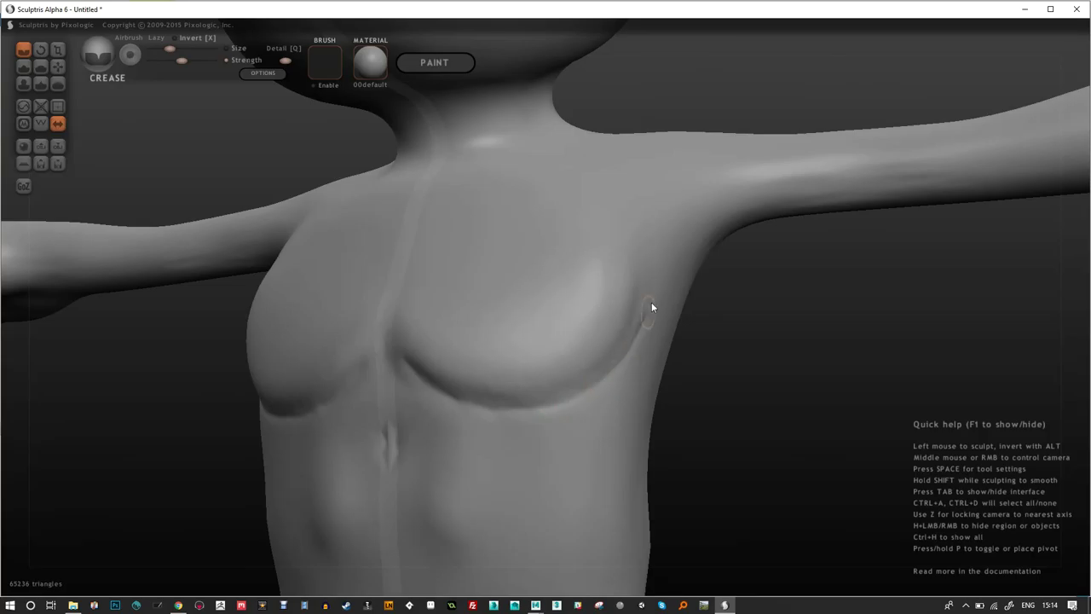
click(41, 83)
drag(375, 360, 395, 354)
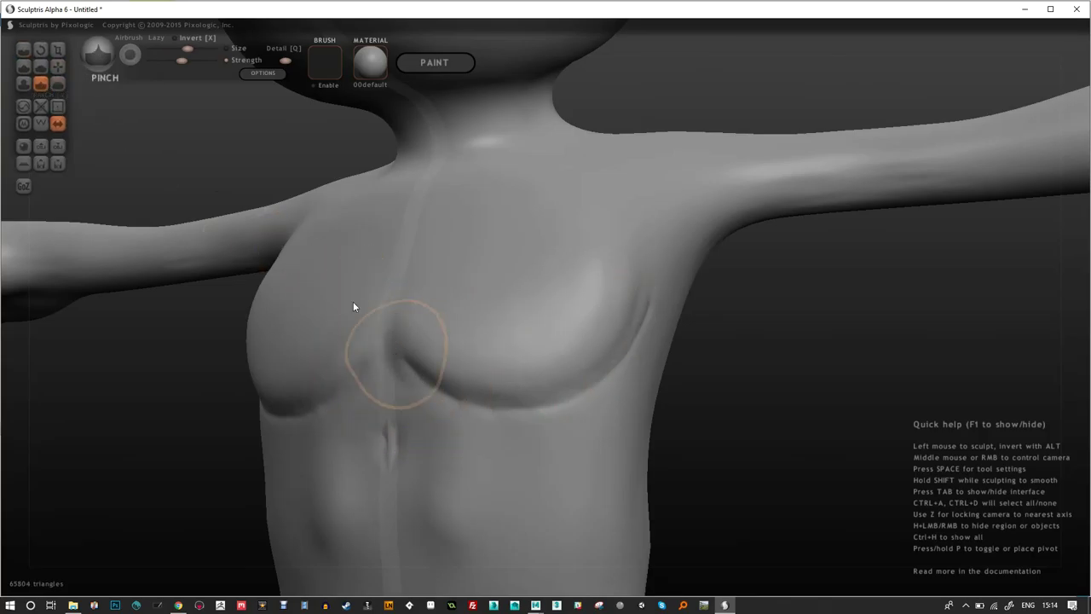
Pinch along the under-chest crease with the wireframe briefly shown, then hidden.
click(40, 123)
mouse_move(434, 375)
mouse_down()
mouse_move(423, 378)
mouse_move(506, 415)
mouse_move(600, 375)
mouse_move(662, 291)
mouse_move(586, 361)
mouse_move(534, 381)
mouse_move(462, 359)
mouse_move(419, 325)
mouse_move(492, 397)
mouse_move(570, 386)
mouse_move(660, 314)
mouse_up()
click(40, 123)
middle_drag(505, 341, 487, 369)
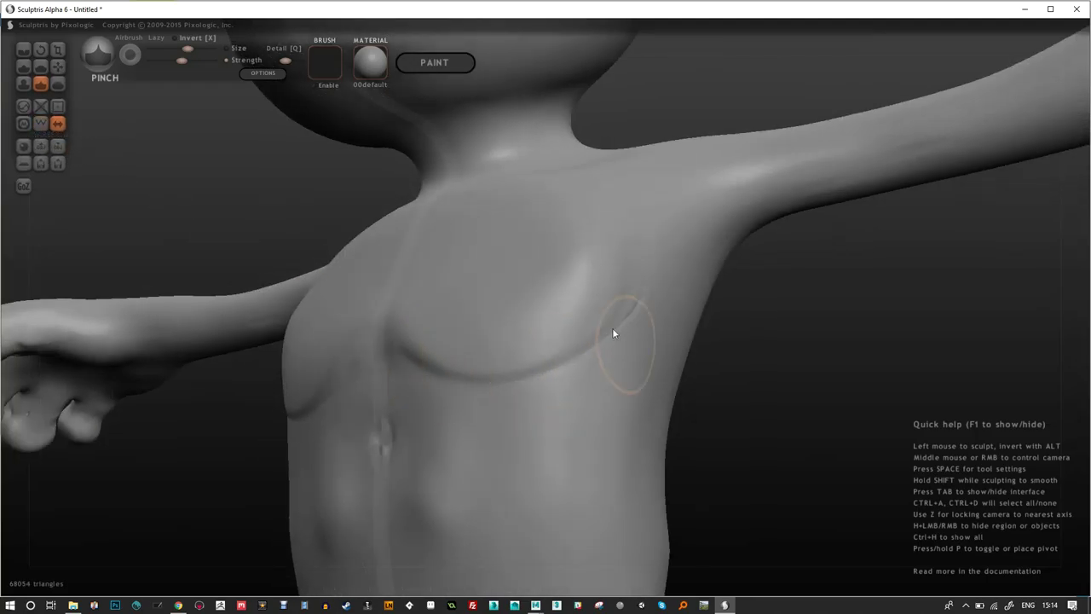
middle_drag(633, 324, 674, 351)
Orbit to a frontal chest view and pinch the sternum crease into a central notch.
scroll(673, 350, down, 5)
middle_drag(366, 260, 460, 310)
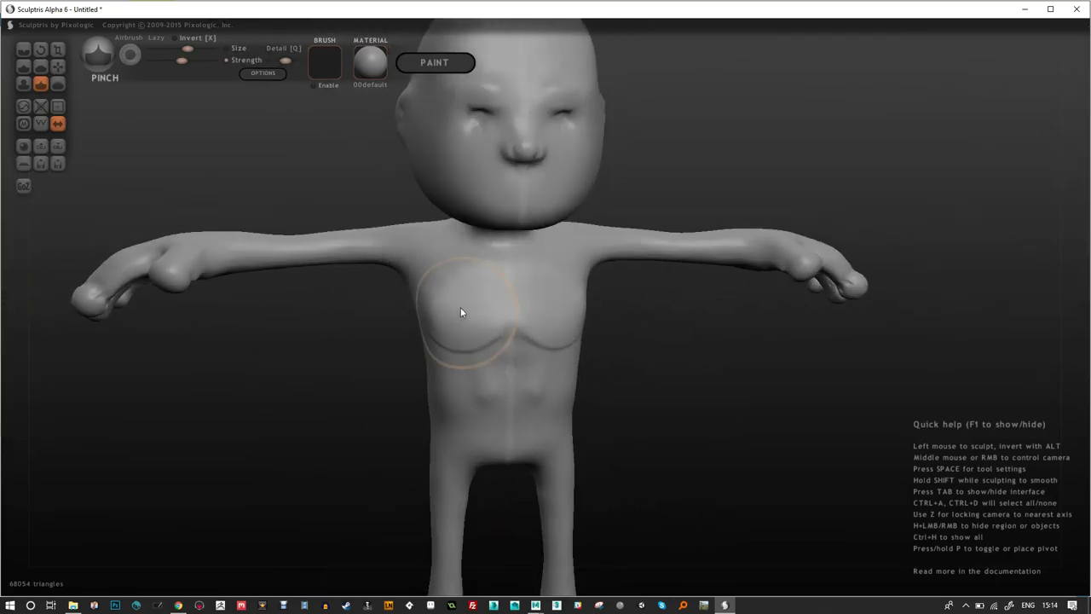
middle_drag(533, 349, 422, 313)
scroll(409, 336, up, 3)
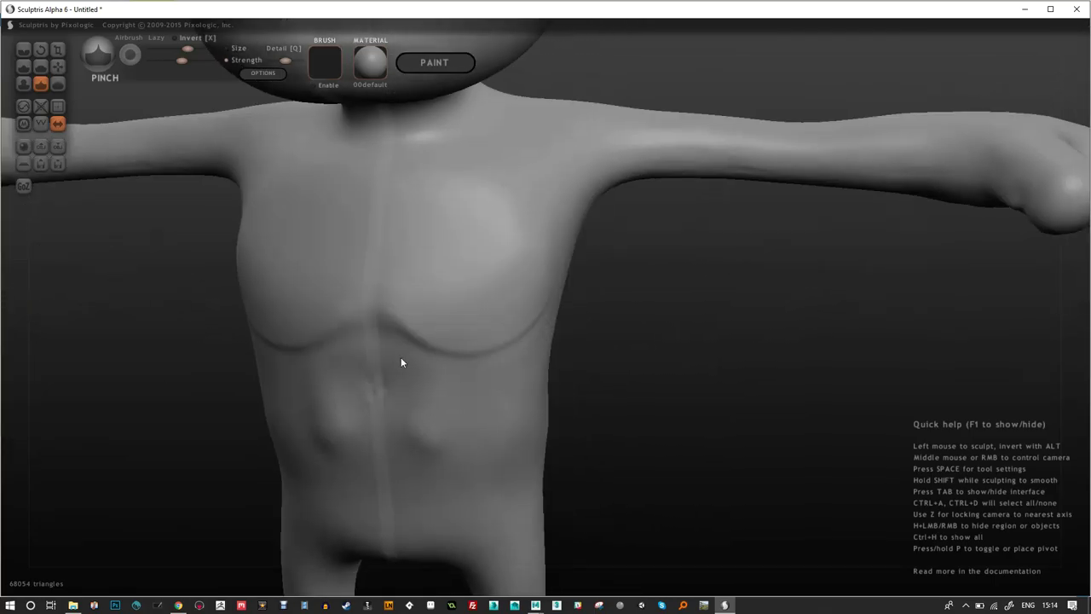
scroll(402, 355, down, 1)
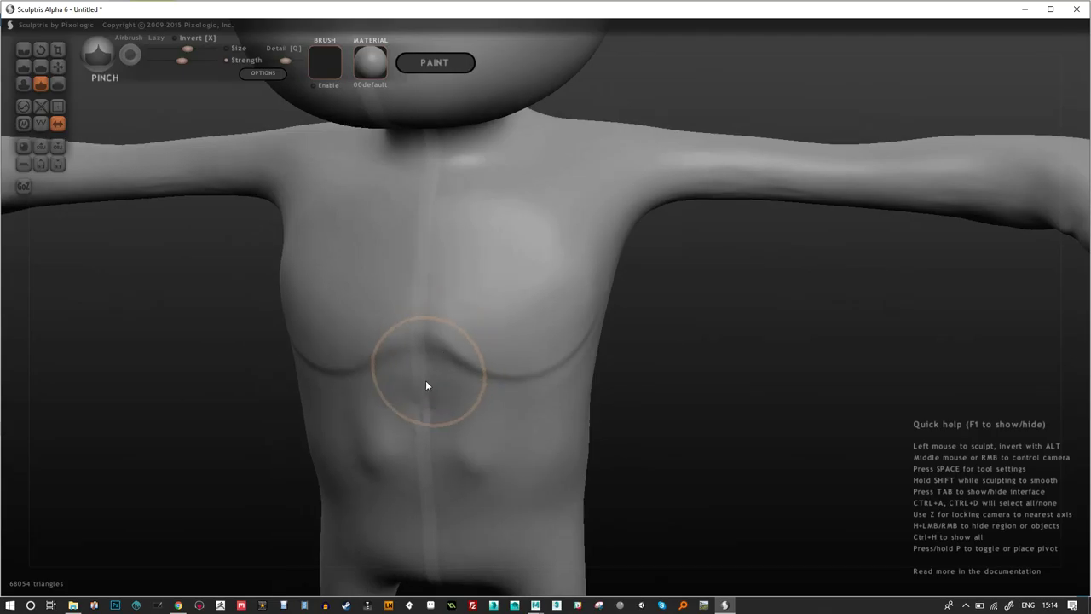
drag(426, 386, 431, 391)
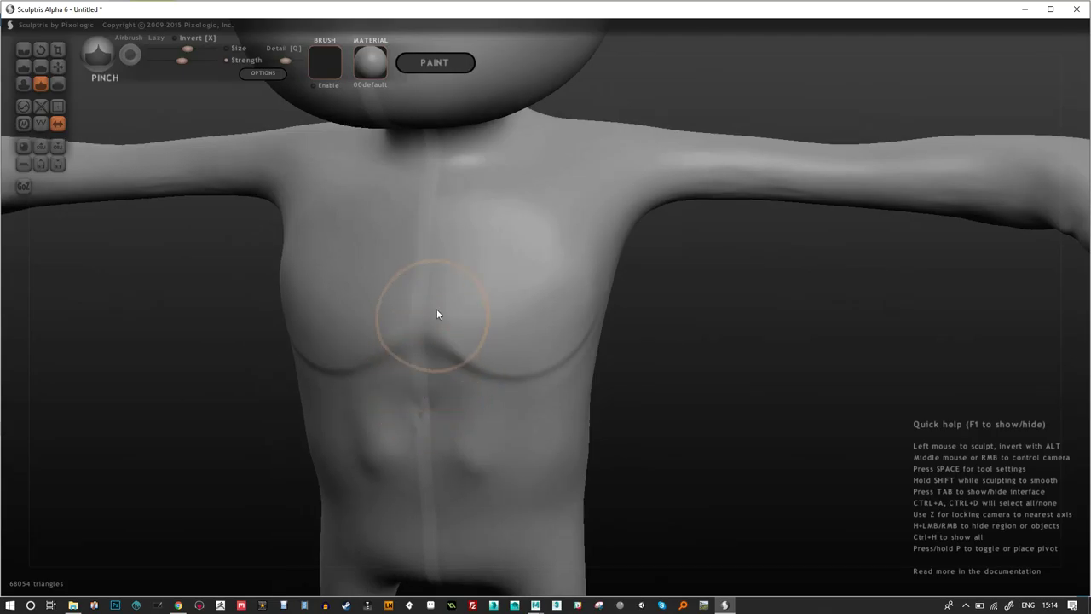
Select the Draw brush, raising its Strength and lowering its Size.
mouse_move(477, 312)
middle_down()
mouse_move(512, 302)
mouse_move(416, 317)
middle_up()
scroll(443, 289, up, 3)
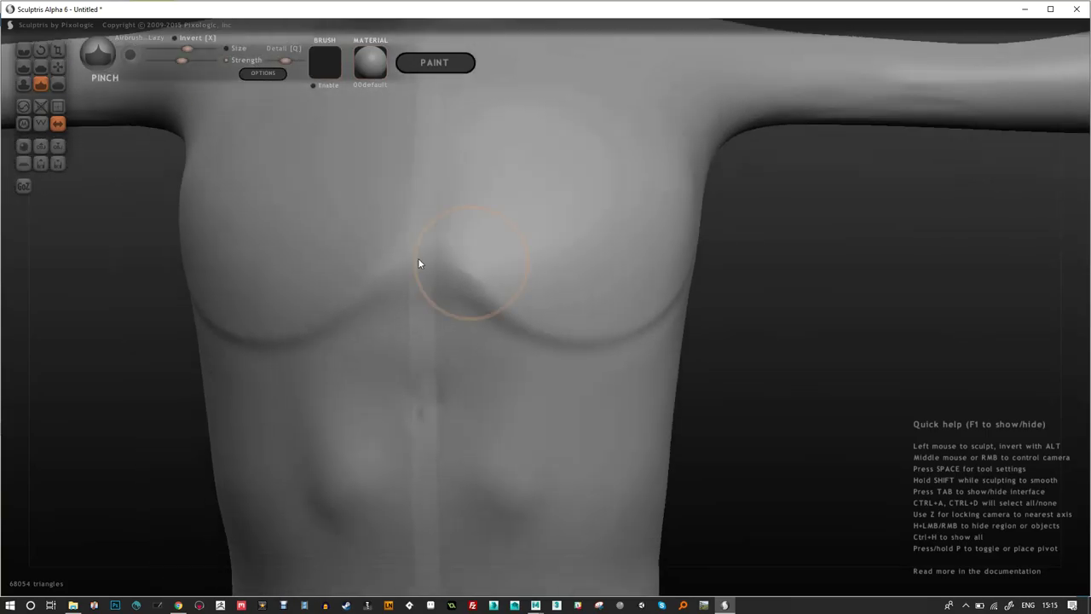
click(23, 66)
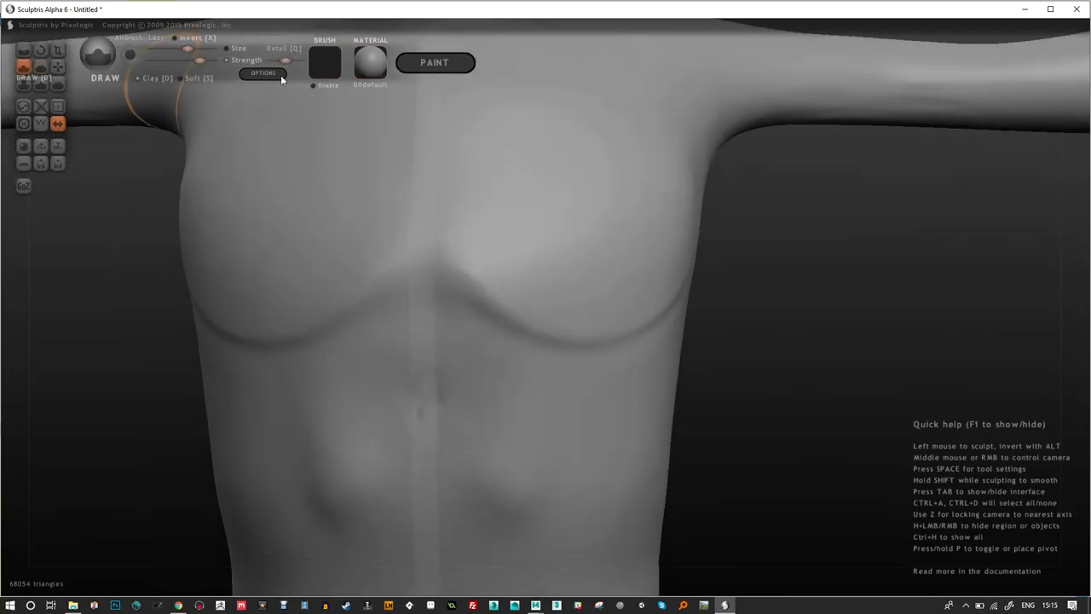
drag(287, 61, 295, 61)
scroll(510, 278, down, 3)
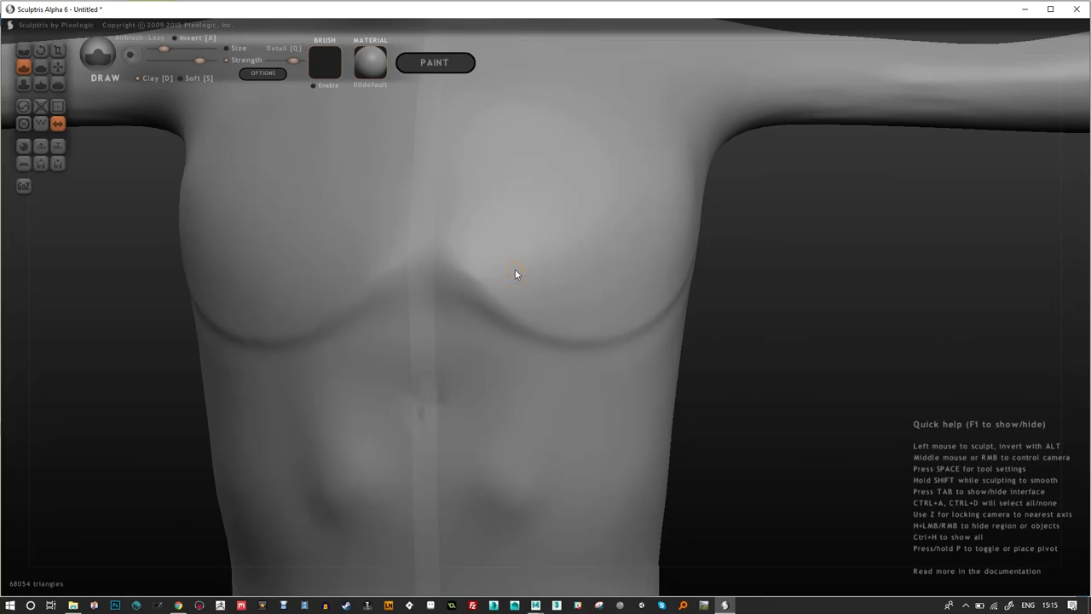
Add a mirrored nipple bump, then smooth the belly with an enlarged brush.
mouse_move(583, 203)
right_down()
mouse_move(550, 256)
mouse_move(577, 282)
right_up()
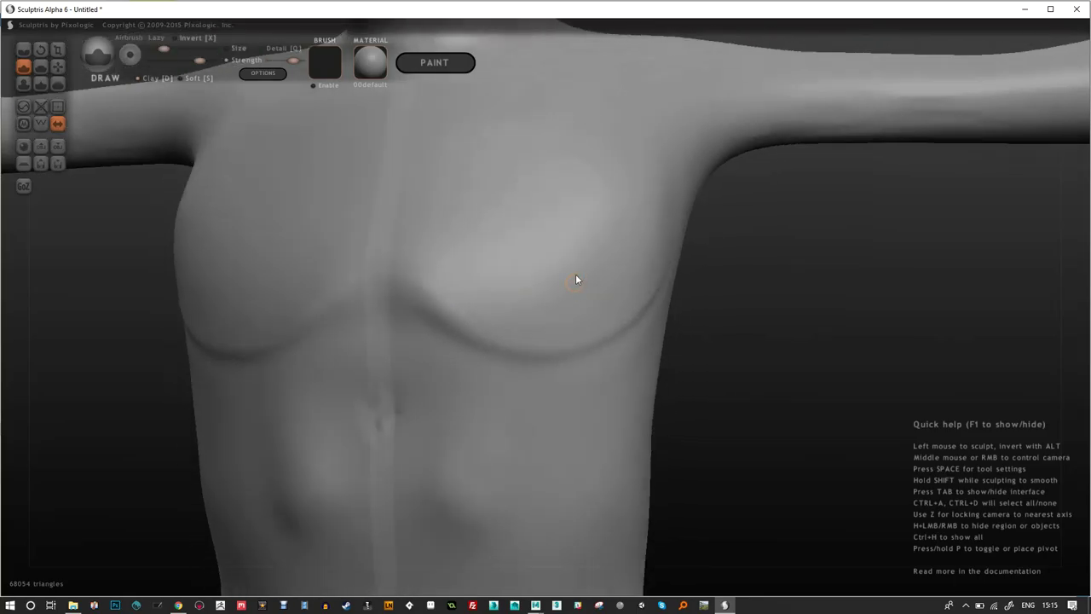
mouse_move(577, 283)
mouse_down()
mouse_move(585, 287)
mouse_move(583, 277)
mouse_move(574, 288)
mouse_up()
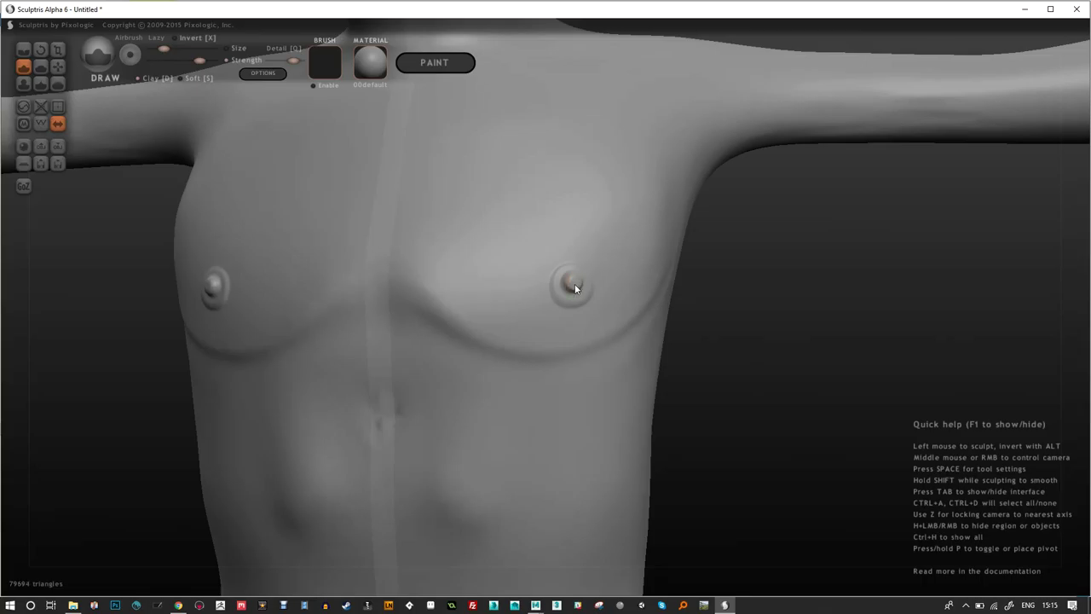
scroll(614, 170, down, 5)
right_drag(602, 88, 481, 295)
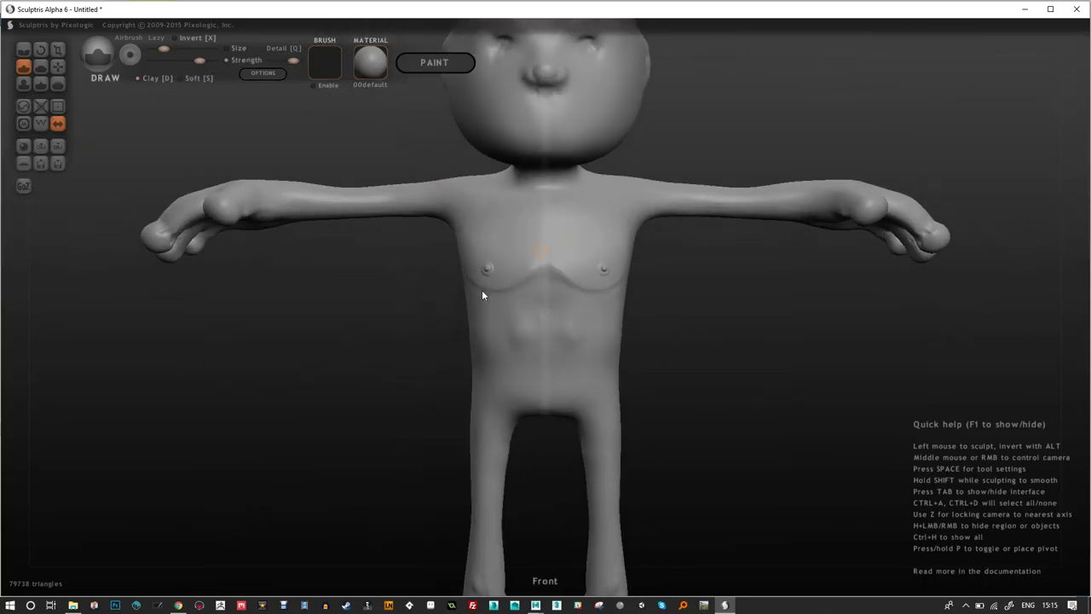
scroll(515, 447, up, 3)
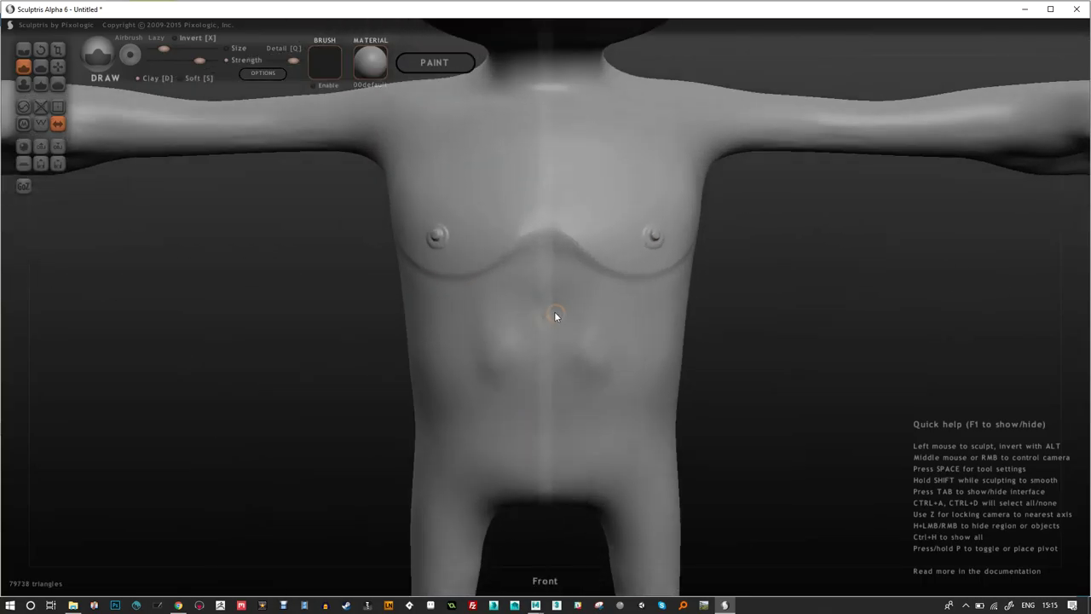
key(bracketright)
key(bracketright)
mouse_move(553, 312)
shift+mouse_down()
mouse_move(477, 357)
mouse_move(507, 402)
mouse_move(531, 346)
mouse_move(559, 410)
mouse_move(594, 316)
shift+mouse_up()
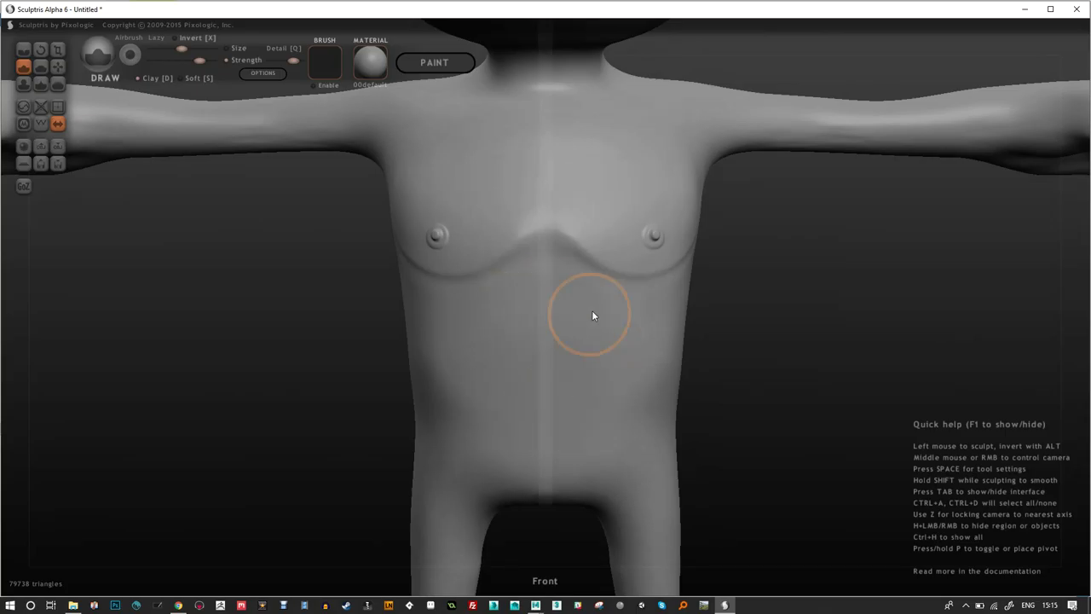
With a smaller brush, sculpt mirrored rows of ab muscles down the belly.
scroll(593, 315, up, 2)
key(bracketleft)
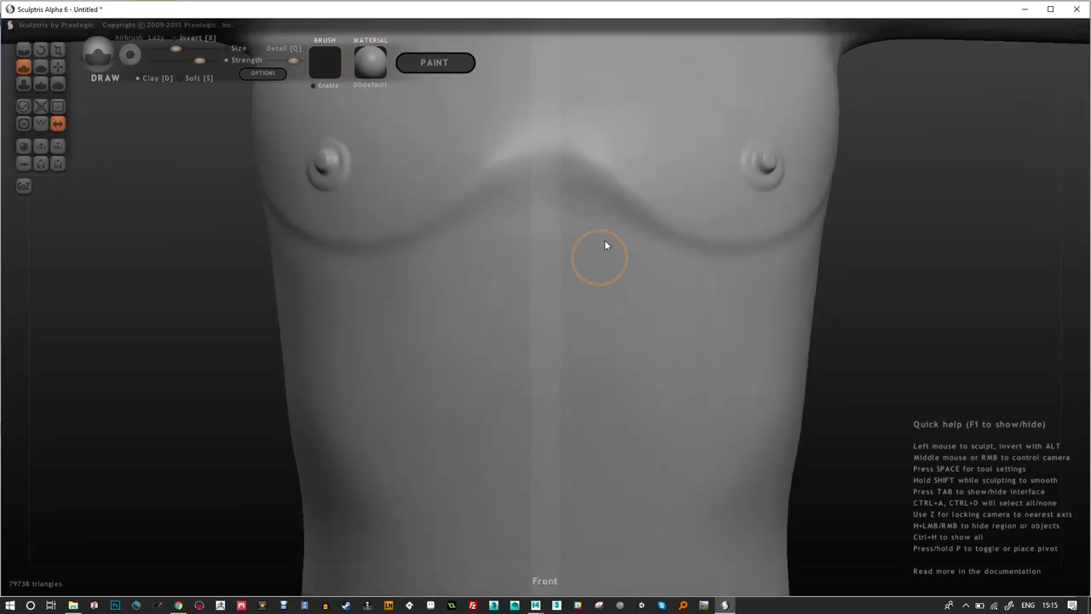
mouse_move(606, 245)
mouse_down()
mouse_move(582, 260)
mouse_move(594, 232)
mouse_move(585, 261)
mouse_move(621, 255)
mouse_up()
mouse_move(576, 318)
mouse_down()
mouse_move(600, 336)
mouse_move(587, 389)
mouse_up()
middle_drag(586, 390, 565, 298)
mouse_move(565, 297)
mouse_down()
mouse_move(556, 308)
mouse_move(603, 288)
mouse_move(543, 353)
mouse_move(582, 356)
mouse_move(543, 420)
mouse_move(565, 417)
mouse_up()
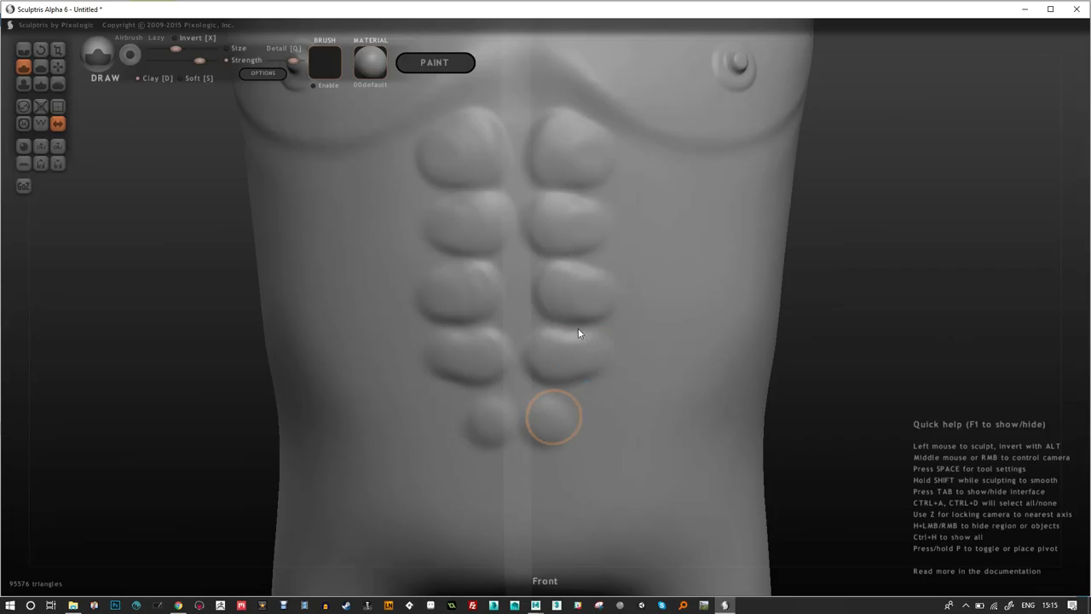
key(alt+Tab)
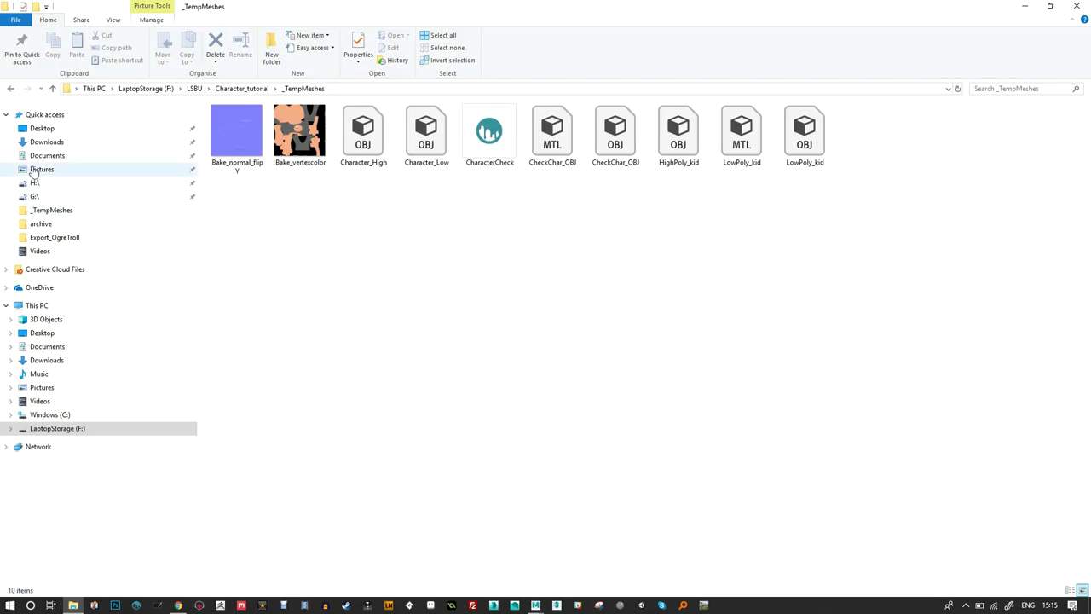
Open the Windows Start menu from the taskbar's Start button.
click(11, 604)
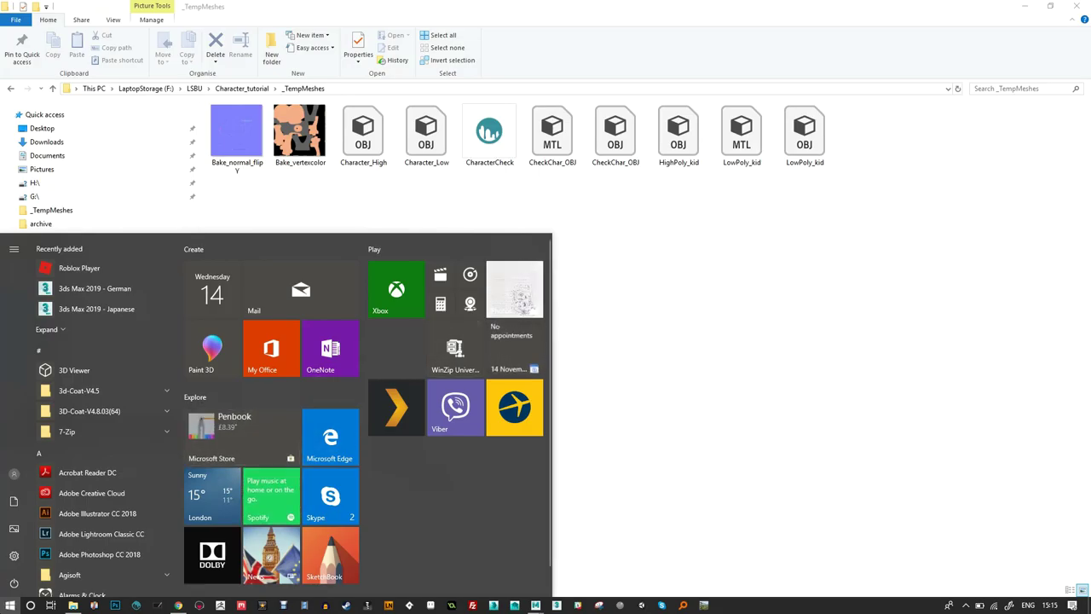
Search 'scul' in the Start menu and launch the Sculptris best match.
text(sc)
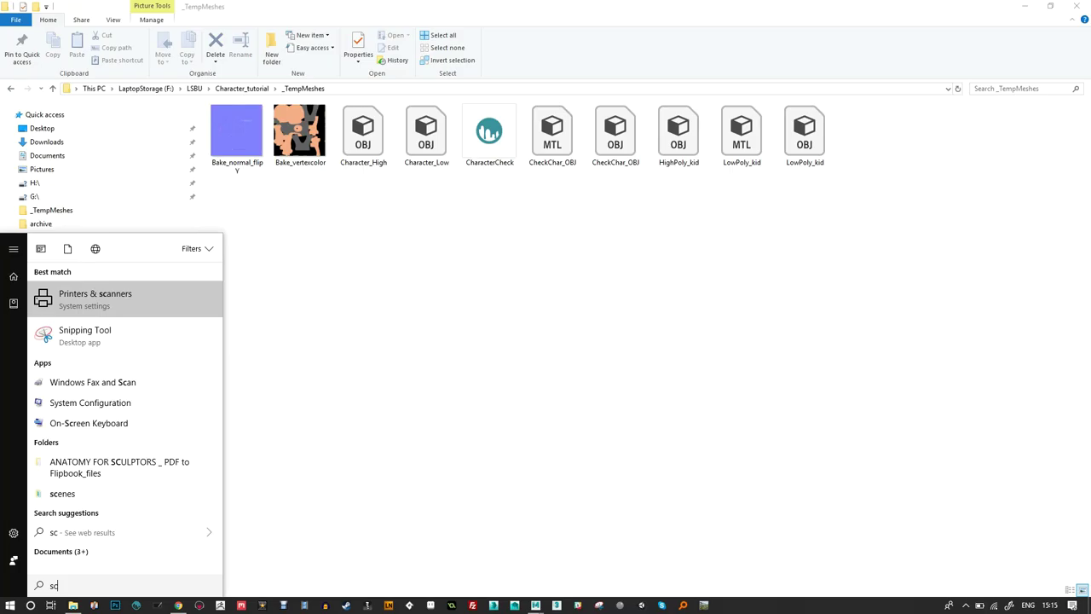
text(up)
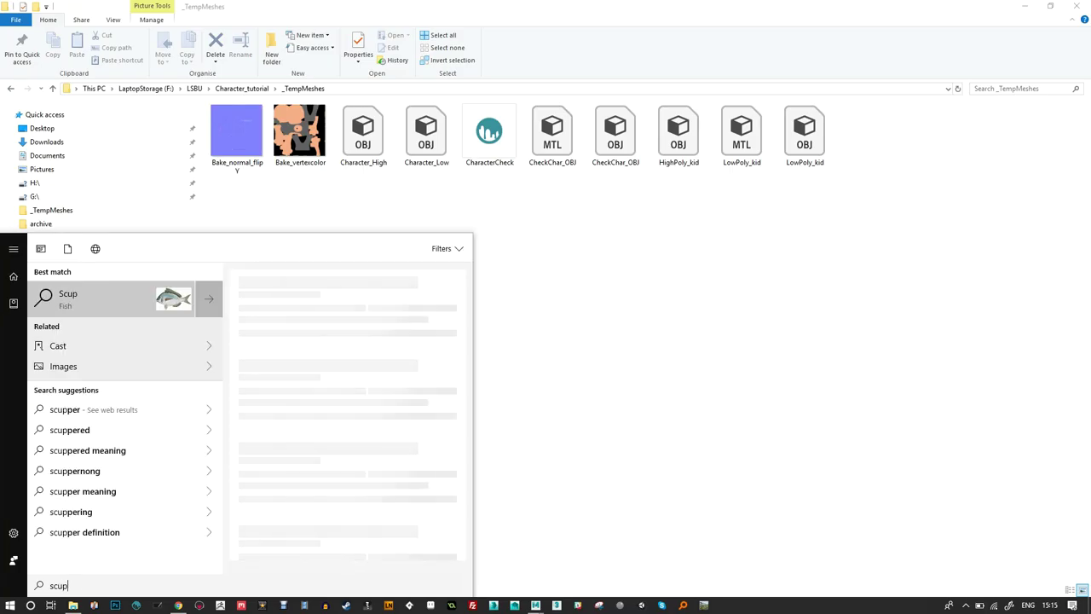
key(BackSpace)
text(l)
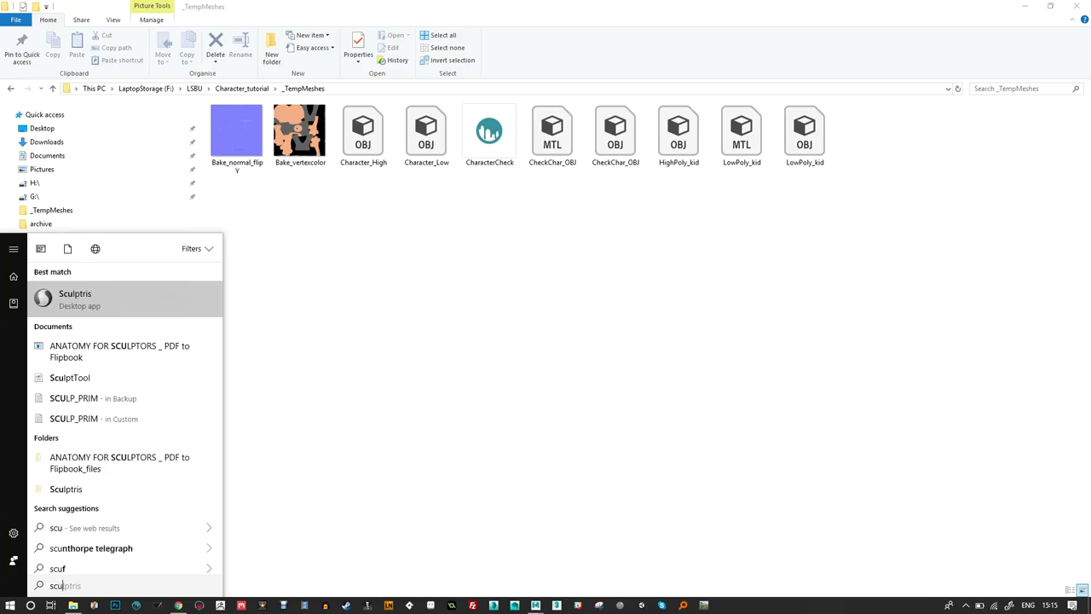
key(Return)
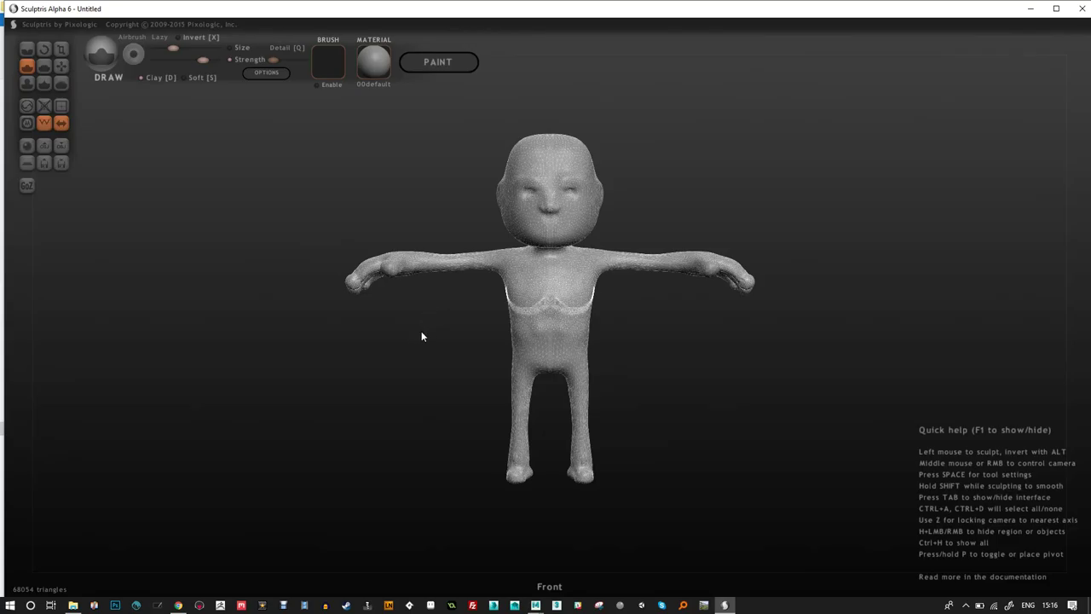
Zoom into the torso and smooth away the dent at the chest centre.
scroll(675, 198, up, 10)
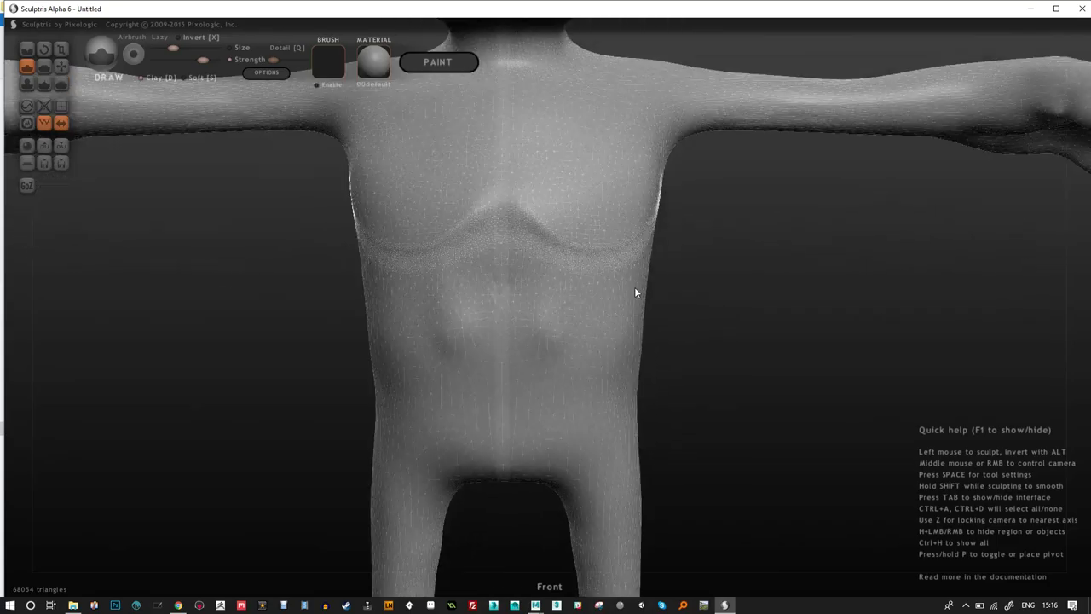
scroll(634, 292, up, 5)
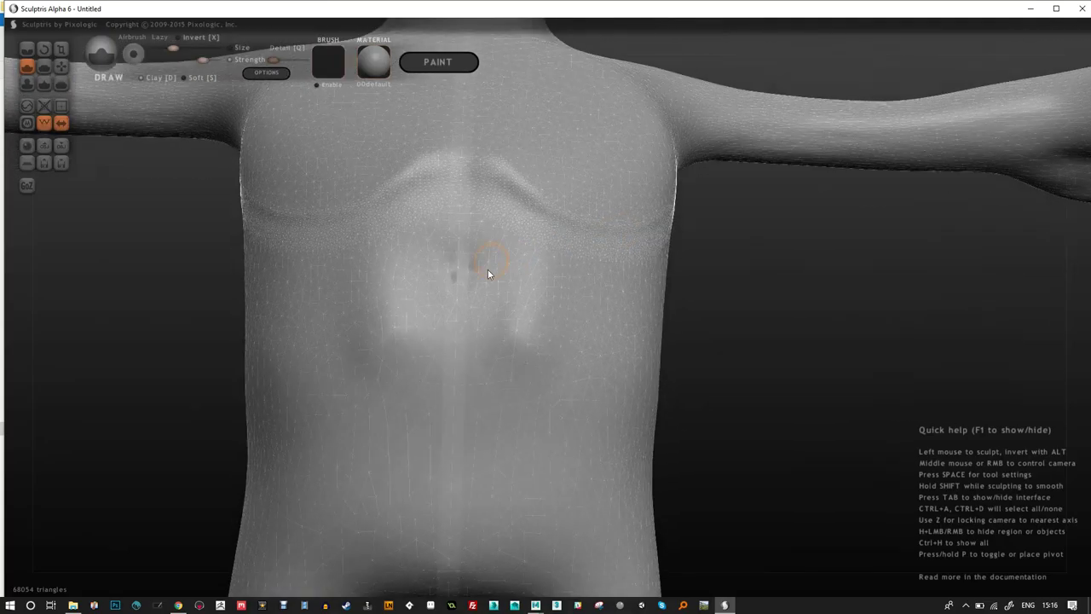
middle_drag(487, 270, 462, 250)
scroll(461, 264, up, 5)
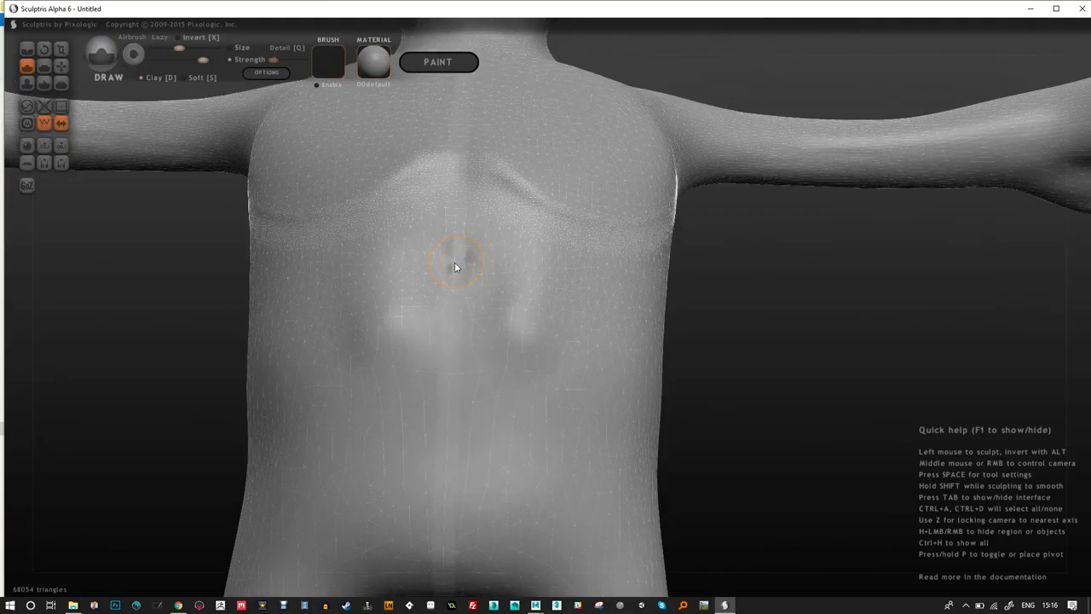
mouse_move(452, 271)
shift+mouse_down()
mouse_move(468, 334)
mouse_move(515, 369)
mouse_move(400, 356)
mouse_move(421, 299)
mouse_move(499, 293)
mouse_move(505, 363)
shift+mouse_up()
scroll(304, 143, down, 5)
Sculpt two mirrored pairs of ab muscles and a bump on the lower abdomen.
mouse_move(501, 239)
mouse_down()
mouse_move(489, 261)
mouse_move(508, 296)
mouse_up()
drag(494, 351, 525, 365)
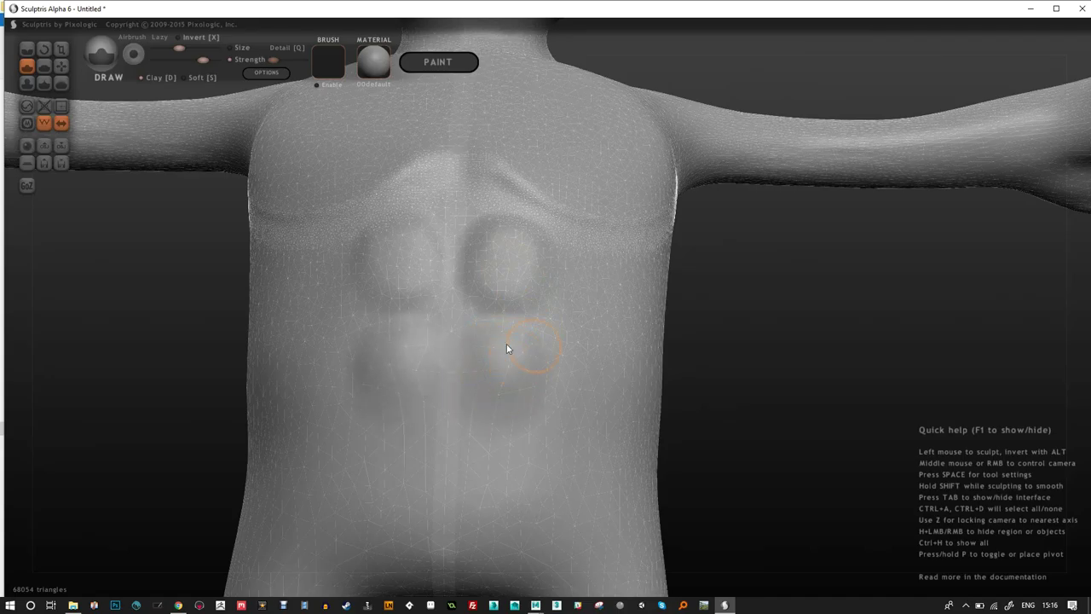
middle_drag(512, 419, 507, 364)
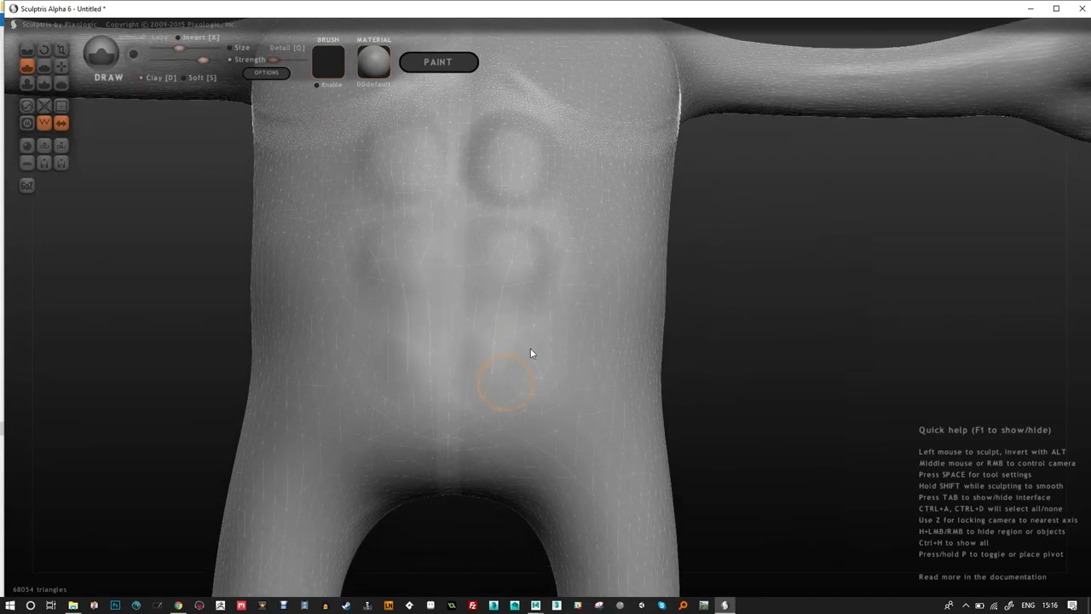
drag(530, 352, 512, 363)
scroll(614, 174, down, 5)
mouse_move(614, 174)
middle_down()
mouse_move(582, 259)
mouse_move(520, 263)
middle_up()
scroll(482, 258, up, 3)
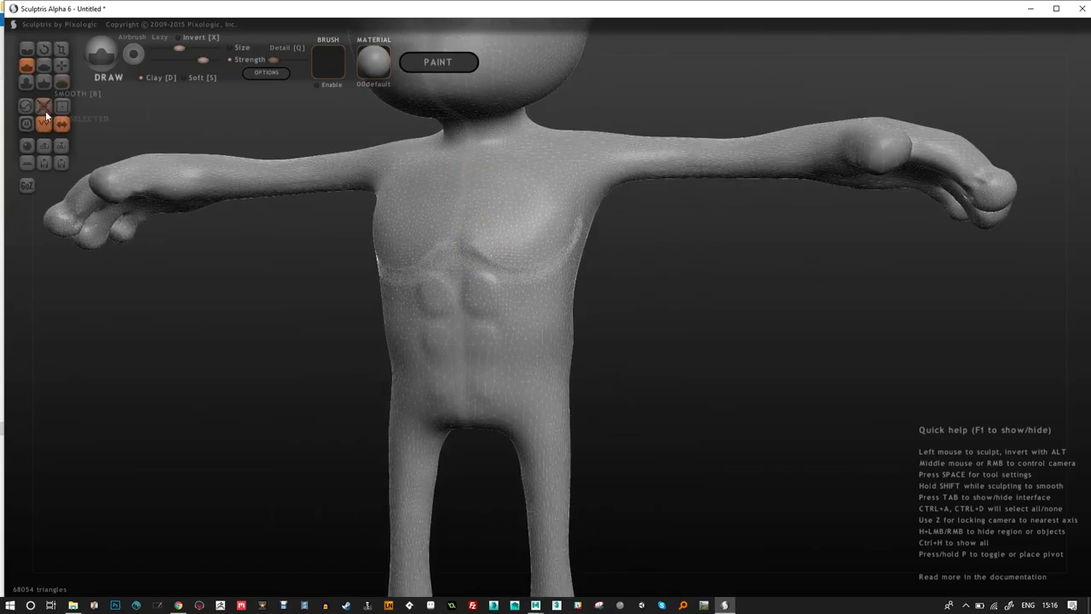
Sculpt rib ridges along the side below the pectoral and add a small nipple bump.
middle_drag(545, 281, 573, 364)
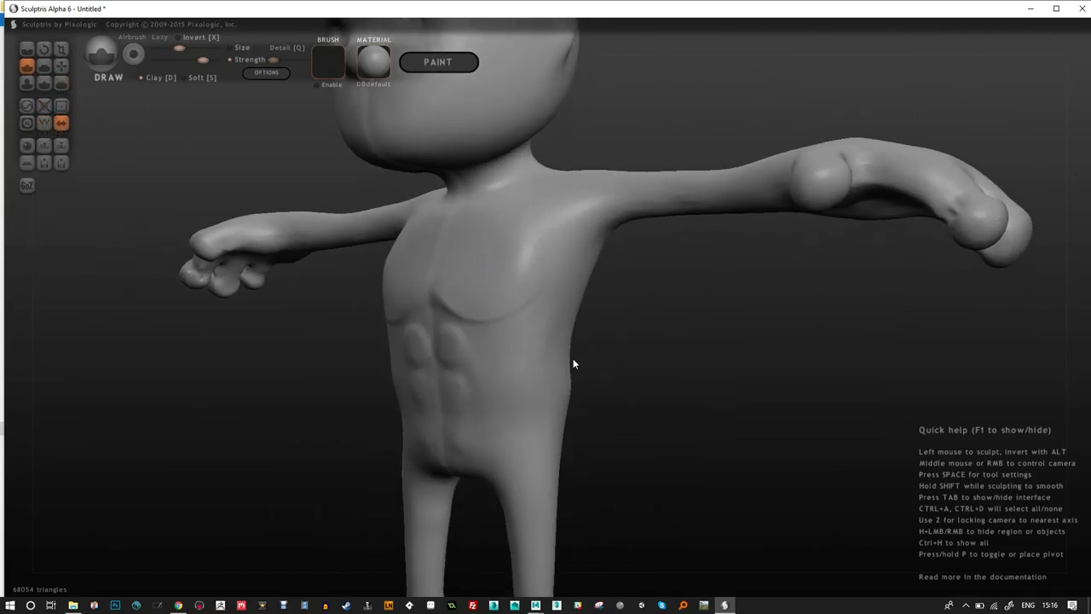
scroll(563, 384, up, 4)
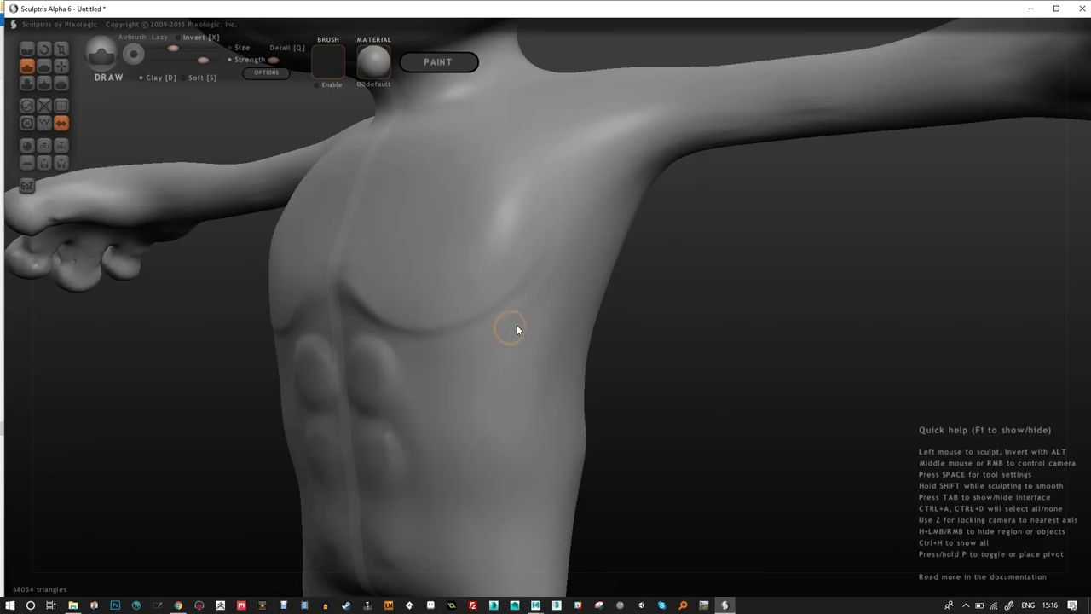
drag(517, 327, 456, 324)
drag(522, 360, 464, 363)
key(ctrl+z)
key(ctrl+z)
key(ctrl+z)
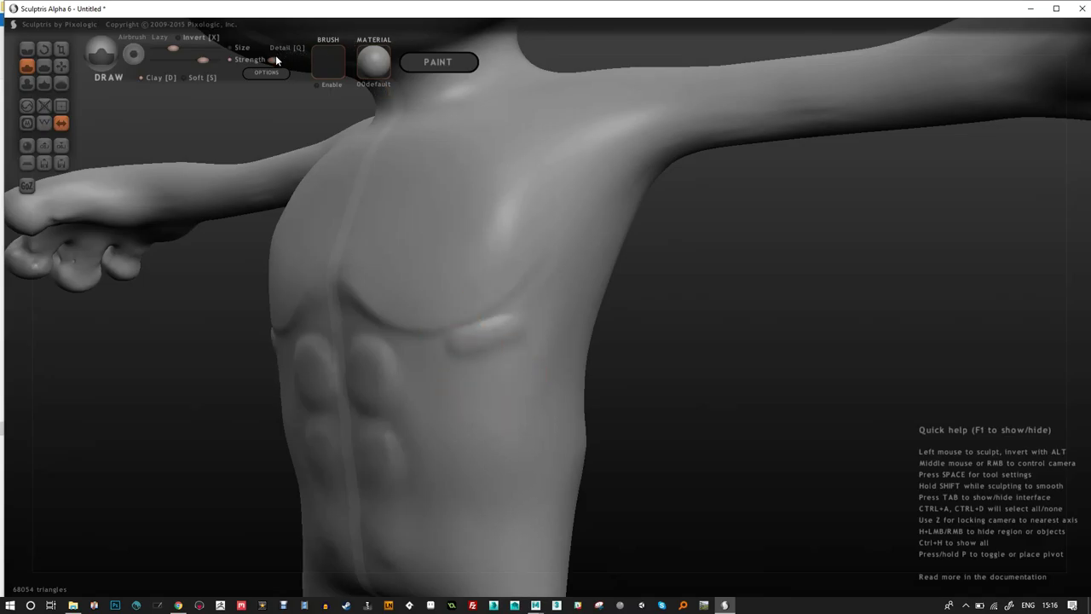
key(ctrl+y)
key(ctrl+y)
key(ctrl+y)
mouse_move(494, 300)
right_down()
mouse_move(537, 307)
mouse_move(558, 288)
mouse_move(521, 324)
right_up()
drag(529, 325, 526, 321)
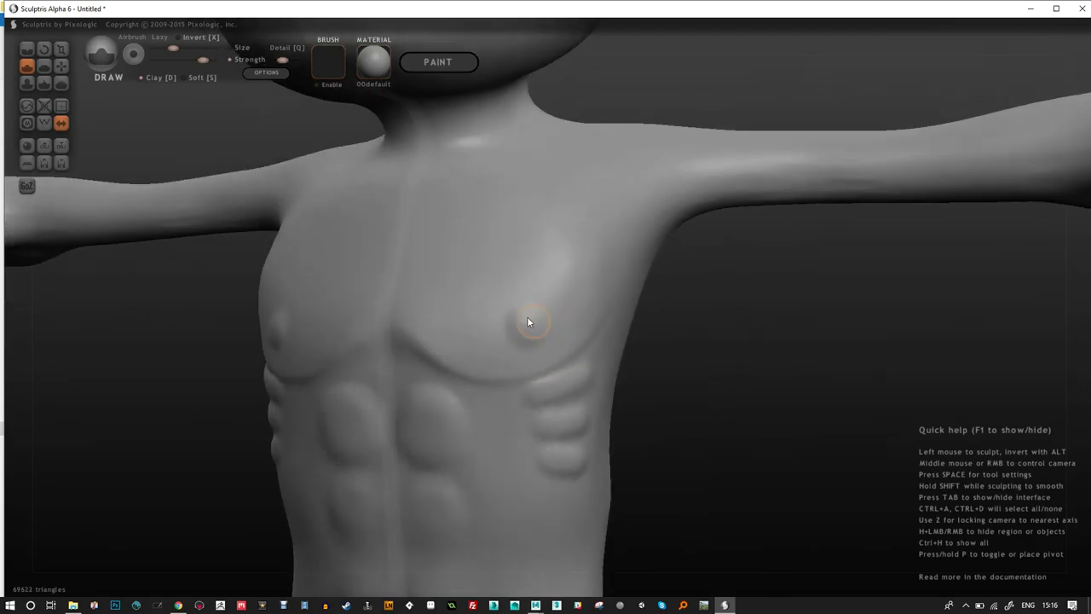
Raise the brush strength and turn on the mesh wireframe.
drag(286, 57, 299, 59)
scroll(544, 343, up, 10)
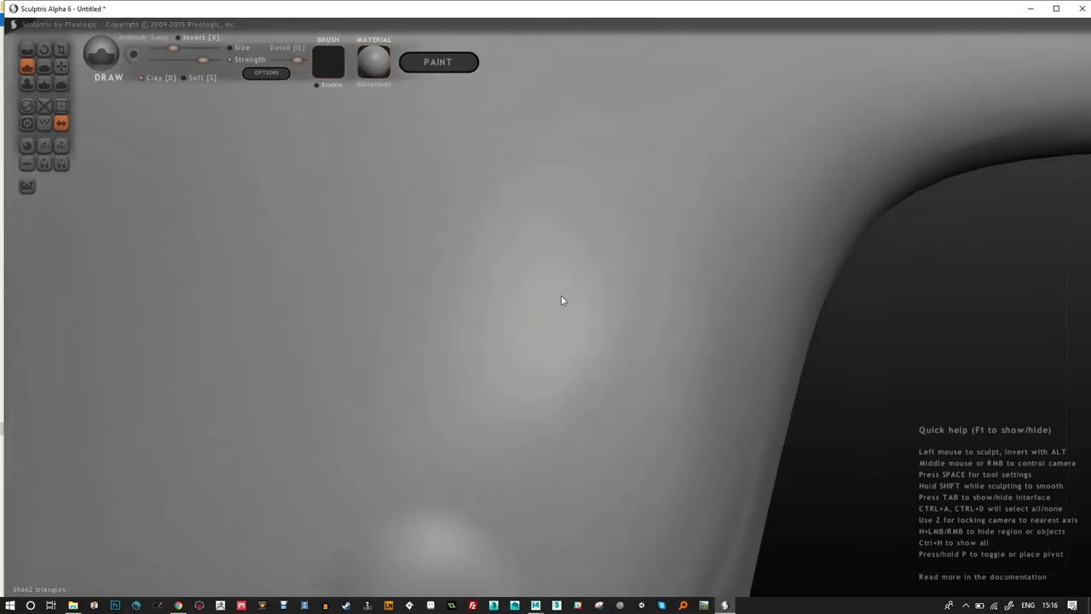
right_drag(561, 300, 513, 410)
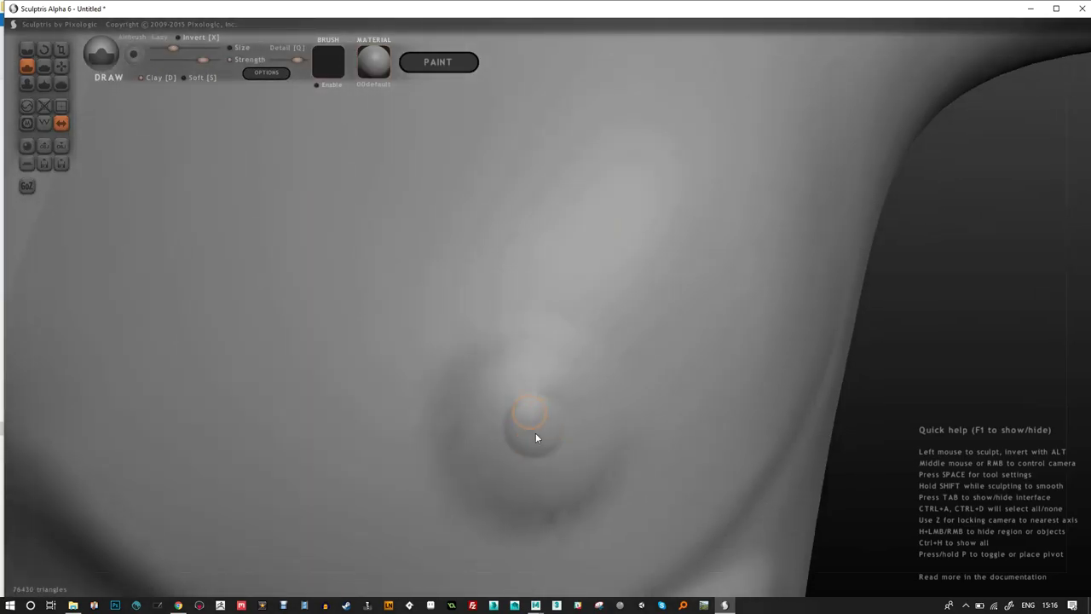
click(41, 126)
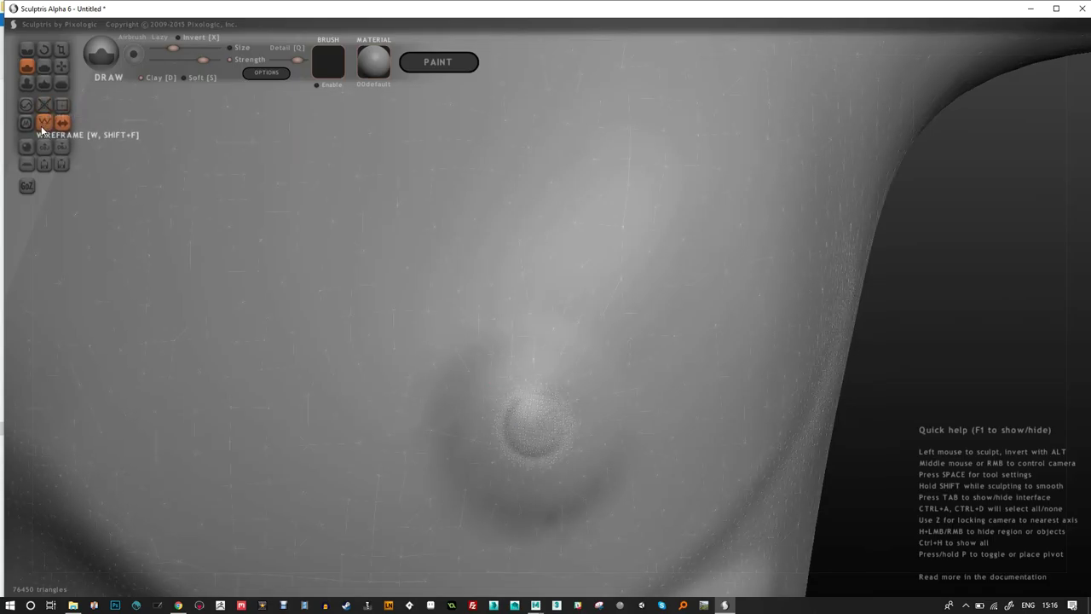
Sculpt a raised circular rim around the nipple and undo the stray face doodle inside it.
right_drag(511, 290, 524, 211)
mouse_move(452, 179)
mouse_down()
mouse_move(489, 282)
mouse_move(509, 183)
mouse_move(477, 223)
mouse_up()
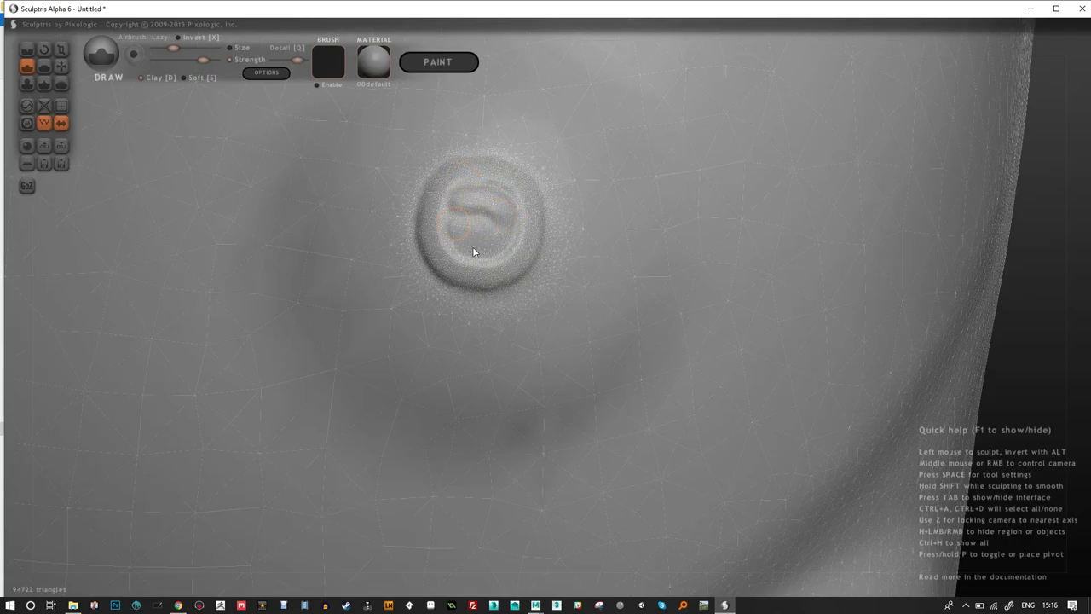
drag(500, 248, 480, 227)
click(465, 212)
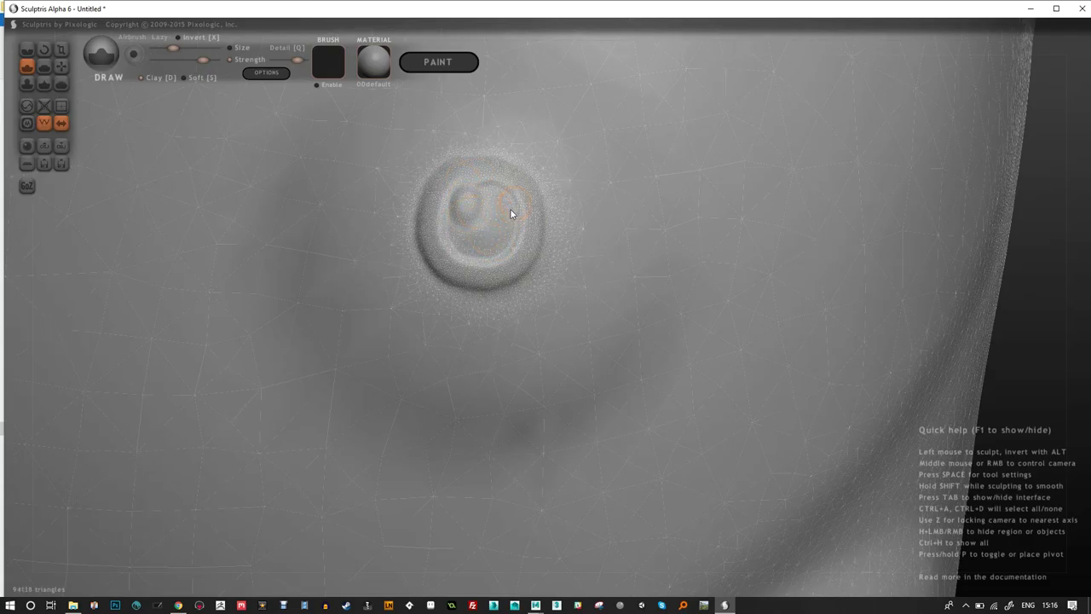
key(ctrl+z)
key(ctrl+z)
key(ctrl+z)
key(ctrl+z)
key(ctrl+z)
Zoom out and sculpt small squiggle and K-shaped marks on the shoulder.
scroll(480, 242, down, 2)
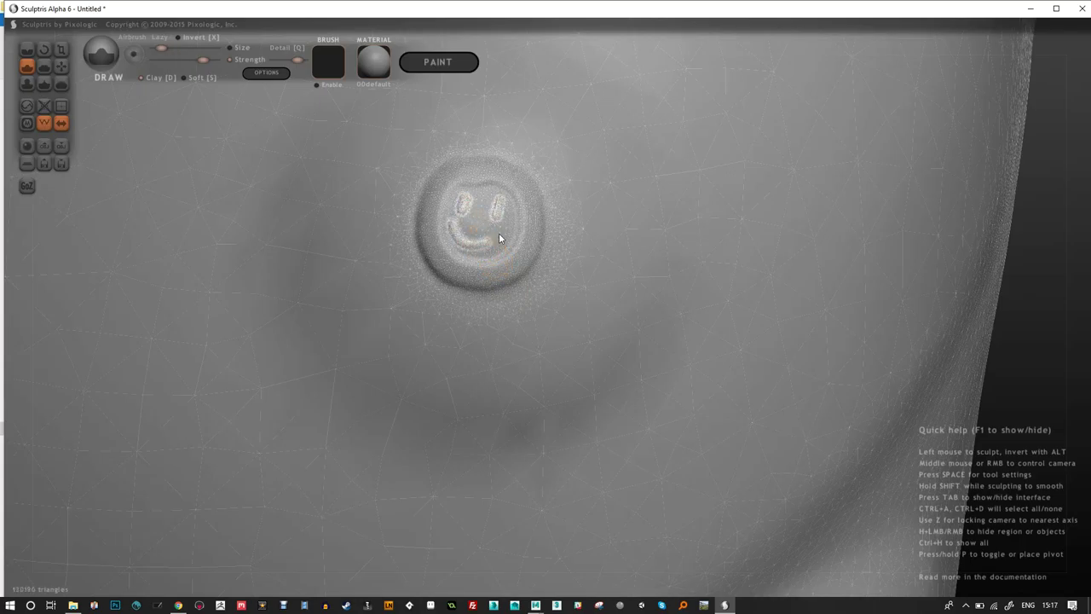
scroll(555, 262, down, 5)
right_drag(397, 275, 611, 209)
mouse_move(669, 224)
mouse_down()
mouse_move(640, 250)
mouse_move(665, 213)
mouse_move(628, 224)
mouse_up()
mouse_move(628, 224)
right_down()
mouse_move(657, 279)
mouse_move(589, 290)
mouse_move(713, 251)
right_up()
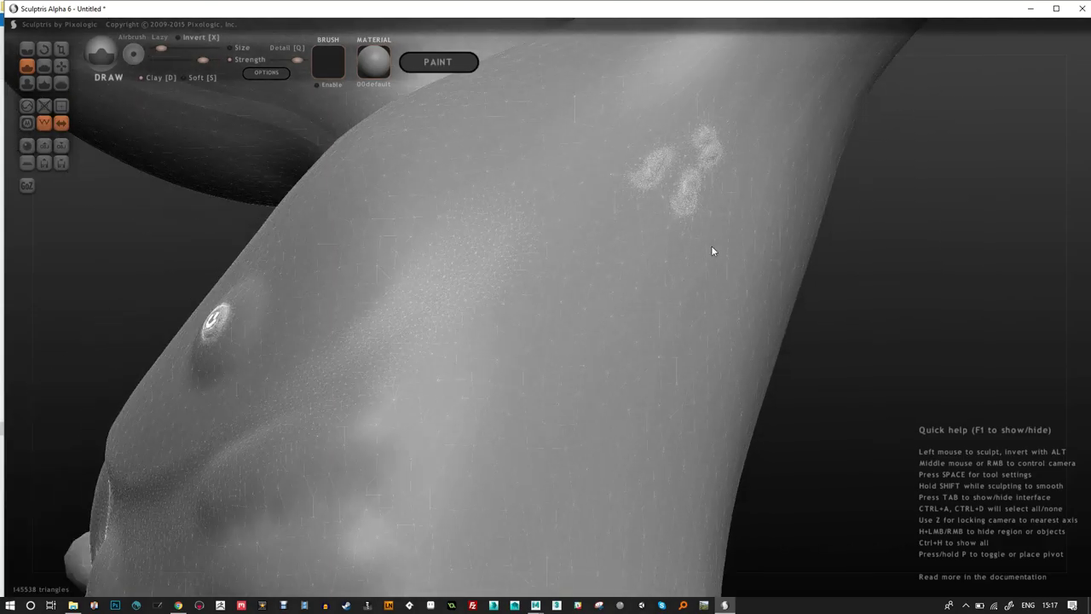
mouse_move(725, 231)
mouse_down()
mouse_move(719, 268)
mouse_move(733, 196)
mouse_move(678, 236)
mouse_up()
mouse_move(677, 236)
right_down()
mouse_move(670, 290)
mouse_move(577, 109)
mouse_move(531, 145)
mouse_move(623, 225)
mouse_move(697, 223)
mouse_move(667, 231)
mouse_move(302, 49)
right_up()
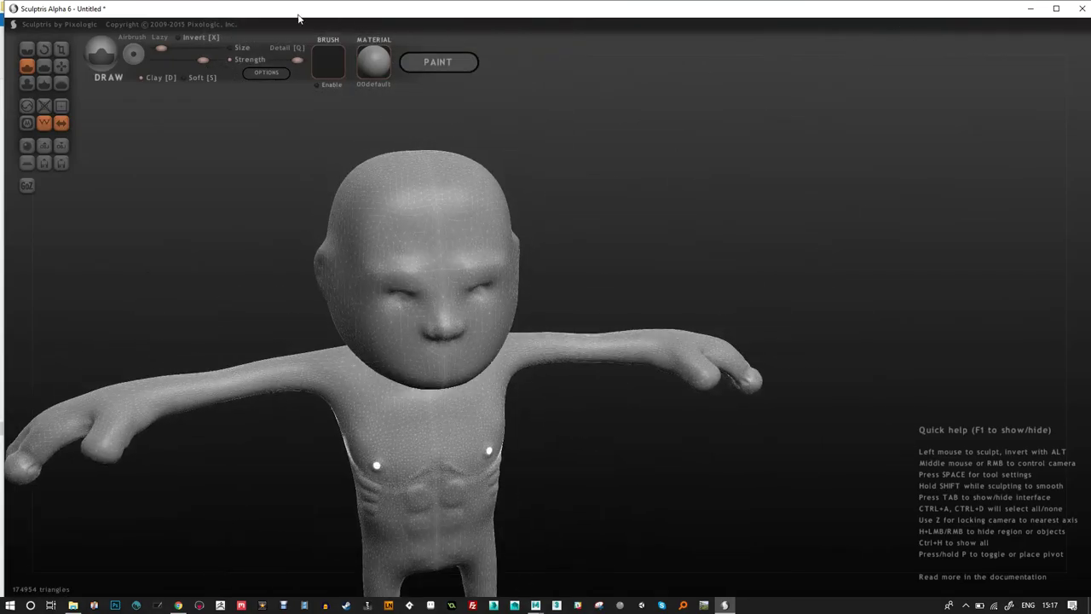
Raise a brow ridge across the forehead and build up the headband there.
right_drag(314, 147, 401, 211)
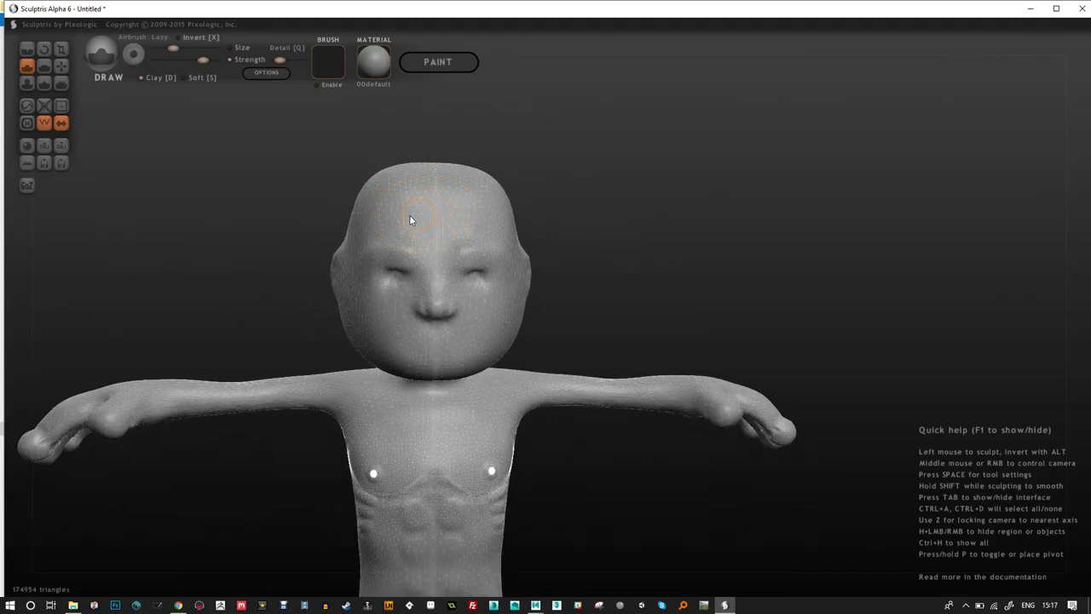
mouse_move(370, 211)
mouse_down()
mouse_move(484, 244)
mouse_move(468, 227)
mouse_move(375, 204)
mouse_move(481, 229)
mouse_up()
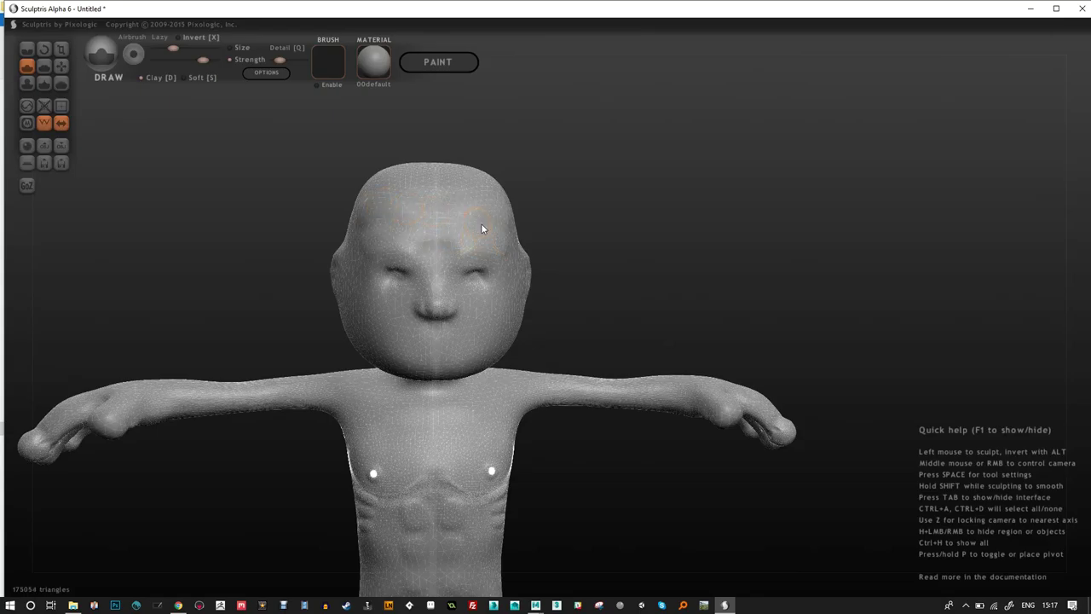
mouse_move(389, 212)
mouse_down()
mouse_move(489, 226)
mouse_move(364, 196)
mouse_move(481, 227)
mouse_move(370, 197)
mouse_move(457, 210)
mouse_up()
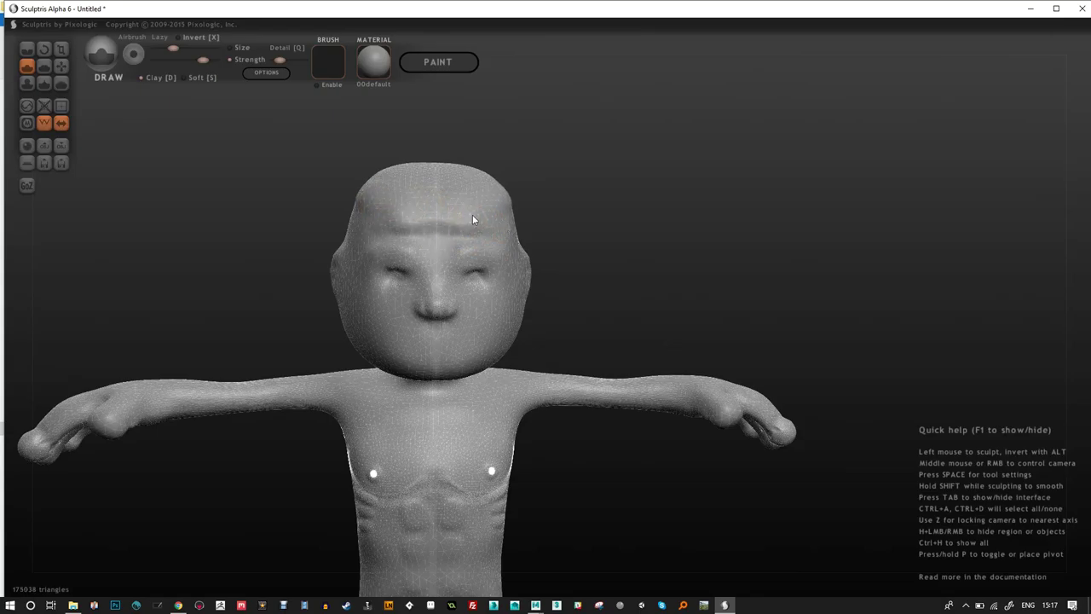
mouse_move(534, 205)
mouse_down()
mouse_move(362, 189)
mouse_move(548, 242)
mouse_move(564, 241)
mouse_move(524, 236)
mouse_move(621, 245)
mouse_up()
drag(539, 235, 493, 232)
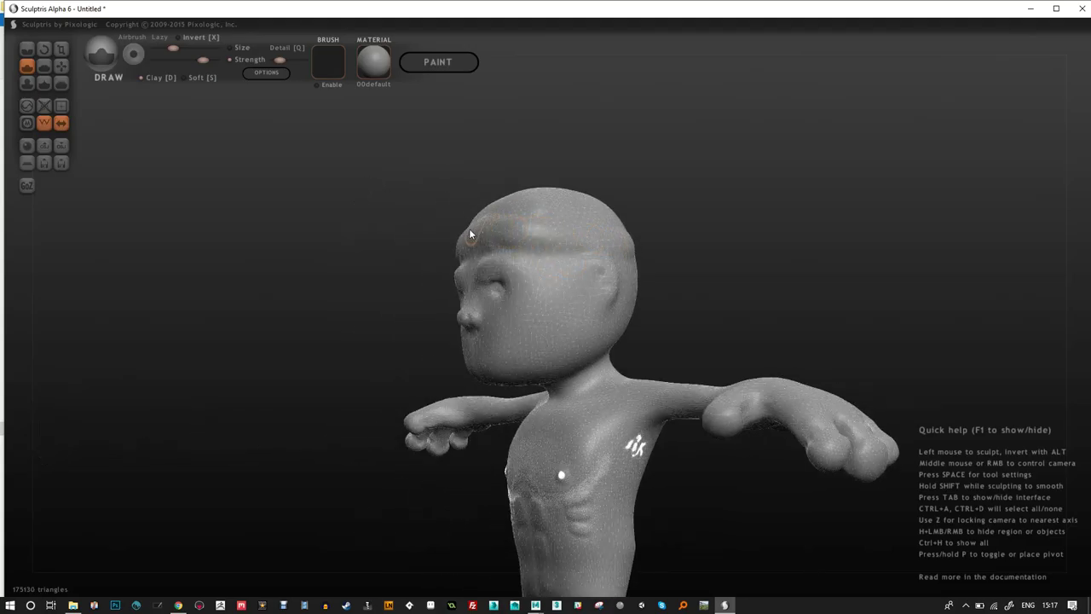
Carry the raised headband across the back of the head, touch up its forehead edge, and pick the Crease brush.
mouse_move(574, 213)
middle_down()
mouse_move(598, 222)
mouse_move(480, 208)
mouse_move(676, 255)
mouse_move(667, 226)
middle_up()
mouse_move(666, 226)
mouse_down()
mouse_move(747, 231)
mouse_move(703, 271)
mouse_move(698, 312)
mouse_move(713, 276)
mouse_move(747, 254)
mouse_move(685, 299)
mouse_move(733, 257)
mouse_move(720, 255)
mouse_move(709, 289)
mouse_move(723, 254)
mouse_up()
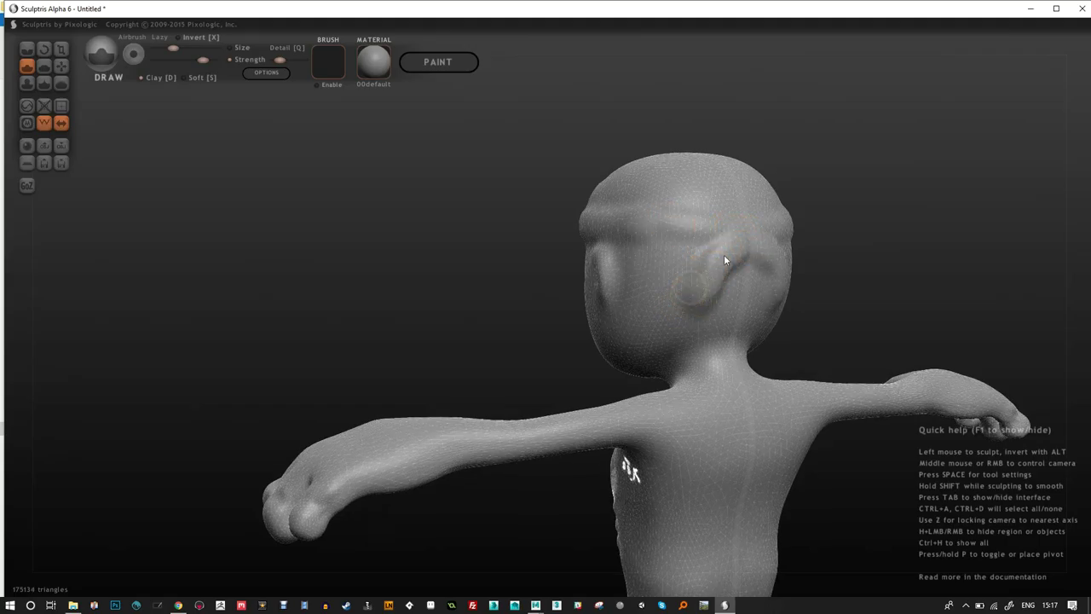
mouse_move(634, 205)
middle_down()
mouse_move(673, 136)
mouse_move(743, 114)
mouse_move(764, 175)
mouse_move(617, 178)
mouse_move(731, 202)
mouse_move(616, 219)
mouse_move(412, 224)
middle_up()
mouse_move(452, 246)
mouse_down()
mouse_move(378, 217)
mouse_move(467, 226)
mouse_up()
mouse_move(467, 227)
middle_down()
mouse_move(376, 214)
mouse_move(451, 173)
mouse_move(538, 207)
mouse_move(507, 219)
middle_up()
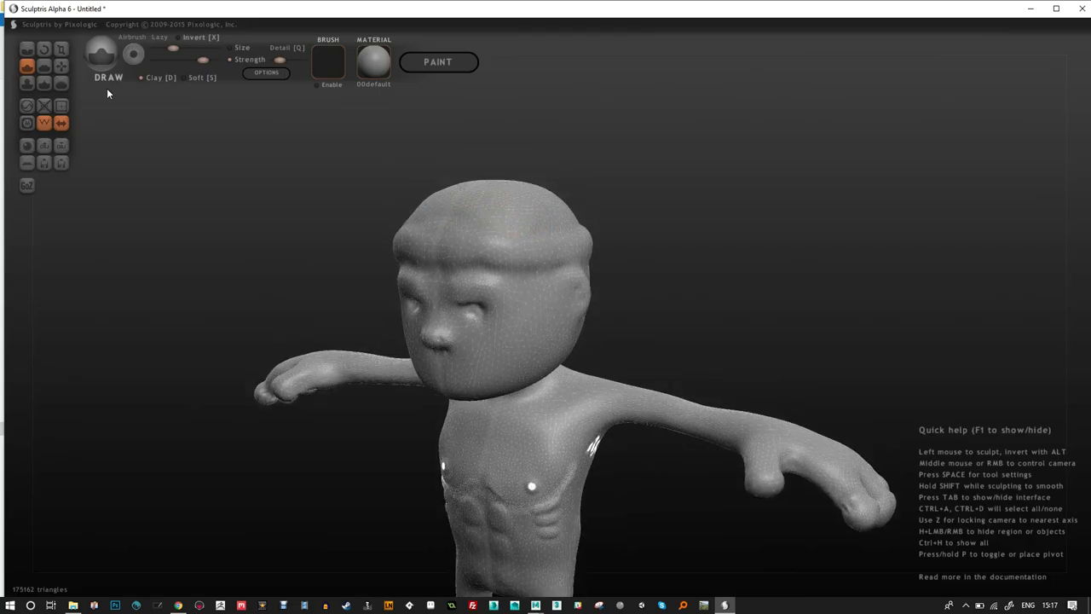
click(26, 48)
mouse_move(508, 214)
middle_down()
mouse_move(702, 201)
mouse_move(825, 310)
mouse_move(823, 238)
mouse_move(777, 167)
mouse_move(583, 191)
mouse_move(764, 90)
mouse_move(745, 185)
mouse_move(696, 136)
middle_up()
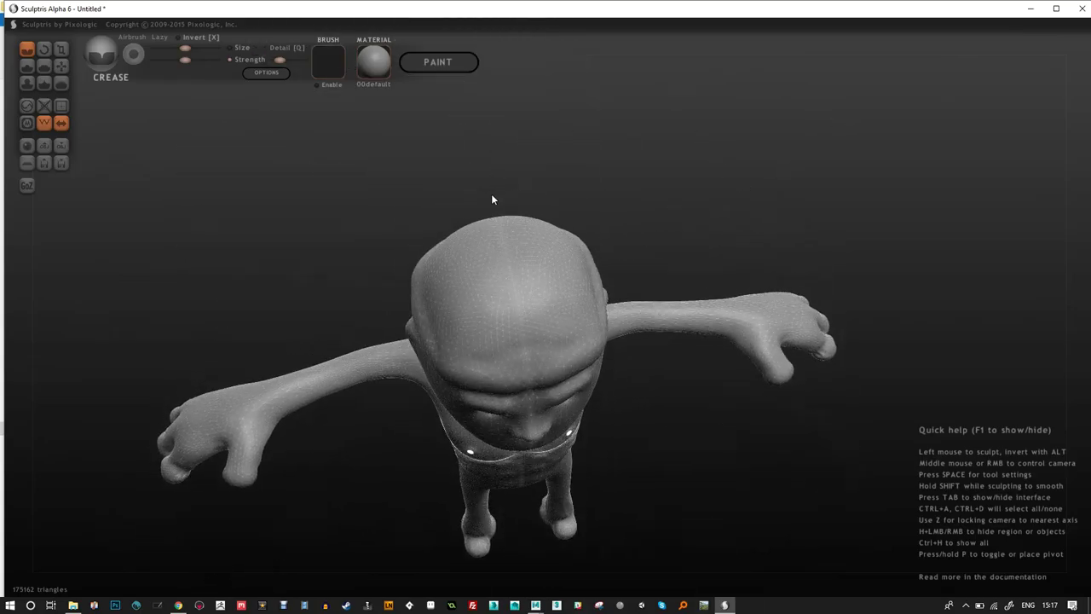
Turn the whole figure with the Rotate tool to bring the head's top into view.
mouse_move(329, 219)
middle_down()
mouse_move(275, 197)
mouse_move(333, 207)
middle_up()
middle_drag(740, 212, 102, 97)
click(45, 50)
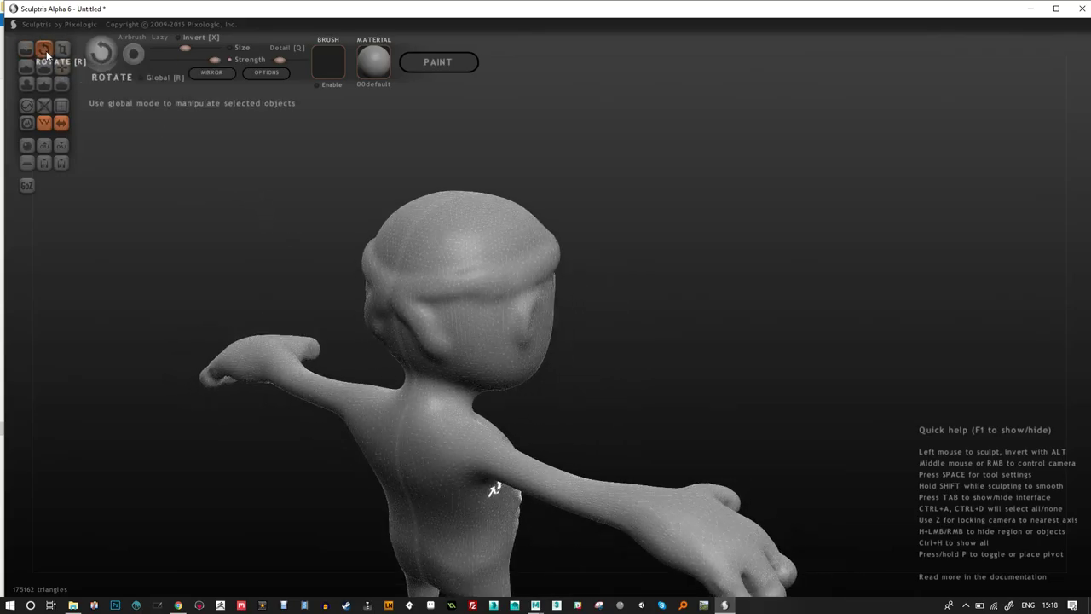
drag(613, 269, 590, 282)
drag(470, 260, 477, 307)
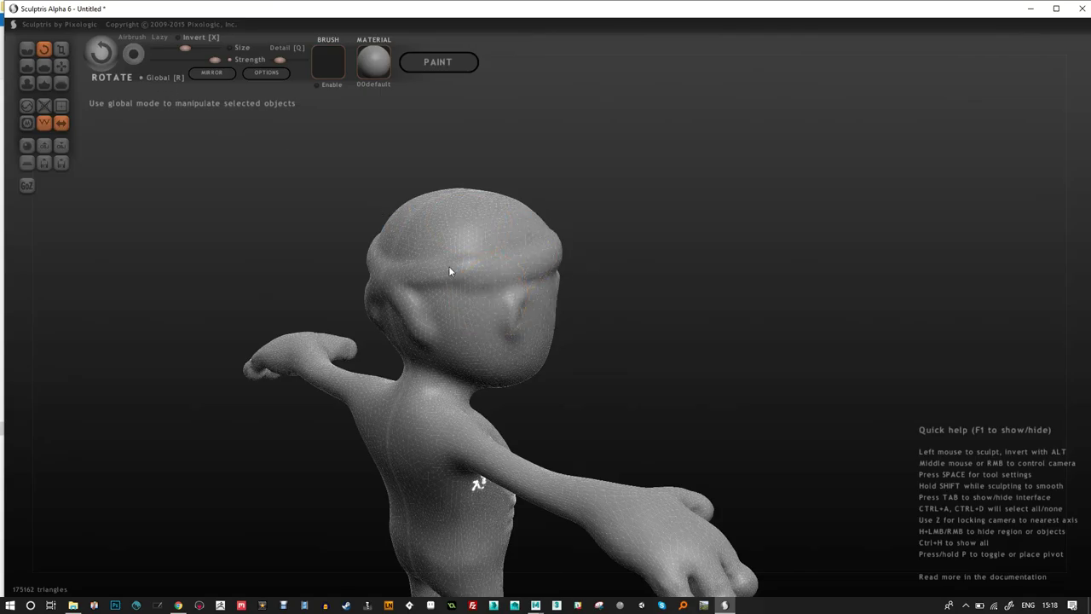
mouse_move(456, 255)
mouse_down()
mouse_move(385, 254)
mouse_move(267, 381)
mouse_move(242, 492)
mouse_move(276, 498)
mouse_up()
mouse_move(450, 254)
mouse_down()
mouse_move(455, 359)
mouse_move(544, 478)
mouse_move(537, 469)
mouse_up()
Try a small crease on the head, then undo it.
click(26, 48)
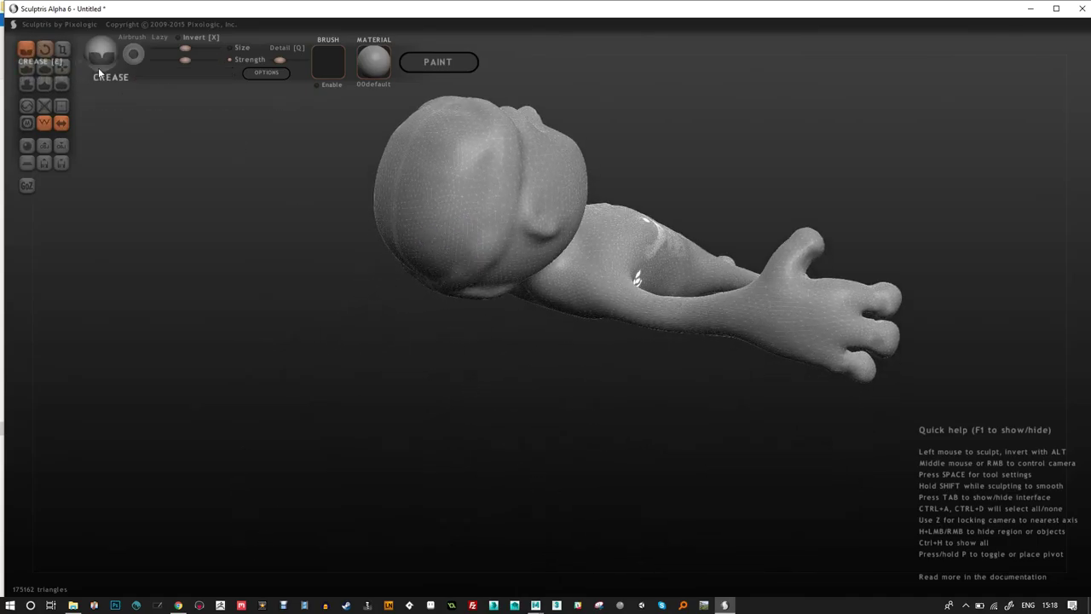
scroll(549, 236, up, 5)
mouse_move(547, 273)
right_down()
mouse_move(553, 212)
mouse_move(496, 231)
right_up()
click(496, 232)
key(ctrl+z)
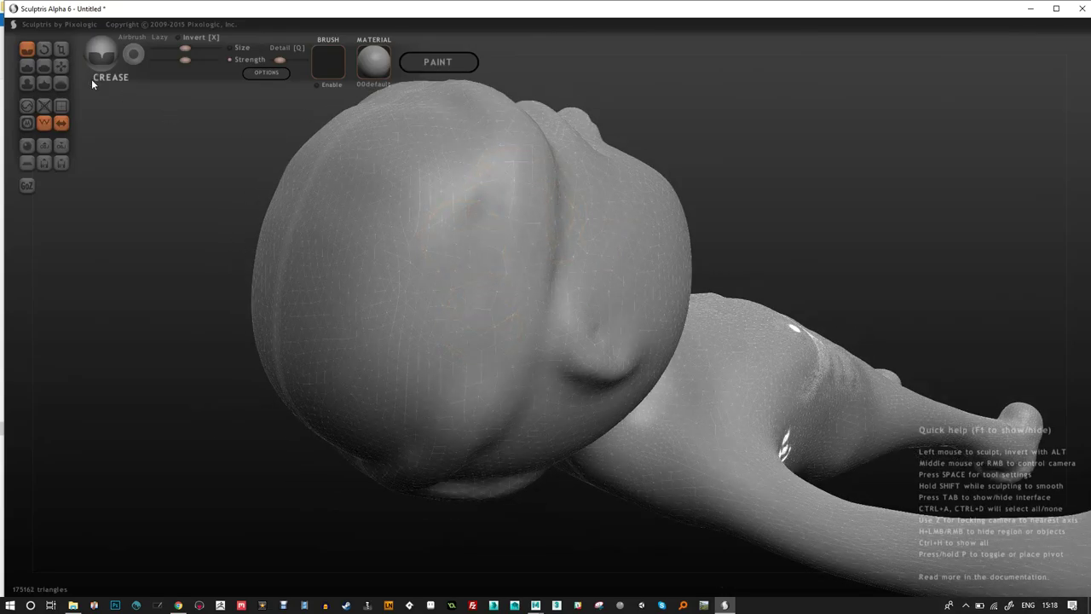
Pinch the headband edge sharper and crease the lower-left area of the head.
click(42, 85)
click(488, 323)
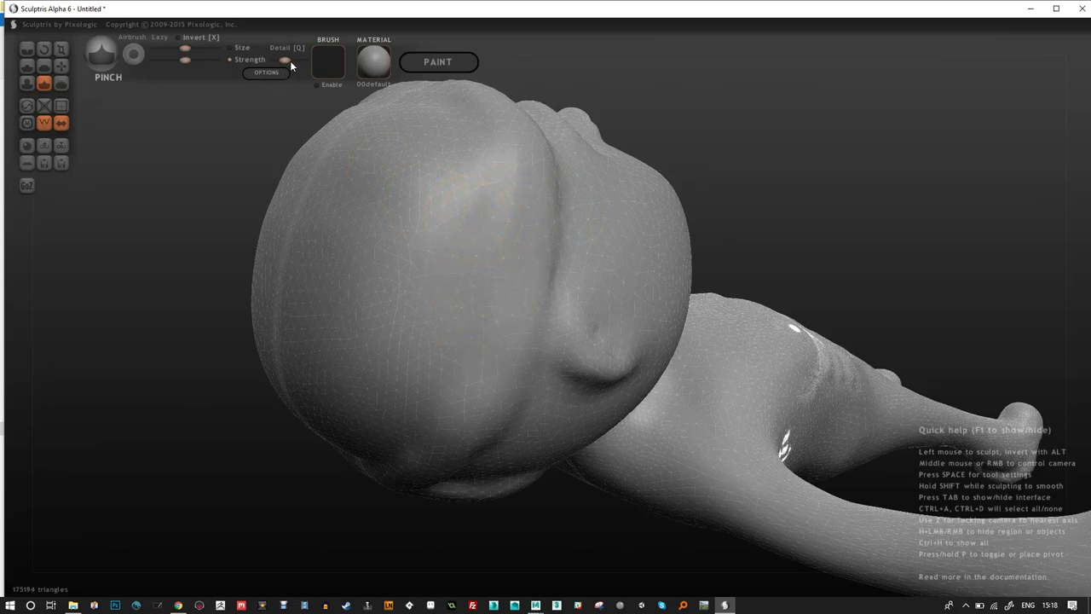
drag(538, 227, 508, 238)
mouse_move(500, 288)
mouse_down()
mouse_move(494, 309)
mouse_move(450, 341)
mouse_up()
key(e)
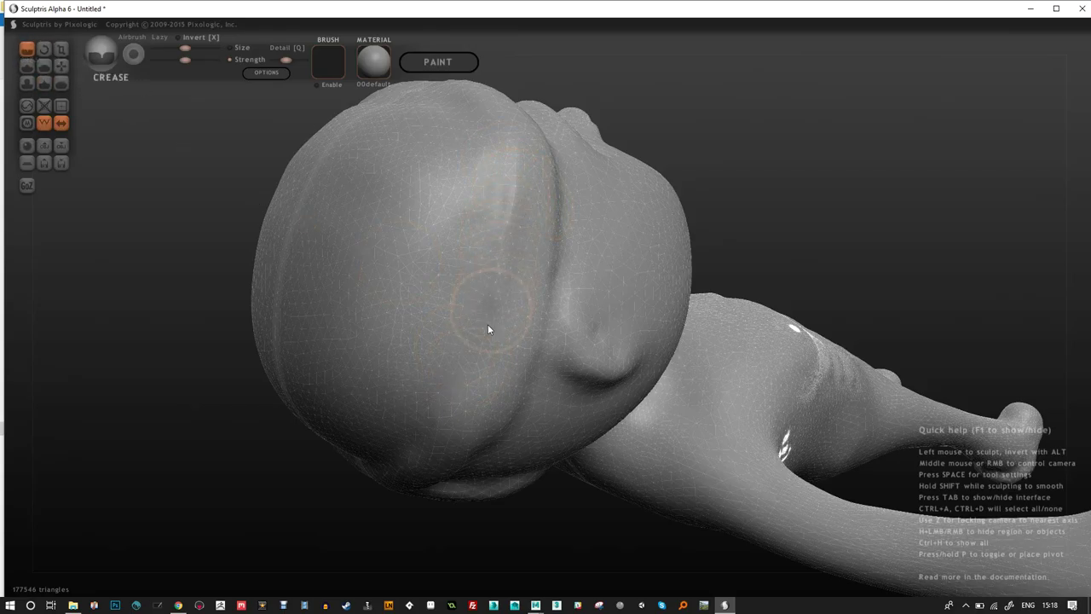
drag(457, 404, 469, 413)
Hide the mesh wireframe and switch back to rotating the whole object.
click(44, 123)
mouse_move(607, 189)
middle_down()
mouse_move(722, 96)
mouse_move(583, 134)
mouse_move(658, 143)
mouse_move(531, 236)
mouse_move(526, 185)
mouse_move(485, 161)
mouse_move(646, 132)
mouse_move(774, 165)
mouse_move(767, 202)
mouse_move(620, 231)
mouse_move(793, 214)
mouse_move(820, 158)
mouse_move(847, 176)
mouse_move(667, 190)
mouse_move(528, 154)
middle_up()
click(44, 48)
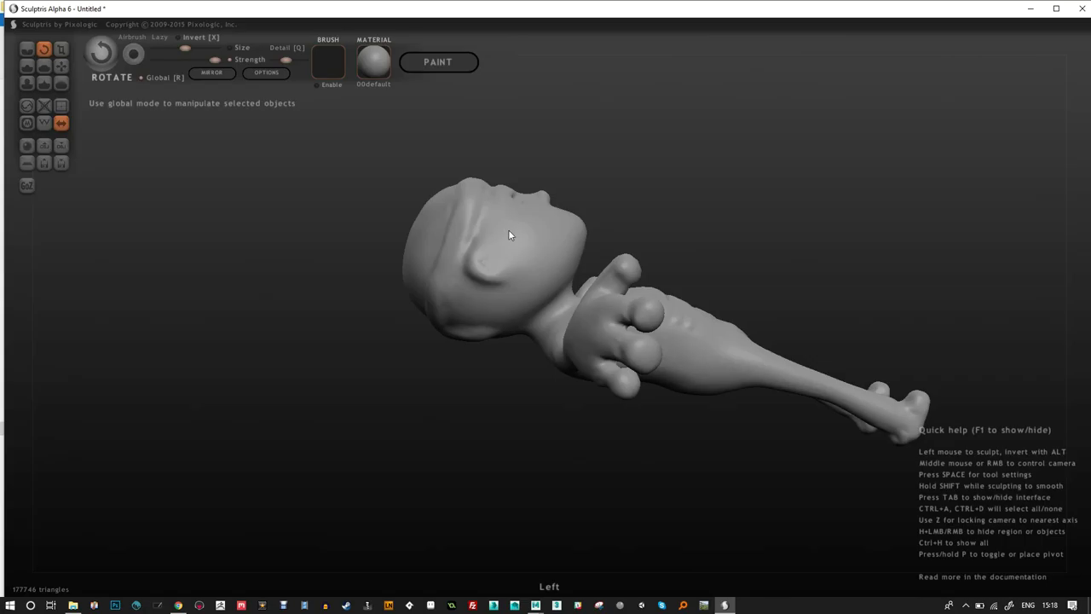
Rotate the figure back upright and undo the twisted face.
drag(496, 294, 182, 92)
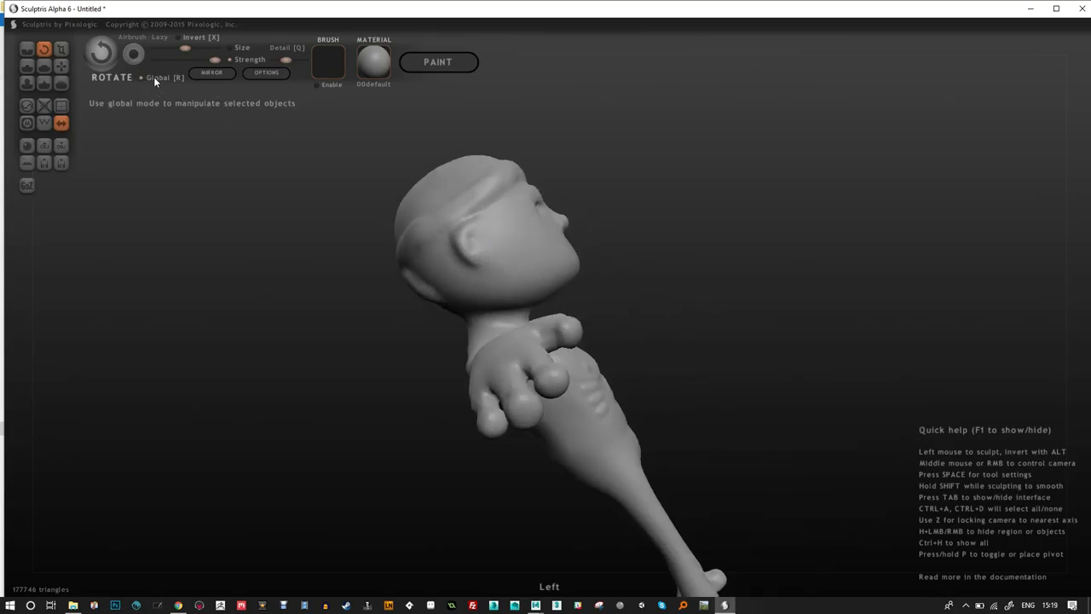
drag(547, 274, 415, 407)
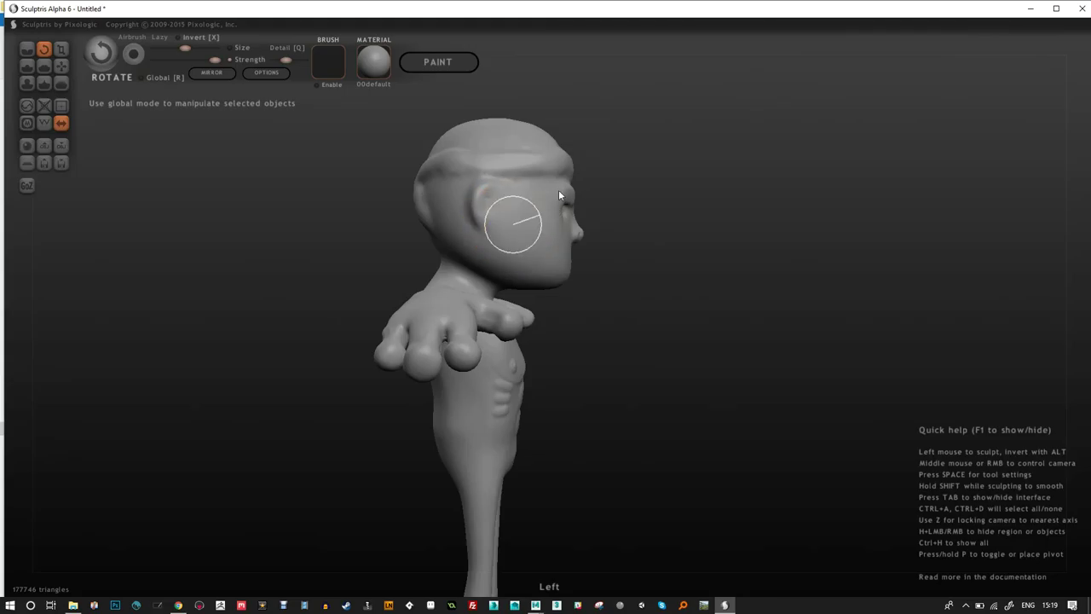
mouse_move(597, 204)
mouse_down()
mouse_move(578, 261)
mouse_move(365, 273)
mouse_move(725, 244)
mouse_move(689, 199)
mouse_move(680, 121)
mouse_move(711, 125)
mouse_move(714, 236)
mouse_move(721, 212)
mouse_move(724, 221)
mouse_up()
key(ctrl+z)
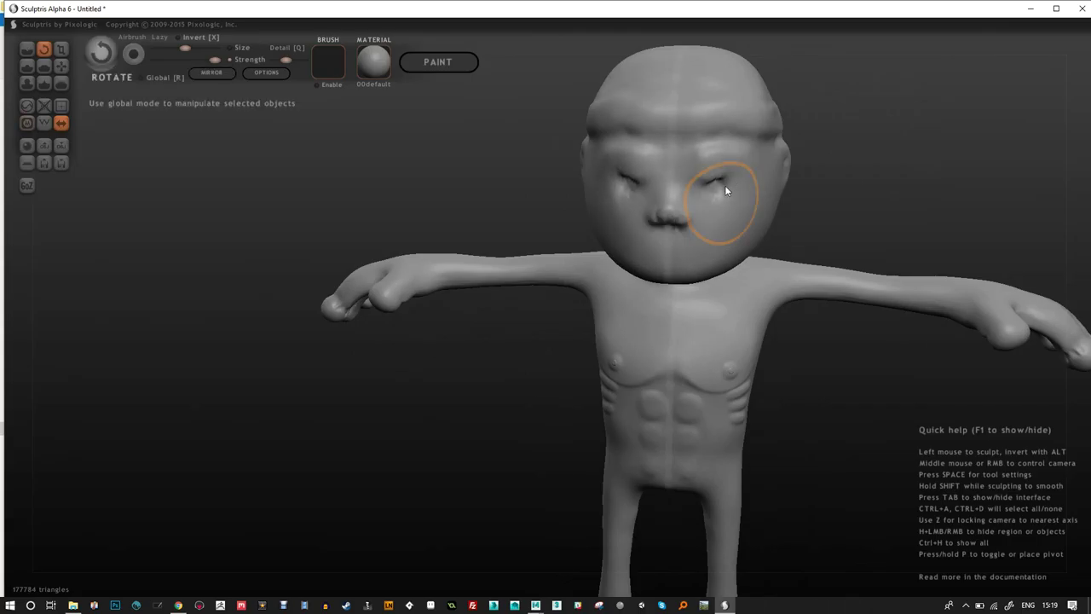
Try an ear reshape and a nipple smoothing, undoing both.
mouse_move(722, 182)
mouse_down()
mouse_move(734, 144)
mouse_move(756, 198)
mouse_move(740, 134)
mouse_move(757, 190)
mouse_move(757, 146)
mouse_up()
mouse_move(756, 145)
right_down()
mouse_move(587, 185)
mouse_move(599, 241)
mouse_move(618, 205)
right_up()
mouse_move(625, 195)
mouse_down()
mouse_move(621, 178)
mouse_move(591, 202)
mouse_move(604, 224)
mouse_move(646, 205)
mouse_up()
key(ctrl+z)
mouse_move(621, 236)
right_down()
mouse_move(616, 308)
mouse_move(700, 291)
right_up()
scroll(541, 392, up, 5)
mouse_move(480, 341)
mouse_down()
mouse_move(421, 393)
mouse_move(479, 373)
mouse_up()
key(ctrl+z)
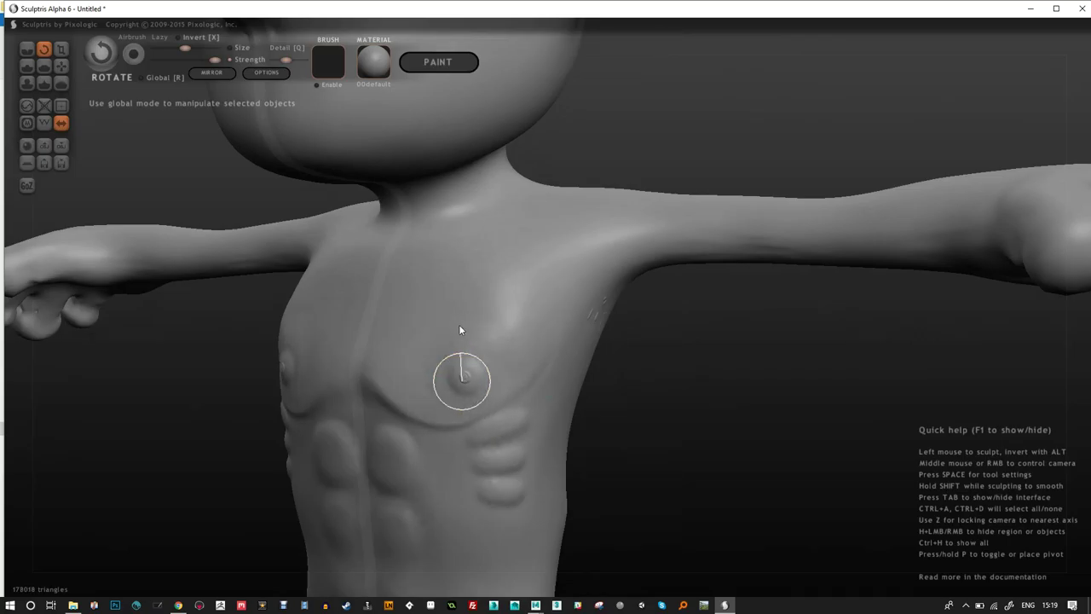
Lock the camera to a straight front view, nudge the figure left, and open Export.
scroll(690, 431, down, 5)
right_drag(631, 330, 668, 335)
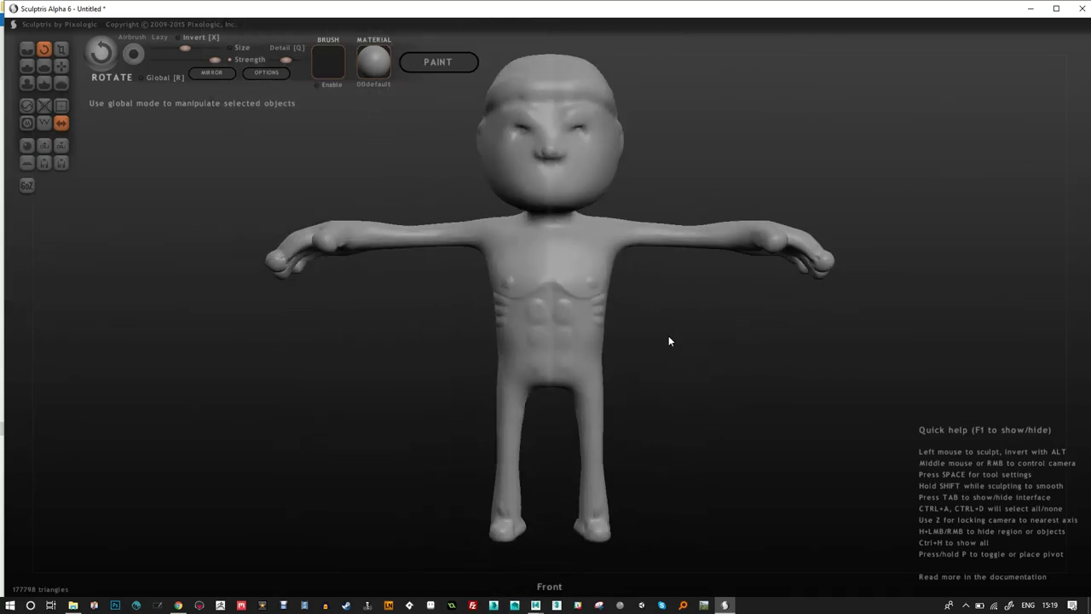
alt+right_drag(649, 197, 615, 204)
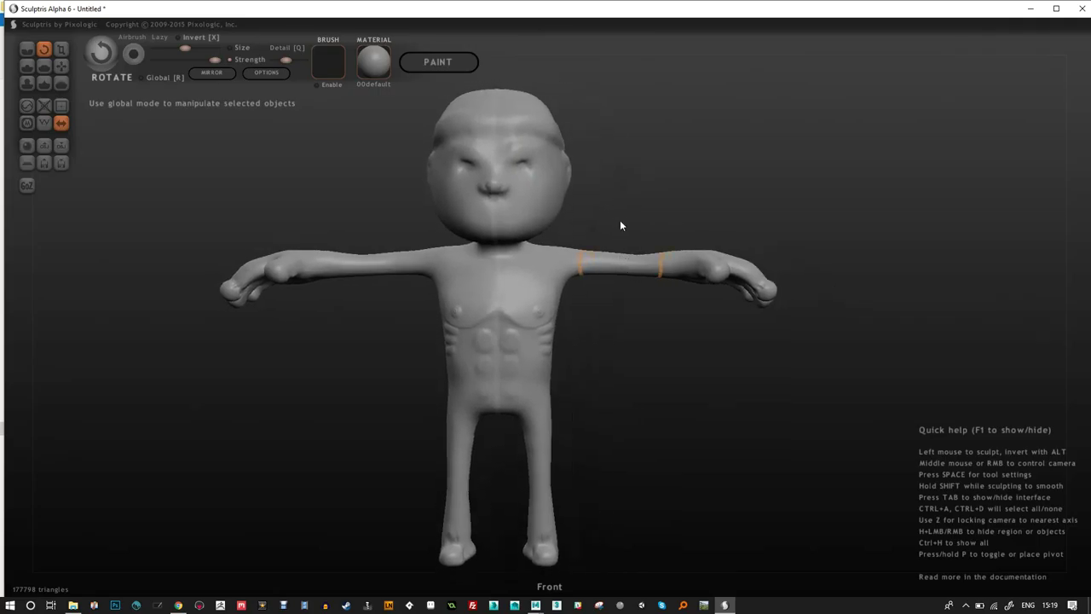
click(64, 149)
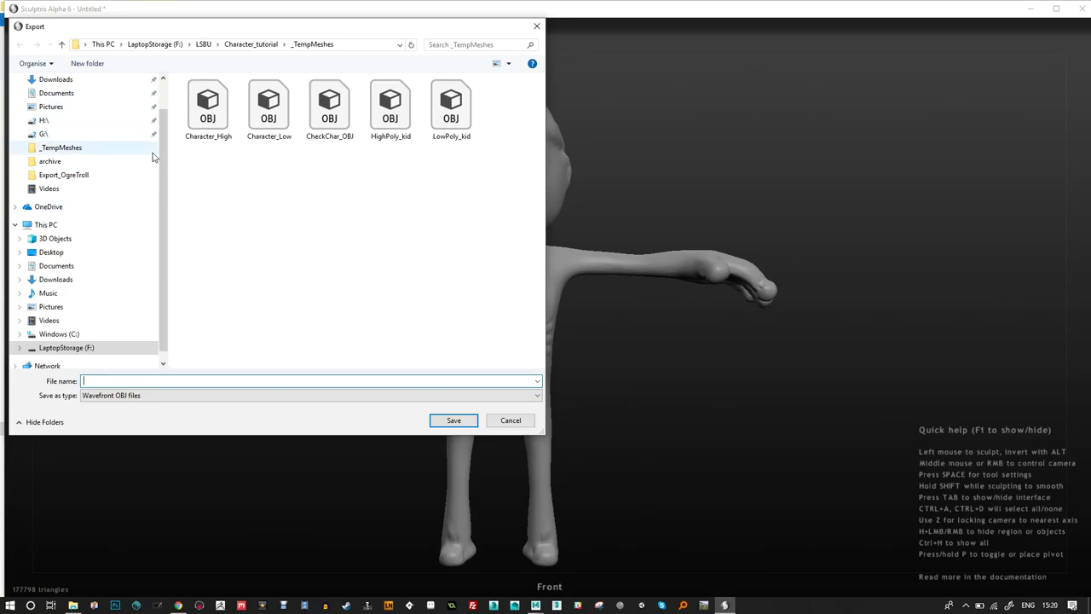
Save the OBJ to the Desktop as punkKarateBoy_High, fixing the typo in the name.
scroll(102, 136, up, 1)
click(49, 103)
click(130, 381)
text(puckKarateBoy)
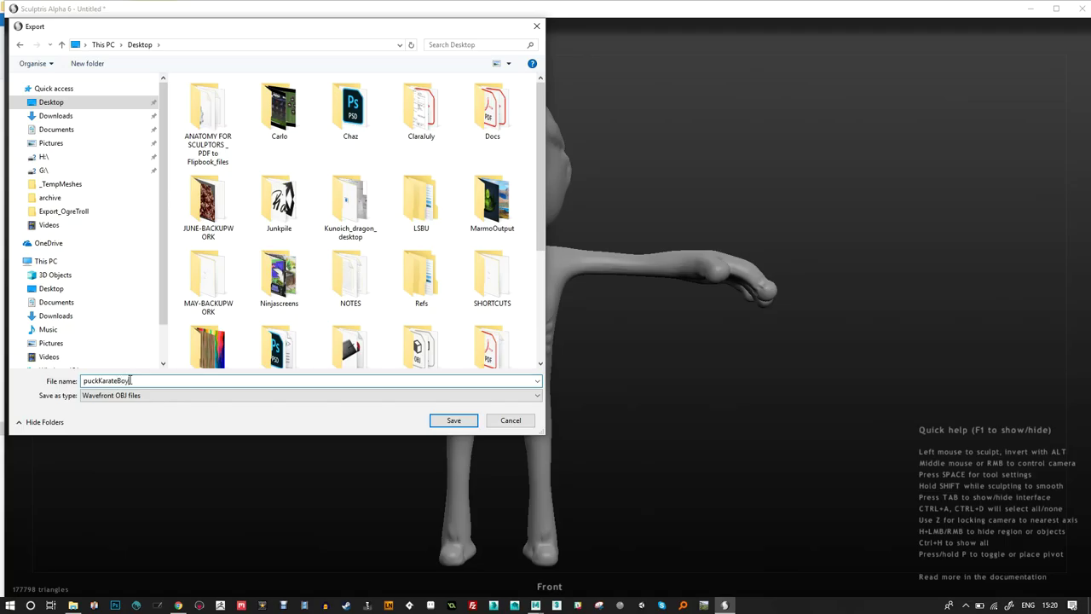
text(_High)
key(Left)
key(Left)
key(BackSpace)
text(n)
key(Return)
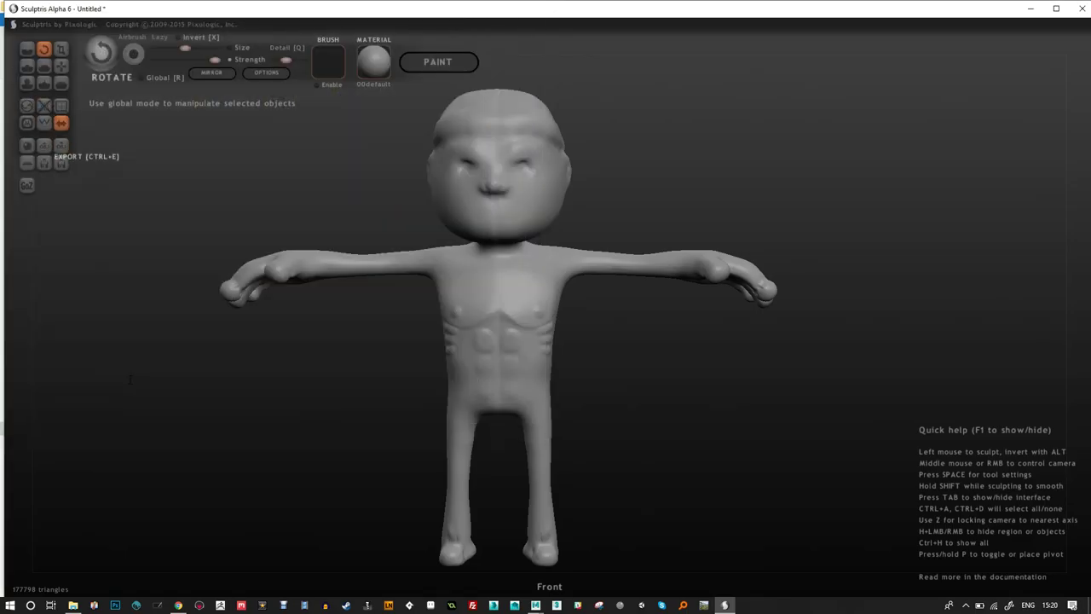
Apply Reduce Selected eight times, taking the mesh from 177798 to 72906 triangles.
click(43, 110)
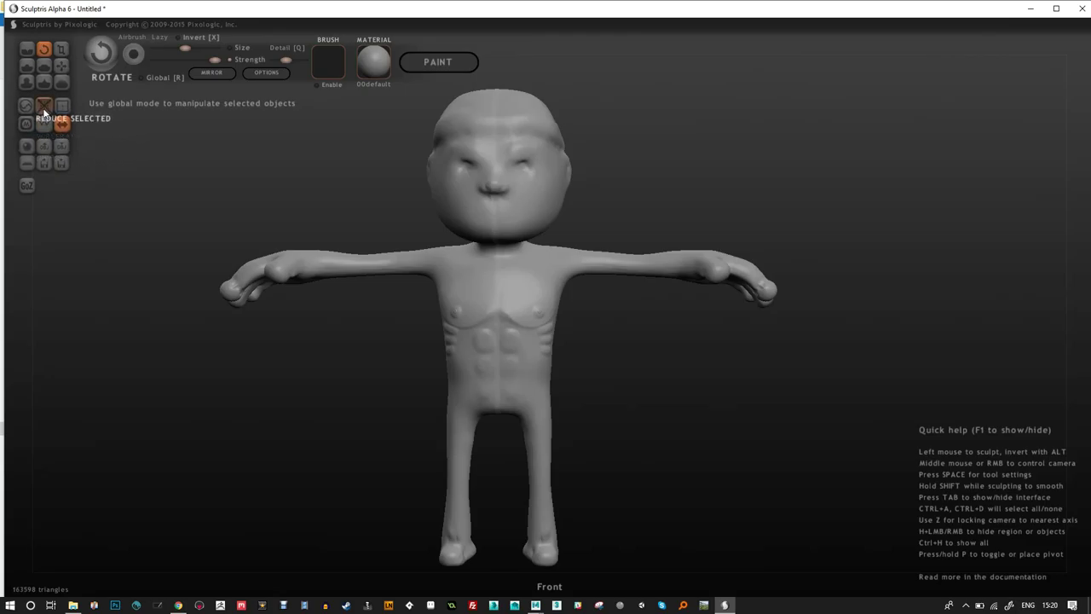
click(44, 109)
click(45, 107)
click(45, 109)
click(45, 110)
click(45, 111)
click(45, 110)
click(43, 107)
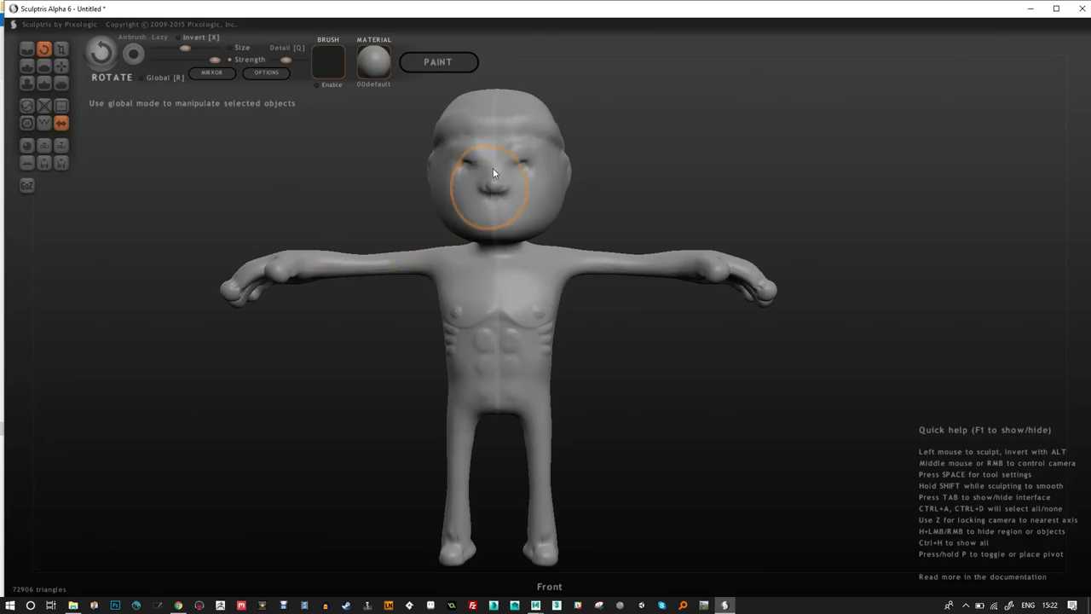
Apply Reduce Selected eight more times until the counter reads 23960 triangles.
click(45, 106)
click(45, 105)
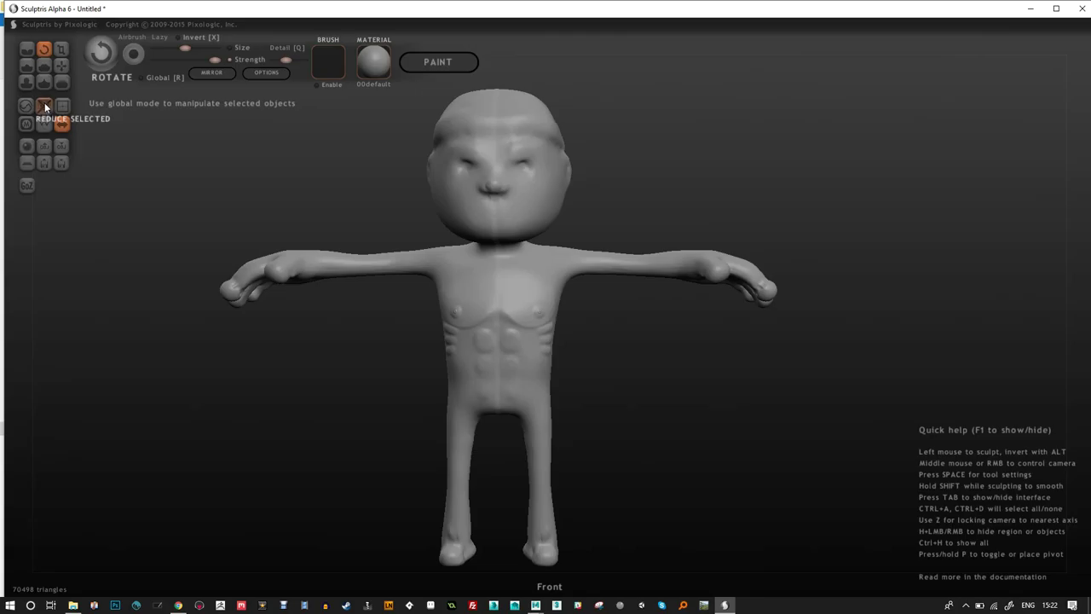
click(44, 103)
click(43, 101)
click(43, 101)
click(43, 101)
click(42, 100)
click(43, 100)
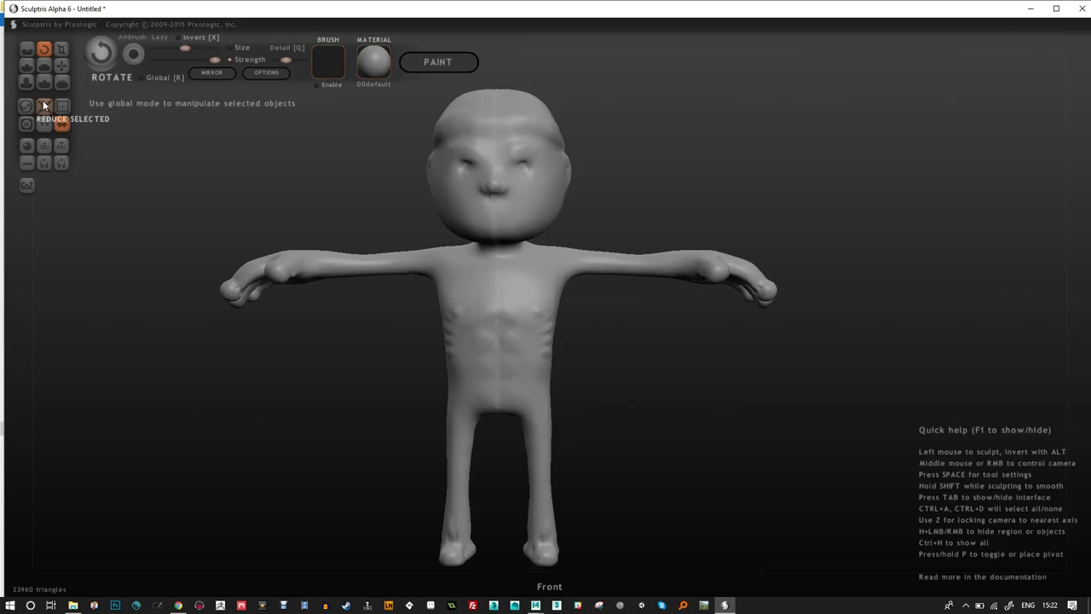
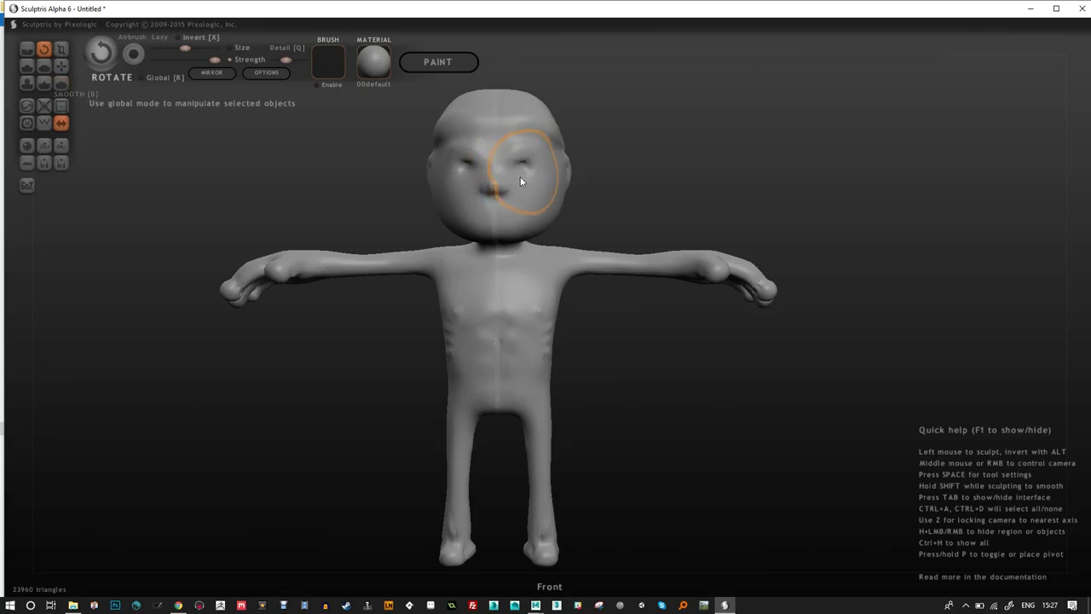
Reduce the sculpt's triangle count and export it as punkKarateBoy_Dec.obj, renamed from punkKarateBoy_High.
click(44, 104)
click(62, 146)
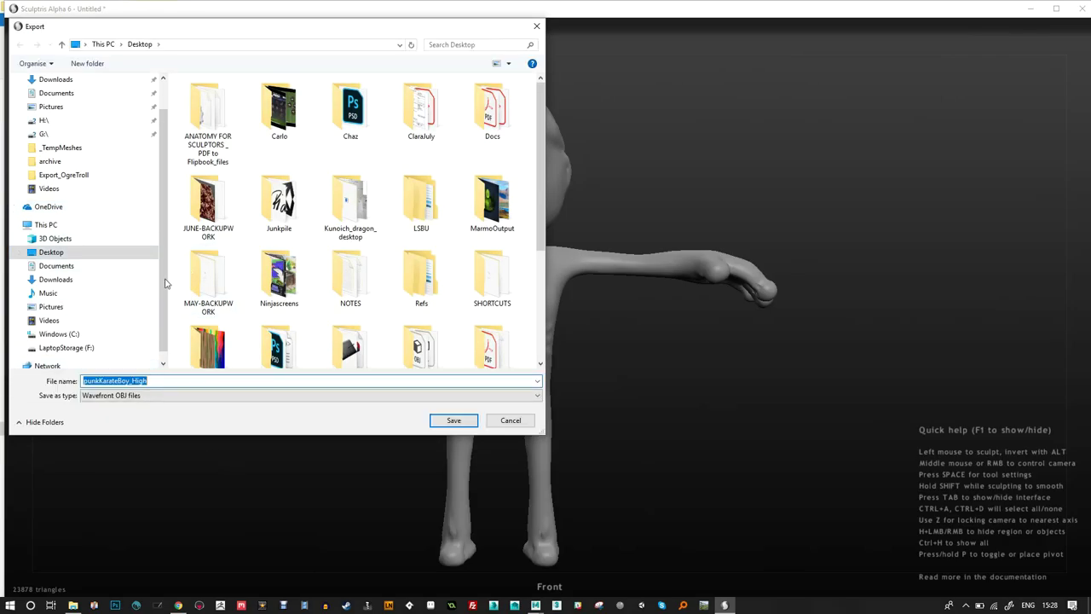
click(130, 381)
drag(132, 381, 151, 381)
text(Dec)
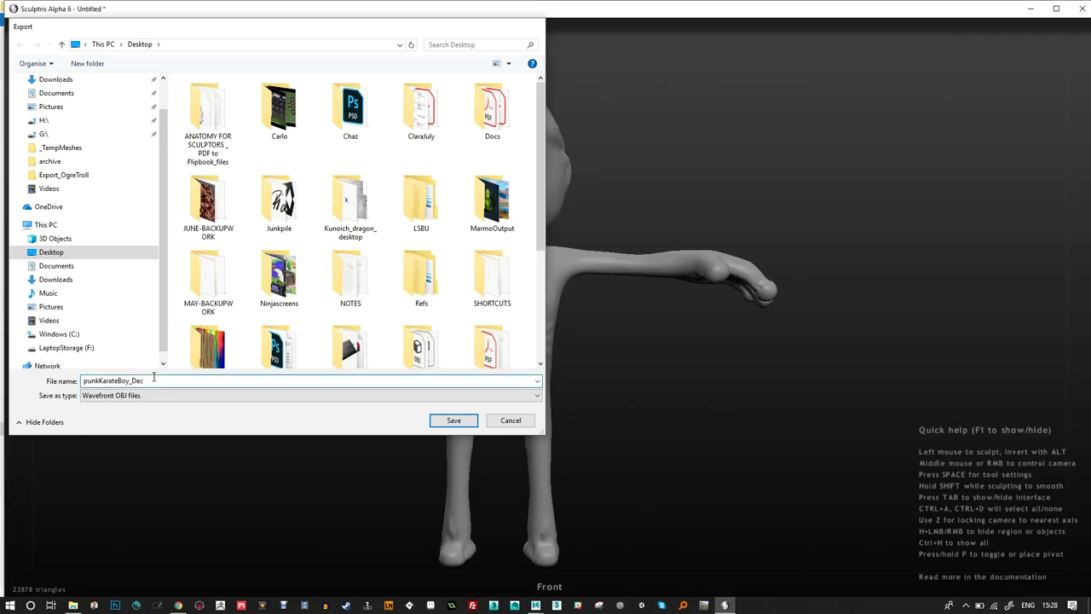
key(Return)
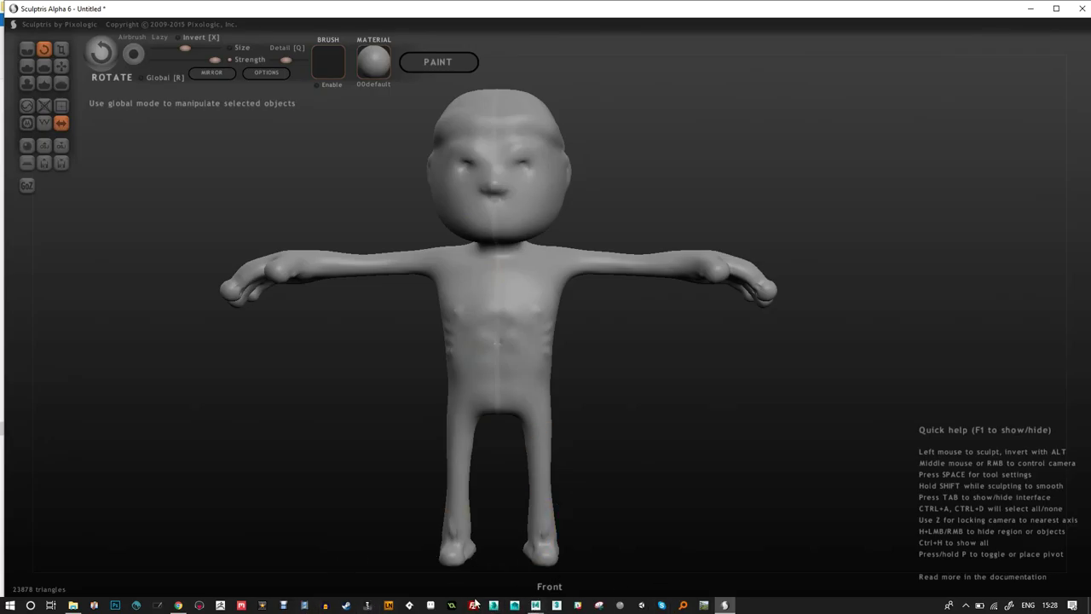
click(136, 605)
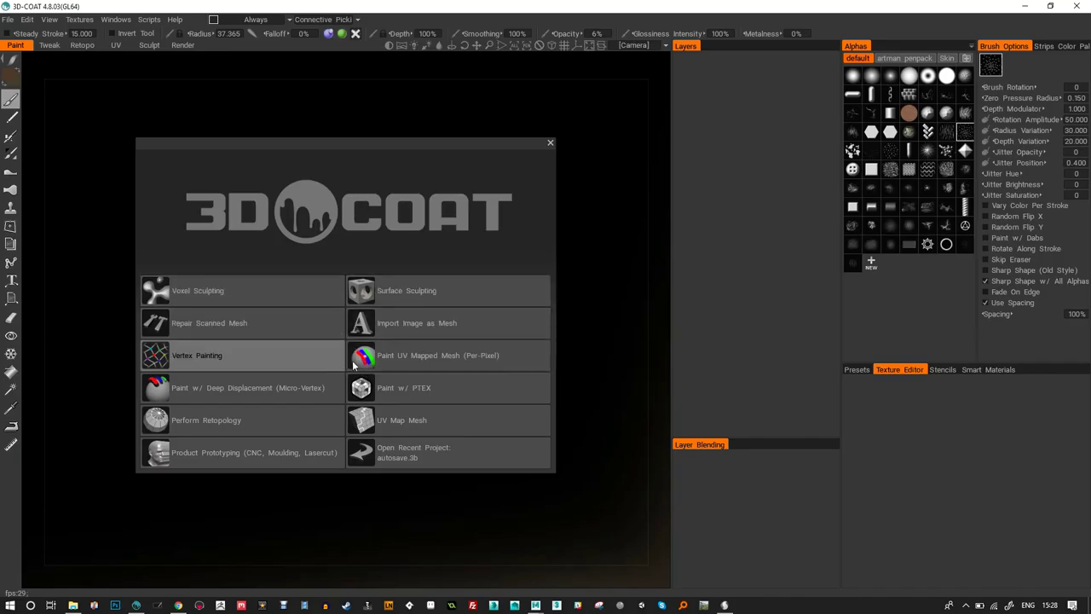
Review 3D-Coat's start-up options such as Perform Retopology and Paint w/ PTEX.
mouse_move(365, 359)
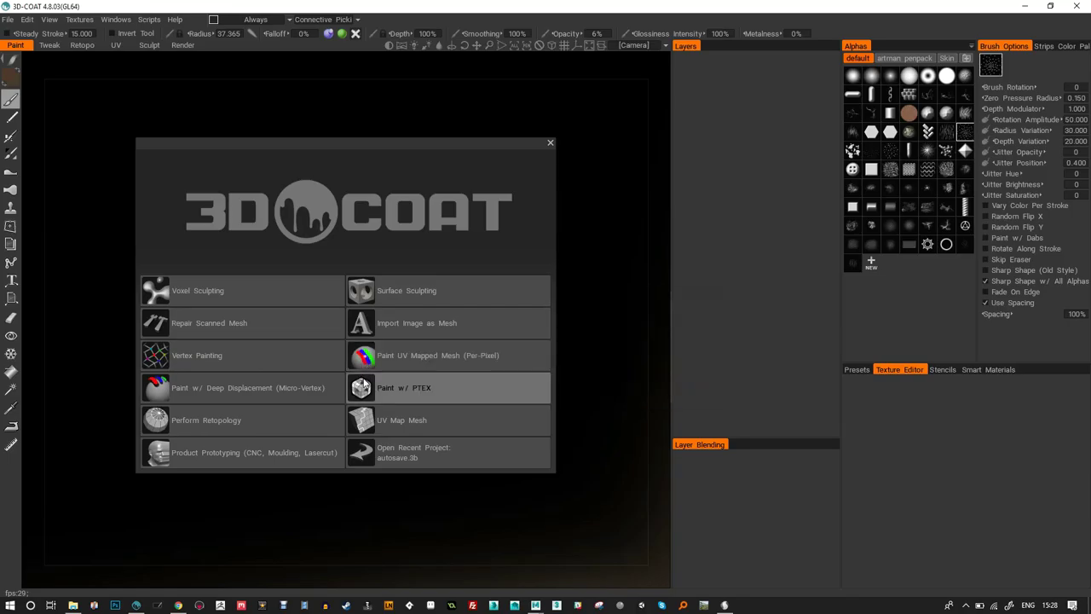
mouse_move(362, 387)
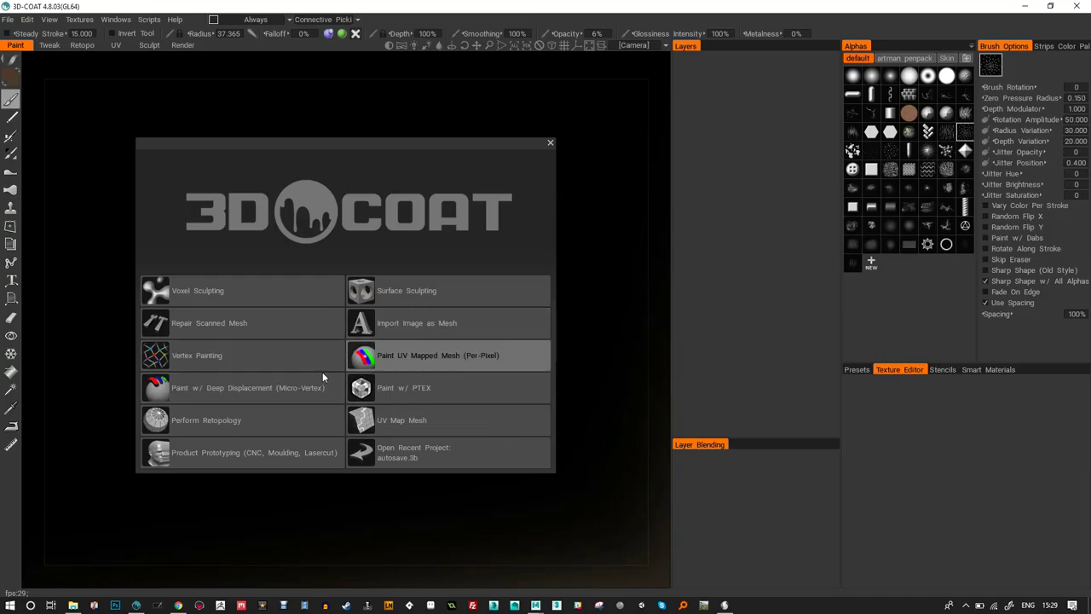
Start a retopology session using Desktop's punkKarateBoy_Dec.obj as the reference mesh.
click(172, 419)
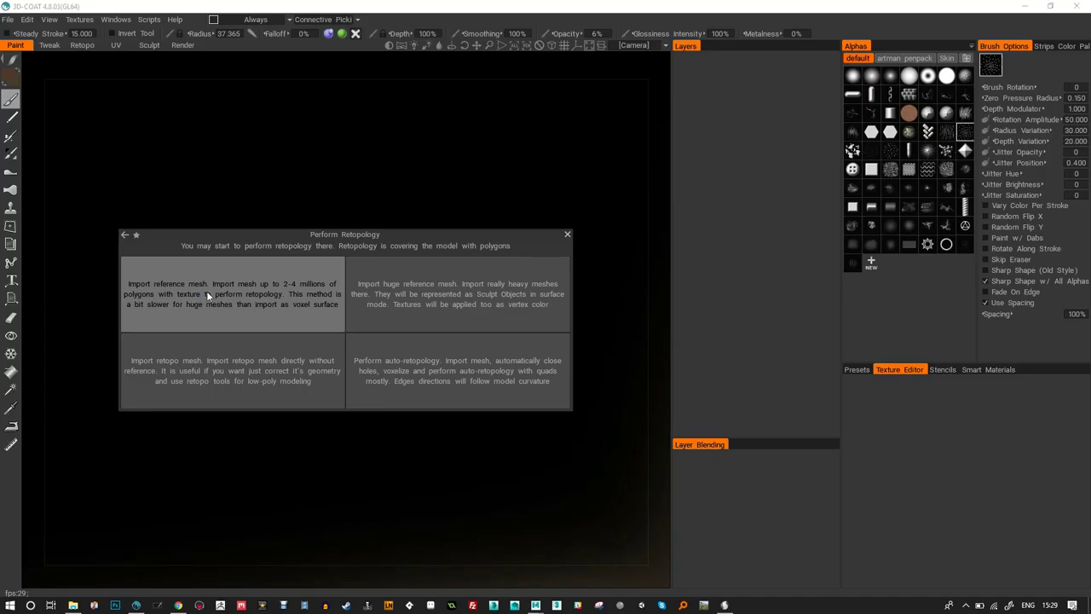
click(206, 291)
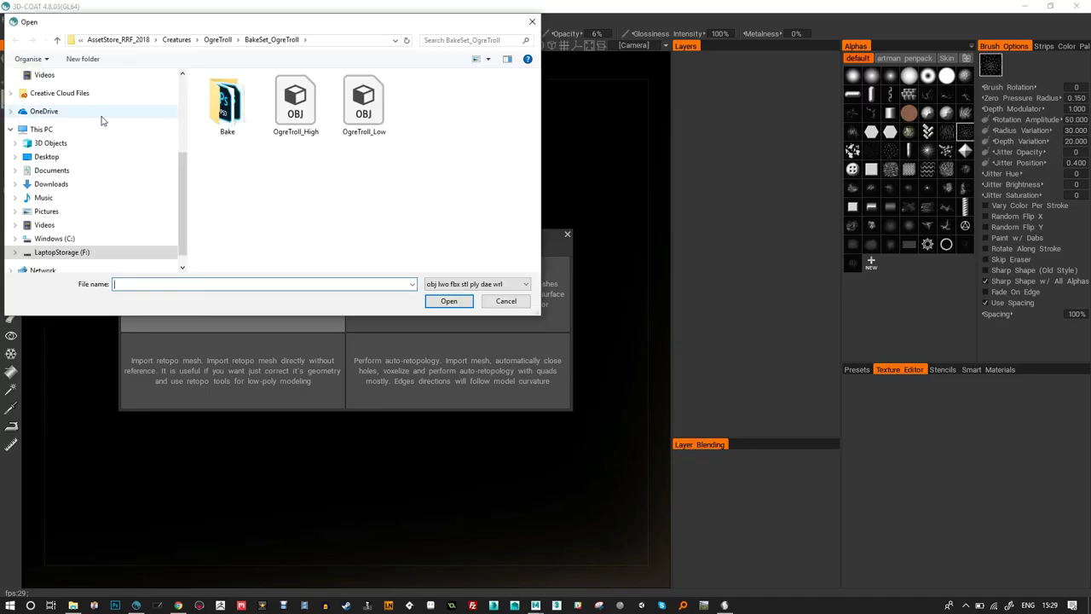
drag(184, 159, 191, 88)
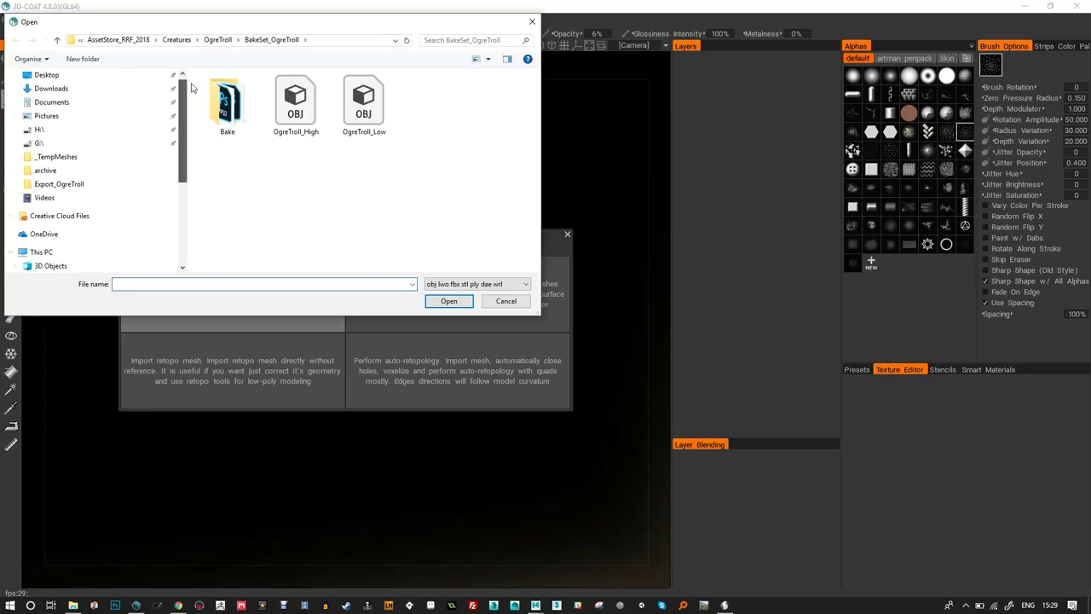
click(78, 77)
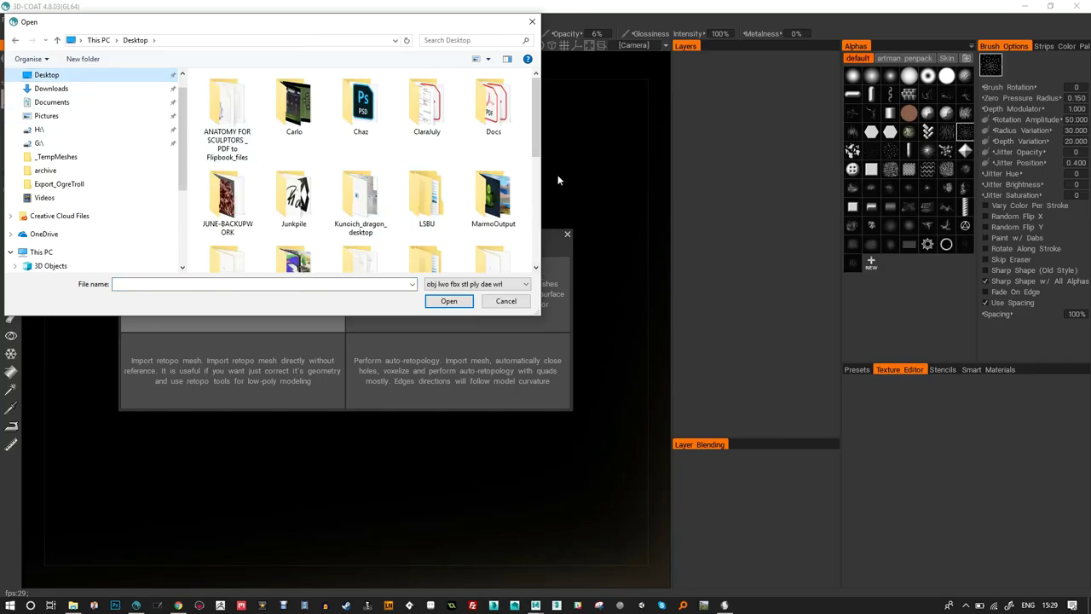
drag(537, 128, 530, 220)
click(510, 169)
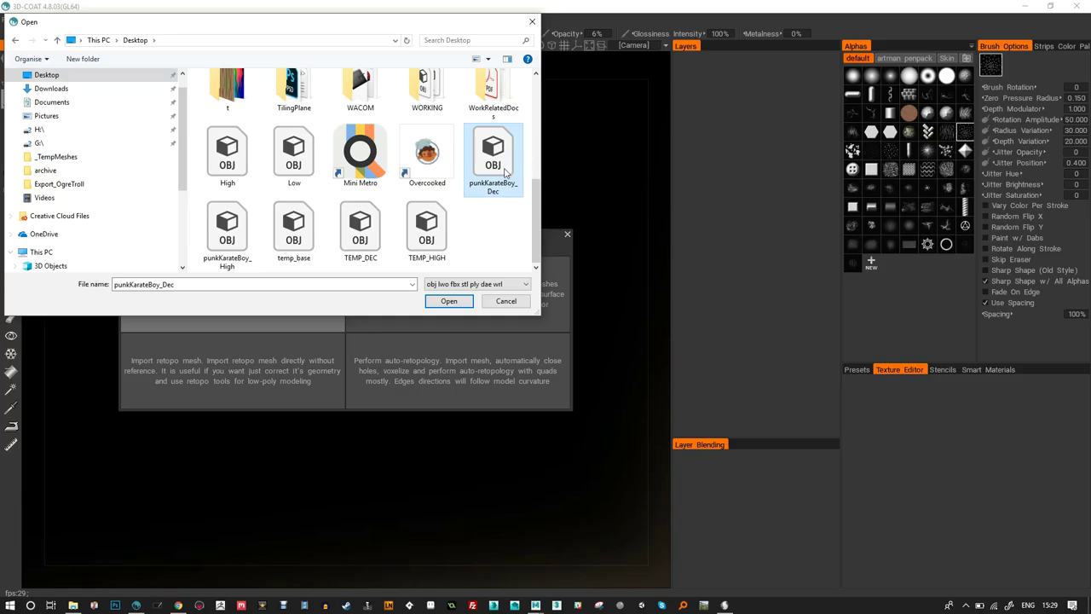
double_click(502, 173)
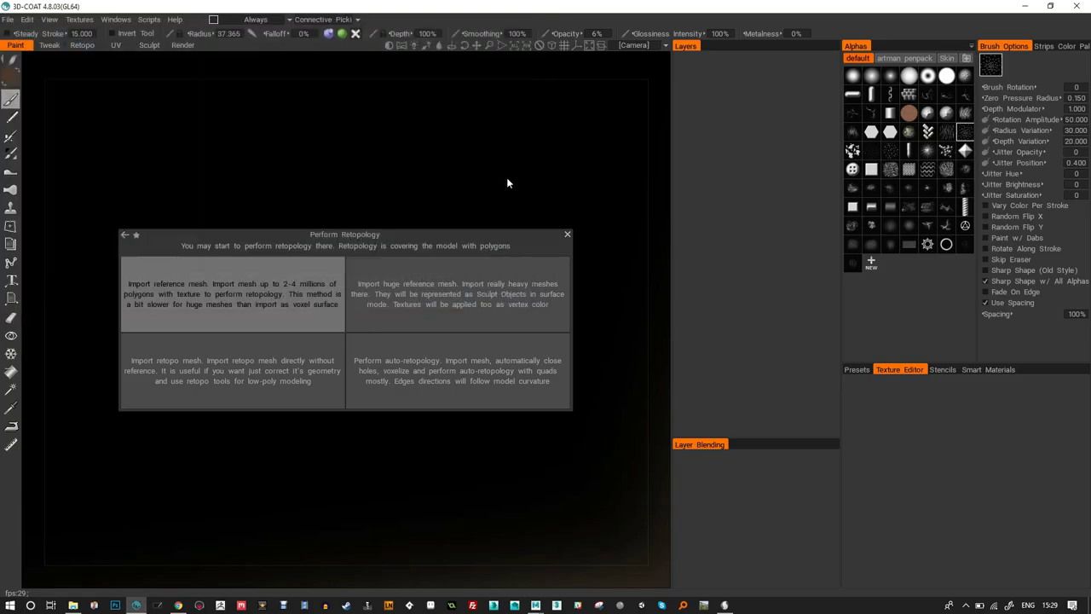
mouse_move(501, 188)
right_down()
mouse_move(611, 173)
mouse_move(518, 185)
mouse_move(473, 327)
right_up()
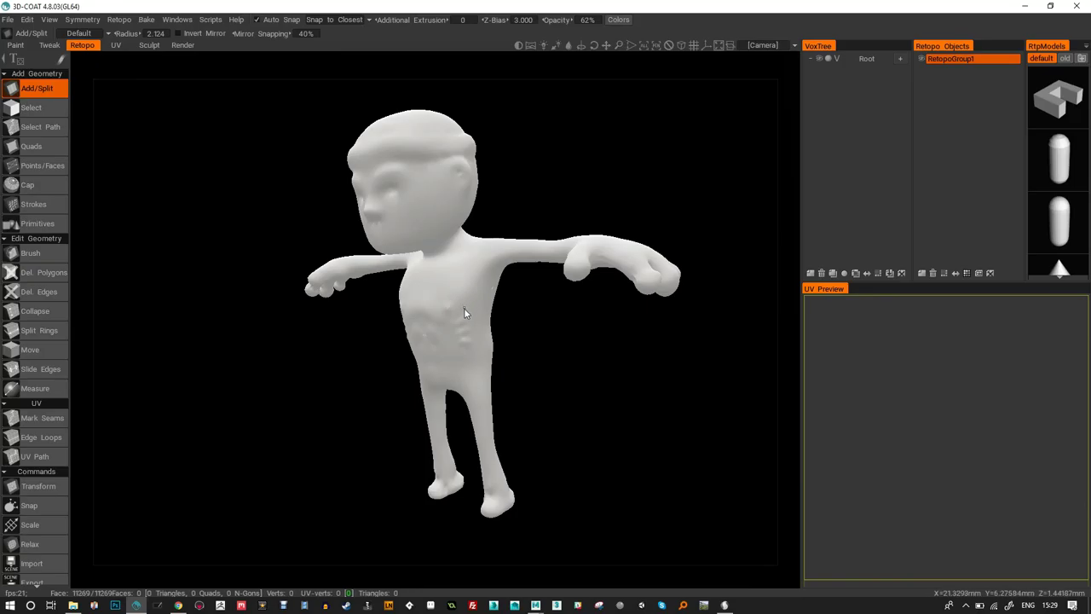
Show the punkKarateBoy_Dec character in the orthographic front view, framed by zooming.
mouse_move(474, 308)
right_down()
mouse_move(568, 318)
mouse_move(596, 334)
mouse_move(538, 361)
mouse_move(401, 310)
mouse_move(434, 358)
mouse_move(556, 266)
mouse_move(502, 344)
mouse_move(604, 241)
mouse_move(623, 165)
mouse_move(716, 60)
right_up()
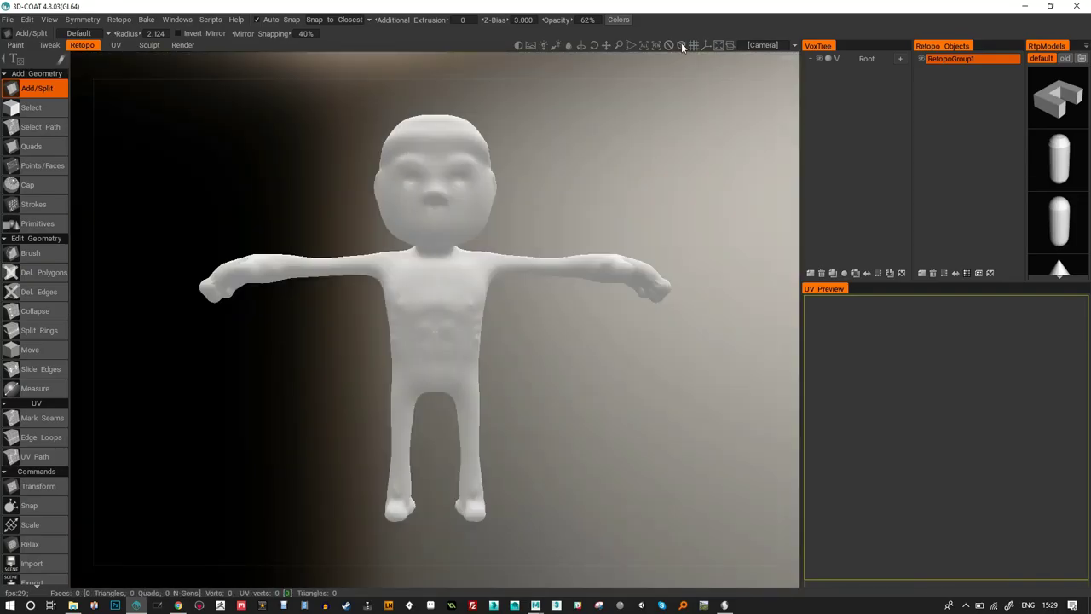
click(681, 44)
scroll(631, 255, down, 2)
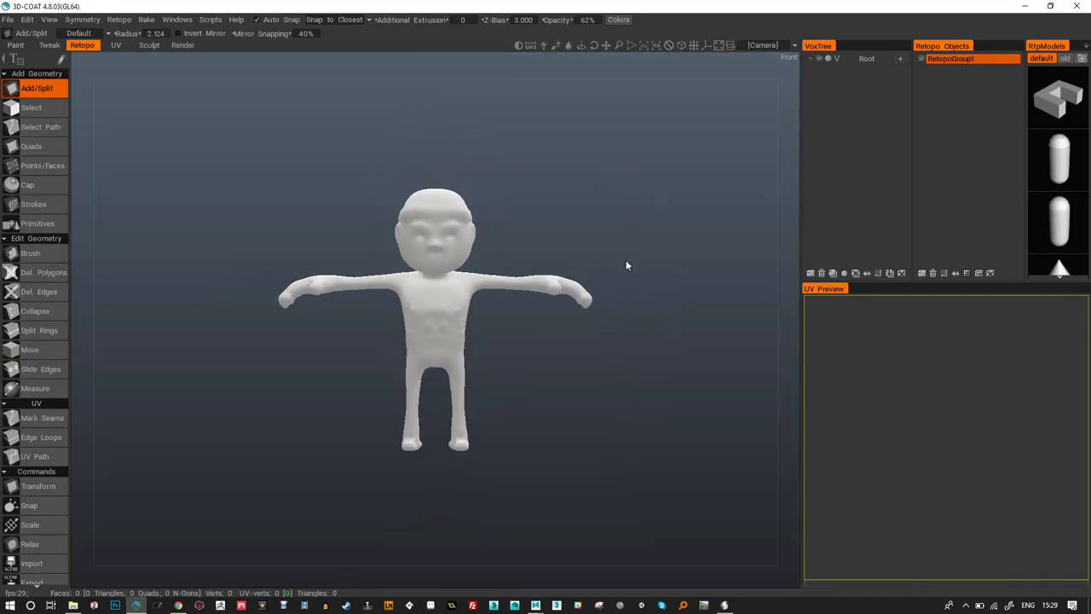
scroll(539, 289, up, 5)
scroll(580, 240, down, 3)
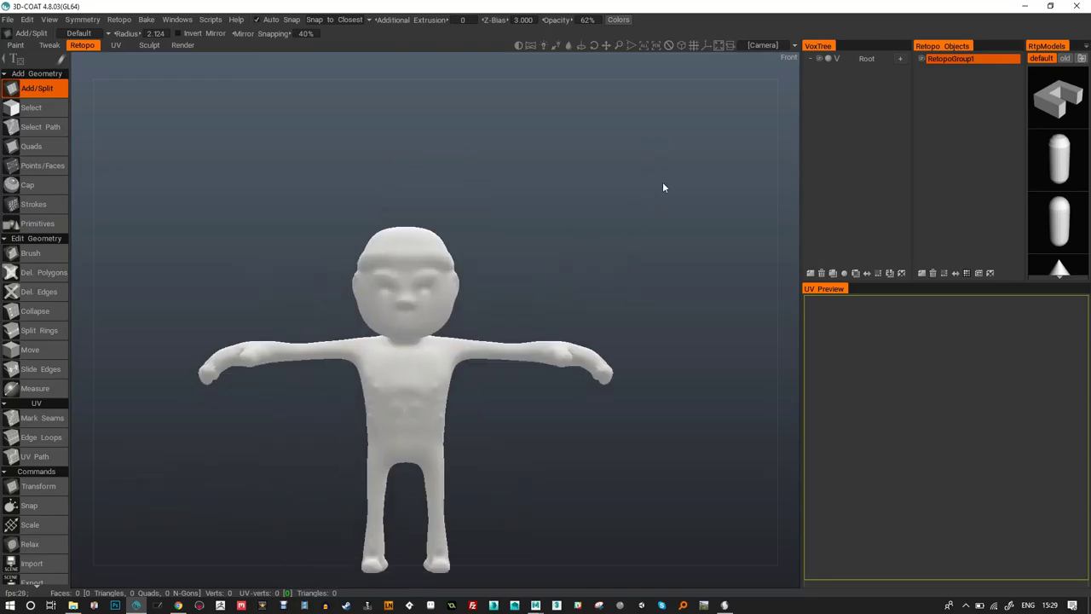
scroll(555, 250, up, 5)
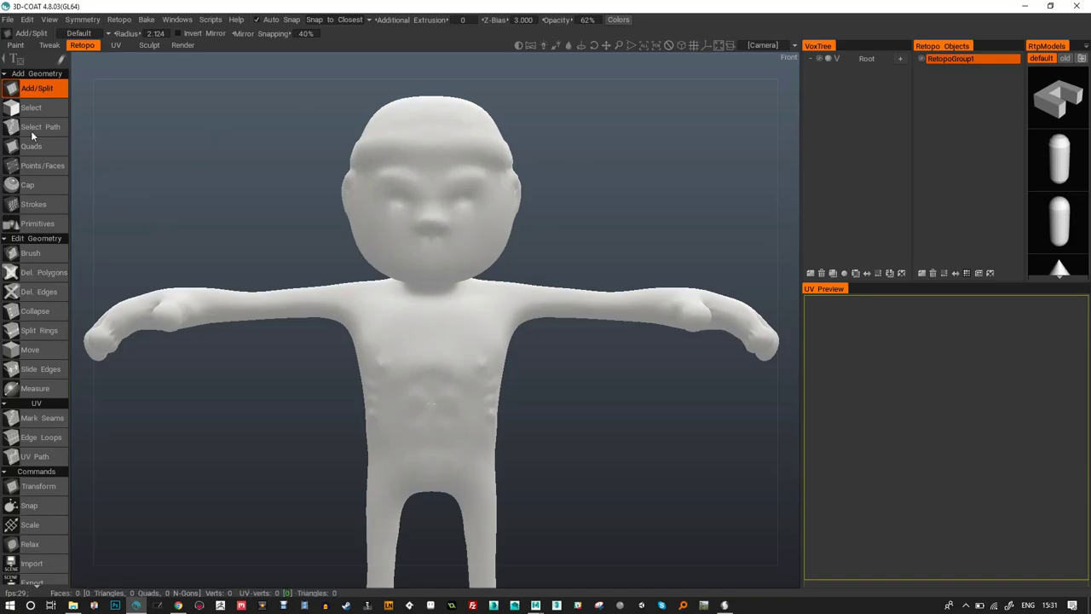
With Points/Faces, place four vertices on the upper chest and make them a quad.
click(45, 164)
click(429, 311)
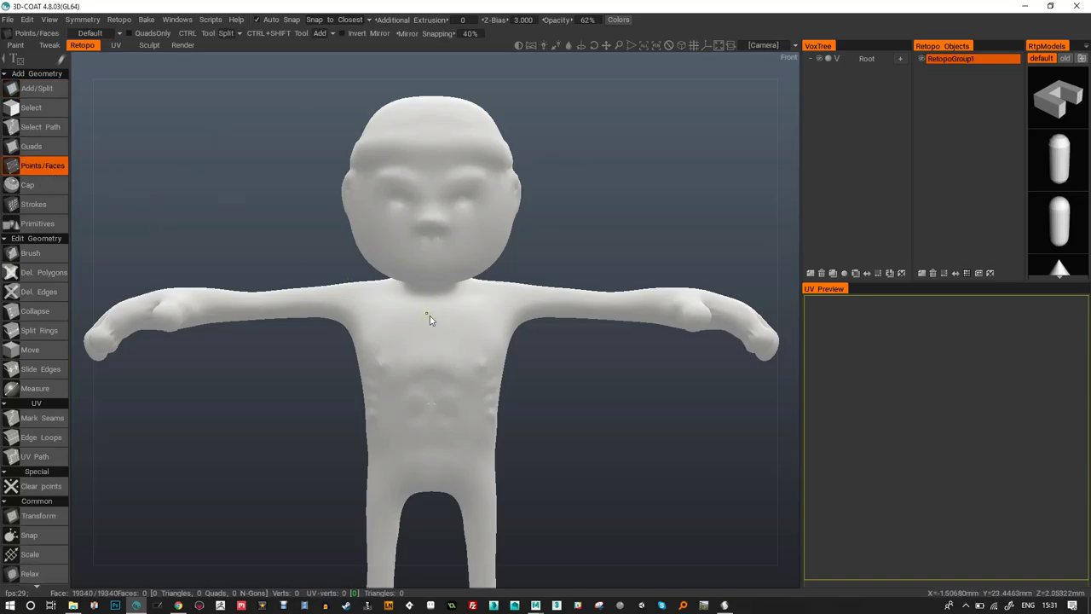
click(430, 365)
click(481, 313)
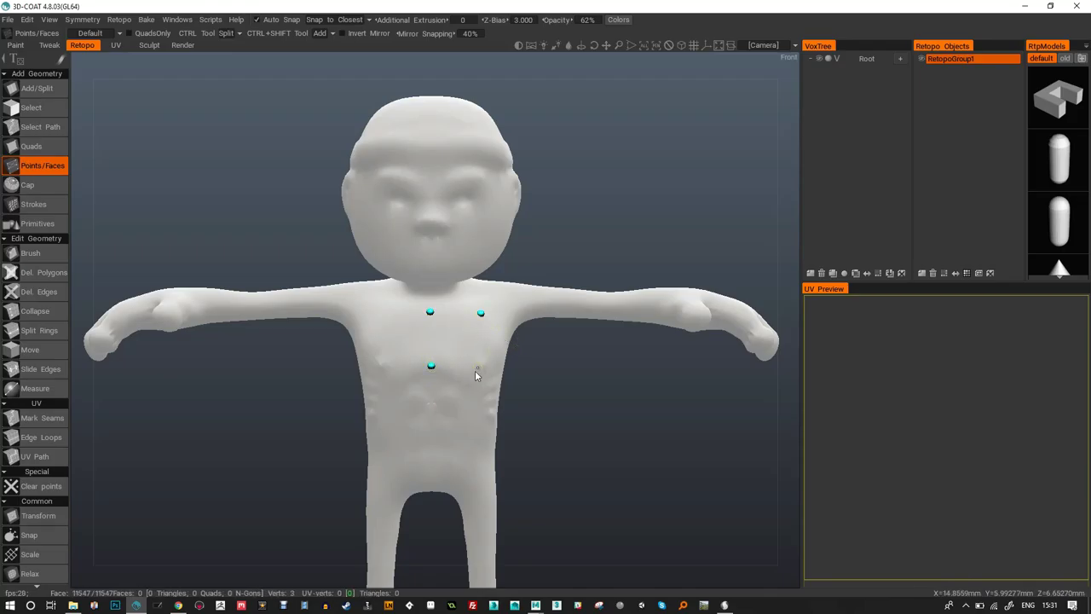
click(477, 371)
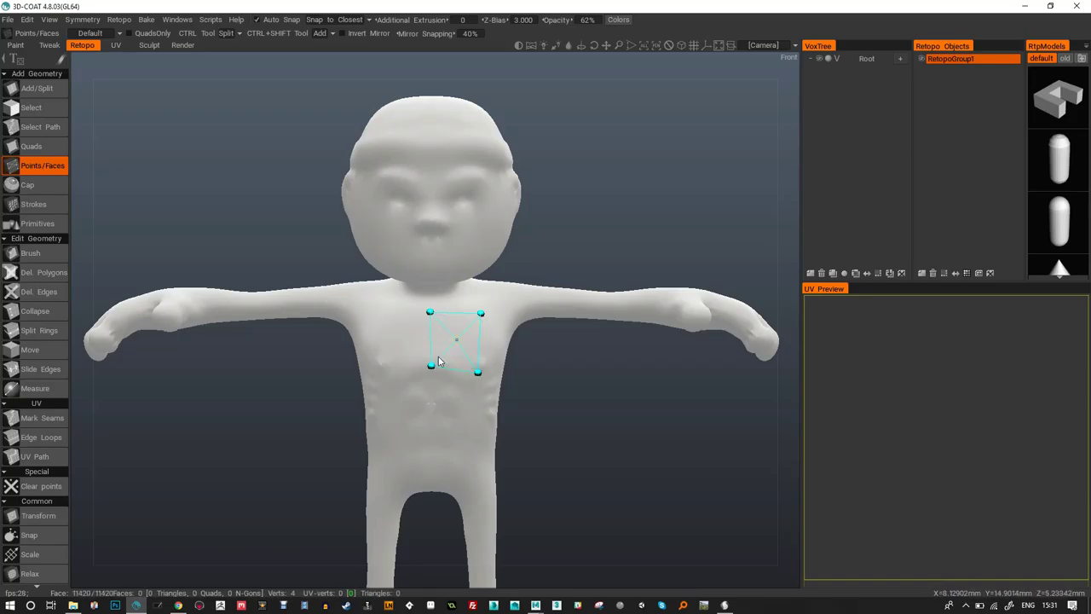
click(455, 341)
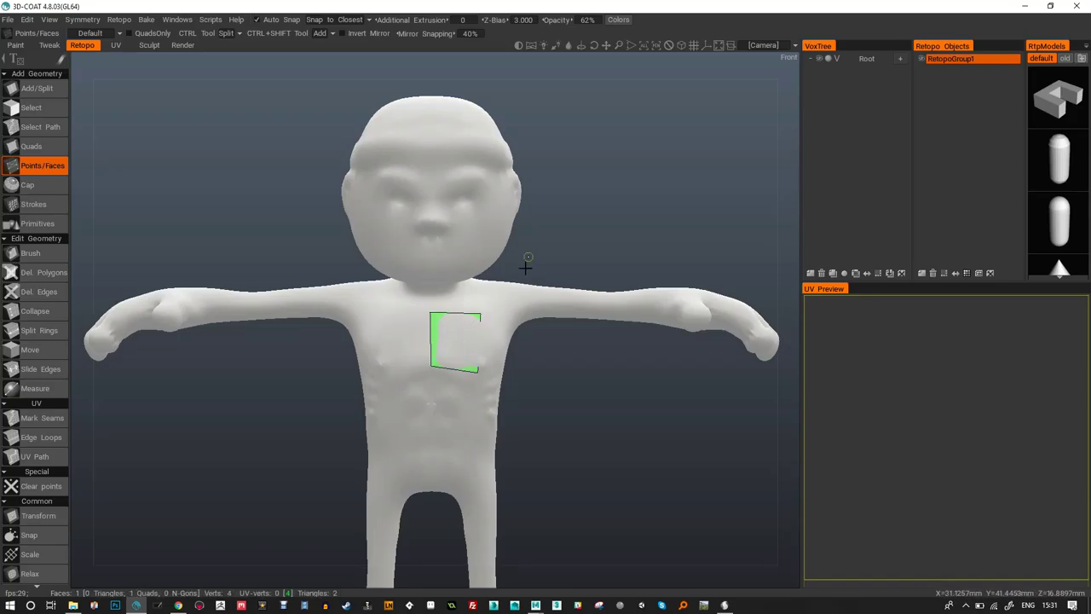
Raise the Z-Bias, set Additional Extrusion to 0.250, and place two more points beside the quad.
mouse_move(502, 21)
mouse_down()
mouse_move(559, 33)
mouse_move(504, 37)
mouse_move(552, 43)
mouse_move(480, 19)
mouse_up()
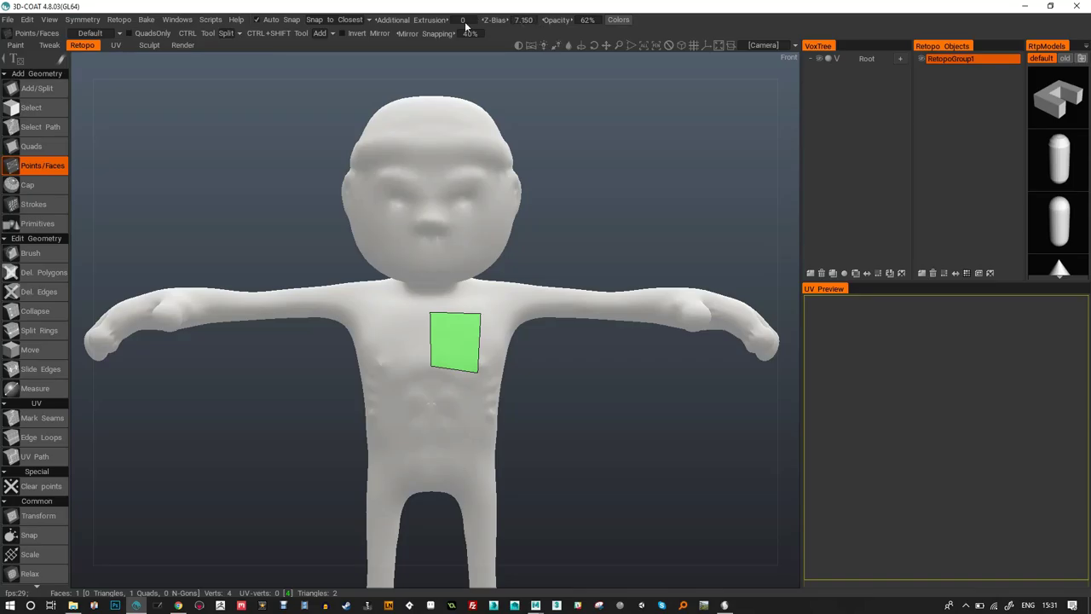
drag(528, 127, 531, 45)
shift+drag(555, 105, 636, 136)
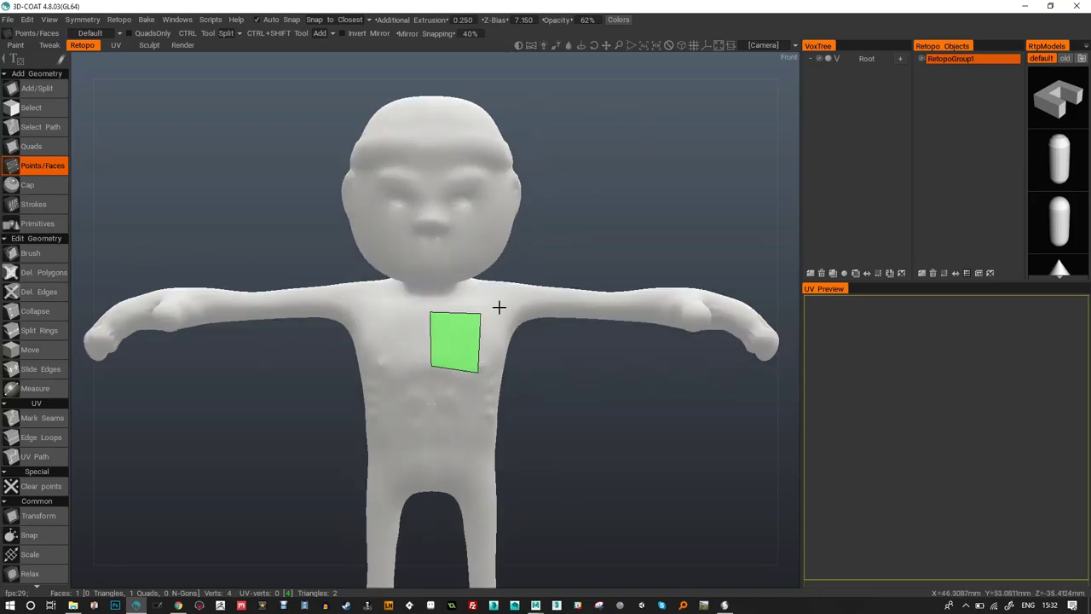
right_drag(499, 306, 568, 389)
drag(568, 390, 520, 317)
right_drag(521, 316, 519, 332)
drag(519, 331, 525, 355)
click(517, 289)
click(469, 348)
Turn the new points into a quad and add two more quads along the torso.
click(468, 284)
middle_drag(346, 309, 557, 281)
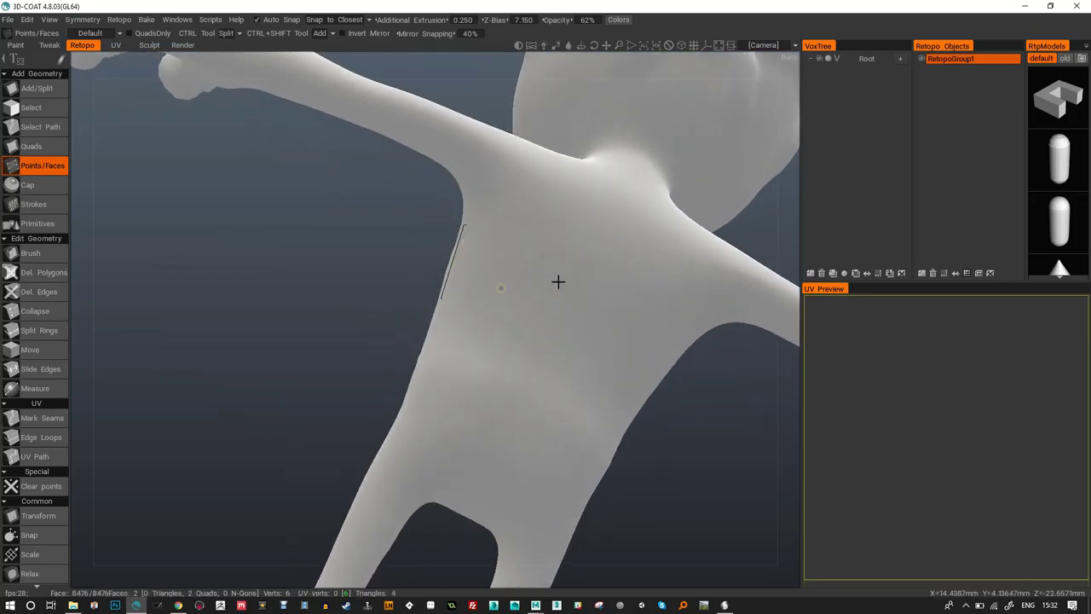
middle_drag(444, 279, 499, 272)
click(499, 273)
middle_drag(512, 324, 586, 267)
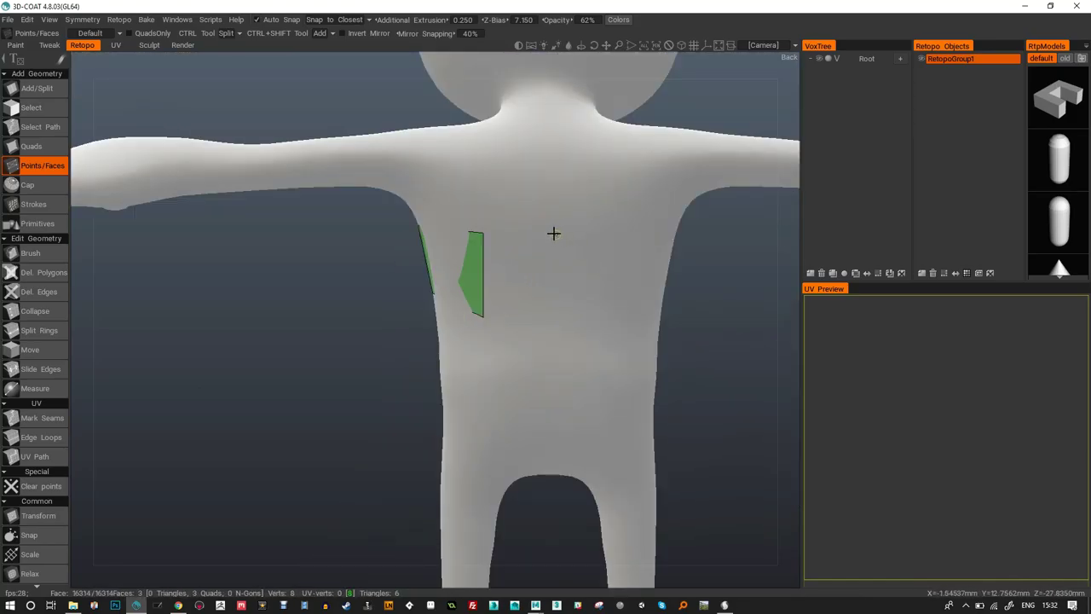
click(554, 319)
click(531, 278)
Add retopology quads reaching toward the shoulder and upper arm.
middle_drag(538, 141, 539, 235)
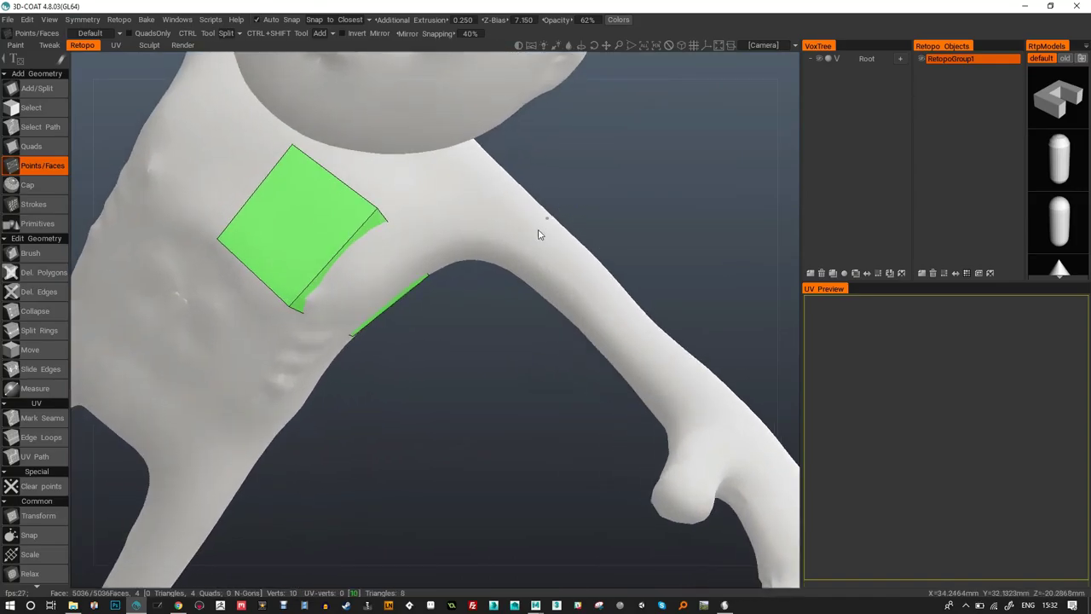
click(589, 286)
middle_drag(588, 286, 478, 238)
click(445, 274)
click(519, 331)
click(503, 280)
middle_drag(514, 290, 667, 148)
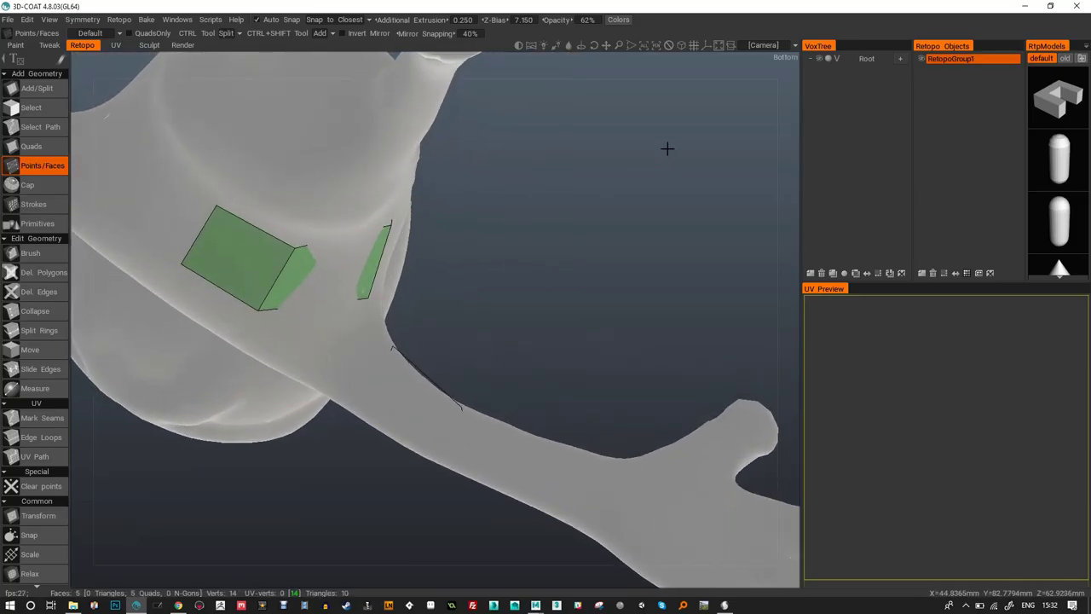
click(437, 436)
middle_drag(424, 387, 418, 366)
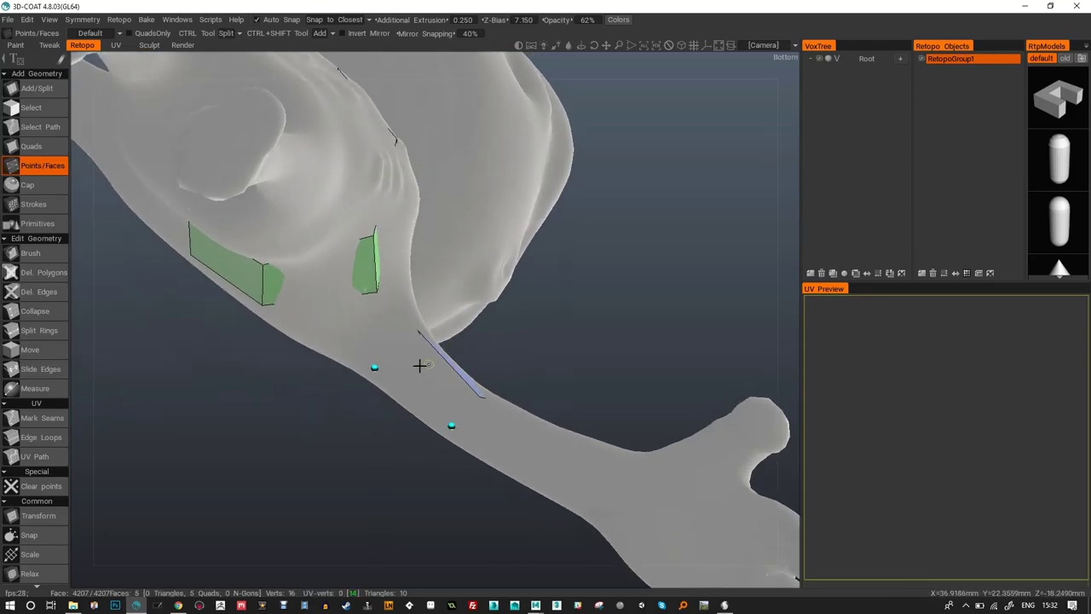
click(433, 392)
Commit the pending quad, switch to the Quads retopo tool with Q, and reshape its tip.
middle_drag(628, 312, 580, 317)
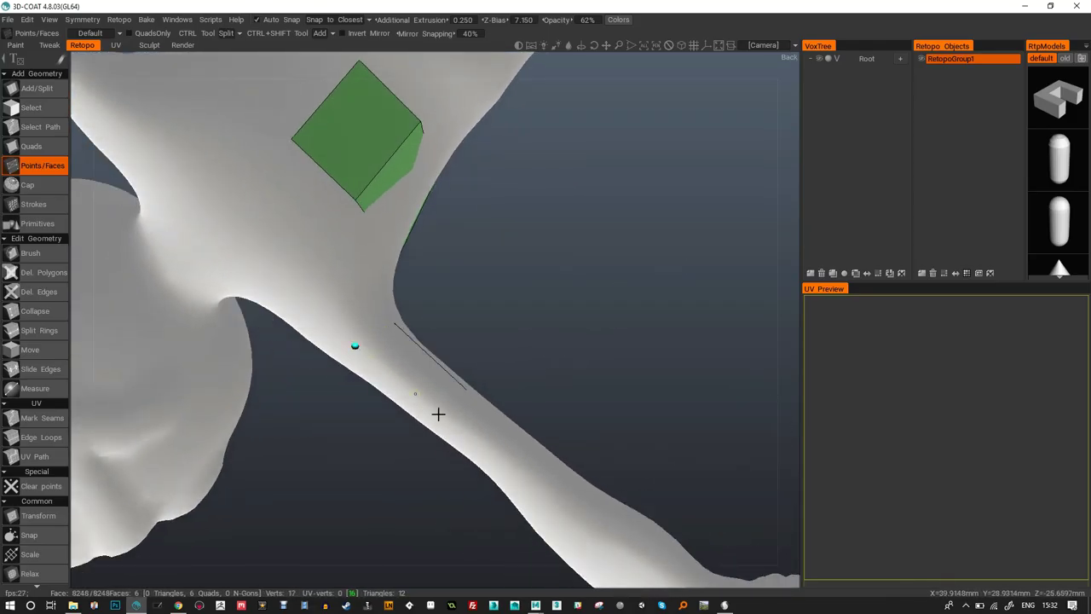
middle_drag(562, 341, 611, 207)
click(543, 346)
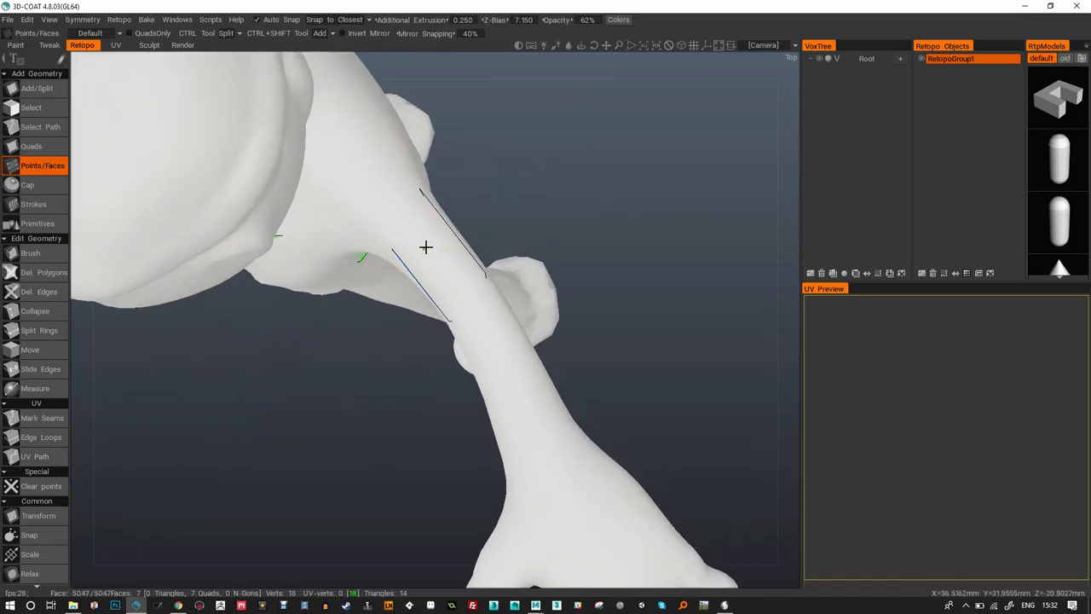
key(q)
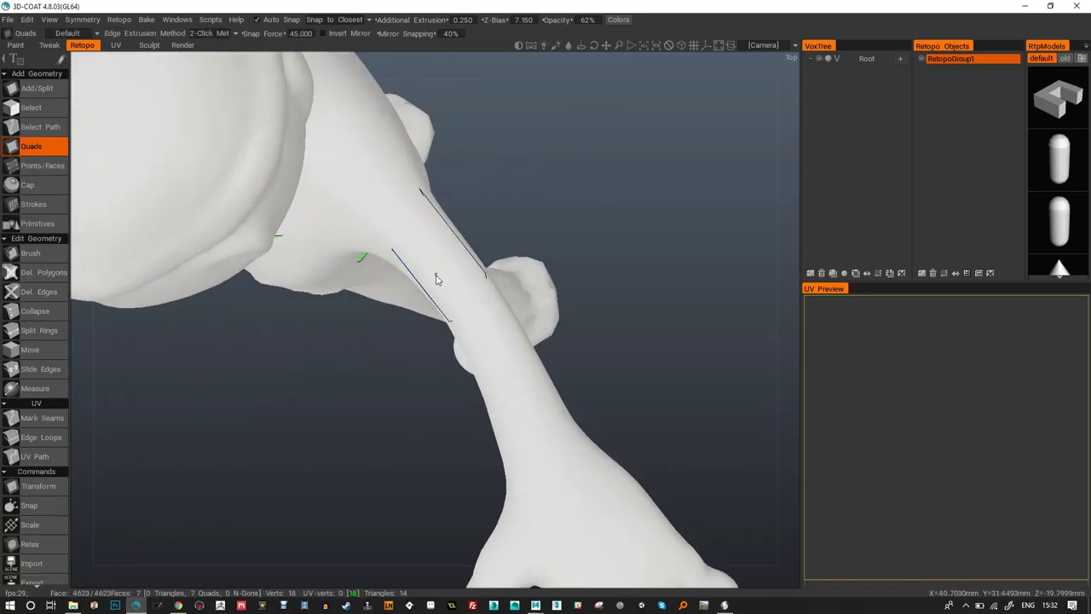
middle_drag(363, 419, 387, 387)
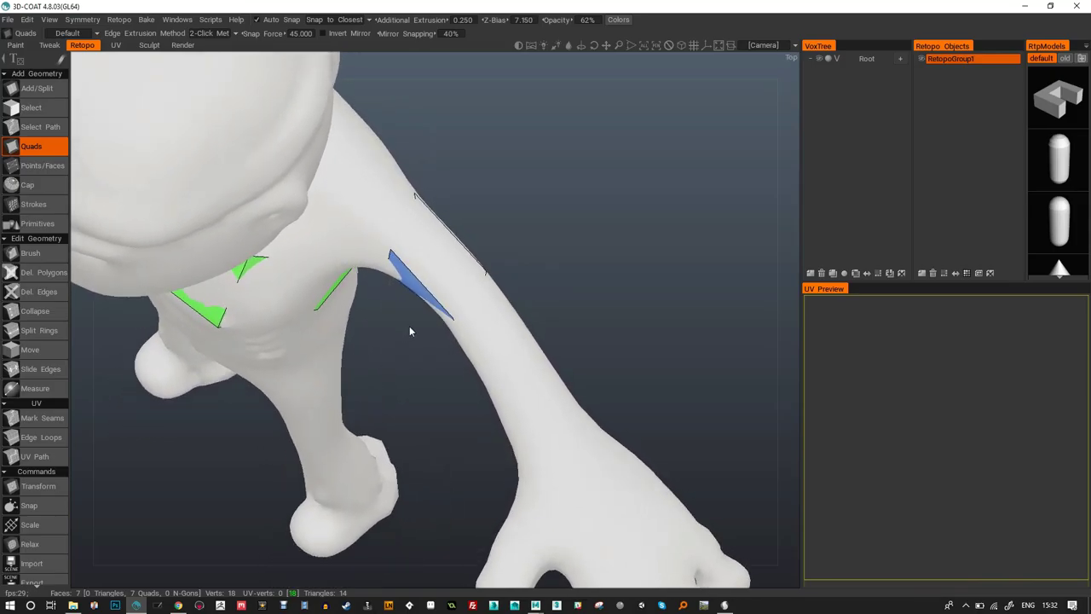
click(454, 298)
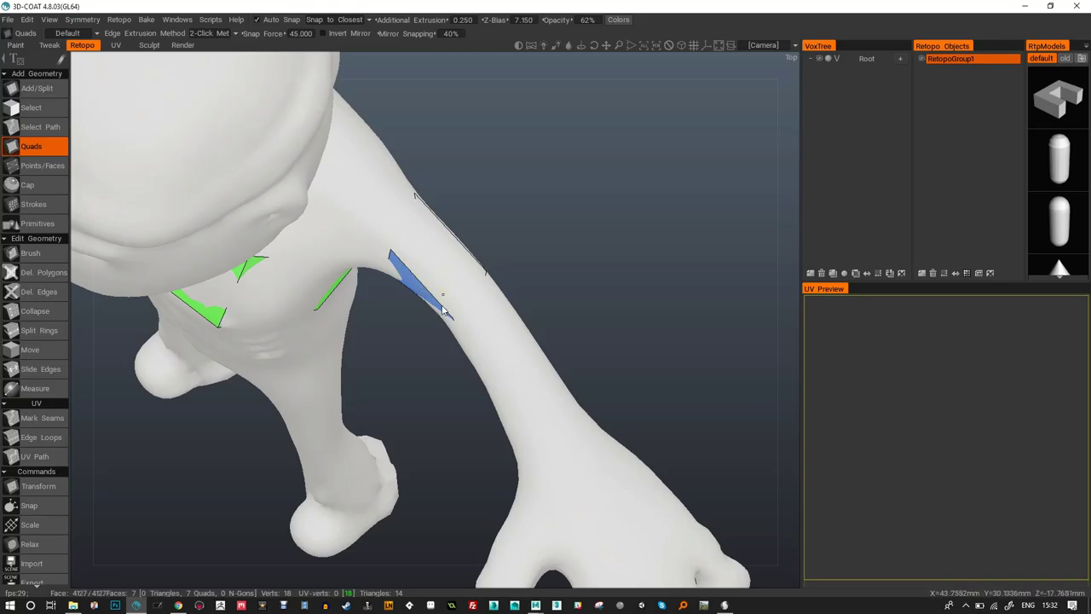
Return to Points/Faces and add two quads beside the existing edge.
click(51, 166)
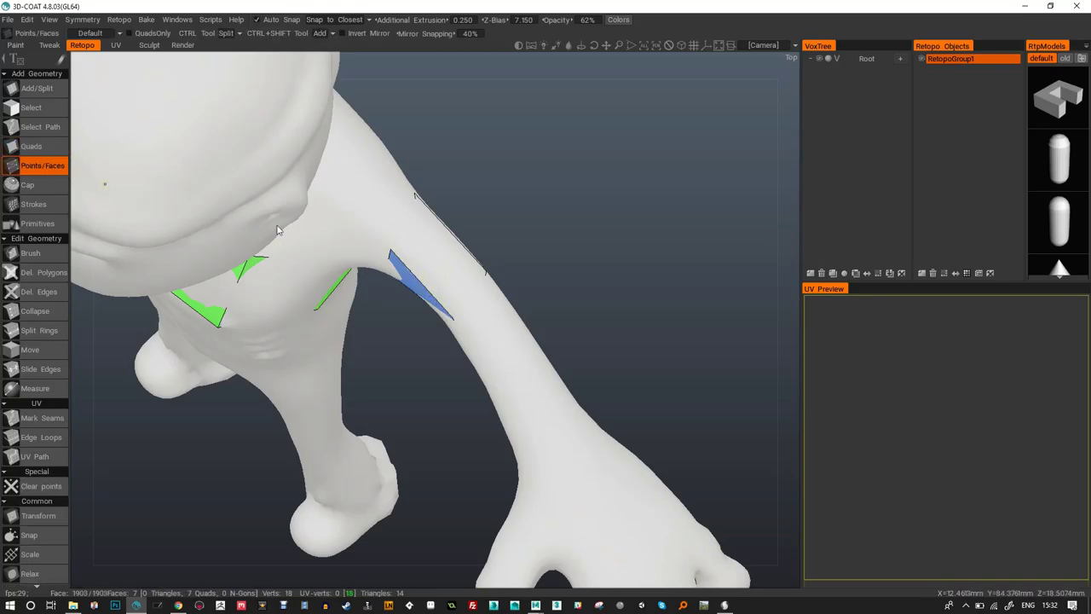
click(401, 221)
click(467, 299)
click(428, 265)
right_drag(507, 218, 435, 250)
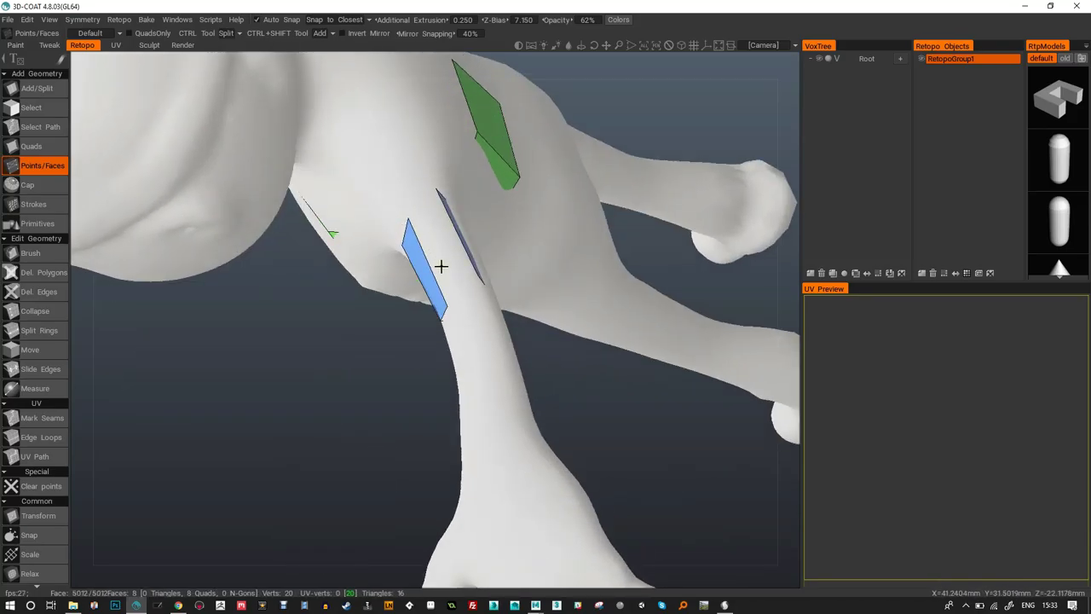
right_drag(328, 405, 295, 415)
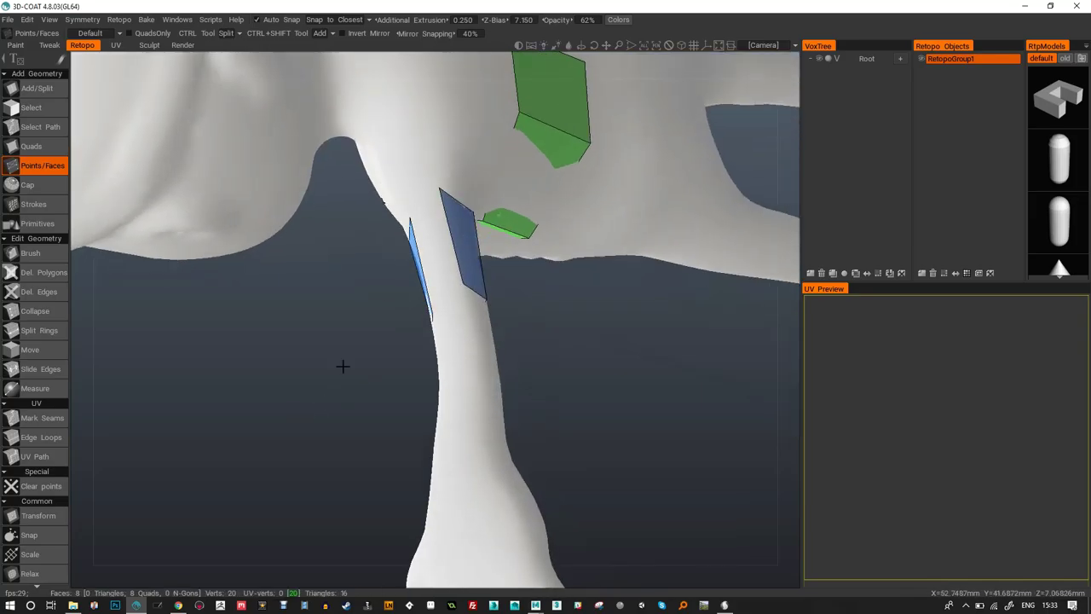
click(440, 246)
right_drag(328, 376, 469, 319)
Extend the patch with more faces down the chest and around the torso's side.
click(373, 303)
click(413, 306)
click(395, 269)
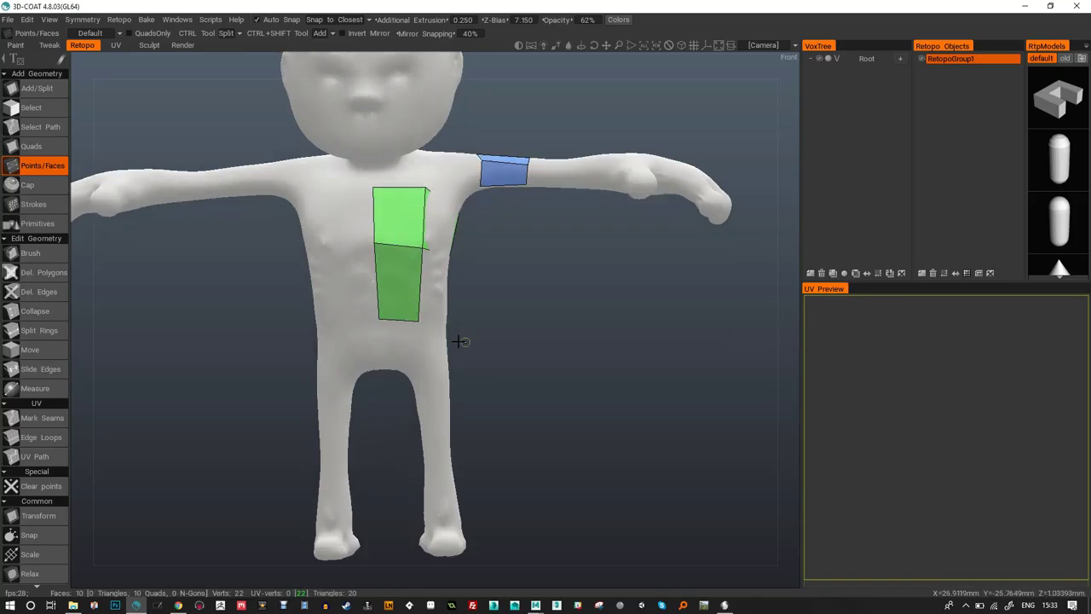
right_drag(457, 339, 404, 298)
click(410, 311)
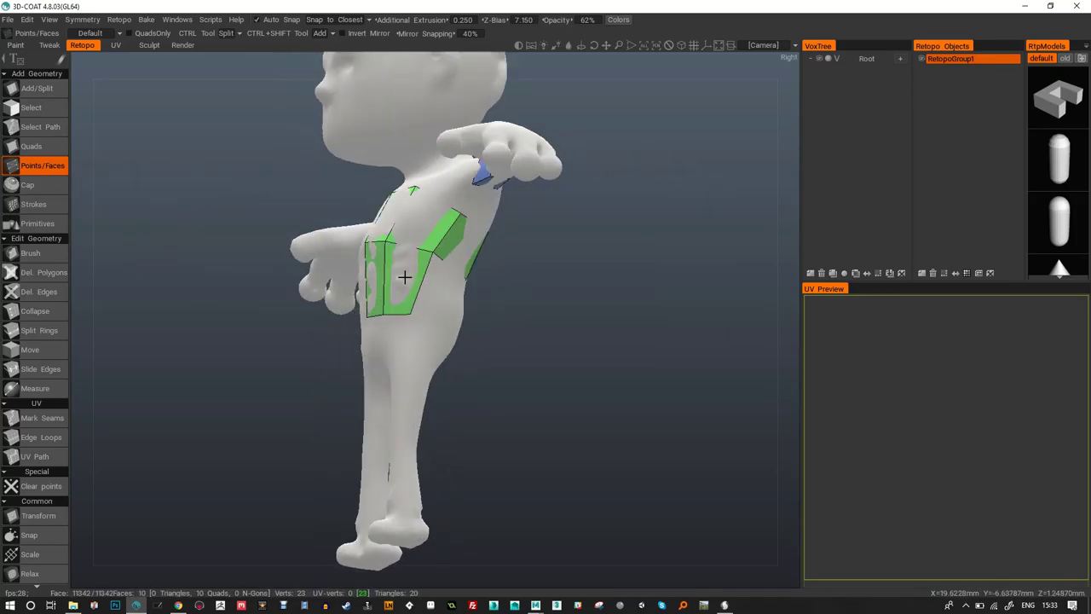
click(401, 275)
right_drag(414, 310, 436, 305)
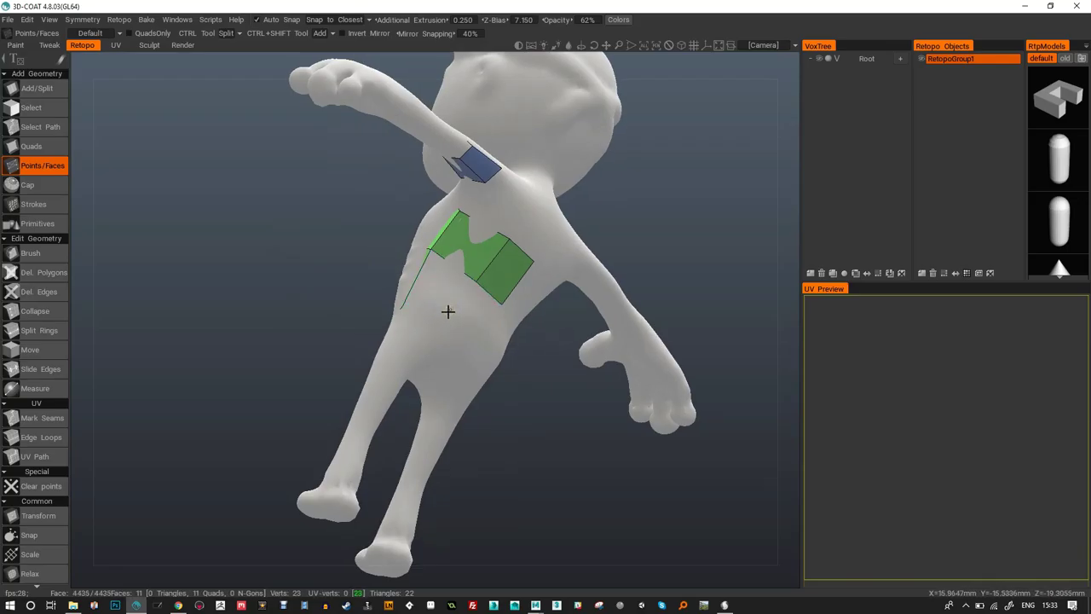
click(441, 275)
right_drag(466, 363, 707, 373)
click(485, 314)
scroll(591, 366, up, 3)
right_drag(589, 361, 446, 341)
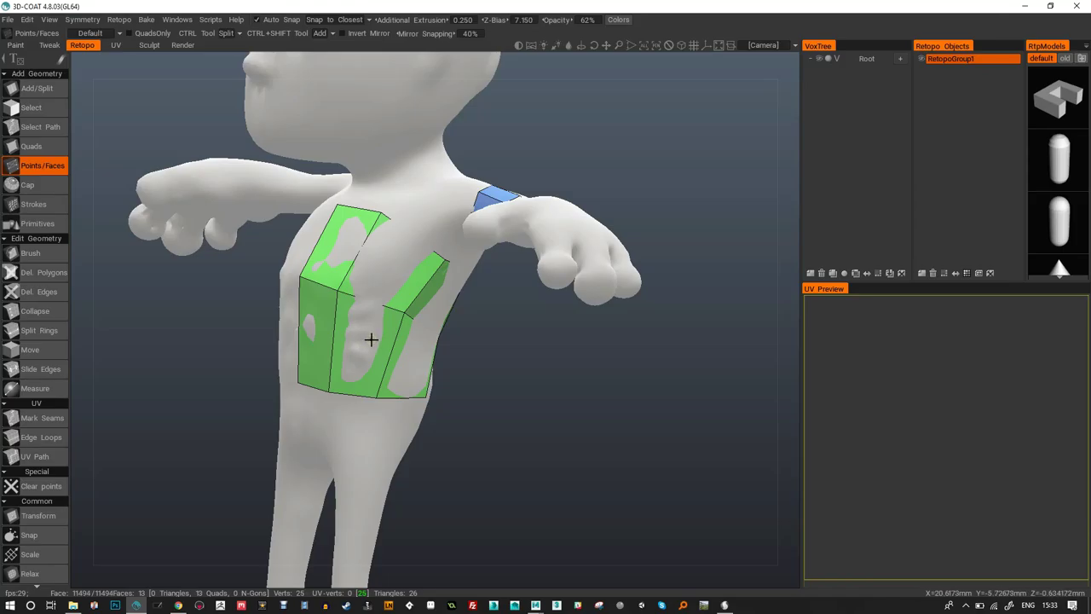
click(406, 239)
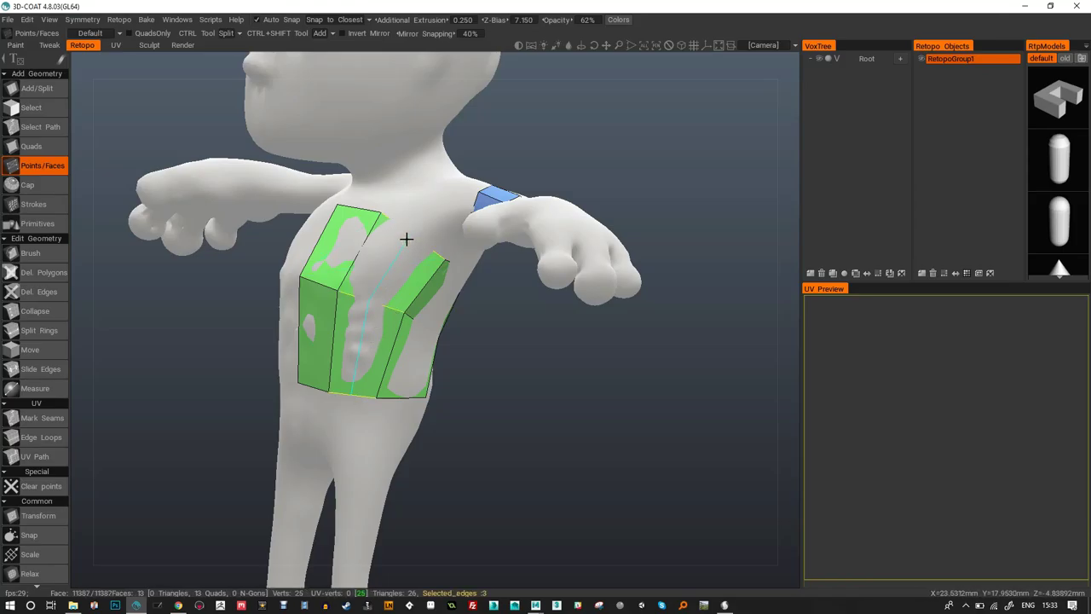
Split the torso patch into a denser grid with edge rings and add faces.
click(407, 237)
drag(470, 397, 489, 339)
click(371, 290)
click(373, 296)
click(390, 385)
click(431, 376)
drag(528, 311, 438, 298)
click(441, 295)
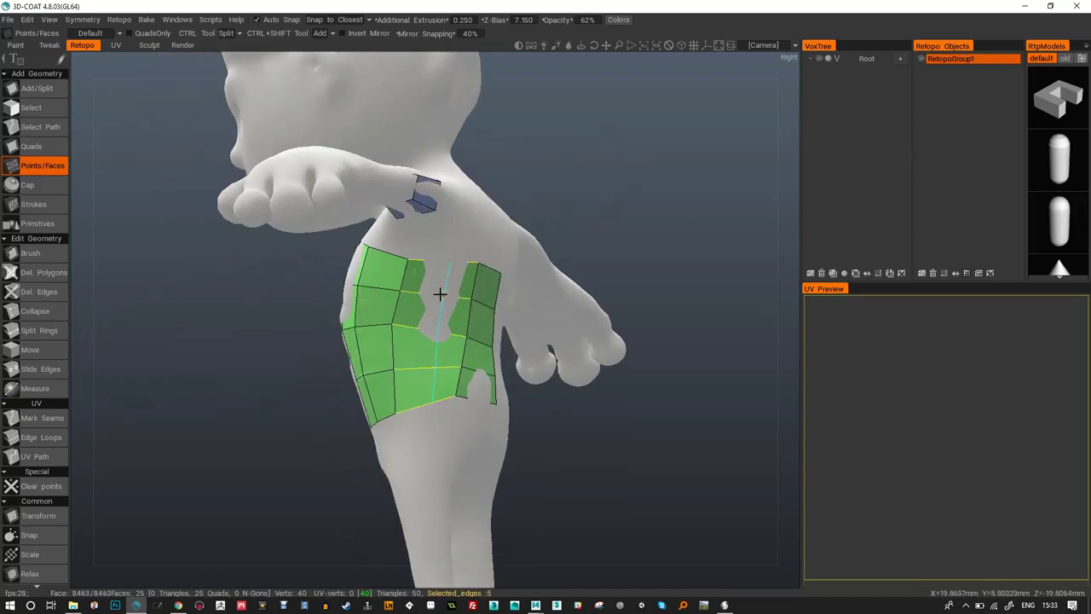
click(440, 295)
Join the shoulder patch to the torso with quads, undoing a stray triangle.
drag(579, 356, 509, 310)
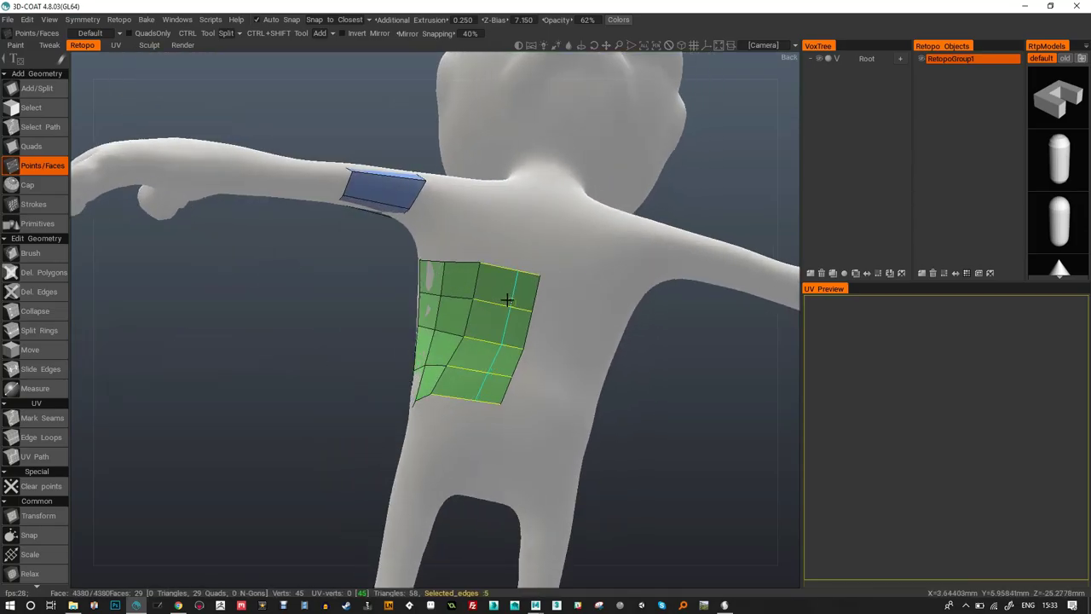
drag(455, 231, 398, 186)
click(398, 187)
click(398, 187)
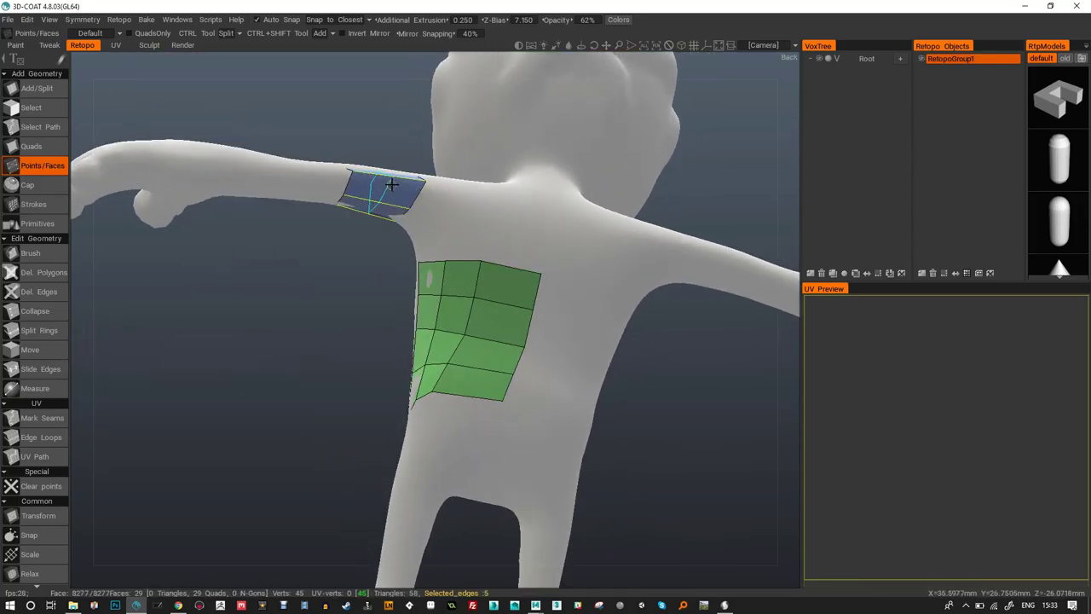
drag(336, 299, 435, 225)
click(449, 218)
drag(520, 219, 458, 230)
key(ctrl+z)
click(414, 231)
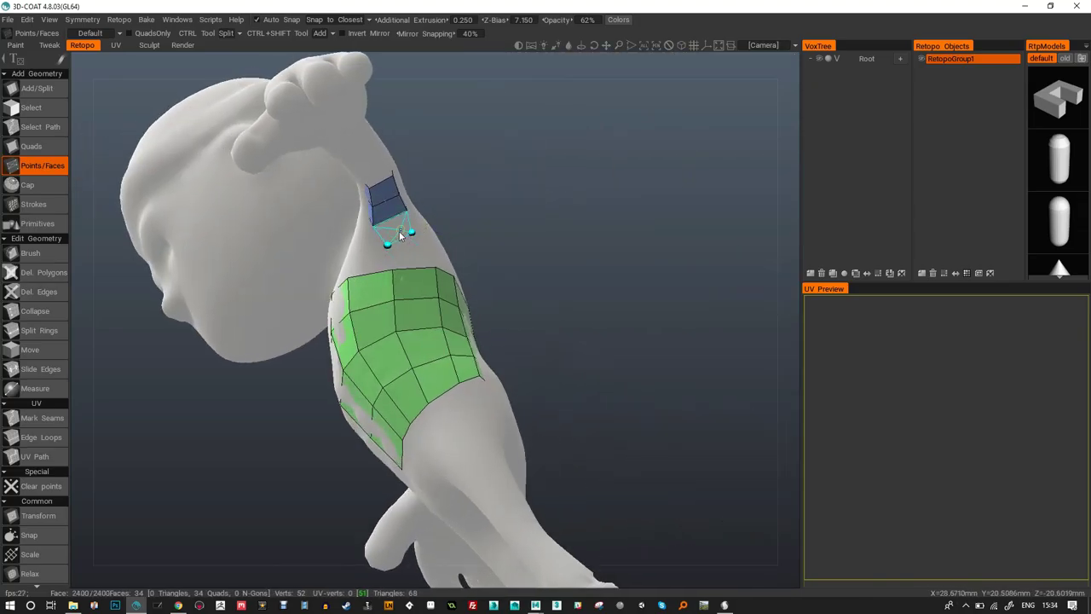
click(399, 231)
click(426, 251)
Add quads along the shoulder strip down to the top of the arm.
drag(427, 250, 383, 245)
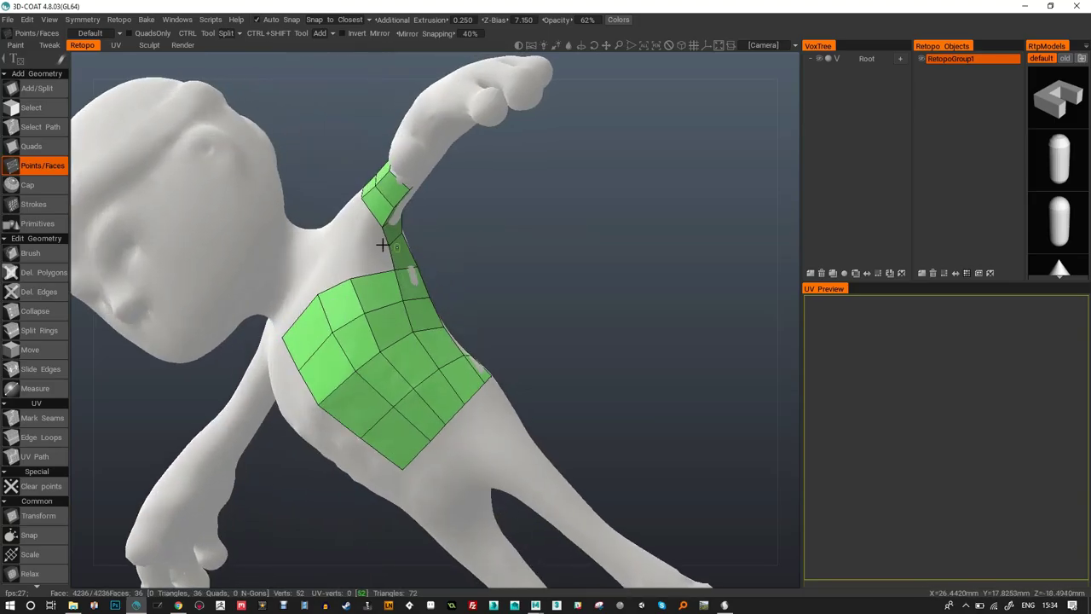
click(350, 246)
drag(477, 230, 372, 242)
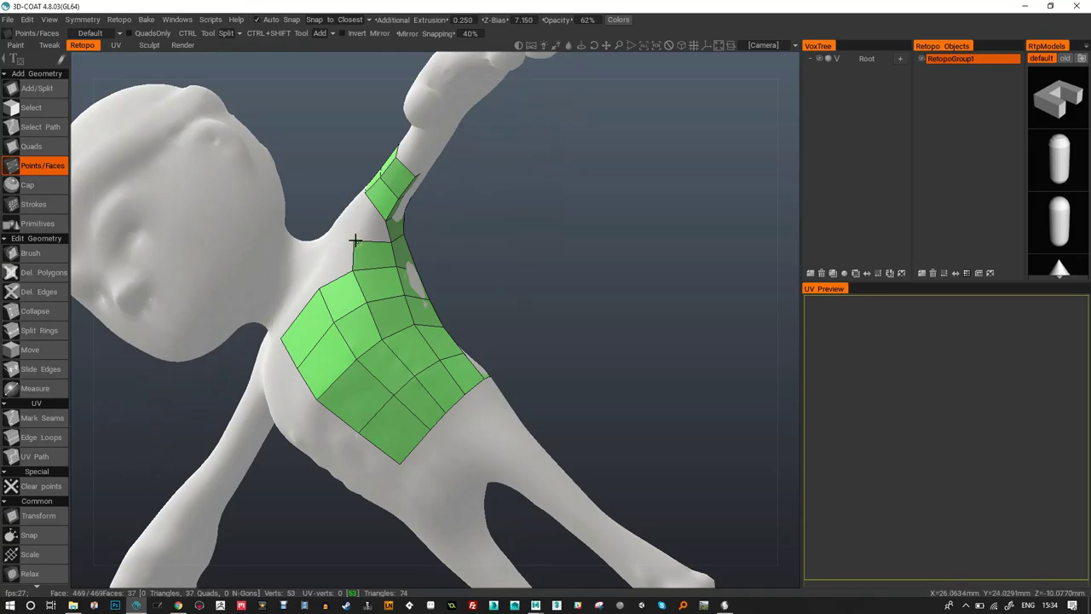
click(355, 247)
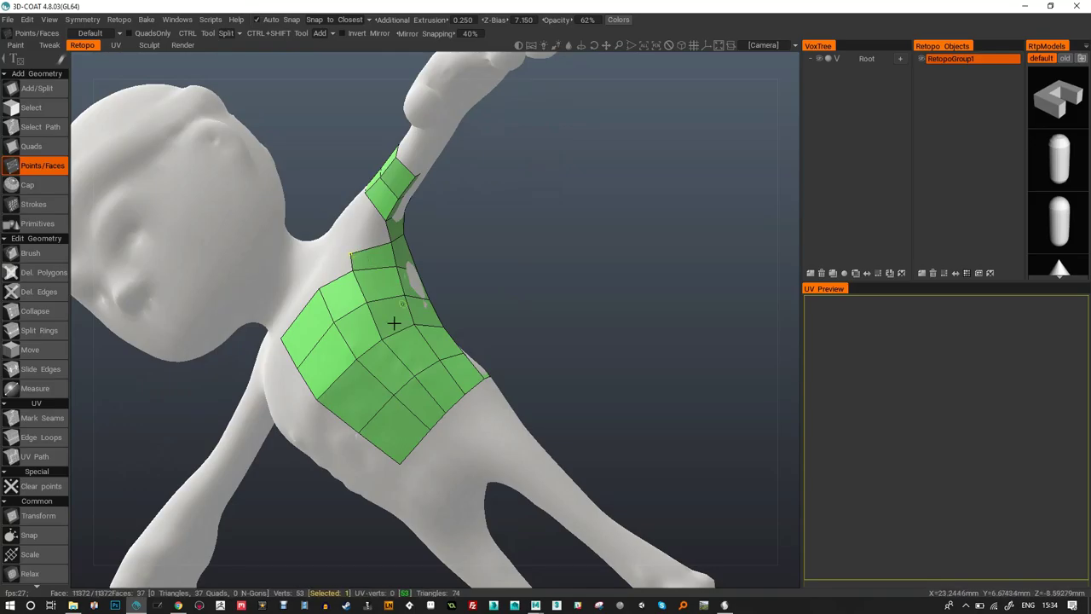
click(361, 237)
drag(443, 253, 460, 199)
click(435, 193)
drag(503, 141, 347, 270)
click(431, 264)
click(364, 285)
click(318, 263)
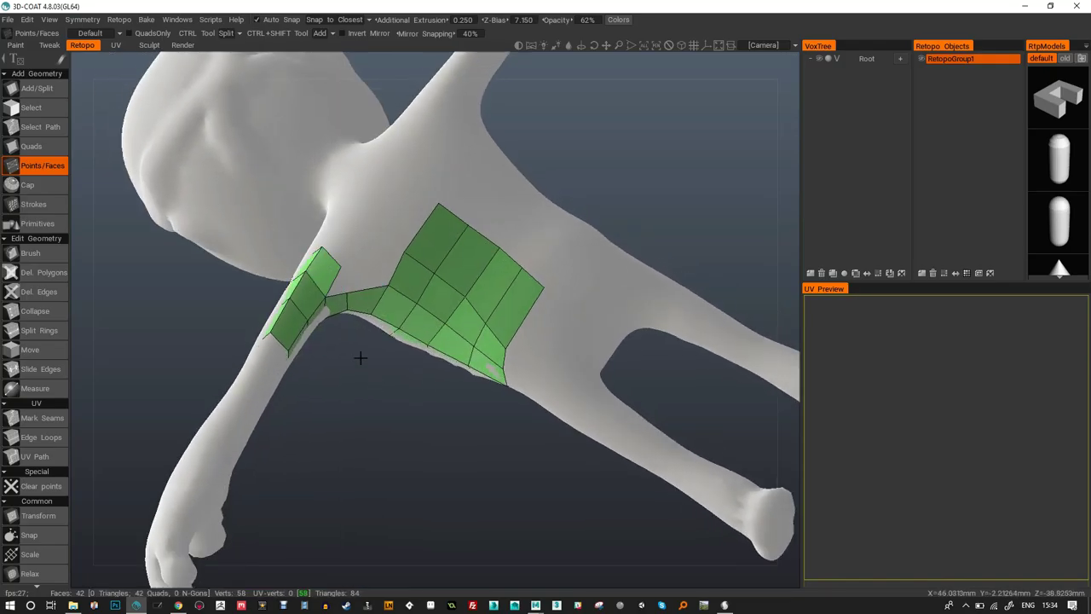
Fill the gaps around the arm strip and place a point on the upper chest.
drag(361, 358, 356, 303)
click(360, 257)
click(346, 278)
click(393, 264)
click(372, 272)
drag(373, 272, 463, 281)
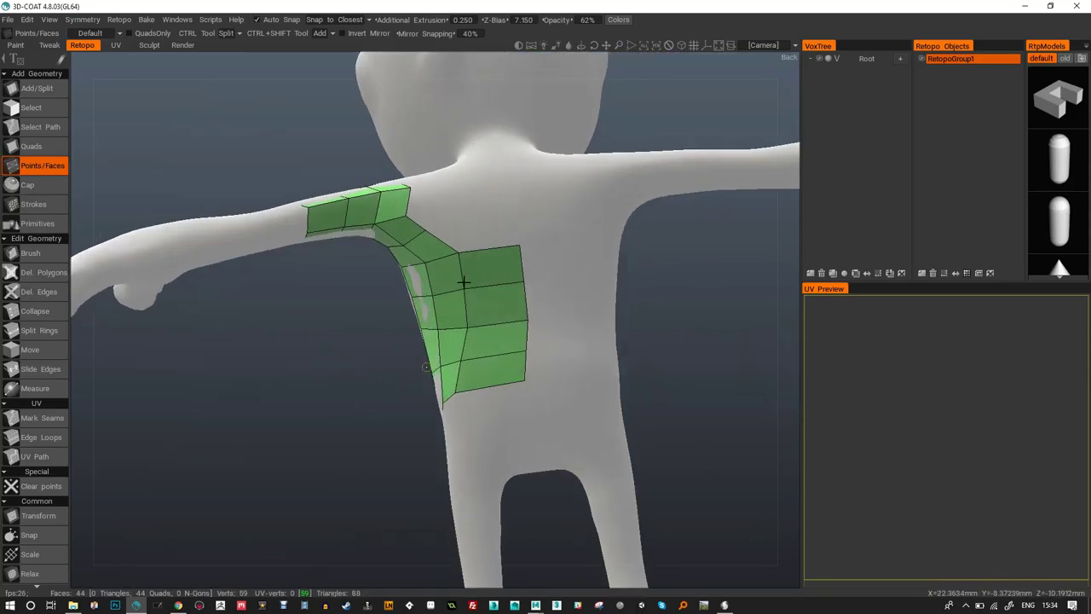
click(451, 209)
Place points on the upper chest and fill quads beside the green chest patch.
click(434, 226)
middle_drag(520, 174, 461, 194)
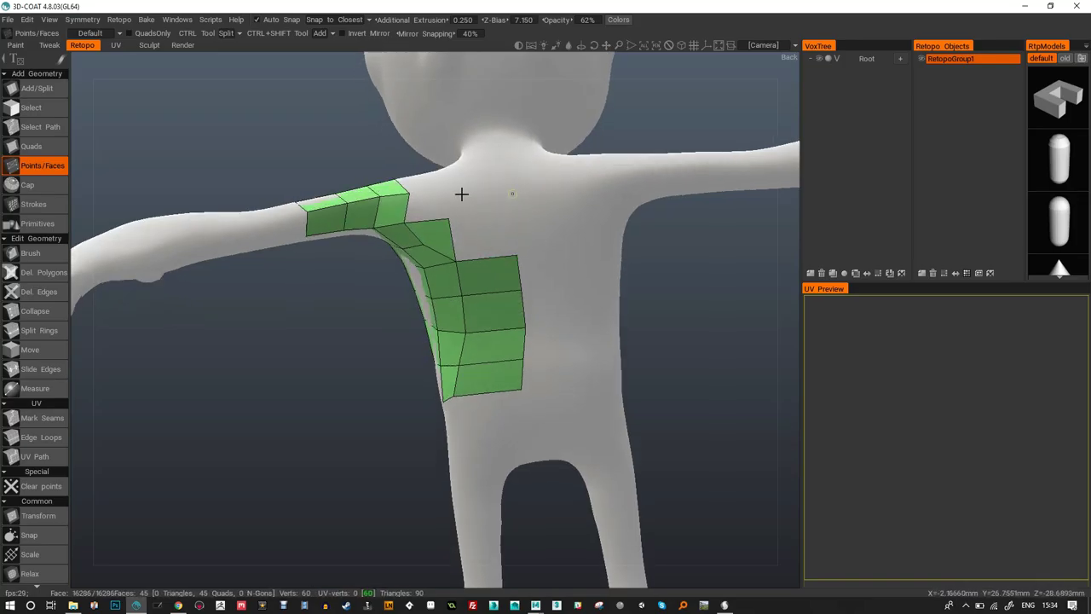
click(446, 186)
click(433, 202)
click(505, 214)
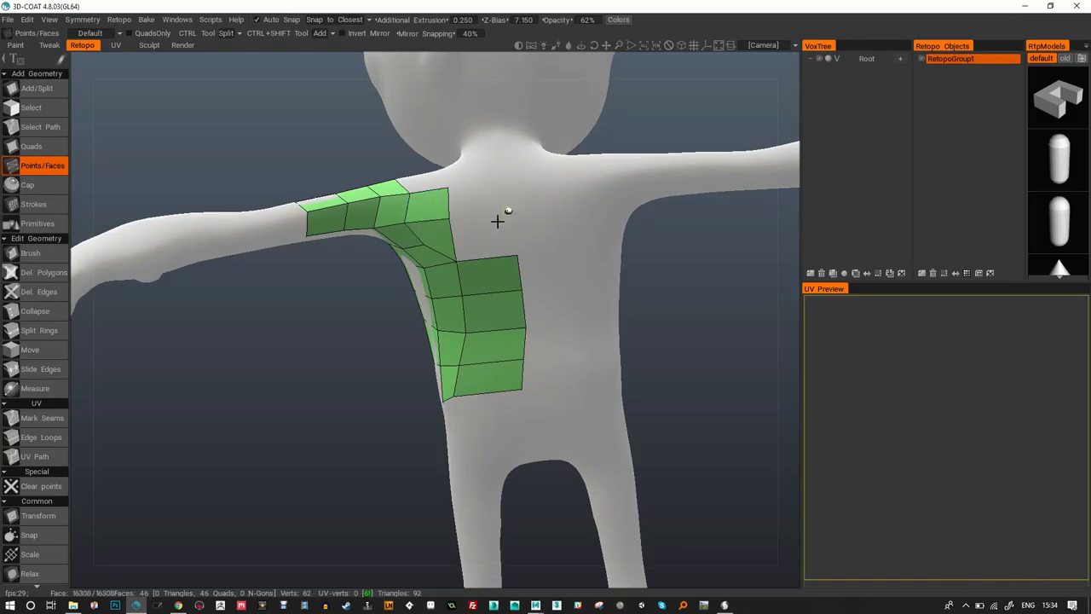
click(503, 219)
click(485, 197)
click(480, 201)
middle_drag(480, 201, 444, 236)
click(429, 253)
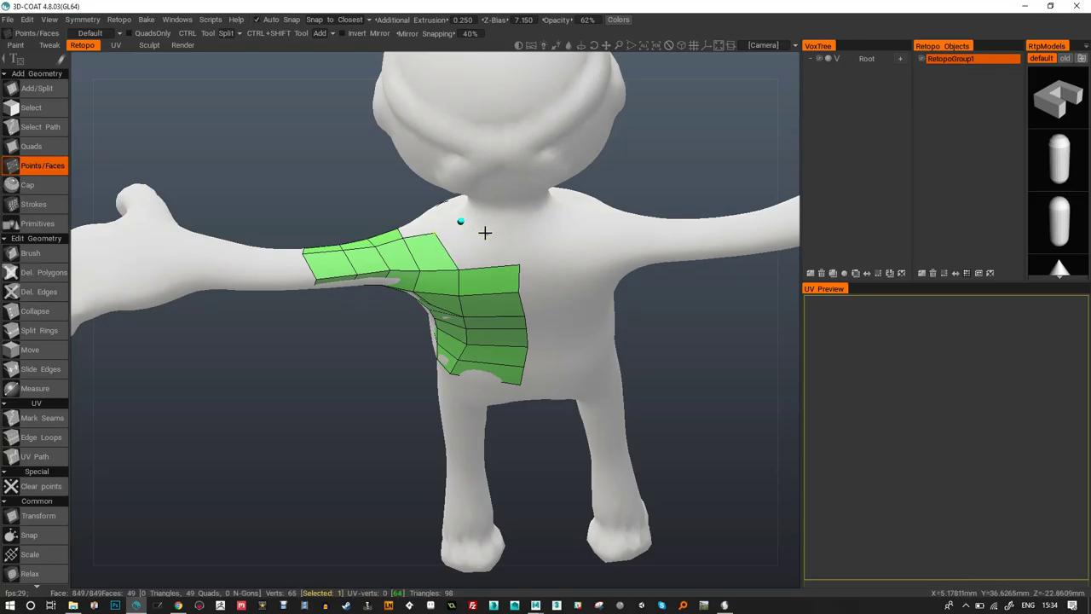
click(454, 239)
Fill the gaps at the top of the chest with quads, pulling the top corner upward.
click(514, 232)
click(494, 250)
middle_drag(563, 221, 624, 172)
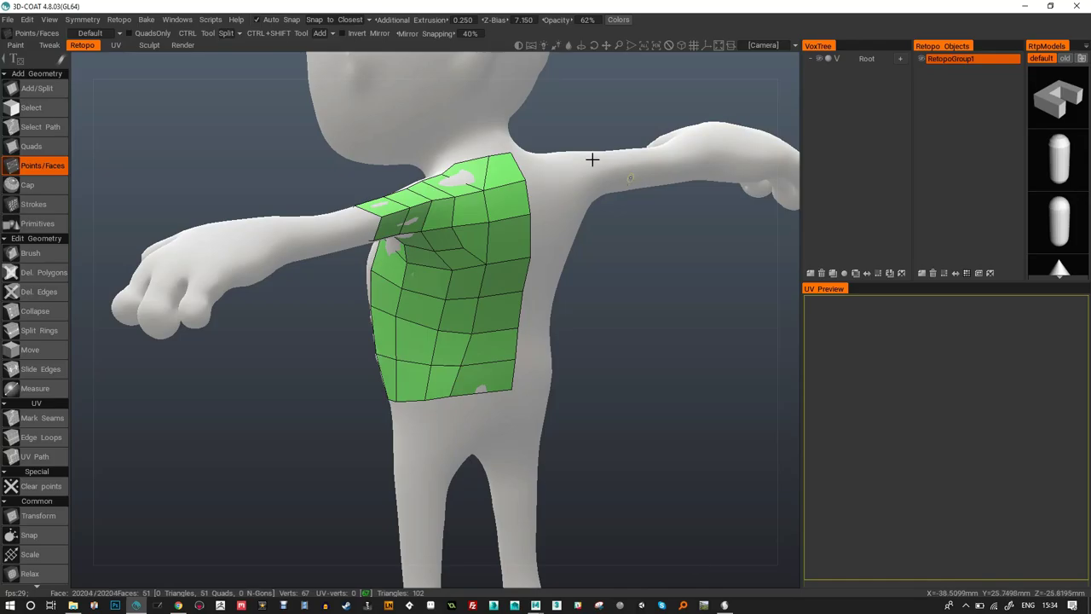
middle_drag(550, 156, 578, 249)
scroll(584, 226, down, 2)
scroll(589, 207, up, 1)
scroll(538, 171, up, 3)
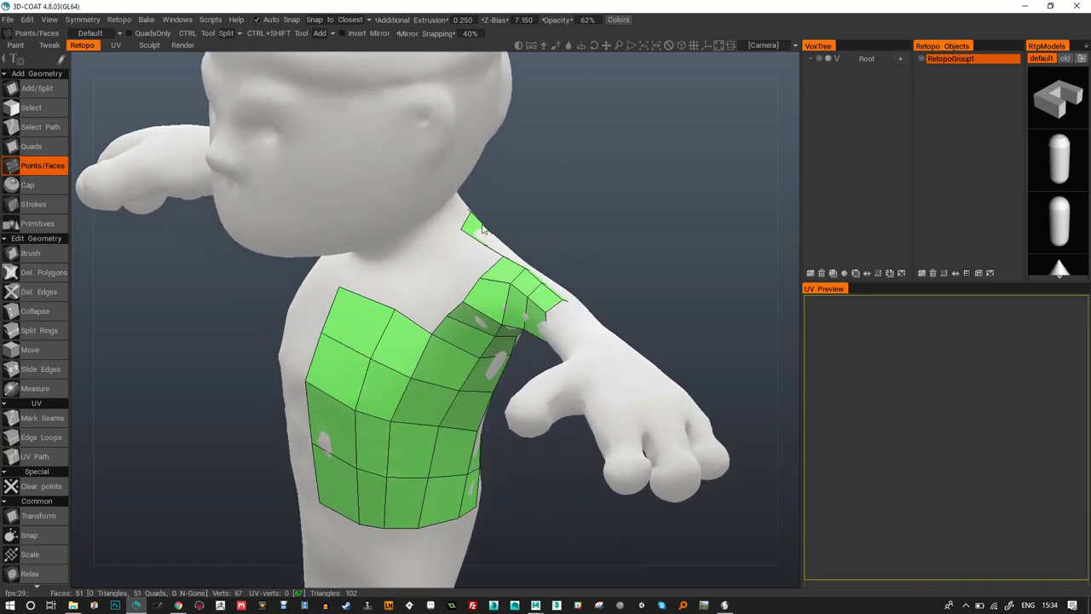
click(414, 312)
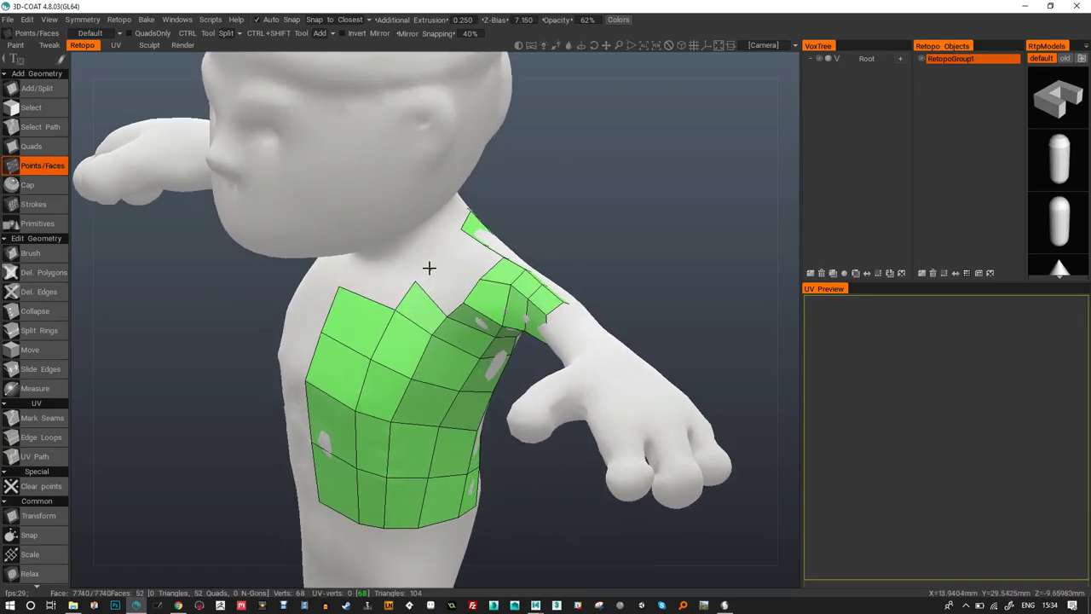
click(440, 294)
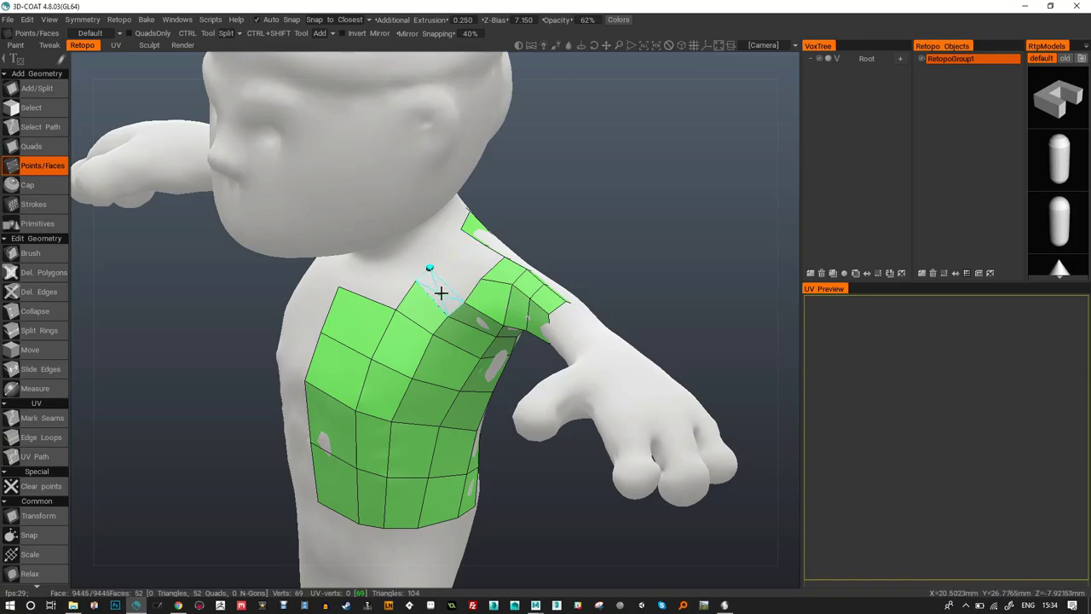
click(441, 293)
click(456, 277)
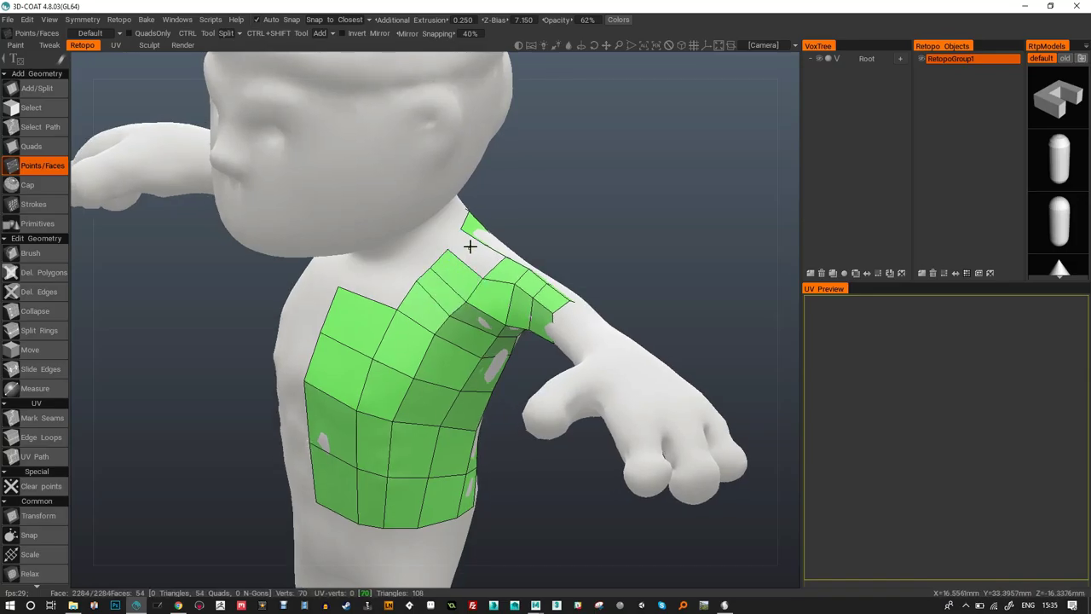
Bridge the chest and shoulder strip, add shoulder-edge quads, and Ctrl-click an edge loop.
mouse_move(478, 250)
middle_down()
mouse_move(548, 221)
mouse_move(546, 251)
mouse_move(458, 257)
middle_up()
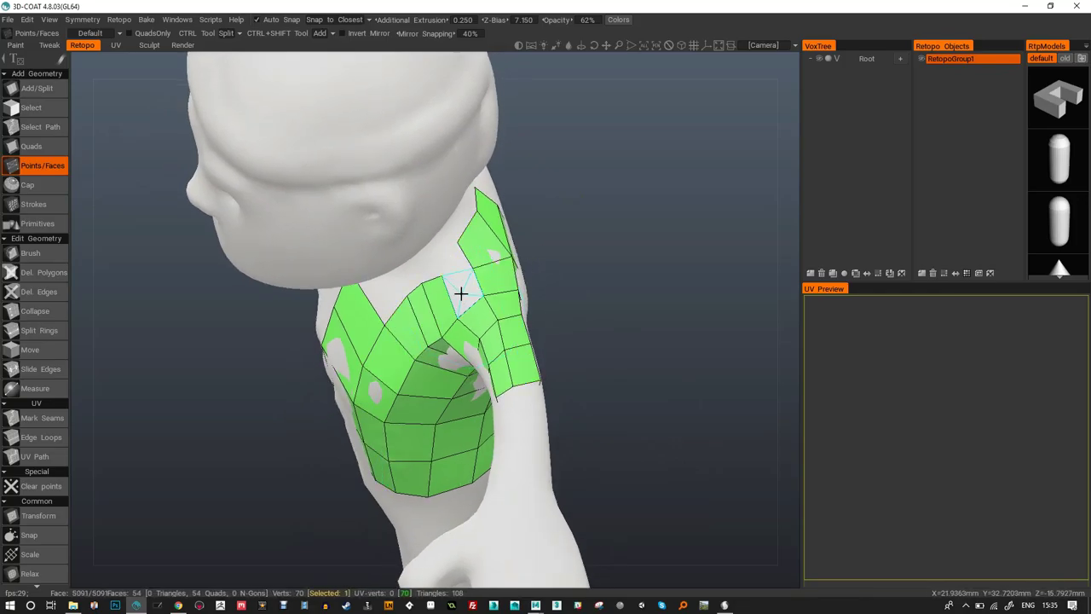
click(460, 295)
click(444, 264)
mouse_move(444, 264)
middle_down()
mouse_move(589, 150)
mouse_move(707, 127)
mouse_move(432, 281)
middle_up()
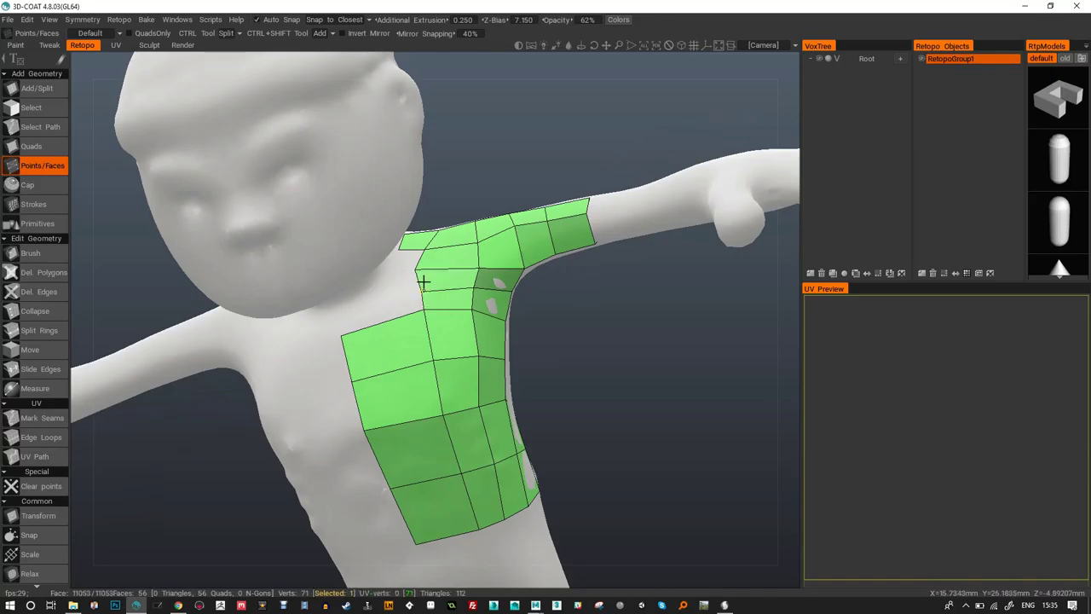
click(398, 267)
click(397, 289)
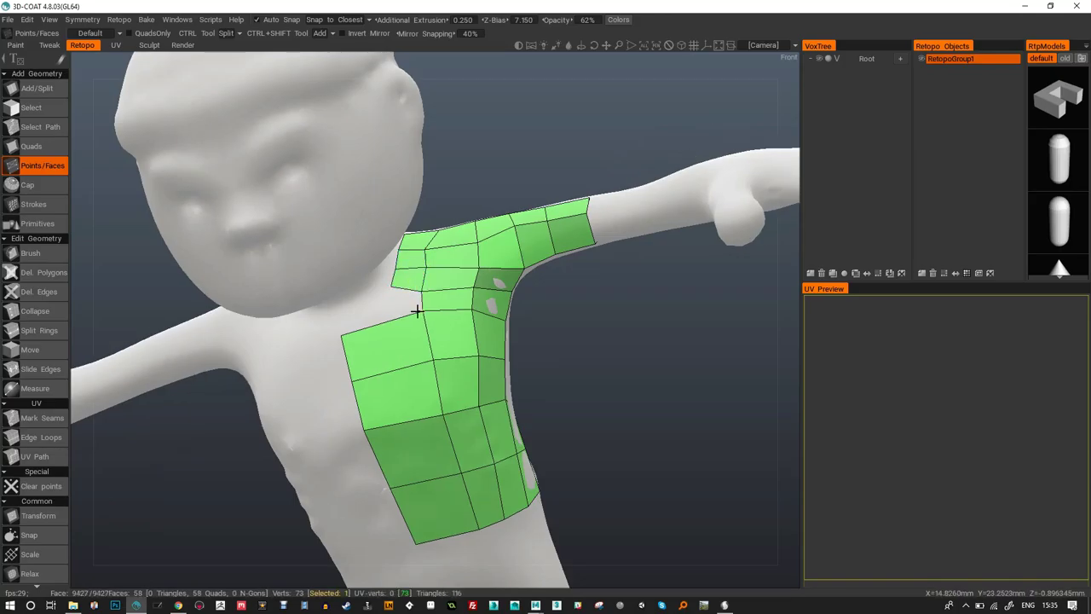
ctrl+click(389, 322)
middle_drag(316, 401, 519, 225)
Fill the notch by the neck with a new point and face.
click(351, 297)
click(414, 327)
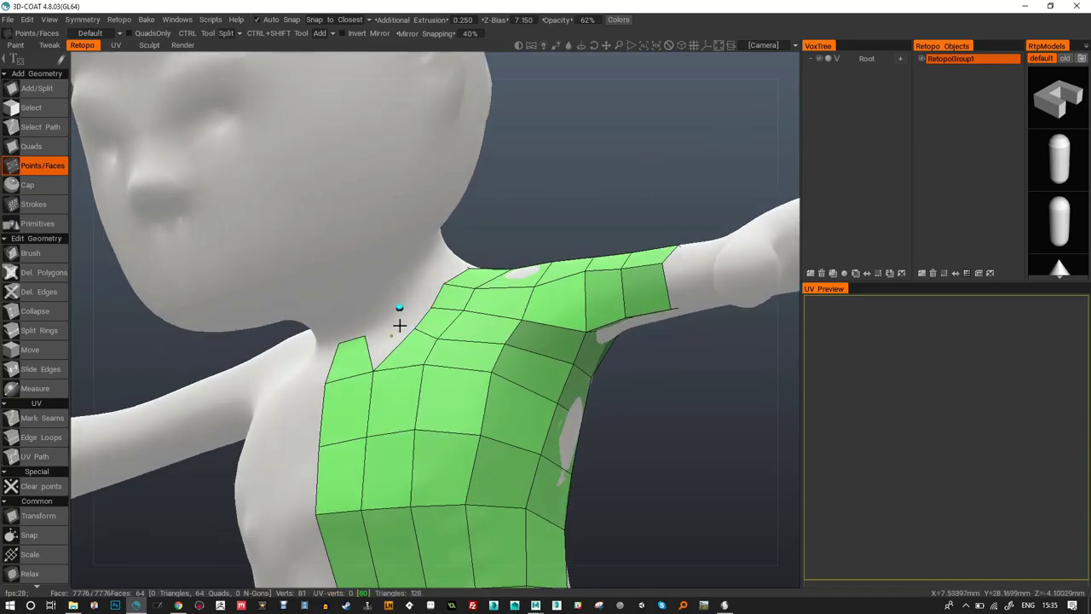
click(403, 425)
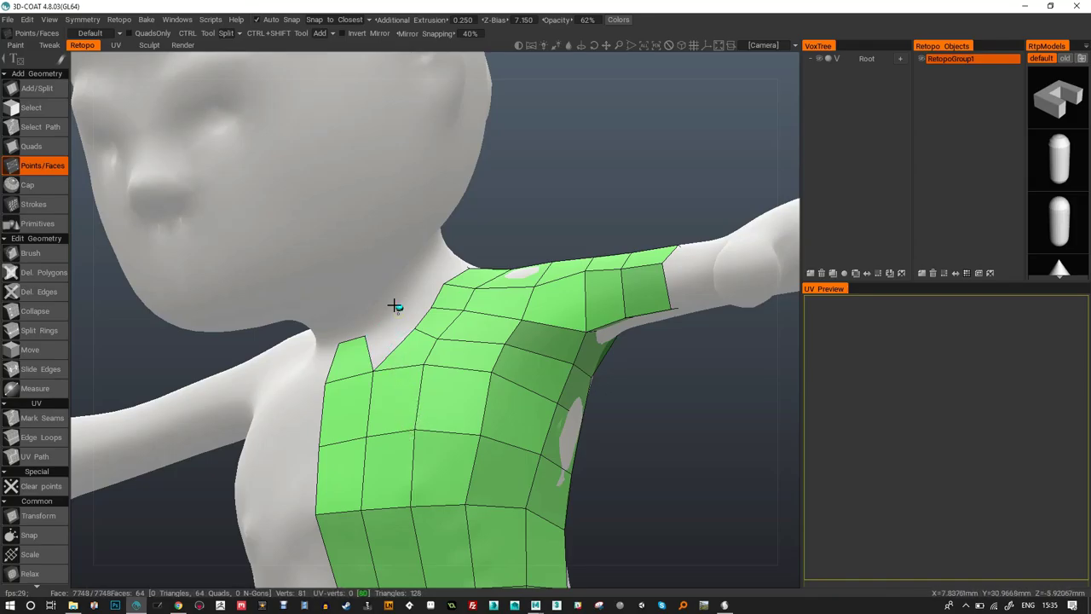
click(383, 340)
drag(569, 209, 461, 214)
Place points down the head's centre line and beside it, creating a strip of three faces.
click(371, 108)
click(371, 167)
click(371, 192)
click(369, 233)
click(371, 263)
click(416, 191)
click(418, 227)
click(424, 249)
click(386, 247)
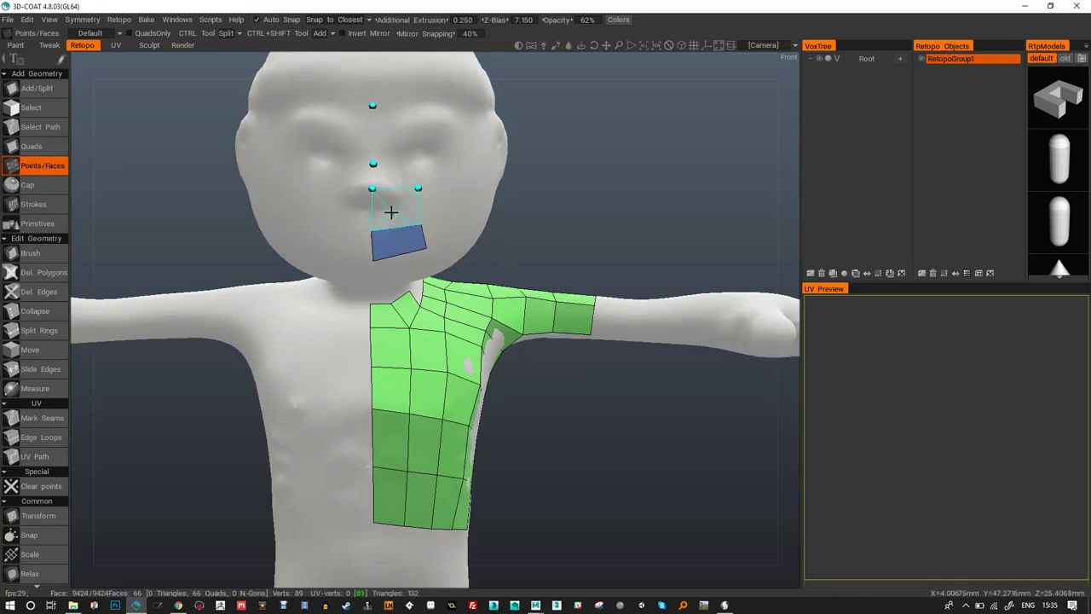
click(391, 211)
click(397, 174)
Extend the blue strip upward, split it into two columns, and fill faces at the top right.
click(414, 106)
click(396, 132)
ctrl+click(395, 127)
middle_drag(485, 156, 418, 146)
click(392, 129)
click(391, 151)
click(392, 173)
click(375, 167)
click(393, 101)
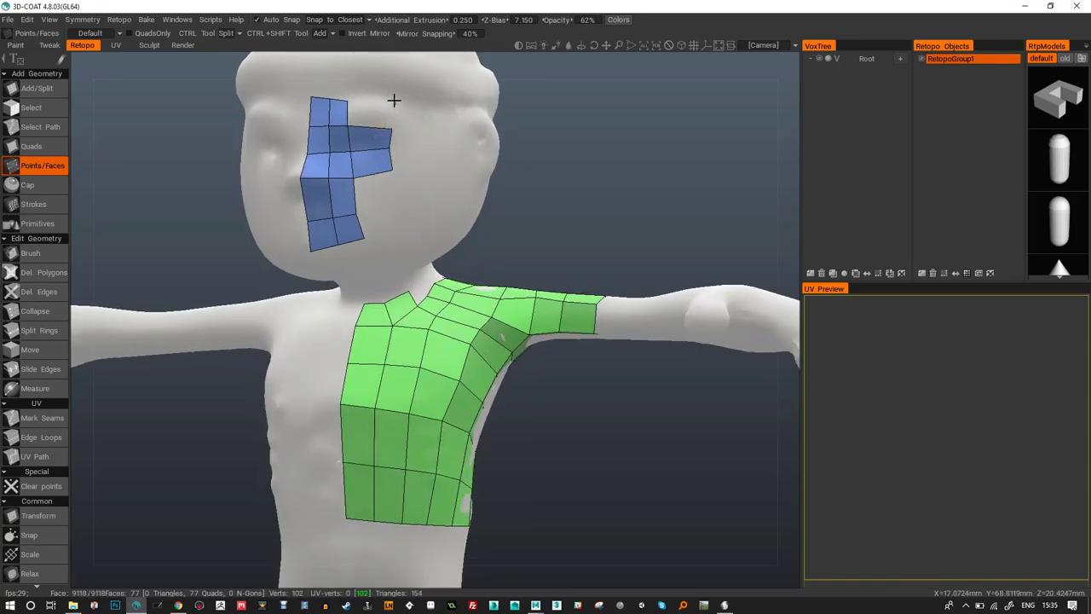
click(378, 110)
Add faces to the right of and below the blue strip.
click(398, 197)
click(412, 227)
click(380, 220)
middle_drag(380, 219, 397, 191)
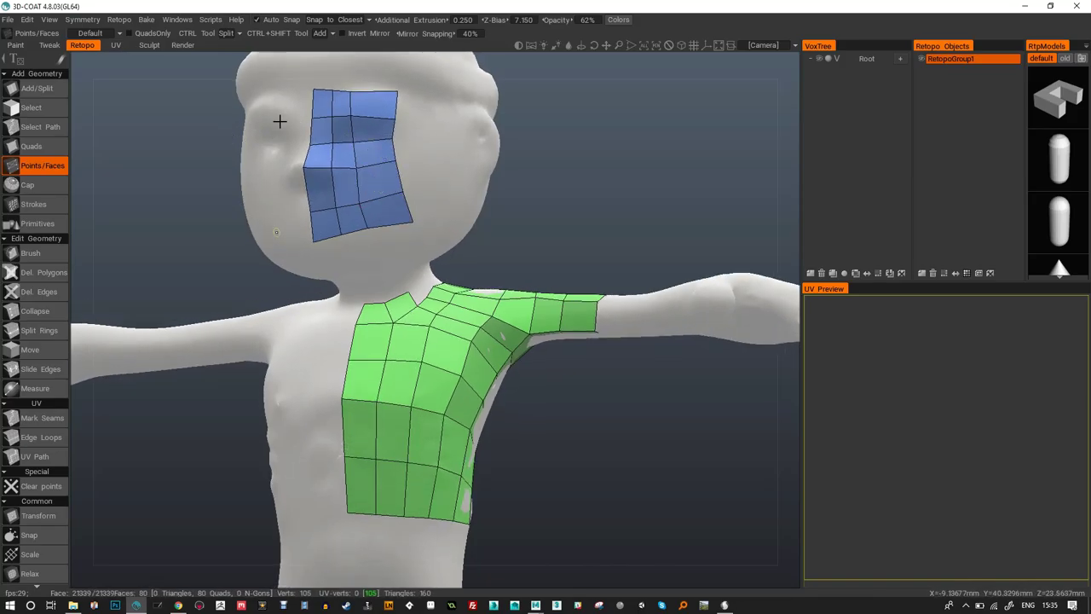
middle_drag(550, 269, 543, 134)
click(308, 189)
click(333, 174)
click(312, 167)
click(361, 164)
click(392, 165)
click(367, 156)
Add two more quads below the blue strip, viewing the head from the front-left.
click(355, 201)
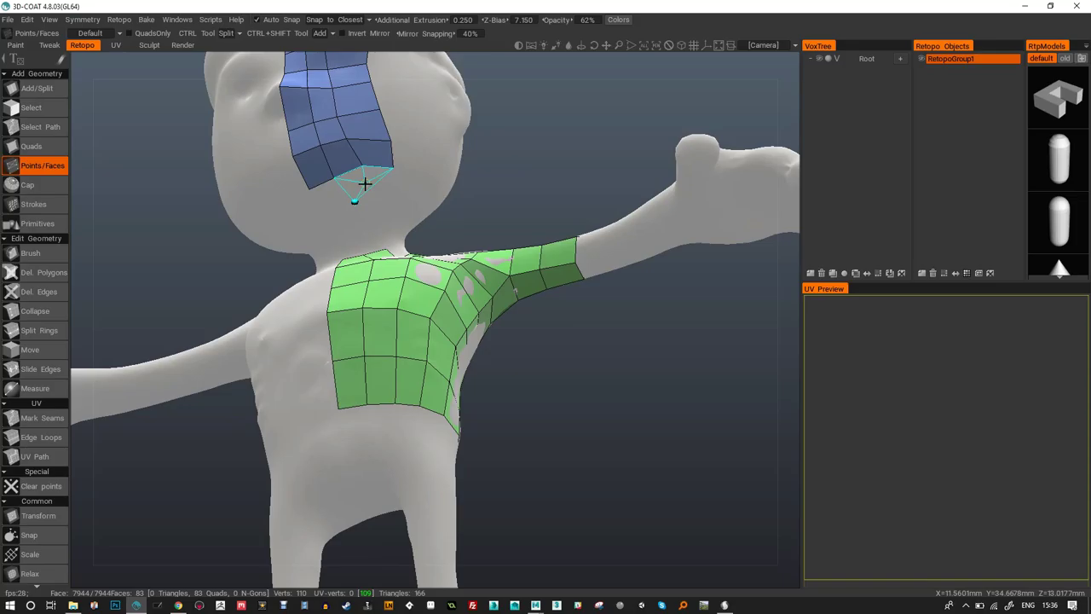
click(363, 183)
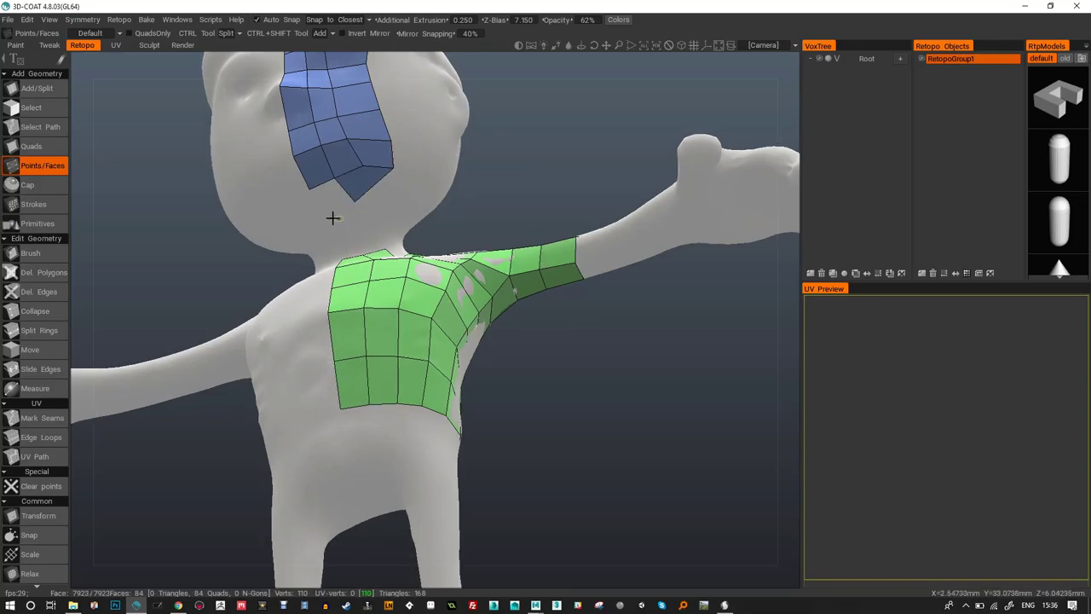
click(333, 219)
click(332, 200)
middle_drag(479, 136, 468, 157)
drag(467, 157, 378, 187)
drag(464, 130, 358, 168)
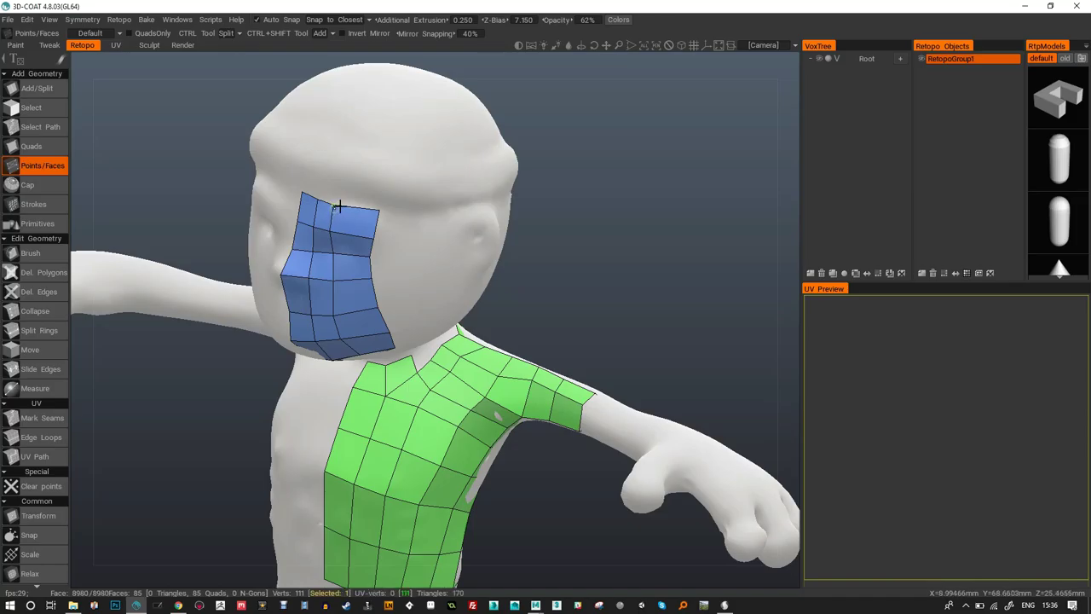
Extend the blue strip upward with quads at its top and right side.
click(321, 194)
click(307, 159)
click(336, 160)
click(317, 175)
click(395, 172)
click(374, 189)
right_drag(374, 189, 383, 165)
click(383, 167)
click(385, 207)
click(381, 189)
click(446, 161)
click(452, 190)
right_drag(453, 190, 485, 165)
Run the forehead strip across the head and subdivide it into narrower quads.
click(446, 165)
click(463, 173)
click(485, 166)
click(485, 170)
click(463, 171)
ctrl+click(451, 170)
ctrl+click(397, 179)
ctrl+click(353, 176)
right_drag(525, 156, 441, 173)
Build a row of quads under the forehead strip, splitting the lower quad horizontally.
click(392, 247)
click(355, 247)
click(366, 221)
ctrl+click(369, 217)
click(320, 221)
click(289, 221)
click(278, 206)
click(304, 207)
click(335, 205)
Close the remaining gaps below the forehead by the eye area with three quads.
click(322, 251)
click(292, 246)
click(278, 229)
click(307, 233)
click(338, 232)
alt+drag(338, 283, 366, 275)
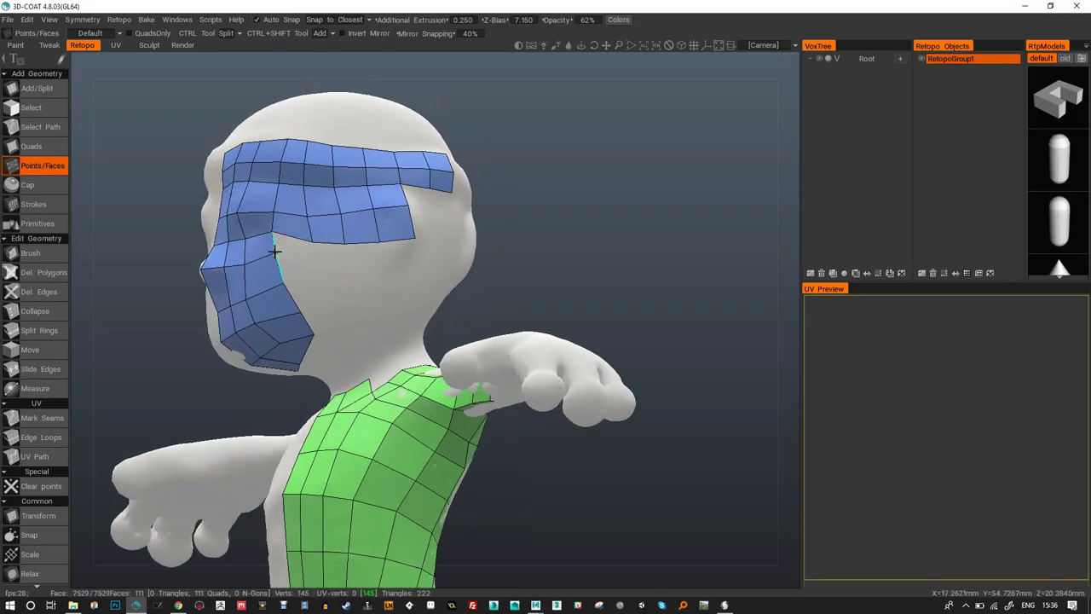
Fill the cheek gap with a quad and delete the stray triangle beside it.
click(333, 278)
click(339, 282)
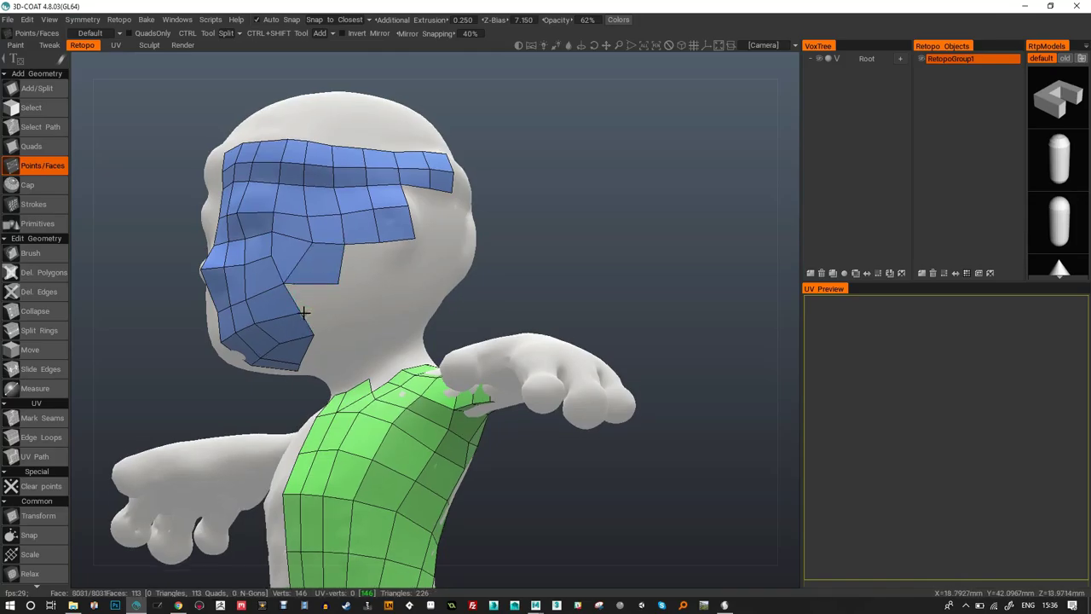
click(337, 278)
ctrl+click(345, 265)
click(305, 240)
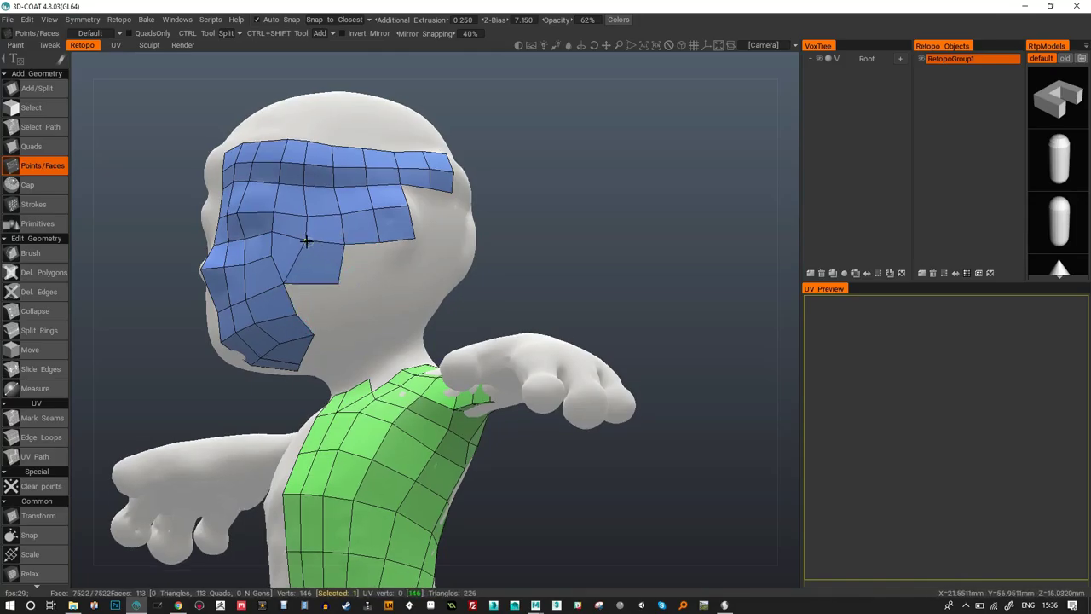
Add the remaining cheek quads down to its lower corner, then view the whole character.
click(355, 277)
click(319, 290)
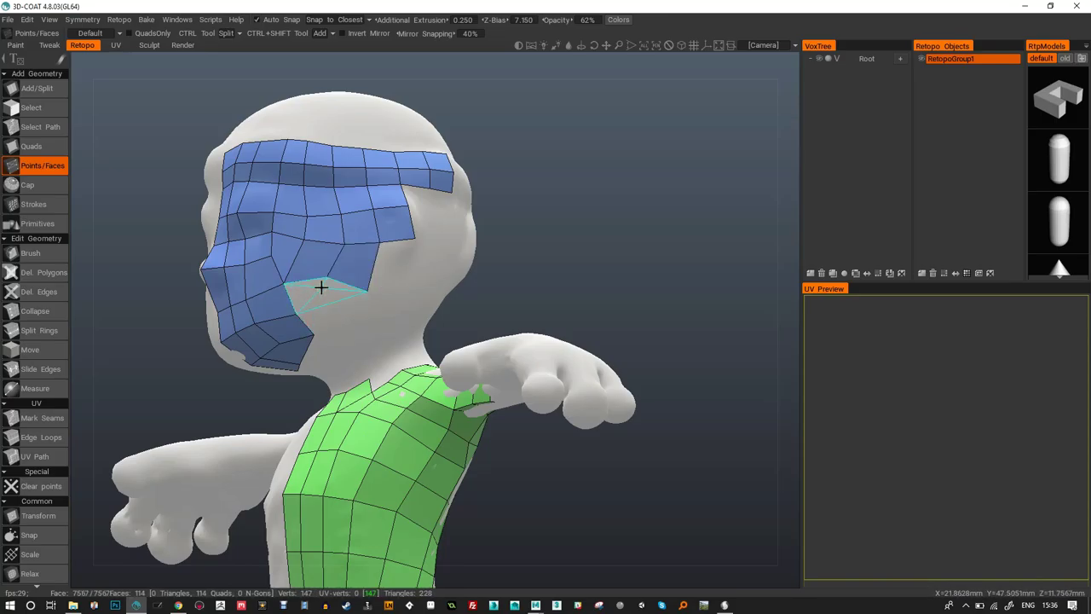
click(356, 289)
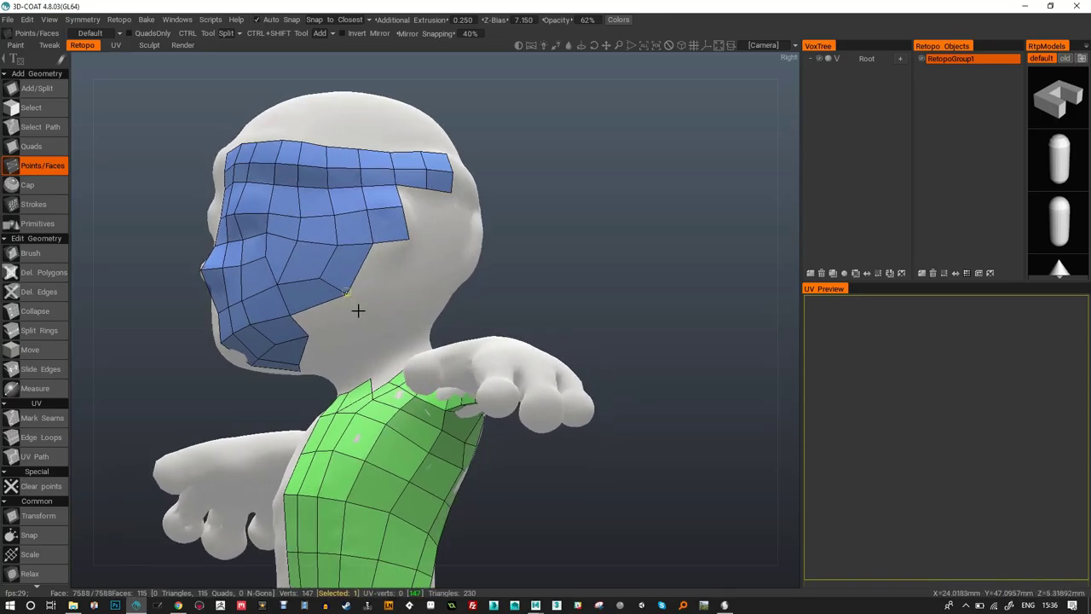
click(360, 317)
click(411, 275)
click(410, 300)
drag(519, 170, 553, 90)
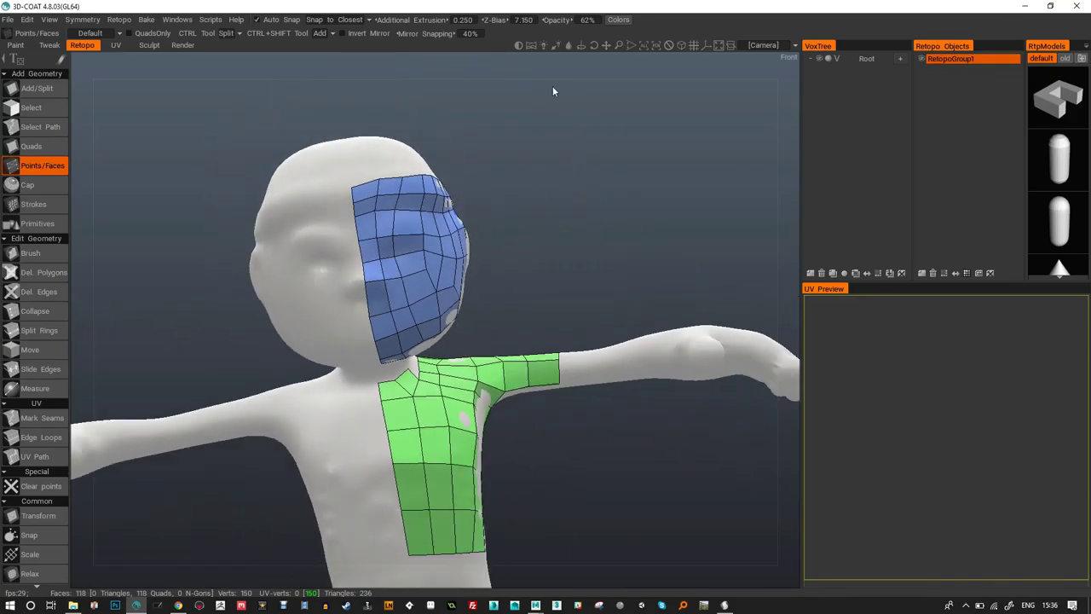
scroll(555, 162, up, 5)
scroll(571, 307, down, 6)
drag(579, 261, 562, 324)
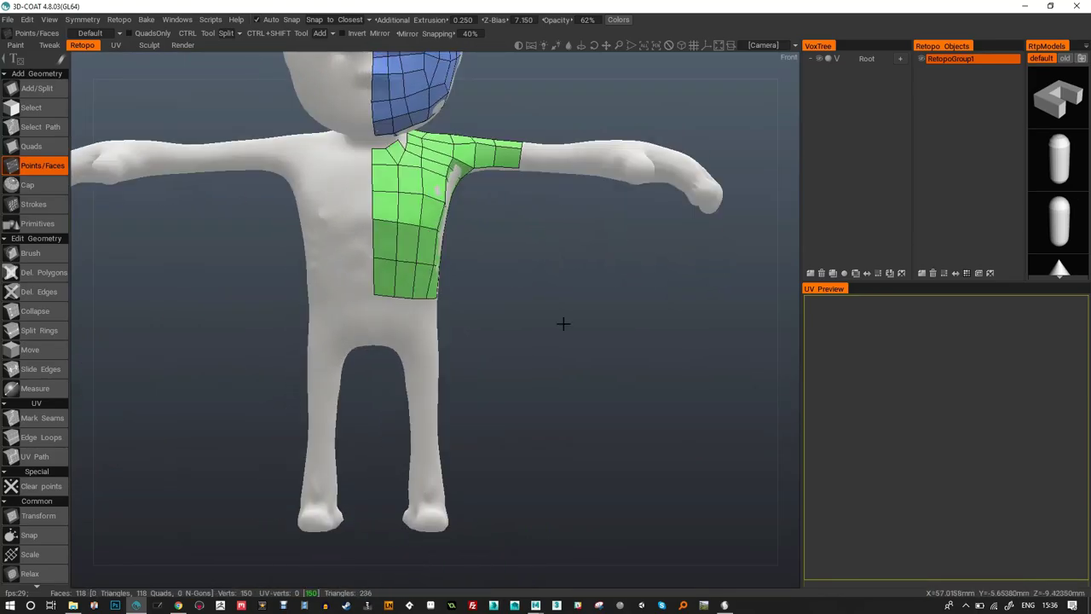
scroll(562, 324, up, 3)
drag(574, 383, 540, 307)
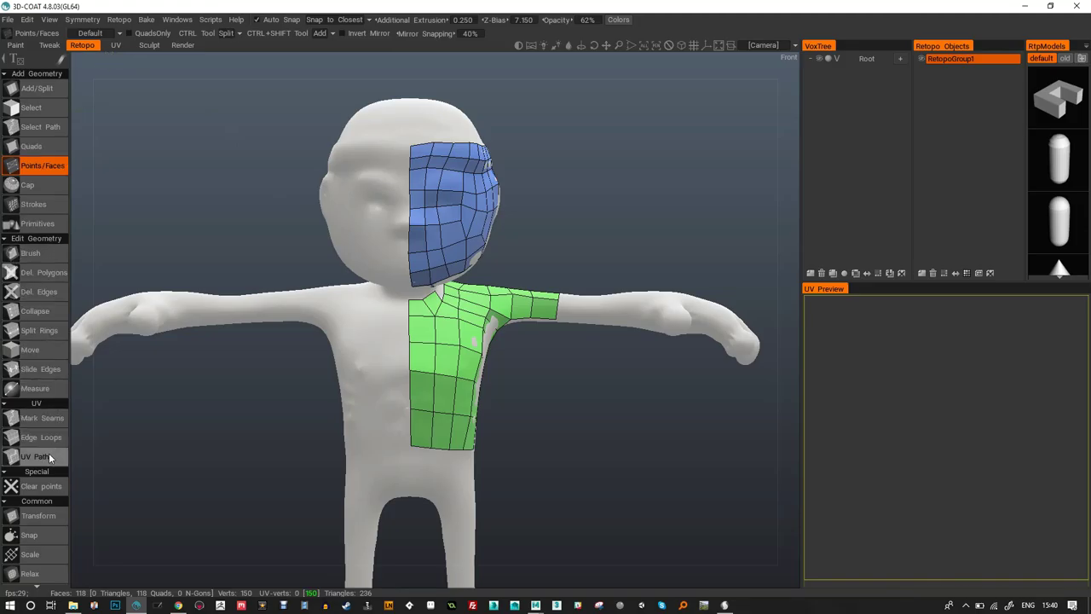
Export the retopology as OBJ, renaming punkKarateBoy_Dec to punkKarateBoy_Low.
click(8, 19)
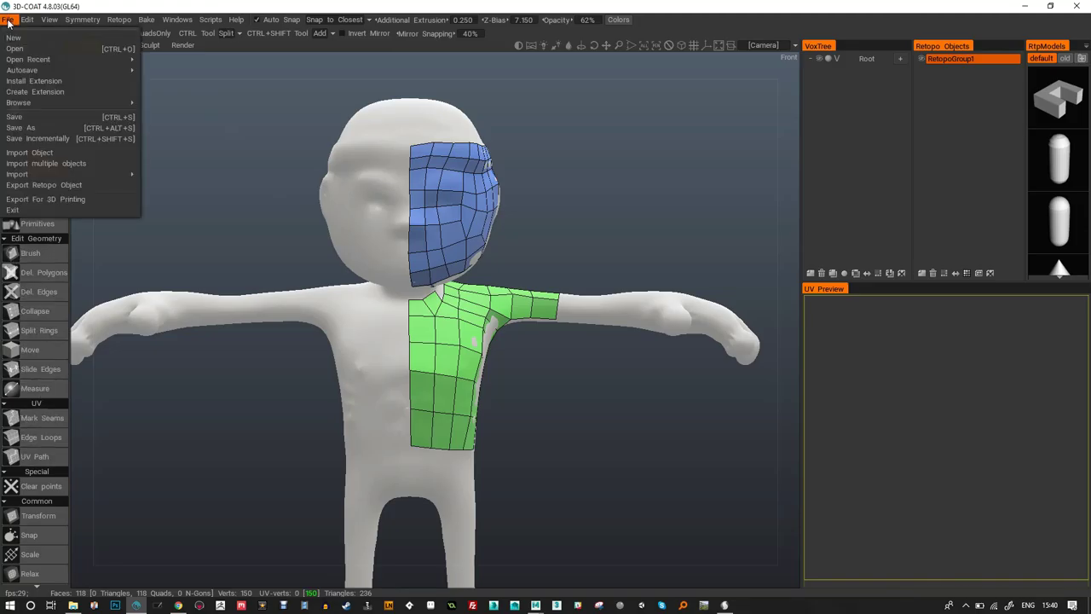
click(76, 185)
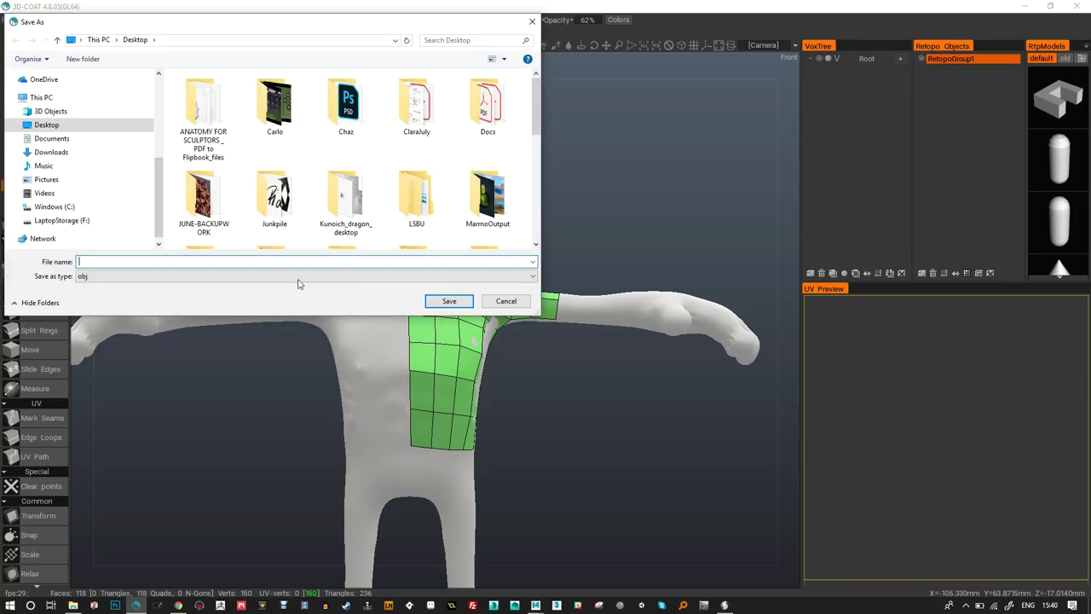
drag(536, 123, 535, 230)
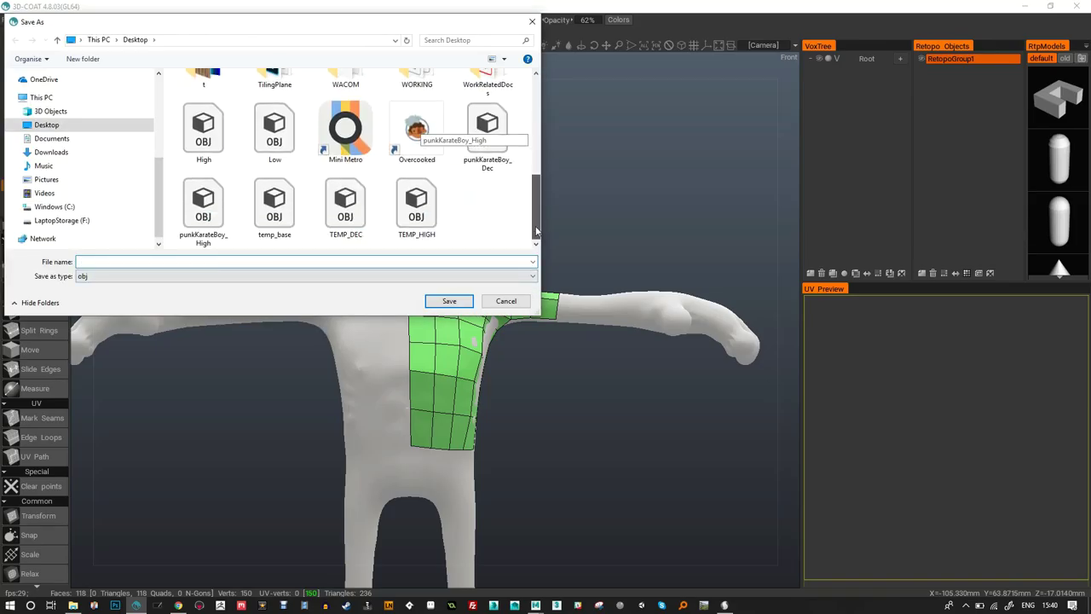
click(487, 162)
mouse_move(127, 262)
mouse_down()
mouse_move(79, 262)
mouse_move(147, 267)
mouse_up()
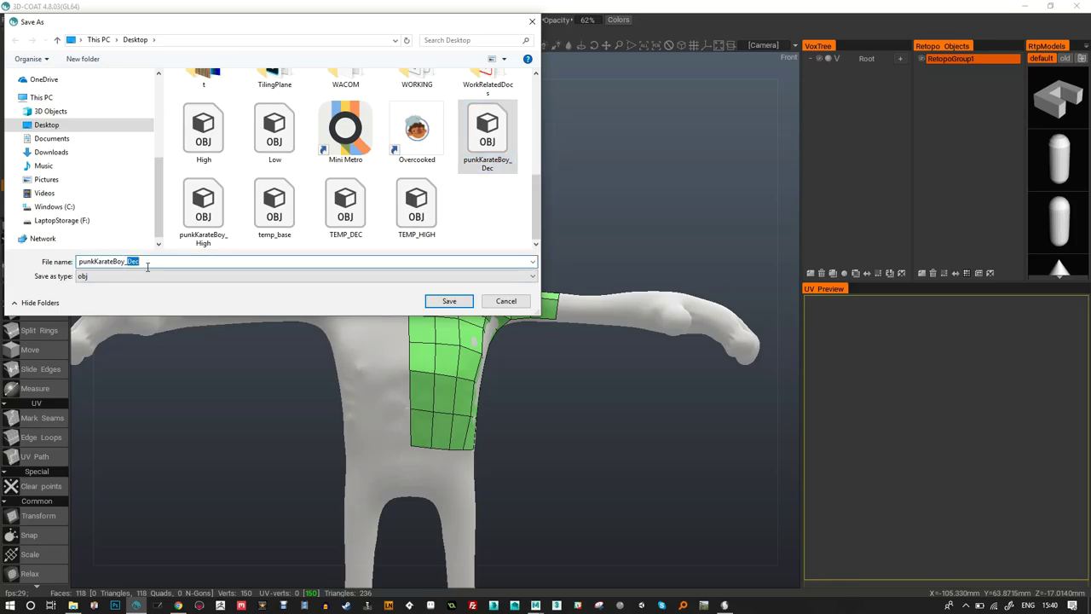
text(Low)
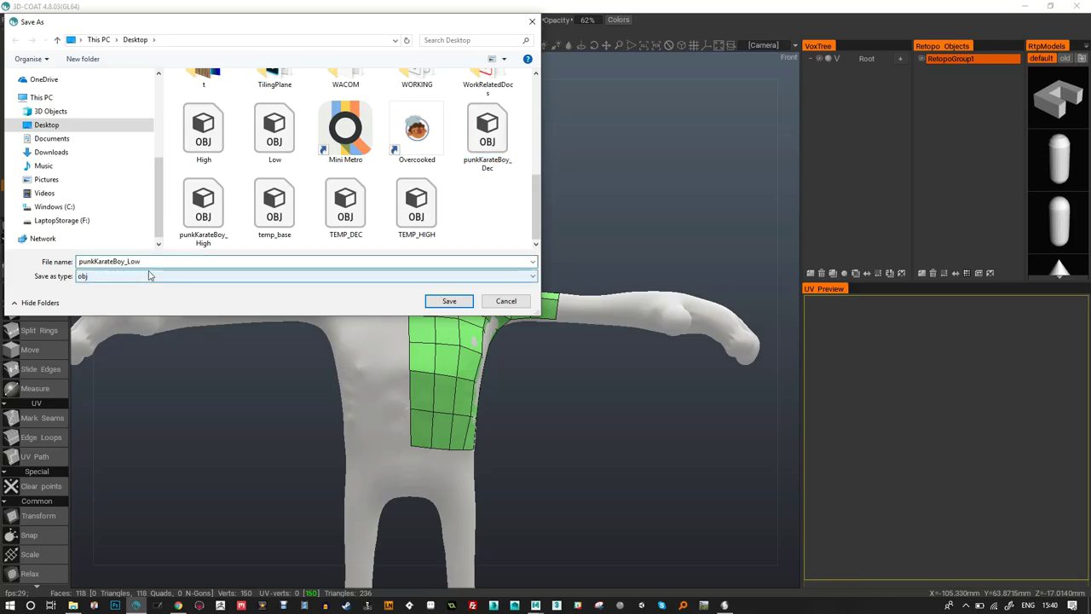
key(Return)
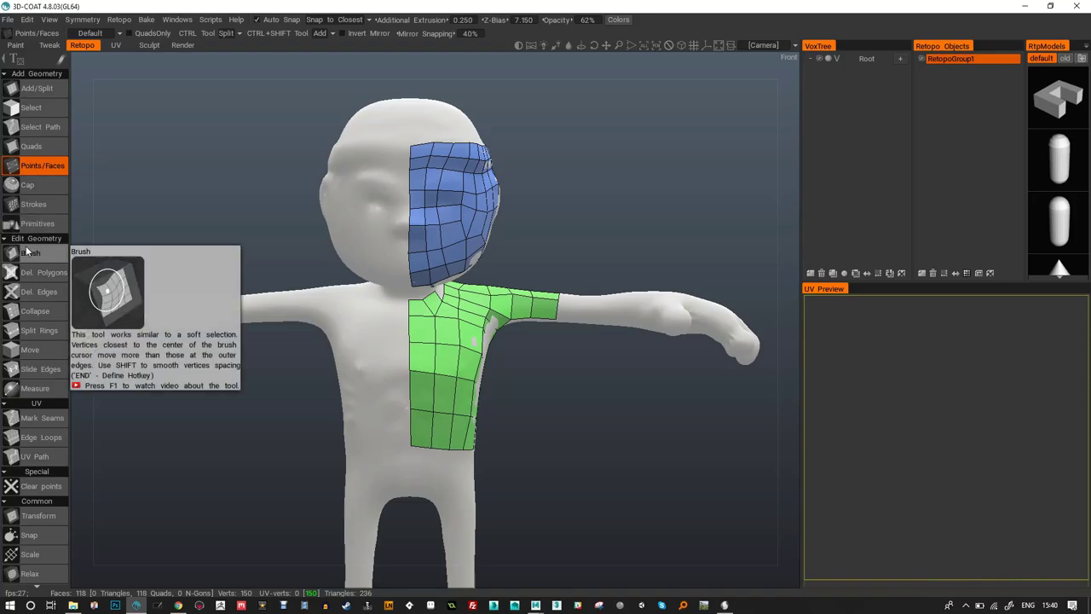
mouse_move(574, 321)
middle_down()
mouse_move(438, 298)
mouse_move(214, 307)
mouse_move(572, 307)
mouse_move(626, 344)
mouse_move(422, 313)
middle_up()
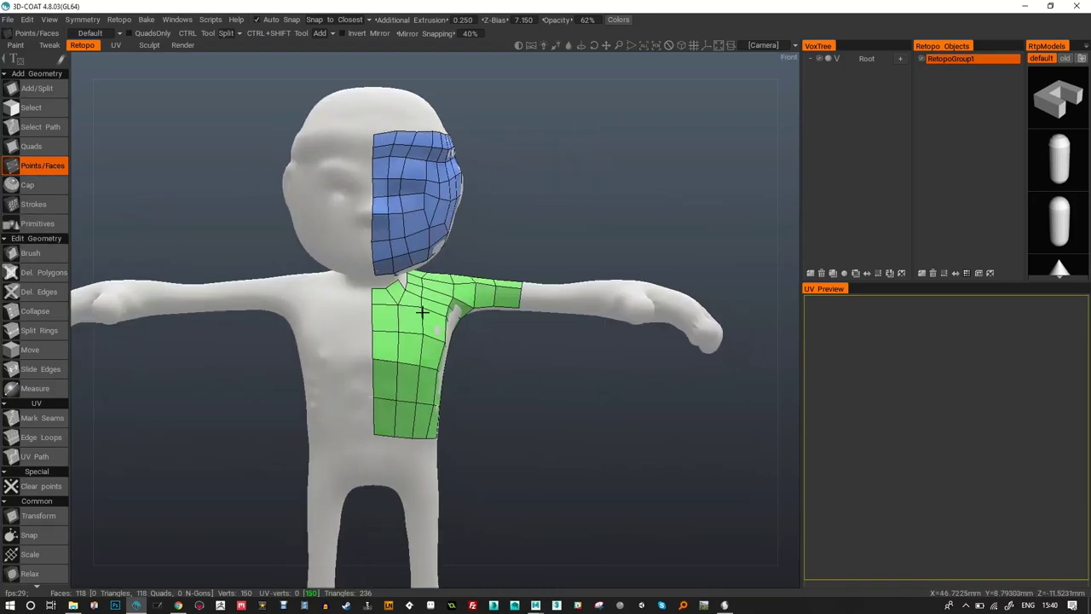
Start a new per-pixel painting scene from punkKarateBoy_Low.obj, discarding unsaved changes.
click(7, 19)
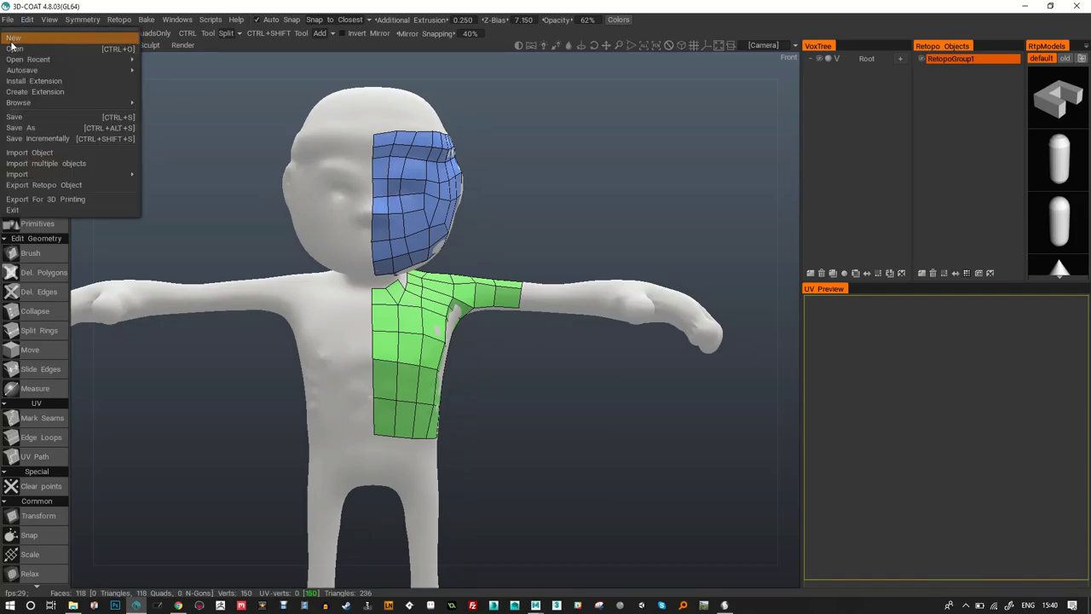
click(12, 39)
click(327, 335)
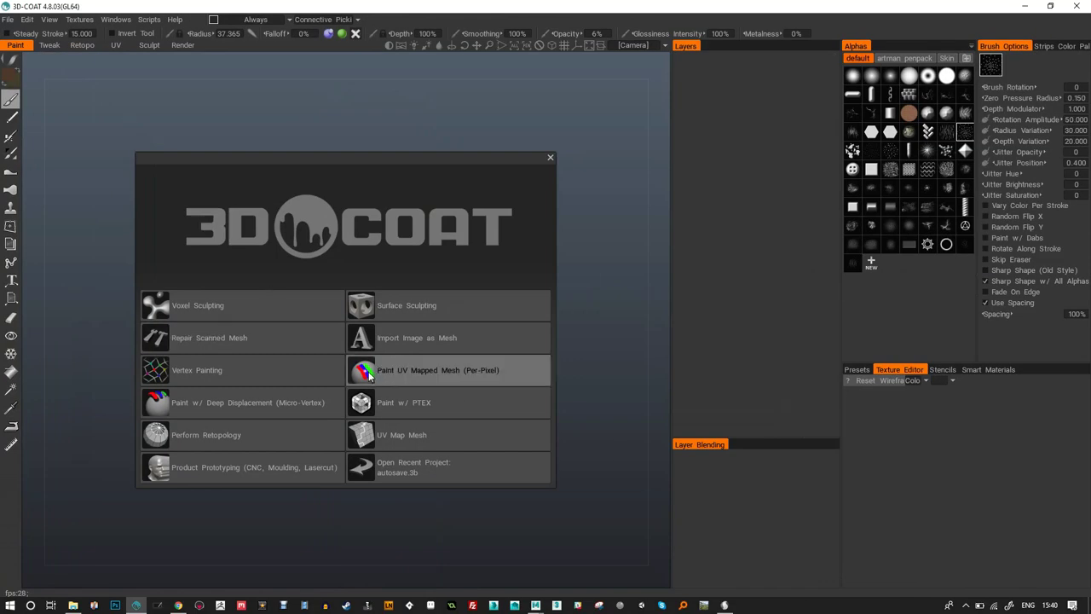
click(366, 373)
click(167, 296)
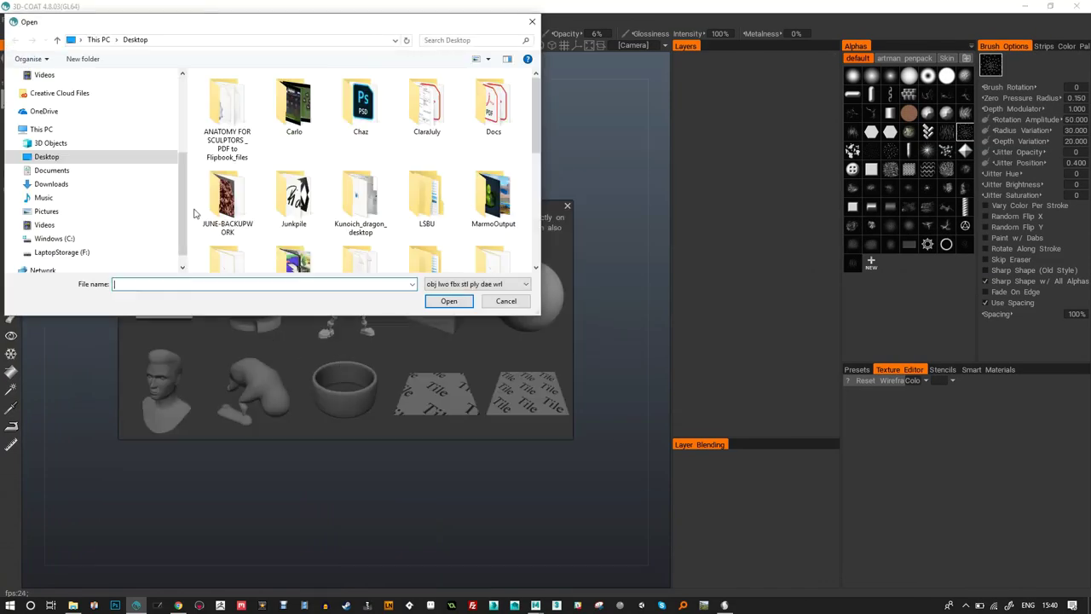
drag(538, 146, 536, 255)
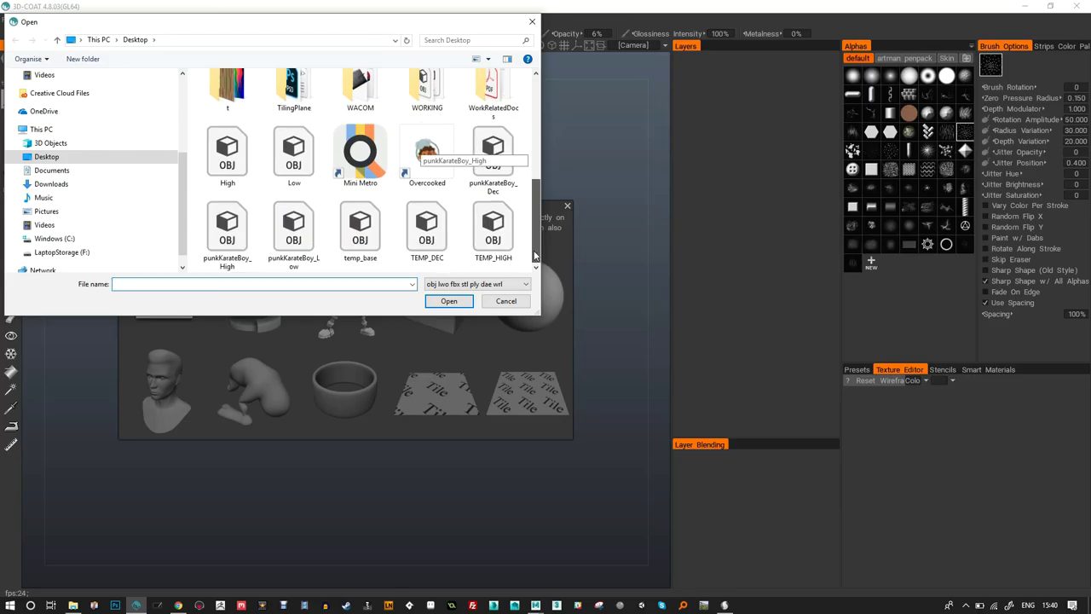
double_click(322, 248)
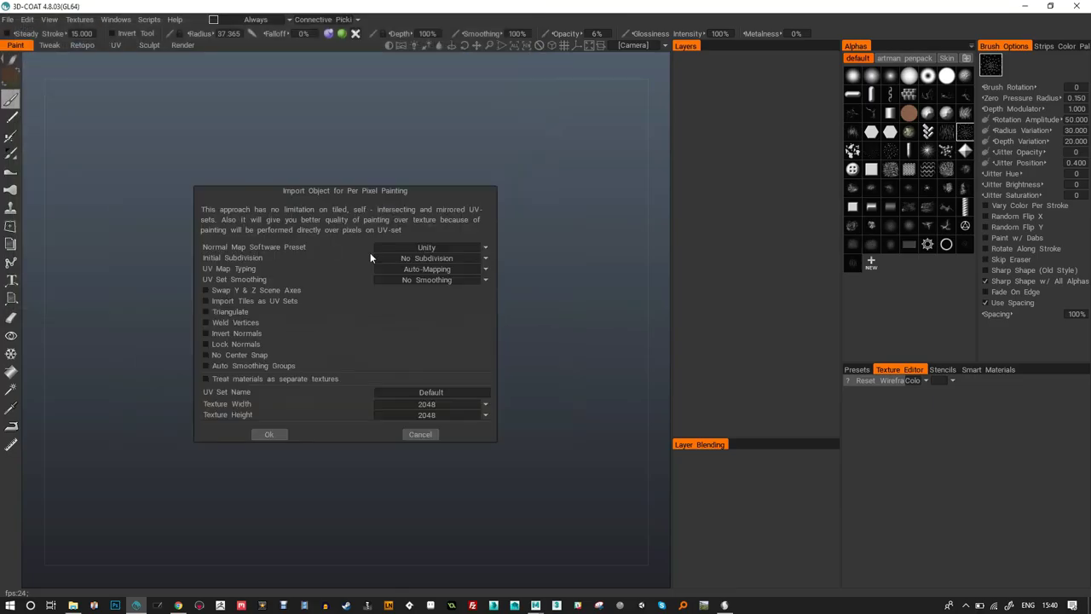
click(266, 433)
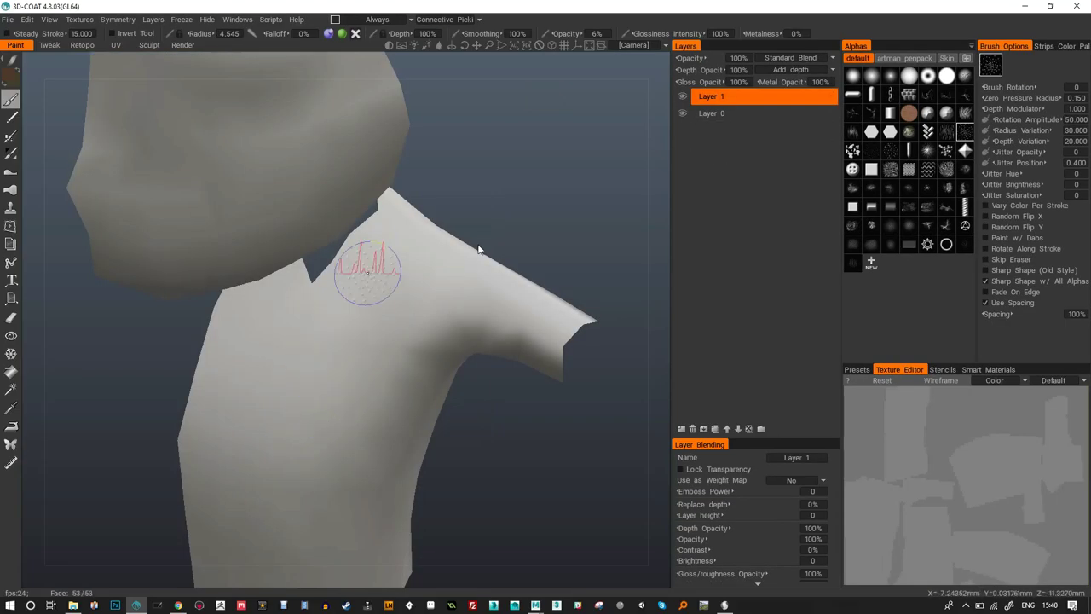
Show the mesh wireframe and switch to the UV room.
drag(530, 168, 550, 203)
key(w)
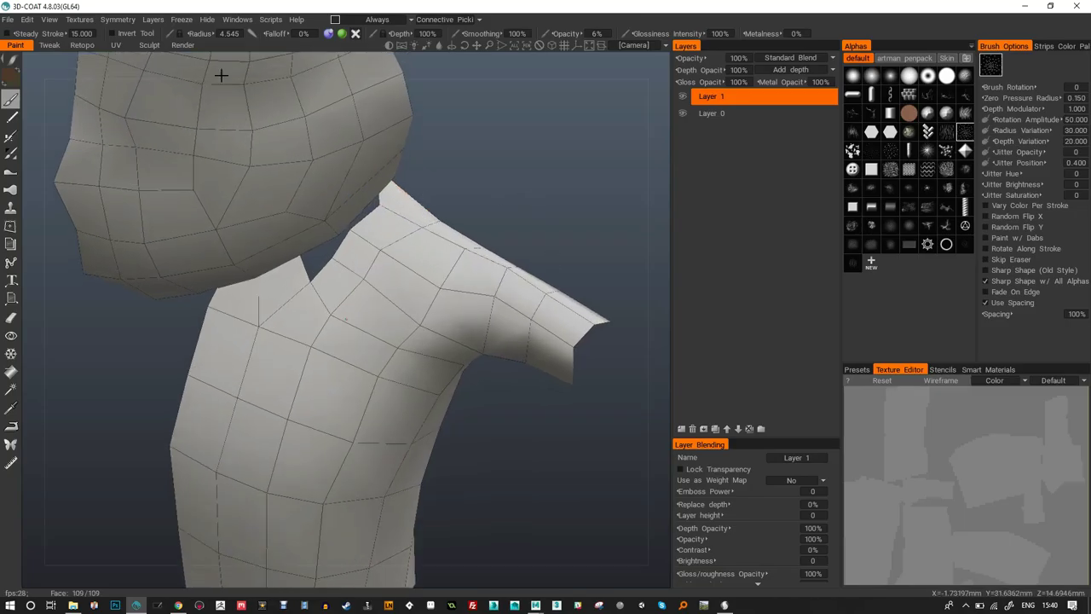
click(116, 45)
drag(571, 162, 461, 286)
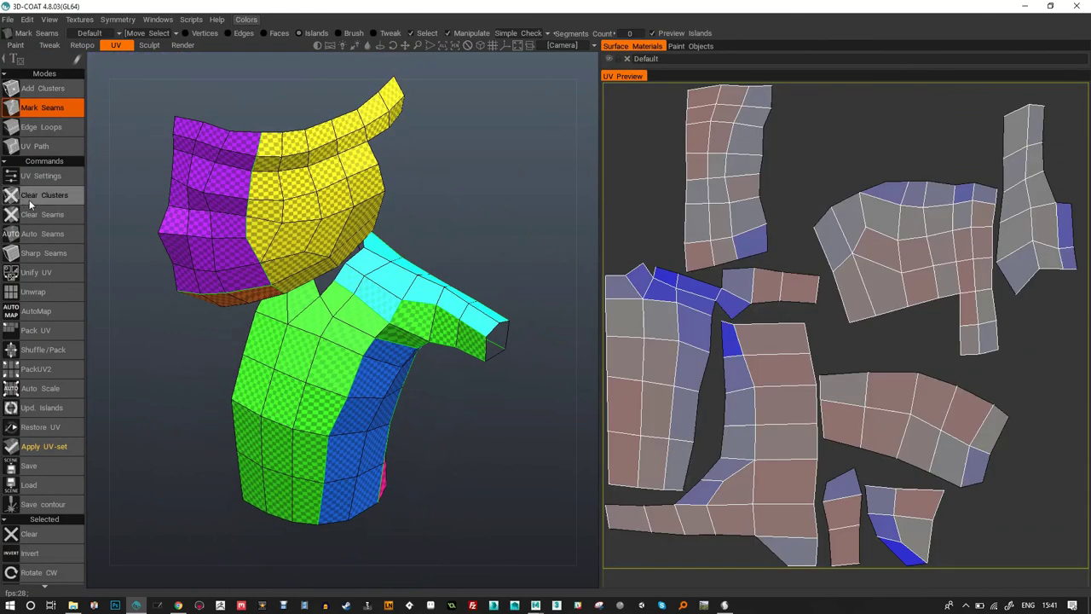
Clear all existing seams and inspect the bare mesh.
click(35, 216)
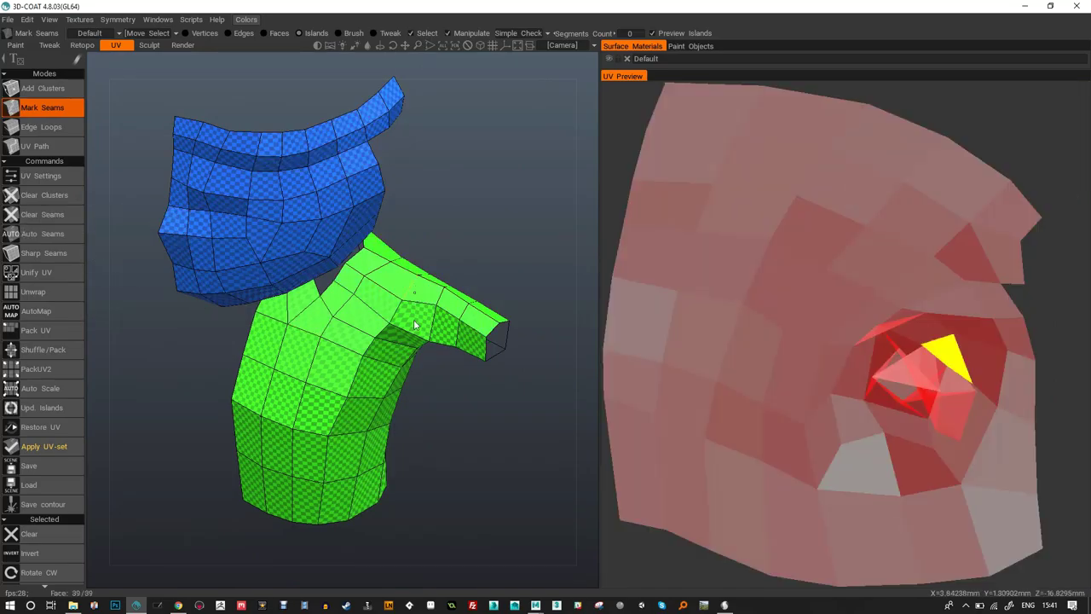
drag(400, 199, 367, 128)
mouse_move(290, 60)
shift+right_down()
mouse_move(268, 64)
mouse_move(296, 65)
shift+right_up()
drag(438, 171, 448, 151)
drag(394, 294, 454, 334)
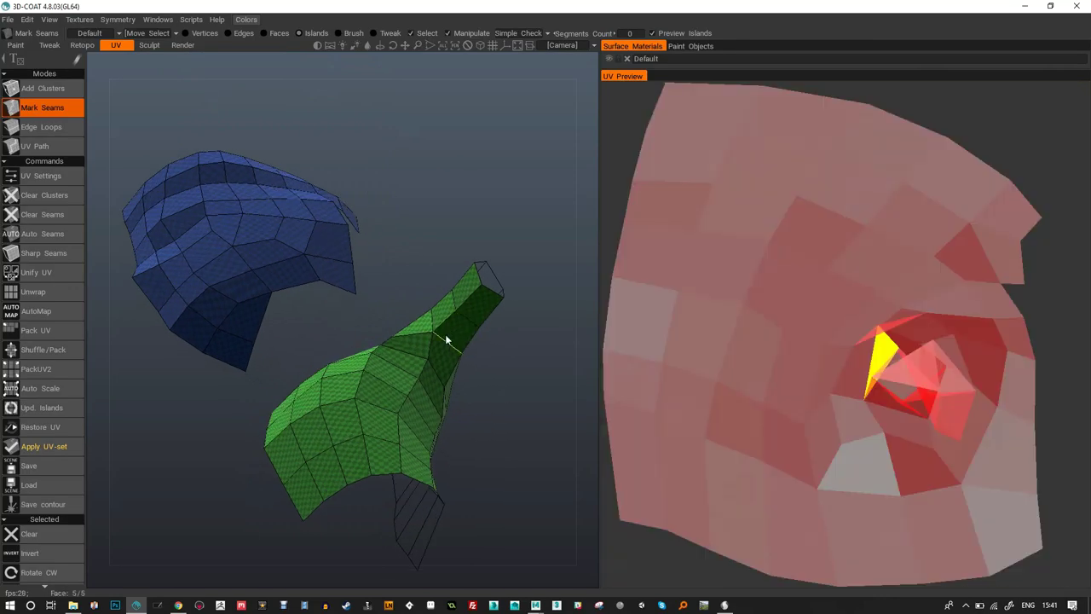
Mark a new seam near the arm's tip and unwrap the mesh into new islands.
click(427, 319)
drag(477, 236, 443, 223)
drag(494, 281, 410, 241)
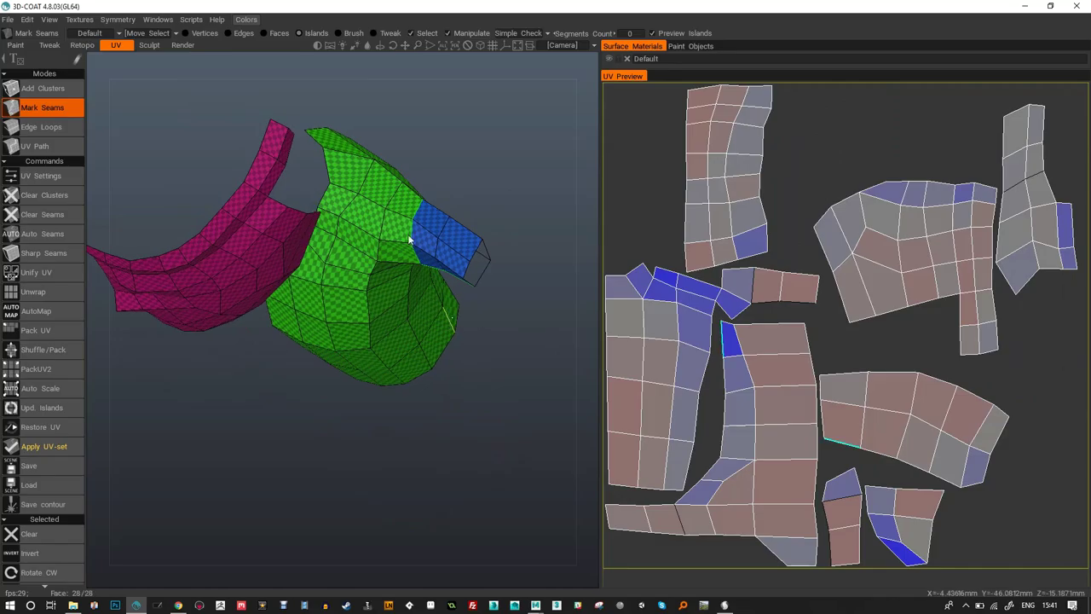
drag(460, 249, 239, 181)
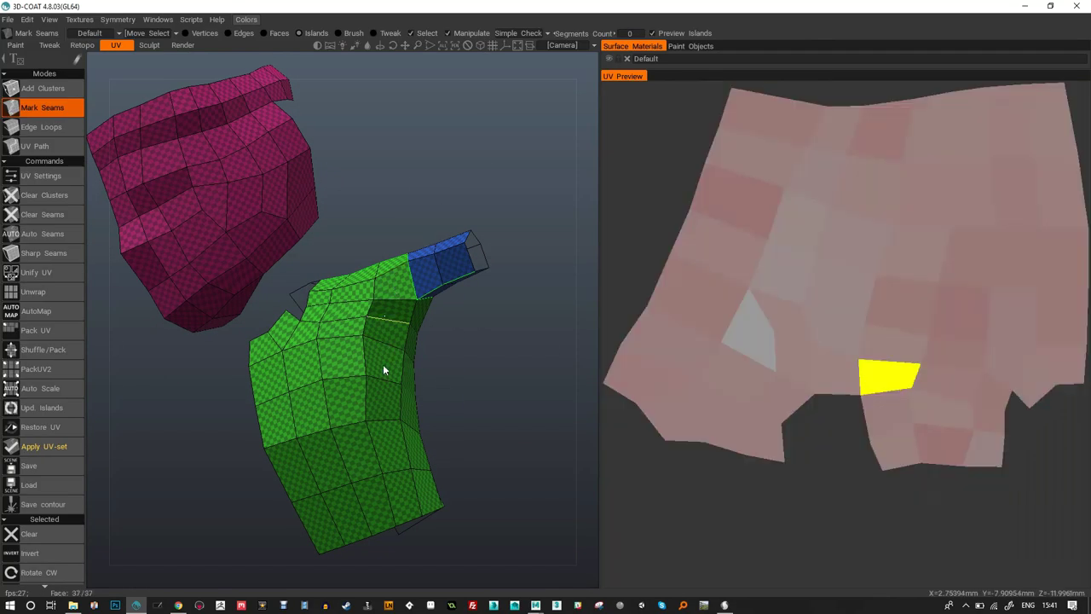
click(46, 293)
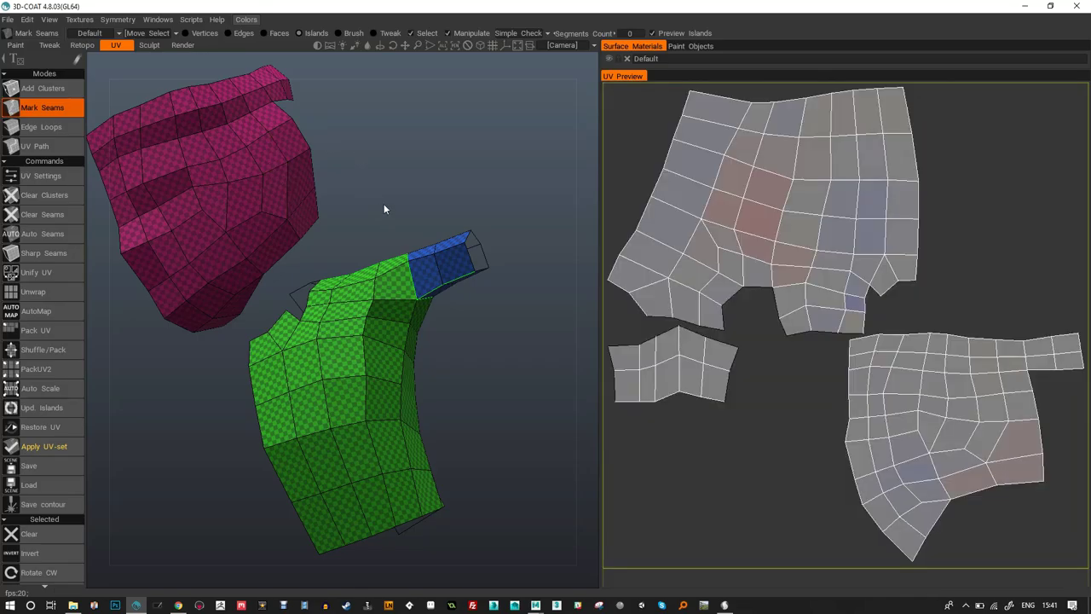
drag(504, 130, 493, 202)
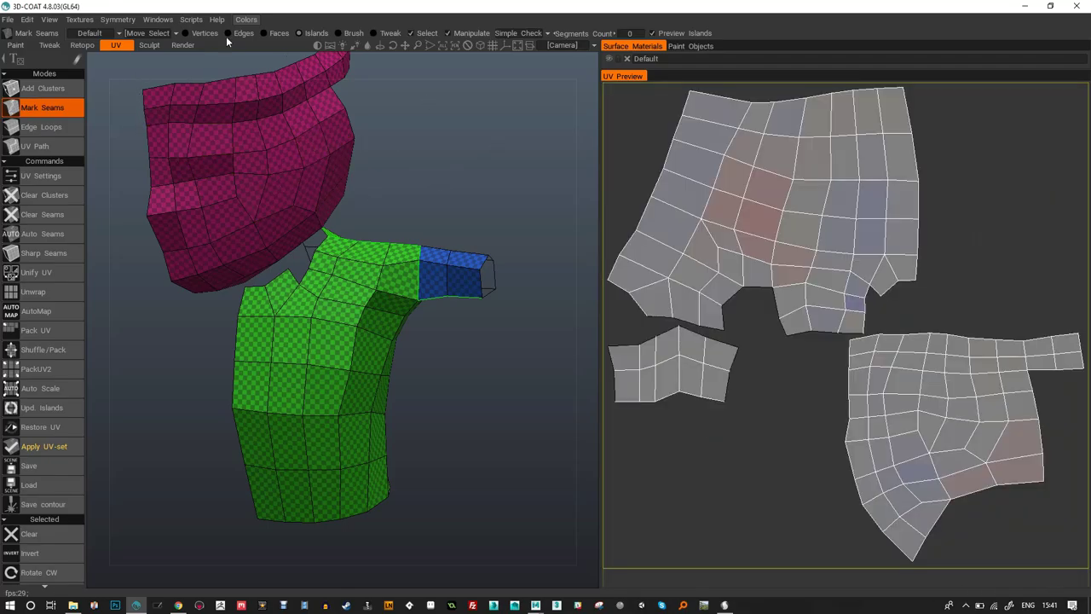
Rotate the top island and move the small and large islands so none overlap.
click(744, 202)
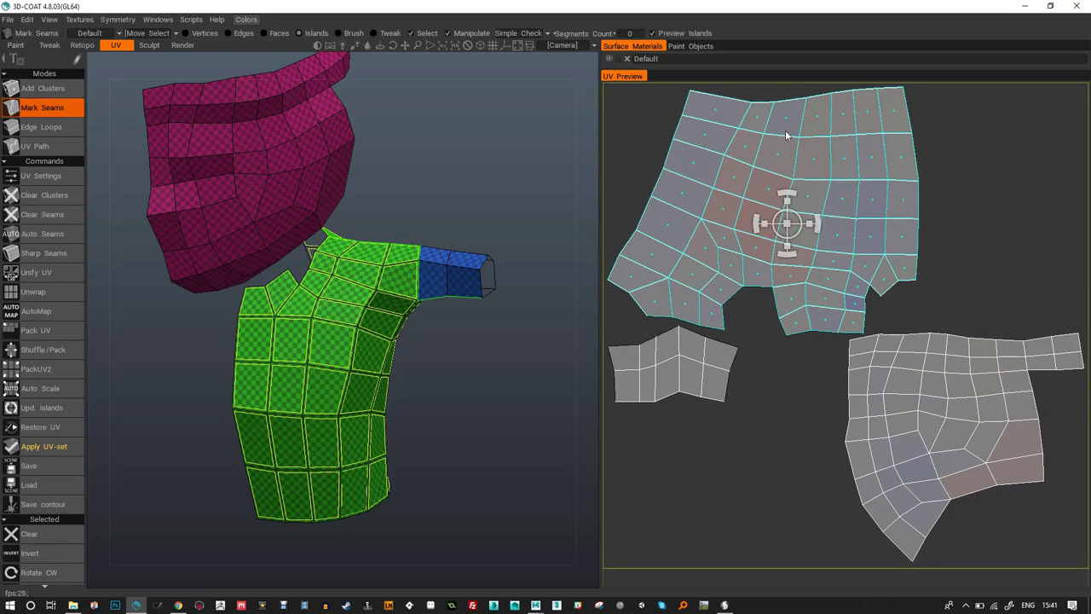
drag(815, 224, 727, 301)
click(676, 369)
drag(676, 369, 707, 413)
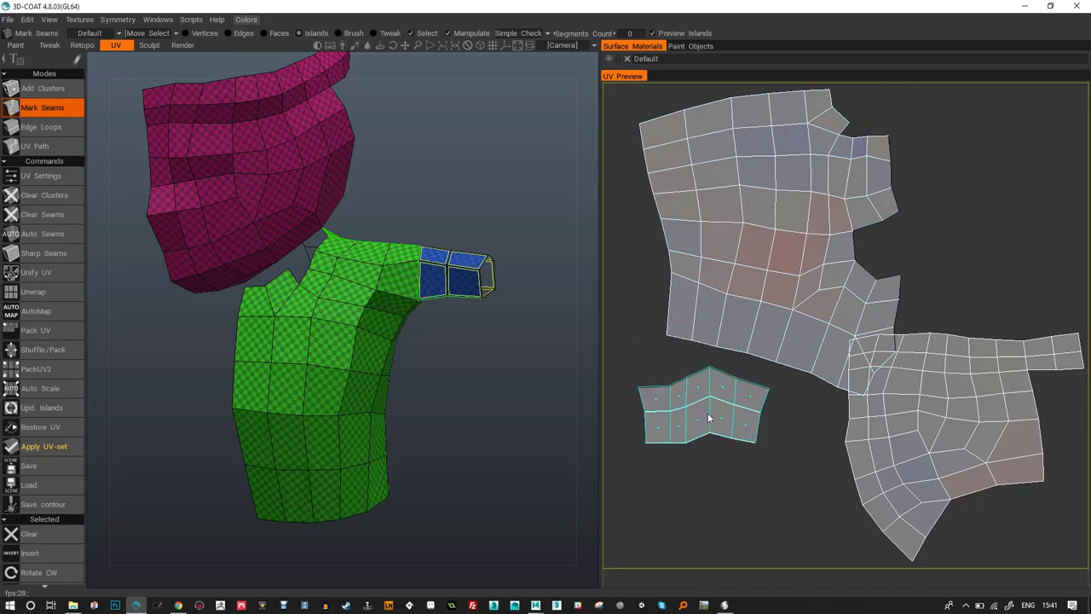
click(919, 412)
drag(950, 409, 984, 458)
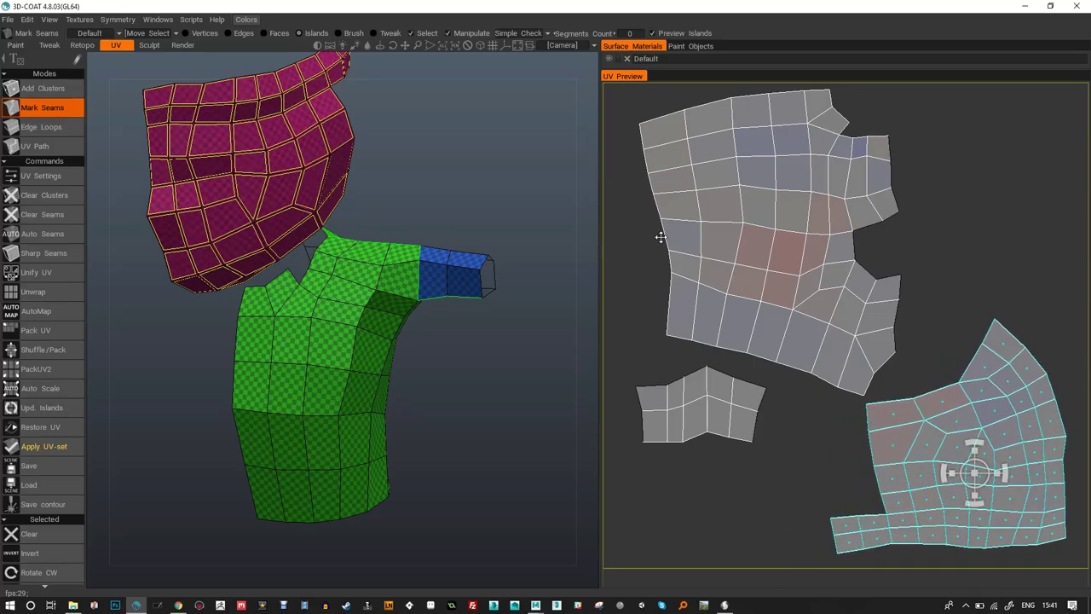
click(498, 198)
click(9, 19)
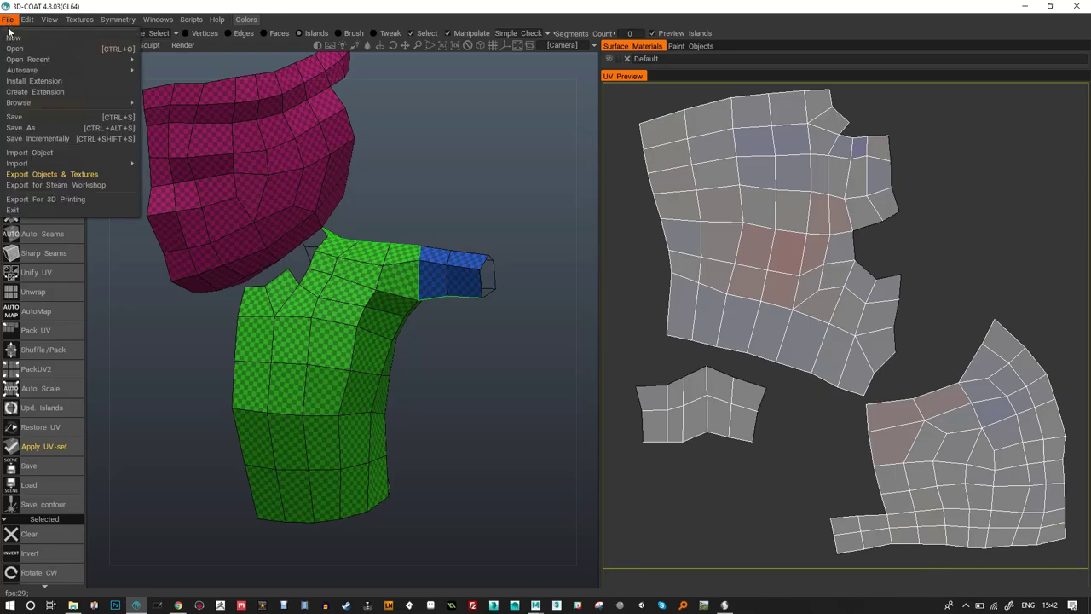
Export the mesh over punkKarateBoy_Low.obj, replacing the file, then launch Marmoset Toolbag.
click(84, 175)
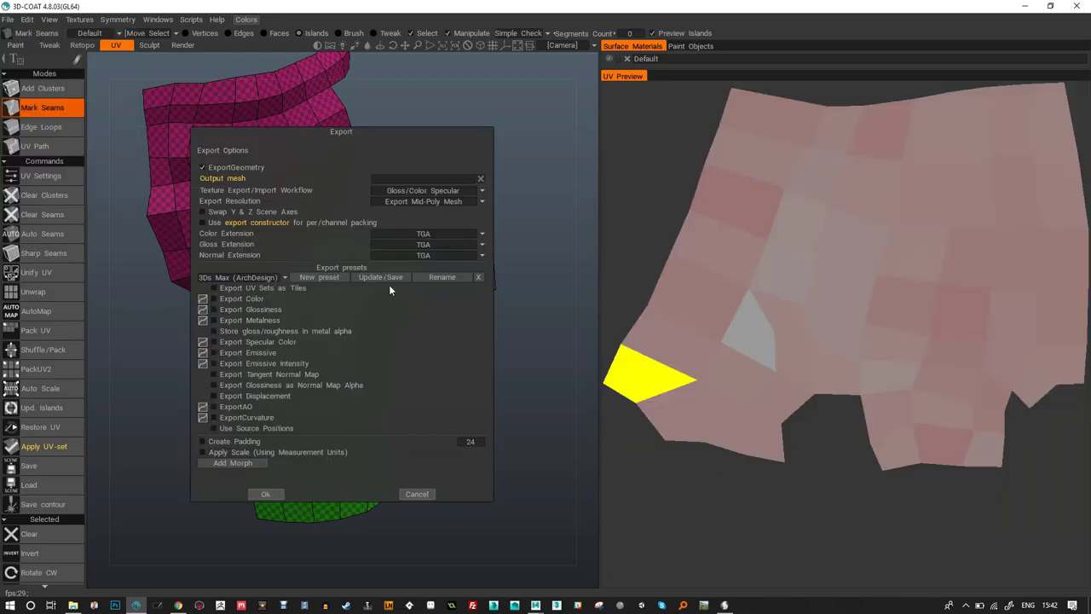
click(444, 181)
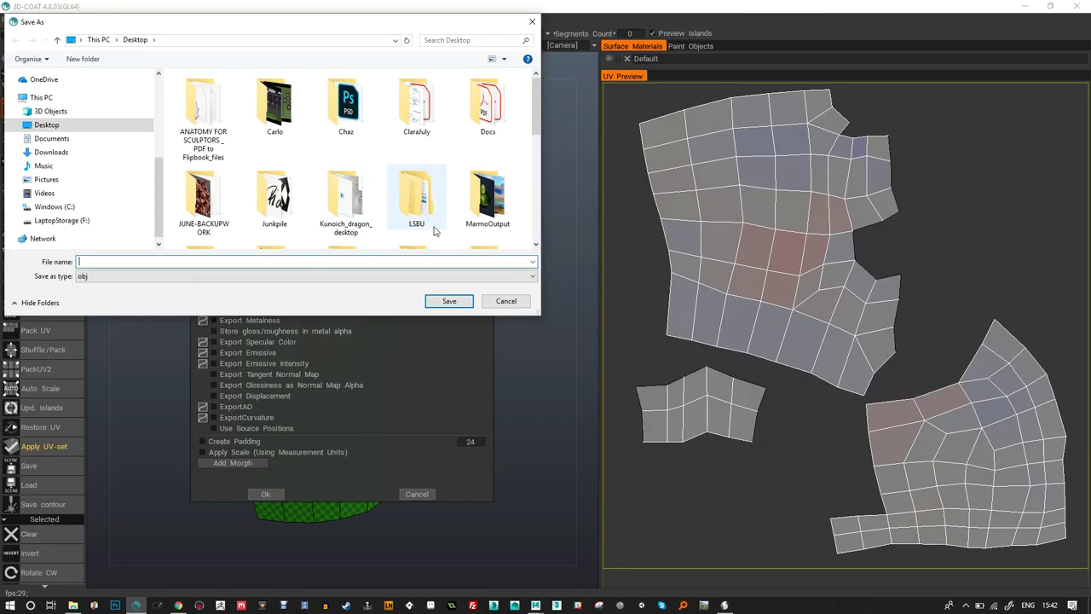
scroll(433, 228, down, 5)
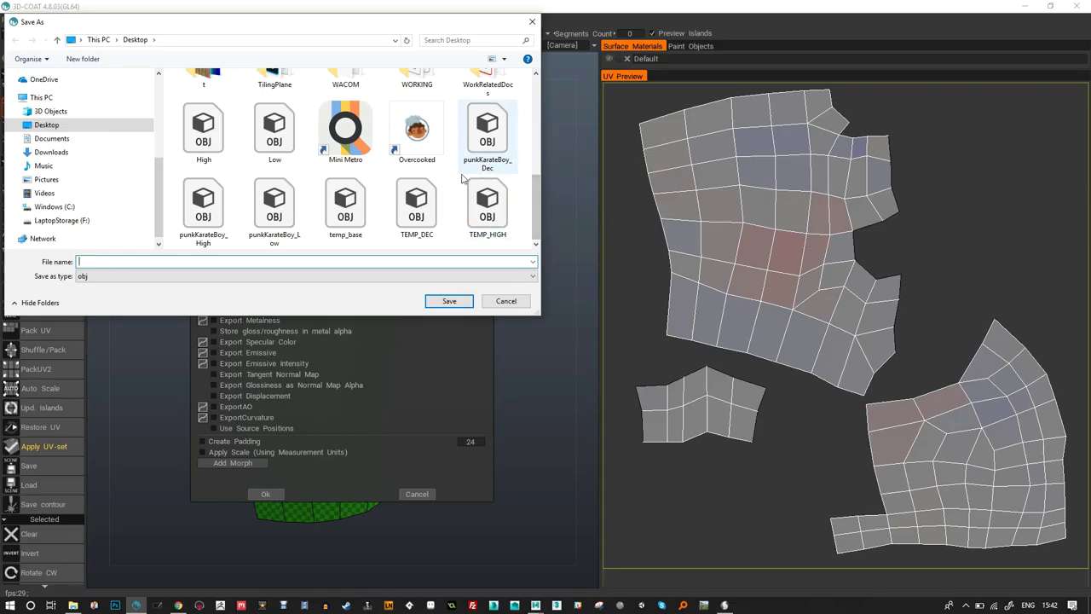
double_click(275, 220)
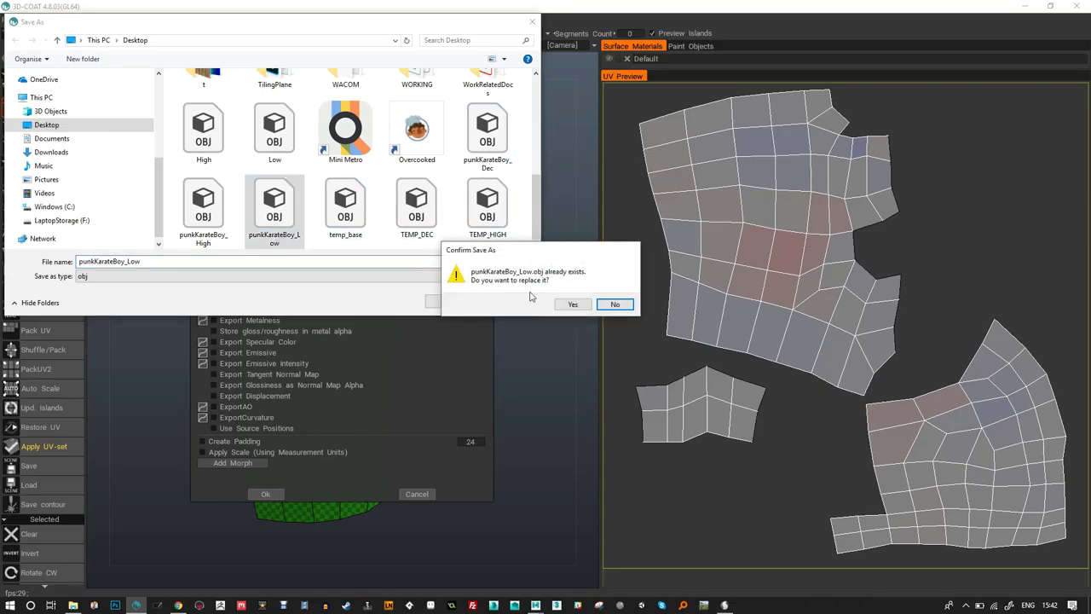
click(566, 307)
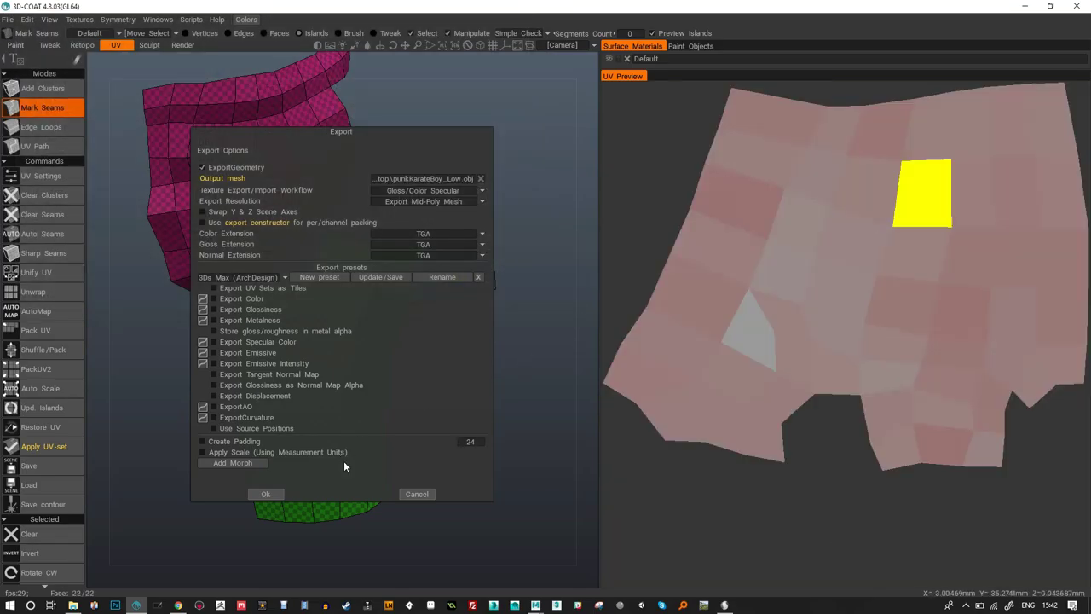
click(265, 494)
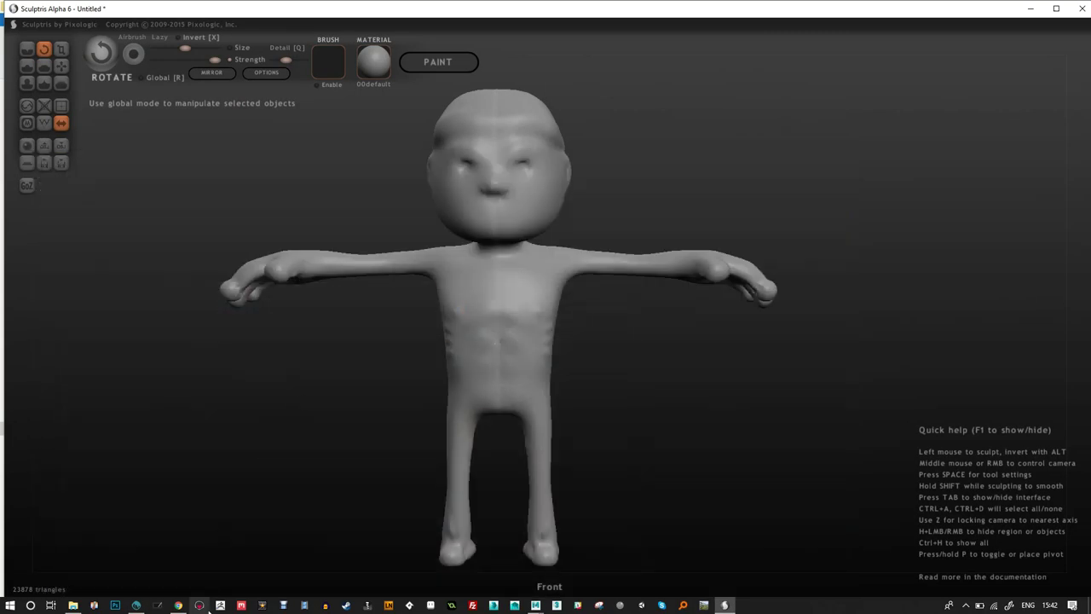
click(200, 605)
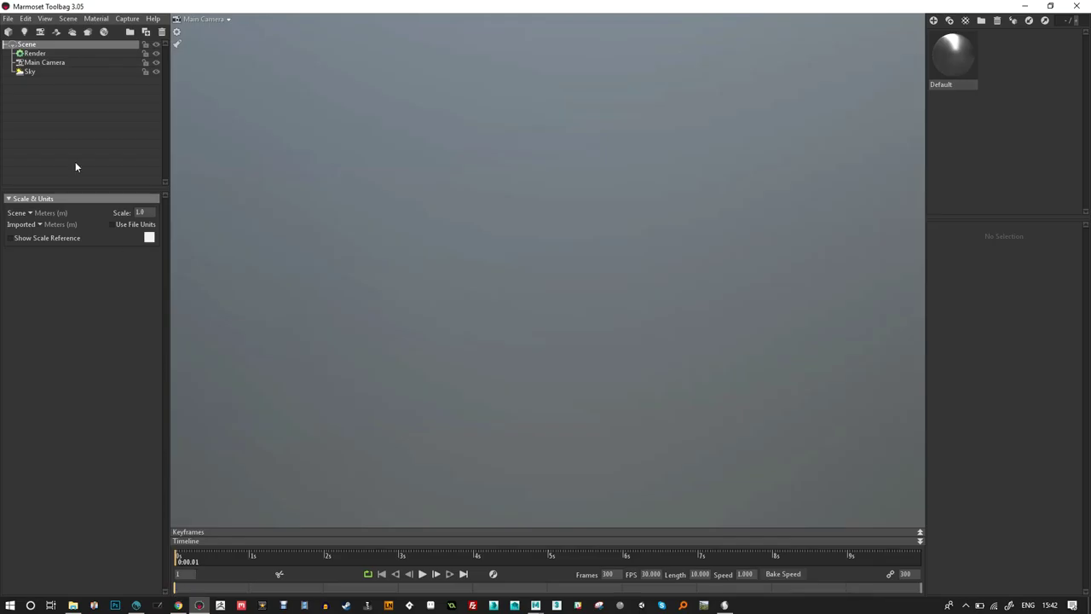
Start importing a model from the File menu of the empty scene.
click(9, 18)
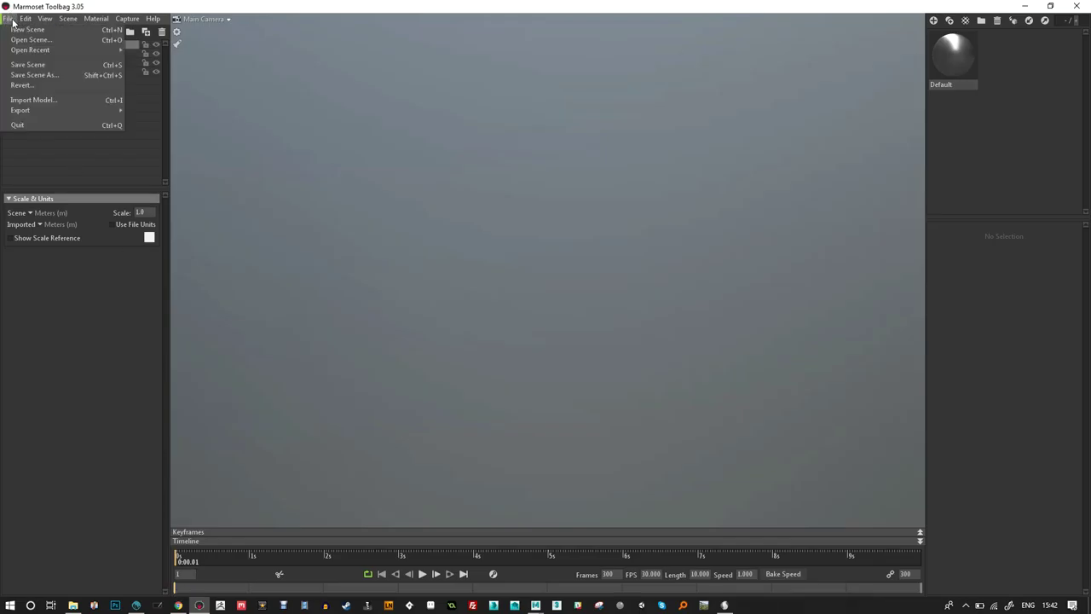
mouse_move(25, 20)
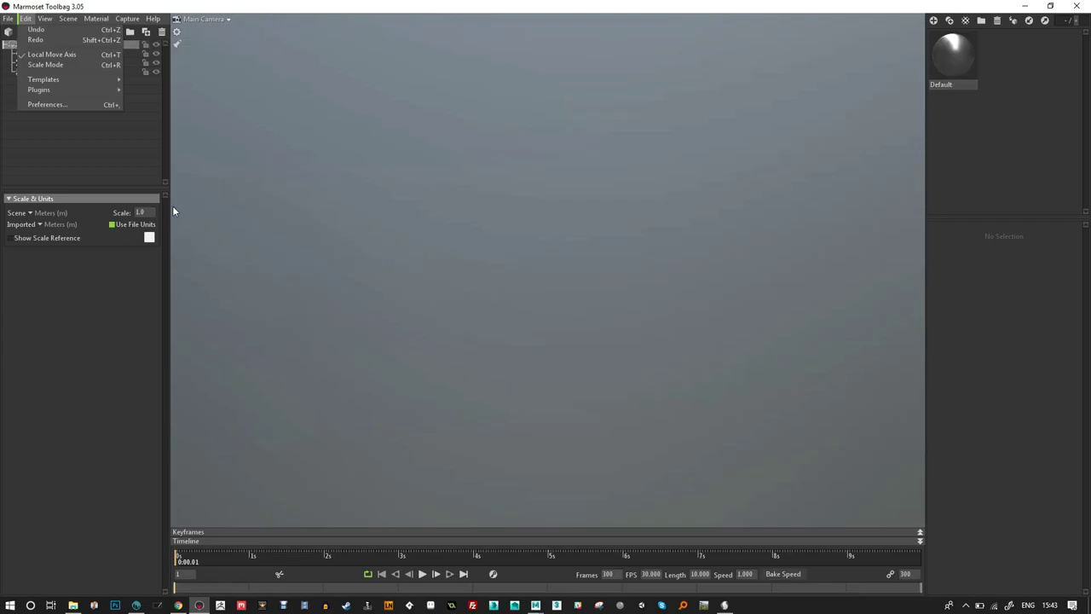
click(60, 304)
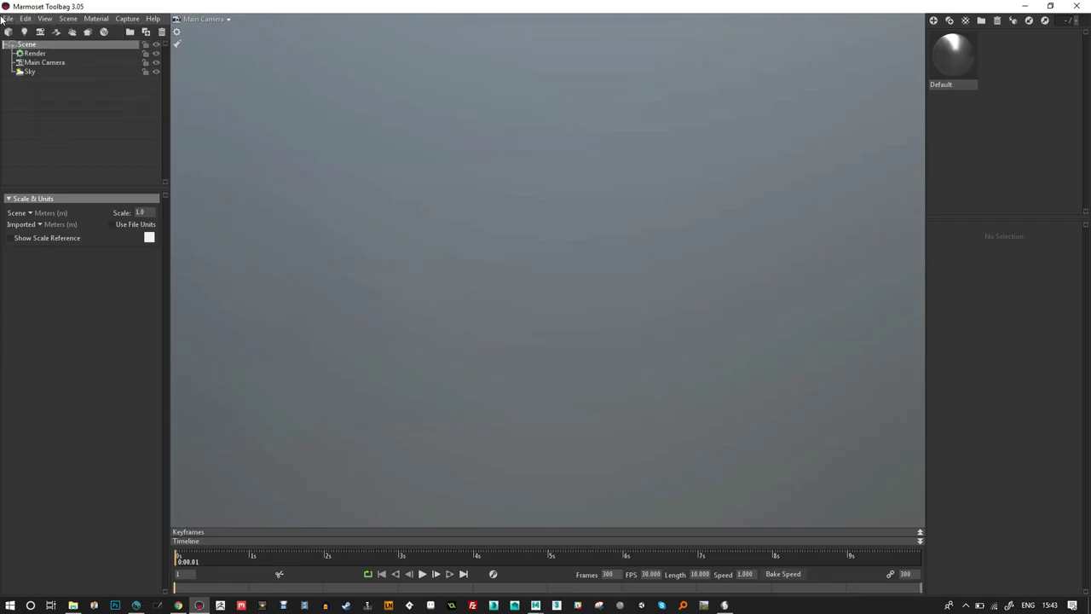
click(8, 19)
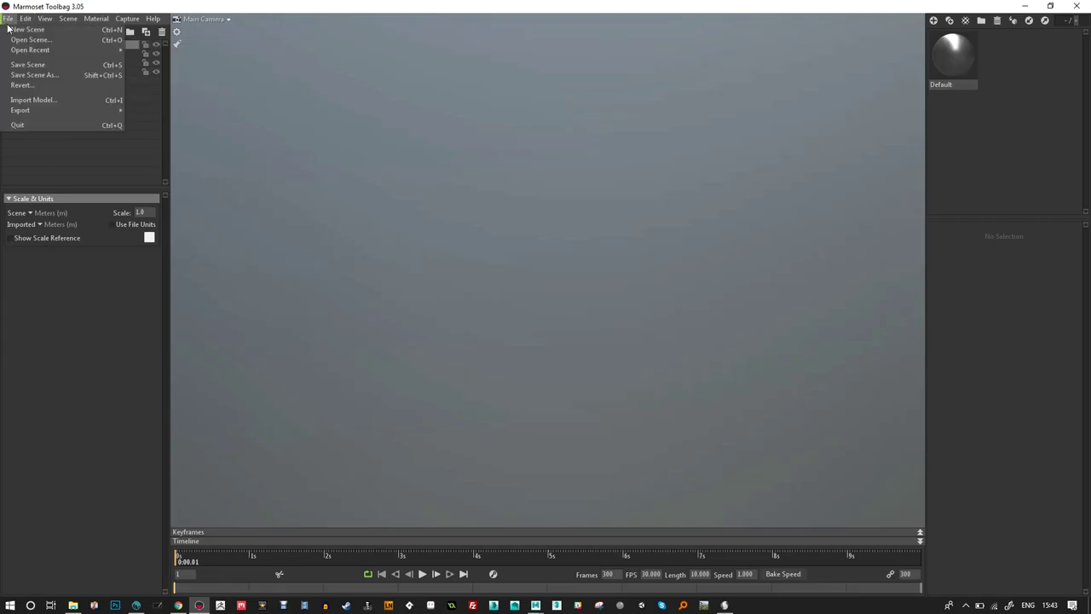
click(71, 99)
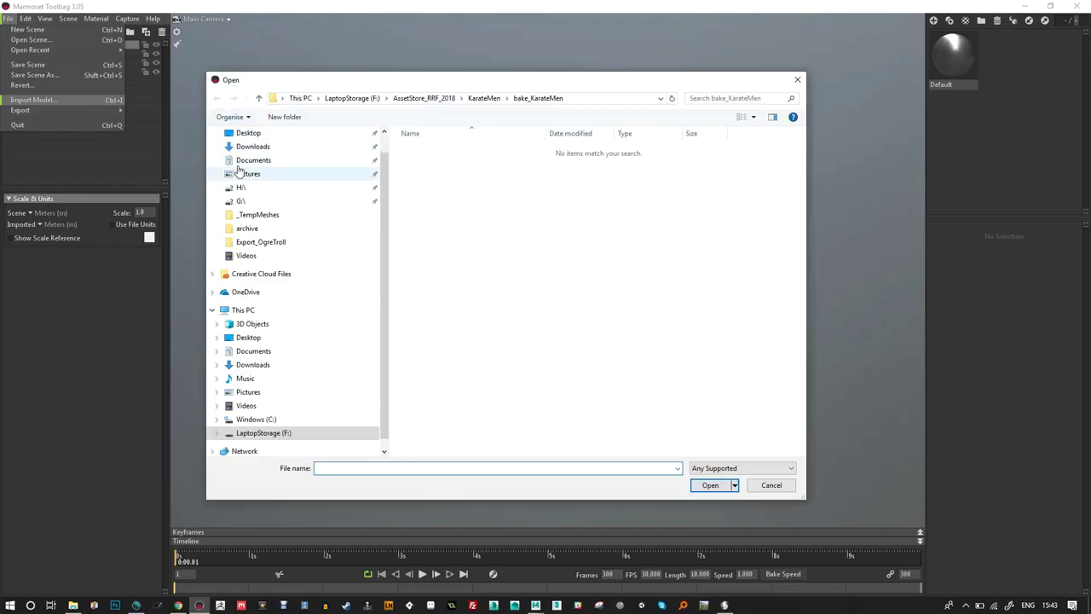
Import punkKarateBoy_Low and punkKarateBoy_High together from the Desktop.
click(246, 134)
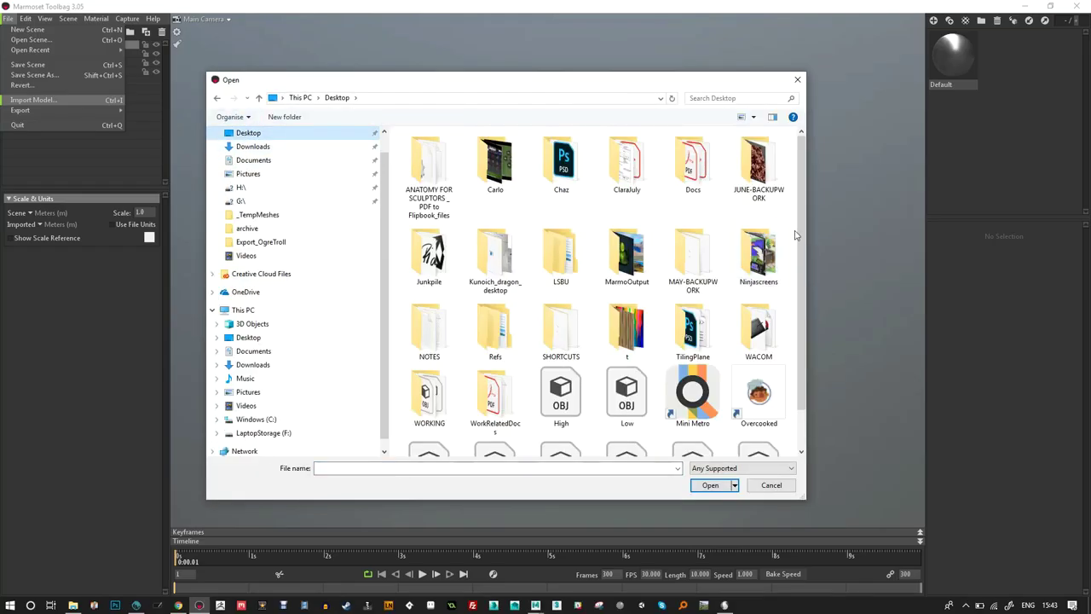
scroll(799, 312, down, 2)
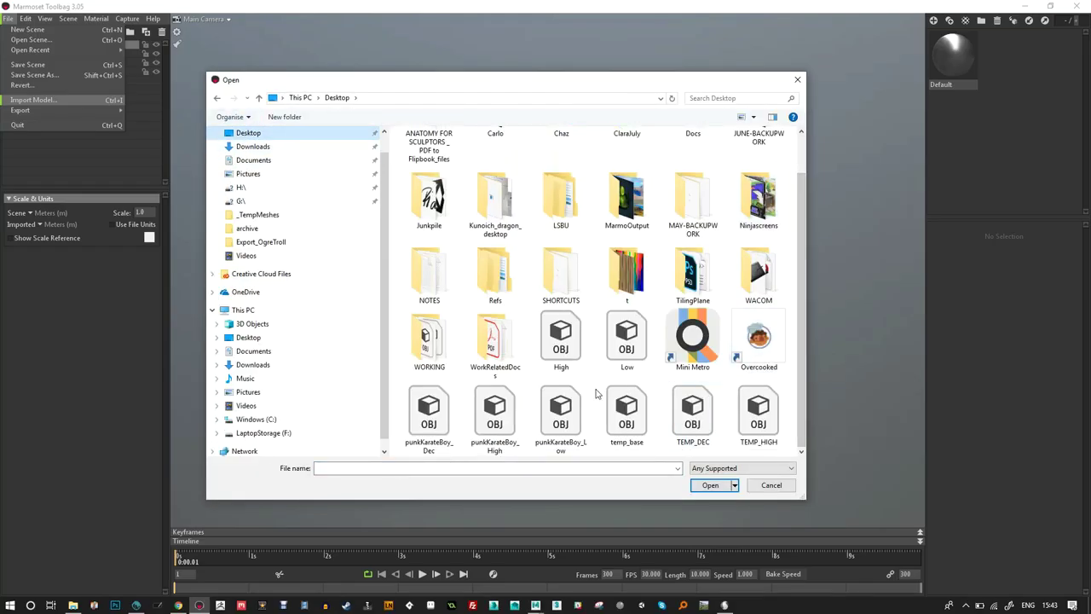
click(561, 418)
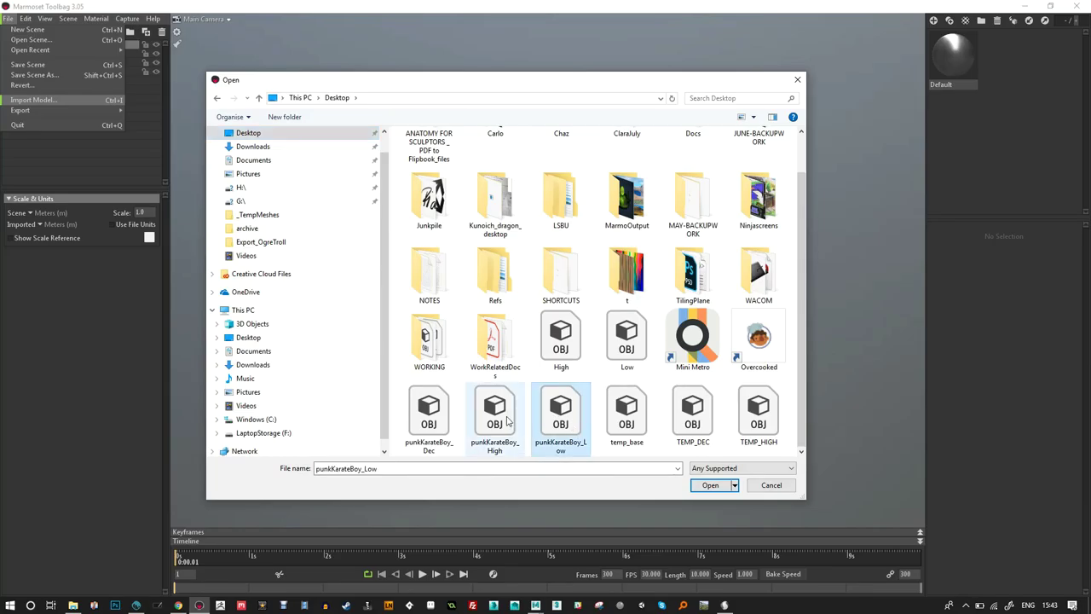
ctrl+click(498, 417)
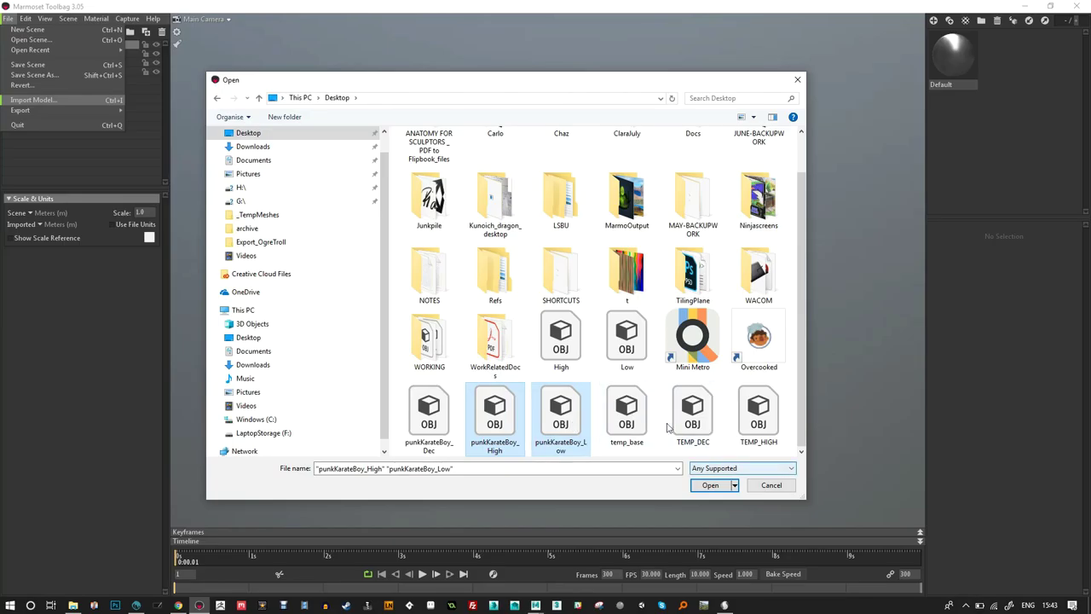
click(704, 490)
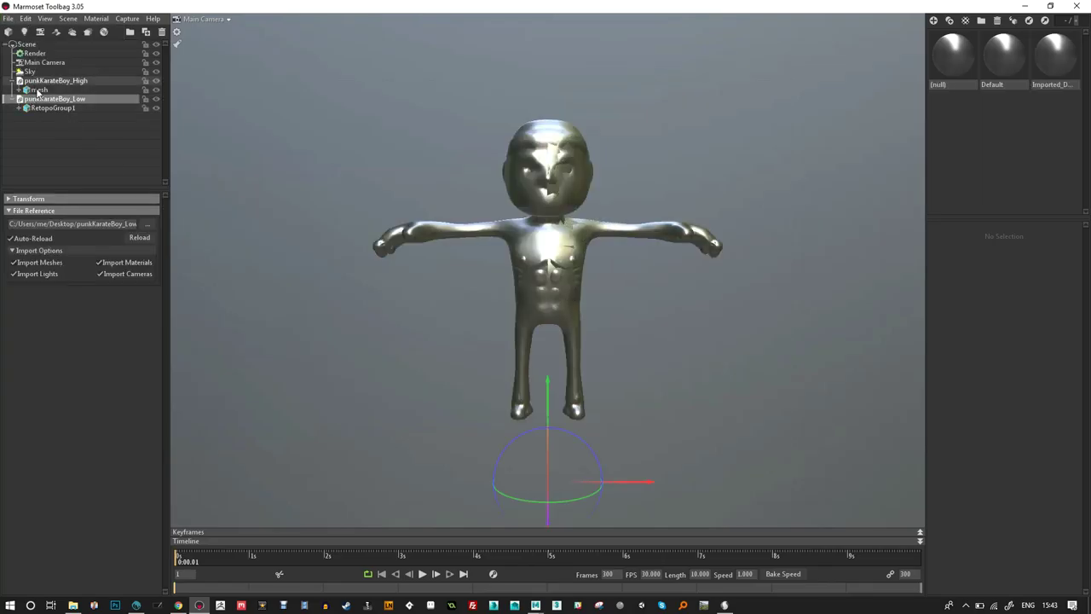
Hide punkKarateBoy_High so only the low-poly face and chest show, then select its row.
click(157, 81)
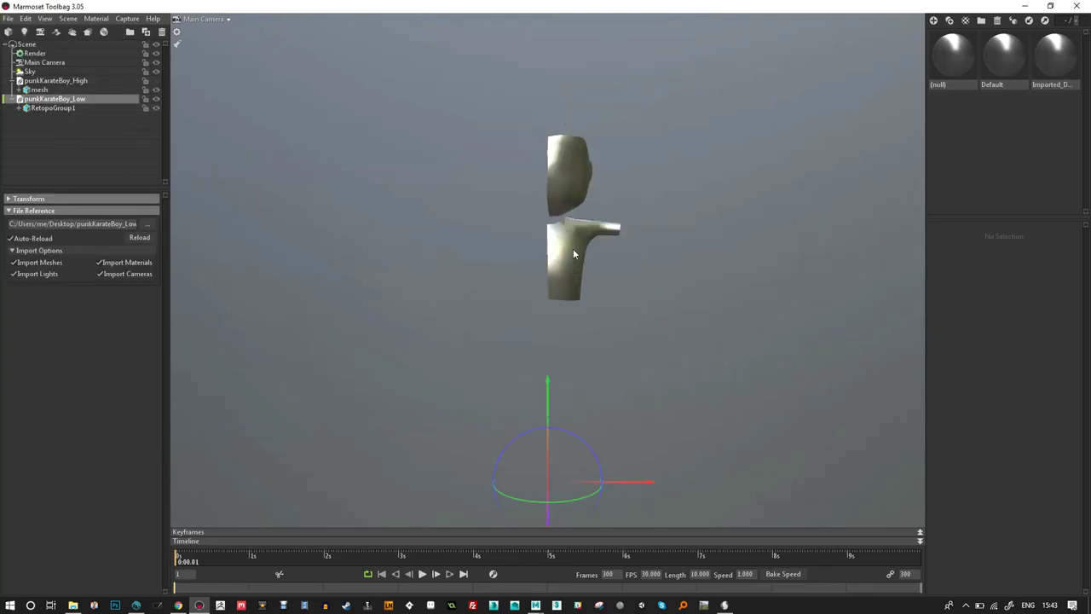
click(157, 81)
click(156, 99)
click(682, 226)
alt+drag(615, 280, 583, 282)
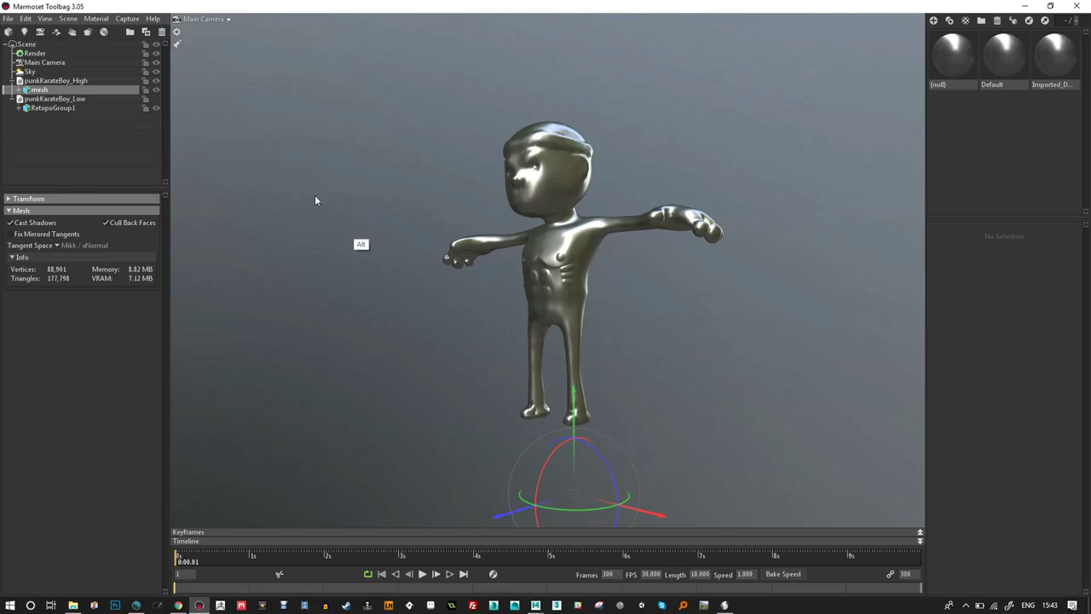
click(157, 99)
click(156, 81)
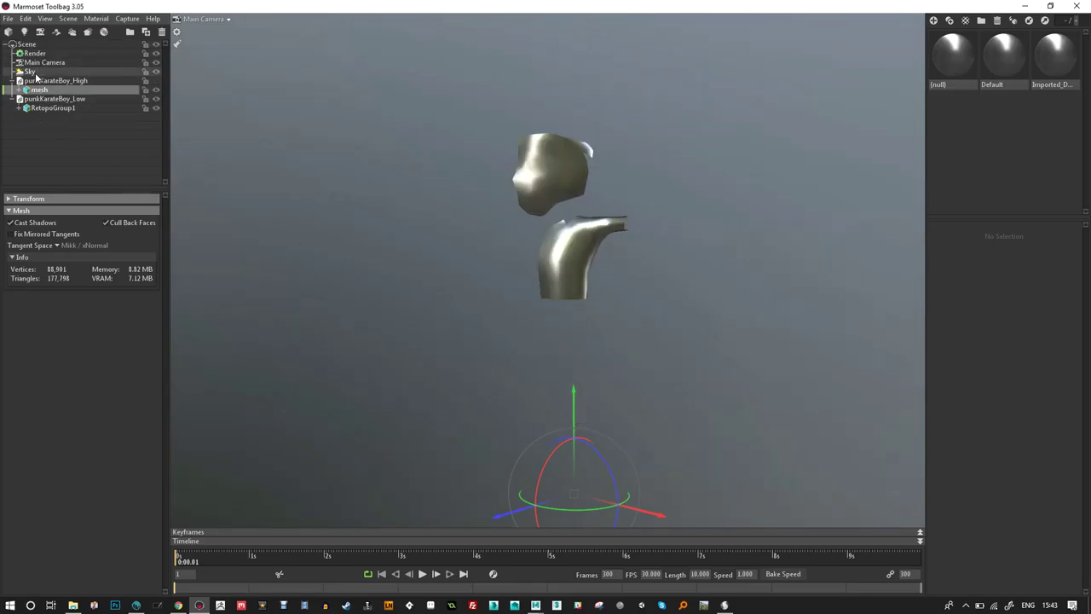
click(59, 80)
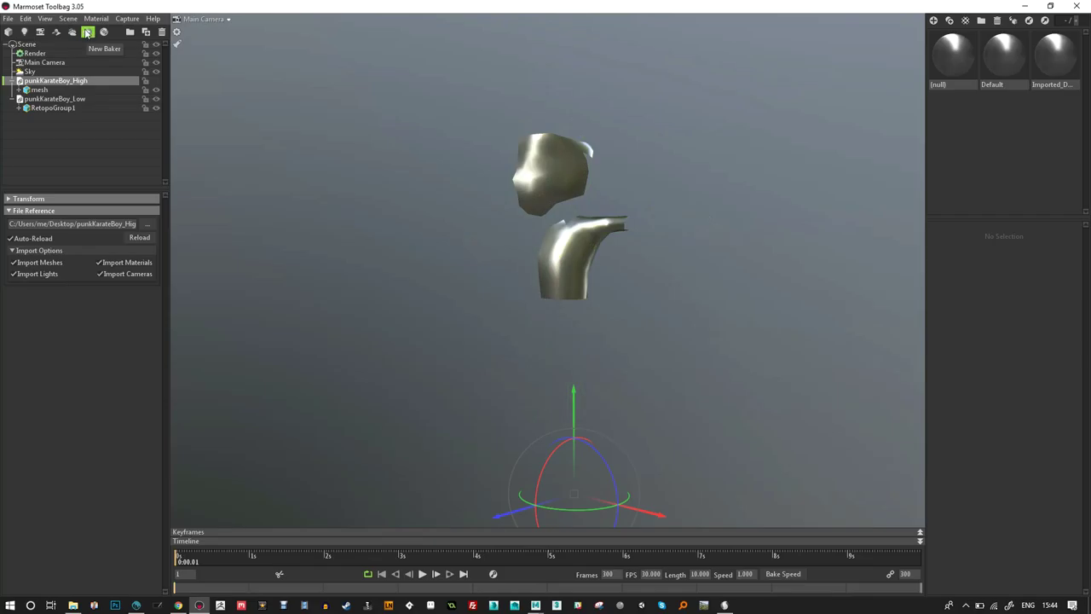
Add a new baker with punkKarateBoy_Low under Low and punkKarateBoy_High under High.
click(88, 32)
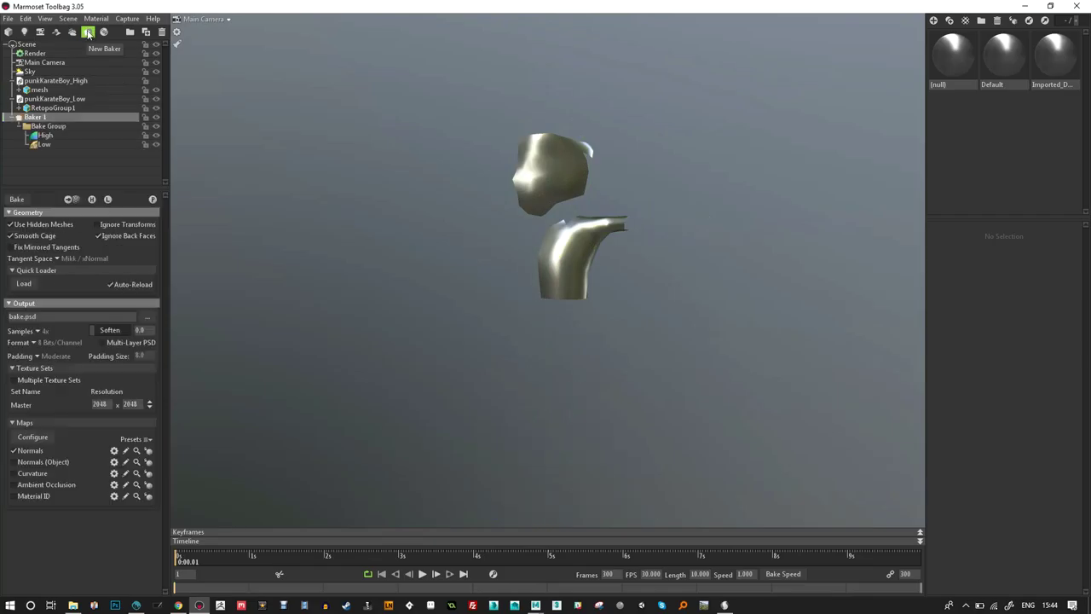
drag(49, 107, 57, 146)
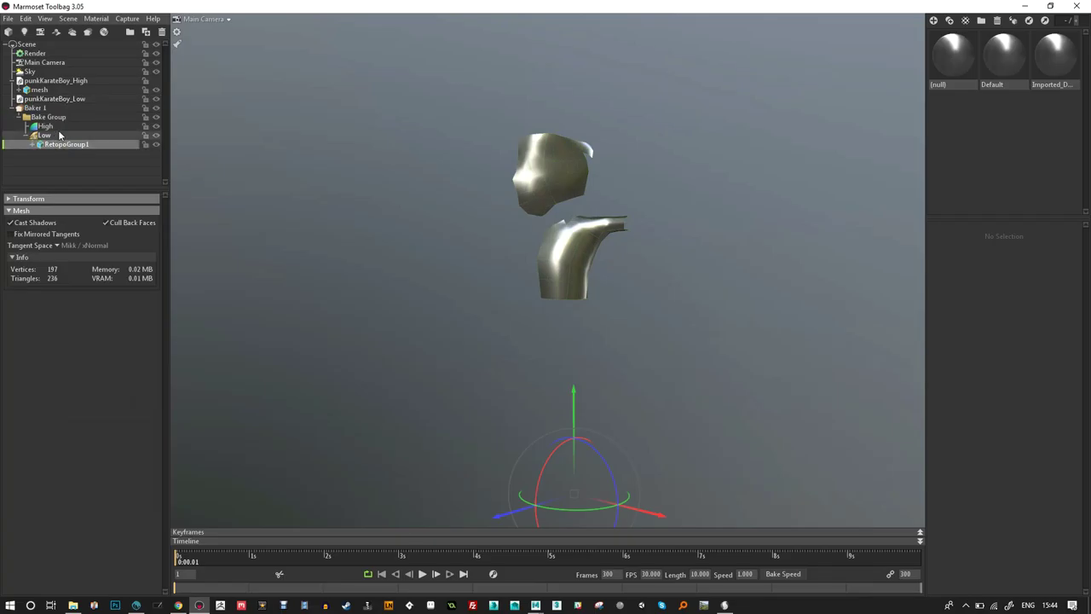
key(ctrl+z)
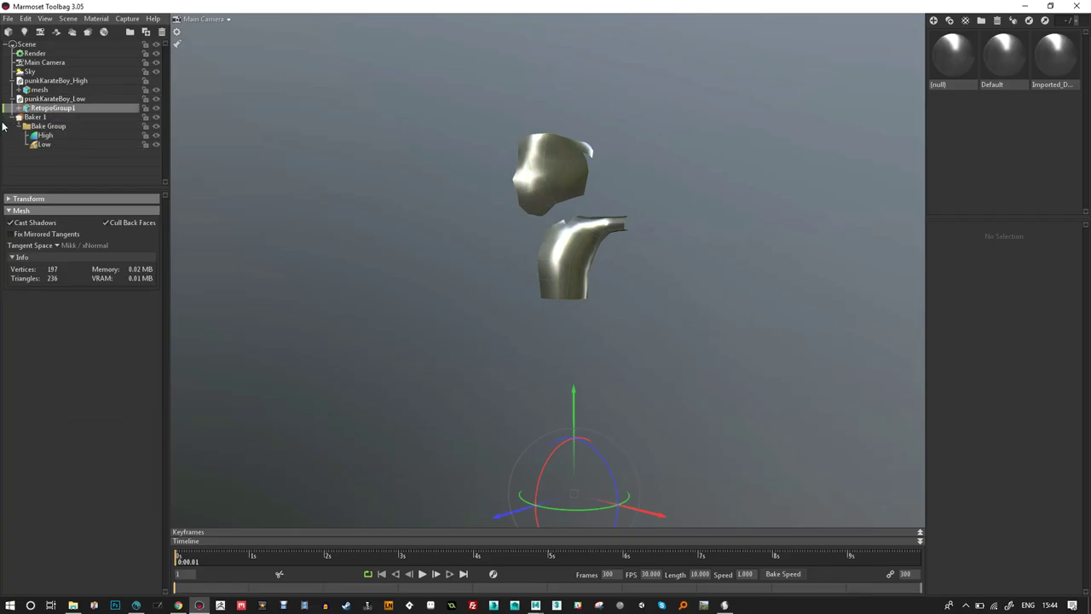
drag(56, 98, 50, 143)
drag(52, 80, 61, 119)
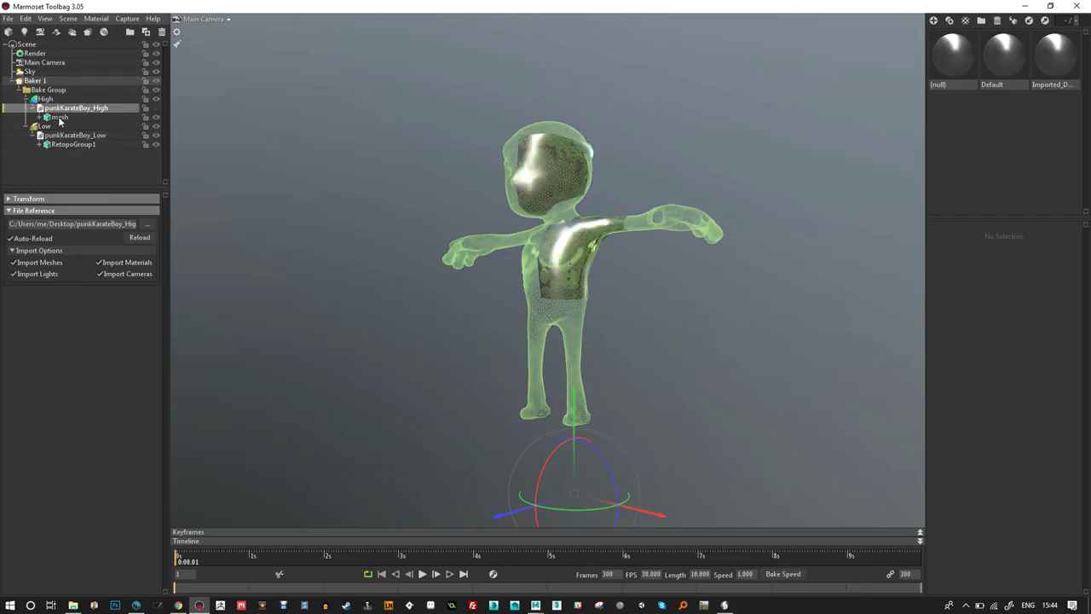
Lower the Low group's cage Max Offset to 0.075, then raise it around the torso.
click(49, 127)
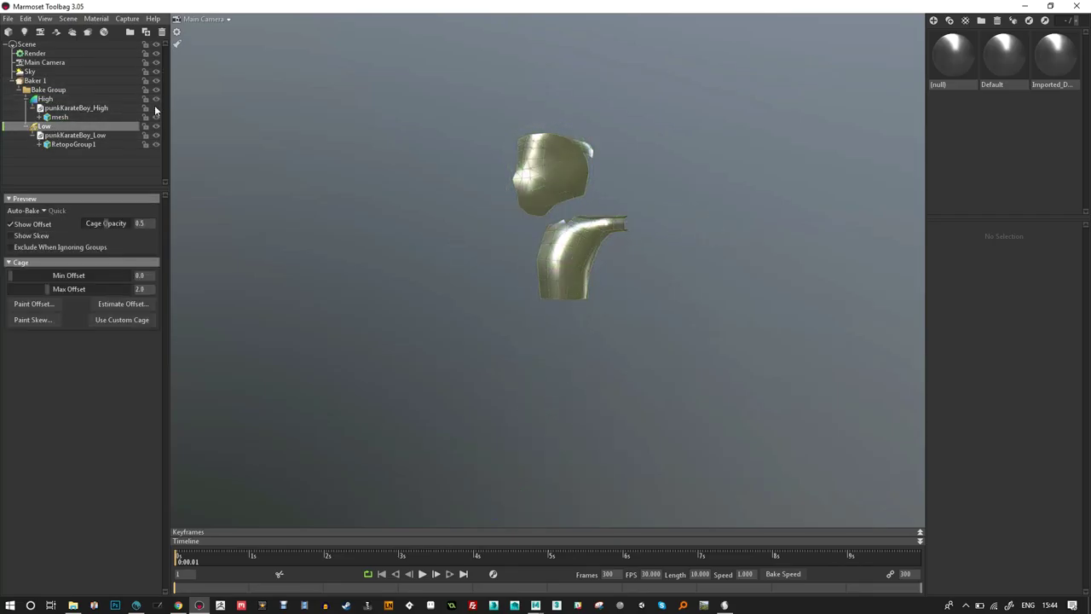
scroll(370, 179, up, 5)
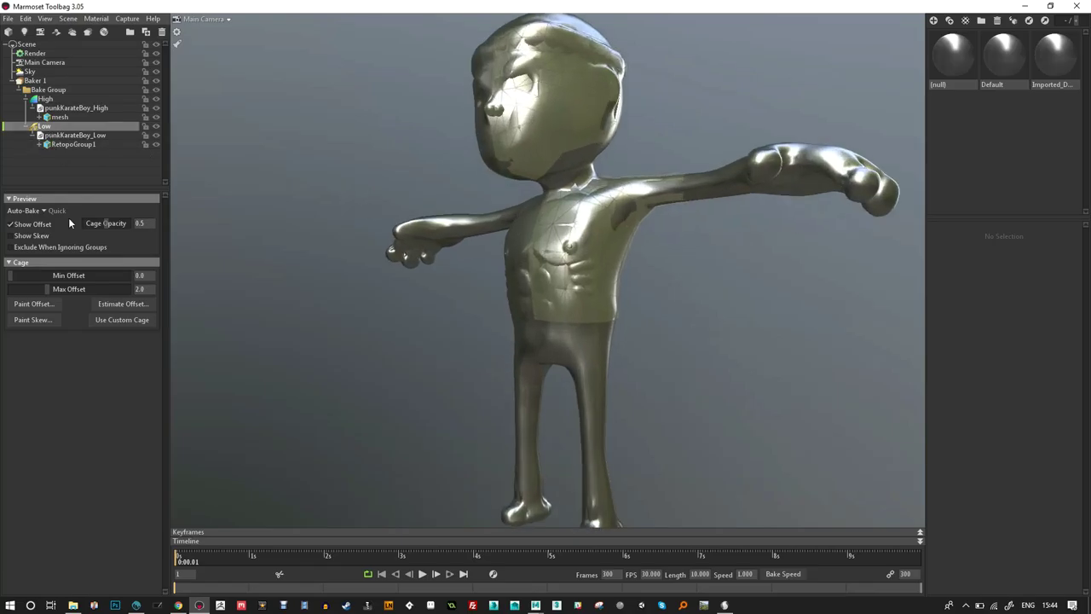
drag(50, 290, 21, 289)
key(ctrl+b)
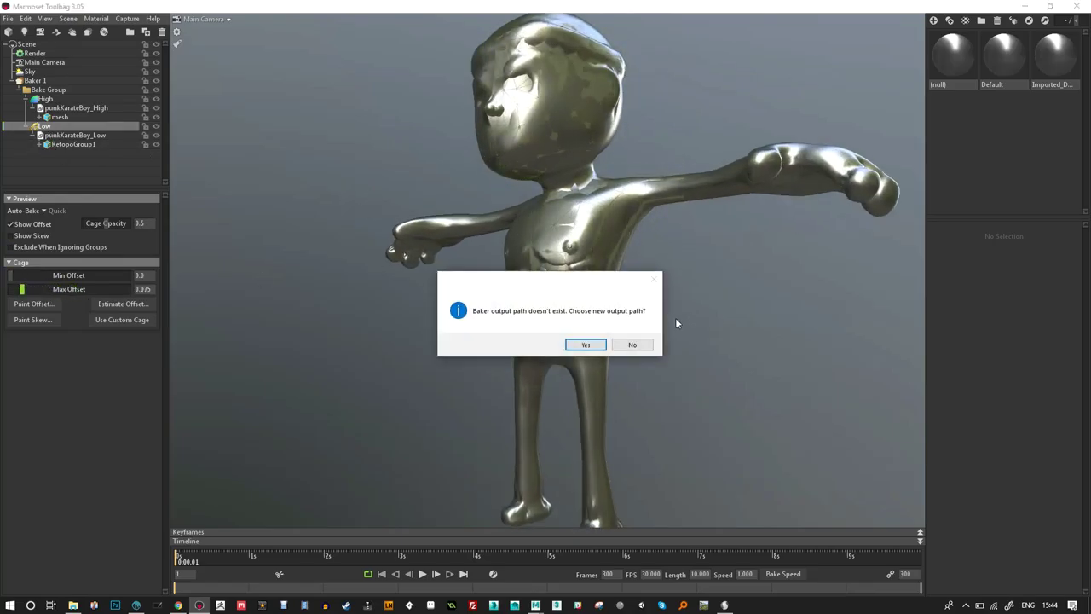
click(634, 347)
scroll(601, 303, up, 5)
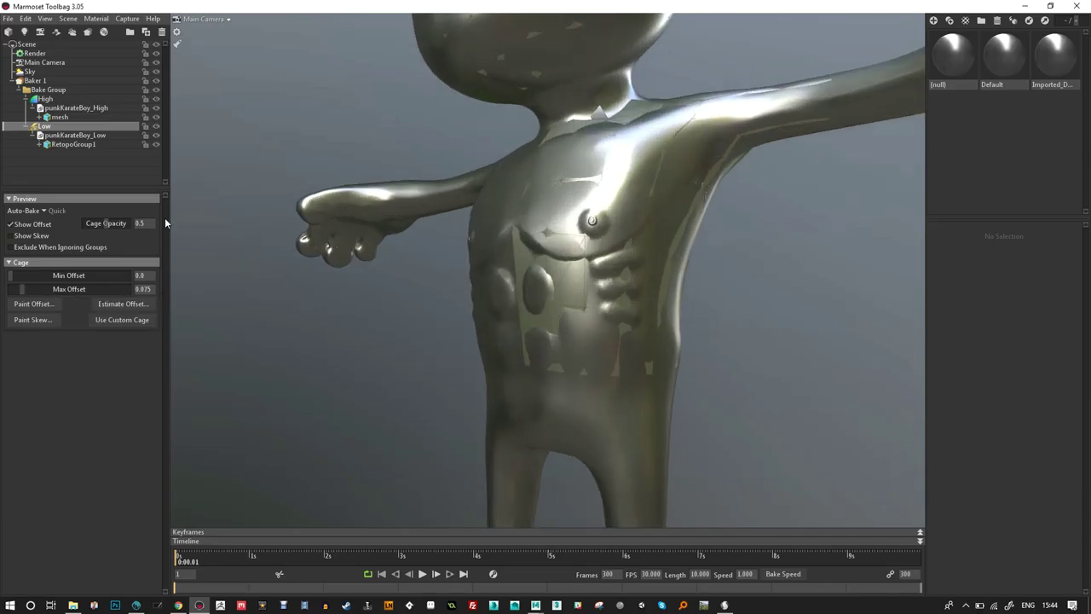
drag(42, 287, 75, 302)
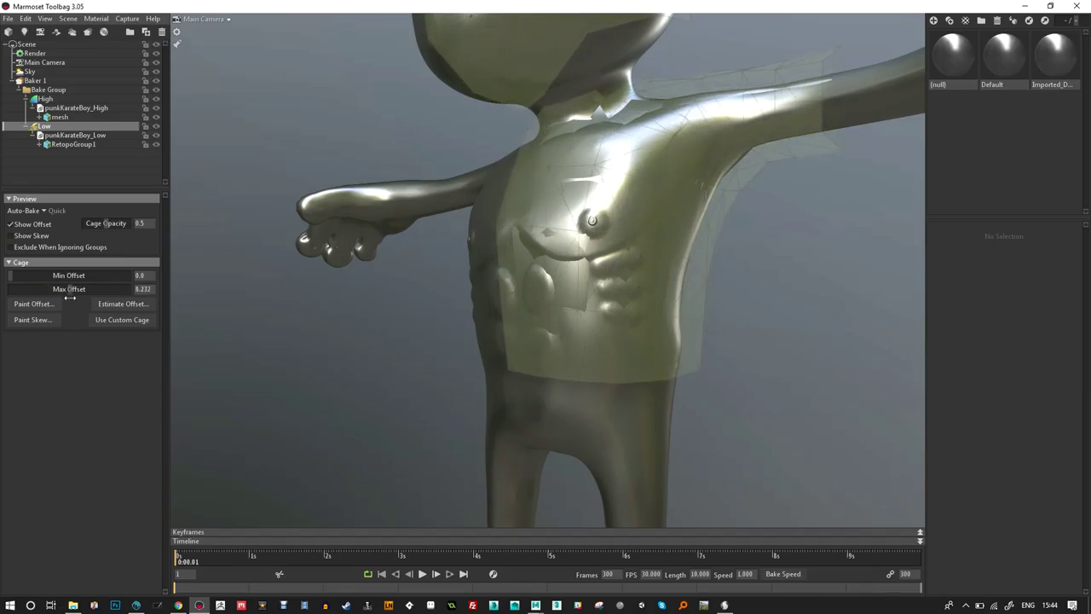
Save the bake output to the Desktop as punkGuy_01.
click(585, 344)
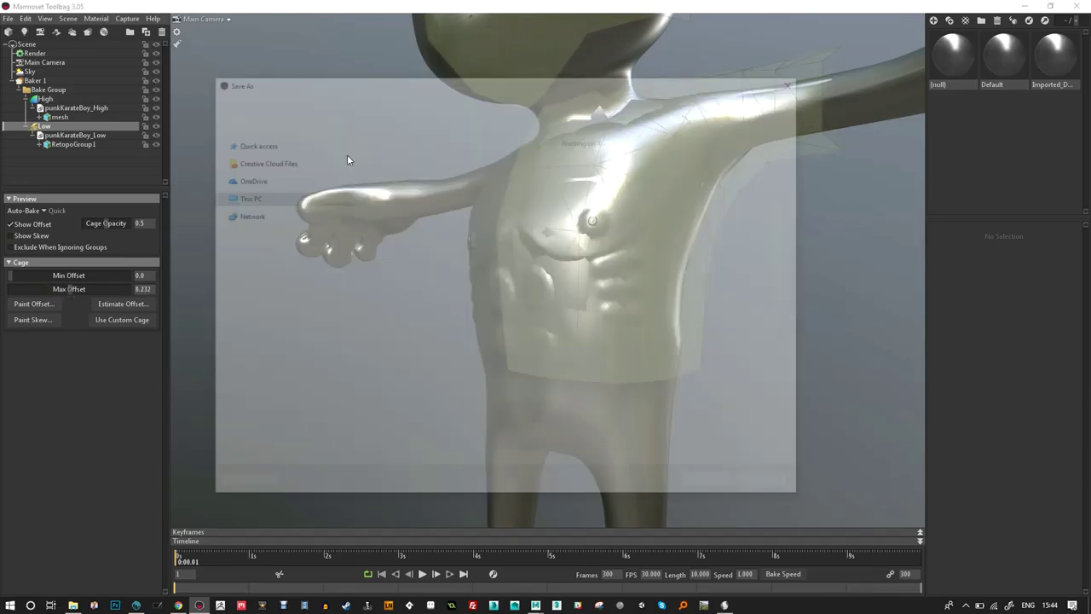
scroll(245, 147, up, 1)
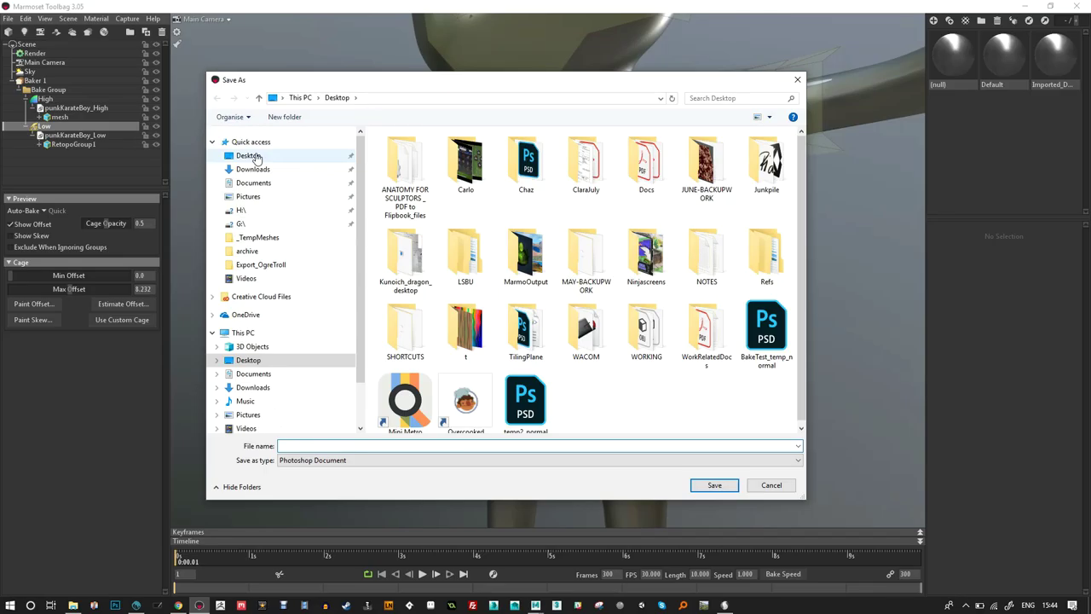
click(248, 156)
click(417, 444)
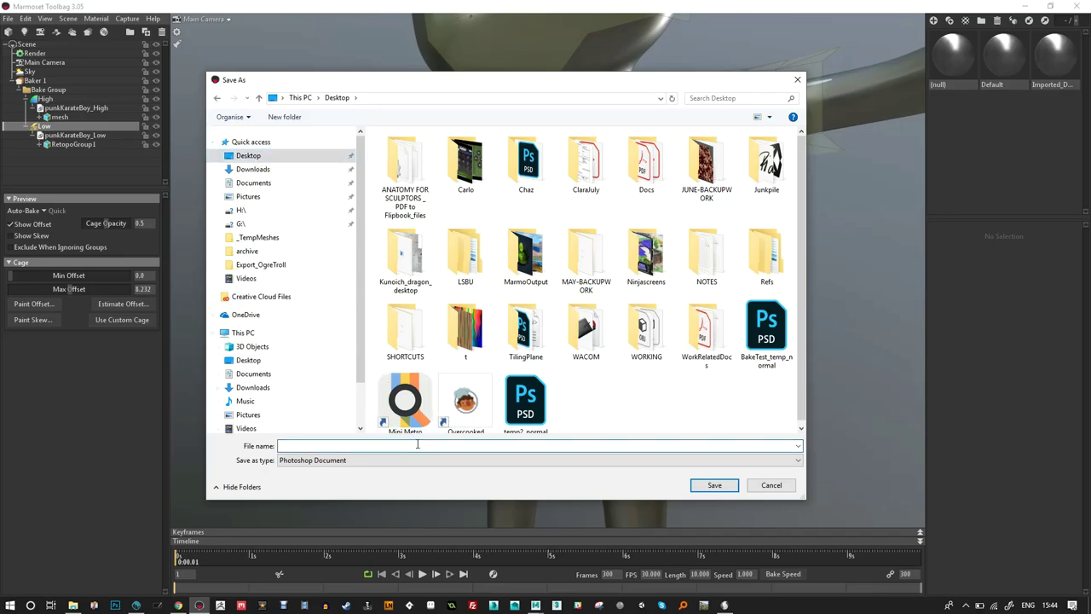
text(p)
text(unkGuy_01)
key(Return)
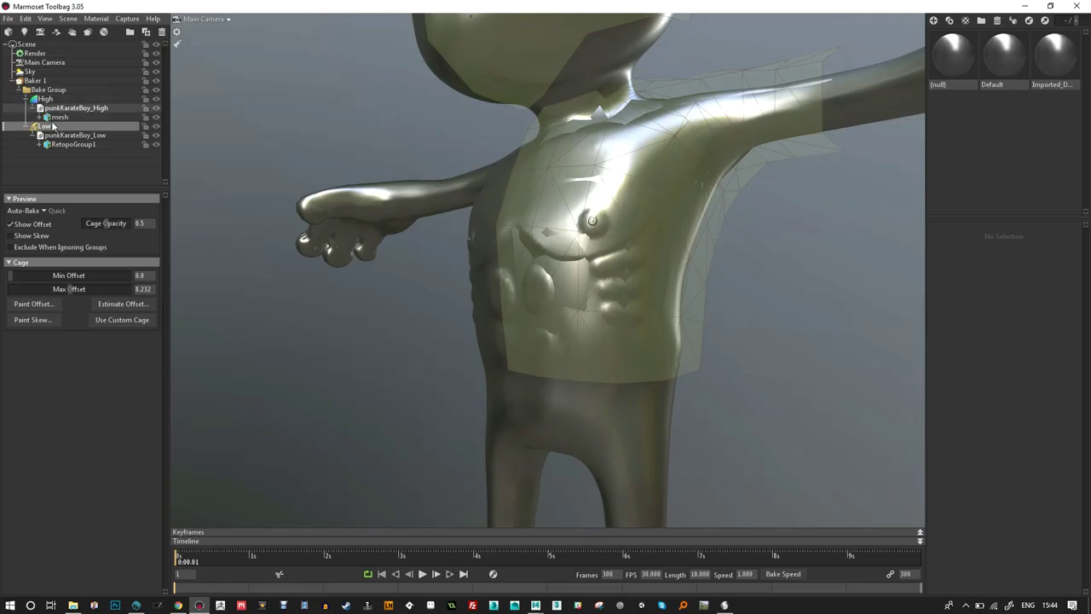
Preview the baked normals on the low-poly torso and inspect the abs and chest detail.
click(49, 81)
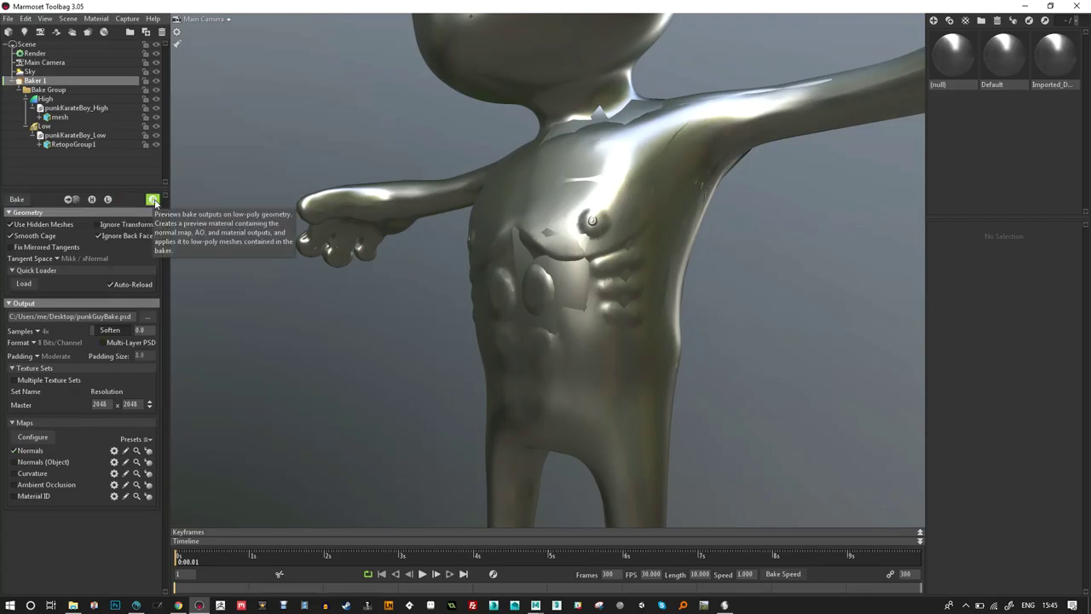
click(153, 200)
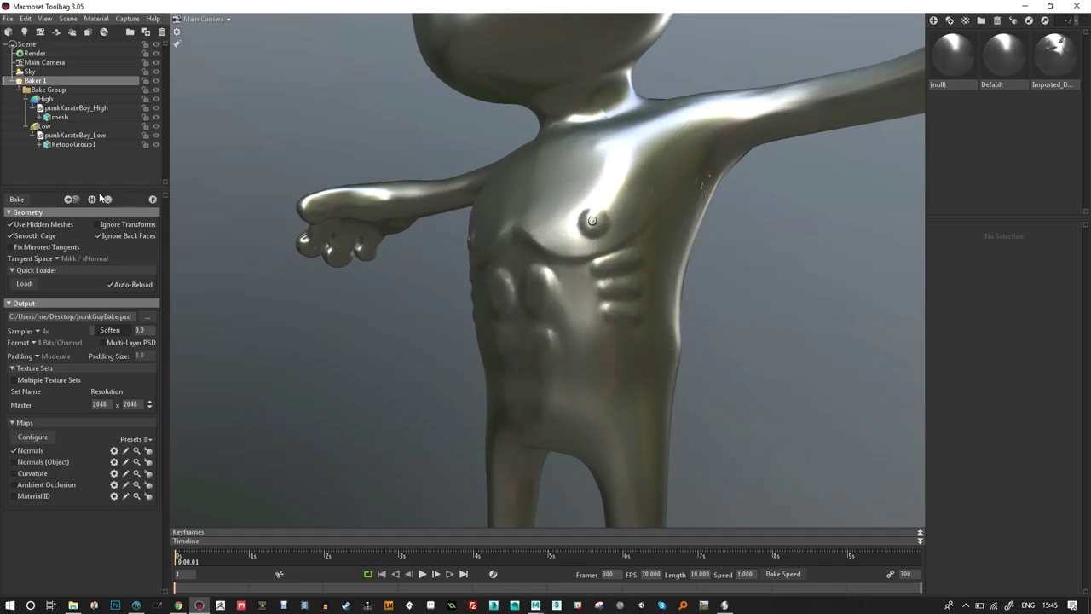
click(322, 312)
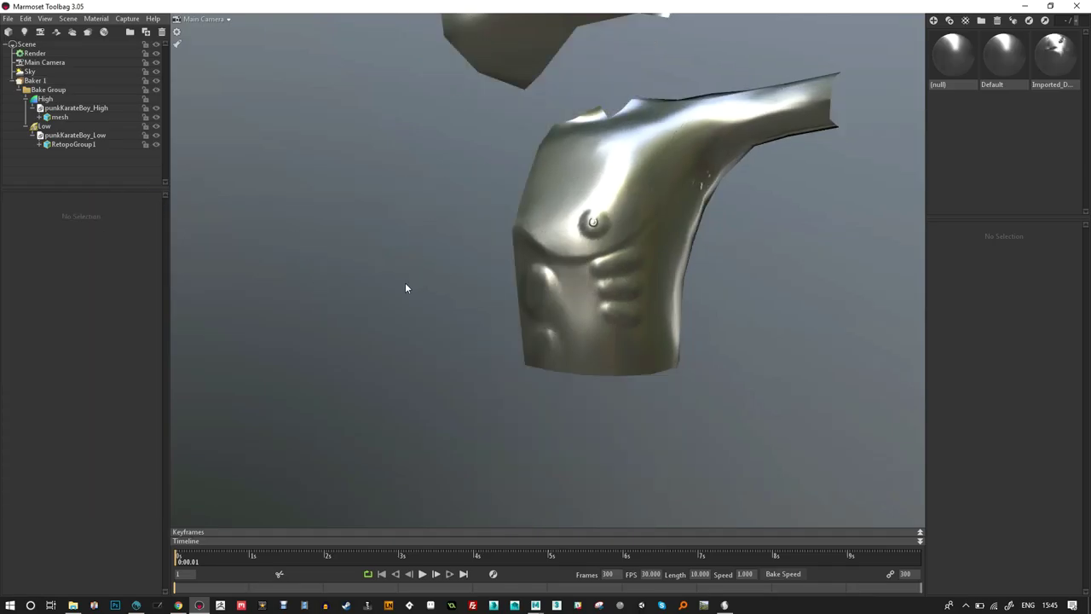
drag(373, 276, 401, 312)
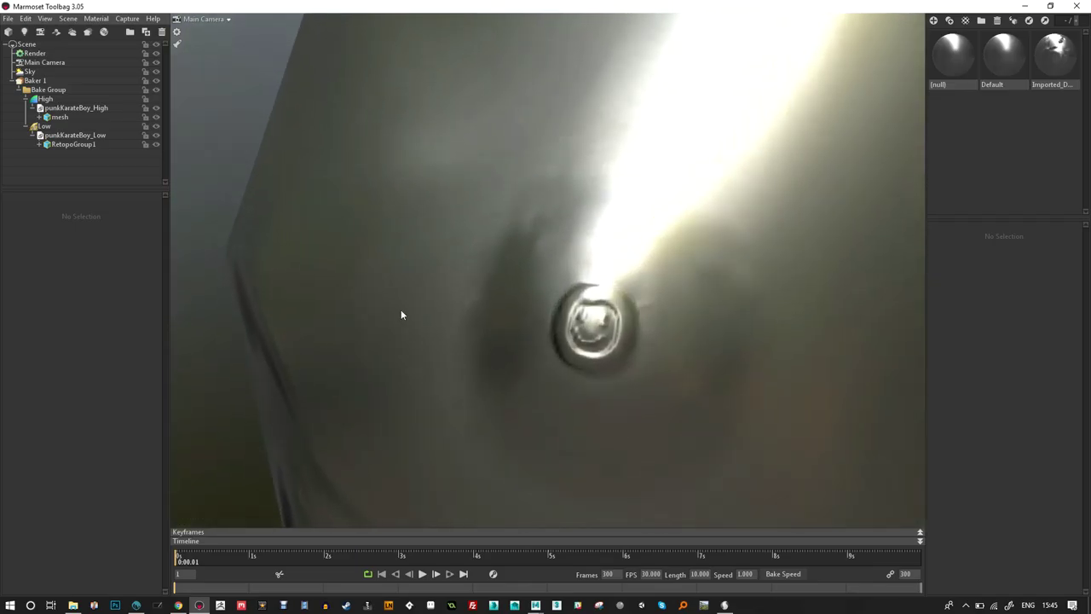
click(32, 81)
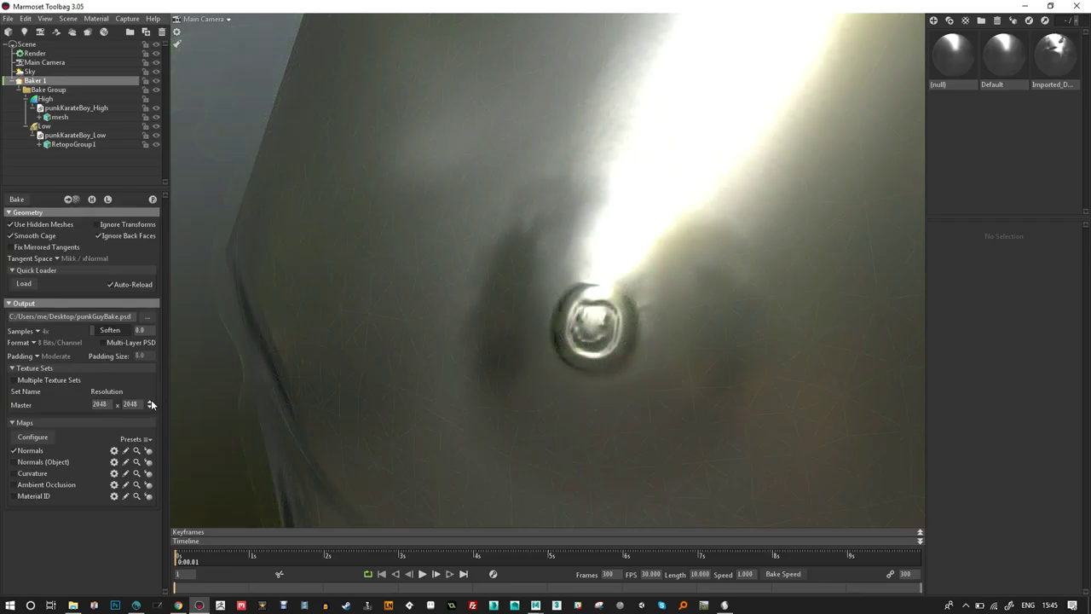
Bake at 4096 x 4096 with 16x samples and inspect the smiley badge detail.
click(151, 401)
click(39, 332)
click(15, 204)
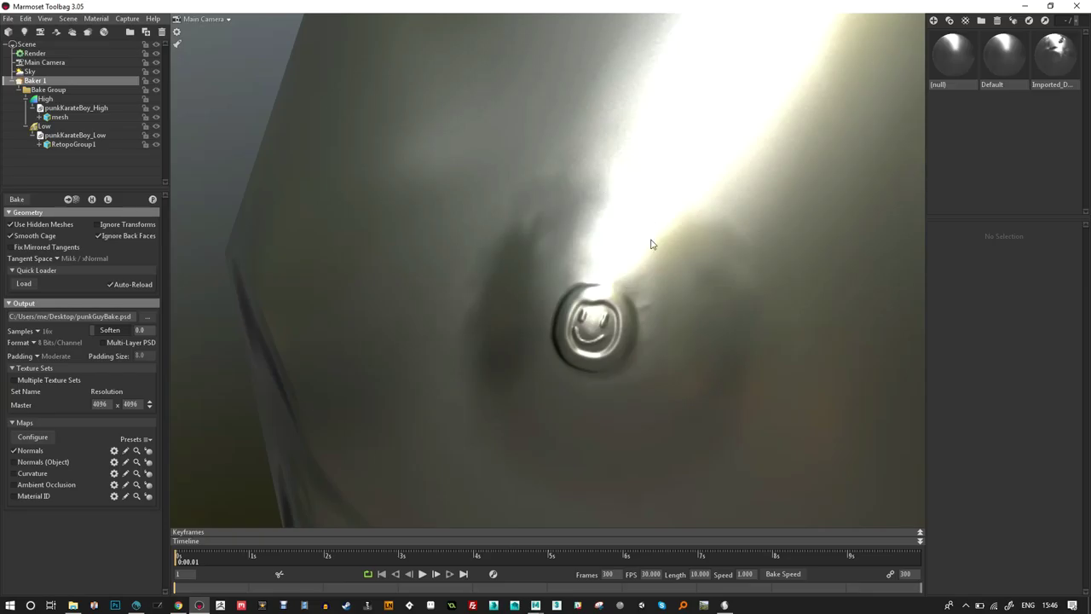
key(alt)
ctrl+alt+drag(638, 307, 635, 275)
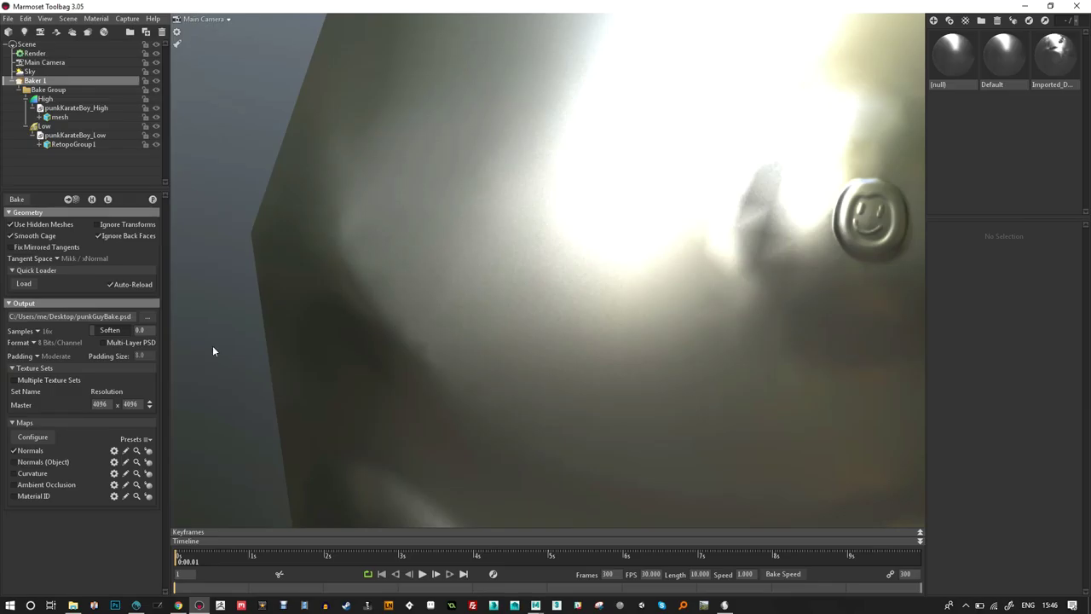
Launch Photoshop and start a new document with the 1920 x 1080 preset.
click(115, 605)
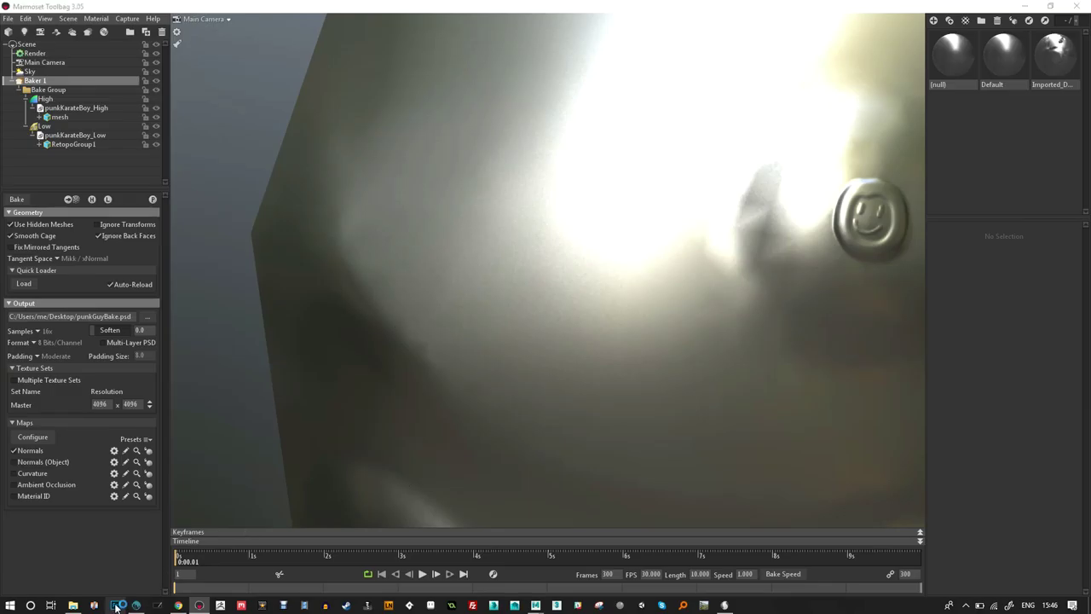
mouse_move(125, 606)
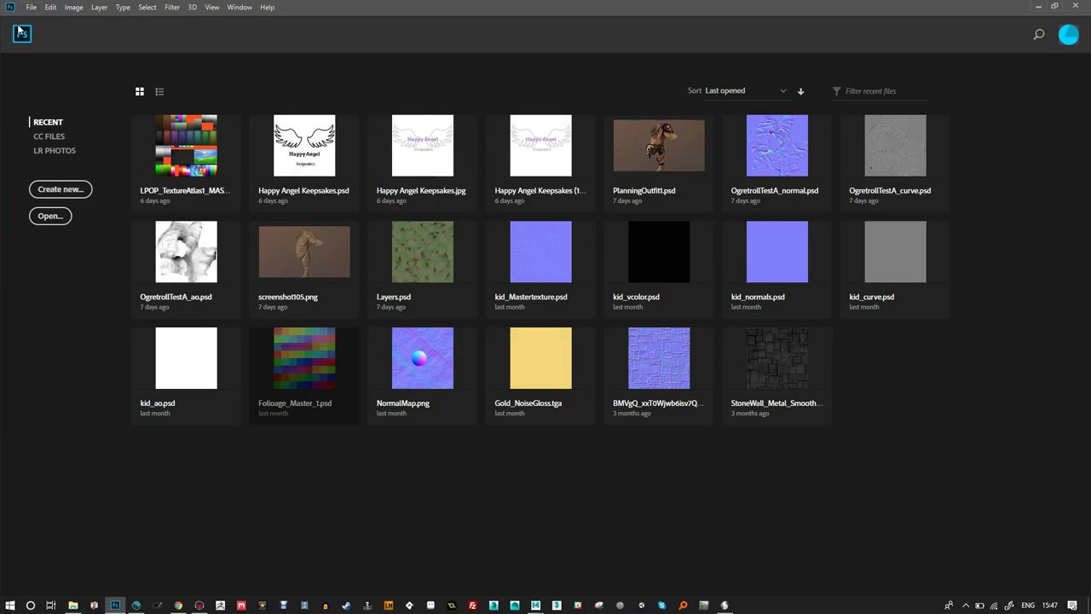
click(60, 189)
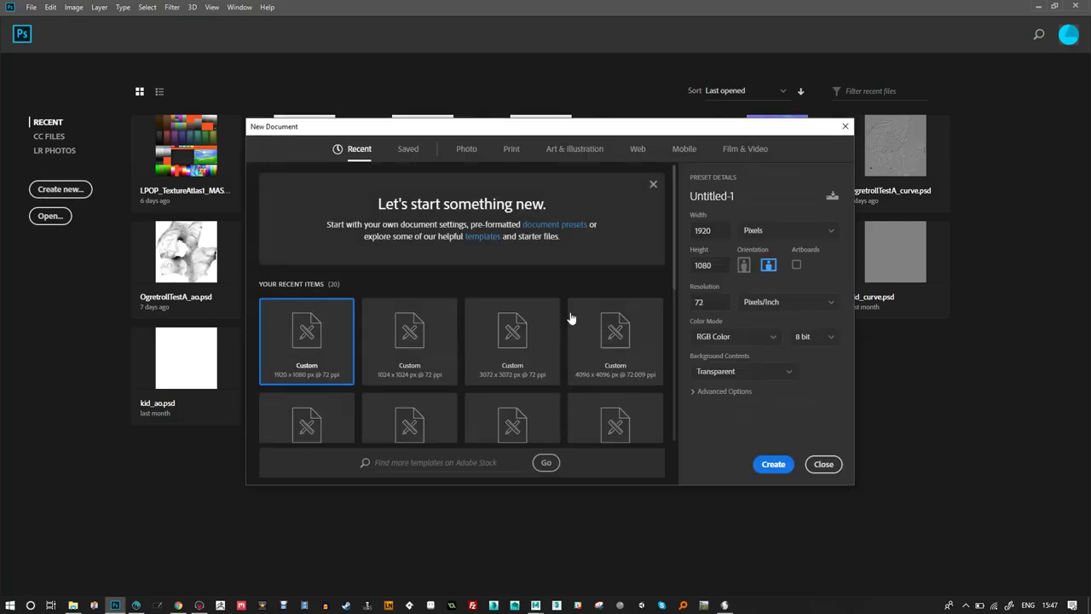
Create the 1920 x 1080 document and fill its canvas with white.
click(771, 464)
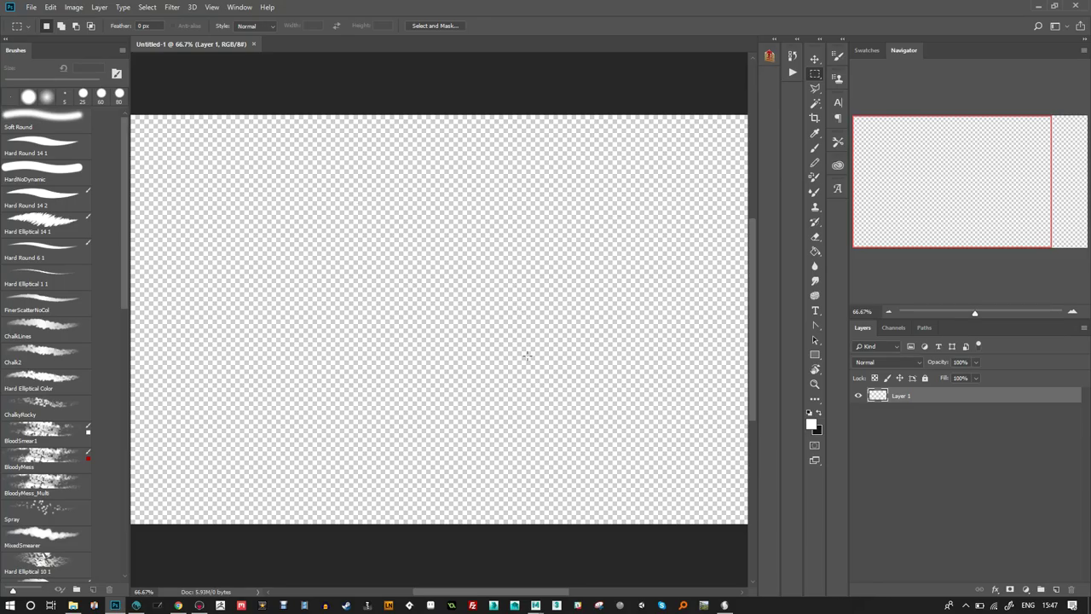
click(815, 251)
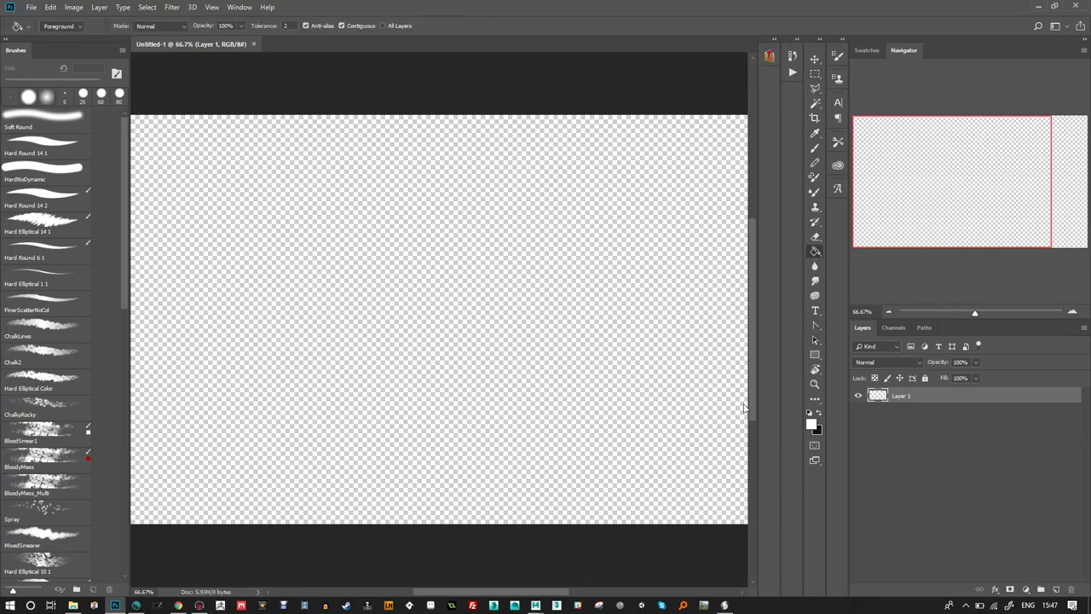
click(615, 399)
key(ctrl+0)
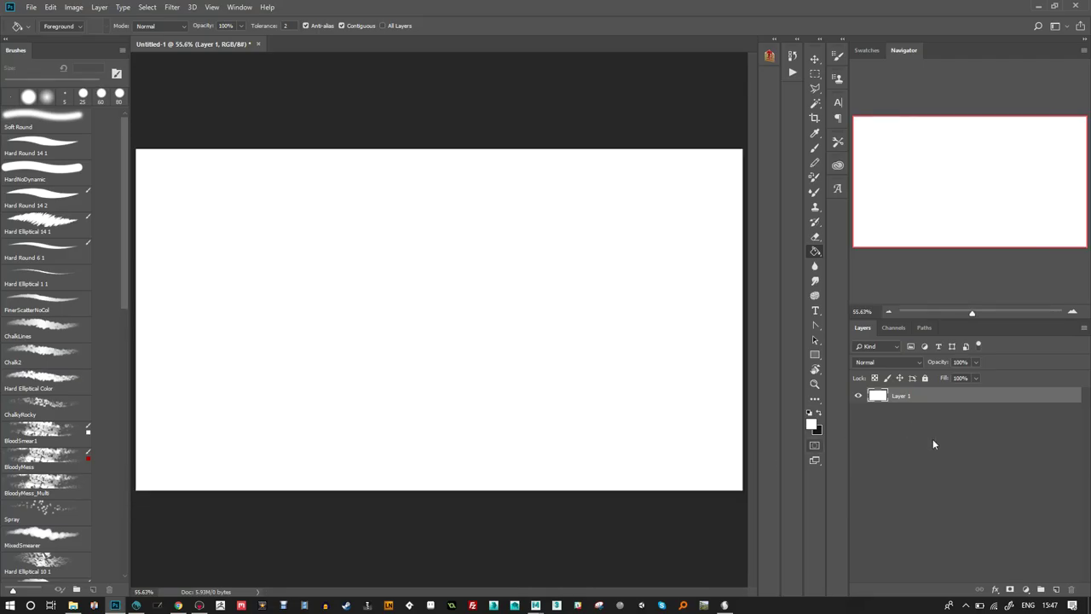
Add an empty drawing layer and pick a black Soft Round brush at full opacity.
click(1056, 589)
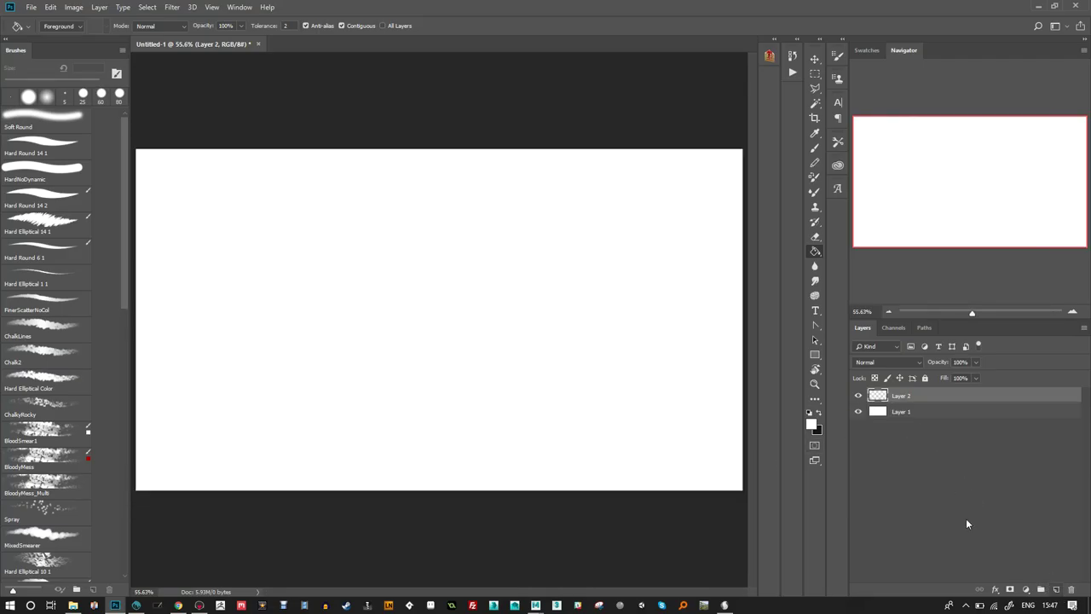
click(819, 412)
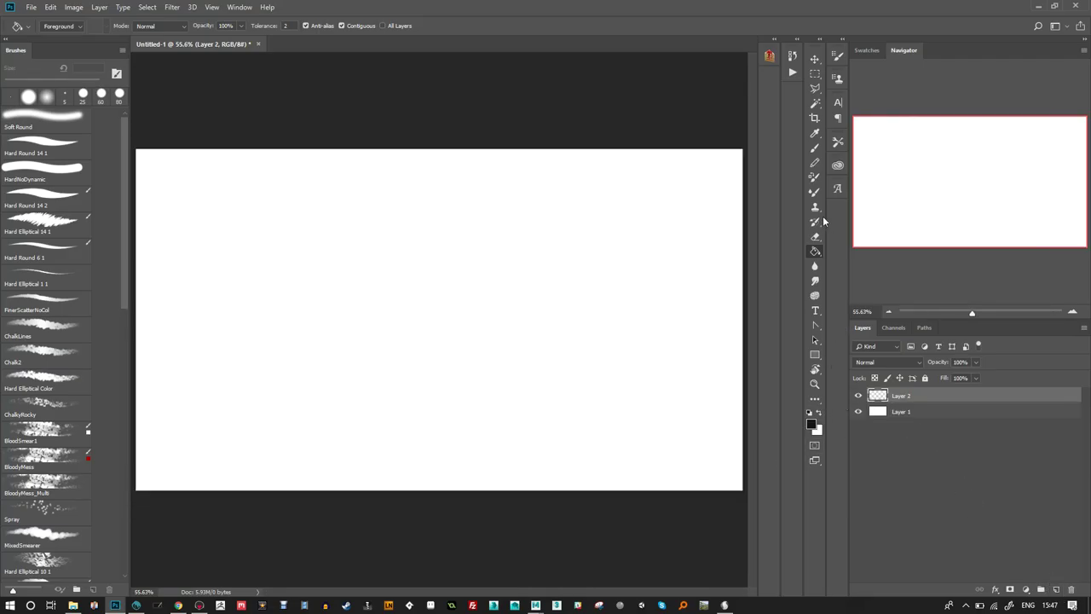
click(815, 149)
drag(564, 296, 572, 238)
key(ctrl+z)
key(0)
key(bracketright)
key(bracketright)
Test brush strokes, settle on a 5 px brush, and show the canvas full screen.
drag(358, 26, 350, 26)
drag(363, 294, 640, 264)
key(ctrl+z)
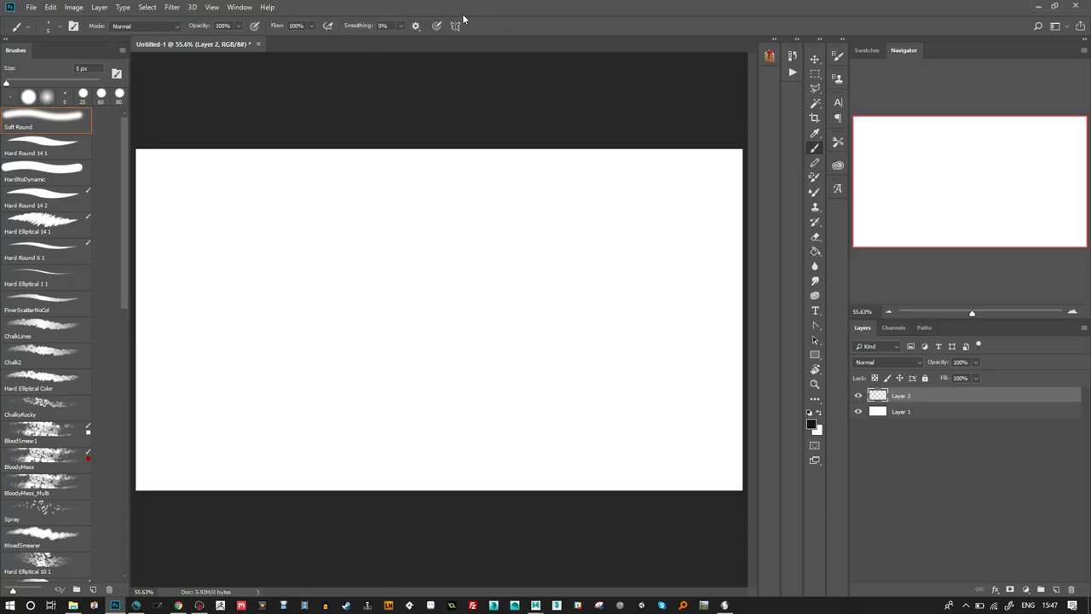
drag(404, 273, 606, 335)
key(bracketright)
key(bracketright)
key(ctrl+z)
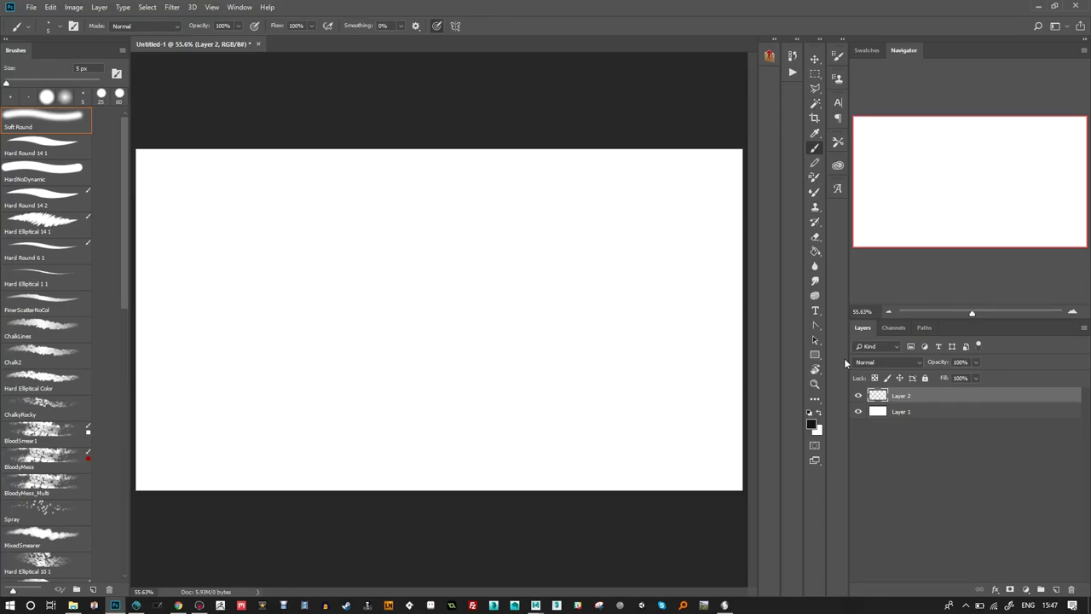
key(f)
key(f)
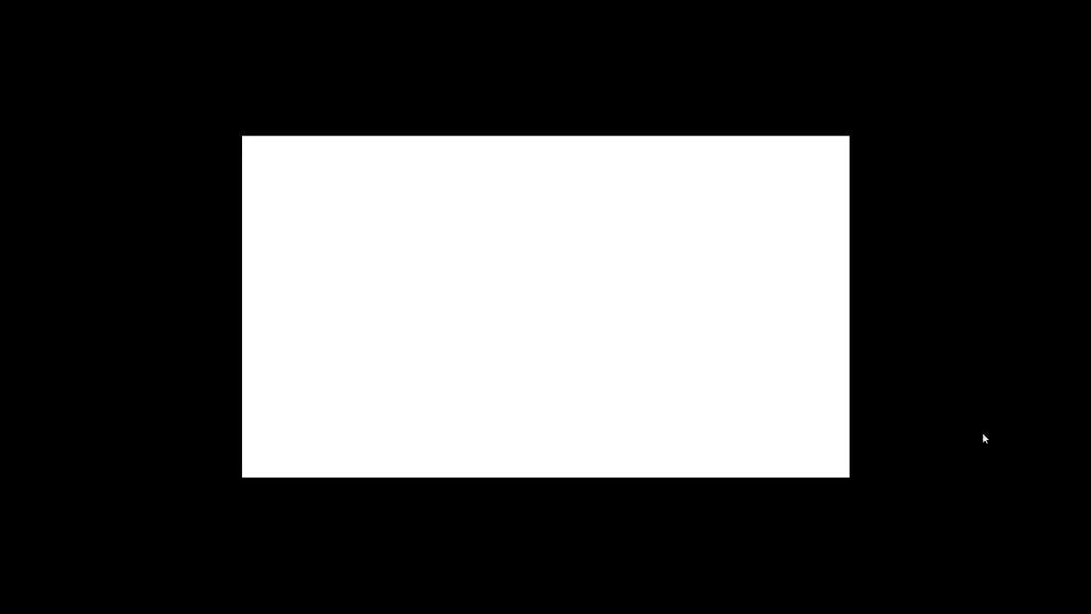
Write a circled 1 and an underlined 'Base Mesh' heading in the top-left corner.
key(ctrl+0)
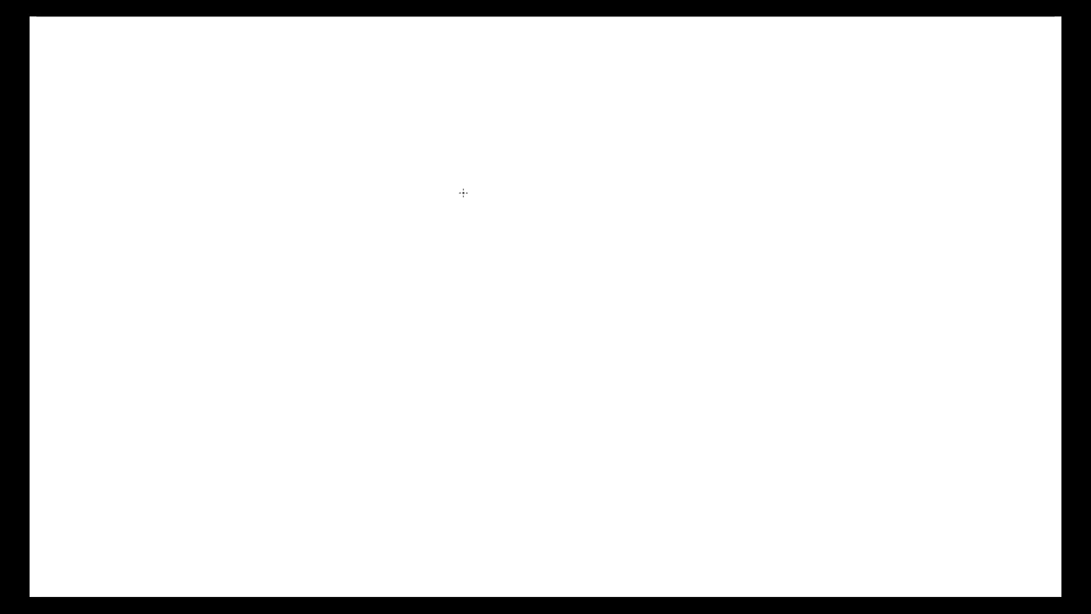
mouse_move(52, 44)
mouse_down()
mouse_move(54, 57)
mouse_move(55, 30)
mouse_up()
drag(67, 74, 66, 96)
mouse_move(65, 73)
mouse_down()
mouse_move(69, 94)
mouse_move(177, 87)
mouse_up()
mouse_move(183, 70)
mouse_down()
mouse_move(177, 87)
mouse_move(187, 85)
mouse_up()
drag(189, 75, 201, 83)
drag(84, 110, 195, 104)
mouse_move(129, 135)
mouse_down()
mouse_move(144, 173)
mouse_move(130, 134)
mouse_up()
Sketch the base mesh figure's head, torso, arms, legs and hands.
mouse_move(132, 175)
mouse_down()
mouse_move(132, 194)
mouse_move(161, 181)
mouse_move(76, 253)
mouse_move(109, 222)
mouse_move(125, 269)
mouse_move(154, 266)
mouse_up()
mouse_move(151, 266)
mouse_down()
mouse_move(164, 216)
mouse_move(189, 237)
mouse_up()
drag(162, 186, 202, 239)
drag(203, 239, 194, 241)
mouse_move(124, 266)
mouse_down()
mouse_move(99, 367)
mouse_move(118, 366)
mouse_move(143, 285)
mouse_move(162, 359)
mouse_move(180, 360)
mouse_move(159, 273)
mouse_move(162, 358)
mouse_up()
drag(158, 271, 179, 359)
drag(98, 140, 172, 156)
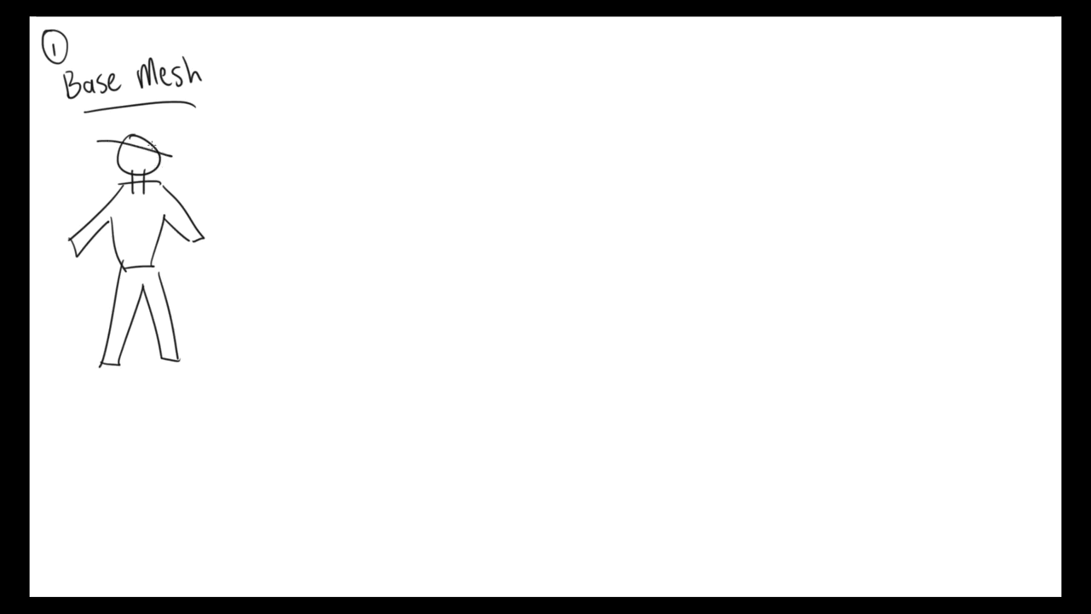
key(ctrl+z)
drag(68, 245, 61, 269)
mouse_move(198, 245)
mouse_down()
mouse_move(211, 249)
mouse_move(195, 267)
mouse_up()
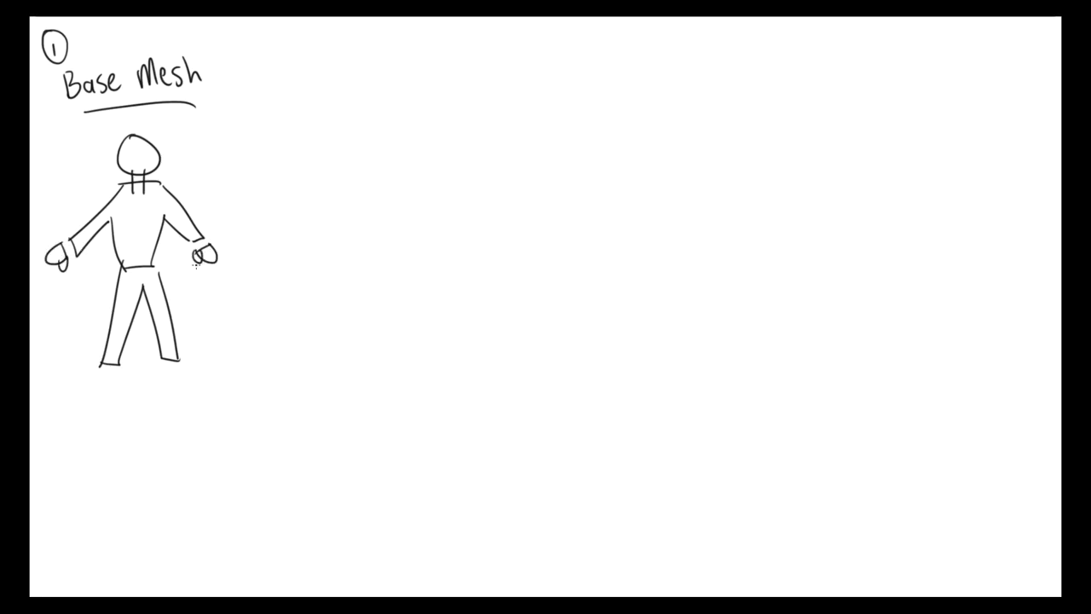
drag(165, 368, 185, 366)
Add shoes and mark edge loops across the figure's wrists and ankles.
drag(191, 232, 207, 251)
mouse_move(65, 240)
mouse_down()
mouse_move(61, 259)
mouse_move(70, 258)
mouse_up()
mouse_move(167, 369)
mouse_down()
mouse_move(193, 393)
mouse_move(185, 368)
mouse_up()
mouse_move(99, 372)
mouse_down()
mouse_move(85, 379)
mouse_move(107, 373)
mouse_up()
drag(99, 371, 113, 376)
drag(163, 349, 170, 368)
drag(172, 372, 179, 373)
drag(170, 372, 184, 368)
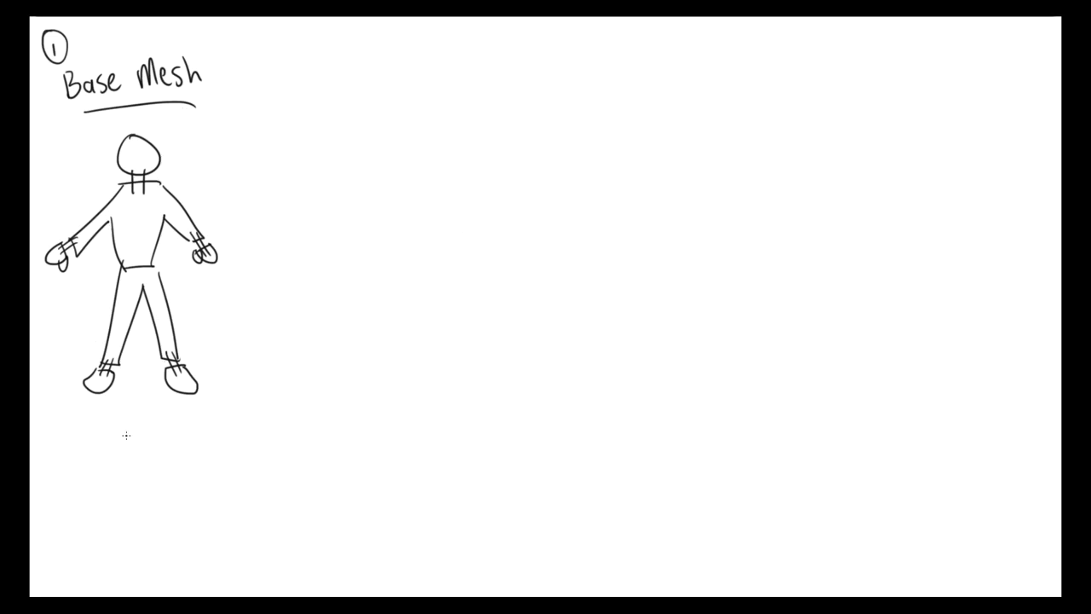
Write 'Not correct Topology But good start.' below the figure and add a circled 2.
mouse_move(47, 430)
mouse_down()
mouse_move(62, 441)
mouse_move(66, 423)
mouse_move(82, 445)
mouse_up()
mouse_move(71, 432)
mouse_down()
mouse_move(119, 439)
mouse_move(164, 418)
mouse_move(173, 438)
mouse_up()
drag(167, 420, 181, 416)
mouse_move(62, 471)
mouse_down()
mouse_move(69, 502)
mouse_move(75, 473)
mouse_up()
mouse_move(83, 486)
mouse_down()
mouse_move(78, 495)
mouse_move(85, 486)
mouse_up()
mouse_move(94, 482)
mouse_down()
mouse_move(136, 475)
mouse_move(153, 490)
mouse_move(210, 456)
mouse_up()
mouse_move(52, 542)
mouse_down()
mouse_move(55, 573)
mouse_move(94, 544)
mouse_move(132, 551)
mouse_move(144, 523)
mouse_move(179, 530)
mouse_up()
mouse_move(254, 39)
mouse_down()
mouse_move(266, 52)
mouse_move(263, 28)
mouse_up()
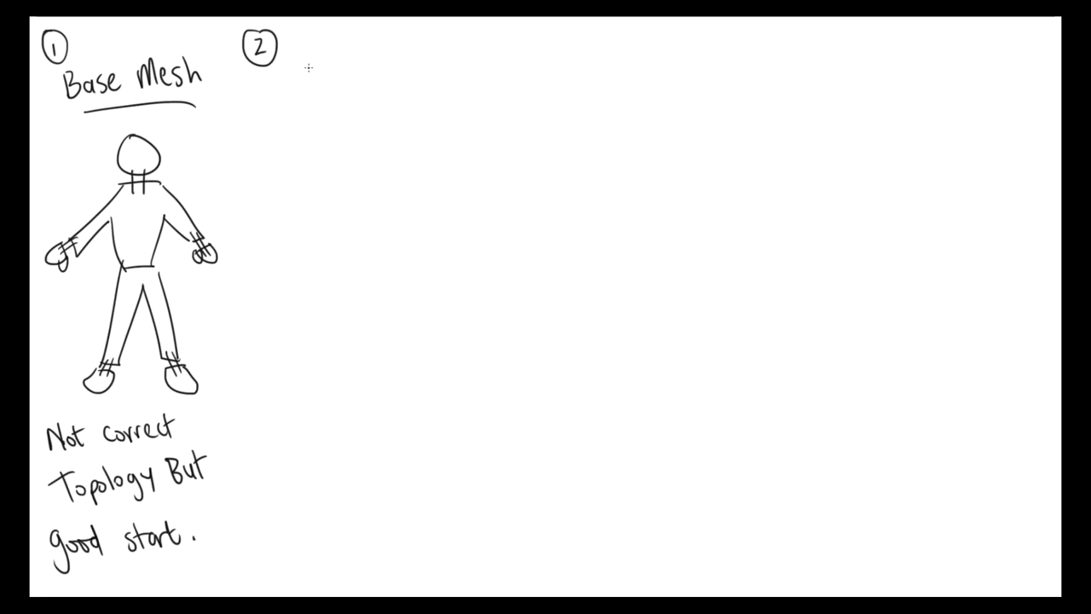
Write and underline 'Sculpt', then draw an arrow, a small stick figure and 'to'.
mouse_move(305, 68)
mouse_down()
mouse_move(298, 86)
mouse_move(341, 80)
mouse_move(349, 65)
mouse_move(361, 82)
mouse_move(365, 63)
mouse_up()
drag(290, 96, 375, 86)
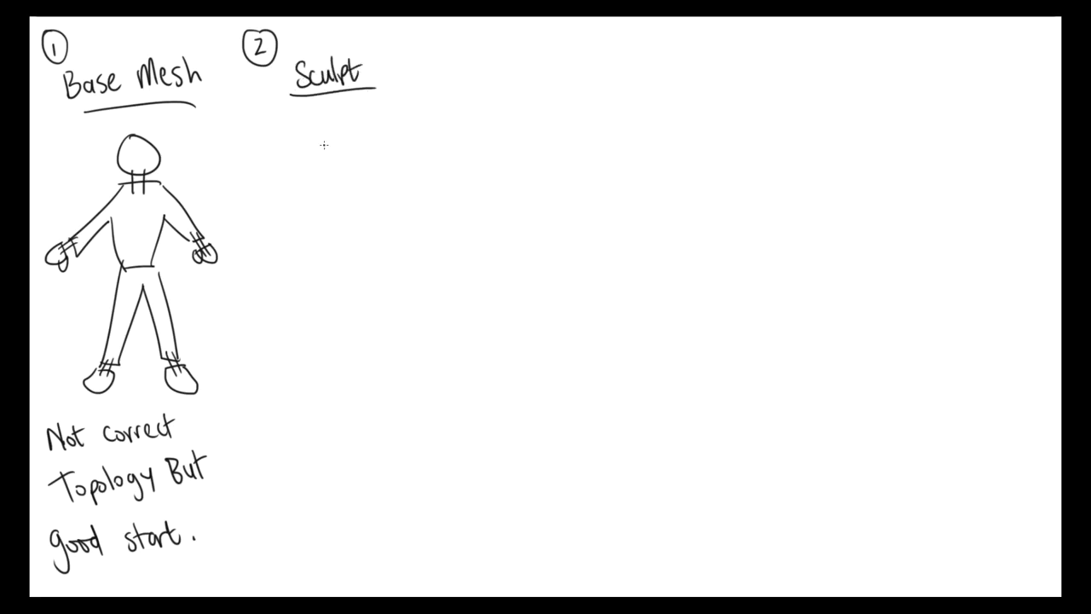
mouse_move(295, 143)
mouse_down()
mouse_move(256, 145)
mouse_move(269, 157)
mouse_up()
mouse_move(323, 126)
mouse_down()
mouse_move(334, 148)
mouse_move(314, 143)
mouse_up()
mouse_move(336, 130)
mouse_down()
mouse_move(348, 143)
mouse_move(325, 162)
mouse_up()
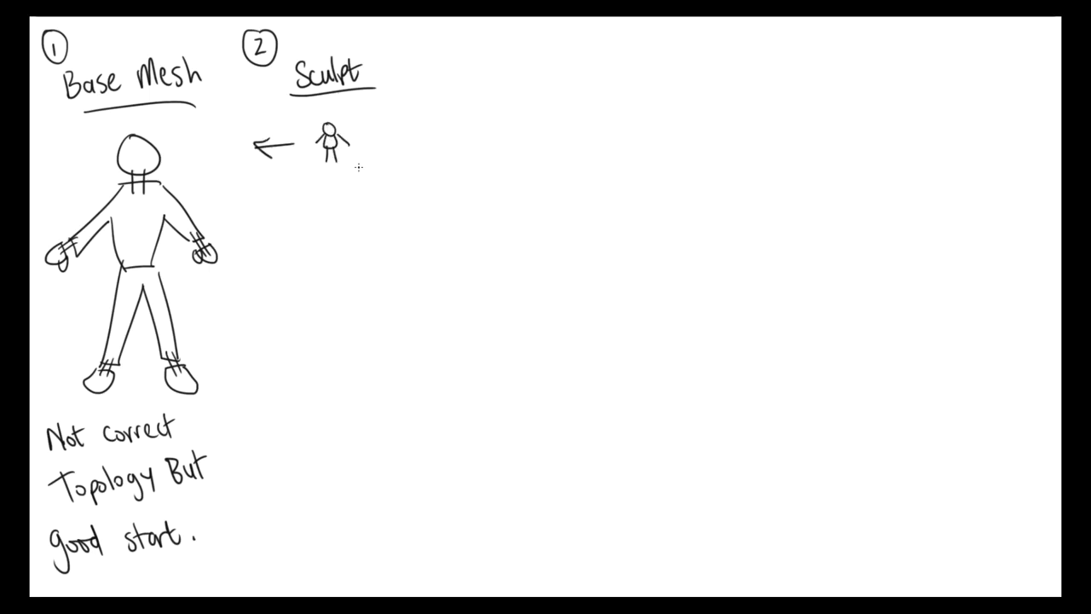
drag(332, 173, 331, 203)
mouse_move(325, 185)
mouse_down()
mouse_move(340, 184)
mouse_move(334, 203)
mouse_move(294, 234)
mouse_up()
Write 'SUPER HERO' and draw the muscular superhero below it.
drag(304, 218, 340, 224)
mouse_move(343, 215)
mouse_down()
mouse_move(342, 232)
mouse_move(361, 232)
mouse_up()
mouse_move(325, 237)
mouse_down()
mouse_move(326, 254)
mouse_move(339, 244)
mouse_up()
mouse_move(339, 236)
mouse_down()
mouse_move(339, 256)
mouse_move(353, 244)
mouse_up()
drag(343, 253, 354, 253)
drag(359, 235, 359, 252)
mouse_move(360, 236)
mouse_down()
mouse_move(369, 252)
mouse_move(375, 237)
mouse_up()
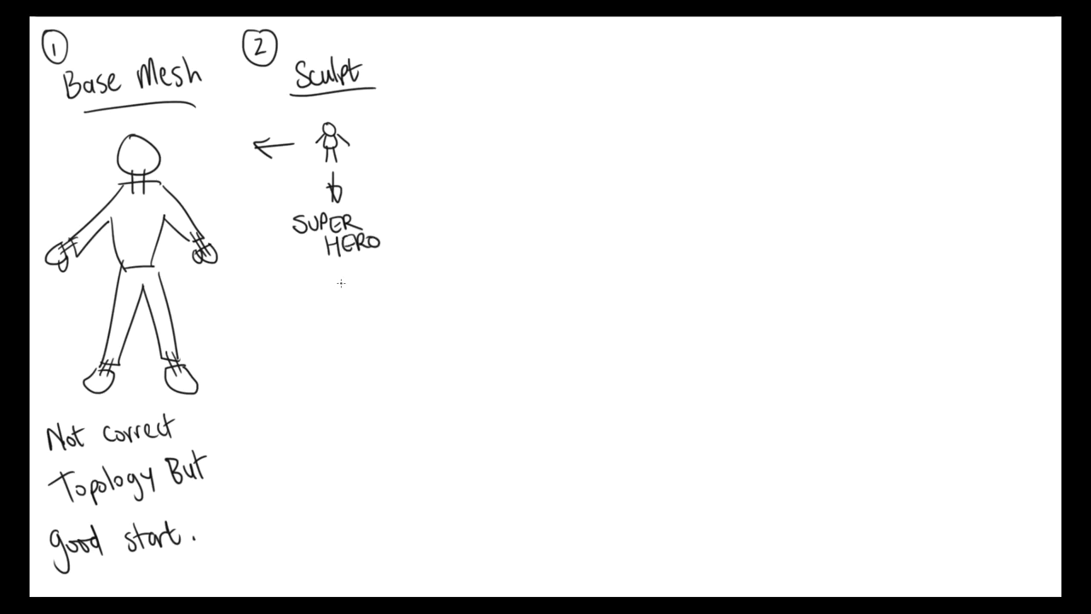
mouse_move(326, 293)
mouse_down()
mouse_move(354, 290)
mouse_move(322, 287)
mouse_move(350, 295)
mouse_move(327, 300)
mouse_move(339, 311)
mouse_move(352, 297)
mouse_move(295, 303)
mouse_move(271, 283)
mouse_move(279, 263)
mouse_move(266, 274)
mouse_move(273, 309)
mouse_move(297, 318)
mouse_move(383, 295)
mouse_move(356, 297)
mouse_move(379, 308)
mouse_move(381, 272)
mouse_move(396, 273)
mouse_move(390, 317)
mouse_move(358, 313)
mouse_up()
drag(344, 292, 334, 293)
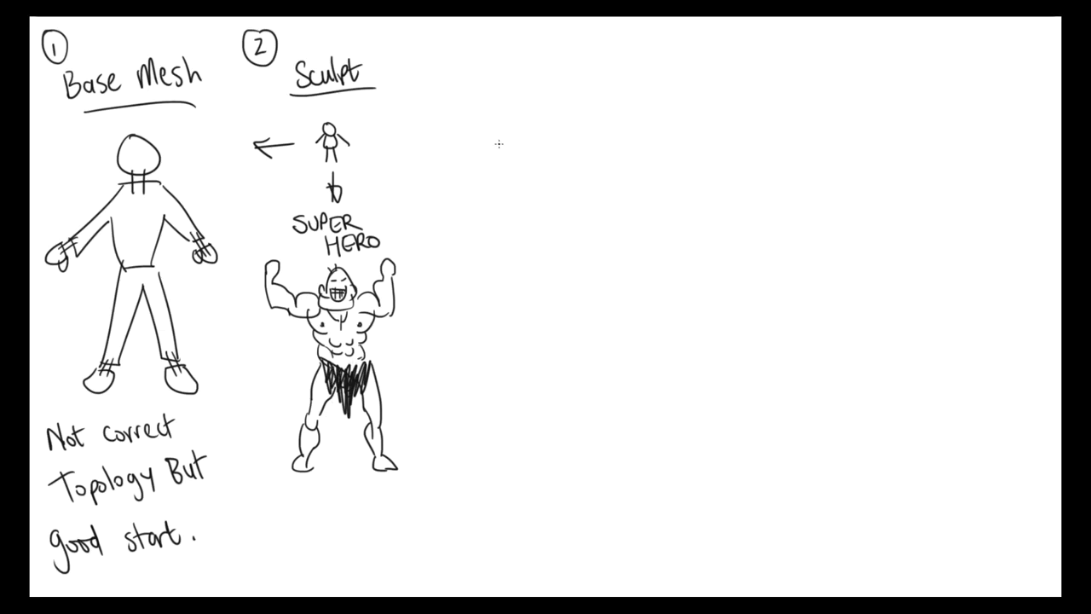
Write the note 'High Poly (We dont care about Topology)' under the superhero.
mouse_move(296, 491)
mouse_down()
mouse_move(329, 530)
mouse_move(345, 513)
mouse_move(296, 551)
mouse_move(317, 543)
mouse_move(334, 554)
mouse_move(275, 590)
mouse_move(346, 569)
mouse_move(354, 555)
mouse_move(403, 571)
mouse_move(436, 559)
mouse_move(441, 546)
mouse_move(464, 562)
mouse_move(504, 545)
mouse_move(523, 579)
mouse_move(537, 563)
mouse_move(563, 566)
mouse_up()
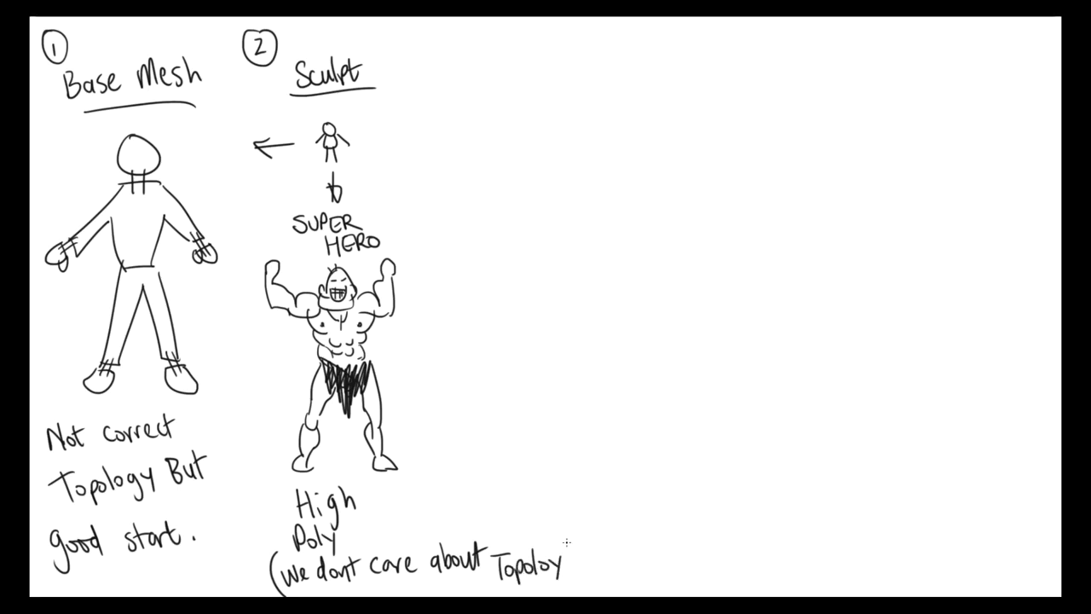
key(ctrl+z)
drag(556, 559, 565, 579)
drag(569, 534, 572, 583)
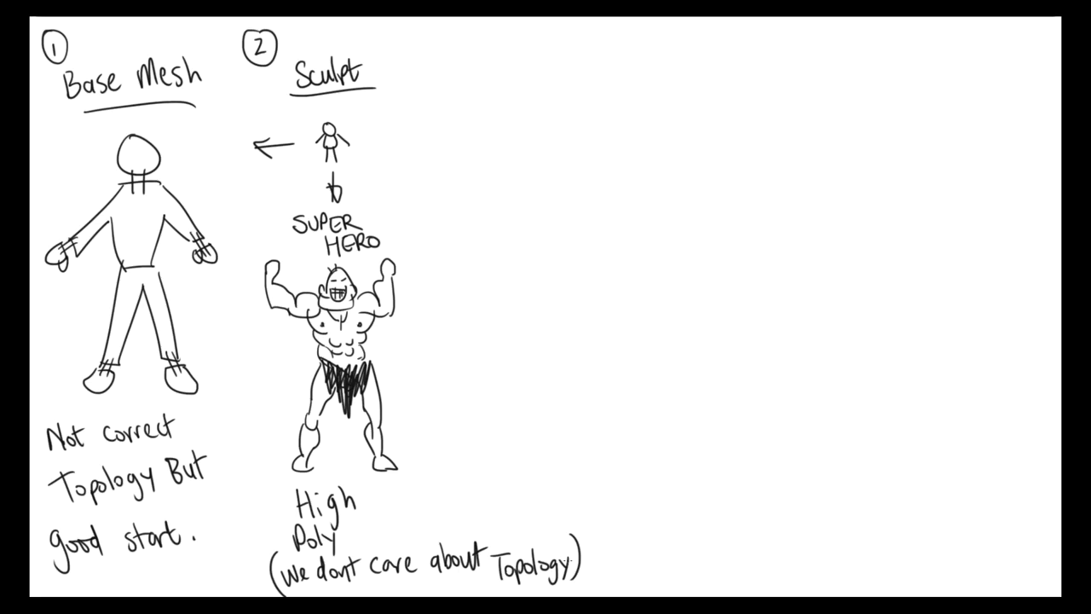
Handwrite a circled 3 and the word 'Decimate' to start step 3.
drag(410, 35, 410, 58)
mouse_move(400, 27)
mouse_down()
mouse_move(433, 60)
mouse_move(420, 23)
mouse_up()
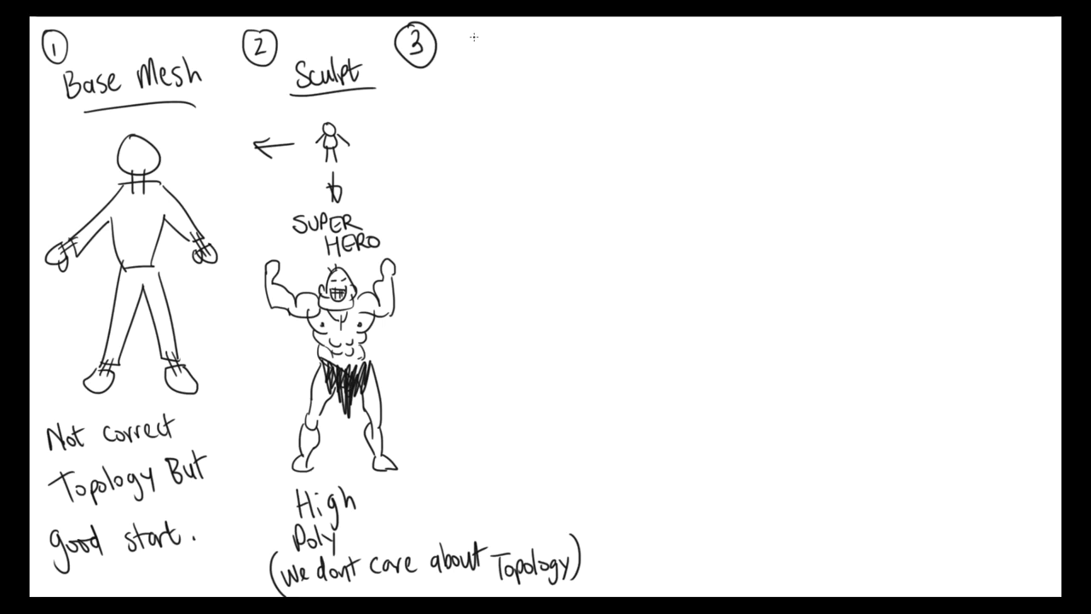
mouse_move(449, 41)
mouse_down()
mouse_move(452, 68)
mouse_move(486, 66)
mouse_up()
mouse_move(493, 52)
mouse_down()
mouse_move(494, 65)
mouse_move(508, 51)
mouse_move(525, 60)
mouse_up()
mouse_move(536, 34)
mouse_down()
mouse_move(532, 58)
mouse_move(544, 39)
mouse_up()
drag(535, 50, 551, 55)
Write 'SAVE Highpoly' vertically and draw a divider line on each side of it.
mouse_move(414, 121)
mouse_down()
mouse_move(403, 179)
mouse_move(410, 197)
mouse_move(422, 187)
mouse_move(431, 233)
mouse_move(431, 220)
mouse_move(440, 464)
mouse_up()
drag(442, 460, 430, 494)
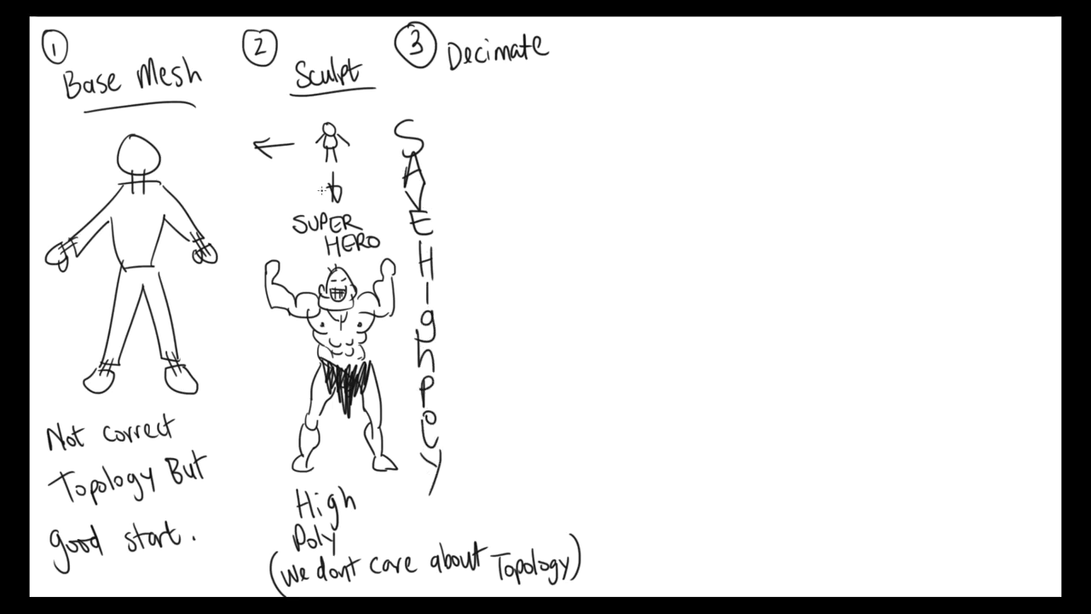
drag(386, 122, 410, 322)
drag(442, 133, 450, 401)
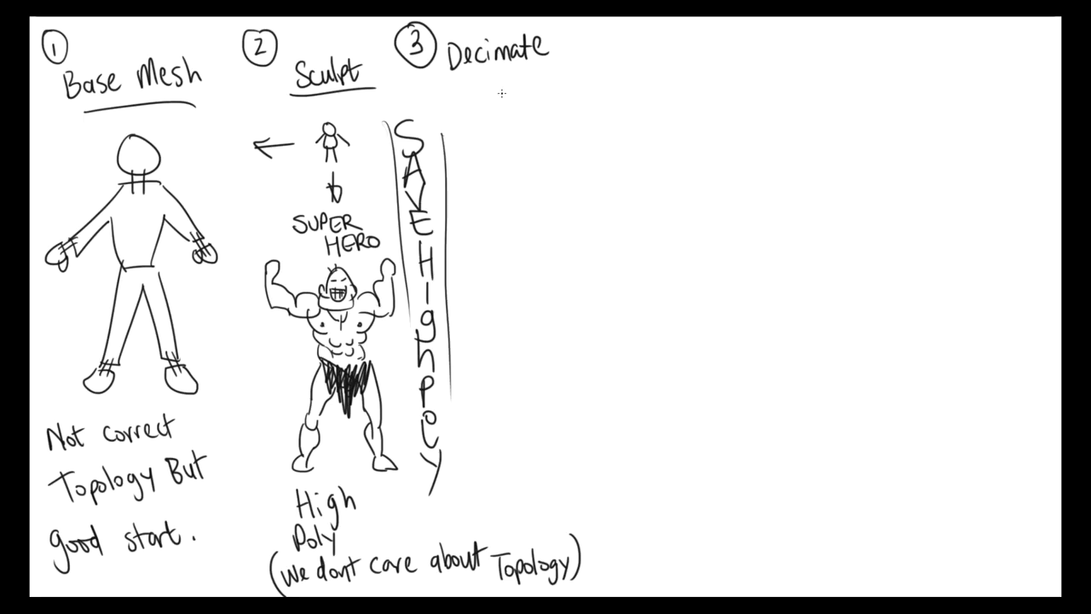
Add 'or Reduce To < 40K Tris/Verts' and begin outlining the reduced figure's head.
drag(506, 71, 508, 75)
mouse_move(512, 72)
mouse_down()
mouse_move(564, 79)
mouse_move(623, 61)
mouse_up()
drag(475, 109, 500, 107)
mouse_move(490, 107)
mouse_down()
mouse_move(492, 132)
mouse_move(507, 116)
mouse_move(588, 127)
mouse_move(597, 105)
mouse_move(629, 121)
mouse_move(643, 89)
mouse_up()
drag(634, 90, 633, 125)
mouse_move(646, 109)
mouse_down()
mouse_move(644, 124)
mouse_move(654, 104)
mouse_up()
drag(658, 106, 670, 124)
mouse_move(709, 80)
mouse_down()
mouse_move(685, 133)
mouse_move(731, 95)
mouse_up()
drag(735, 109, 757, 102)
mouse_move(756, 88)
mouse_down()
mouse_move(755, 114)
mouse_move(763, 97)
mouse_up()
drag(773, 95, 766, 114)
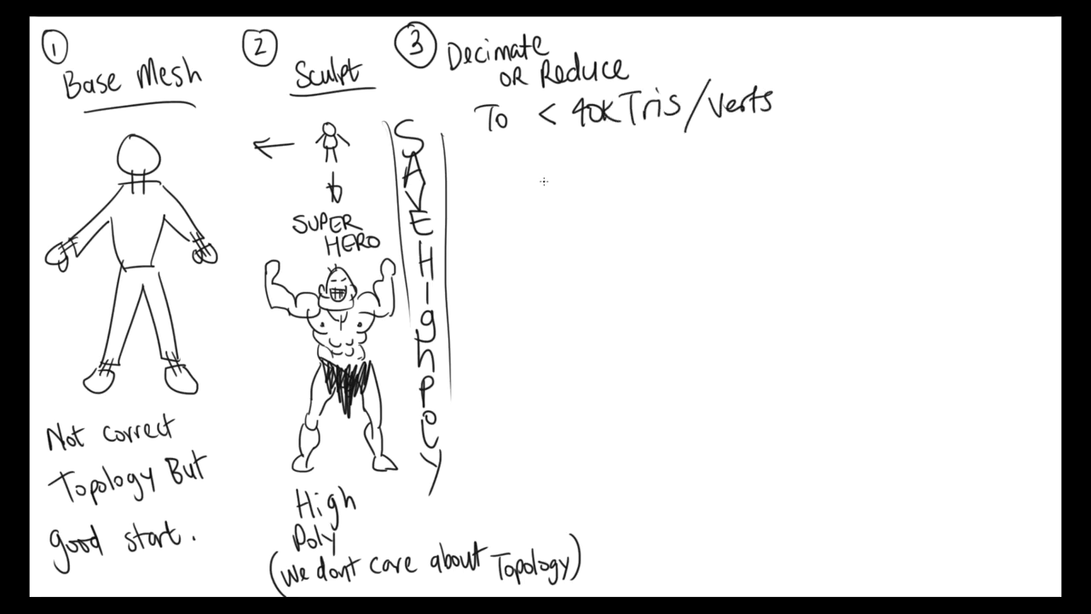
mouse_move(531, 152)
mouse_down()
mouse_move(524, 191)
mouse_move(537, 148)
mouse_move(539, 177)
mouse_move(505, 197)
mouse_move(467, 278)
mouse_move(520, 235)
mouse_move(517, 293)
mouse_move(567, 298)
mouse_move(562, 249)
mouse_move(595, 249)
mouse_move(614, 207)
mouse_move(565, 186)
mouse_up()
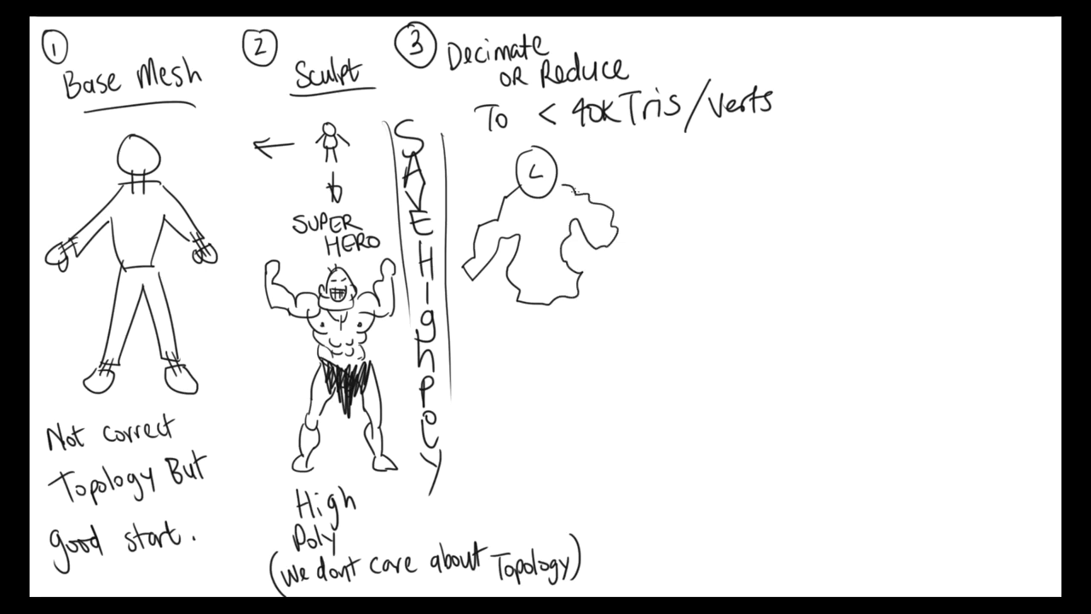
Outline the decimated figure's body and leg with triangles marked on torso and thigh.
mouse_move(519, 303)
mouse_down()
mouse_move(488, 412)
mouse_move(536, 377)
mouse_move(553, 321)
mouse_move(596, 409)
mouse_move(571, 279)
mouse_up()
mouse_move(537, 216)
mouse_down()
mouse_move(556, 266)
mouse_move(543, 261)
mouse_move(520, 279)
mouse_up()
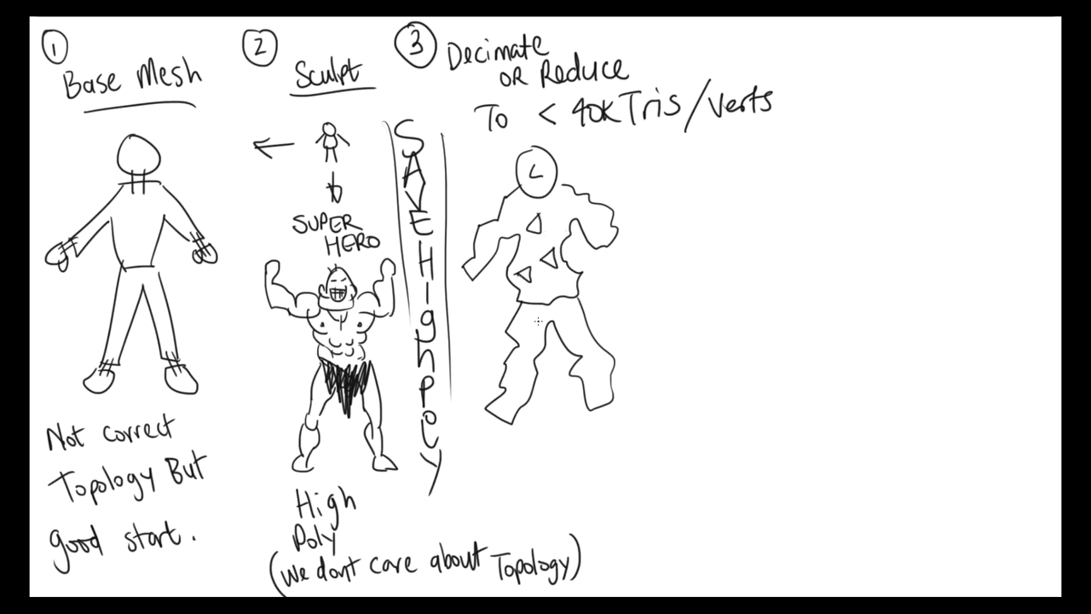
mouse_move(514, 323)
mouse_down()
mouse_move(531, 332)
mouse_move(564, 320)
mouse_up()
Write 'Shape is good.' under the figure with an arrow pointing at it.
drag(509, 437, 588, 443)
click(586, 424)
mouse_move(508, 480)
mouse_down()
mouse_move(503, 509)
mouse_move(533, 485)
mouse_up()
drag(547, 479, 548, 498)
click(565, 488)
drag(493, 468, 467, 450)
mouse_move(467, 450)
mouse_down()
mouse_move(471, 470)
mouse_move(486, 452)
mouse_up()
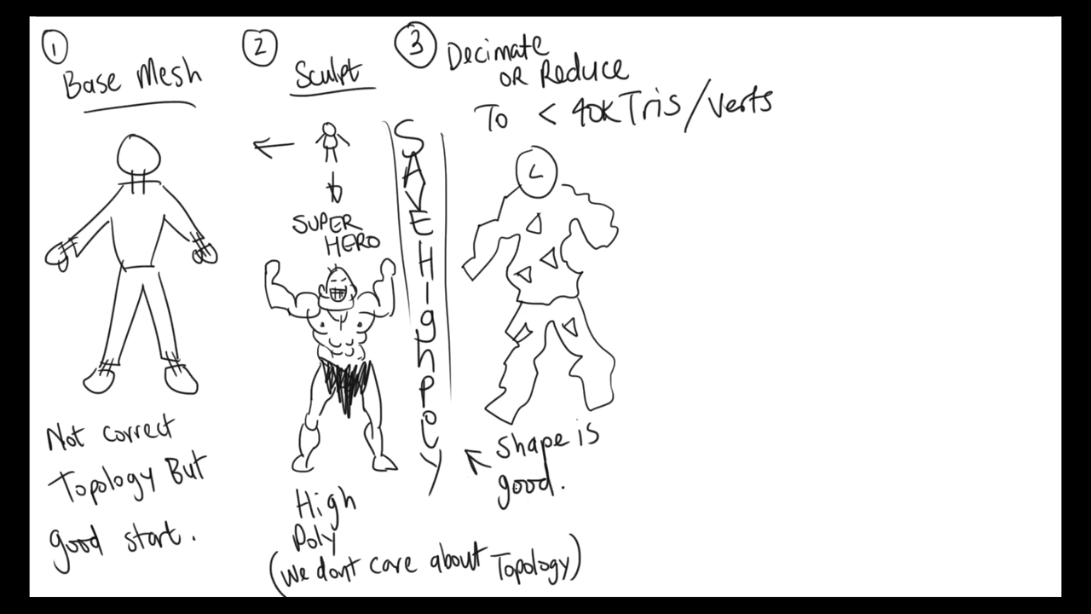
Draw a circled 4 and a long vertical divider line for step 4.
drag(726, 36, 735, 53)
drag(733, 29, 730, 31)
mouse_move(648, 26)
mouse_down()
mouse_move(781, 81)
mouse_move(663, 130)
mouse_move(601, 595)
mouse_up()
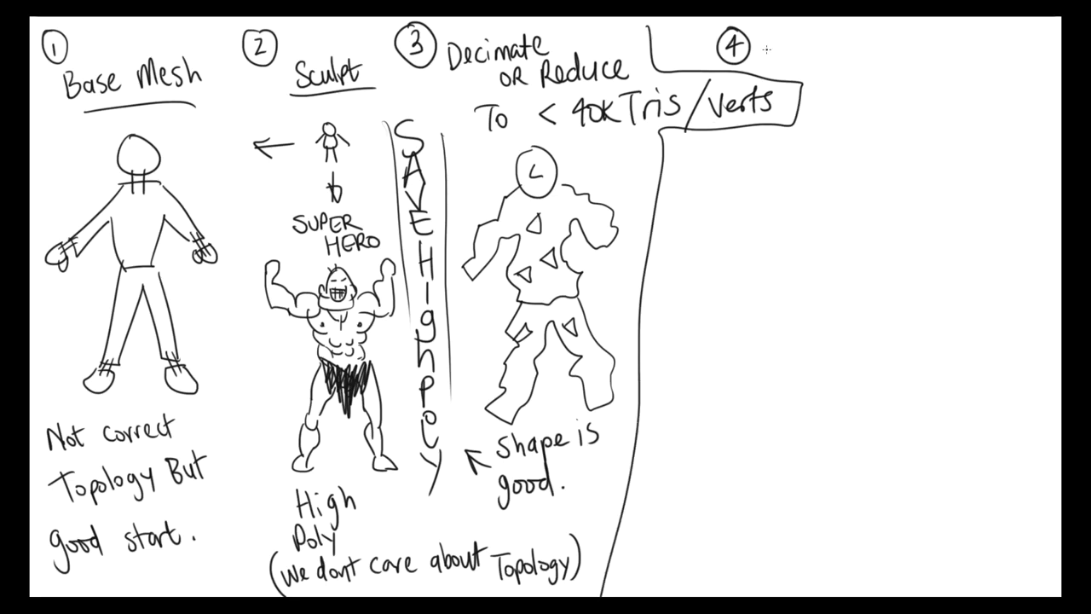
Handwrite the 'Retopologize' heading for step 4.
mouse_move(771, 34)
mouse_down()
mouse_move(769, 58)
mouse_move(803, 60)
mouse_up()
drag(808, 29, 809, 60)
drag(799, 46, 814, 46)
mouse_move(823, 46)
mouse_down()
mouse_move(831, 71)
mouse_move(832, 53)
mouse_up()
mouse_move(851, 46)
mouse_down()
mouse_move(896, 48)
mouse_move(883, 81)
mouse_up()
click(908, 35)
mouse_move(909, 46)
mouse_down()
mouse_move(908, 59)
mouse_move(955, 63)
mouse_up()
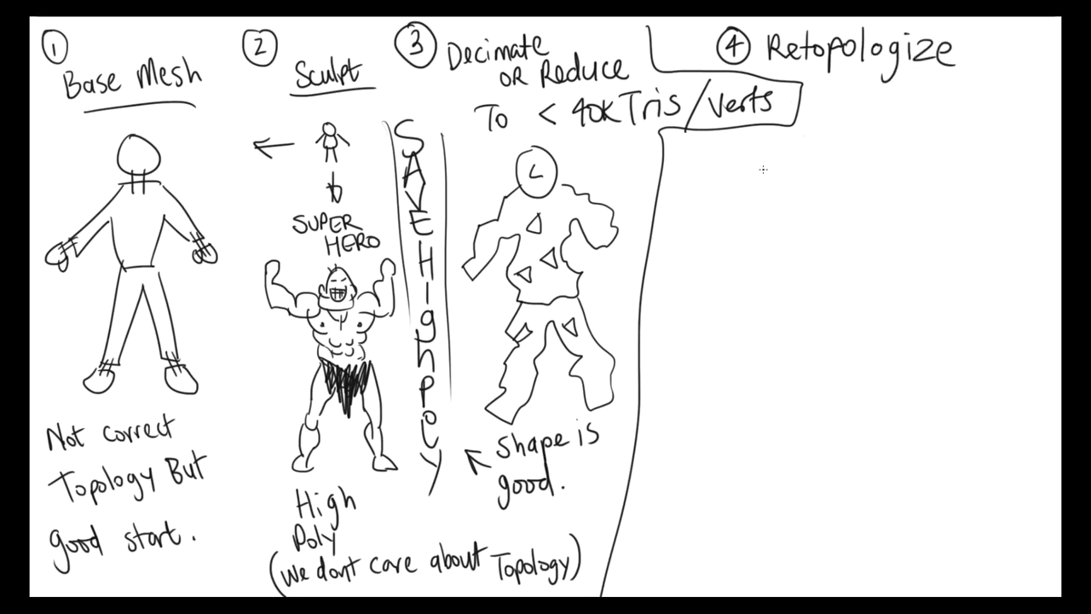
Draw an arrow from the decimated figure and sketch the top of a quad mesh patch.
drag(631, 195, 694, 194)
mouse_move(802, 159)
mouse_down()
mouse_move(780, 192)
mouse_move(821, 164)
mouse_up()
mouse_move(819, 167)
mouse_down()
mouse_move(813, 193)
mouse_move(779, 192)
mouse_up()
drag(781, 193, 787, 230)
drag(813, 191, 826, 257)
drag(818, 224, 837, 240)
mouse_move(814, 190)
mouse_down()
mouse_move(843, 191)
mouse_move(844, 258)
mouse_move(823, 257)
mouse_move(848, 158)
mouse_move(840, 147)
mouse_move(856, 144)
mouse_up()
mouse_move(855, 145)
mouse_down()
mouse_move(849, 164)
mouse_move(818, 143)
mouse_up()
drag(818, 143, 809, 151)
Extend the quad mesh sketch downward with extra rows, left edges and lower quads.
drag(826, 257, 826, 278)
mouse_move(826, 278)
mouse_down()
mouse_move(846, 279)
mouse_move(825, 294)
mouse_up()
mouse_move(825, 297)
mouse_down()
mouse_move(846, 278)
mouse_move(813, 278)
mouse_move(825, 276)
mouse_up()
drag(813, 278, 815, 293)
drag(812, 255, 782, 239)
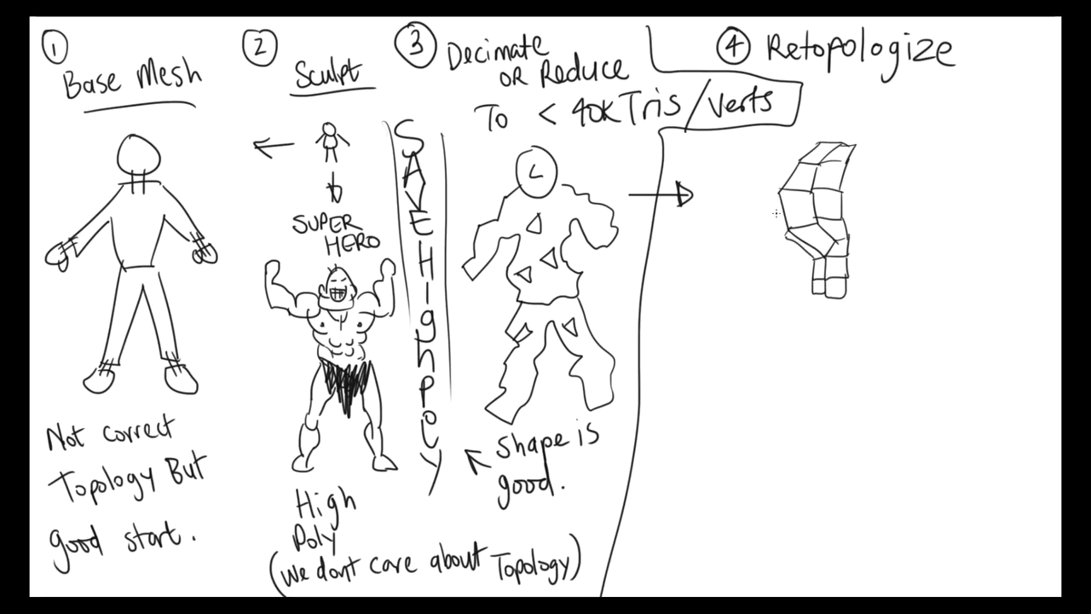
drag(769, 195, 777, 230)
drag(774, 190, 801, 159)
mouse_move(813, 292)
mouse_down()
mouse_move(781, 307)
mouse_move(812, 310)
mouse_up()
drag(786, 307, 825, 320)
mouse_move(825, 318)
mouse_down()
mouse_move(849, 317)
mouse_move(812, 339)
mouse_up()
drag(812, 339, 832, 345)
drag(784, 312, 814, 339)
mouse_move(762, 292)
mouse_down()
mouse_move(781, 300)
mouse_move(795, 336)
mouse_up()
Write 'Trace over with nice quads' beneath the mesh sketch.
mouse_move(675, 358)
mouse_down()
mouse_move(704, 355)
mouse_move(688, 385)
mouse_move(709, 368)
mouse_up()
drag(725, 371, 736, 385)
drag(745, 379, 788, 373)
drag(792, 376, 820, 369)
drag(669, 420, 699, 416)
mouse_move(708, 393)
mouse_down()
mouse_move(712, 416)
mouse_move(727, 417)
mouse_up()
mouse_move(738, 416)
mouse_down()
mouse_move(746, 404)
mouse_move(772, 413)
mouse_up()
drag(786, 404, 826, 438)
drag(835, 399, 878, 413)
drag(888, 400, 881, 416)
Add '(or tris, only' to continue the retopology note.
mouse_move(659, 432)
mouse_down()
mouse_move(648, 447)
mouse_move(656, 479)
mouse_move(668, 452)
mouse_up()
mouse_move(685, 448)
mouse_down()
mouse_move(684, 462)
mouse_move(693, 447)
mouse_move(699, 463)
mouse_up()
mouse_move(691, 451)
mouse_down()
mouse_move(718, 445)
mouse_move(741, 467)
mouse_move(762, 447)
mouse_move(777, 457)
mouse_up()
click(728, 442)
drag(780, 430, 781, 457)
mouse_move(784, 447)
mouse_down()
mouse_move(799, 452)
mouse_move(792, 478)
mouse_move(837, 458)
mouse_up()
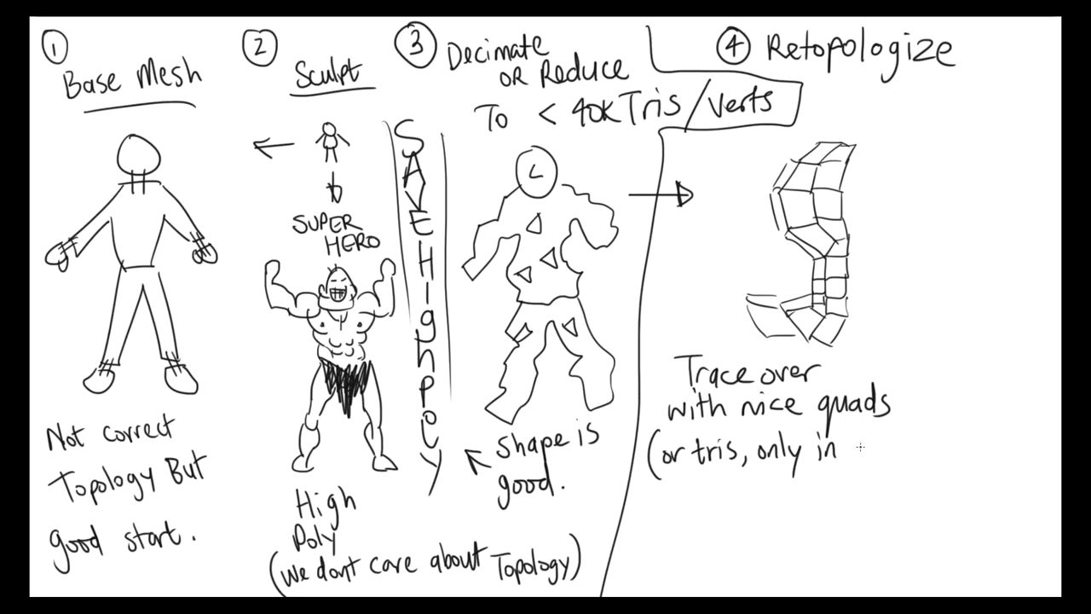
Write 'in certain areas', an underlined 'try to Keep Loops' and 'then EXPORT', then exit full screen.
mouse_move(852, 447)
mouse_down()
mouse_move(915, 454)
mouse_move(979, 444)
mouse_move(990, 473)
mouse_up()
mouse_move(648, 483)
mouse_down()
mouse_move(664, 503)
mouse_move(682, 493)
mouse_move(701, 508)
mouse_move(718, 496)
mouse_move(749, 500)
mouse_move(782, 520)
mouse_move(791, 493)
mouse_move(863, 500)
mouse_up()
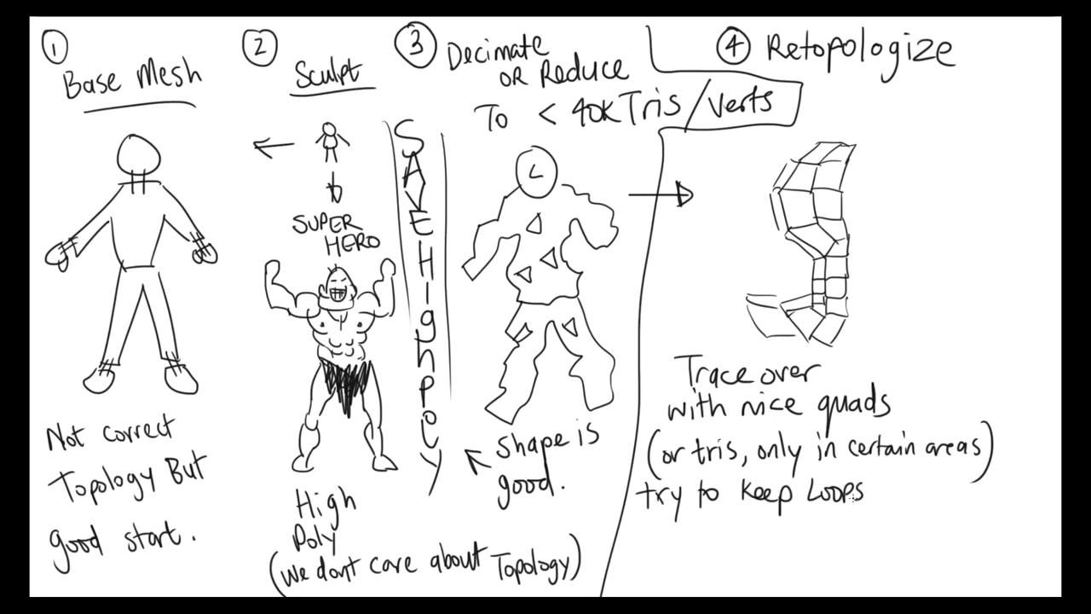
drag(639, 505, 868, 531)
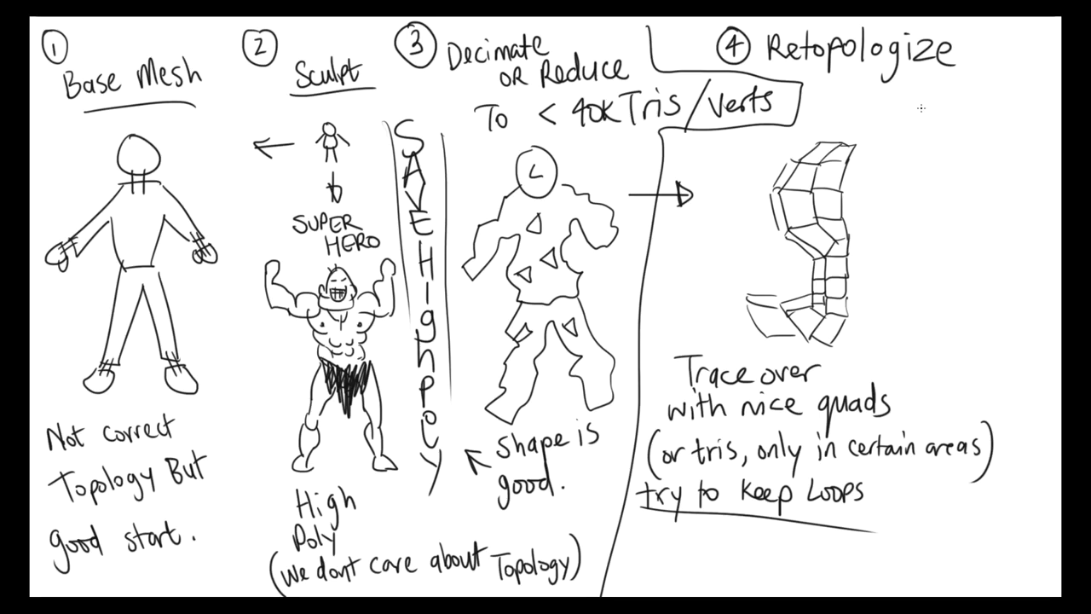
mouse_move(905, 126)
mouse_down()
mouse_move(936, 162)
mouse_move(912, 203)
mouse_move(946, 169)
mouse_move(961, 171)
mouse_move(946, 209)
mouse_move(973, 186)
mouse_move(999, 208)
mouse_move(993, 198)
mouse_up()
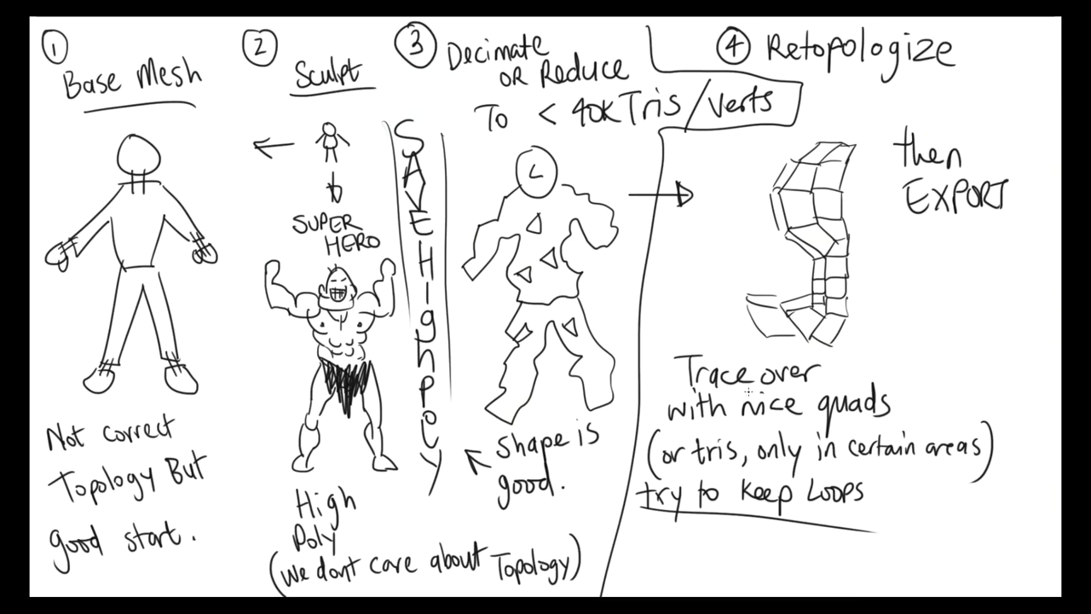
key(f)
Add a new layer, hide the notes layer, go full screen and undo a test stroke.
click(1056, 602)
click(858, 417)
key(f)
key(f)
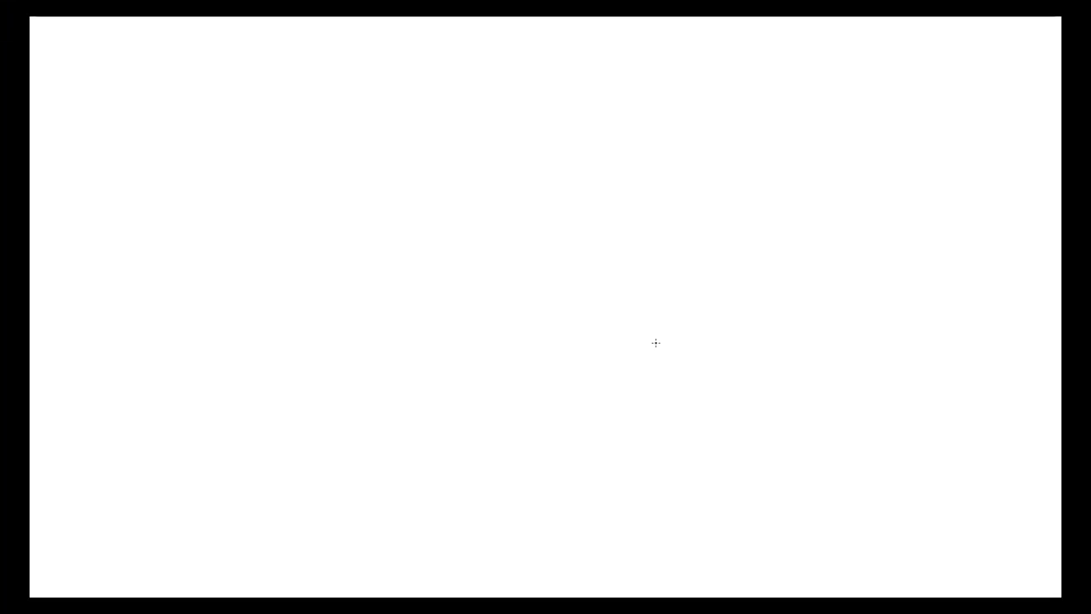
drag(388, 224, 646, 243)
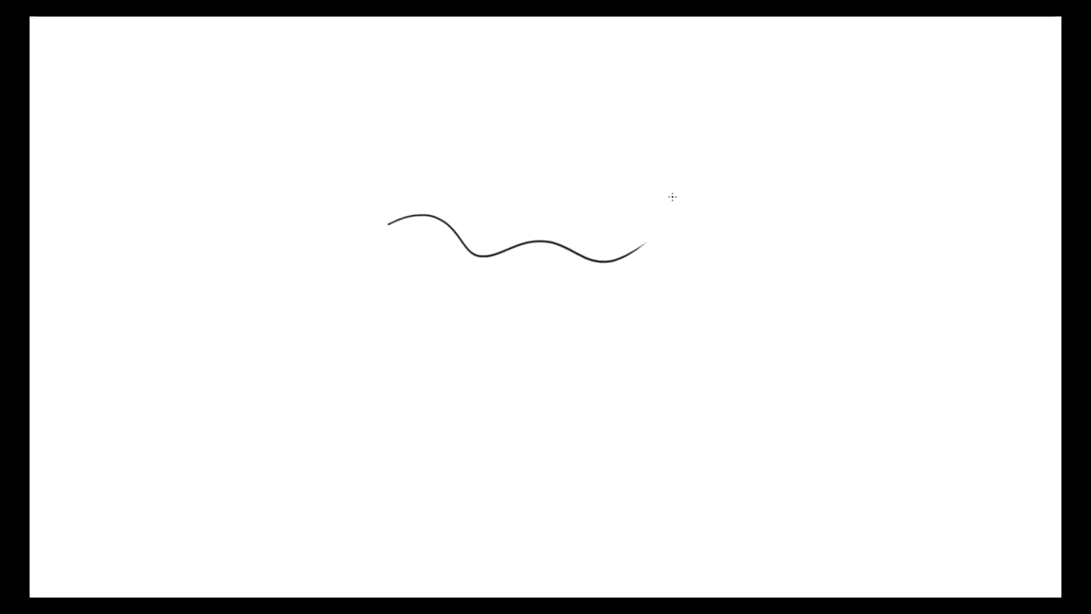
key(ctrl+z)
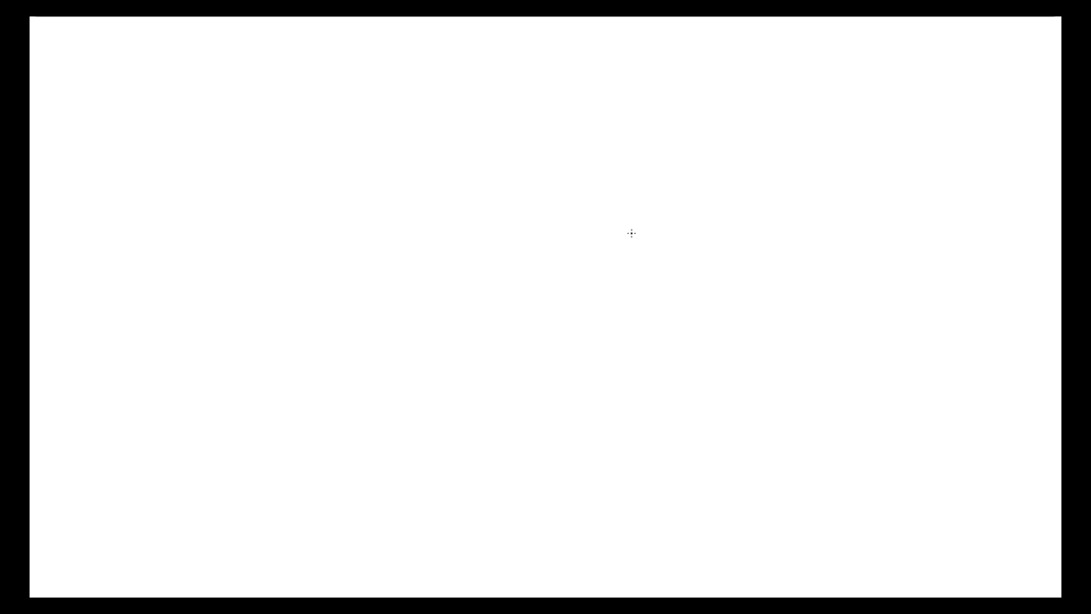
Draw the figure's head, shoulders, arms, torso and hips at the canvas left.
mouse_move(130, 145)
mouse_down()
mouse_move(99, 182)
mouse_move(86, 257)
mouse_up()
drag(194, 138, 233, 246)
drag(151, 86, 163, 98)
mouse_move(134, 155)
mouse_down()
mouse_move(148, 206)
mouse_move(179, 204)
mouse_up()
mouse_move(184, 154)
mouse_down()
mouse_move(179, 202)
mouse_move(137, 240)
mouse_up()
drag(138, 238, 184, 238)
mouse_move(175, 216)
mouse_down()
mouse_move(184, 250)
mouse_move(144, 266)
mouse_move(179, 272)
mouse_up()
mouse_move(184, 245)
mouse_down()
mouse_move(179, 271)
mouse_move(129, 326)
mouse_up()
Draw the figure's thighs, knee circles, lower legs and feet.
drag(150, 267, 150, 326)
mouse_move(130, 327)
mouse_down()
mouse_move(150, 327)
mouse_move(136, 335)
mouse_up()
drag(175, 274, 186, 331)
mouse_move(192, 252)
mouse_down()
mouse_move(200, 328)
mouse_move(209, 322)
mouse_up()
mouse_move(198, 334)
mouse_down()
mouse_move(196, 346)
mouse_move(203, 334)
mouse_up()
drag(128, 356, 142, 423)
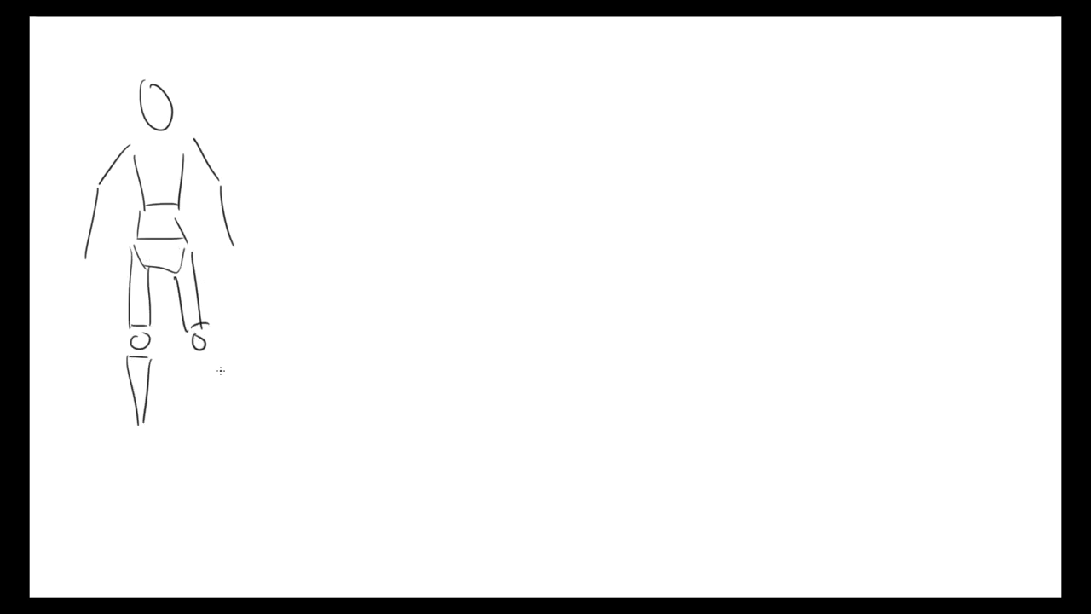
drag(212, 361, 206, 414)
drag(213, 359, 209, 417)
mouse_move(131, 433)
mouse_down()
mouse_move(145, 430)
mouse_move(125, 445)
mouse_move(136, 460)
mouse_move(145, 454)
mouse_up()
mouse_move(203, 420)
mouse_down()
mouse_move(218, 427)
mouse_move(208, 436)
mouse_up()
mouse_move(208, 438)
mouse_down()
mouse_move(211, 452)
mouse_move(219, 436)
mouse_up()
Add hands to both arms and bring the workspace panels back.
mouse_move(82, 257)
mouse_down()
mouse_move(90, 259)
mouse_move(126, 160)
mouse_up()
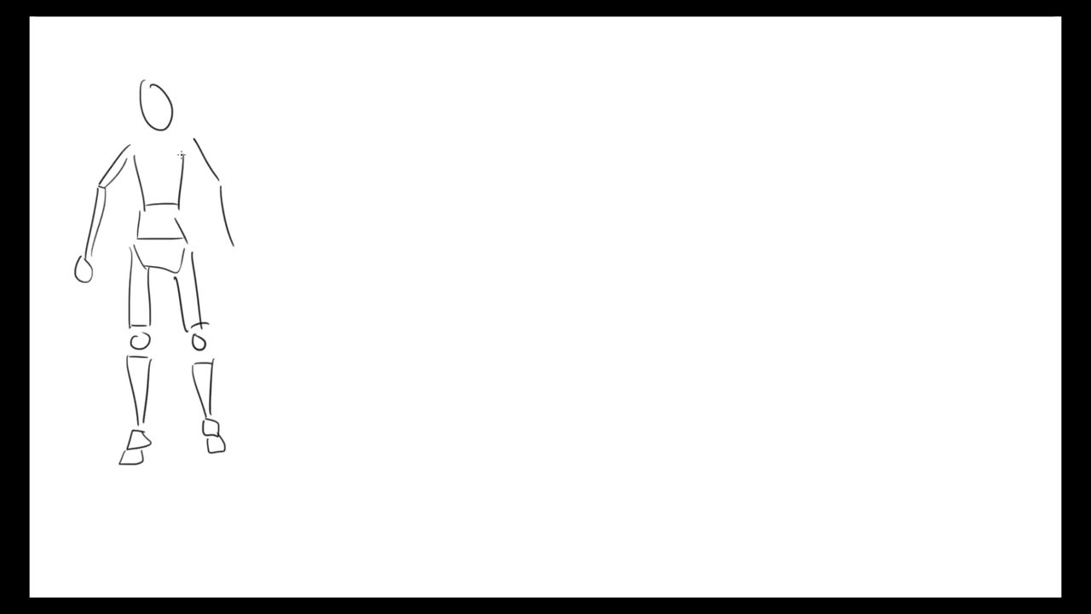
mouse_move(192, 153)
mouse_down()
mouse_move(215, 182)
mouse_move(231, 258)
mouse_move(241, 246)
mouse_up()
key(f)
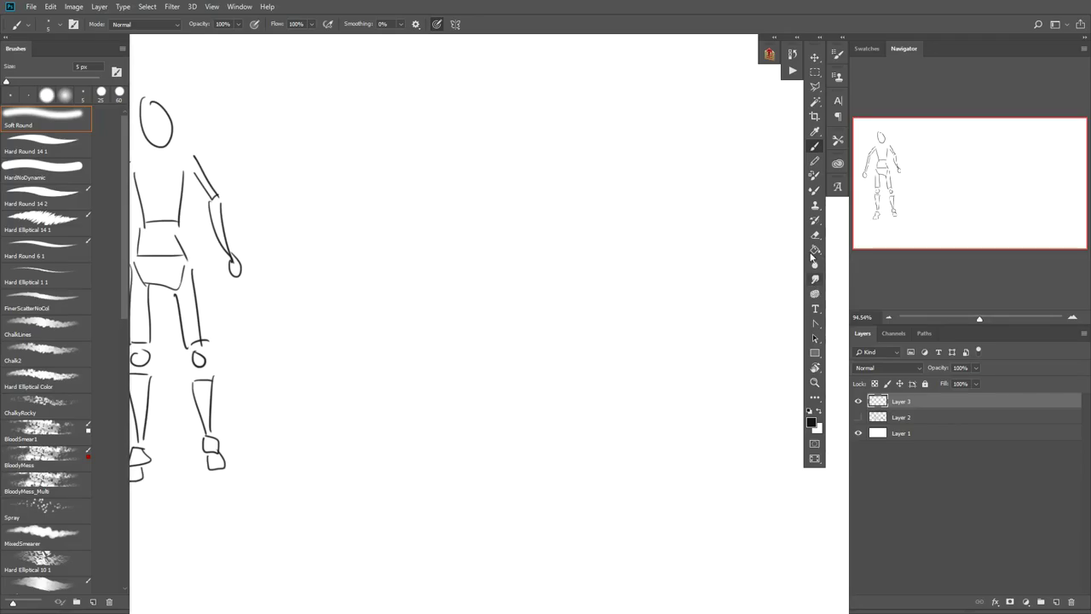
Set the foreground colour to saturated red and return to full-screen canvas.
click(811, 422)
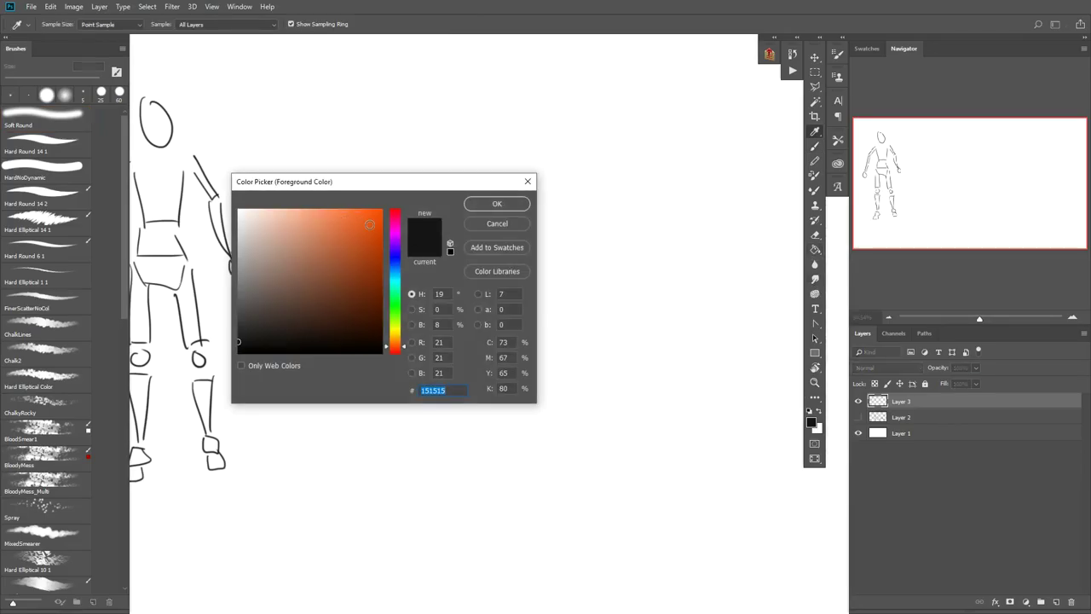
click(398, 230)
click(375, 217)
click(497, 204)
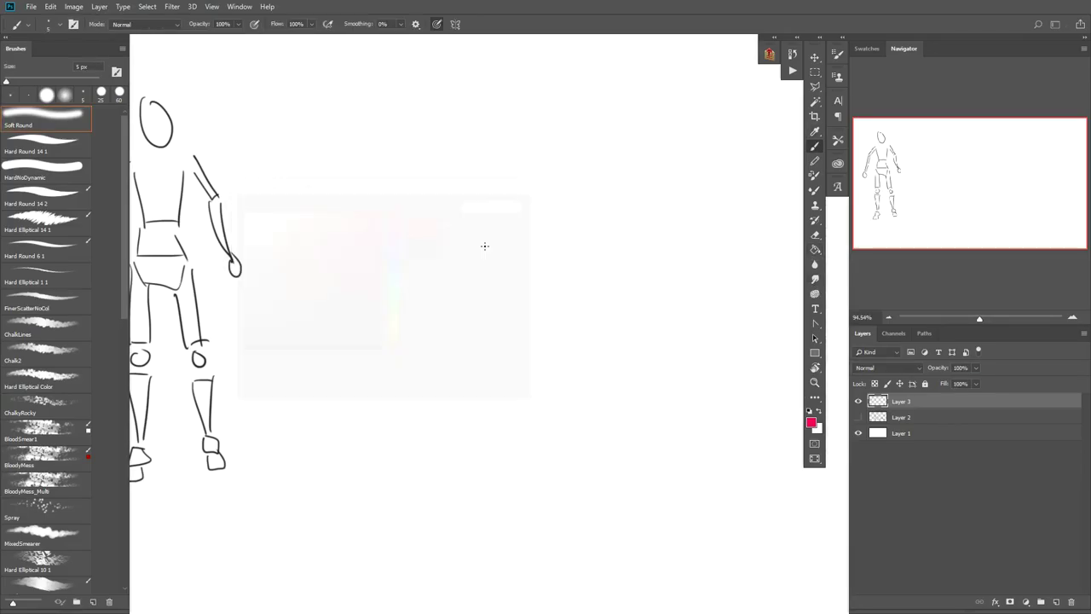
key(f)
key(f)
Hatch red loop lines on the arm and sketch an elbow close-up labelled 'elbow'.
mouse_move(189, 165)
mouse_down()
mouse_move(221, 143)
mouse_move(225, 153)
mouse_up()
mouse_move(203, 201)
mouse_down()
mouse_move(230, 196)
mouse_move(233, 207)
mouse_up()
mouse_move(247, 168)
mouse_down()
mouse_move(229, 177)
mouse_move(241, 181)
mouse_up()
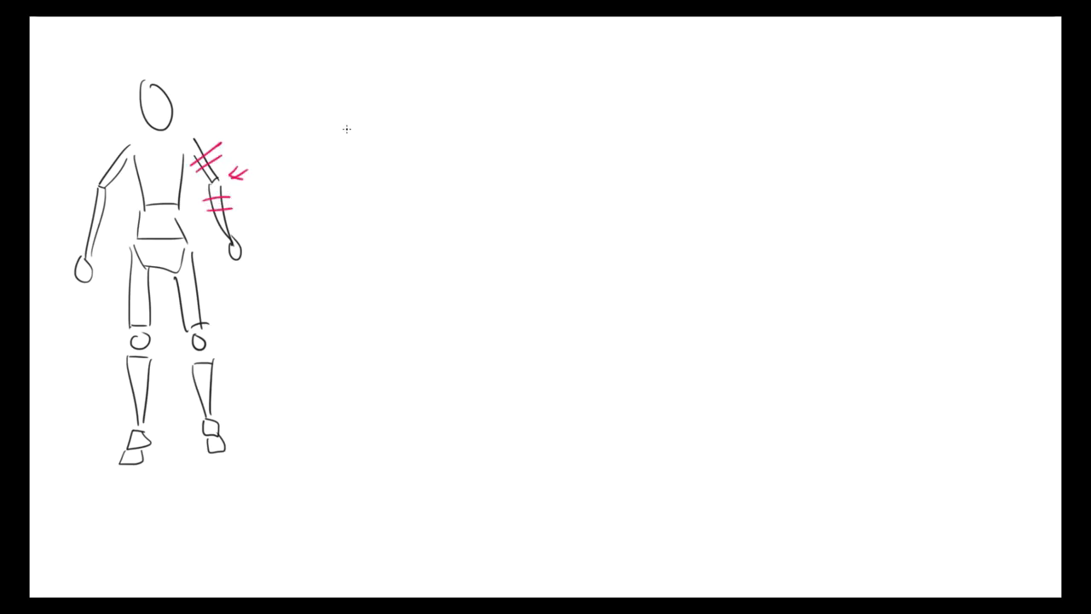
mouse_move(307, 102)
mouse_down()
mouse_move(339, 174)
mouse_move(294, 218)
mouse_up()
drag(368, 179, 351, 95)
drag(367, 182, 311, 232)
mouse_move(400, 172)
mouse_down()
mouse_move(387, 173)
mouse_move(437, 169)
mouse_up()
drag(448, 165, 470, 160)
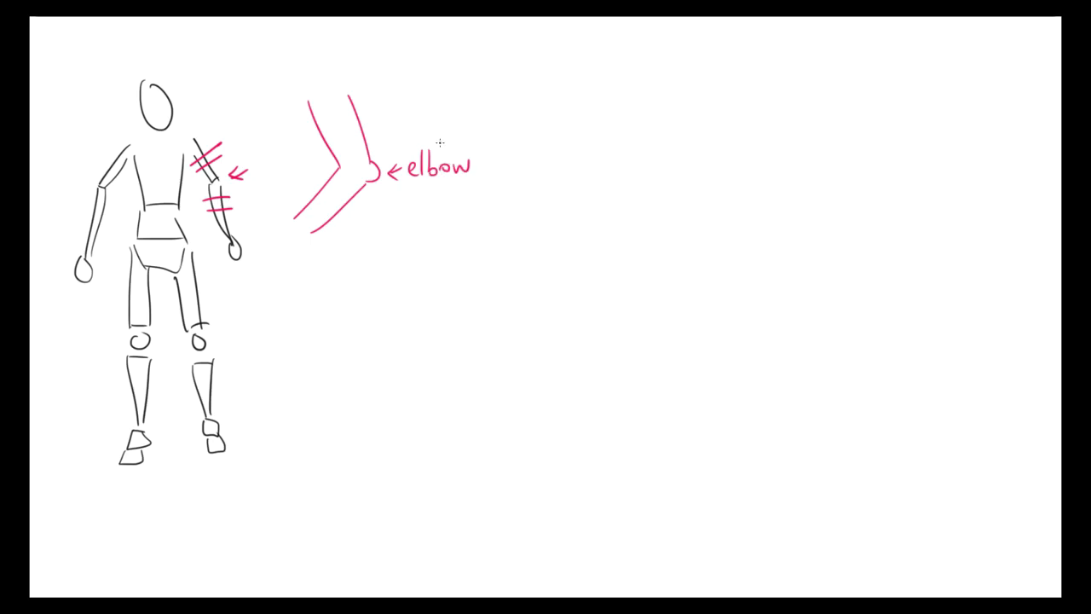
Mark the elbow crease, bend arrows and loop lines, and label the hatches 'Loops'.
mouse_move(350, 172)
mouse_down()
mouse_move(338, 166)
mouse_move(377, 156)
mouse_move(376, 171)
mouse_move(349, 165)
mouse_move(378, 175)
mouse_up()
mouse_move(380, 137)
mouse_down()
mouse_move(375, 198)
mouse_move(387, 147)
mouse_up()
drag(372, 187, 384, 194)
drag(321, 152, 332, 169)
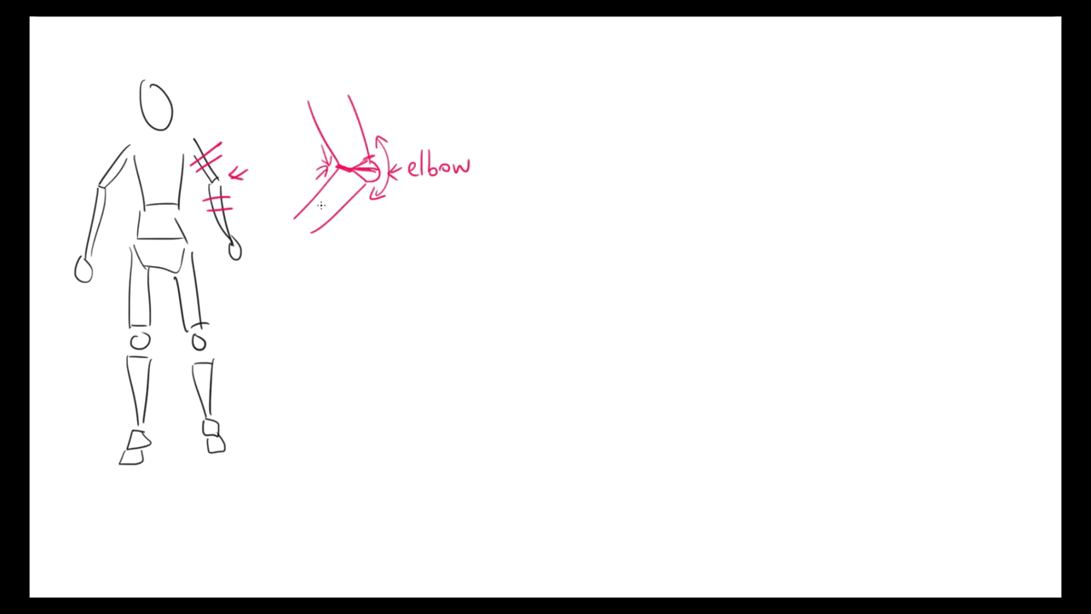
mouse_move(345, 129)
mouse_down()
mouse_move(350, 167)
mouse_move(365, 143)
mouse_move(331, 199)
mouse_move(337, 224)
mouse_up()
mouse_move(238, 193)
mouse_down()
mouse_move(249, 204)
mouse_move(307, 189)
mouse_up()
drag(296, 186, 300, 196)
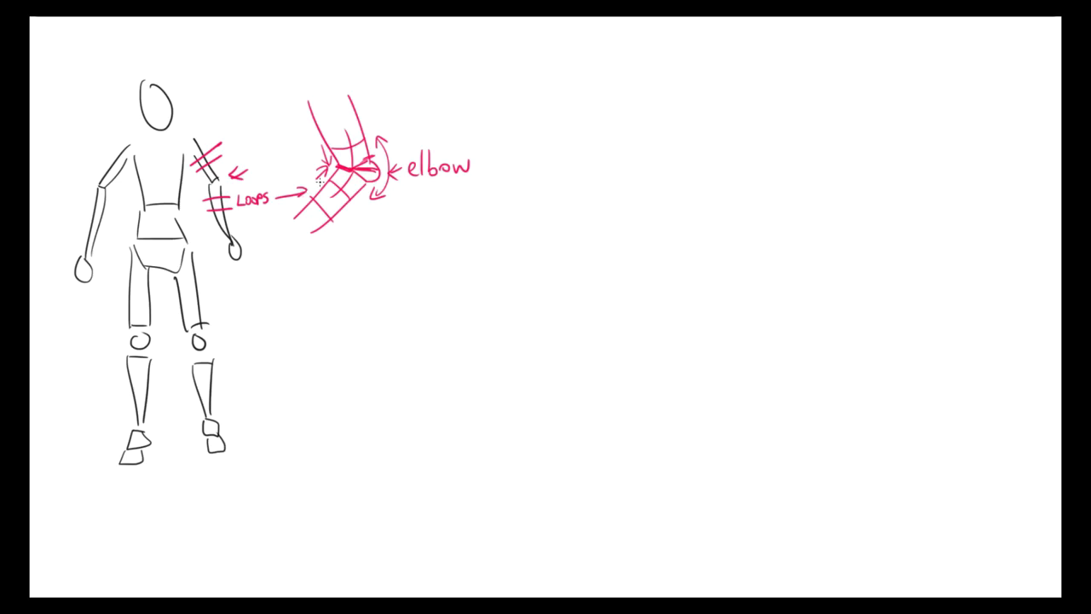
mouse_move(358, 224)
mouse_down()
mouse_move(357, 259)
mouse_move(358, 224)
mouse_move(372, 232)
mouse_up()
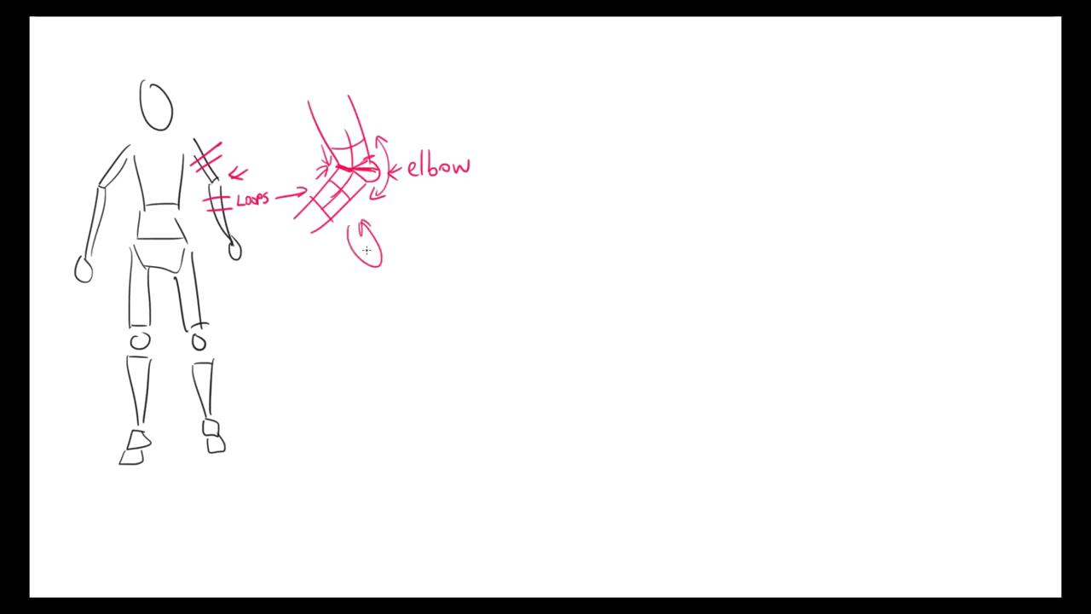
Draw red loop lines across the figure's torso, head, thighs and knee.
mouse_move(135, 162)
mouse_down()
mouse_move(182, 161)
mouse_move(184, 174)
mouse_move(159, 172)
mouse_move(174, 167)
mouse_up()
mouse_move(142, 102)
mouse_down()
mouse_move(171, 100)
mouse_move(152, 106)
mouse_move(164, 106)
mouse_move(167, 128)
mouse_move(157, 127)
mouse_move(167, 132)
mouse_move(169, 99)
mouse_move(154, 110)
mouse_move(163, 94)
mouse_up()
mouse_move(129, 269)
mouse_down()
mouse_move(154, 283)
mouse_move(197, 270)
mouse_move(201, 283)
mouse_up()
mouse_move(187, 328)
mouse_down()
mouse_move(206, 325)
mouse_move(228, 347)
mouse_up()
Add an arrow at the knee and outline a knee close-up with its lower leg and kneecap contour.
mouse_move(322, 317)
mouse_down()
mouse_move(307, 328)
mouse_move(321, 354)
mouse_up()
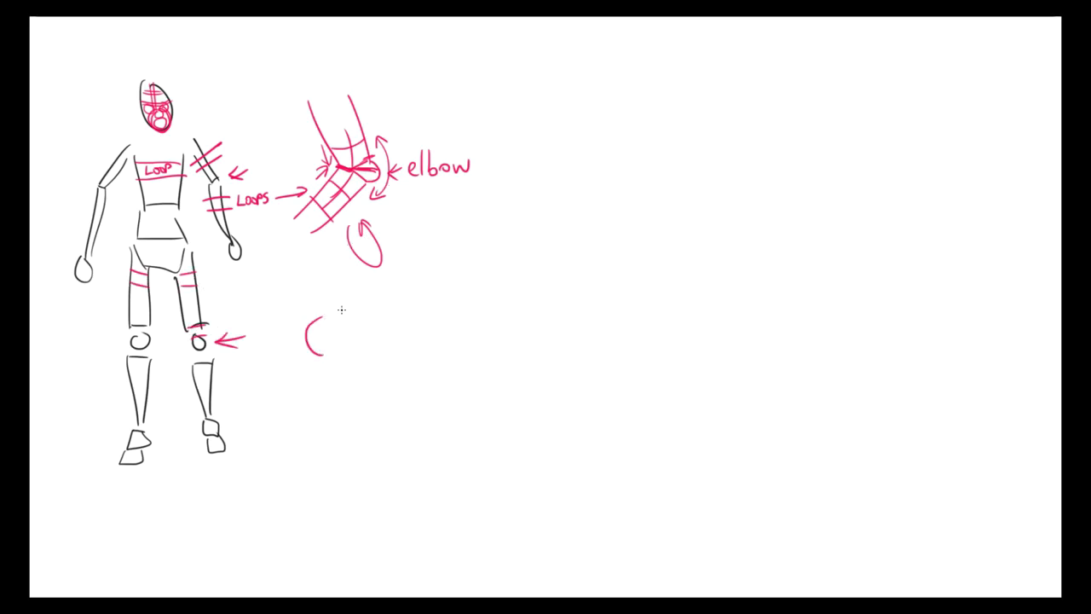
drag(333, 274, 324, 317)
mouse_move(394, 279)
mouse_down()
mouse_move(362, 329)
mouse_move(389, 424)
mouse_up()
drag(326, 358, 356, 444)
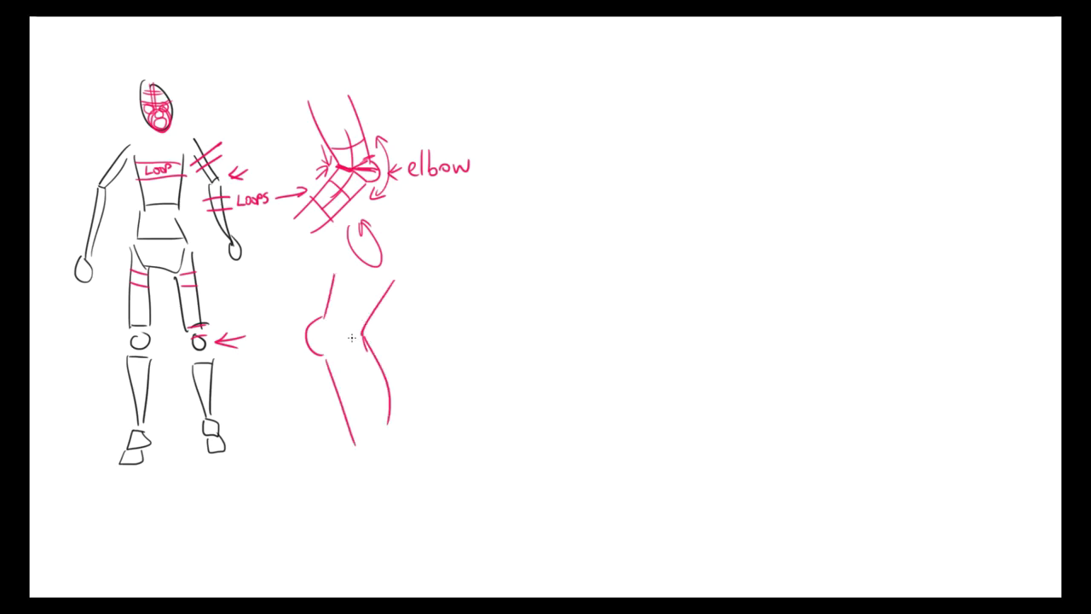
mouse_move(363, 331)
mouse_down()
mouse_move(340, 330)
mouse_move(317, 356)
mouse_up()
drag(352, 295, 345, 375)
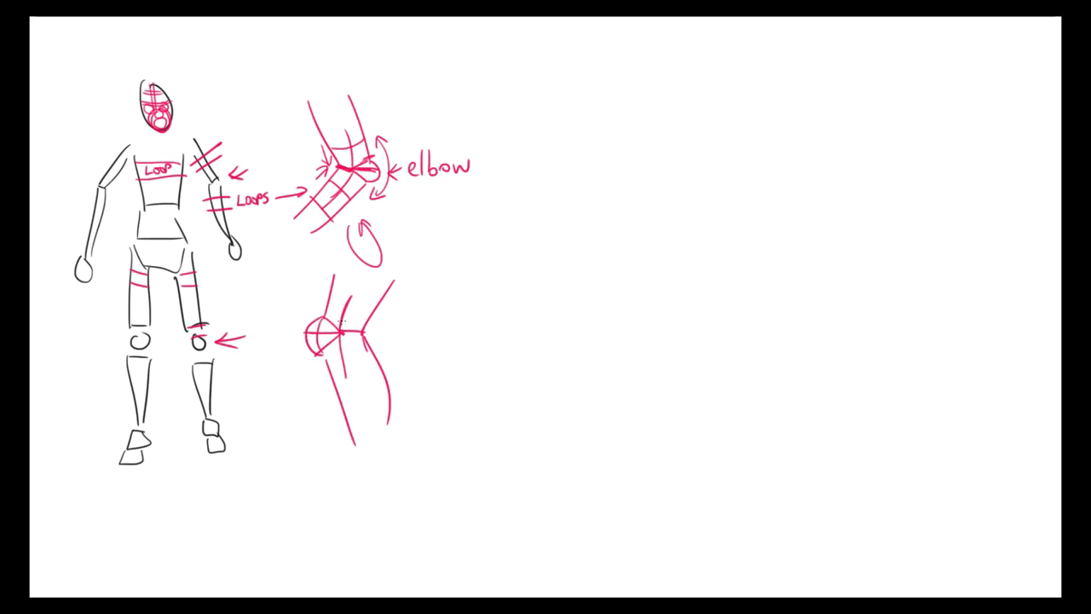
Cover the knee close-up with loop grid lines and label it LOOP twice.
drag(334, 310, 379, 305)
drag(328, 362, 371, 349)
drag(353, 395, 346, 375)
drag(331, 382, 394, 358)
drag(400, 346, 414, 345)
drag(419, 339, 417, 339)
mouse_move(334, 295)
mouse_down()
mouse_move(390, 285)
mouse_move(353, 302)
mouse_move(397, 311)
mouse_up()
drag(401, 302, 411, 303)
drag(416, 300, 420, 304)
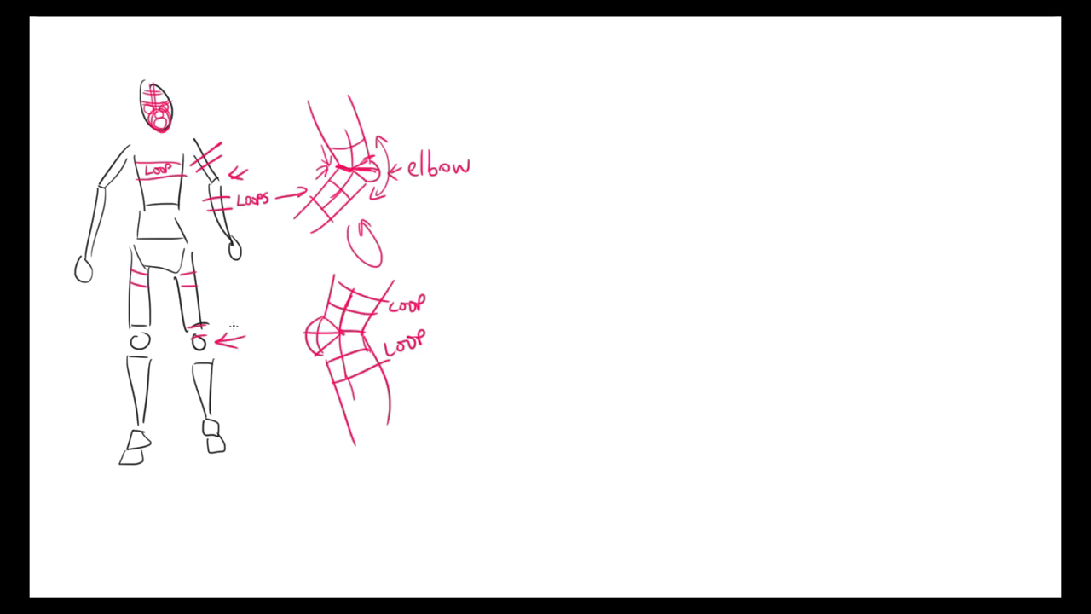
Add a loop on the lower right leg, then outline a side-view shoe with ankle and heel contours.
mouse_move(209, 370)
mouse_down()
mouse_move(190, 373)
mouse_move(193, 390)
mouse_up()
drag(135, 425, 148, 424)
mouse_move(390, 479)
mouse_down()
mouse_move(289, 523)
mouse_move(390, 538)
mouse_up()
mouse_move(396, 481)
mouse_down()
mouse_move(451, 490)
mouse_move(462, 536)
mouse_move(449, 533)
mouse_up()
mouse_move(399, 477)
mouse_down()
mouse_move(448, 452)
mouse_move(449, 491)
mouse_up()
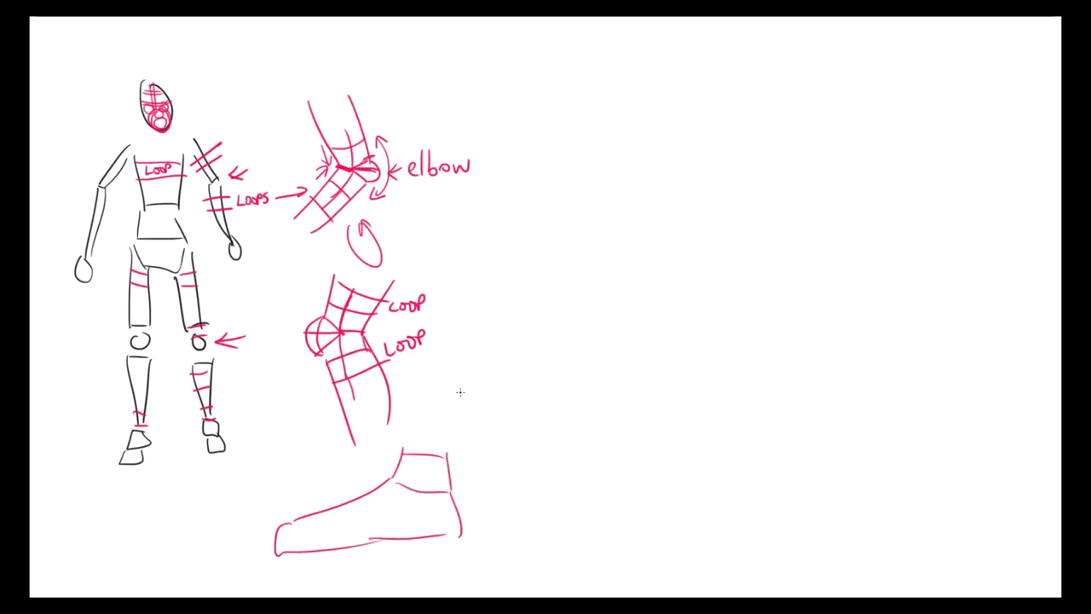
mouse_move(421, 454)
mouse_down()
mouse_move(421, 488)
mouse_move(443, 482)
mouse_move(426, 535)
mouse_move(450, 508)
mouse_up()
mouse_move(414, 444)
mouse_down()
mouse_move(396, 491)
mouse_move(421, 513)
mouse_move(365, 503)
mouse_move(389, 510)
mouse_up()
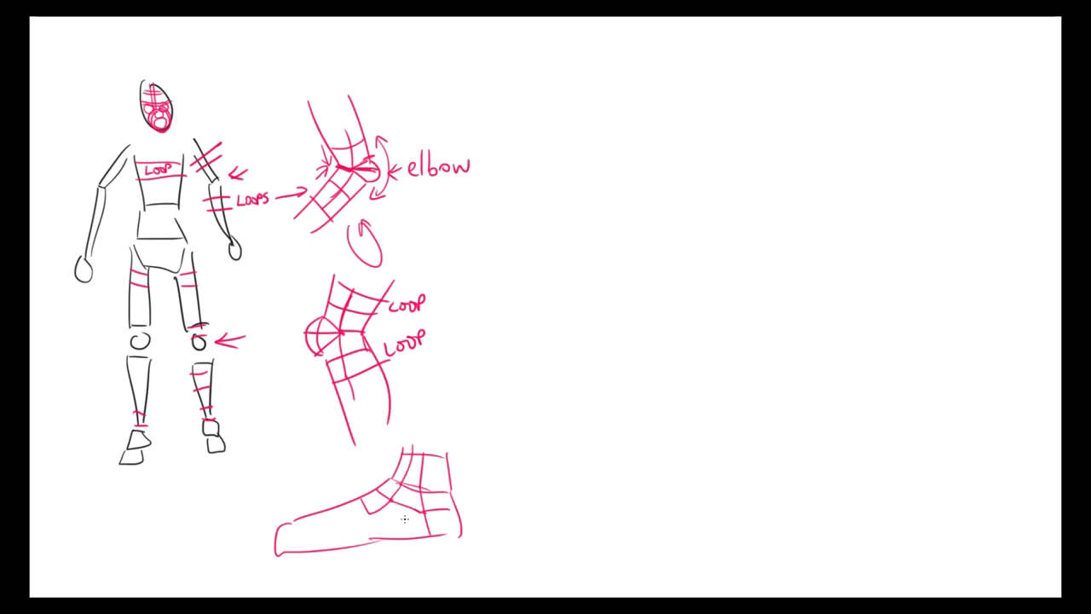
Cover the shoe with vertical and horizontal loop lines from ankle to toe, undoing a stray stroke.
mouse_move(391, 501)
mouse_down()
mouse_move(400, 538)
mouse_move(368, 544)
mouse_up()
key(ctrl+z)
mouse_move(373, 471)
mouse_down()
mouse_move(426, 500)
mouse_move(473, 494)
mouse_up()
drag(366, 485, 388, 561)
drag(474, 516, 261, 542)
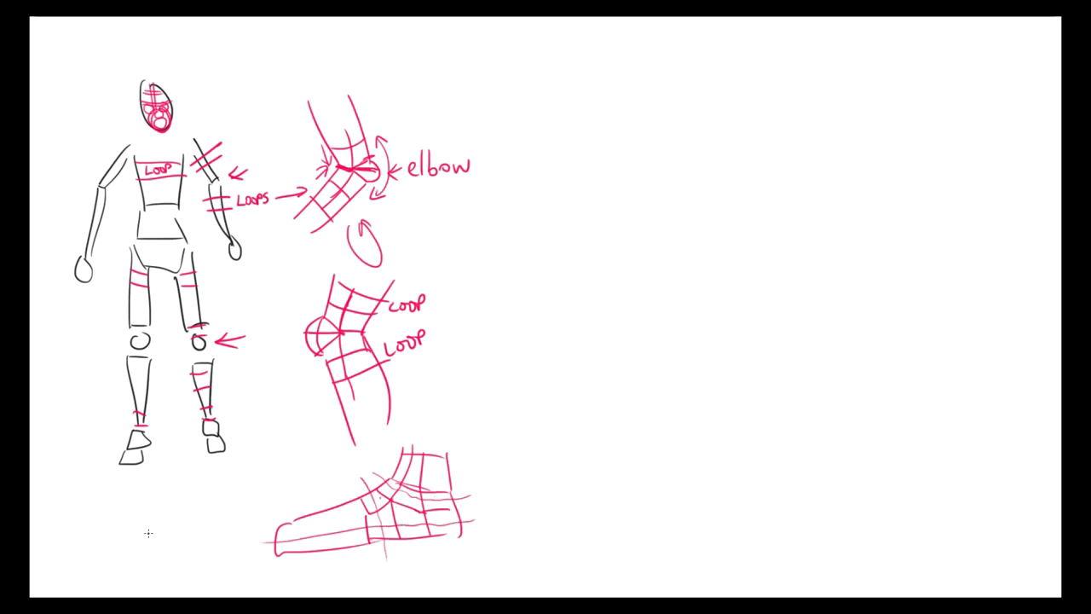
mouse_move(340, 519)
mouse_down()
mouse_move(315, 526)
mouse_move(312, 514)
mouse_move(317, 554)
mouse_up()
drag(314, 526, 289, 529)
mouse_move(292, 517)
mouse_down()
mouse_move(294, 549)
mouse_move(271, 532)
mouse_up()
Outline a large foot on the right with its toe edge and sides rising into the leg.
drag(584, 375, 594, 452)
drag(606, 390, 575, 453)
key(ctrl+z)
key(ctrl+z)
drag(518, 501, 590, 497)
key(ctrl+z)
mouse_move(520, 469)
mouse_down()
mouse_move(536, 502)
mouse_move(583, 498)
mouse_move(648, 399)
mouse_up()
drag(521, 467, 581, 367)
drag(647, 401, 649, 329)
drag(580, 367, 588, 291)
Draw loop bands around the leg and lengthwise lines down the foot to the toe.
drag(590, 339, 651, 343)
drag(595, 298, 656, 291)
mouse_move(602, 270)
mouse_down()
mouse_move(653, 273)
mouse_move(631, 320)
mouse_move(639, 375)
mouse_up()
drag(610, 273, 610, 351)
mouse_move(598, 283)
mouse_down()
mouse_move(580, 379)
mouse_move(521, 474)
mouse_up()
drag(610, 390, 552, 511)
mouse_move(579, 369)
mouse_down()
mouse_move(655, 364)
mouse_move(619, 388)
mouse_move(611, 379)
mouse_move(631, 410)
mouse_move(647, 388)
mouse_move(640, 379)
mouse_move(641, 404)
mouse_move(625, 410)
mouse_move(654, 385)
mouse_move(627, 406)
mouse_move(583, 502)
mouse_up()
Add cross loops across the foot and toe, extend the leg upward, and circle the ankle joint.
mouse_move(631, 441)
mouse_down()
mouse_move(603, 403)
mouse_move(559, 390)
mouse_up()
mouse_move(614, 421)
mouse_down()
mouse_move(578, 414)
mouse_move(581, 440)
mouse_move(542, 444)
mouse_move(551, 432)
mouse_move(604, 471)
mouse_up()
drag(528, 453, 596, 496)
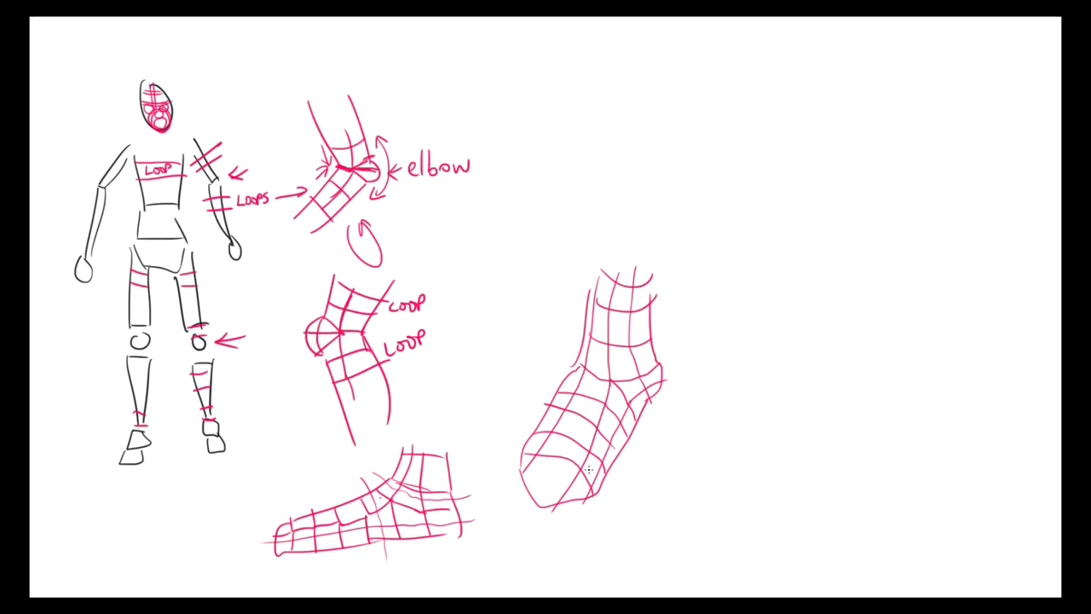
drag(524, 475, 573, 500)
drag(590, 297, 593, 220)
drag(655, 295, 661, 242)
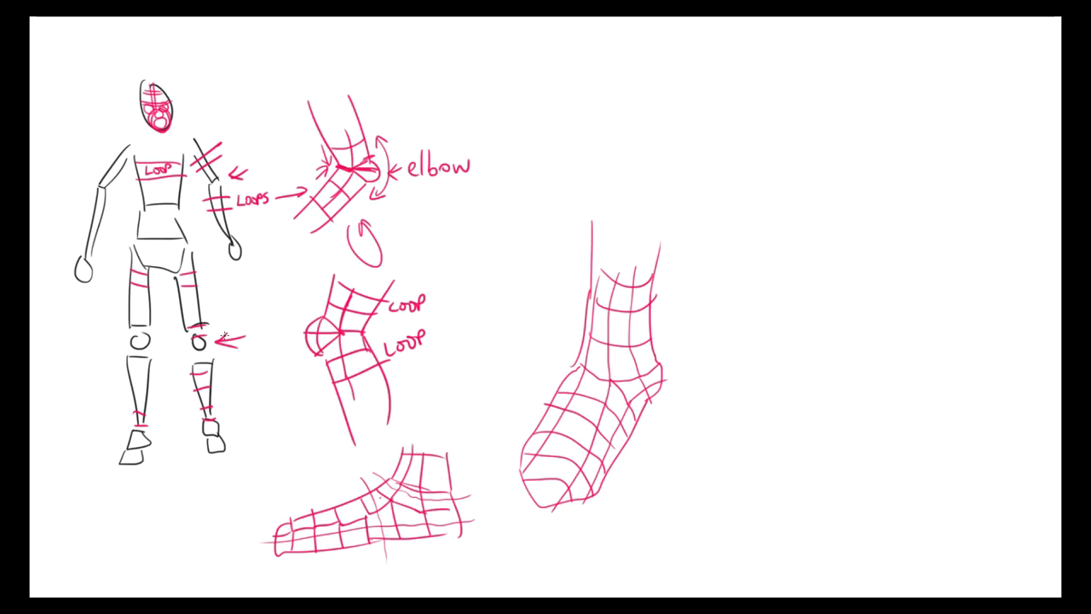
drag(614, 375, 617, 390)
Draw an ankle line and arrow plus heel-to-sole and leg-to-toe contours on the foot sketch.
drag(627, 418, 551, 383)
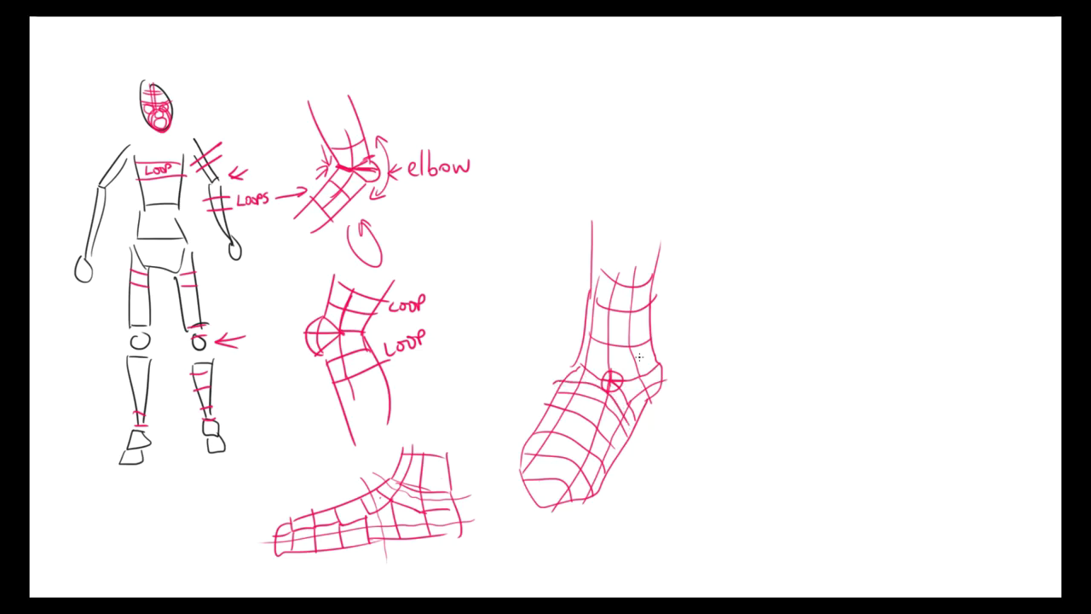
drag(621, 271, 623, 362)
drag(627, 373, 654, 436)
drag(658, 396, 670, 416)
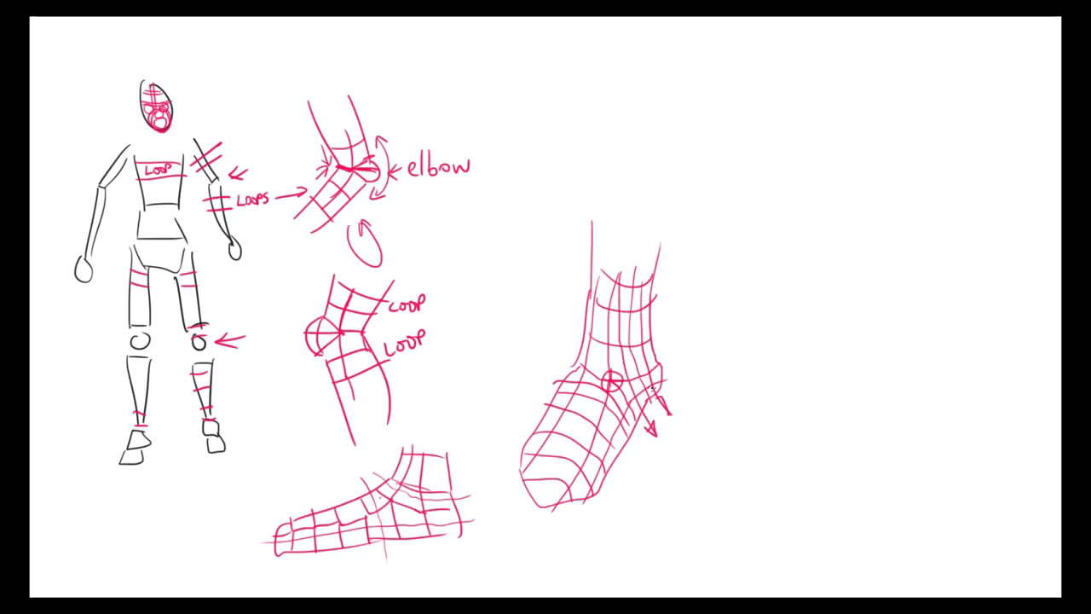
mouse_move(666, 373)
mouse_down()
mouse_move(611, 413)
mouse_move(567, 512)
mouse_up()
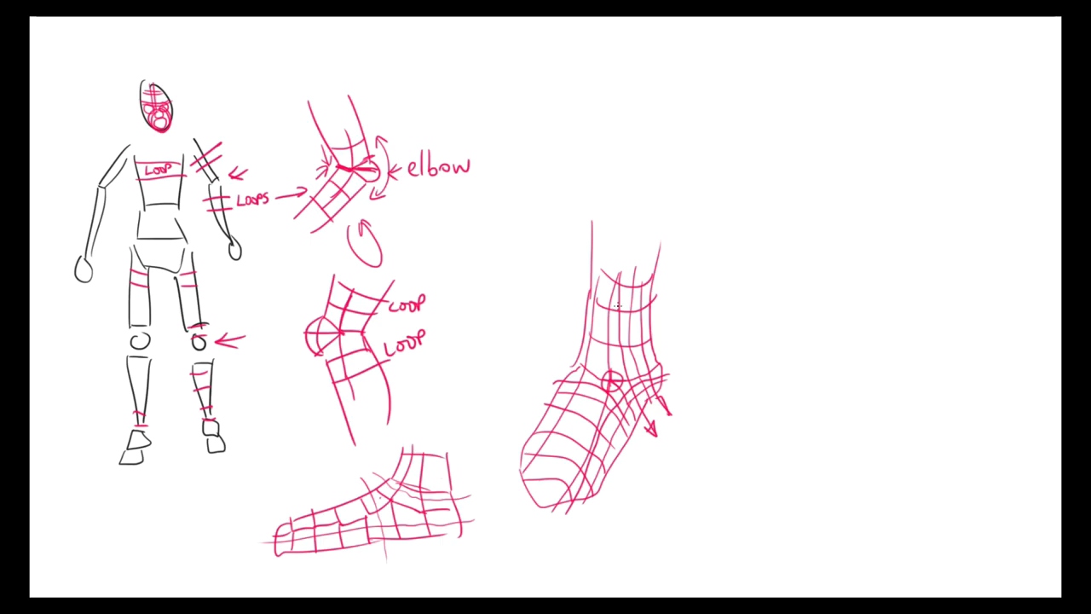
mouse_move(605, 253)
mouse_down()
mouse_move(601, 346)
mouse_move(575, 436)
mouse_move(522, 517)
mouse_move(522, 500)
mouse_up()
Sketch a segmented column with an arrow down to a looped block, and a line up the right thigh.
mouse_move(521, 221)
mouse_down()
mouse_move(544, 238)
mouse_move(549, 215)
mouse_move(542, 255)
mouse_up()
drag(532, 201, 542, 288)
mouse_move(549, 274)
mouse_down()
mouse_move(531, 324)
mouse_move(493, 346)
mouse_up()
mouse_move(527, 310)
mouse_down()
mouse_move(547, 327)
mouse_move(514, 325)
mouse_move(547, 331)
mouse_move(514, 344)
mouse_move(503, 331)
mouse_move(515, 351)
mouse_up()
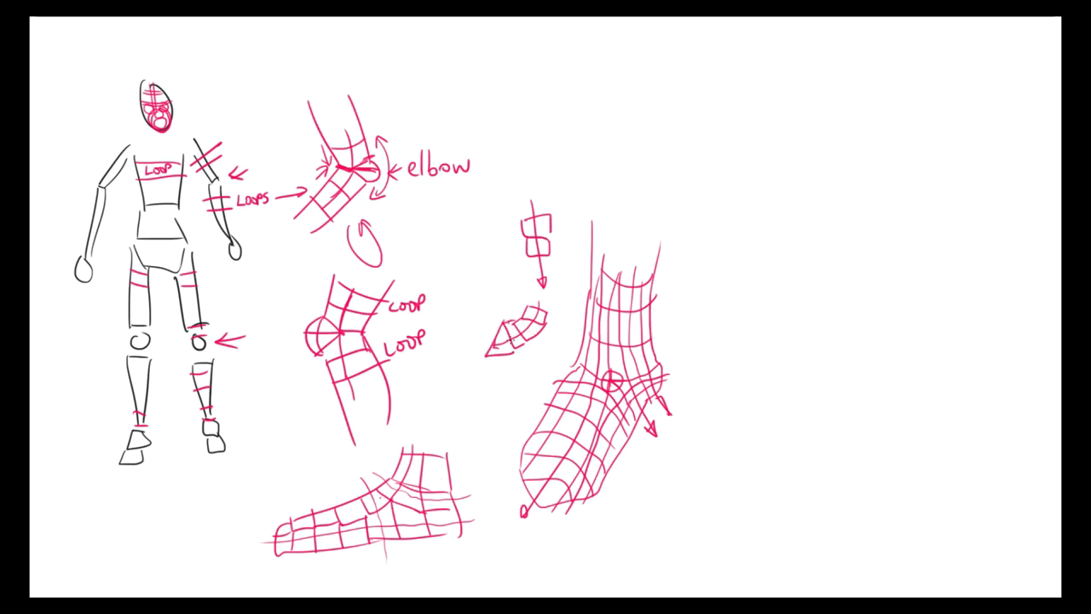
drag(508, 343, 510, 341)
mouse_move(192, 310)
mouse_down()
mouse_move(183, 259)
mouse_move(148, 253)
mouse_move(153, 265)
mouse_move(143, 266)
mouse_up()
Draw loop lines up the left thigh and across the hips, torso, neck and shoulders.
drag(143, 338, 145, 259)
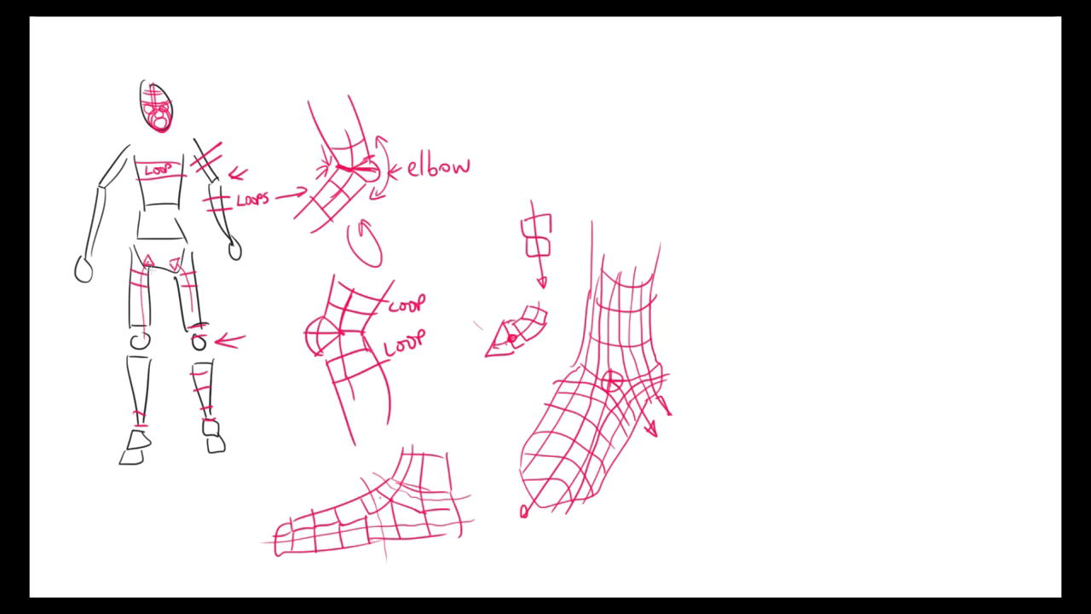
mouse_move(134, 223)
mouse_down()
mouse_move(181, 222)
mouse_move(166, 231)
mouse_move(187, 222)
mouse_up()
drag(132, 177, 186, 174)
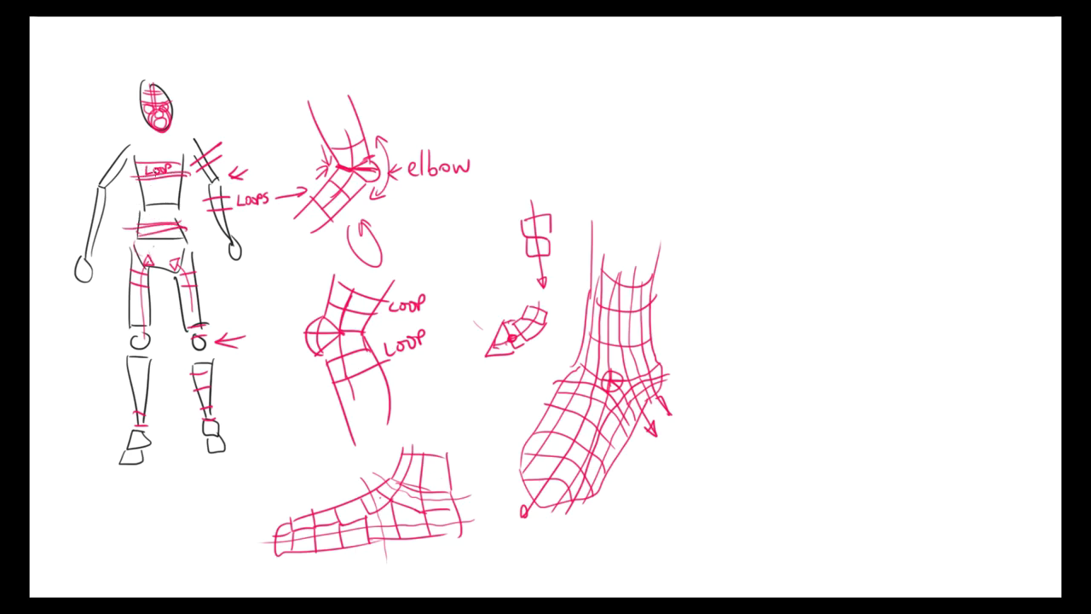
mouse_move(126, 150)
mouse_down()
mouse_move(151, 135)
mouse_move(203, 142)
mouse_up()
mouse_move(140, 133)
mouse_down()
mouse_move(167, 132)
mouse_move(143, 149)
mouse_move(153, 213)
mouse_up()
mouse_move(181, 125)
mouse_down()
mouse_move(173, 203)
mouse_move(154, 216)
mouse_up()
drag(131, 166, 197, 170)
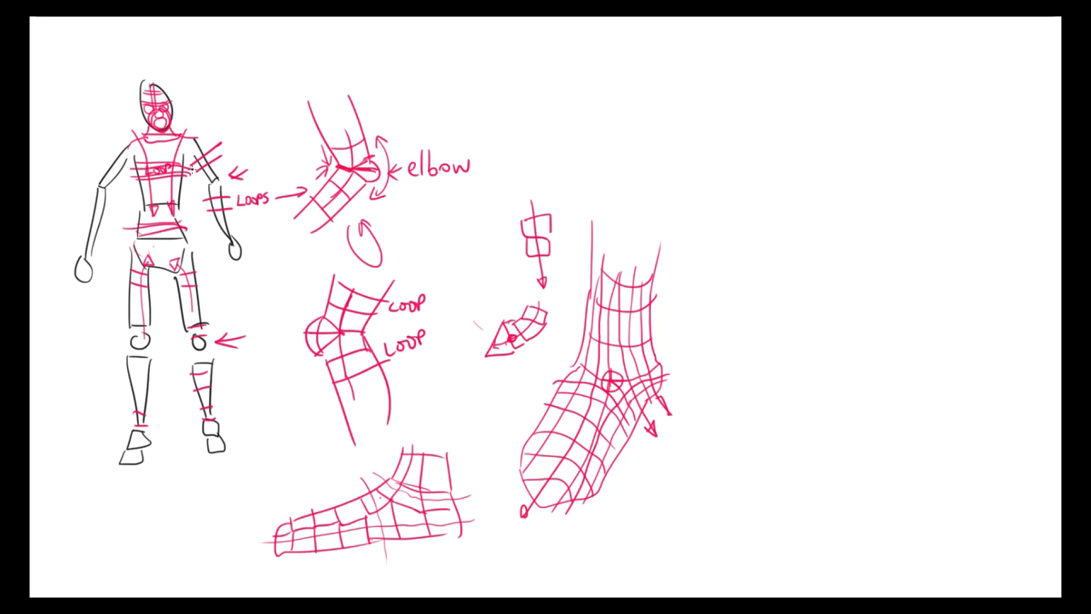
drag(134, 185, 191, 190)
Hatch loop lines across the left arm and add strokes over the foot's ankle joint.
drag(111, 150, 130, 170)
drag(97, 160, 119, 177)
mouse_move(121, 179)
mouse_down()
mouse_move(131, 189)
mouse_move(119, 208)
mouse_up()
drag(85, 208, 101, 223)
mouse_move(99, 218)
mouse_down()
mouse_move(115, 233)
mouse_move(99, 260)
mouse_move(102, 182)
mouse_move(136, 146)
mouse_move(138, 162)
mouse_up()
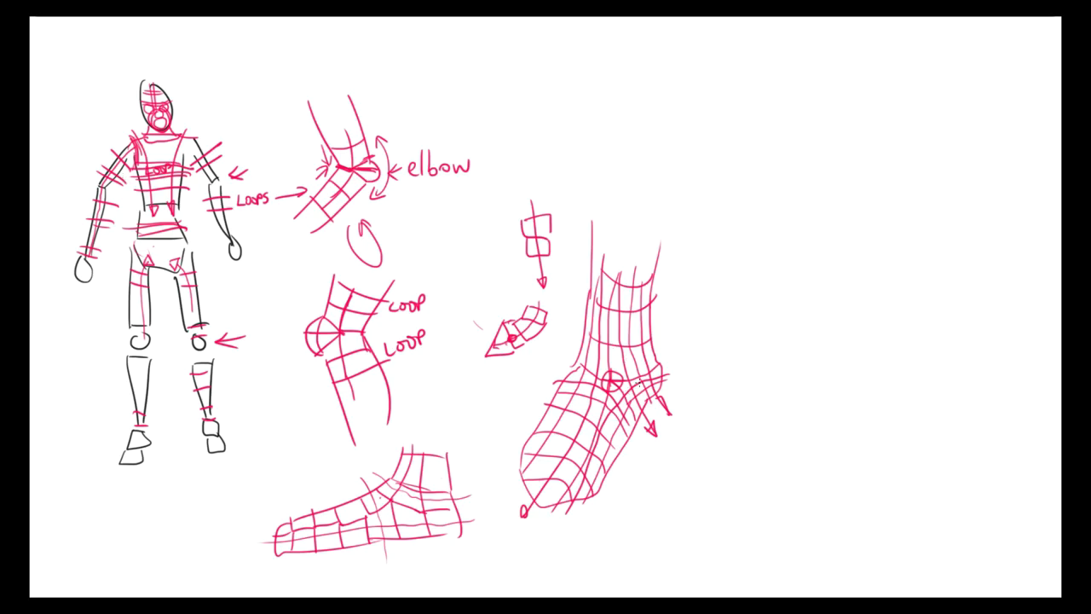
drag(600, 374, 628, 409)
drag(652, 368, 587, 363)
Draw a four-armed star with diamonds closed between its arms and an upper square.
mouse_move(817, 127)
mouse_down()
mouse_move(813, 174)
mouse_move(853, 157)
mouse_move(779, 208)
mouse_up()
drag(813, 172, 848, 222)
drag(769, 156, 783, 210)
drag(852, 221, 897, 203)
drag(863, 162, 895, 202)
drag(825, 121, 860, 108)
drag(855, 159, 861, 109)
mouse_move(824, 121)
mouse_down()
mouse_move(792, 99)
mouse_move(763, 152)
mouse_up()
Add an upward arrow, a diagonal arrow and a lower-right arm stroke to the star.
drag(825, 71, 819, 146)
mouse_move(797, 147)
mouse_down()
mouse_move(808, 61)
mouse_move(811, 76)
mouse_up()
mouse_move(770, 177)
mouse_down()
mouse_move(718, 226)
mouse_move(729, 224)
mouse_up()
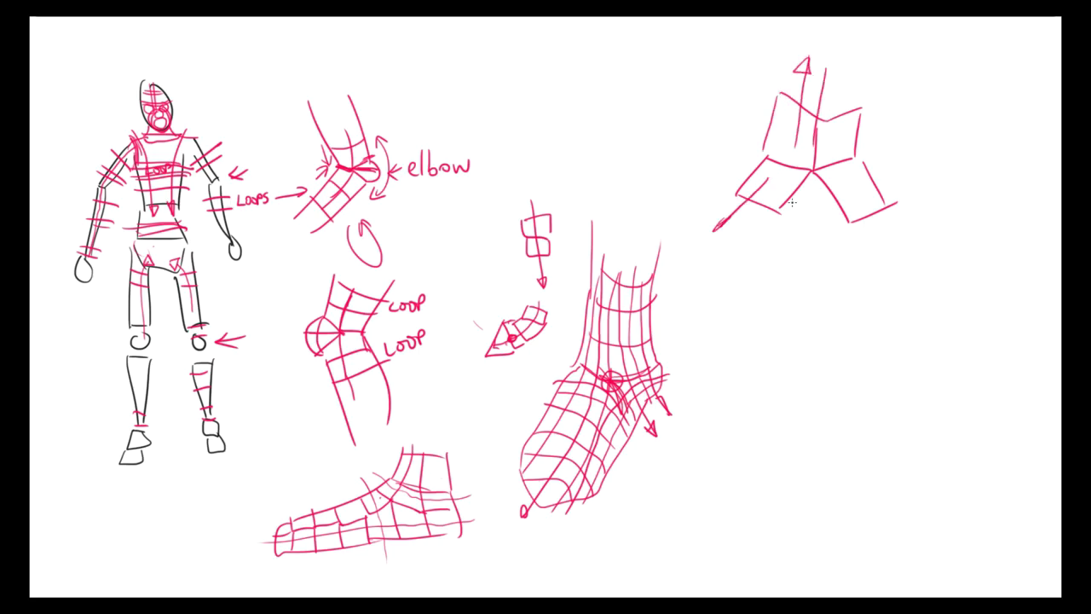
drag(854, 179, 873, 234)
Draw a mesh patch under the star and extend diagonal grid lines toward the lower left.
mouse_move(782, 213)
mouse_down()
mouse_move(808, 264)
mouse_move(852, 220)
mouse_up()
drag(807, 263, 828, 243)
drag(877, 182, 690, 288)
drag(820, 254, 725, 311)
drag(694, 232, 683, 242)
drag(746, 184, 673, 256)
drag(716, 219, 697, 230)
mouse_move(769, 230)
mouse_down()
mouse_move(714, 288)
mouse_move(724, 317)
mouse_up()
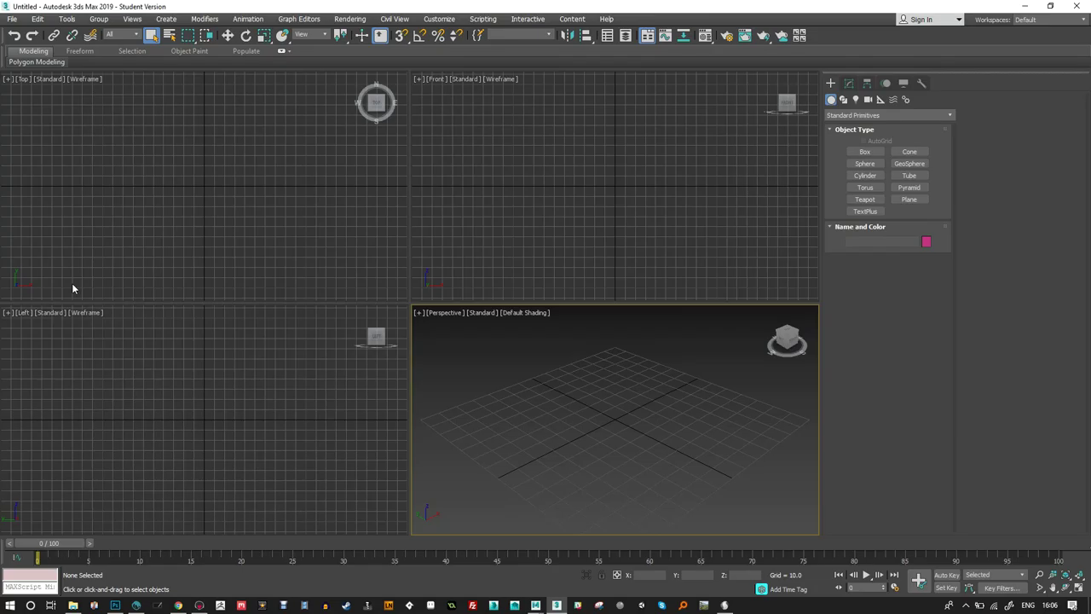
Activate the Top viewport and maximize it with Alt+W.
click(658, 253)
click(232, 199)
click(495, 227)
click(293, 210)
key(alt+w)
Create Box001 with Length 35.911, Width 762.801 and Height 53.686 in the Top view.
click(872, 188)
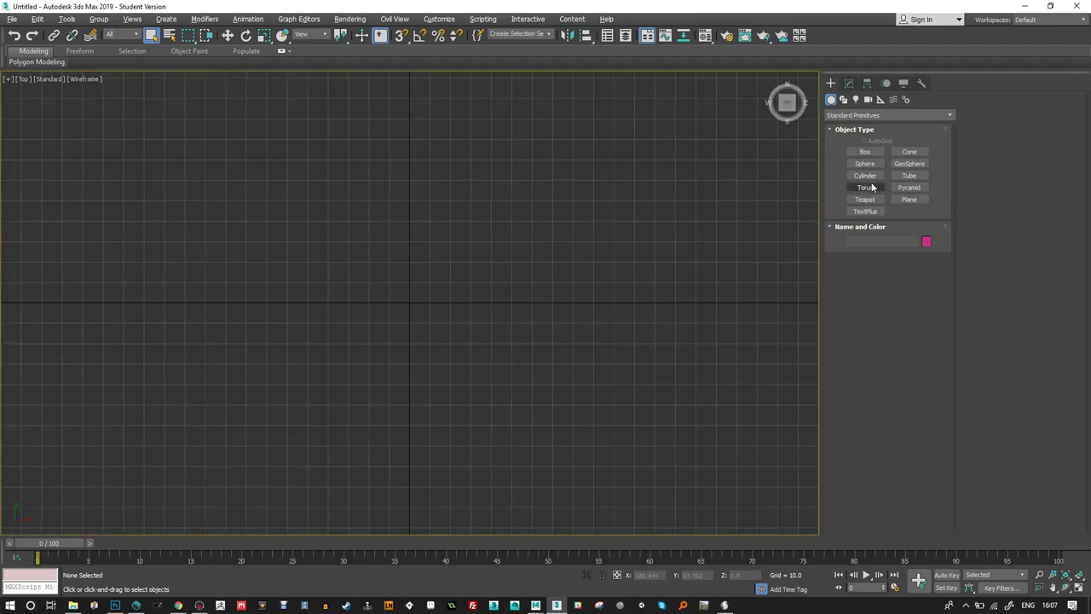
click(876, 156)
drag(132, 250, 682, 363)
click(634, 251)
alt+middle_drag(634, 250, 635, 213)
drag(921, 329, 921, 299)
scroll(515, 307, down, 3)
alt+middle_drag(515, 307, 579, 298)
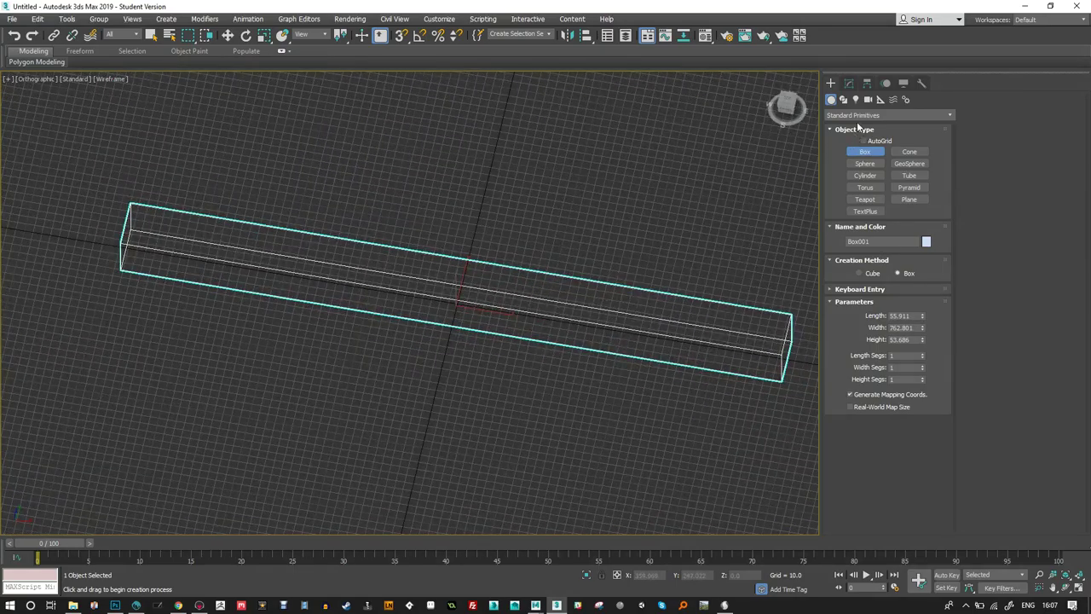
click(849, 83)
Convert the box to an Editable Poly and select its four long edges.
right_click(855, 228)
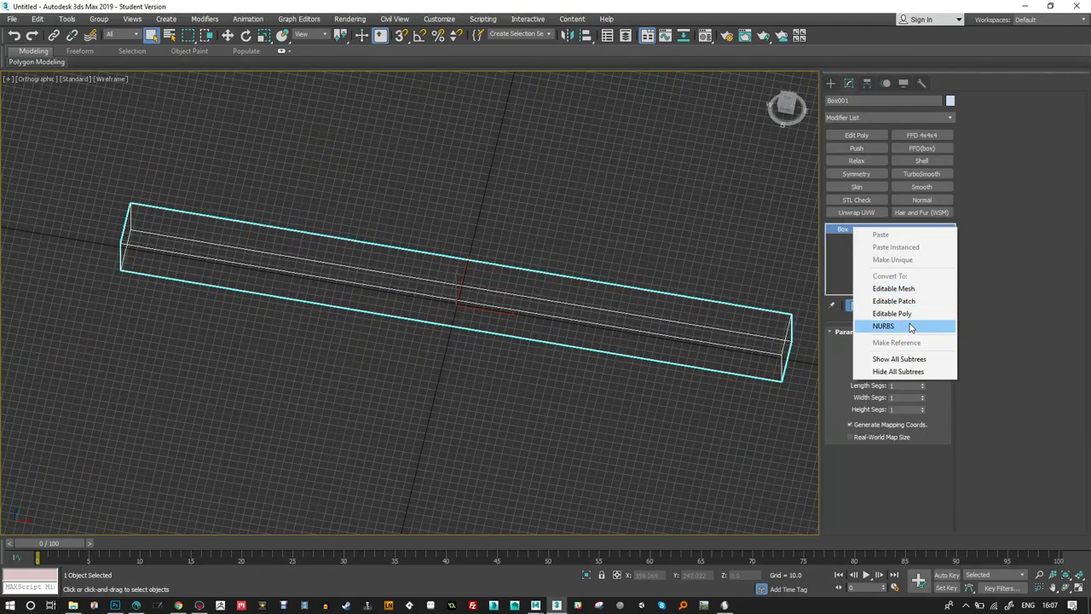
click(904, 324)
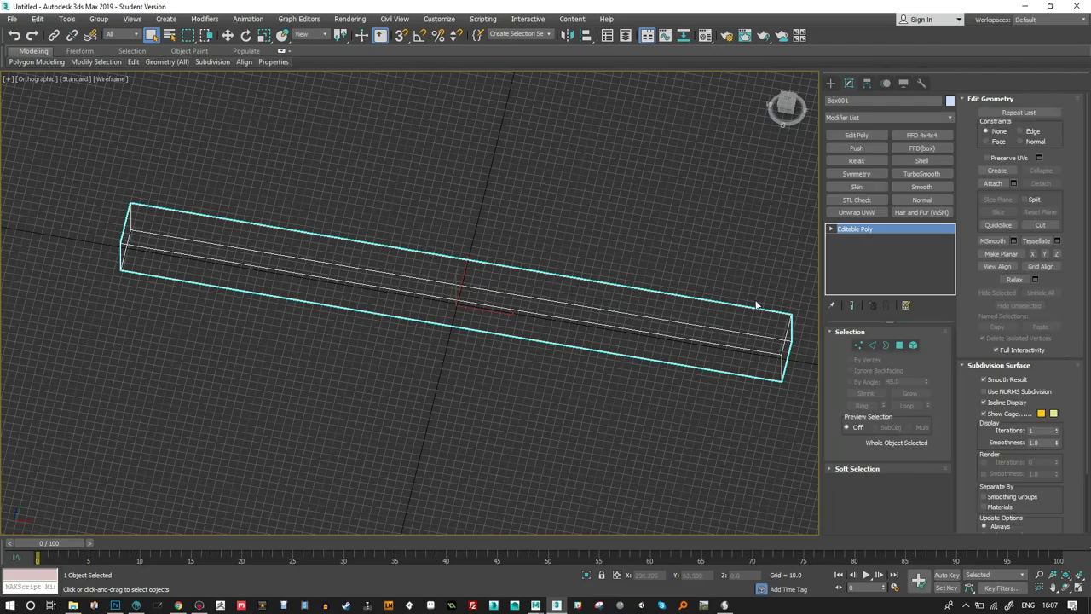
click(873, 345)
drag(518, 349, 602, 260)
alt+middle_drag(602, 260, 905, 294)
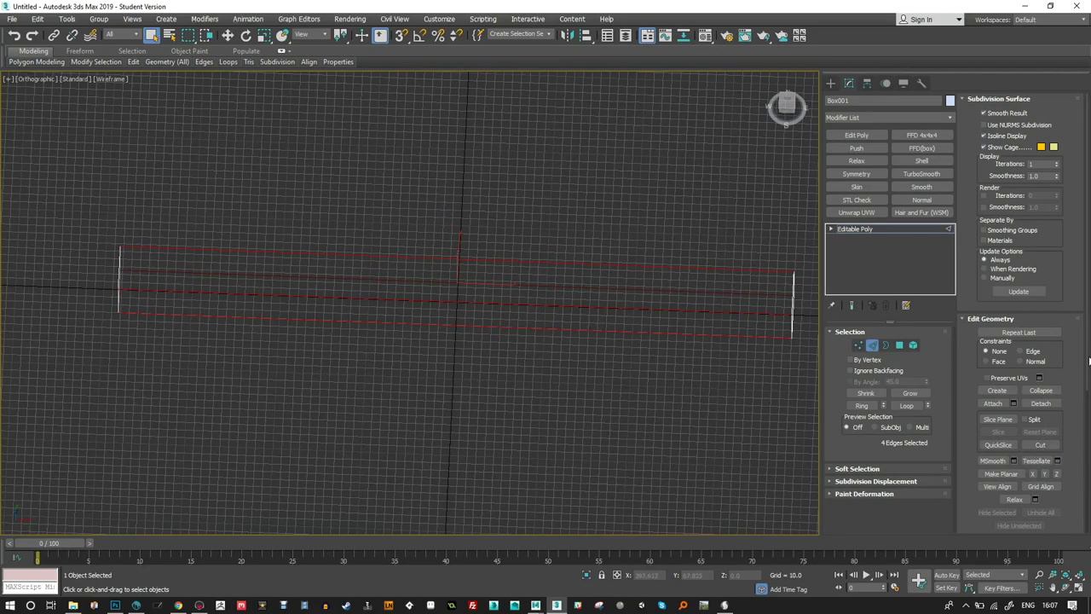
Connect the selected edges with 7 segments and return to object level.
scroll(1067, 350, down, 5)
scroll(1072, 355, down, 1)
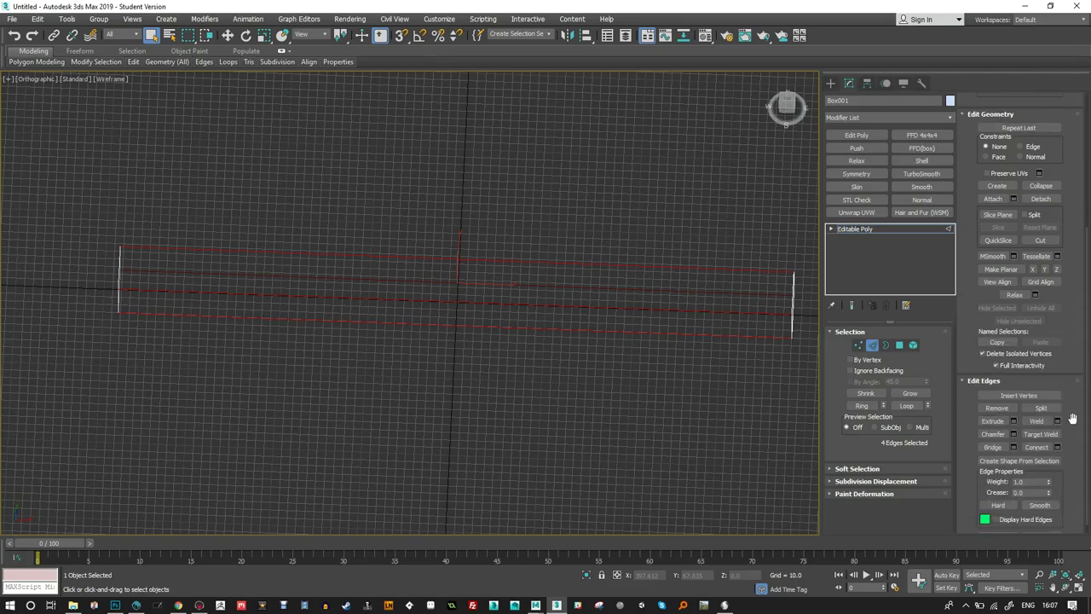
click(1057, 447)
mouse_move(417, 310)
mouse_down()
mouse_move(425, 277)
mouse_move(425, 300)
mouse_up()
click(417, 359)
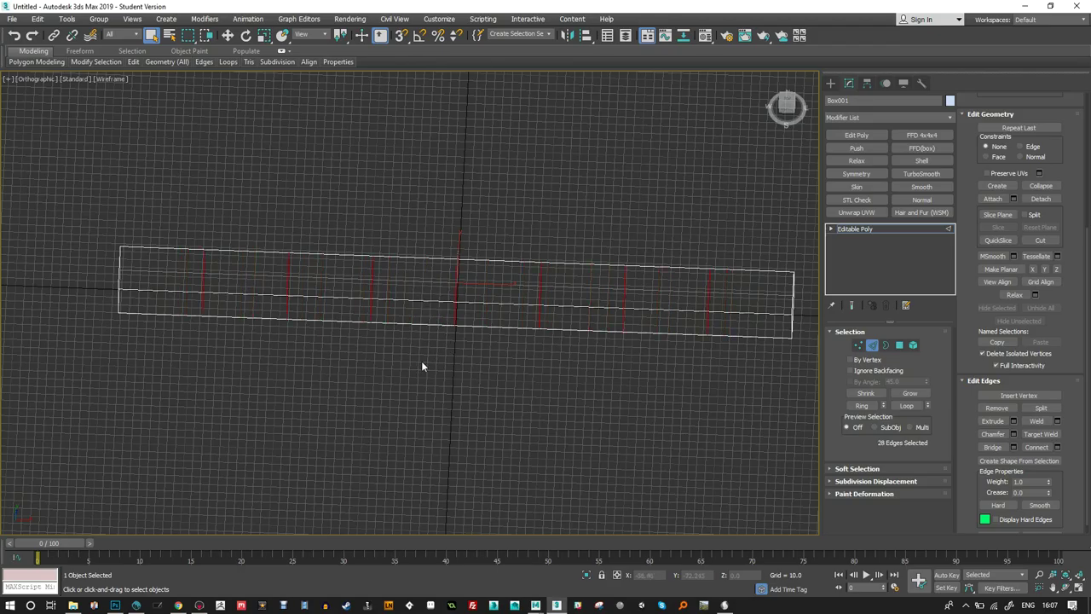
click(832, 229)
click(854, 229)
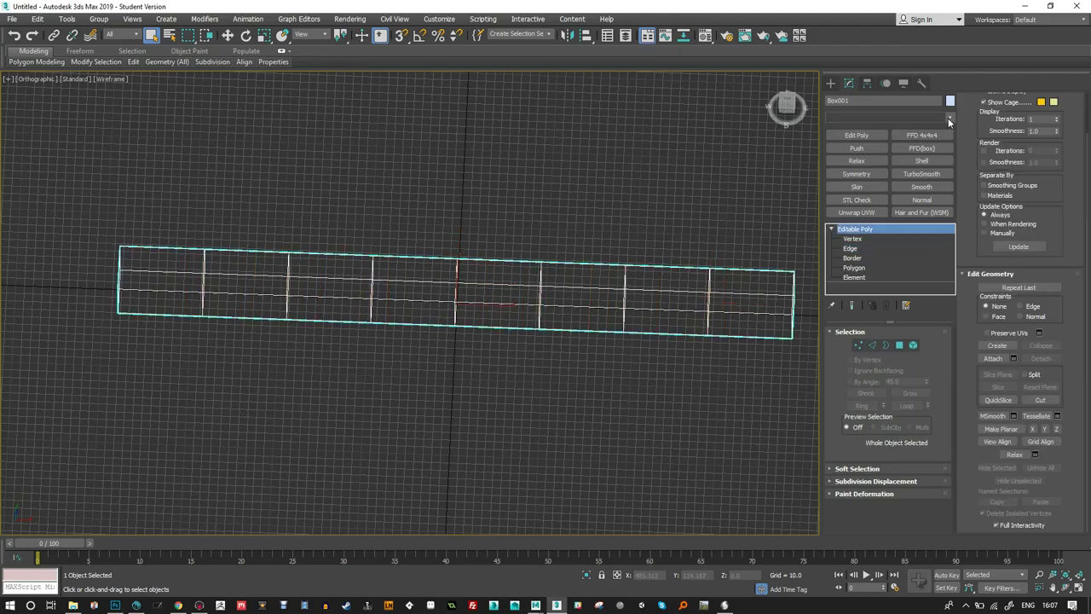
Add a Bend modifier to the bar on the X axis with Direction 90, arching it about 189.5°.
click(951, 116)
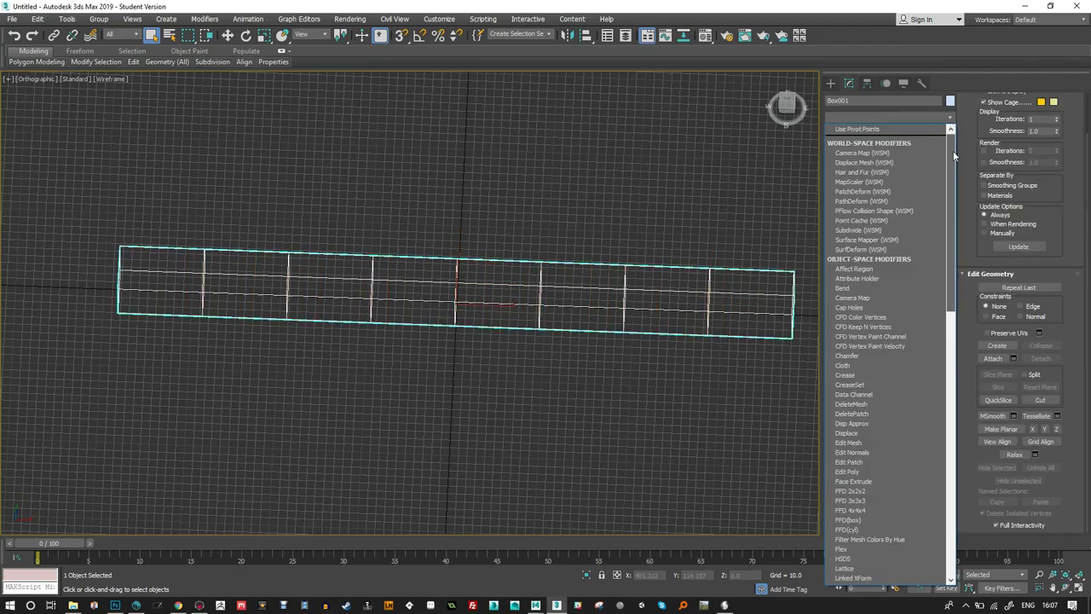
click(863, 279)
drag(916, 356, 918, 344)
click(891, 397)
click(863, 396)
alt+middle_drag(648, 375, 673, 234)
drag(917, 364, 952, 200)
text(90)
key(Return)
alt+middle_drag(443, 282, 503, 283)
Collapse the Bend into the editable poly and add an Unwrap UVW modifier to the arch.
right_click(862, 228)
click(905, 332)
click(597, 350)
alt+middle_drag(644, 335, 656, 334)
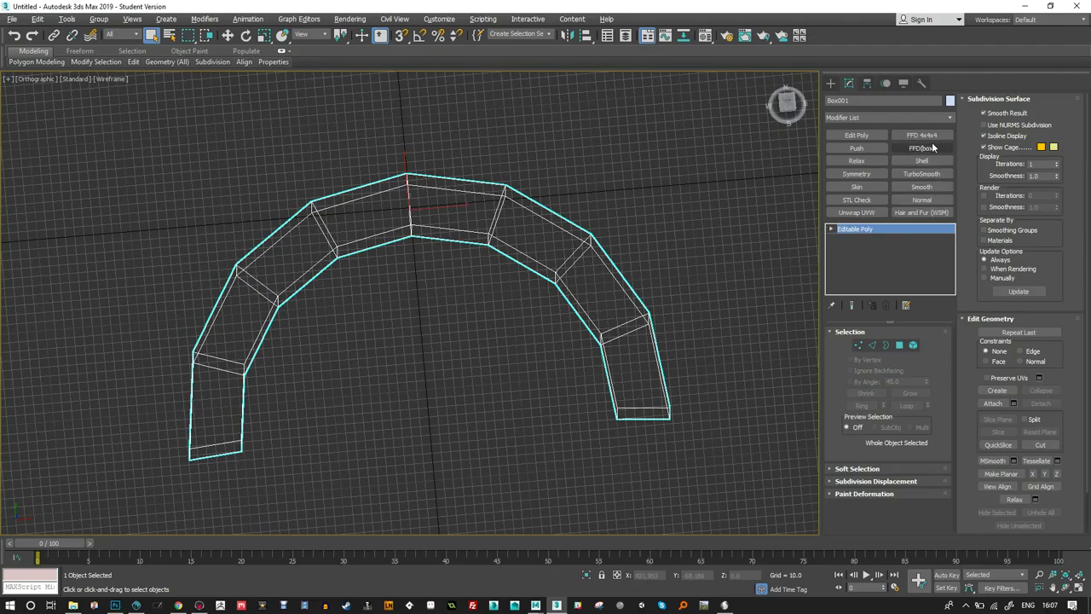
click(878, 219)
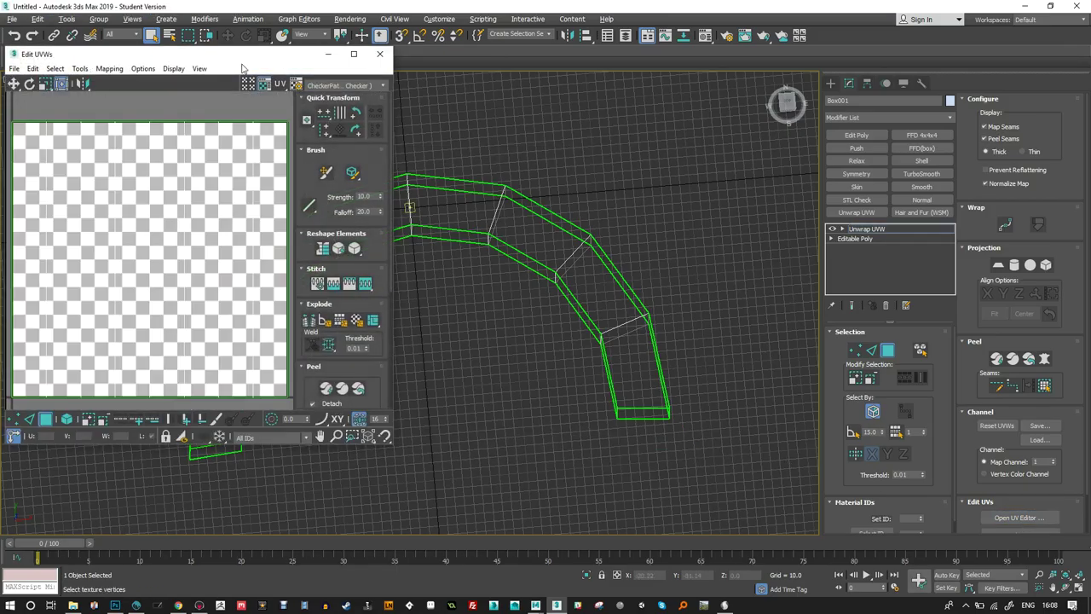
Mark the arch's inner edge loop as a UV seam.
click(264, 83)
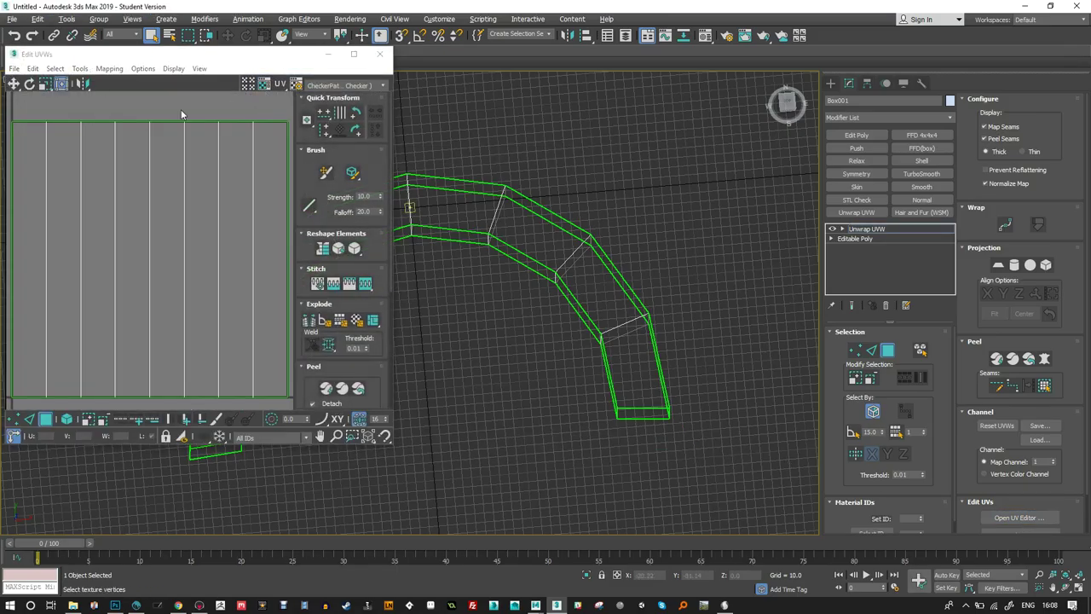
click(110, 69)
alt+middle_drag(614, 256, 580, 209)
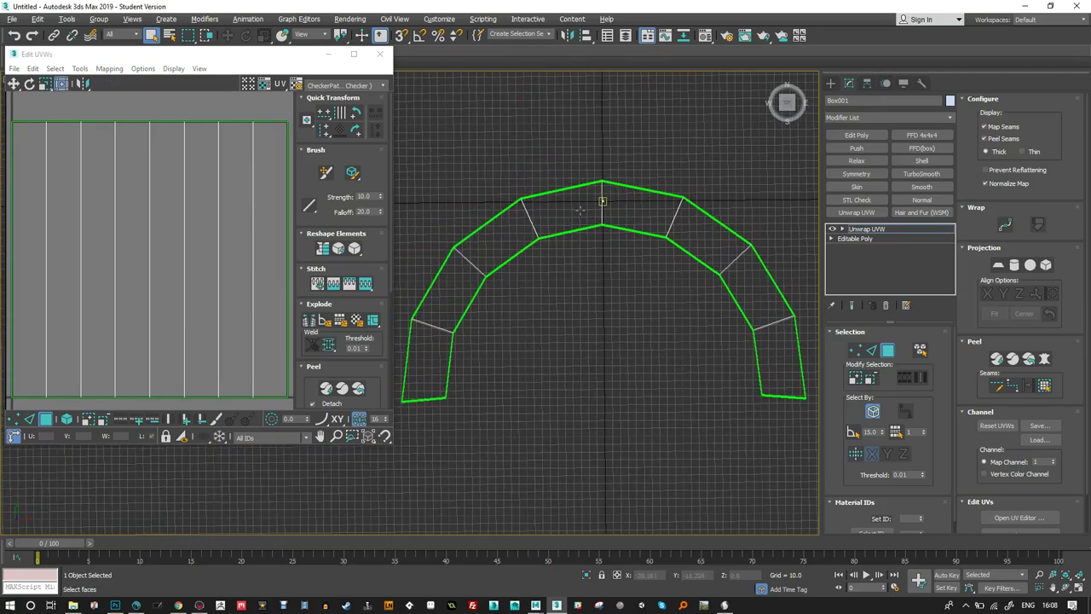
click(998, 265)
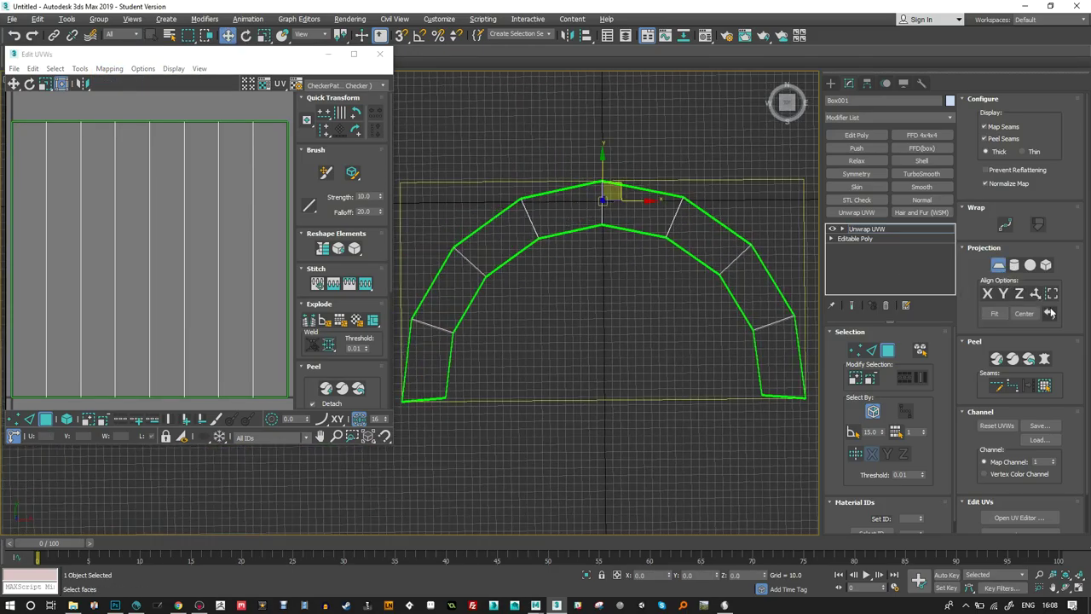
right_click(643, 243)
alt+middle_drag(643, 243, 728, 333)
key(2)
key(F3)
click(740, 302)
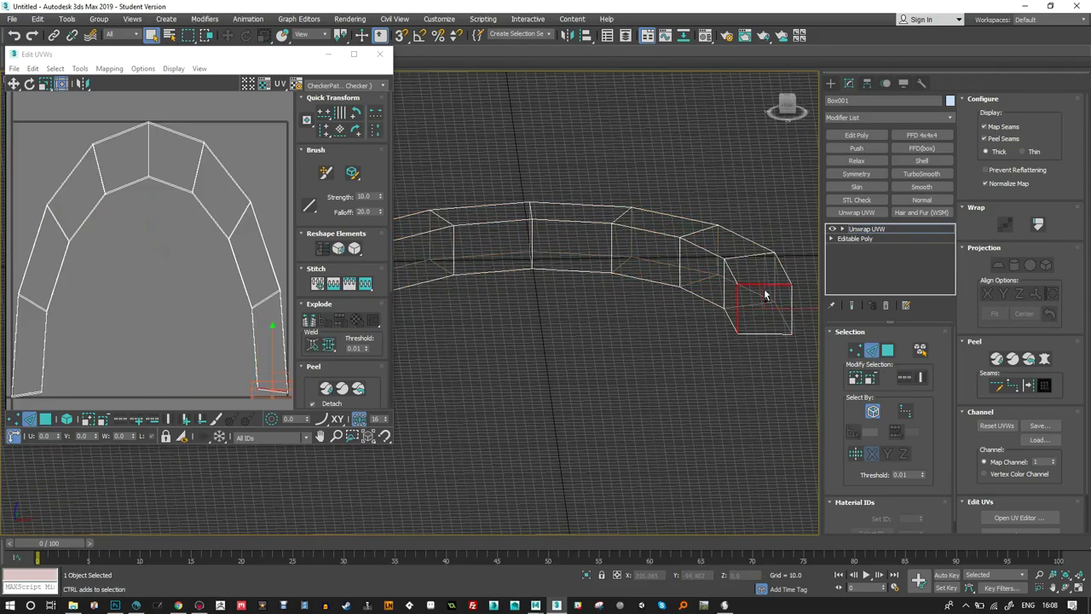
alt+middle_drag(789, 309, 475, 321)
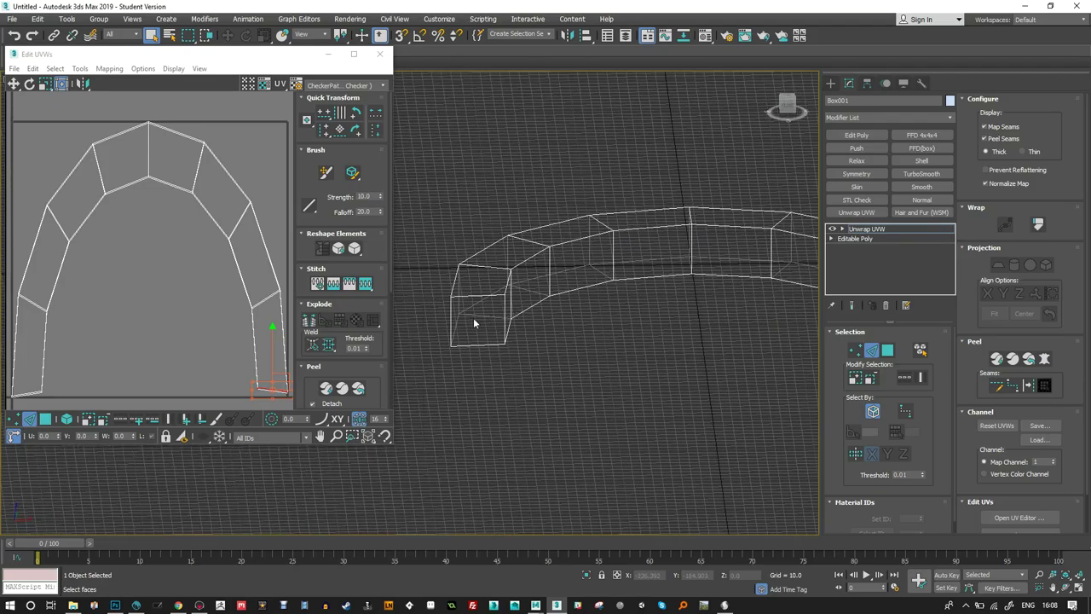
click(483, 295)
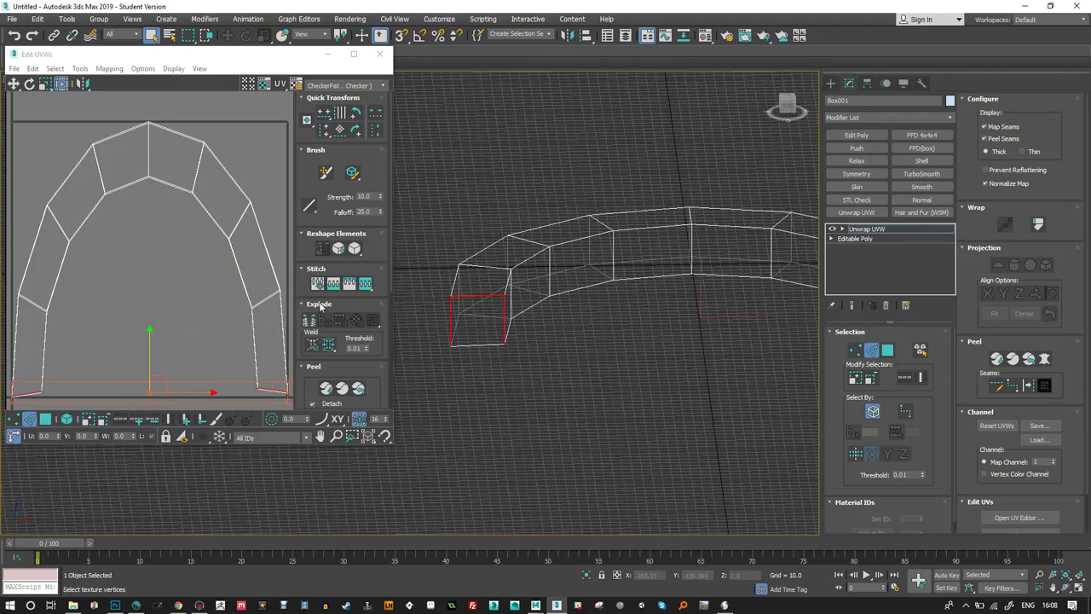
click(478, 320)
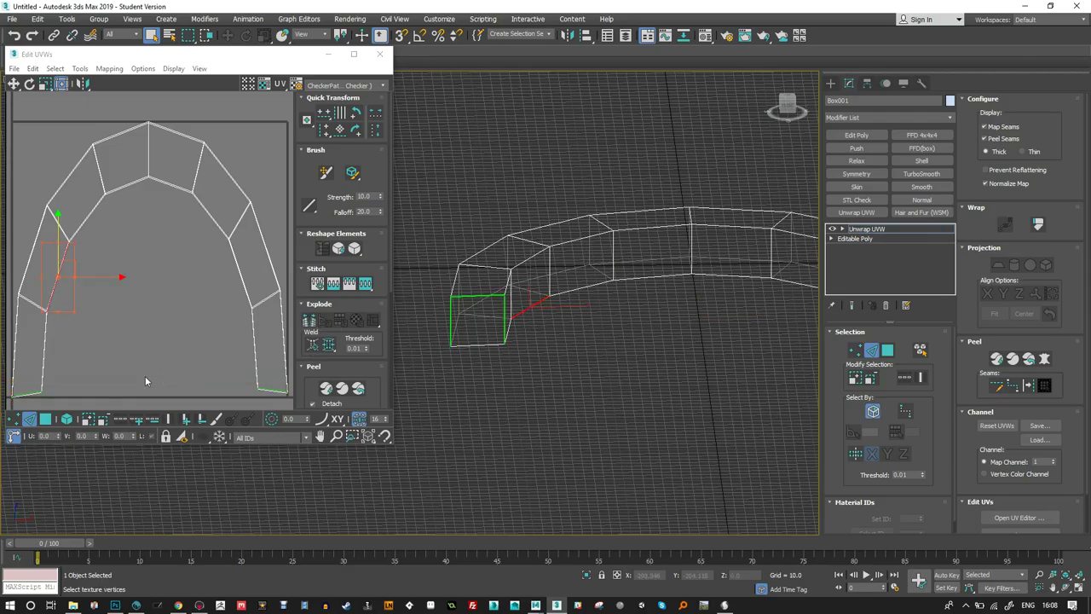
click(128, 424)
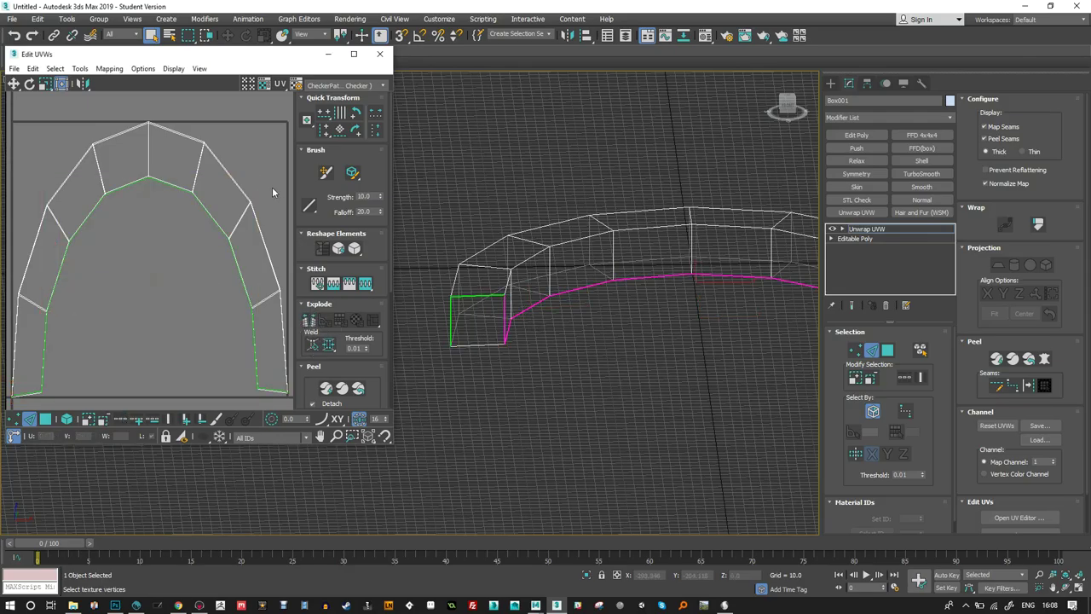
Relax the arch's UVs into a flat strip with Start Relax.
click(79, 68)
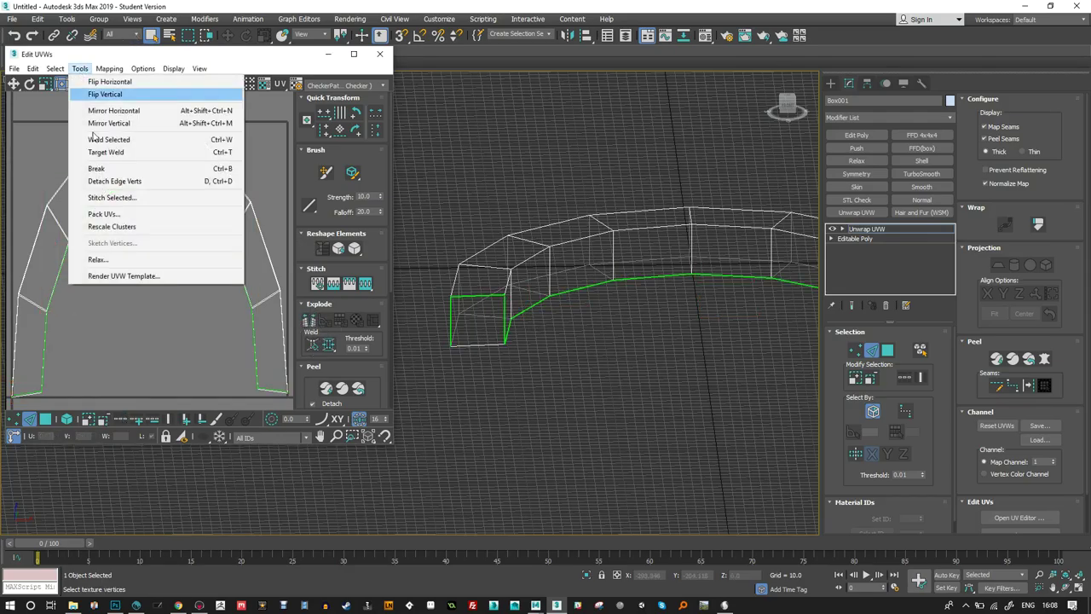
click(102, 258)
click(134, 152)
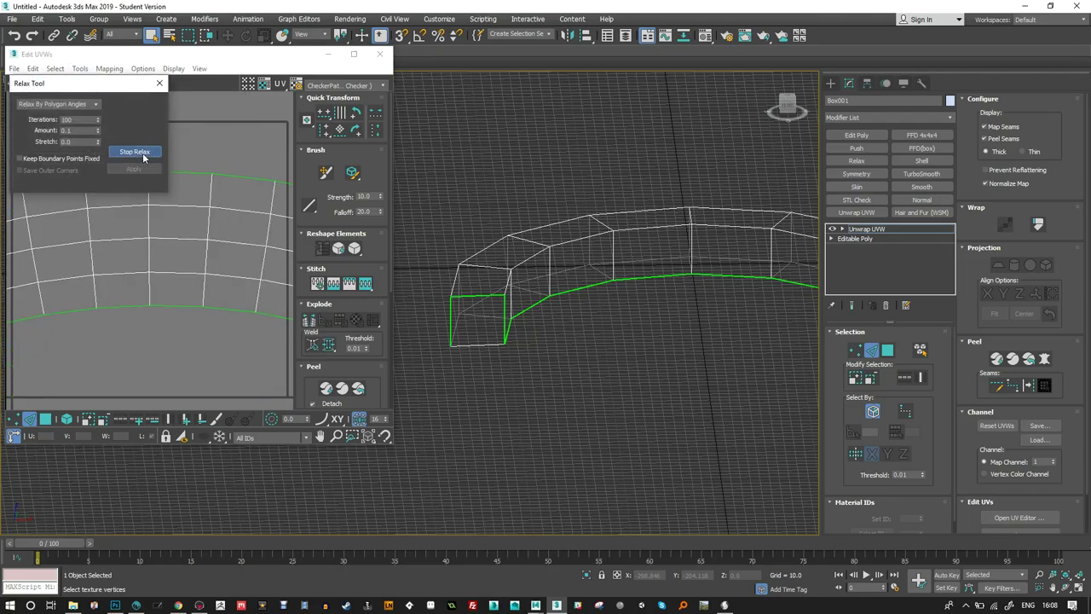
click(158, 83)
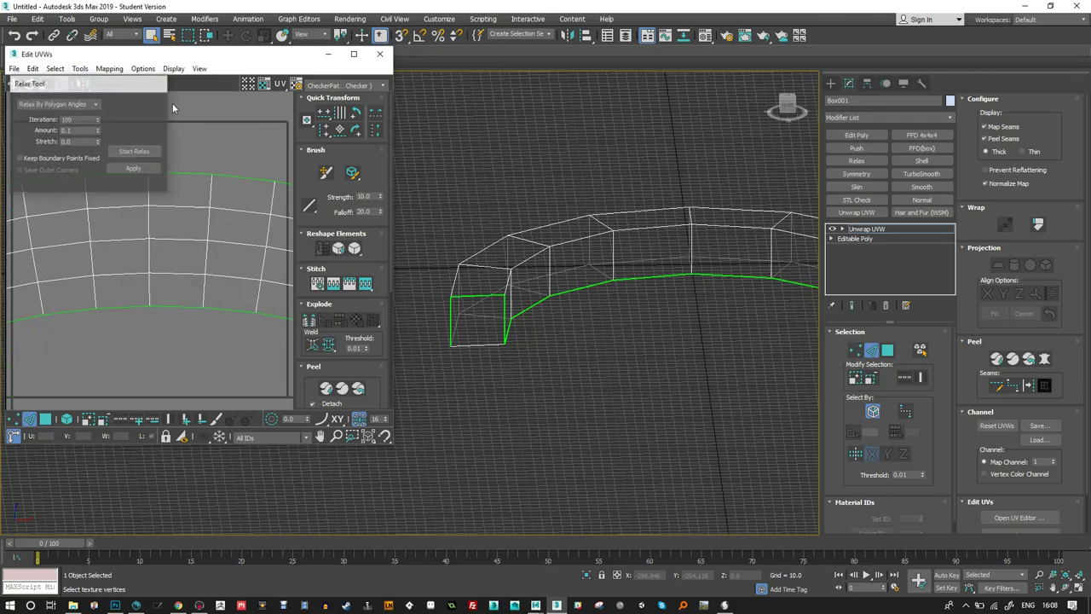
scroll(254, 291, down, 3)
scroll(307, 392, down, 3)
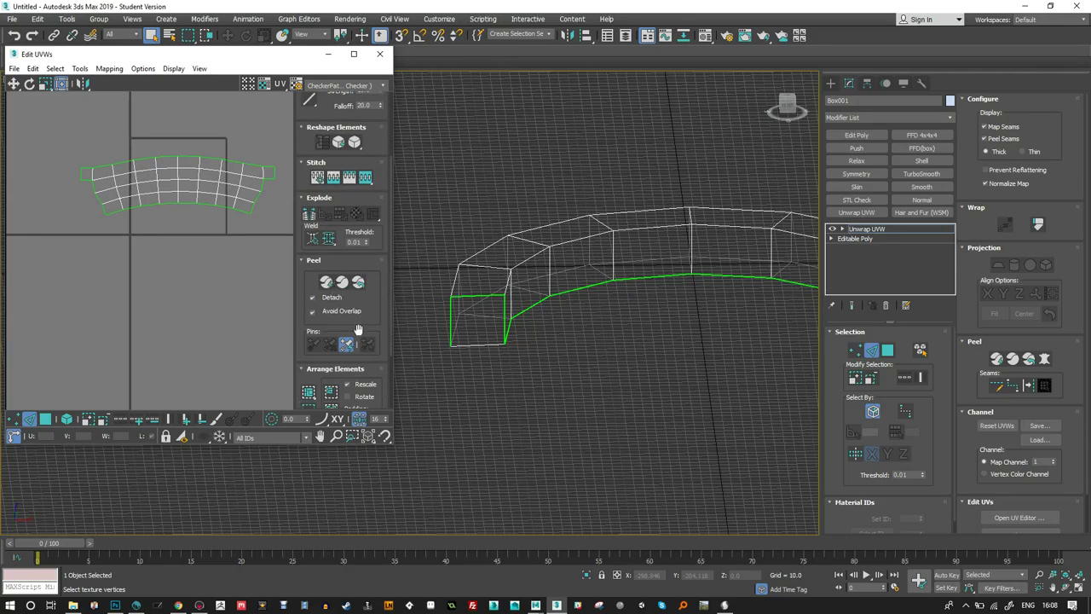
scroll(323, 368, down, 2)
Pack the UV arch into the 0-1 square.
click(309, 316)
middle_drag(98, 189, 84, 238)
scroll(192, 271, up, 2)
Scale the UV island down into the square's top-left corner and close Edit UVWs.
click(210, 285)
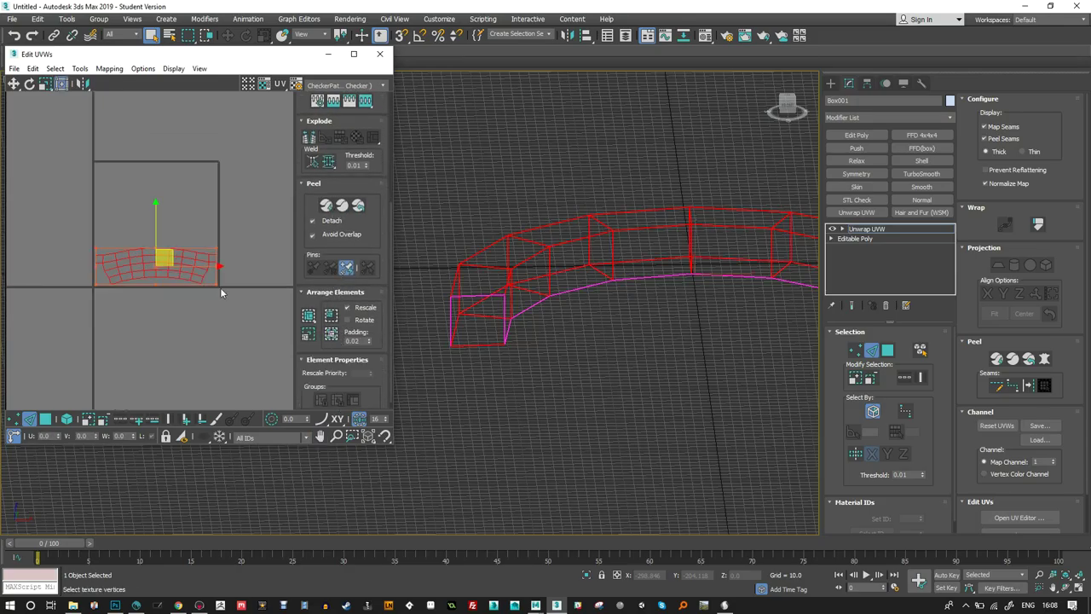
drag(215, 280, 136, 165)
scroll(134, 184, up, 3)
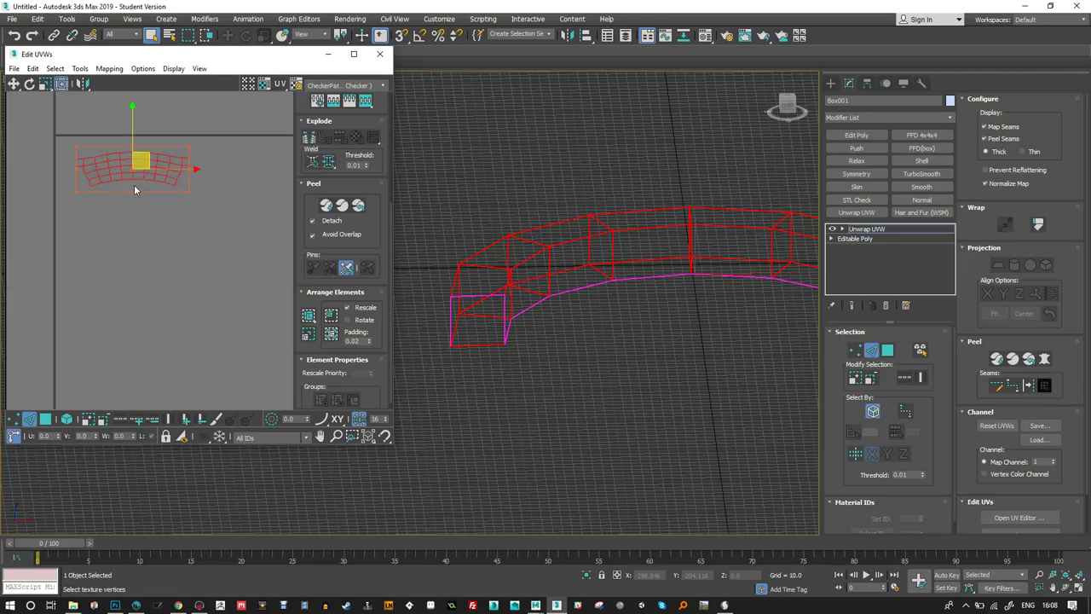
scroll(123, 197, down, 2)
scroll(192, 290, up, 2)
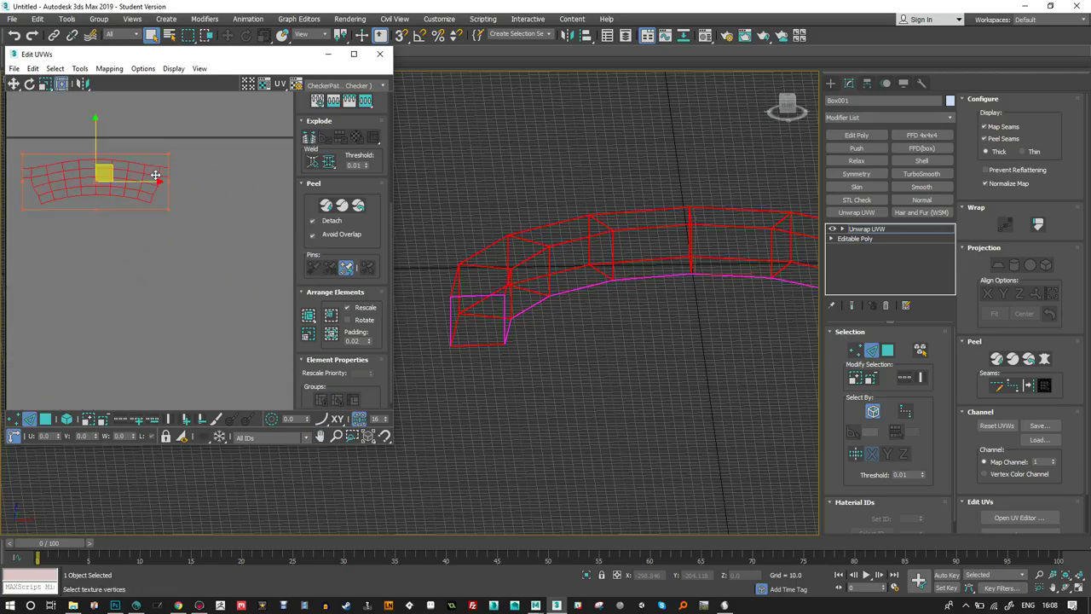
drag(220, 228, 119, 176)
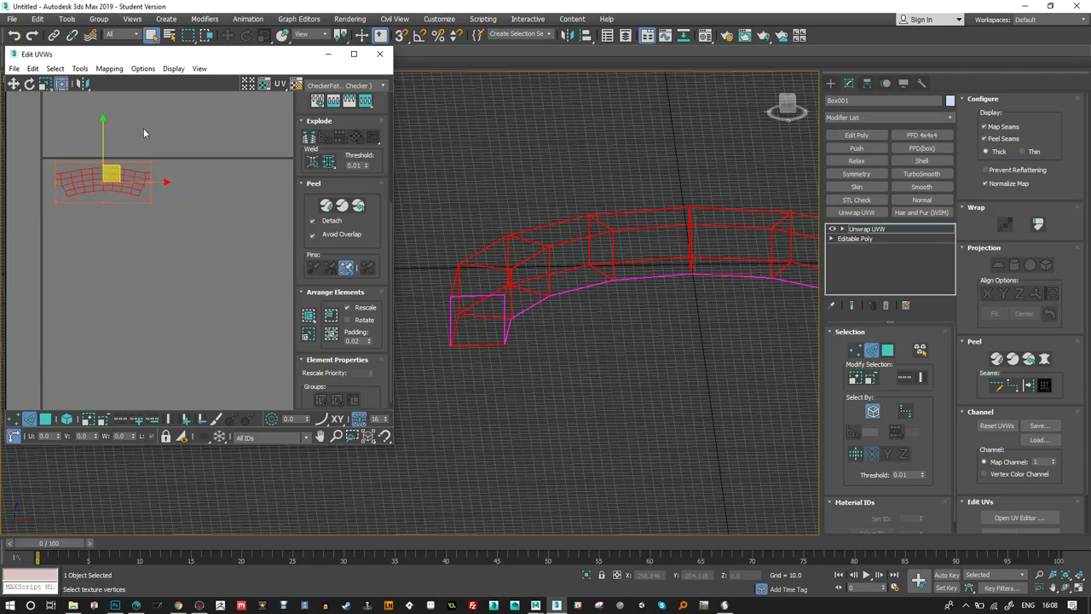
click(168, 172)
scroll(167, 173, down, 2)
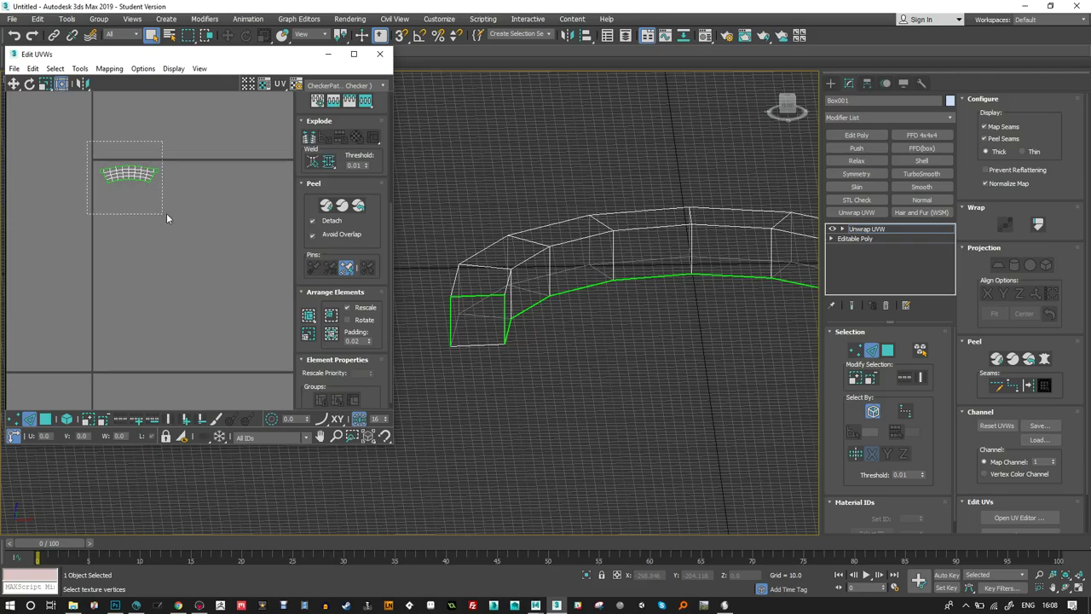
key(ctrl+a)
scroll(239, 180, up, 3)
scroll(219, 181, down, 2)
click(179, 157)
scroll(180, 157, down, 2)
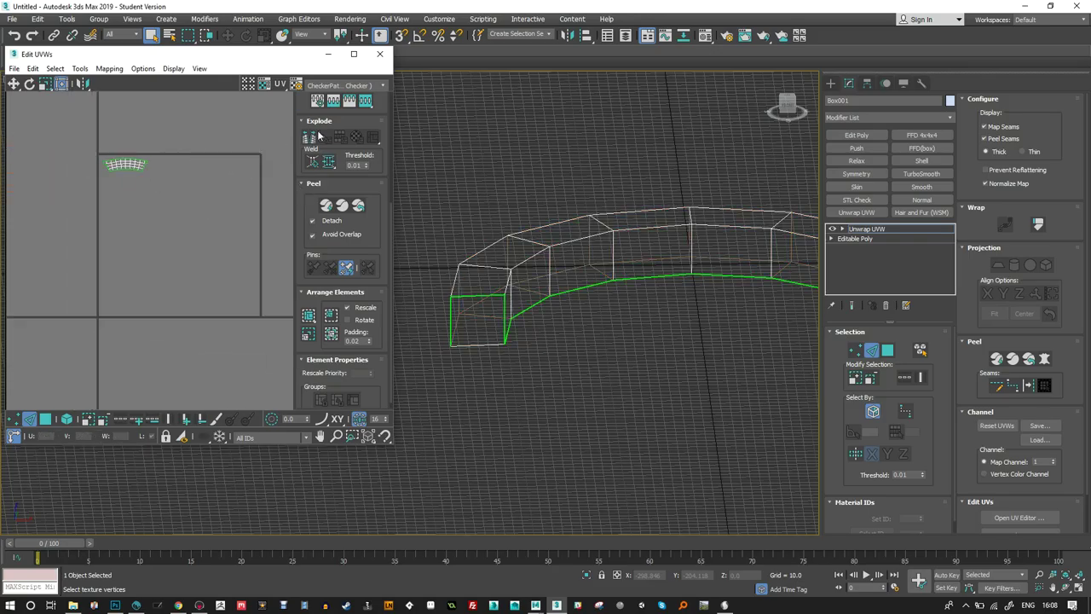
click(379, 54)
right_click(884, 233)
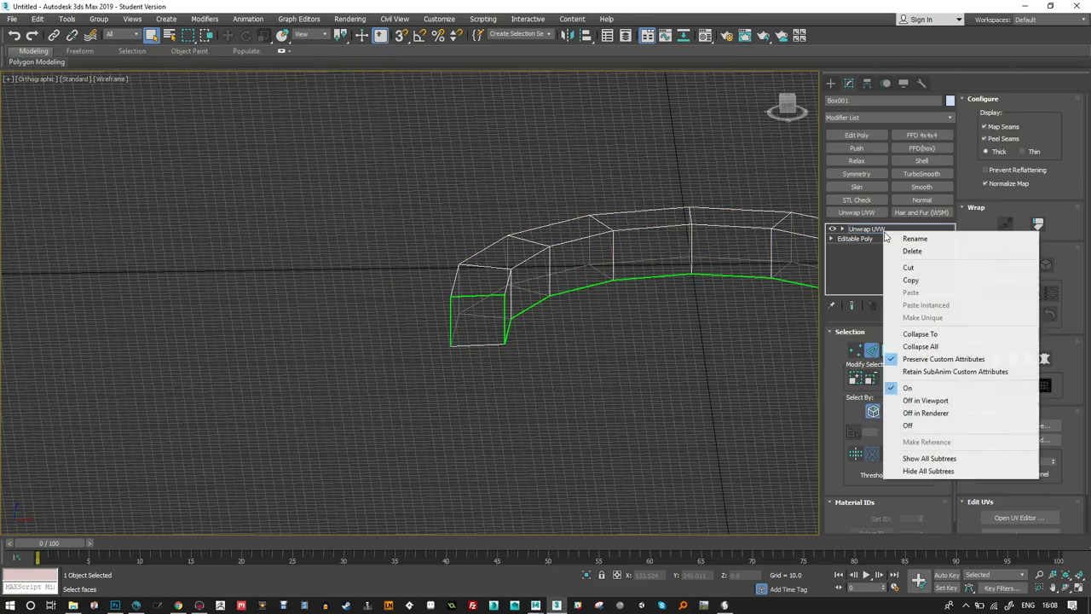
Collapse the Unwrap UVW modifier into the editable poly.
click(919, 334)
click(597, 352)
alt+middle_drag(646, 334, 786, 165)
With Affect Pivot Only on, zero the pivot's X and Y position.
click(867, 82)
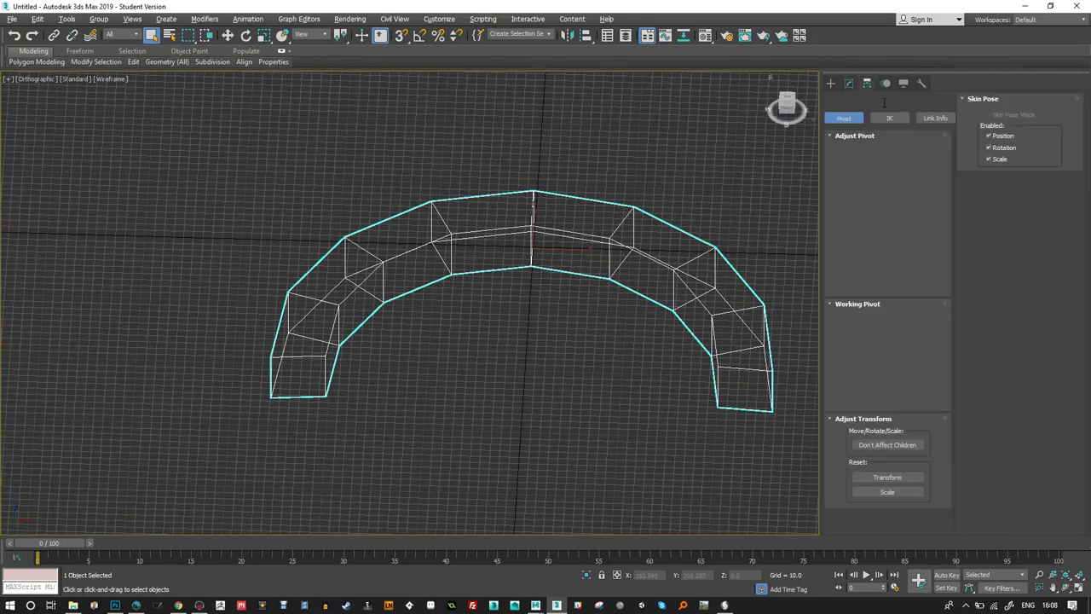
click(887, 161)
alt+middle_drag(710, 209, 667, 216)
key(w)
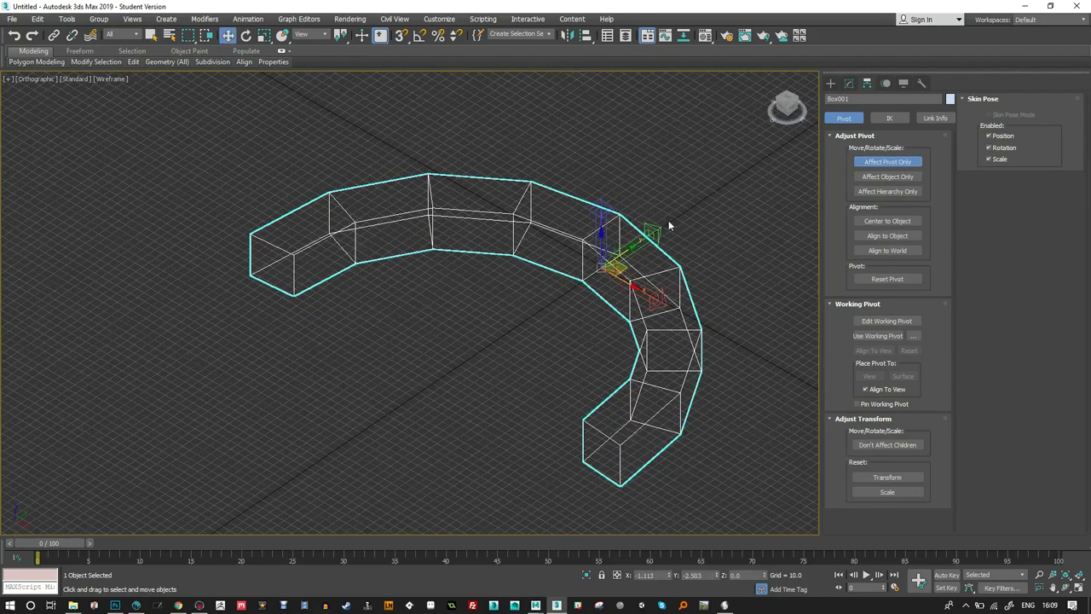
right_click(673, 576)
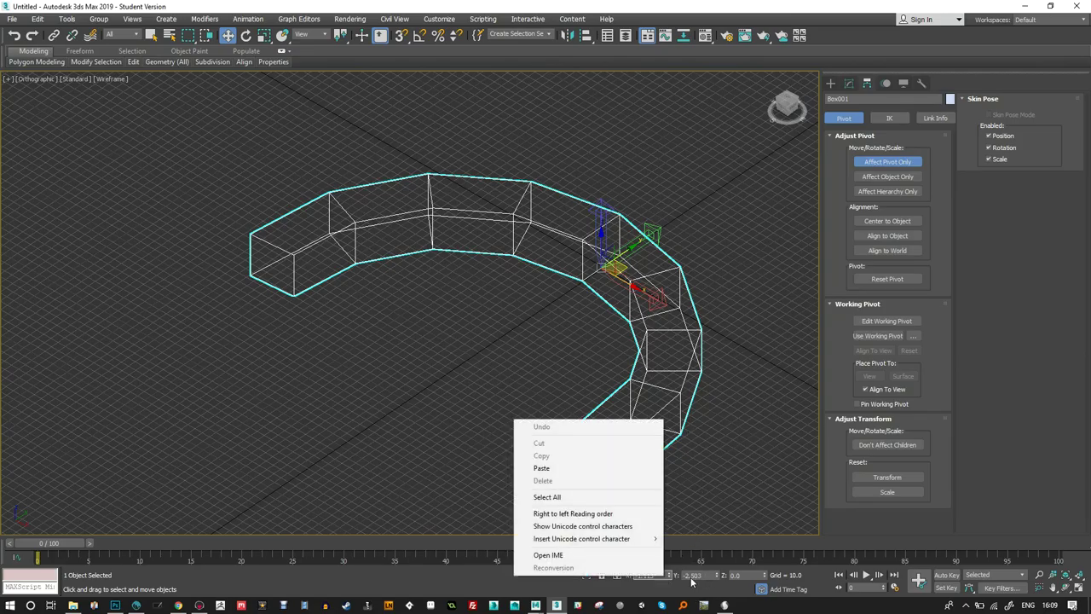
right_click(671, 576)
right_click(716, 577)
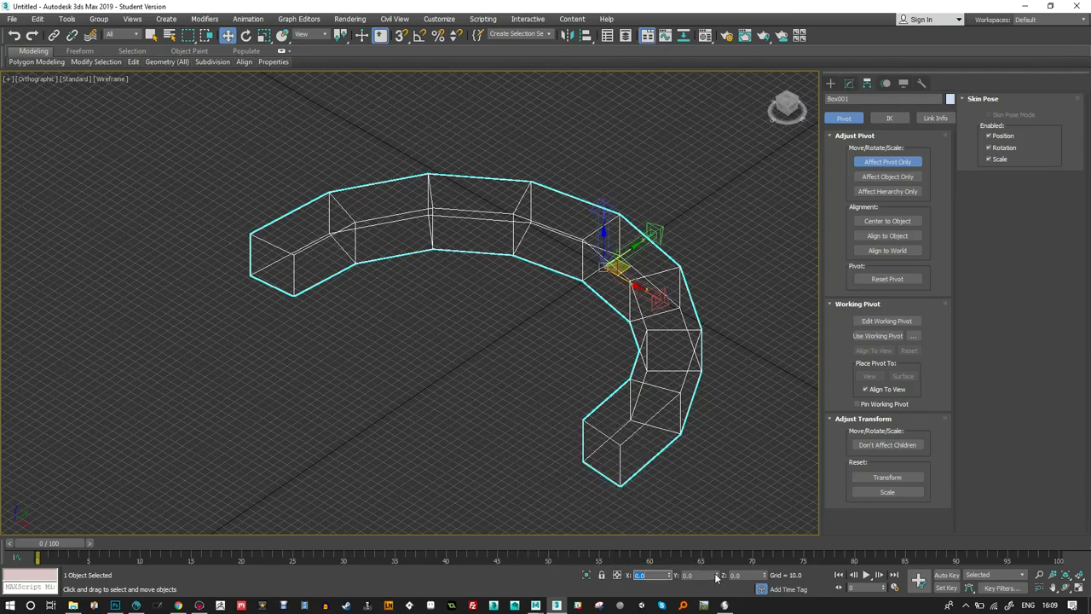
alt+middle_drag(682, 288, 661, 301)
scroll(662, 301, up, 2)
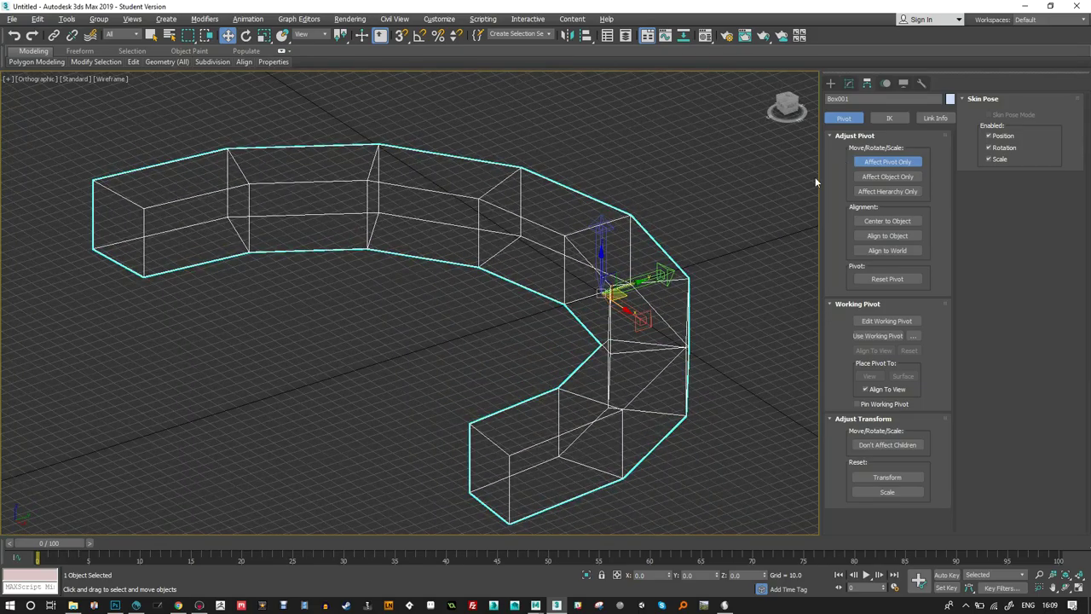
Rotate the pivot 85° about X with angle snap, then turn off Affect Pivot Only.
key(e)
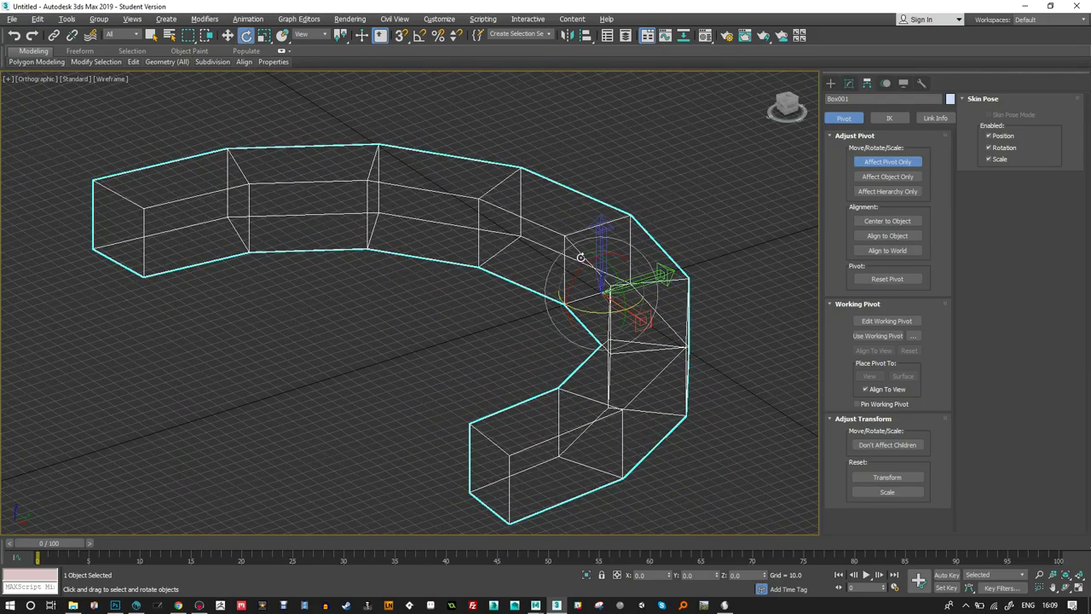
key(a)
drag(576, 274, 562, 320)
key(q)
click(888, 161)
alt+middle_drag(603, 182, 670, 234)
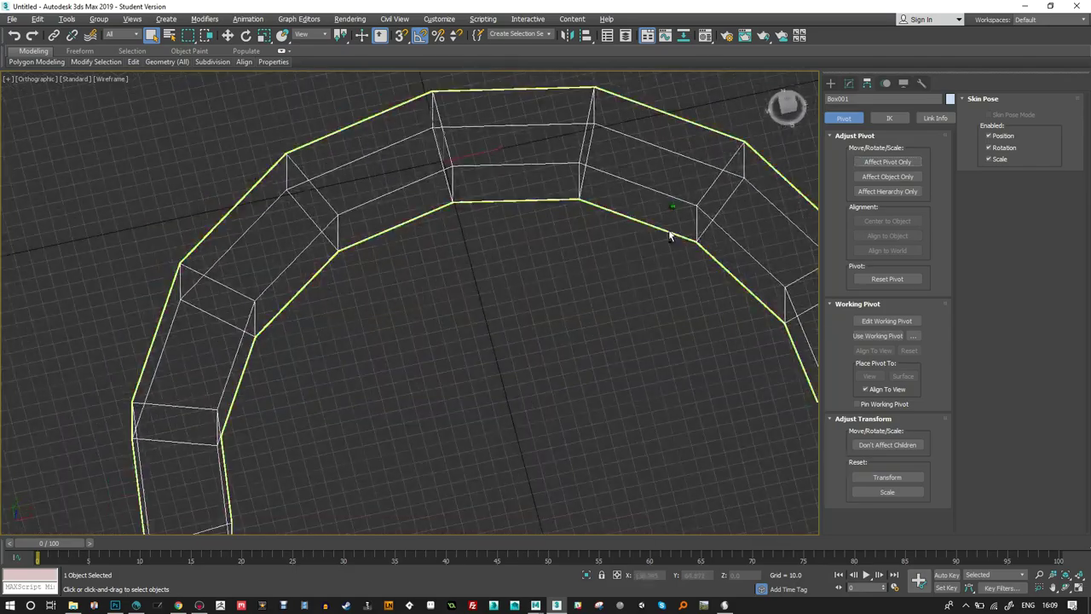
scroll(676, 263, down, 5)
key(F3)
alt+middle_drag(688, 219, 648, 189)
click(849, 84)
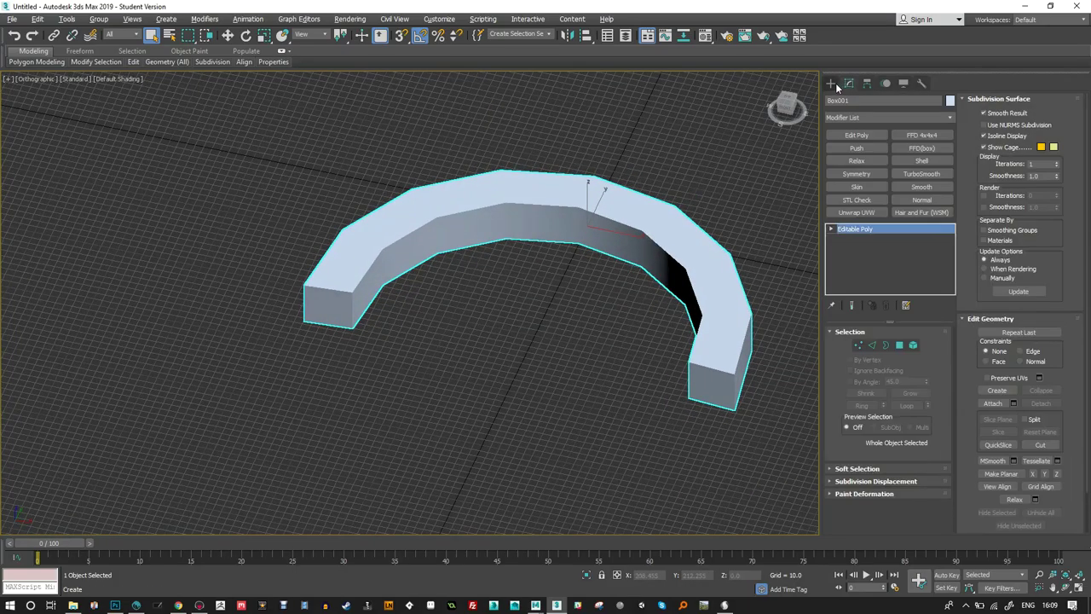
Add a Smooth modifier with Auto Smooth on and Threshold 118.7.
click(833, 82)
click(849, 83)
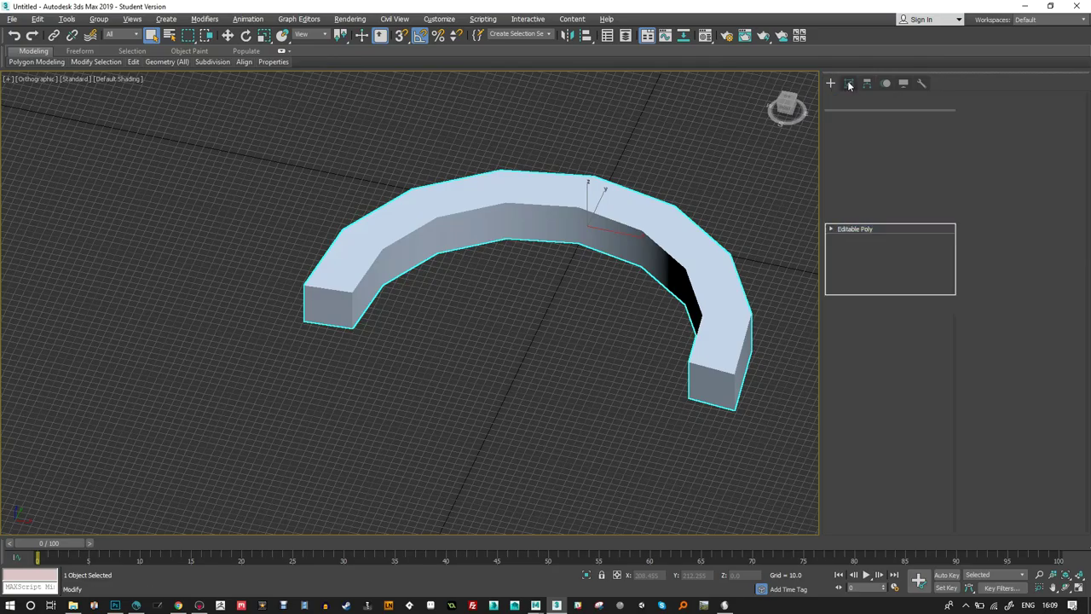
click(922, 187)
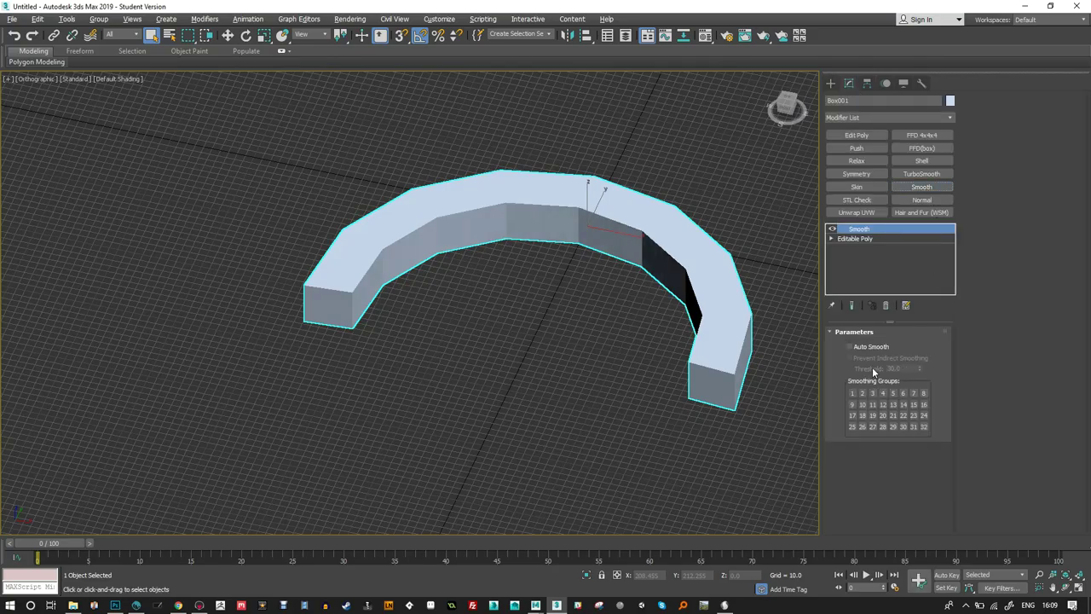
click(866, 347)
click(918, 369)
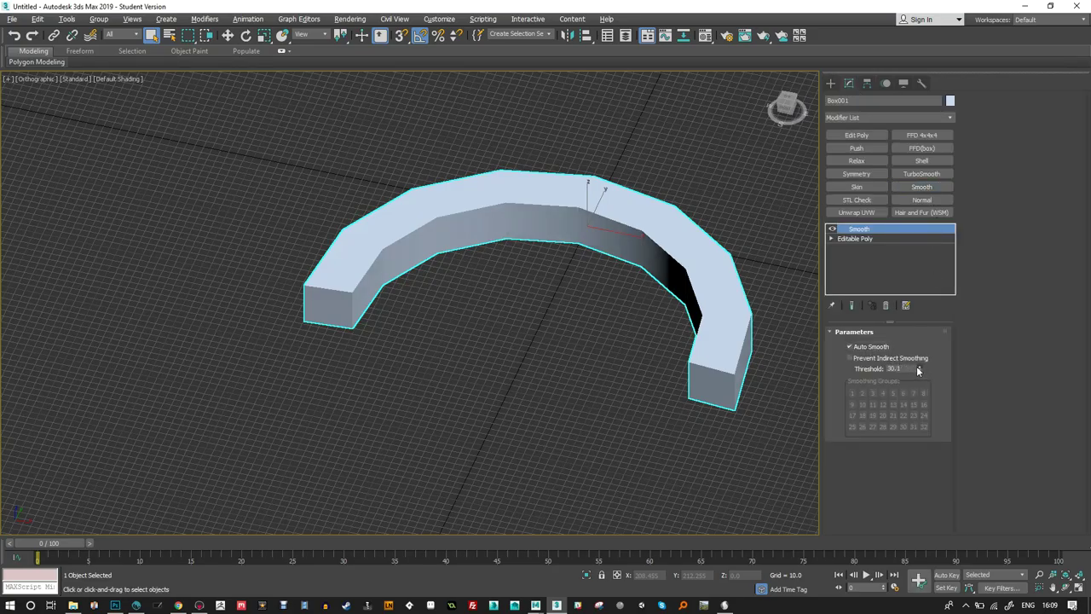
drag(927, 142, 944, 91)
mouse_move(919, 368)
mouse_down()
mouse_move(941, 178)
mouse_move(634, 229)
mouse_up()
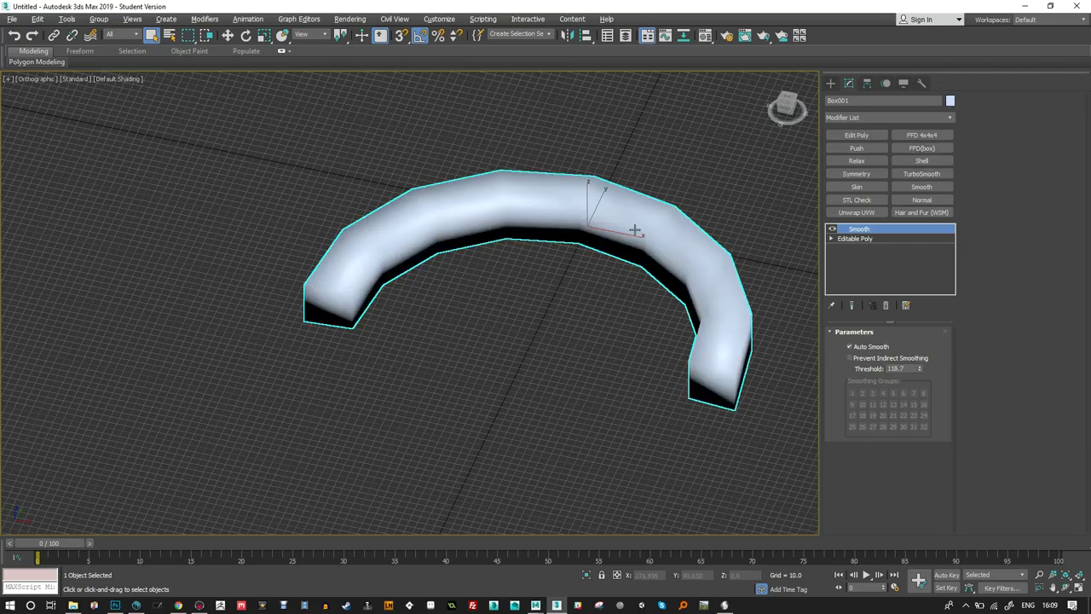
Collapse the Smooth into the editable poly and rename Box001 to chain_Low.
right_click(850, 234)
click(892, 329)
click(600, 351)
alt+middle_drag(604, 351, 599, 310)
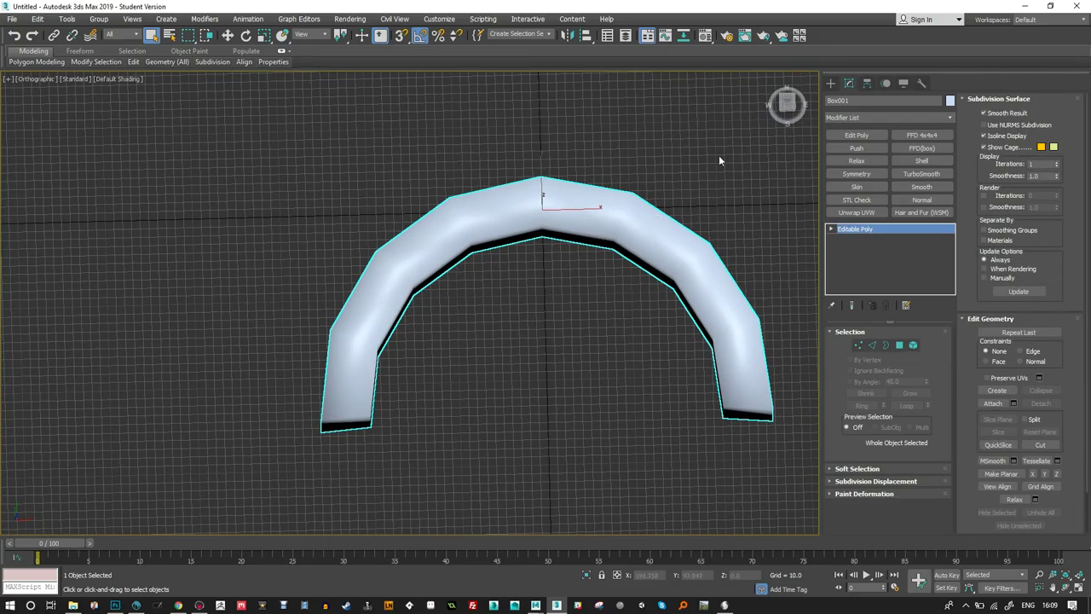
key(t)
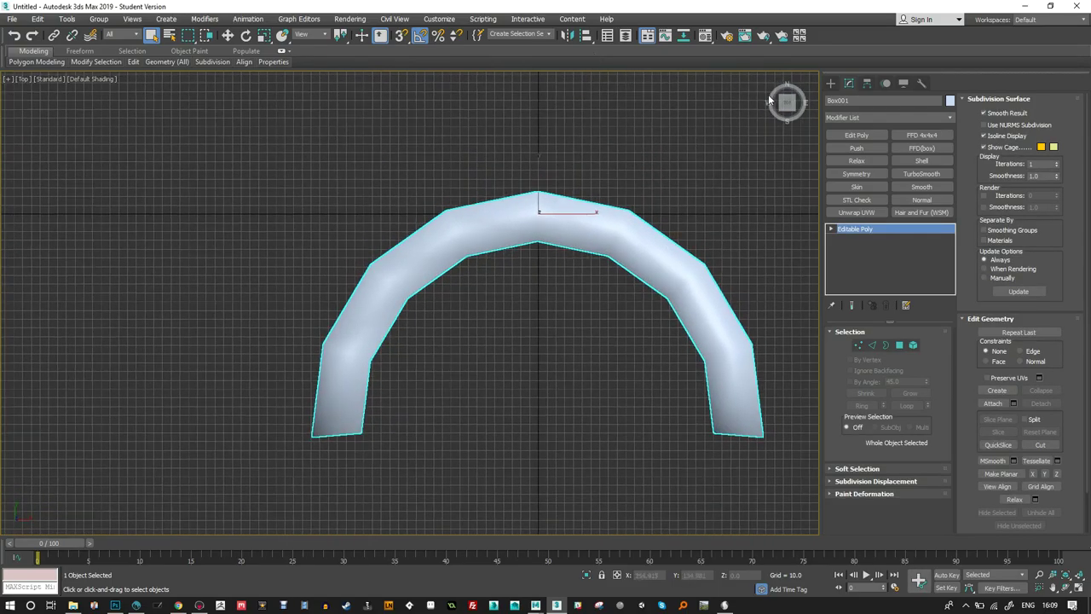
click(838, 101)
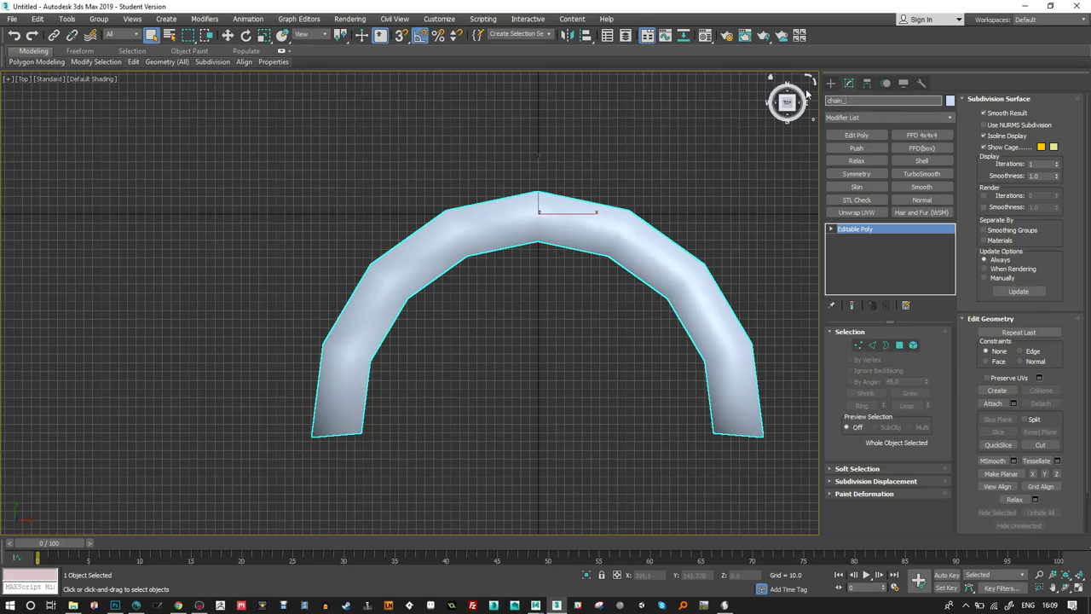
key(Return)
Create a sphere at the arch's apex and raise it in Z onto the arch.
click(831, 83)
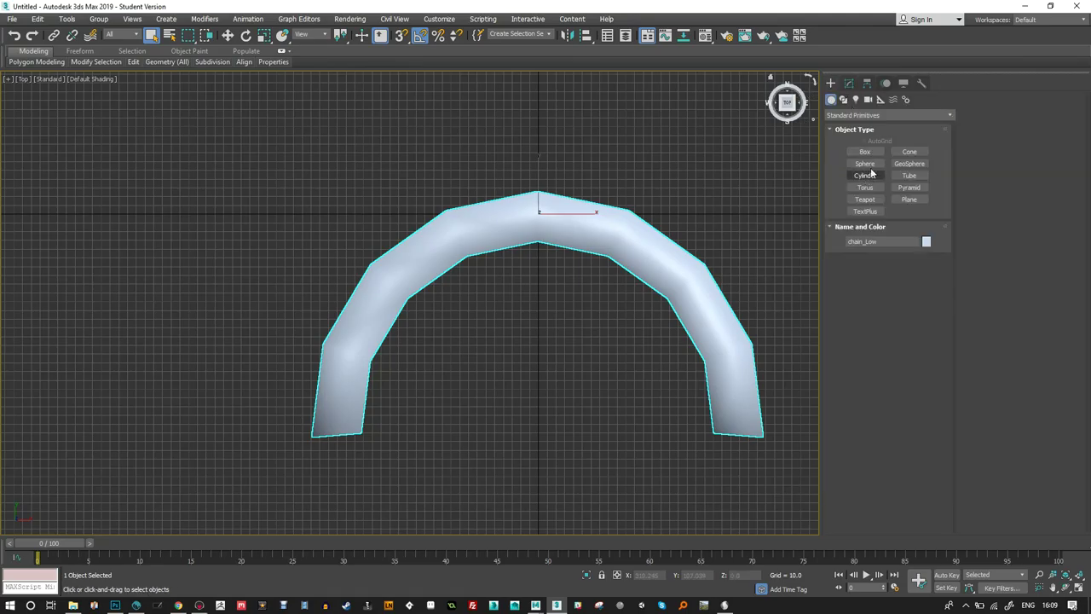
click(861, 174)
scroll(572, 243, up, 2)
drag(528, 207, 551, 238)
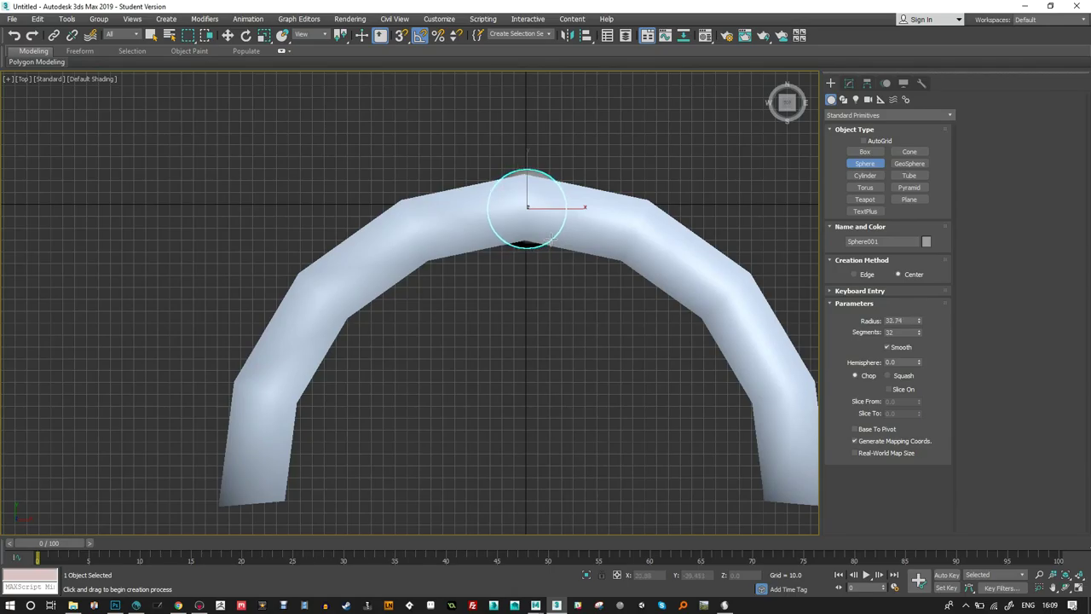
alt+middle_drag(594, 235, 546, 220)
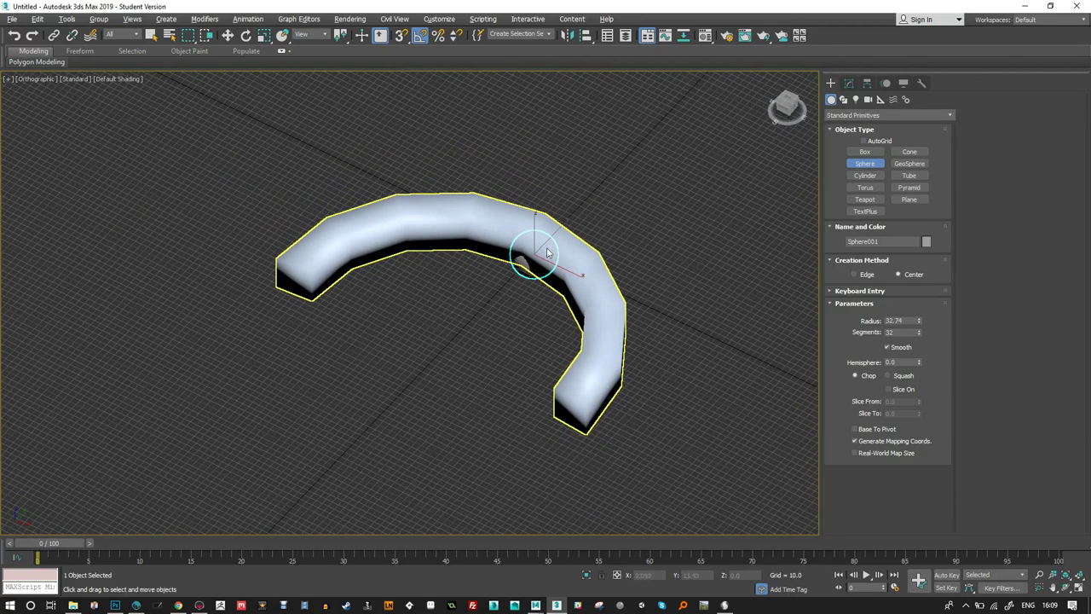
key(w)
drag(536, 217, 537, 205)
alt+middle_drag(537, 204, 539, 180)
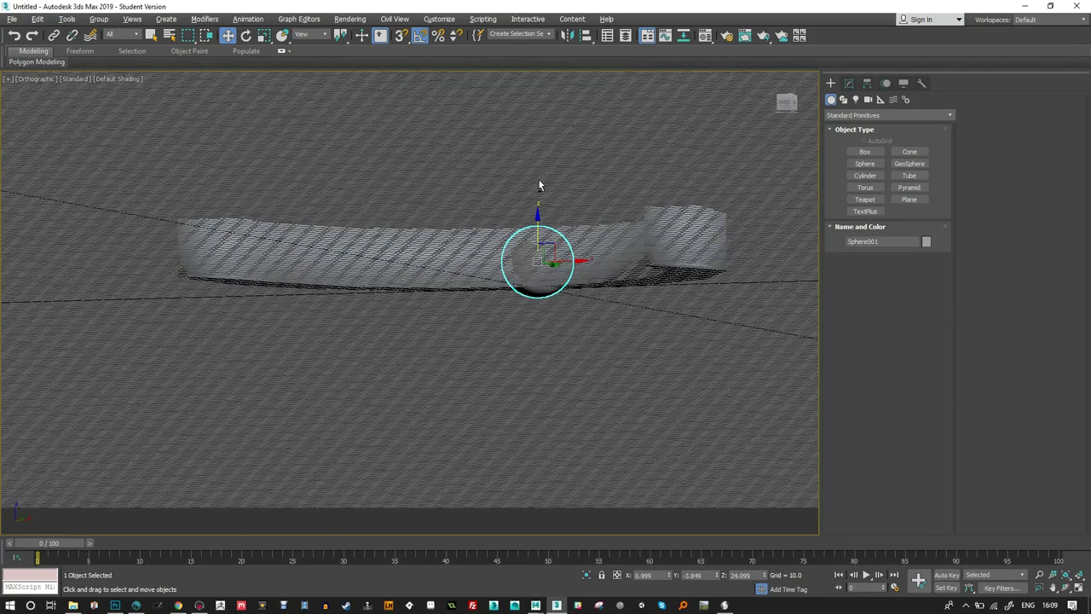
key(g)
drag(539, 213, 539, 206)
alt+middle_drag(540, 207, 607, 305)
click(788, 103)
Shift-drag two copies of the sphere rightward along the arch.
scroll(554, 210, up, 4)
mouse_move(534, 235)
shift+mouse_down()
mouse_move(625, 271)
mouse_move(654, 257)
shift+mouse_up()
click(547, 352)
click(701, 347)
scroll(701, 347, down, 2)
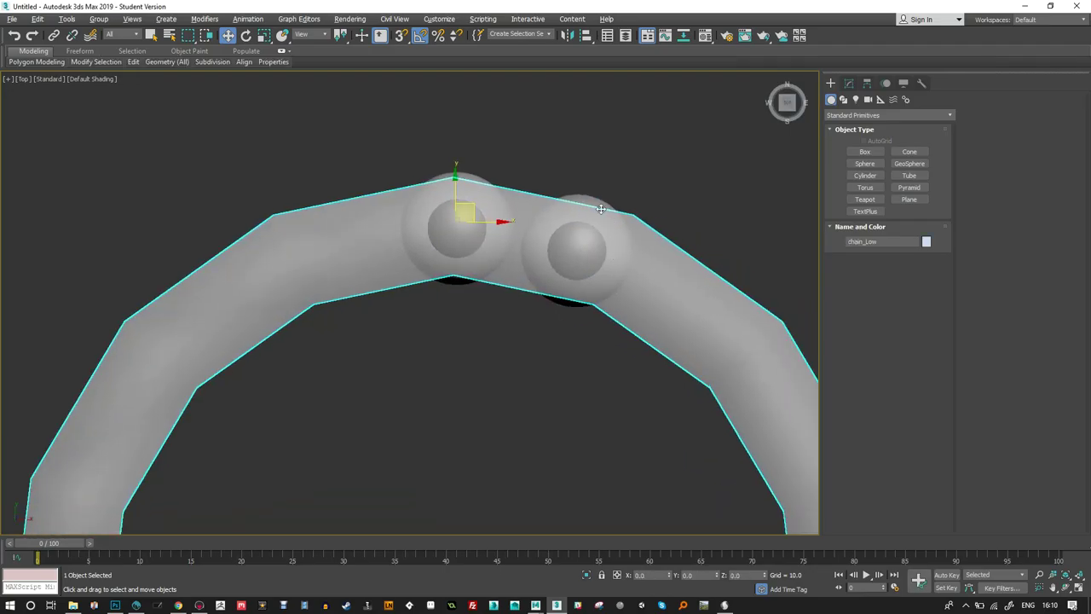
click(577, 246)
middle_drag(609, 255, 579, 225)
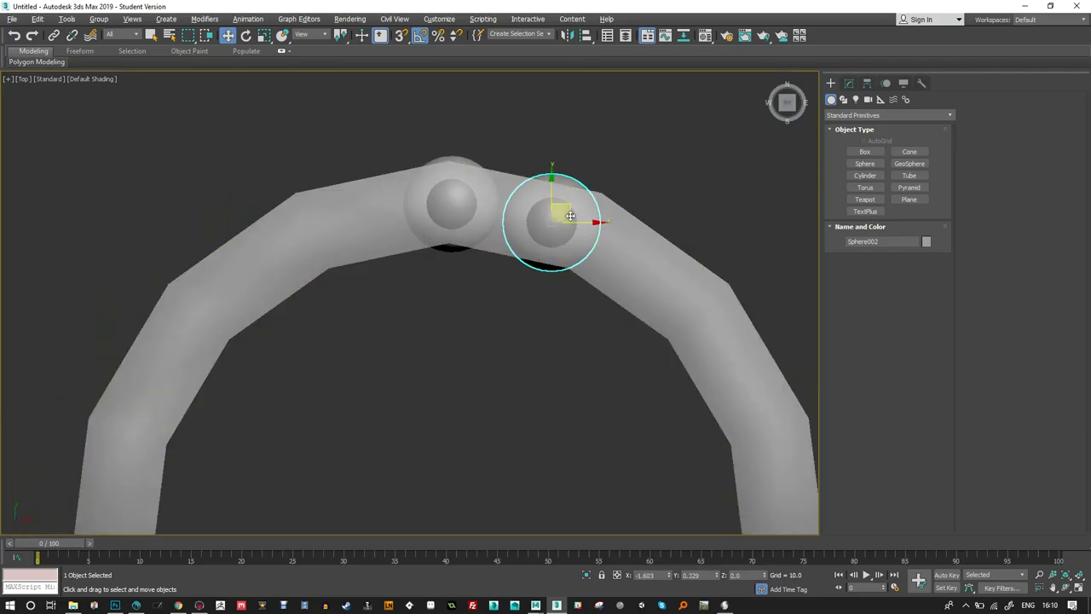
shift+drag(565, 213, 661, 269)
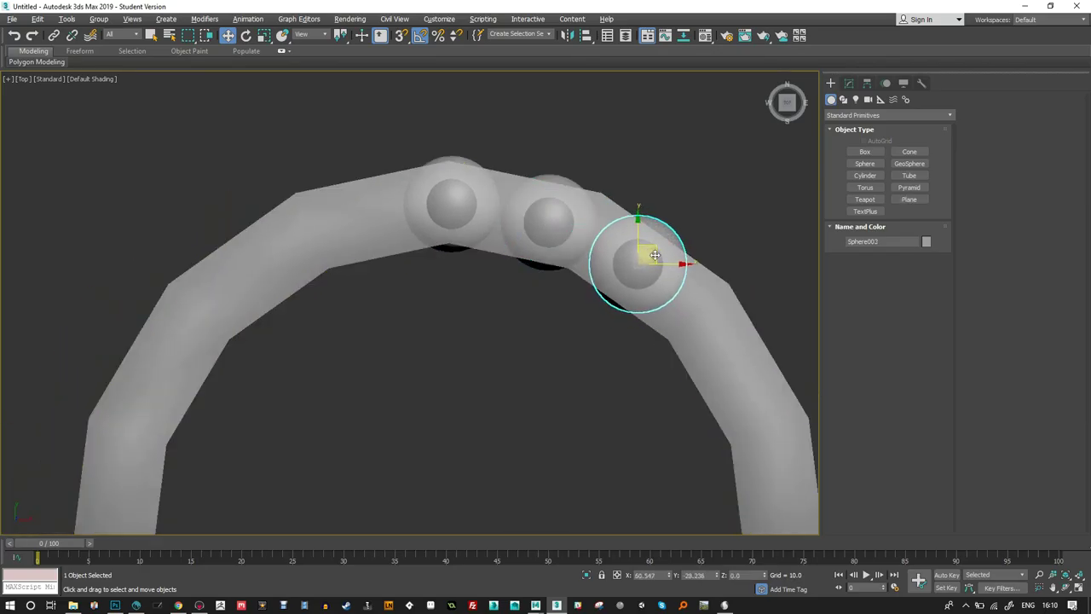
click(547, 352)
Clone more sphere copies down the arch's right half, up to Sphere006.
mouse_move(670, 350)
middle_down()
mouse_move(587, 247)
mouse_move(559, 233)
middle_up()
mouse_move(549, 148)
shift+mouse_down()
mouse_move(632, 203)
mouse_move(622, 214)
shift+mouse_up()
click(548, 351)
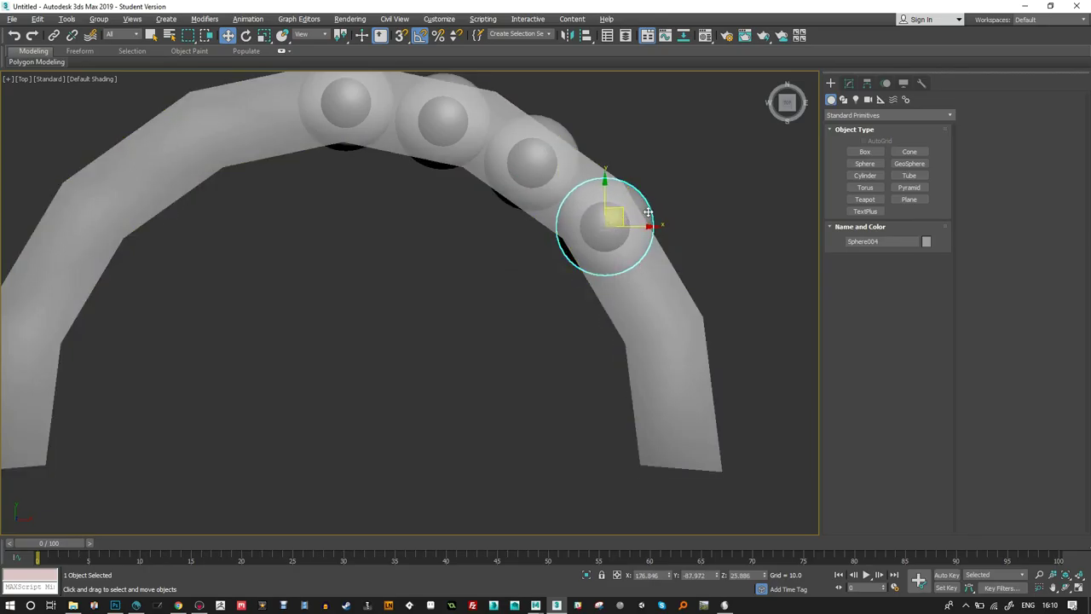
mouse_move(618, 208)
shift+mouse_down()
mouse_move(668, 286)
mouse_move(692, 378)
shift+mouse_up()
click(549, 351)
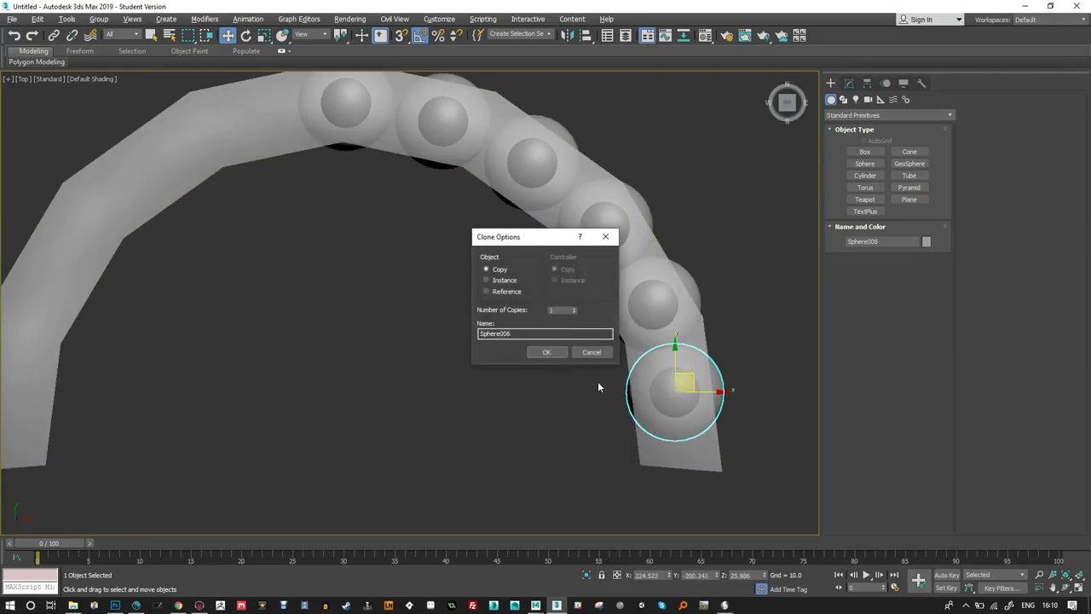
click(547, 352)
scroll(538, 273, down, 5)
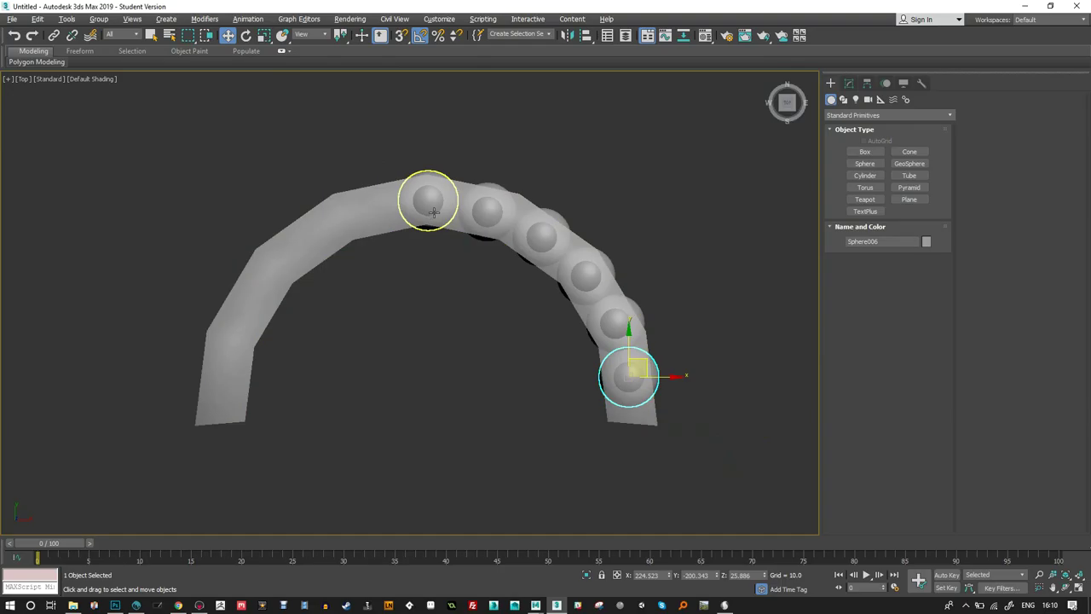
scroll(480, 191, up, 3)
scroll(480, 191, up, 2)
click(480, 190)
click(849, 83)
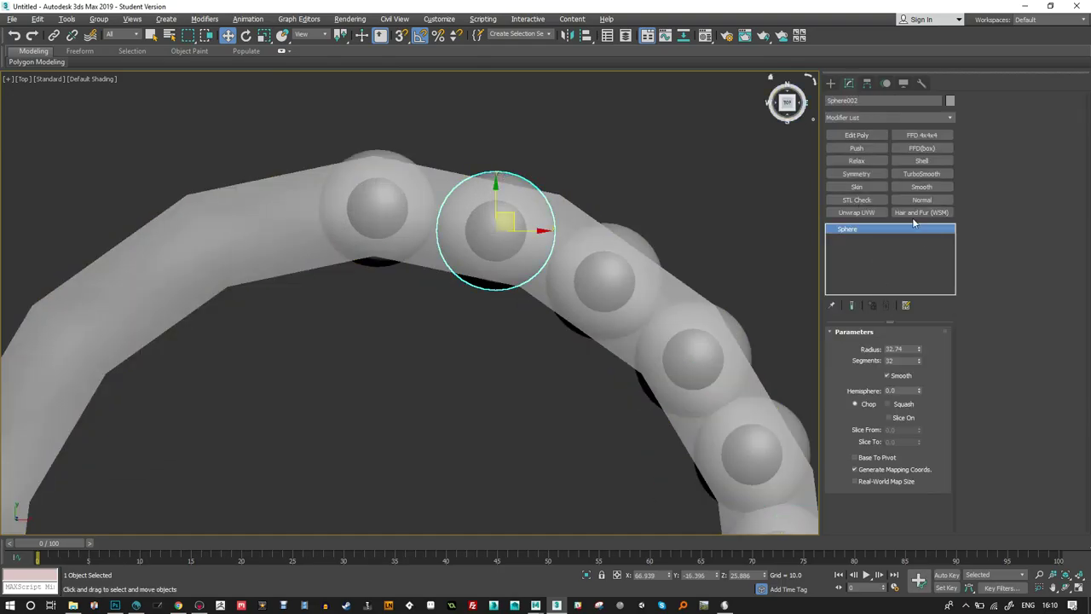
Add an Edit Poly modifier to Sphere002 and attach the neighbouring spheres into it.
click(859, 135)
click(913, 421)
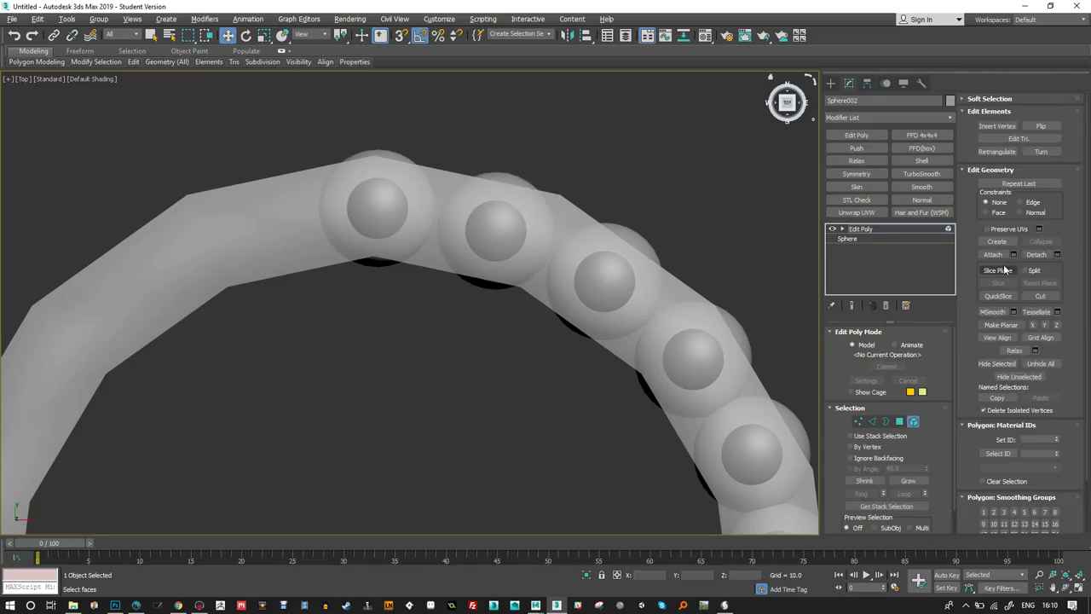
click(994, 254)
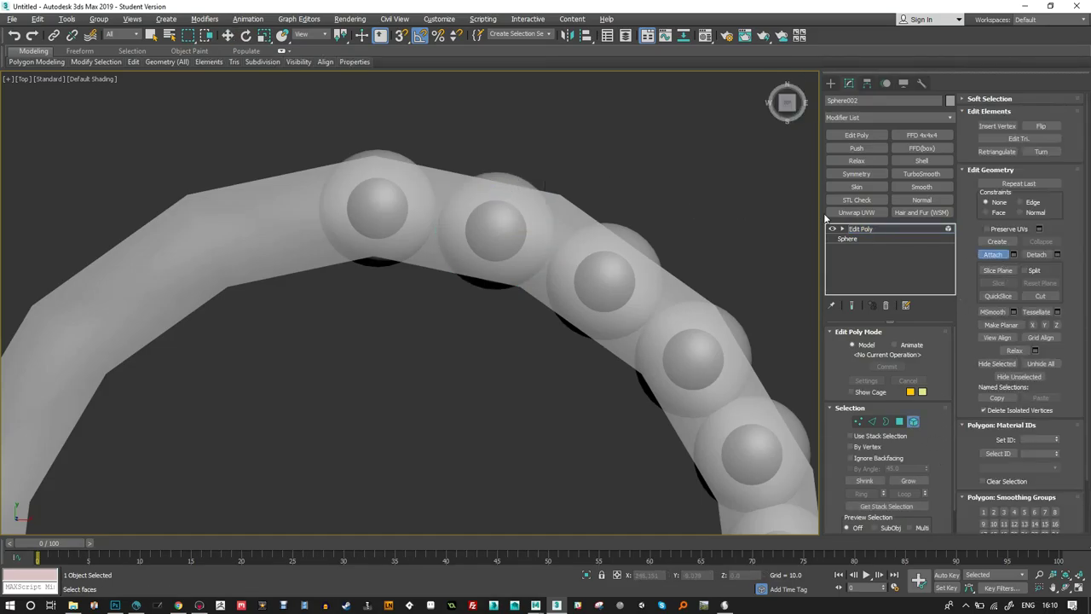
click(653, 224)
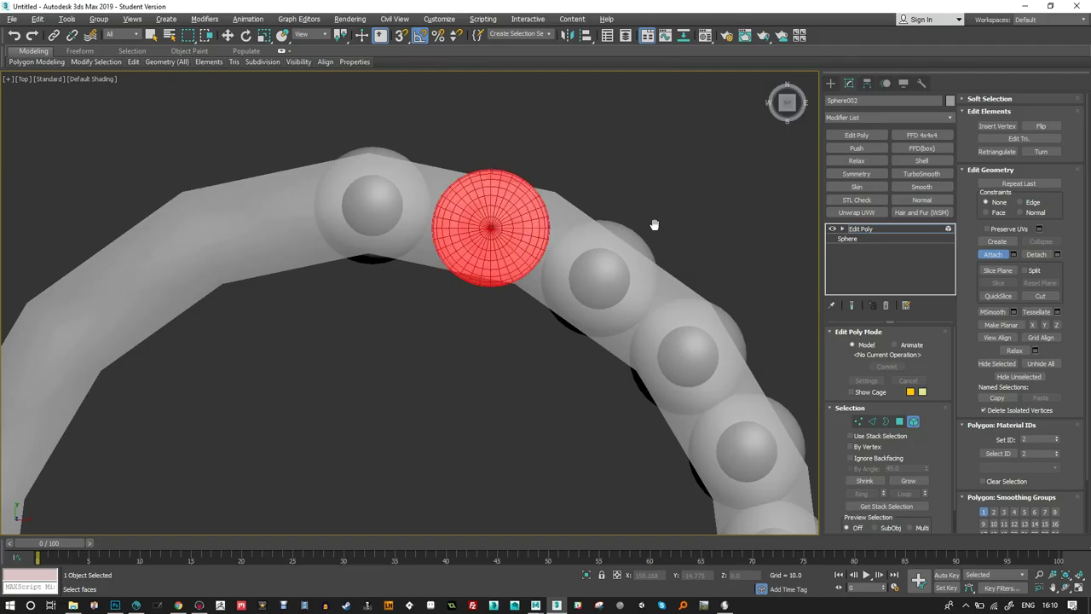
click(599, 277)
click(725, 312)
middle_drag(725, 312, 680, 269)
scroll(680, 269, down, 1)
scroll(713, 309, down, 3)
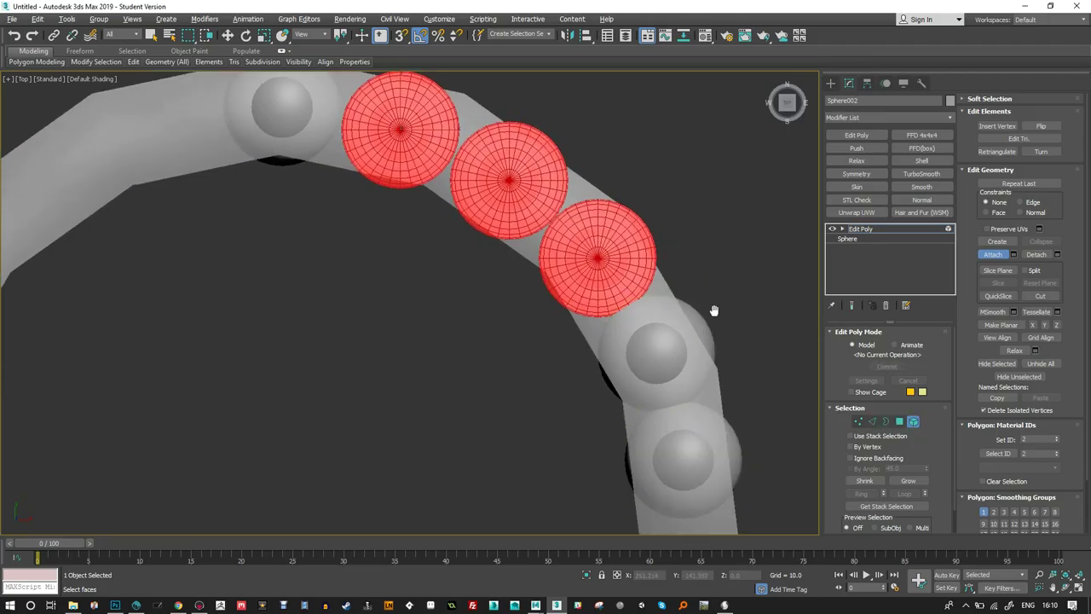
click(991, 254)
click(842, 229)
click(863, 229)
middle_drag(687, 201, 701, 237)
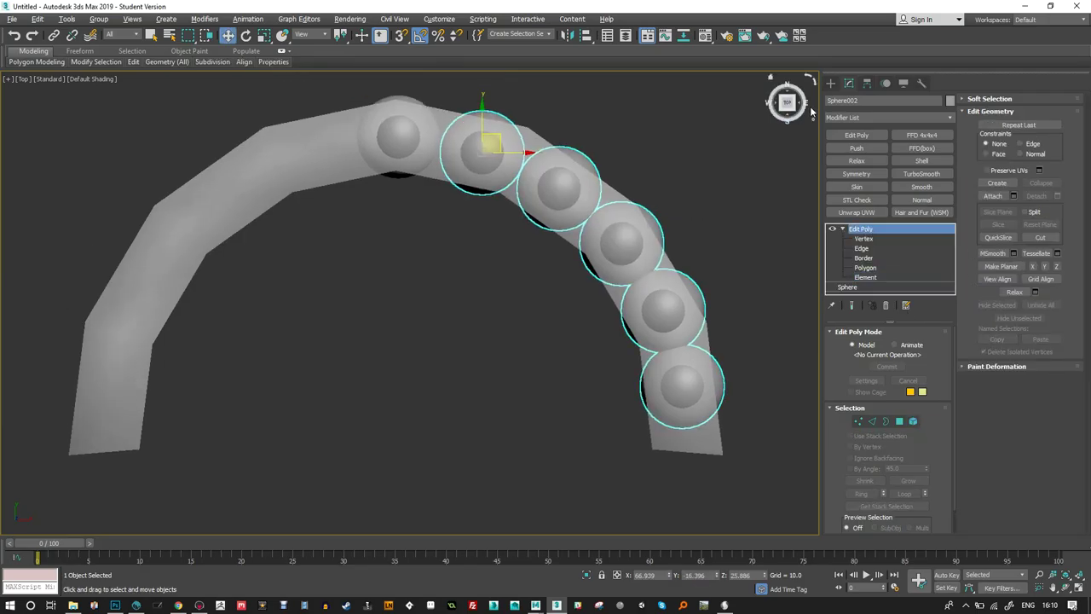
Align Sphere002's pivot to chain_Low's pivot, including Y orientation and Y/Z scale.
click(867, 83)
click(900, 163)
alt+middle_drag(648, 170, 602, 82)
click(586, 35)
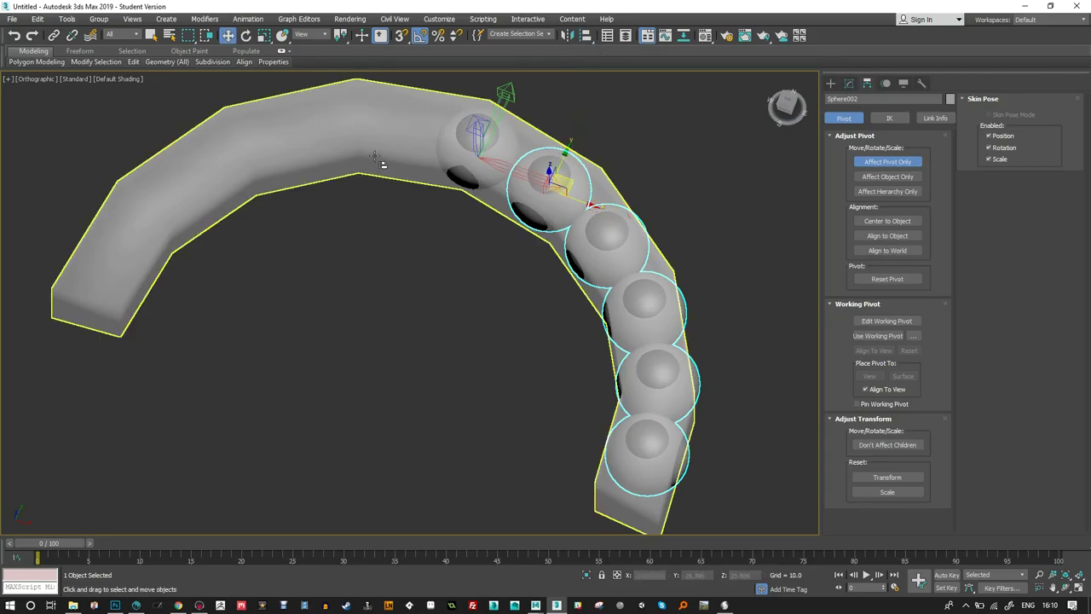
click(382, 168)
click(546, 337)
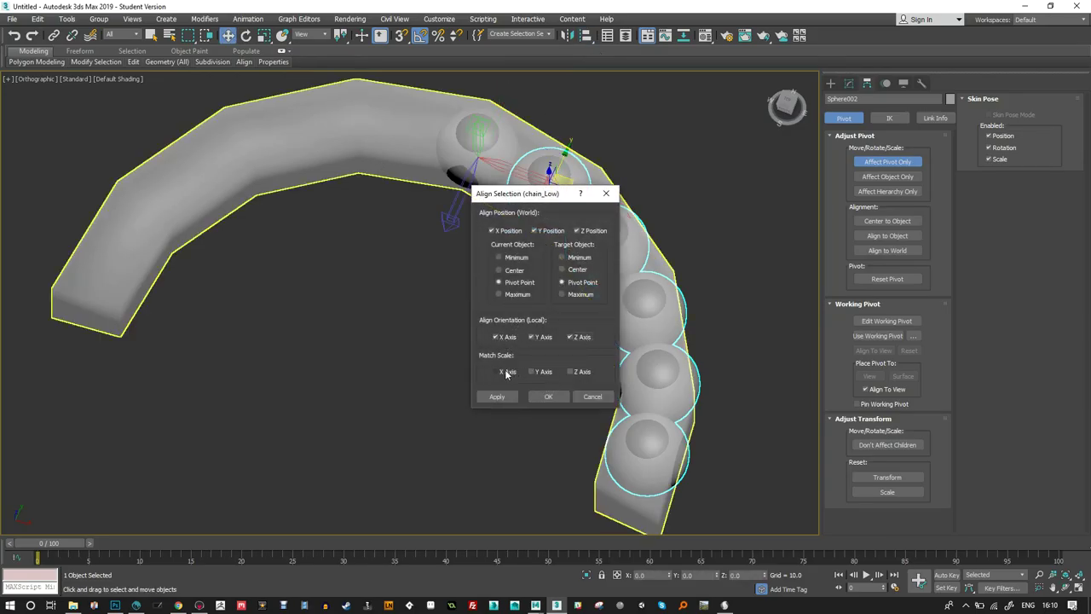
click(543, 372)
click(571, 372)
click(547, 397)
alt+middle_drag(546, 400, 826, 181)
click(887, 162)
alt+middle_drag(477, 383, 835, 89)
click(849, 82)
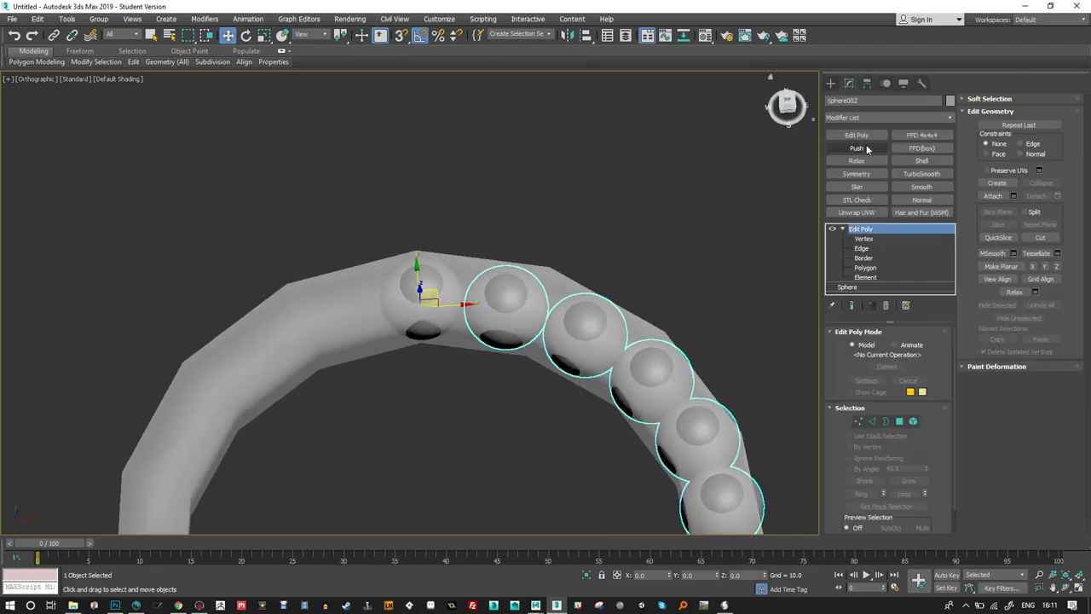
Add a Symmetry modifier to mirror the spheres, then collapse the stack.
click(868, 177)
alt+middle_drag(805, 201, 751, 227)
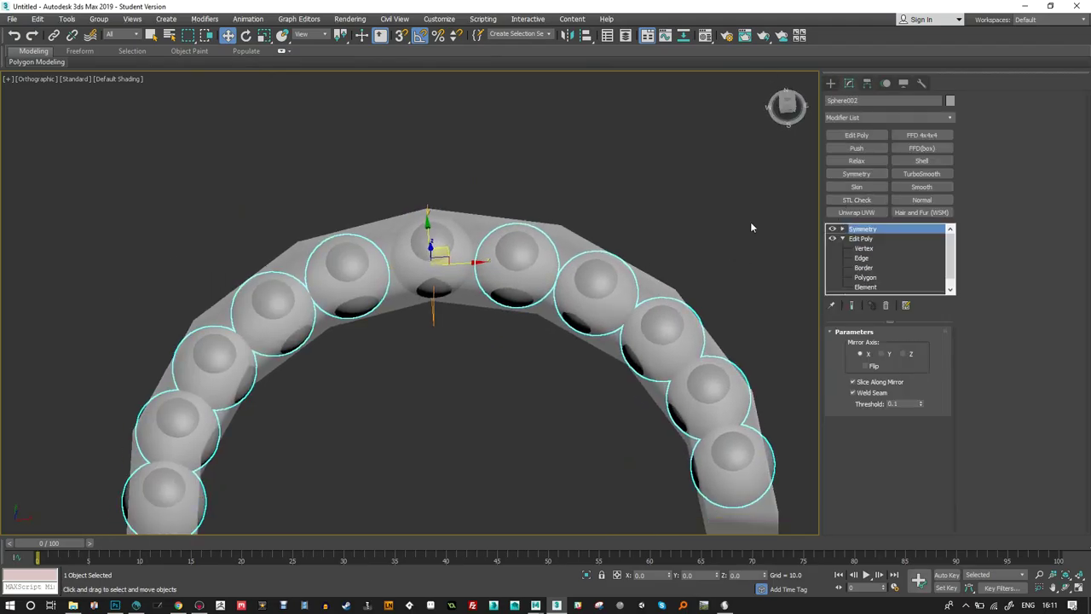
right_click(868, 238)
click(911, 328)
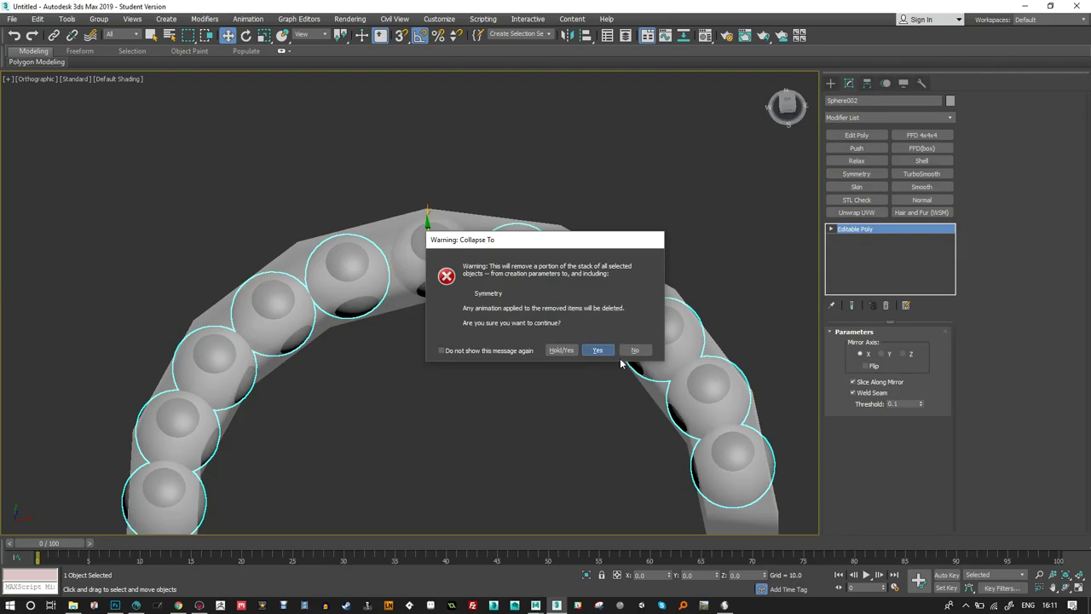
click(597, 349)
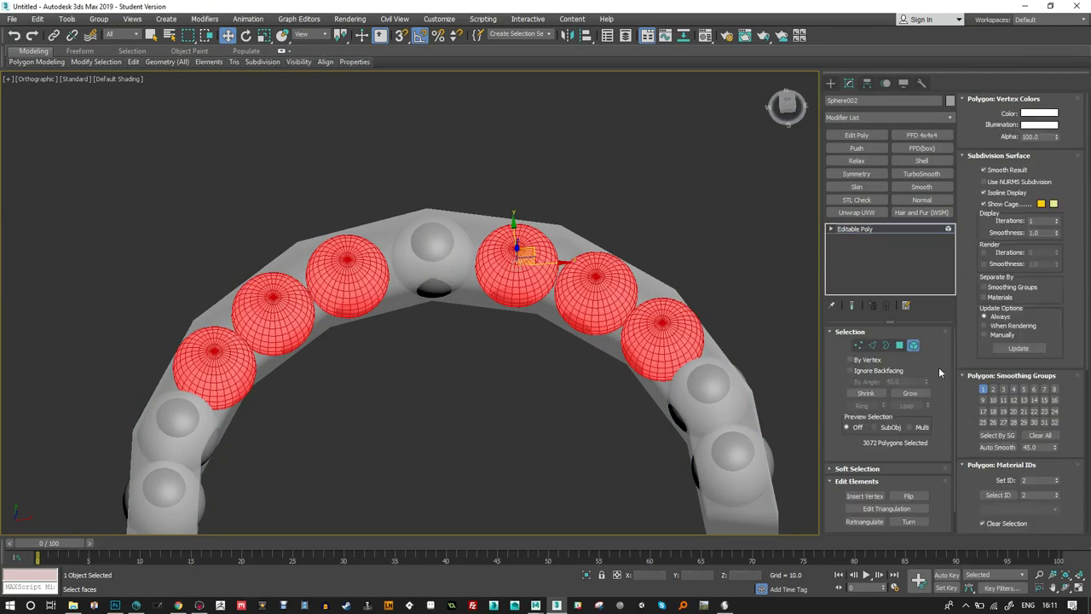
Attach the middle sphere so all spheres form one Editable Poly.
scroll(980, 392, down, 4)
click(993, 421)
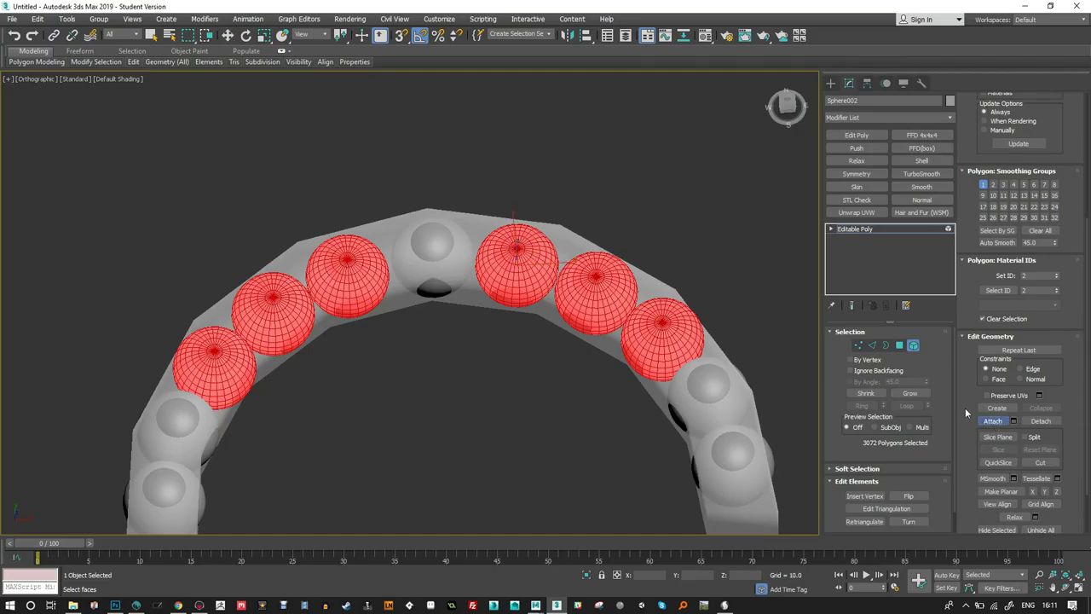
scroll(446, 434, up, 10)
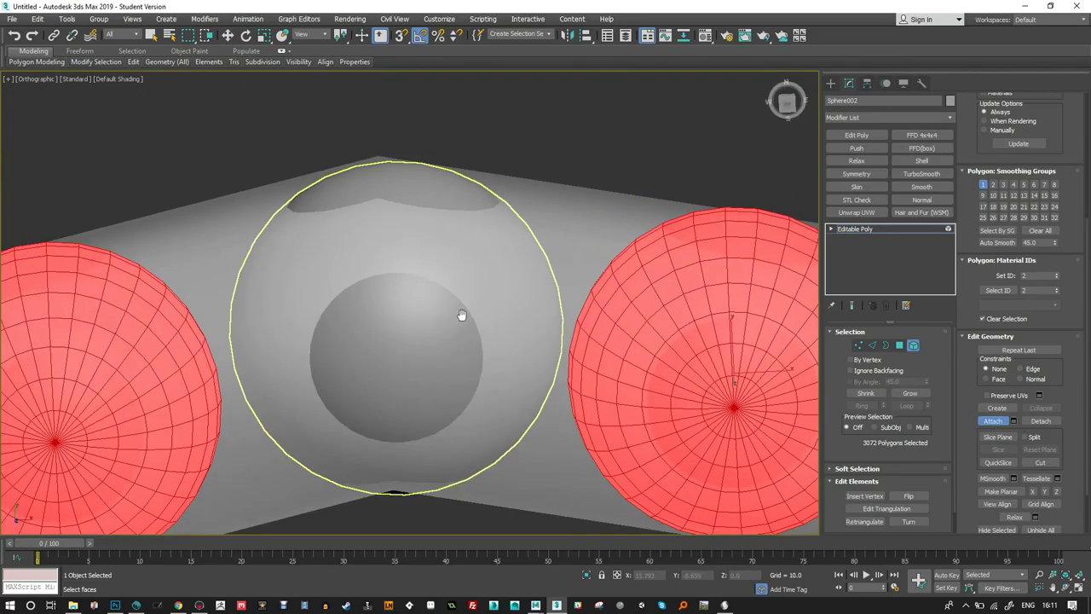
click(422, 198)
scroll(507, 255, down, 4)
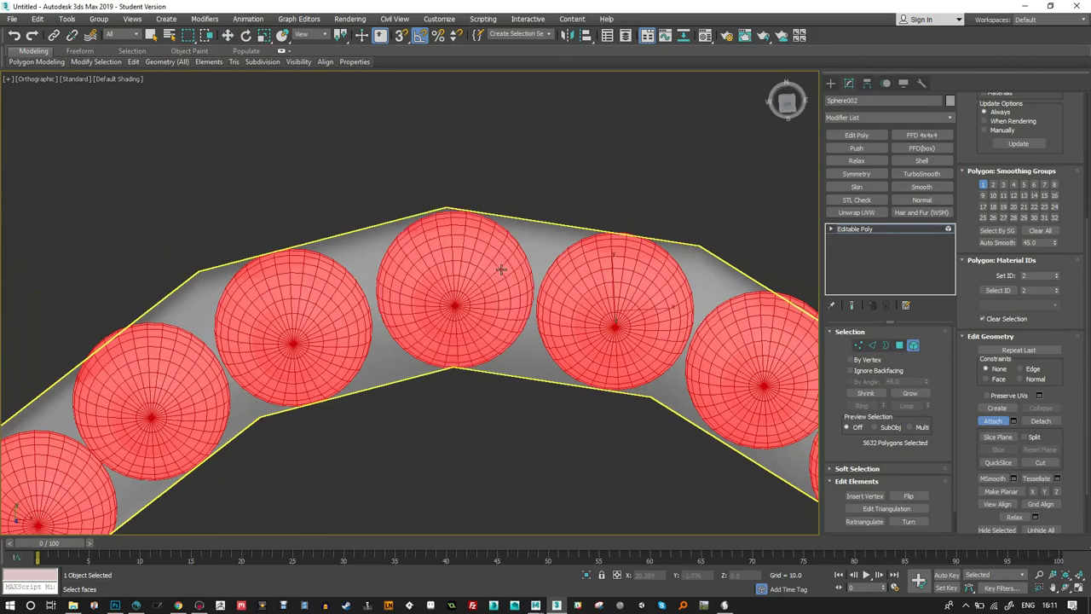
scroll(501, 269, up, 2)
click(831, 228)
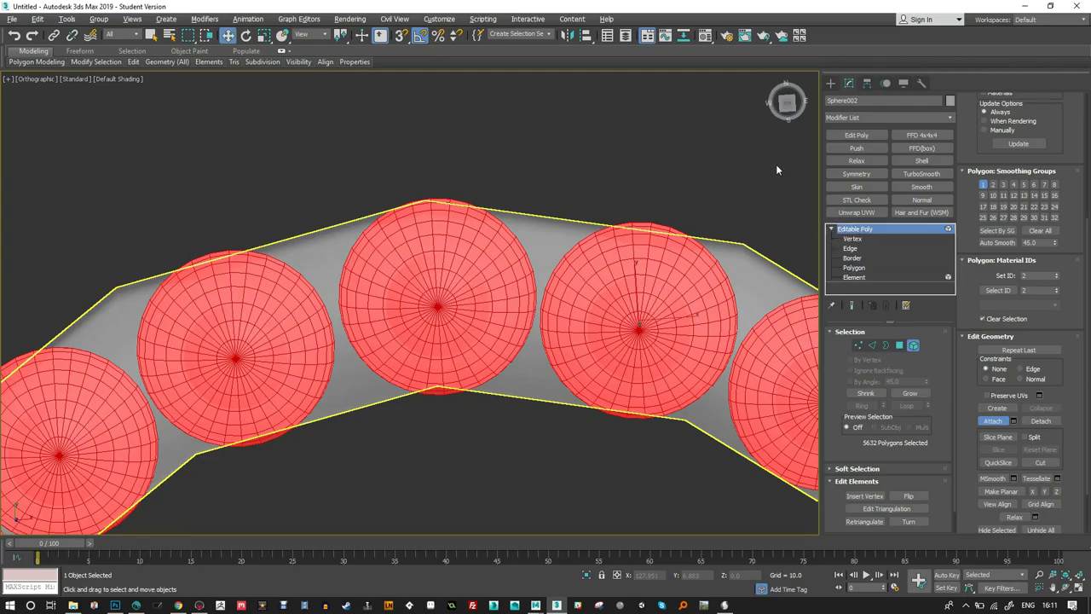
key(5)
Rename the merged sphere object to chain_High.
key(t)
scroll(623, 249, down, 3)
alt+middle_drag(623, 243, 574, 280)
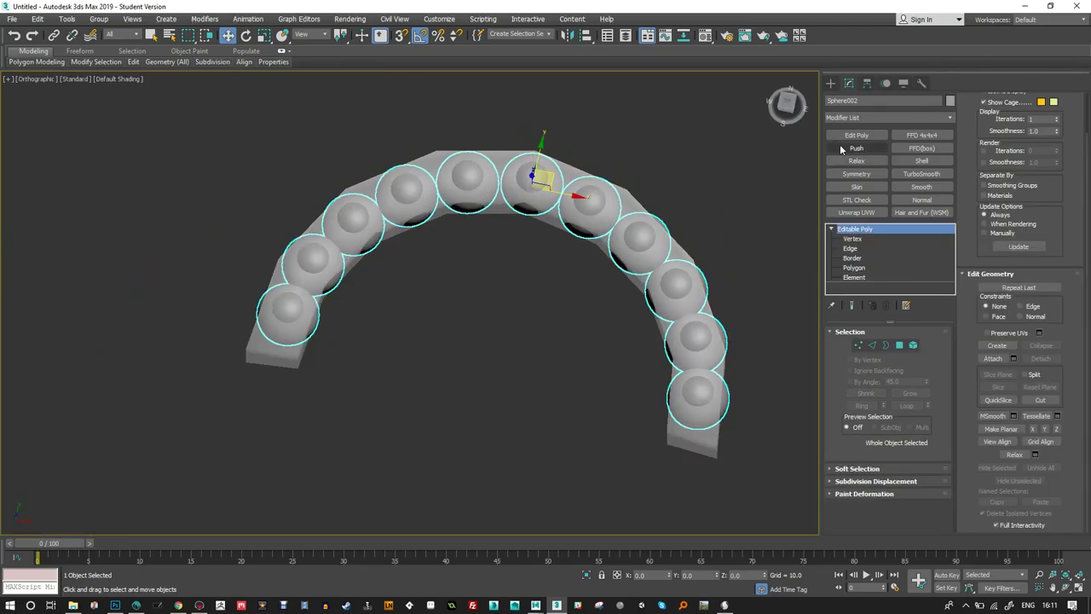
click(867, 101)
text(chai)
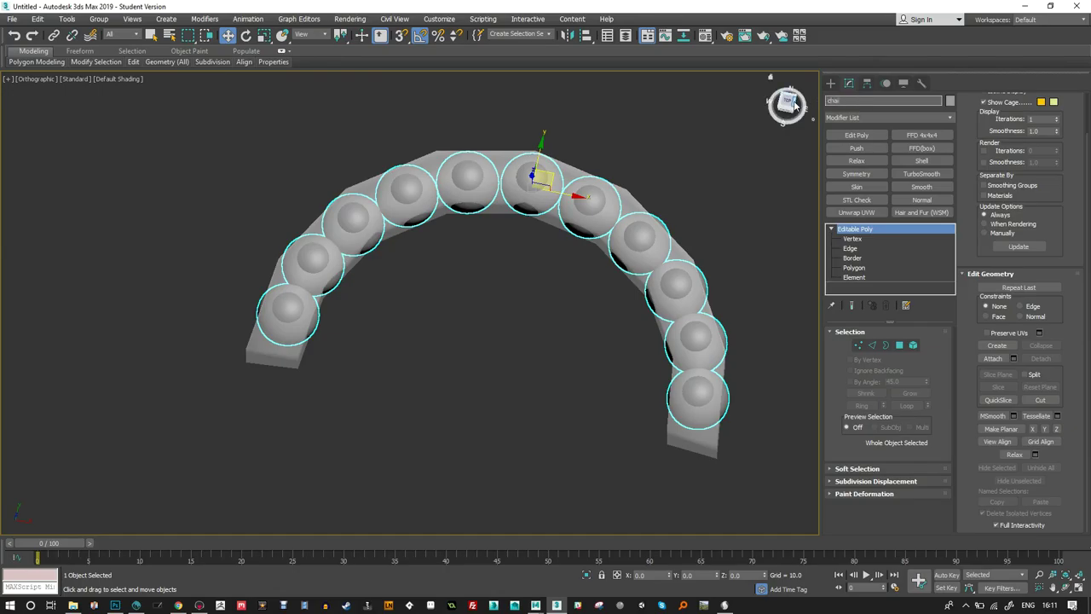
key(Return)
Select chain_Low and chain_High together, then deselect both and reselect the chain.
click(689, 441)
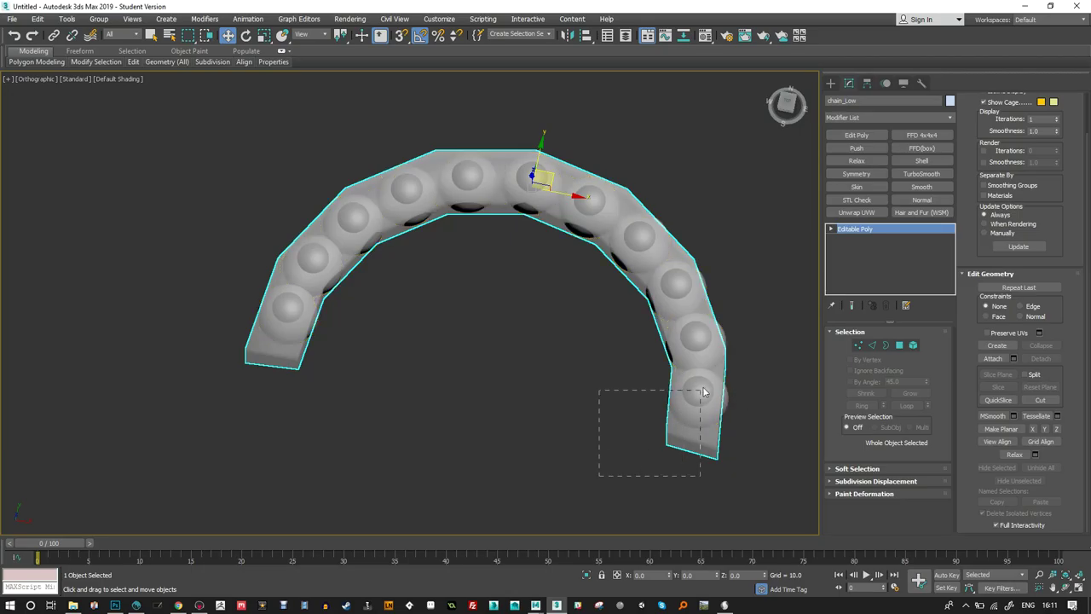
ctrl+click(702, 389)
click(518, 265)
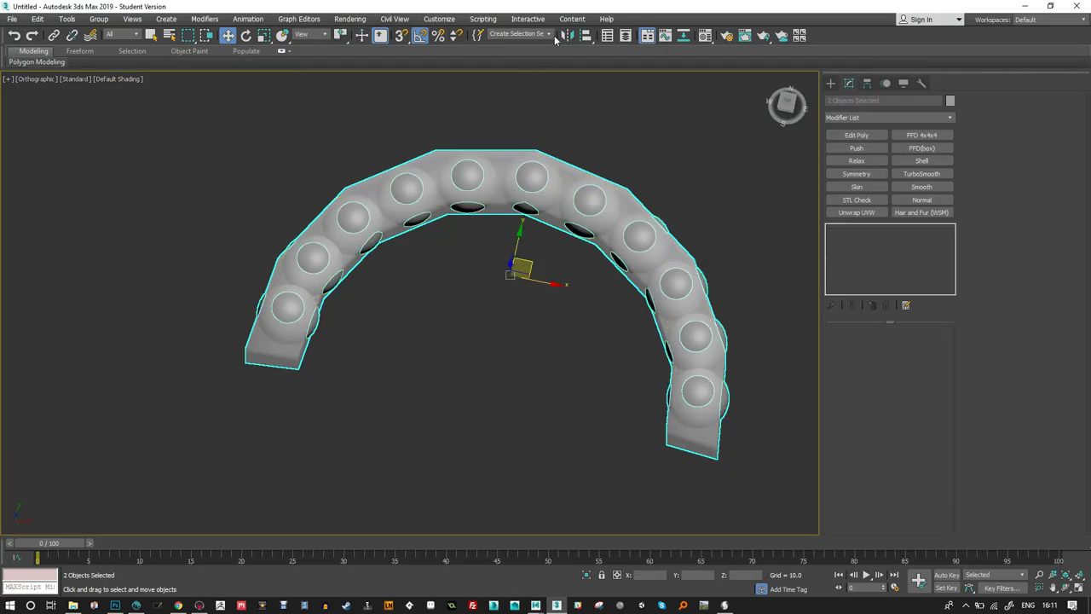
click(444, 124)
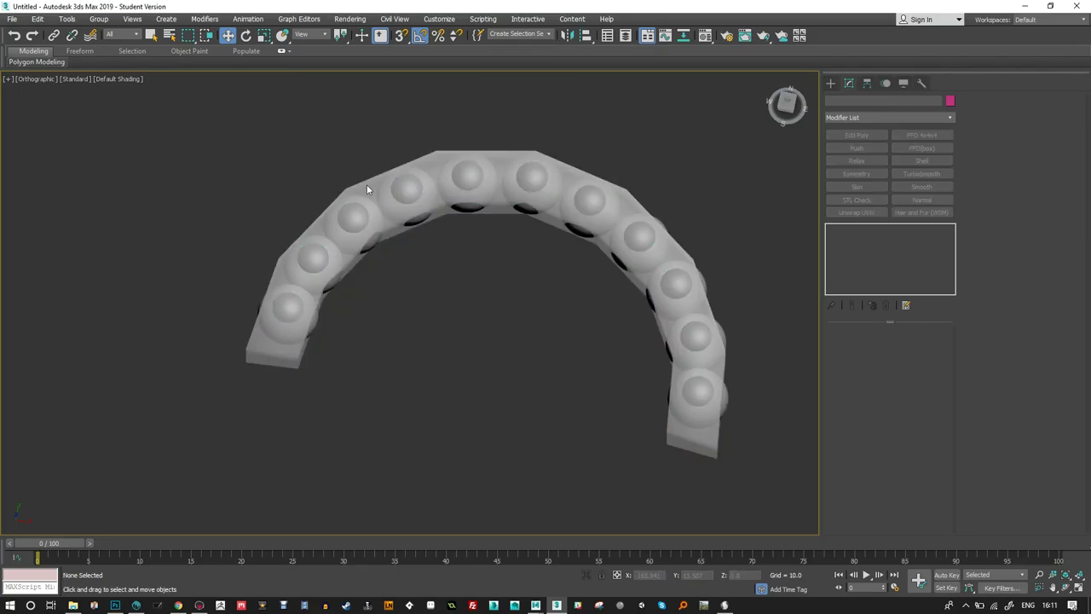
click(270, 360)
Export the selected low chain to the Desktop as an FBX file named chain.
click(12, 19)
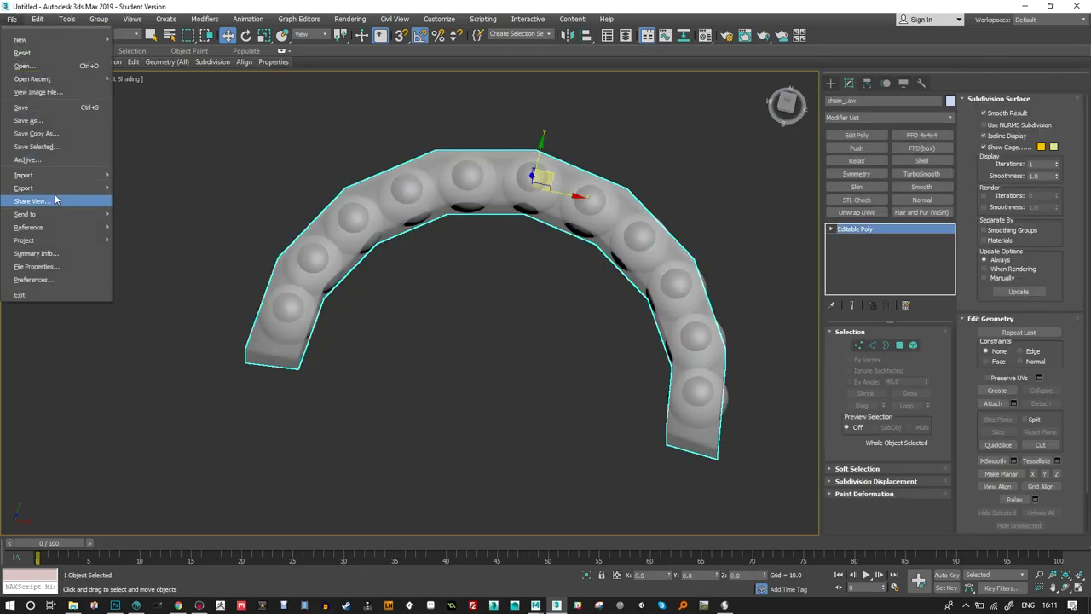
mouse_move(56, 190)
click(165, 210)
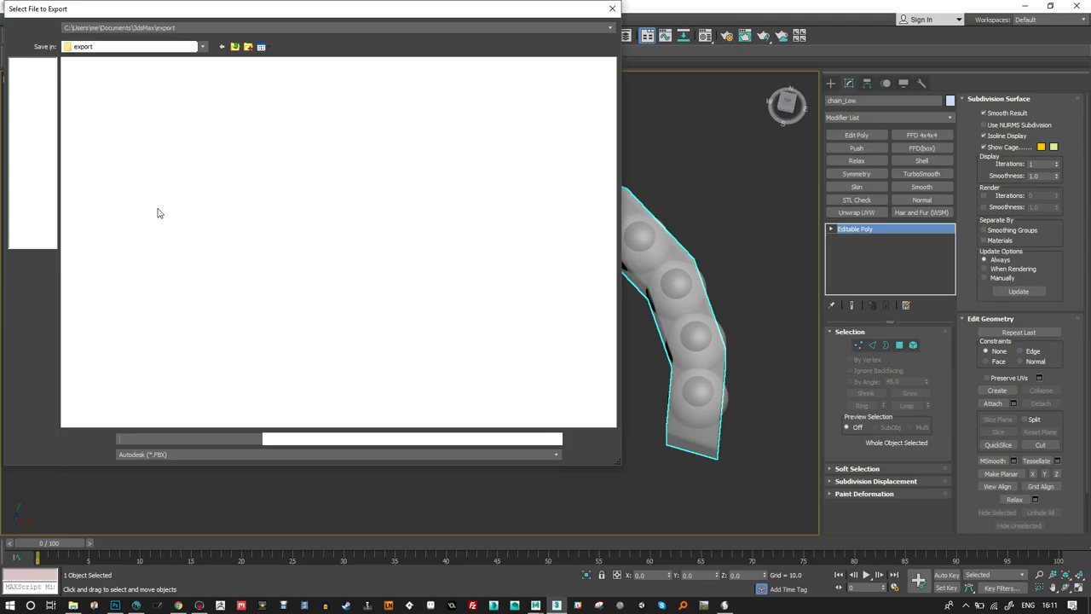
click(44, 109)
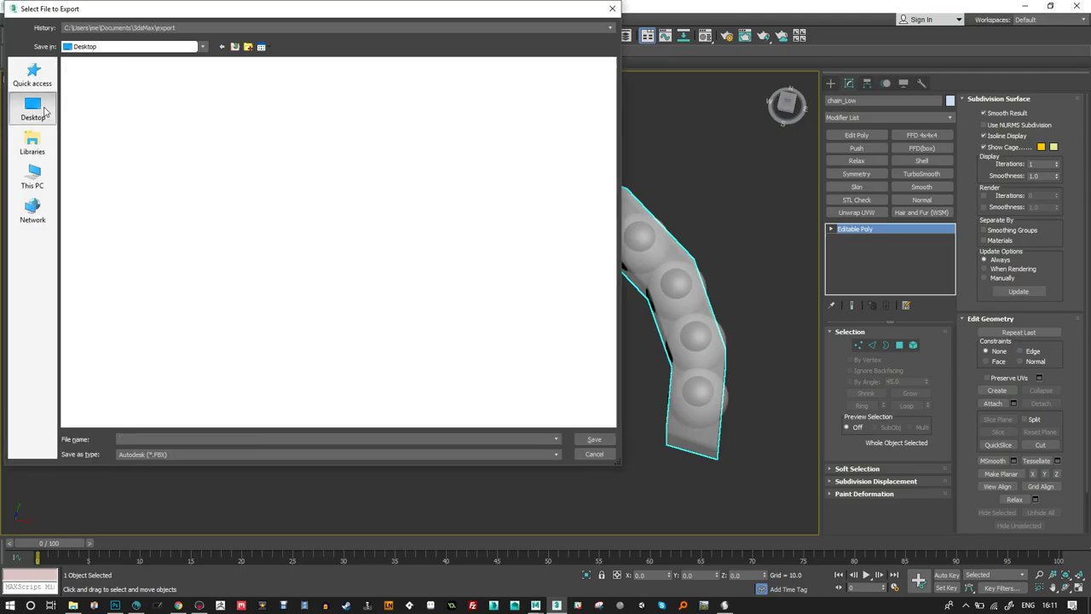
click(174, 455)
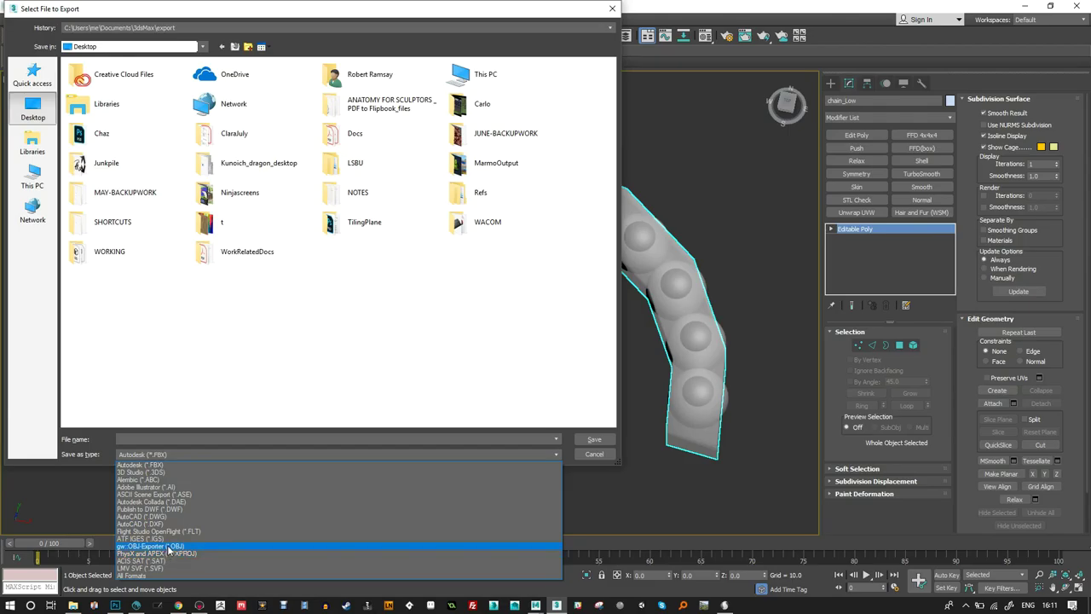
click(156, 464)
click(171, 439)
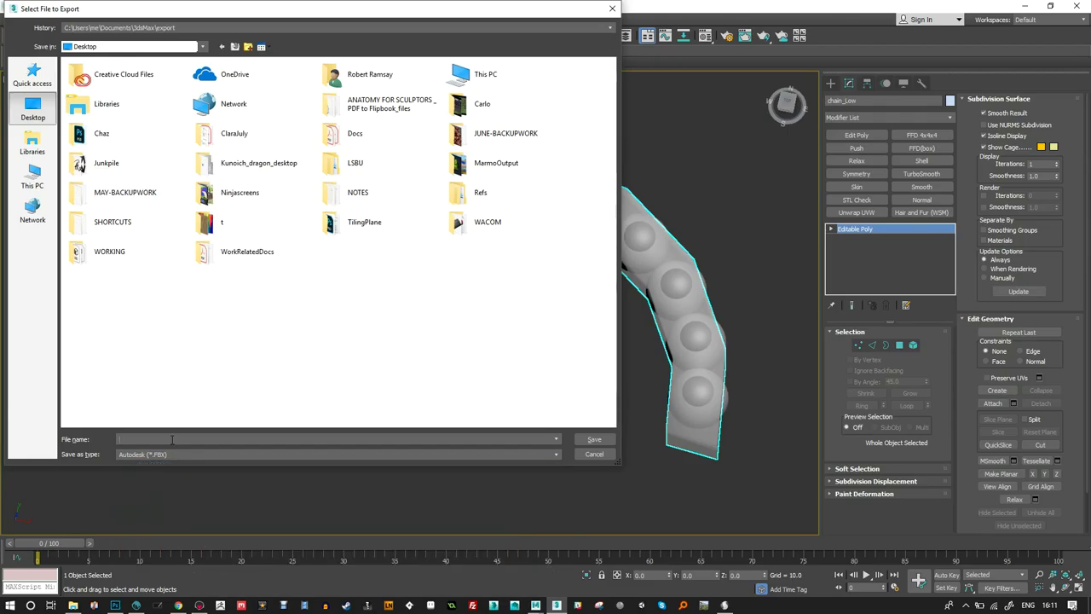
text(chain_Low)
key(Return)
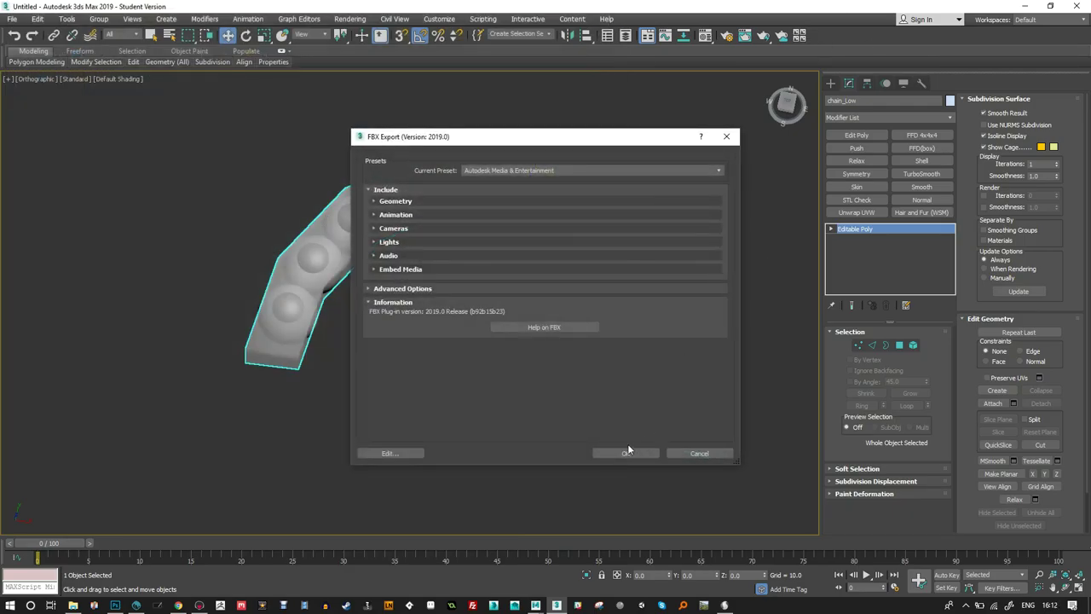
Enable Smoothing Groups, Tangents and Binormals and Triangulate, disable TurboSmooth, and accept the FBX settings.
click(373, 202)
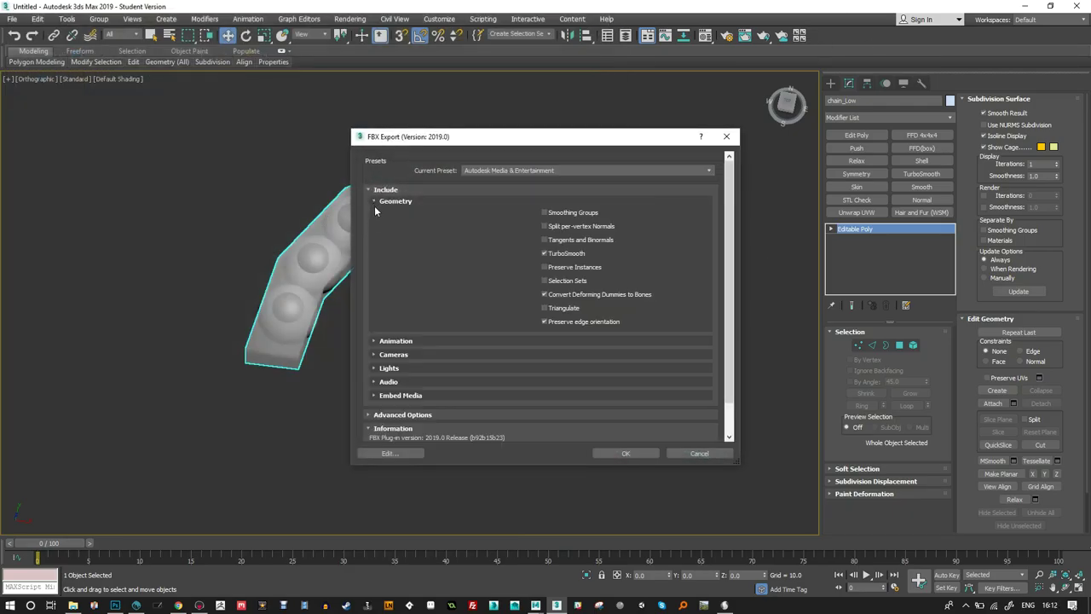
click(545, 213)
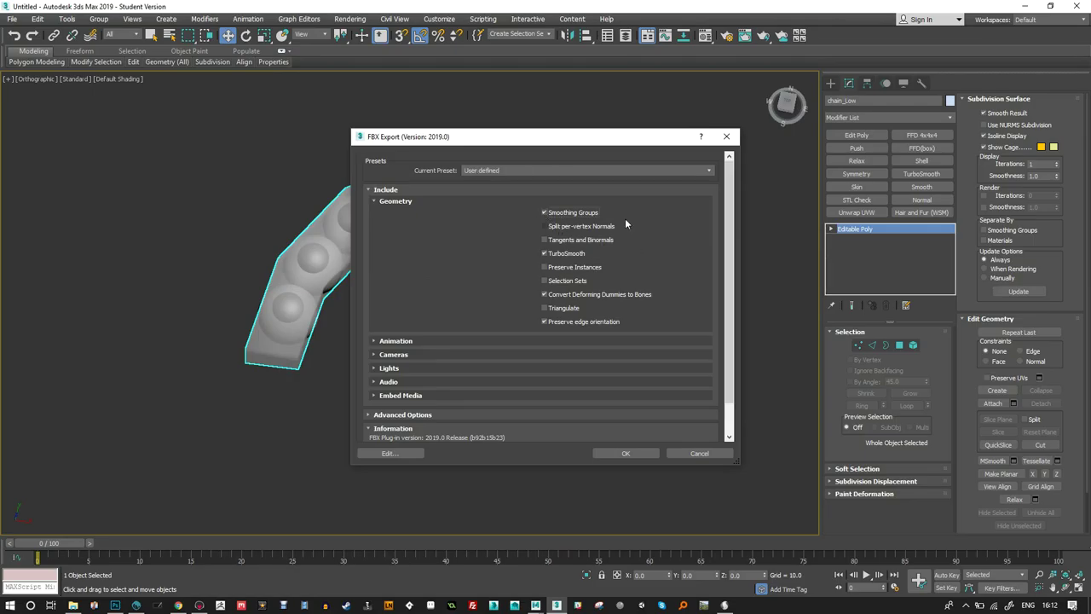
click(544, 240)
click(545, 253)
click(545, 308)
click(392, 341)
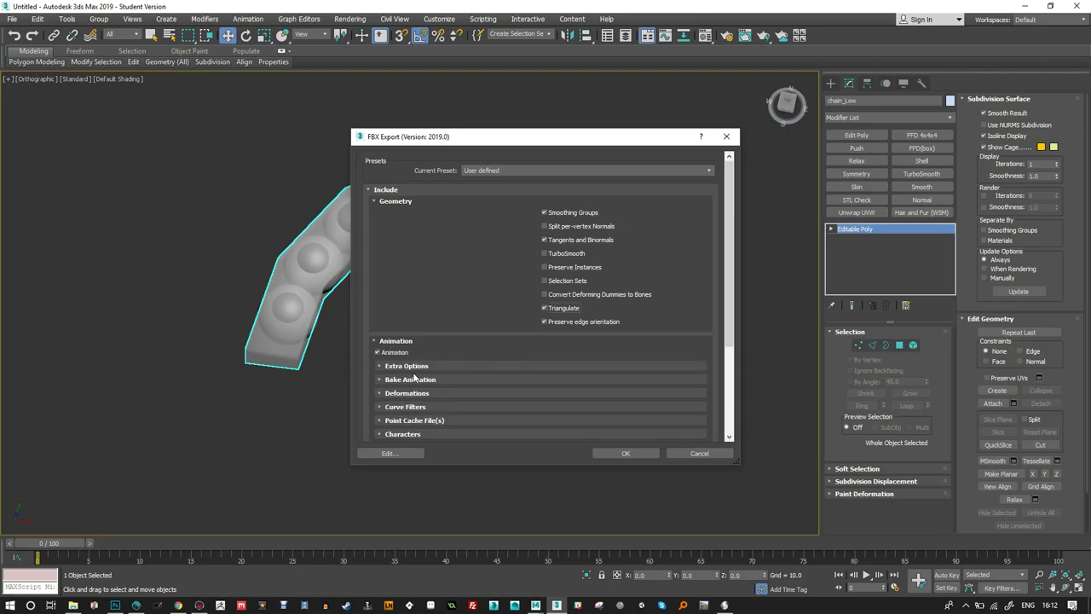
click(415, 342)
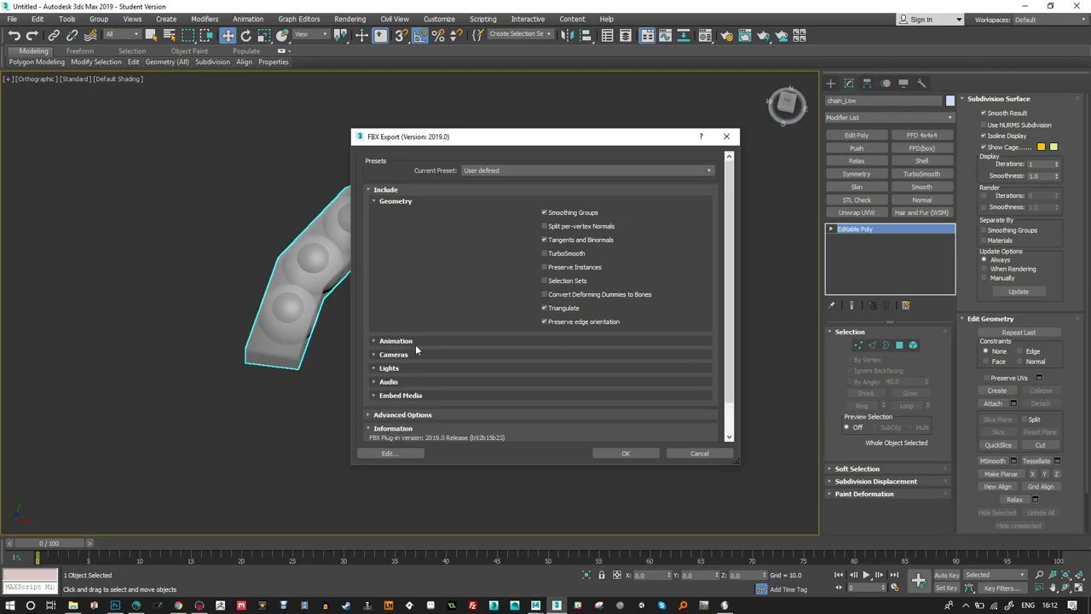
click(404, 397)
scroll(522, 398, down, 1)
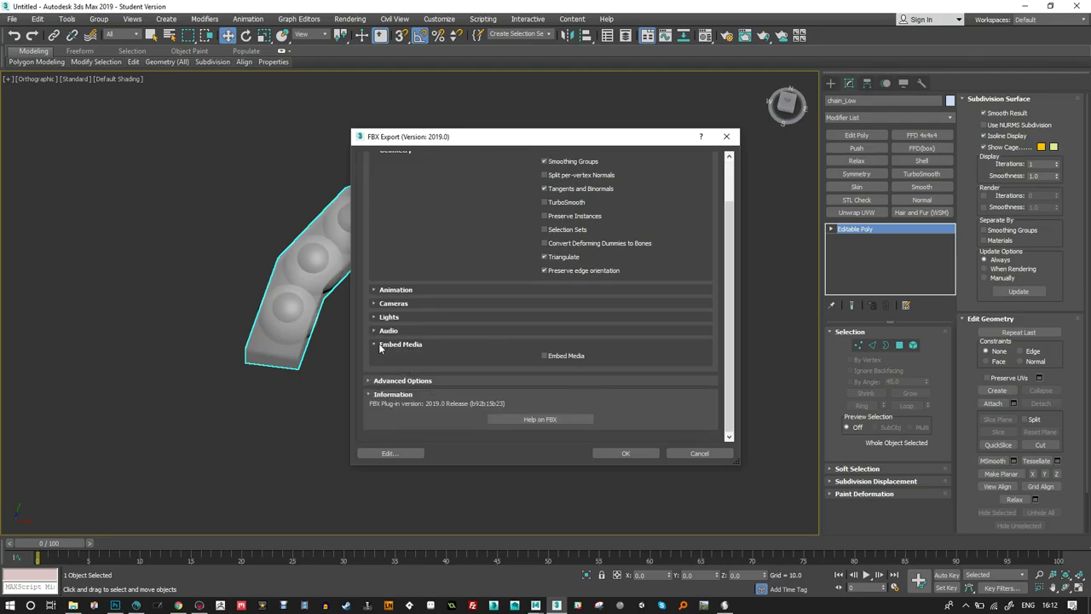
click(384, 345)
scroll(516, 257, up, 1)
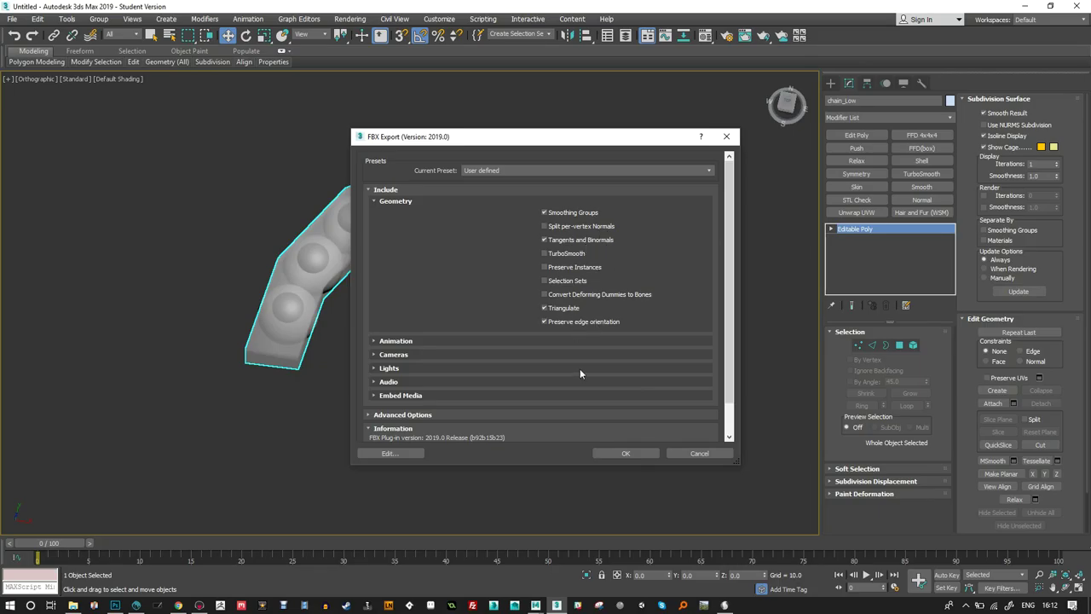
click(627, 453)
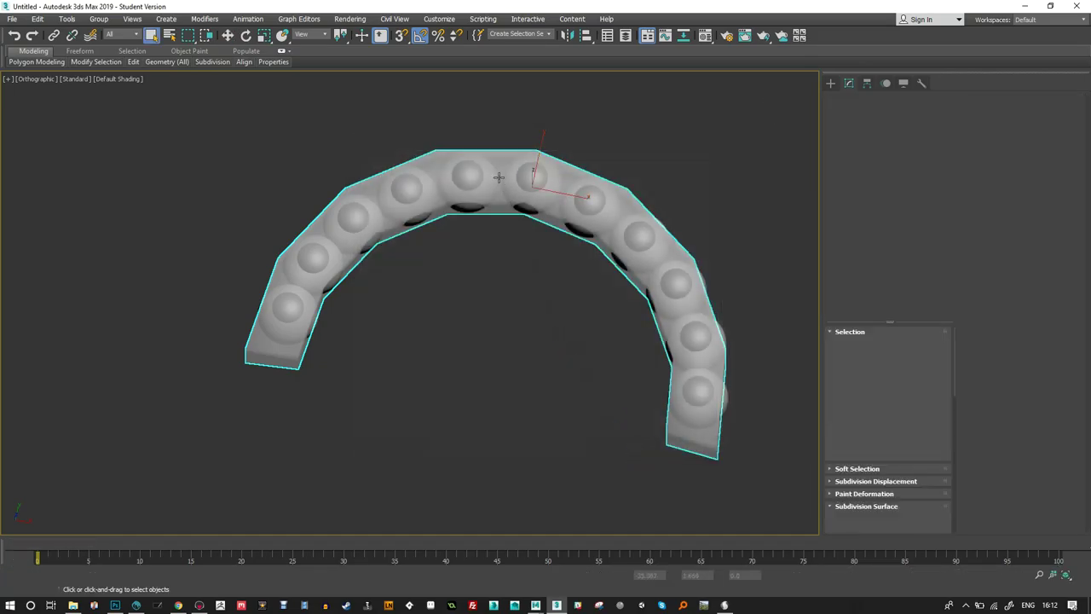
Export the selected sphere chain to the Desktop as chain_High.fbx, then switch to Marmoset Toolbag.
click(358, 209)
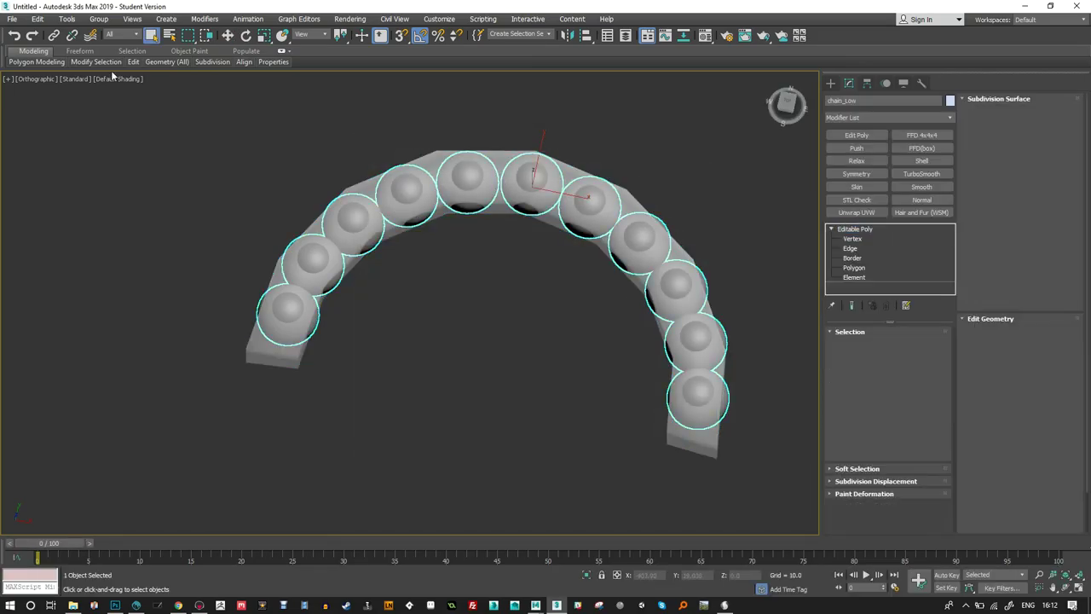
click(12, 18)
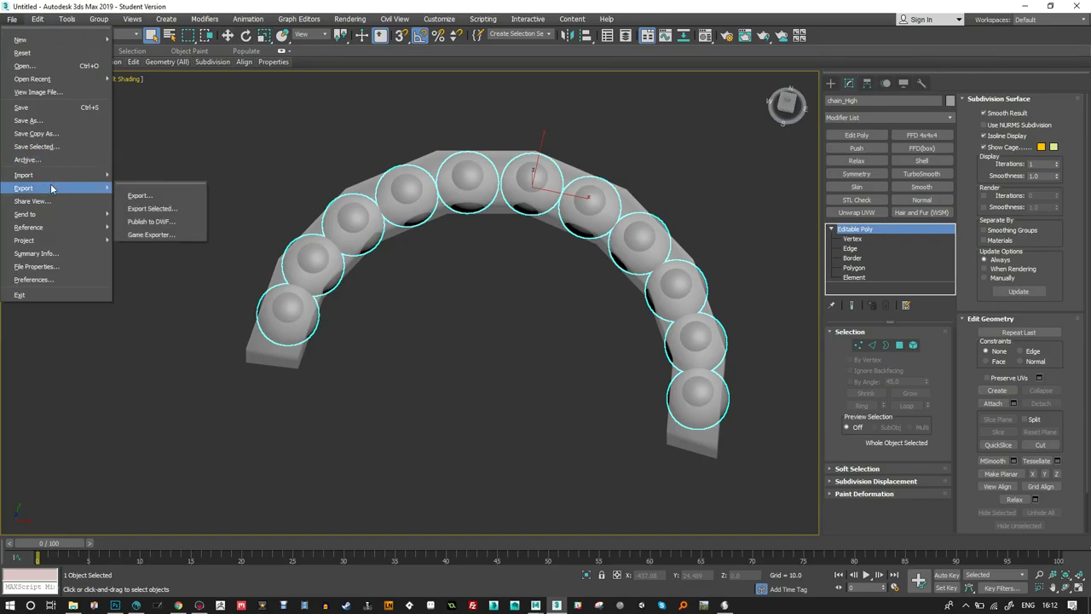
click(140, 207)
click(212, 262)
double_click(146, 440)
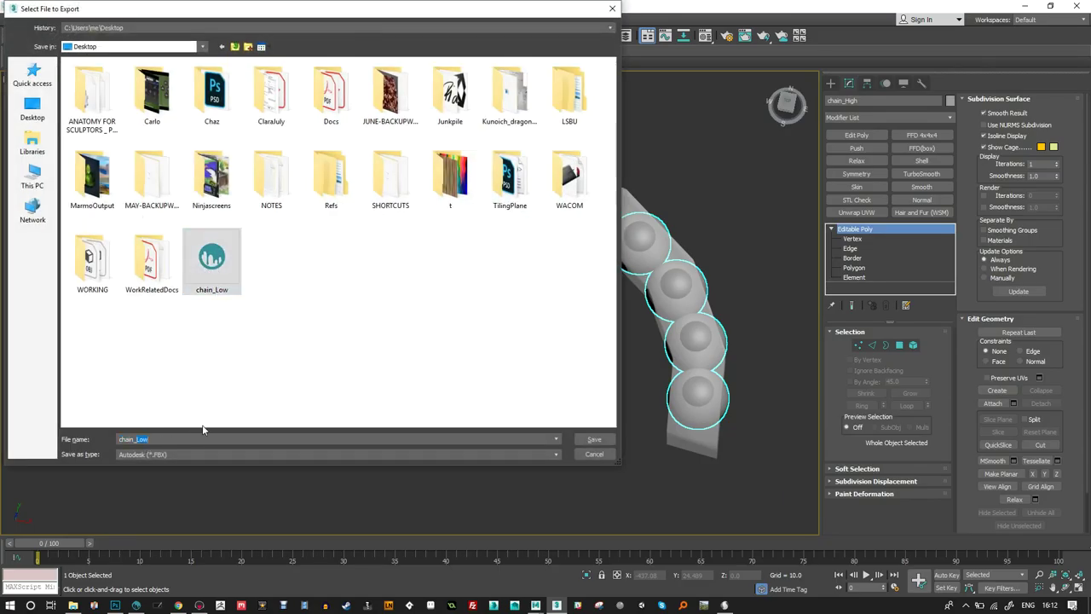
text(chain_High)
key(Return)
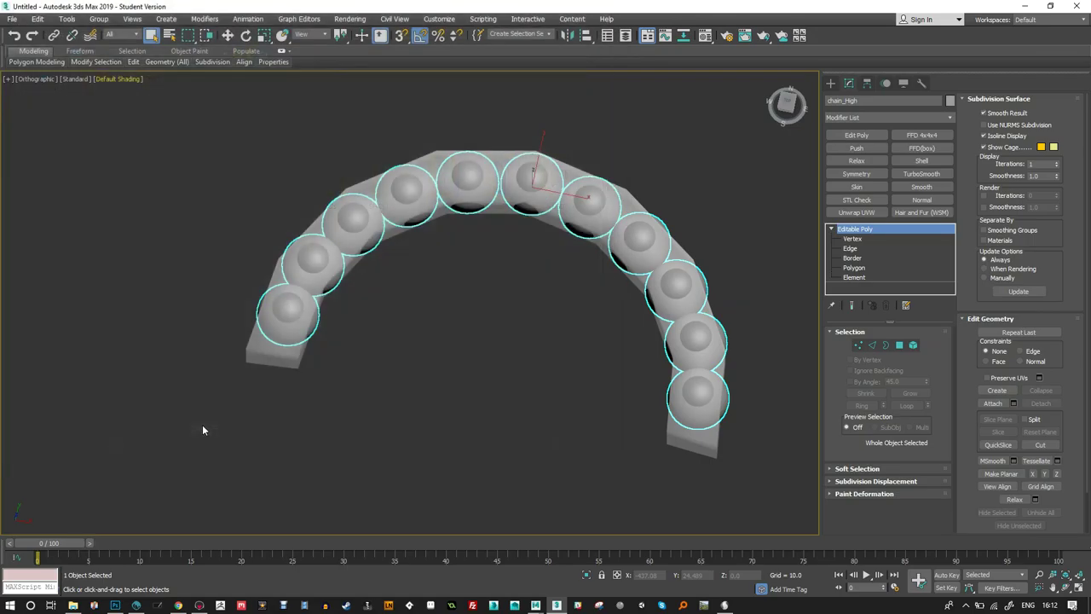
click(626, 453)
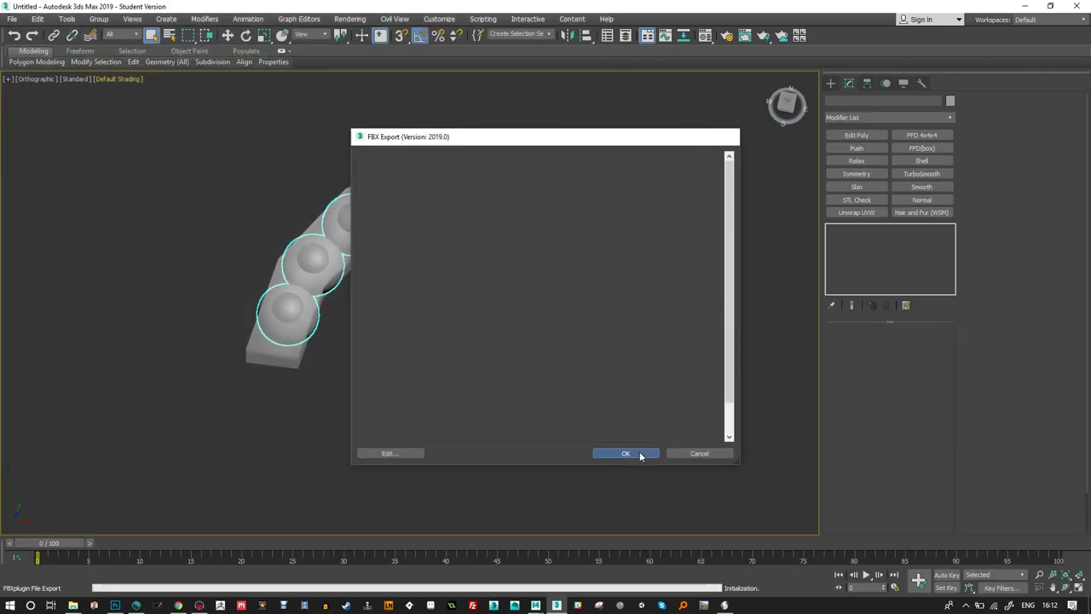
click(200, 605)
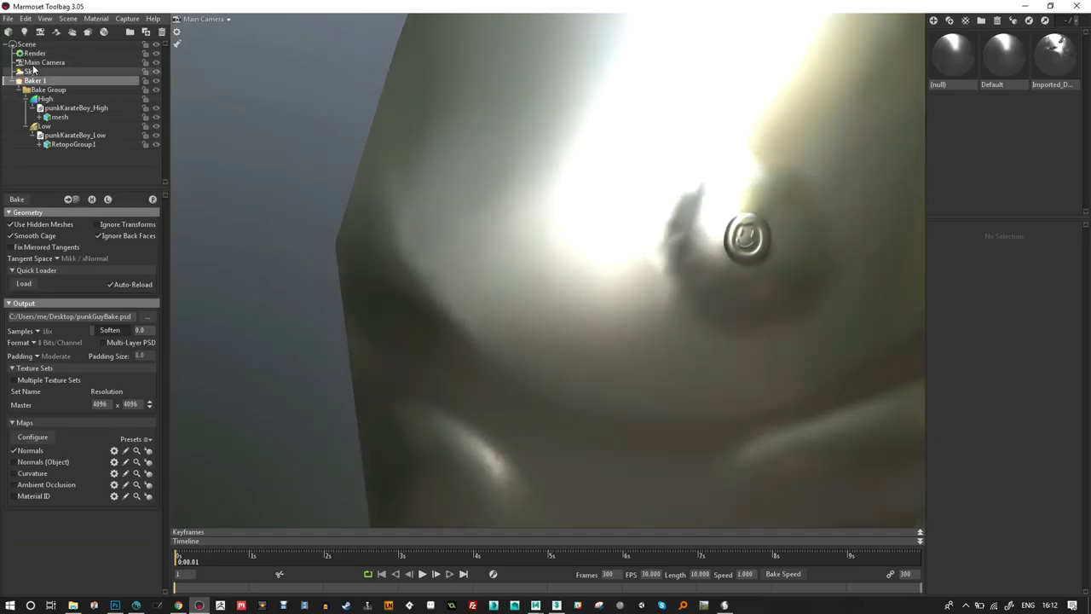
Start a new scene, discarding the old scene's unsaved changes.
click(8, 19)
click(8, 29)
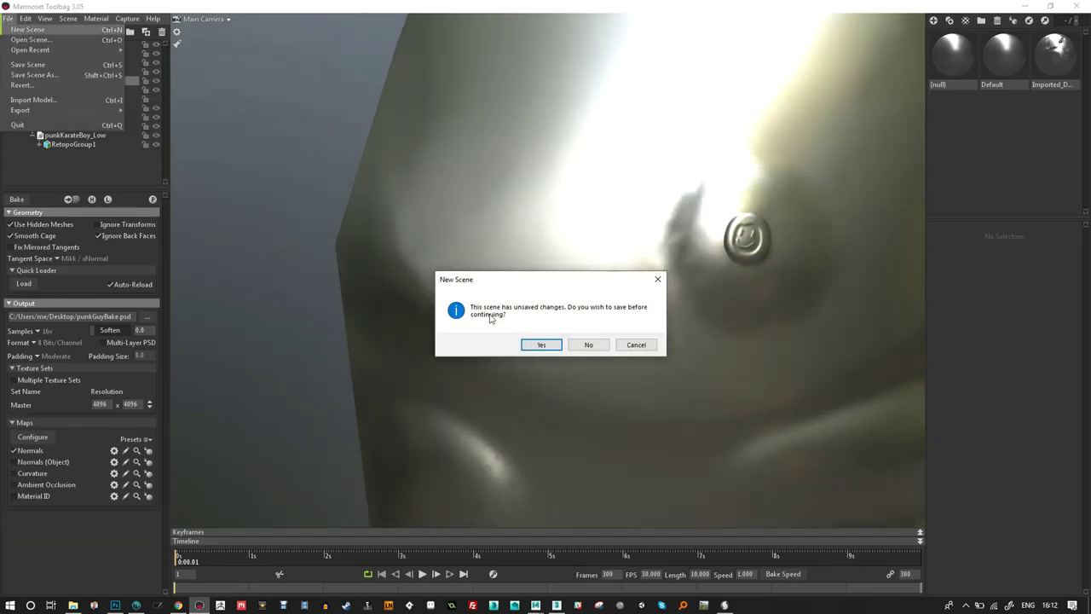
click(594, 346)
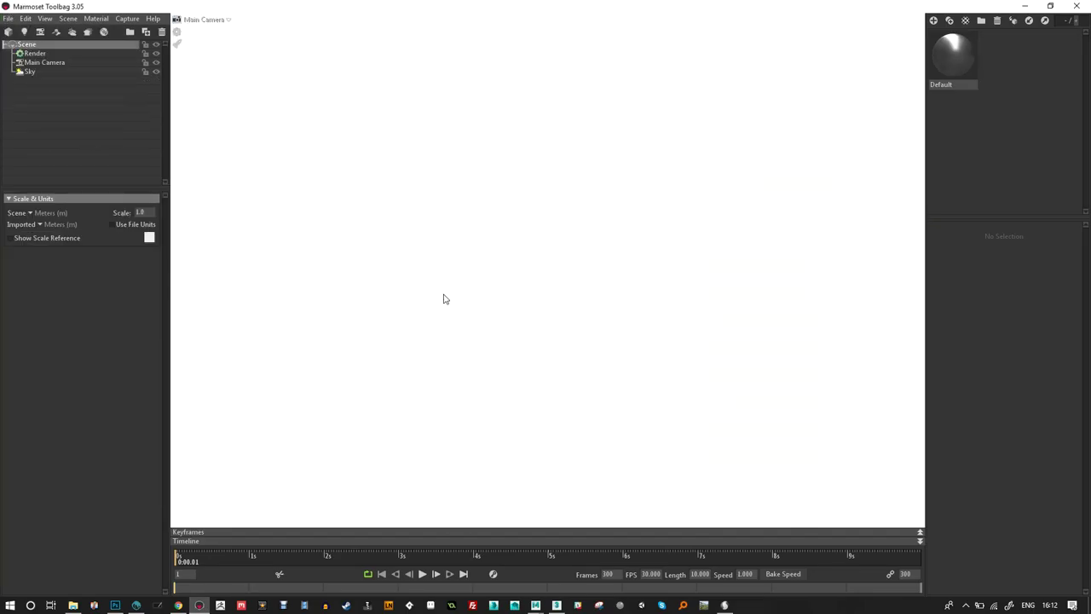
Add Baker 1 with High and Low groups and open its Quick Loader.
click(87, 32)
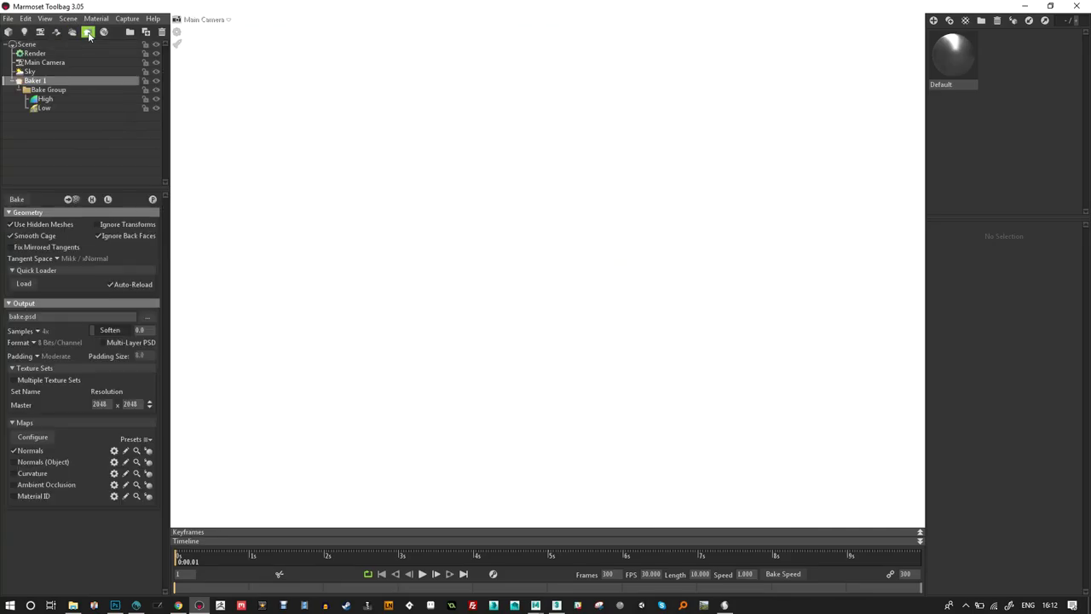
click(34, 80)
click(26, 284)
click(34, 282)
click(29, 283)
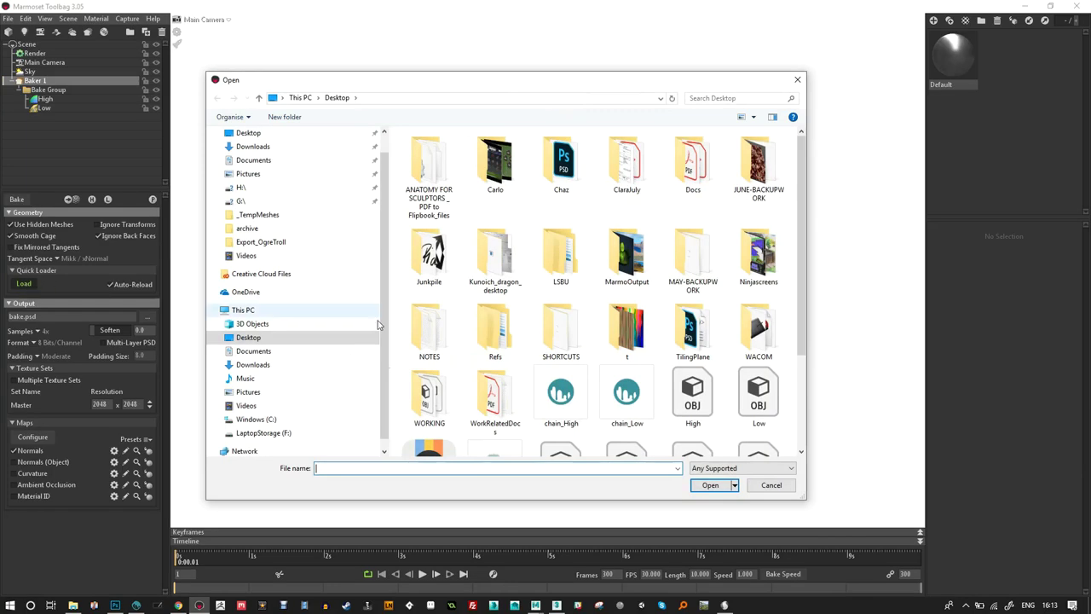
Load chain_High and chain_Low FBX files from the Desktop into Baker 1.
scroll(500, 332, down, 3)
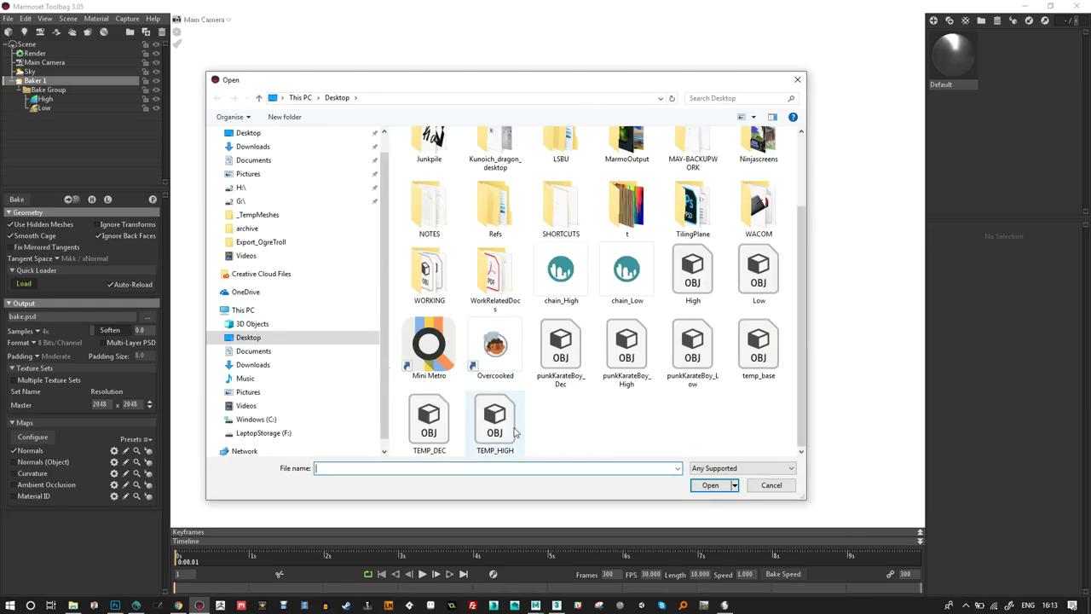
click(561, 273)
ctrl+click(626, 273)
click(711, 488)
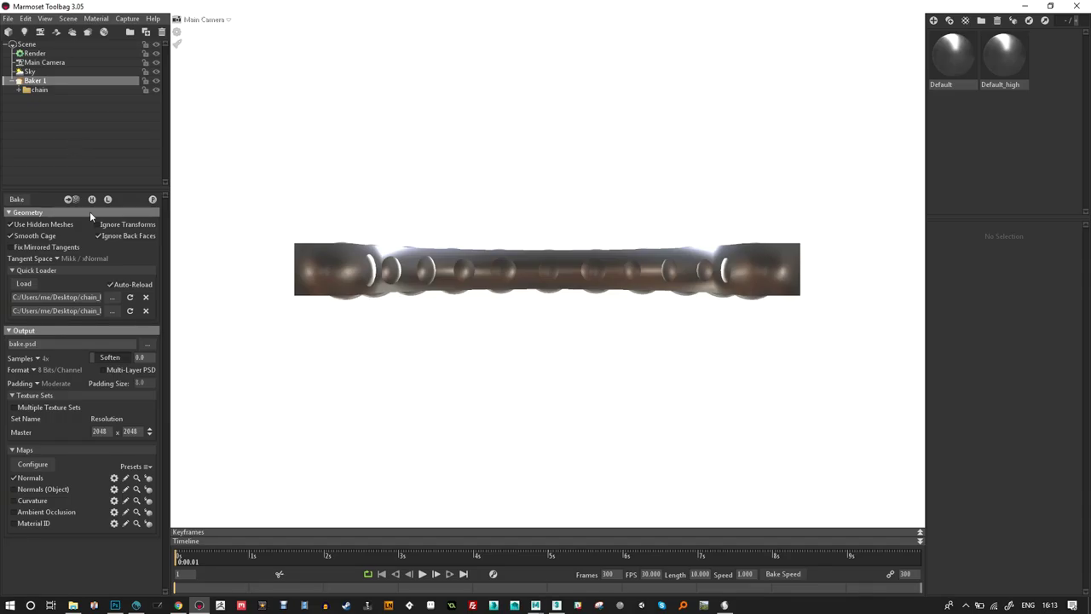
Return to 3ds Max, isolate chain_Low and orbit to view its underside.
click(554, 605)
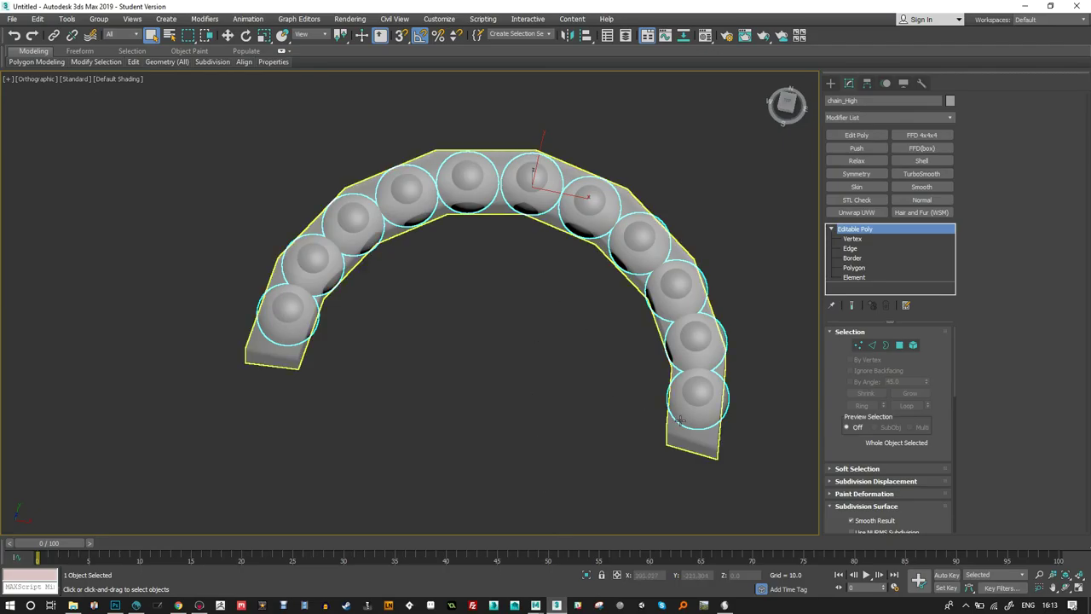
key(alt+q)
key(ctrl+x)
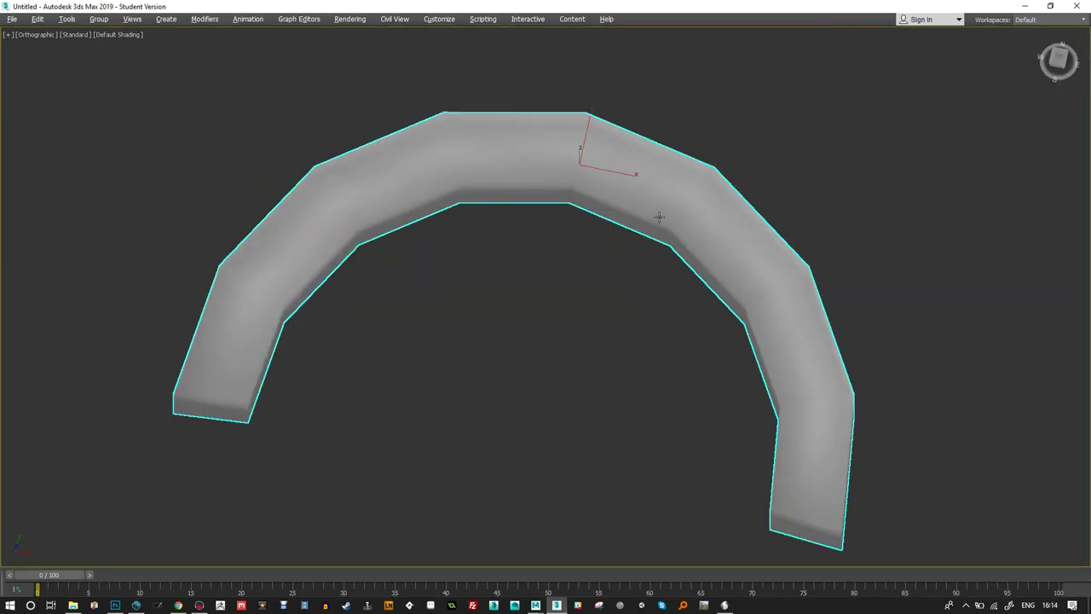
key(ctrl+x)
alt+middle_drag(656, 266, 609, 184)
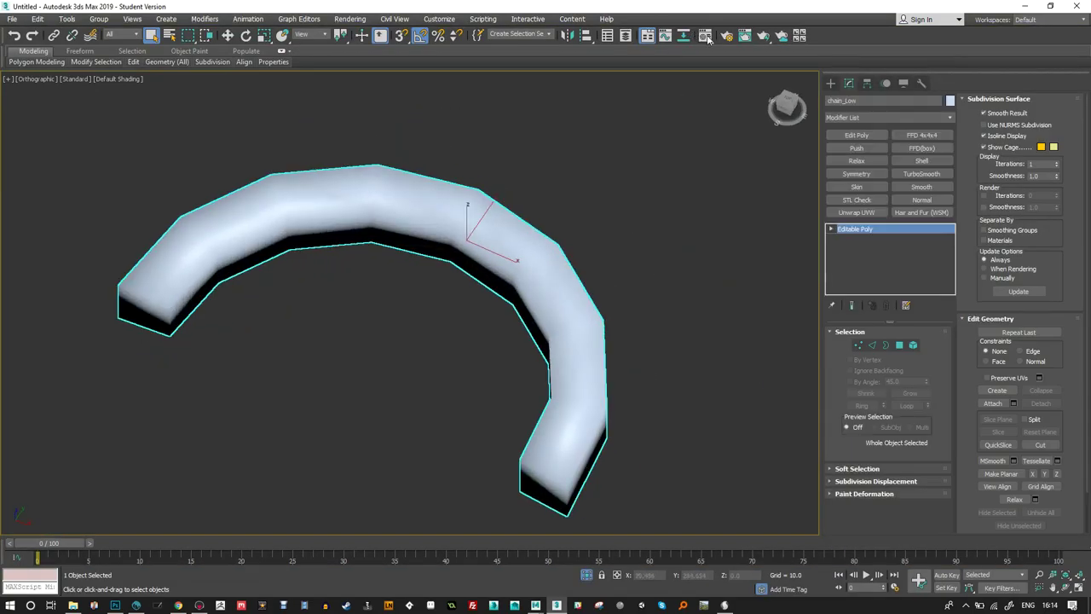
Create a material with a Checker diffuse map tiled 80 by 80.
click(706, 36)
click(214, 126)
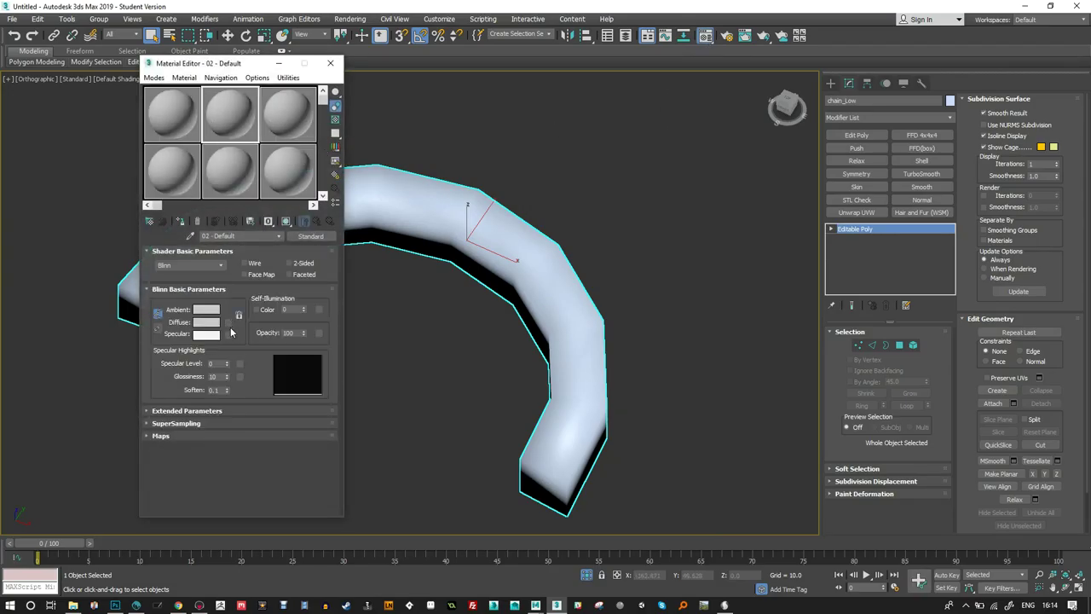
click(229, 322)
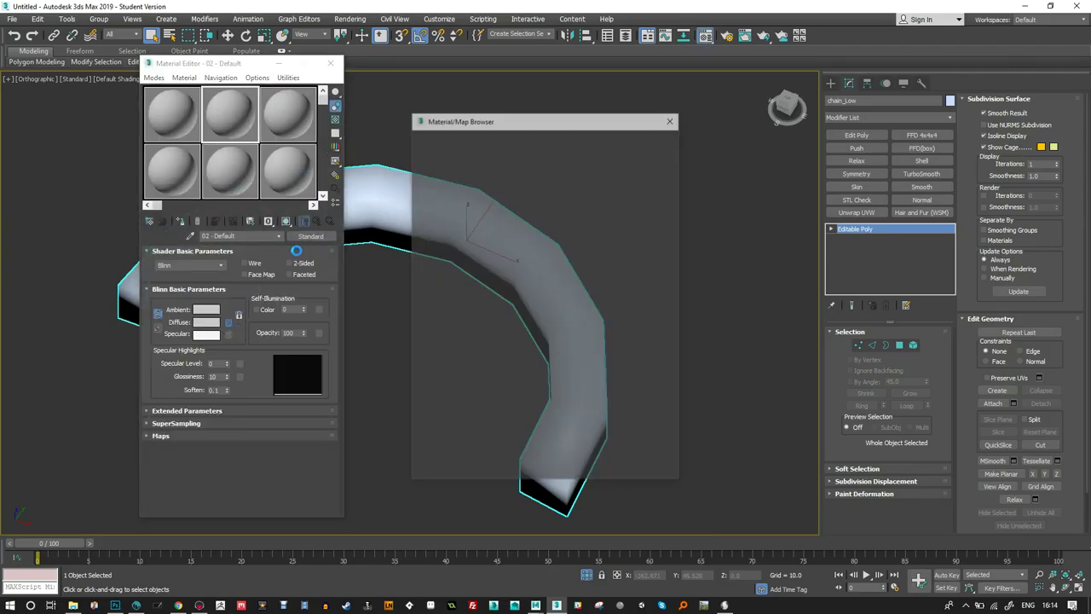
double_click(452, 231)
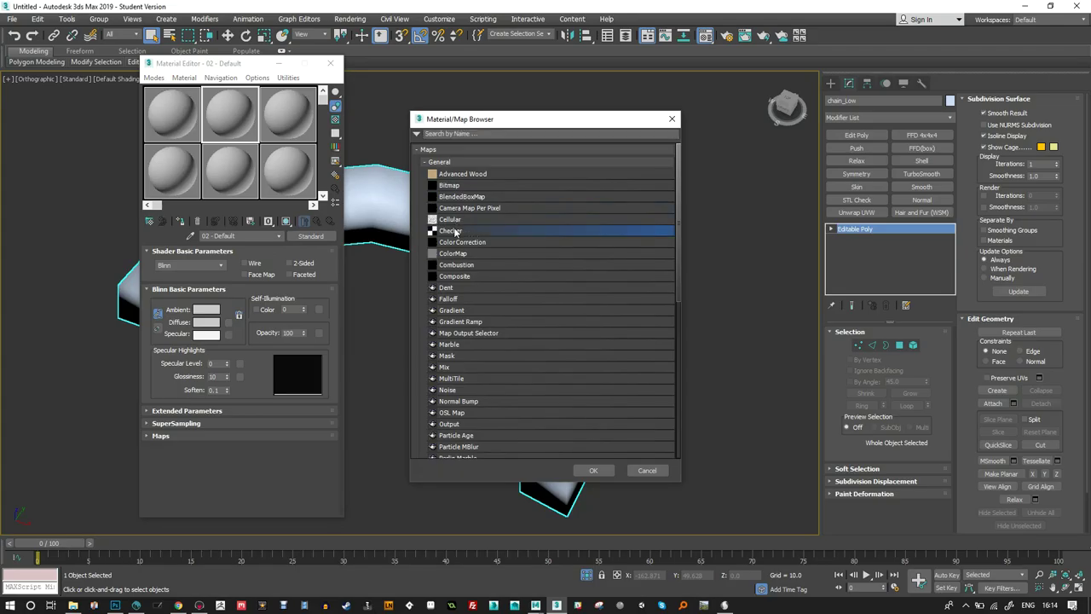
double_click(230, 306)
text(80)
double_click(232, 318)
text(80)
key(Return)
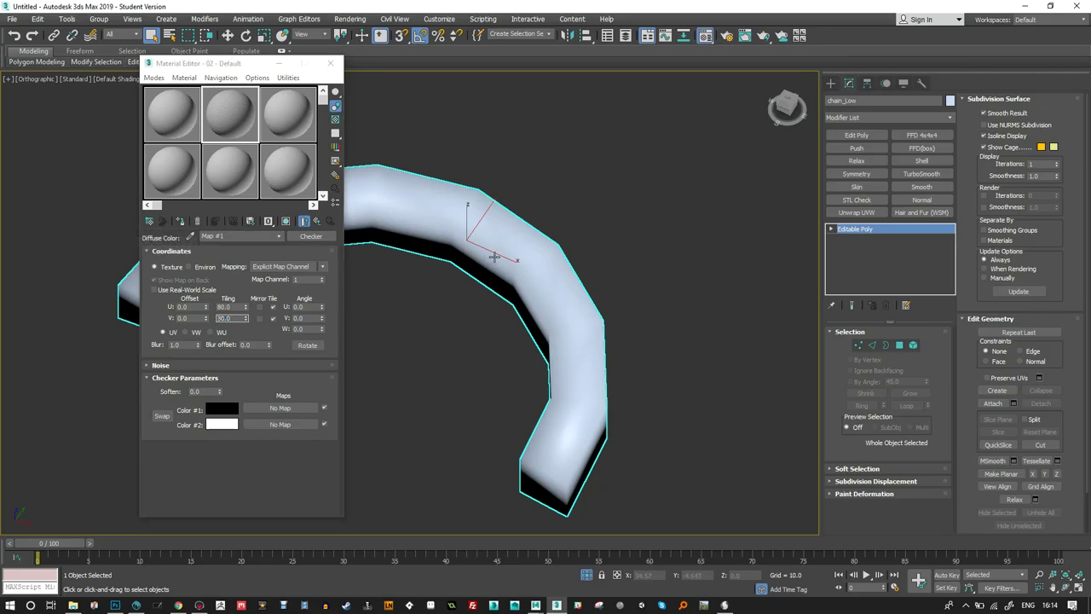
Assign the checker material to chain_Low, show it in the viewport, and close the Material Editor.
click(180, 221)
click(286, 221)
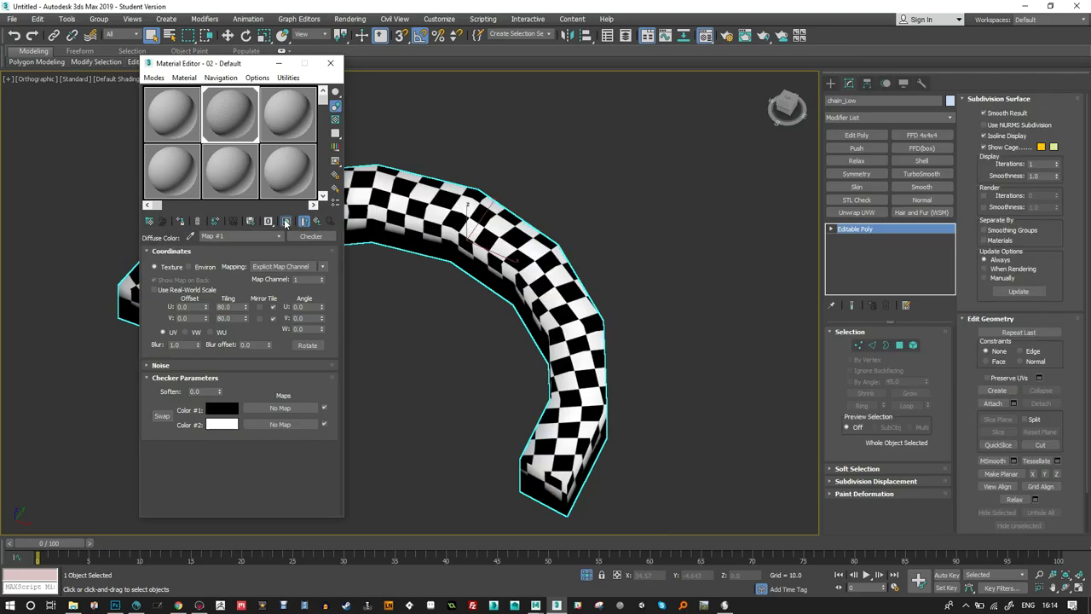
middle_drag(454, 229, 579, 239)
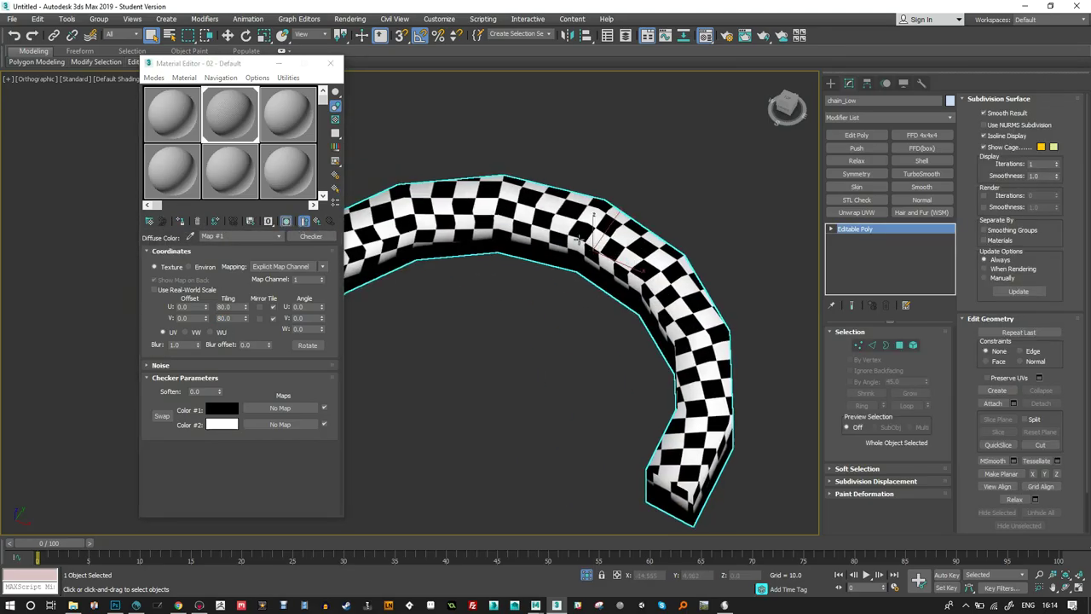
click(330, 63)
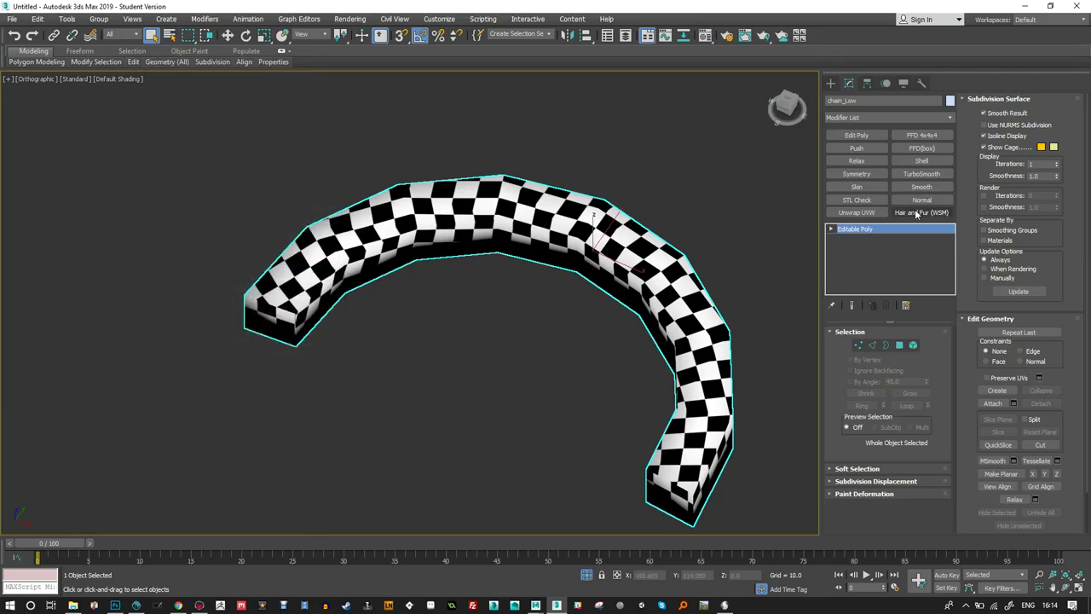
click(856, 212)
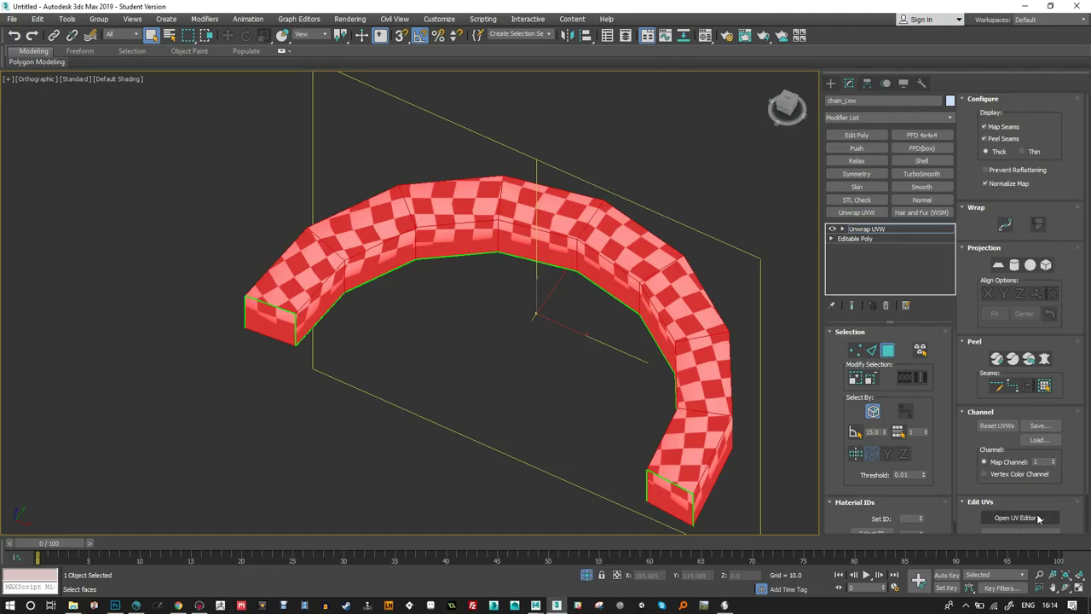
click(1019, 517)
drag(96, 155, 262, 183)
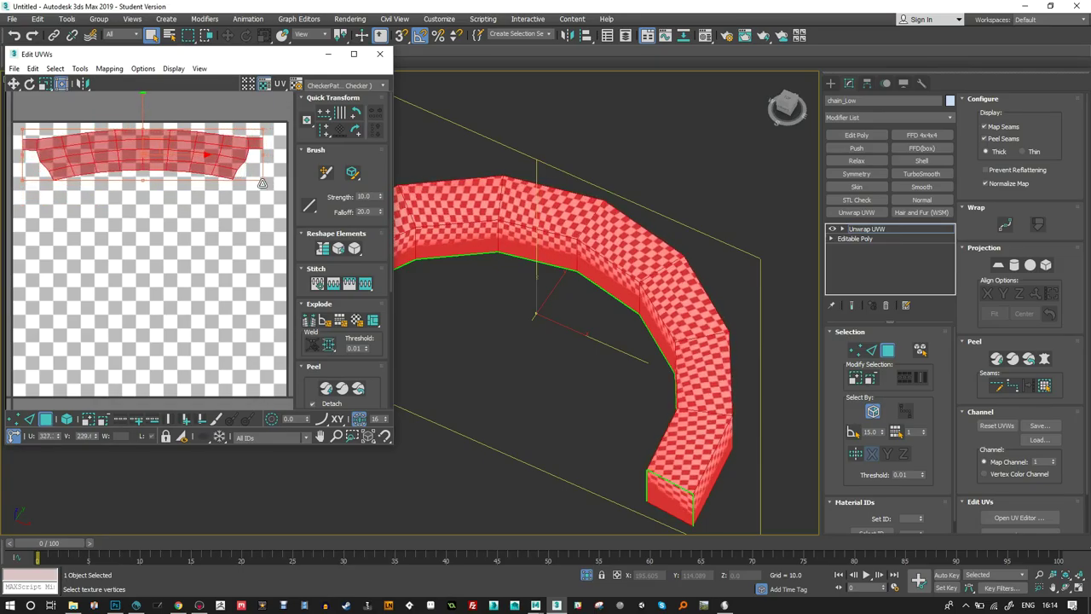
drag(262, 183, 76, 157)
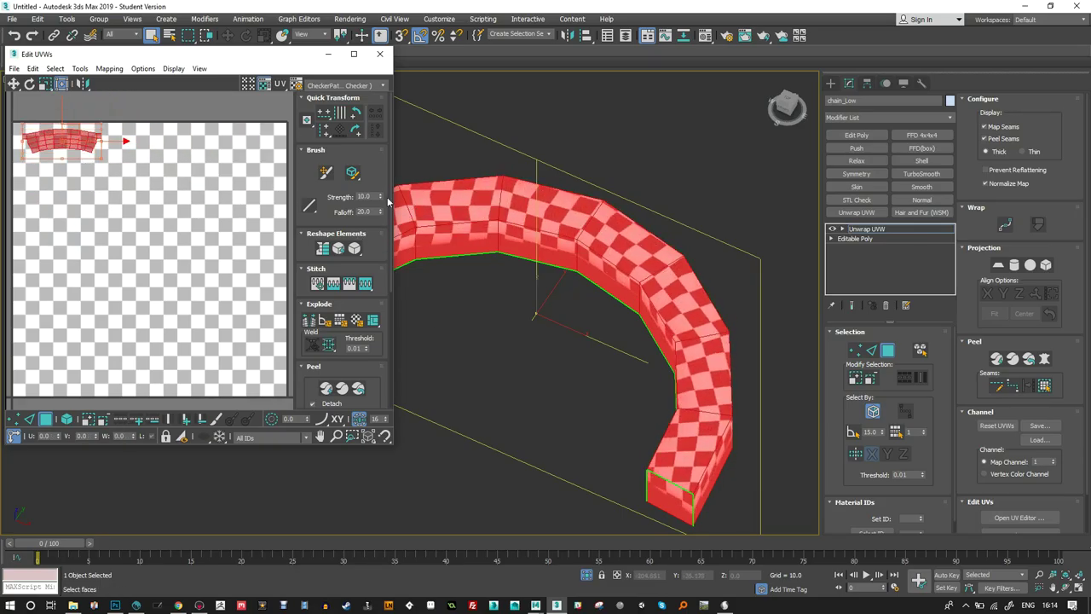
click(379, 54)
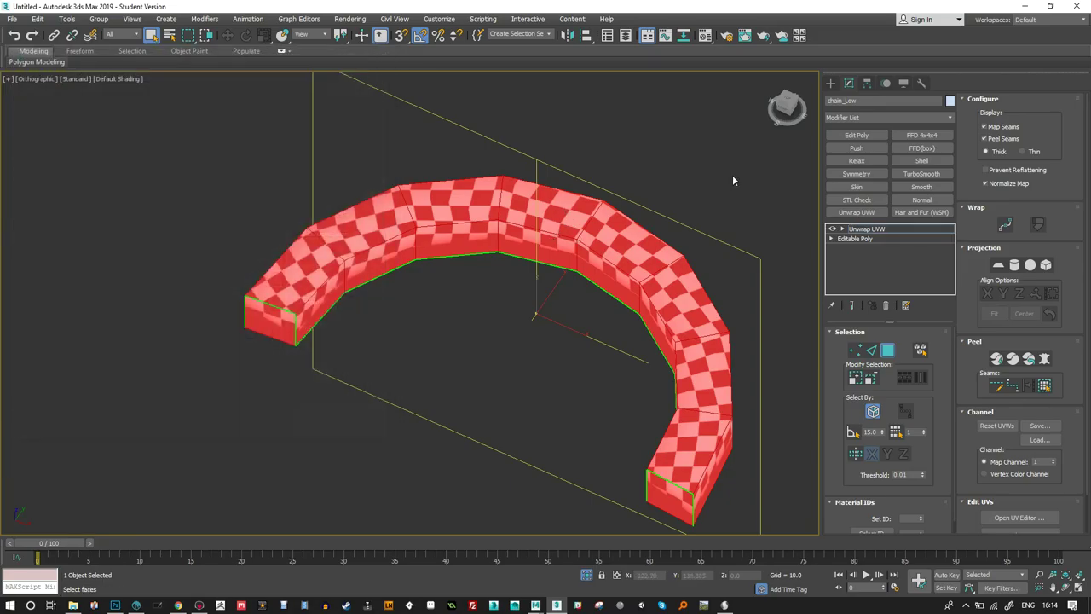
click(887, 305)
click(868, 229)
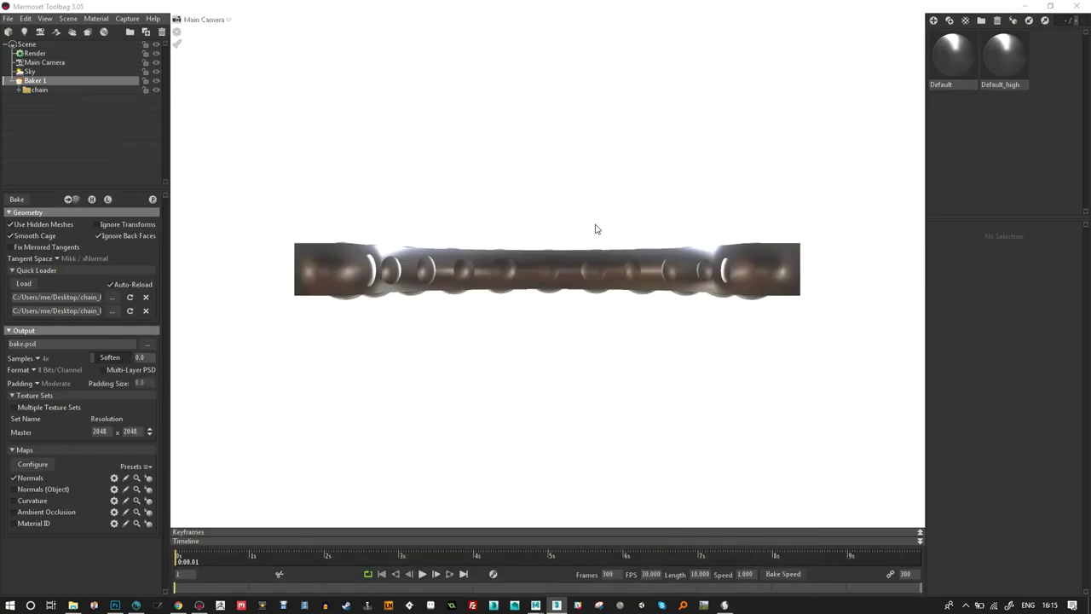
Expand Baker 1's chain group to show High and Low, then reselect Baker 1 for bake settings.
click(589, 228)
drag(526, 310, 523, 338)
scroll(524, 343, up, 3)
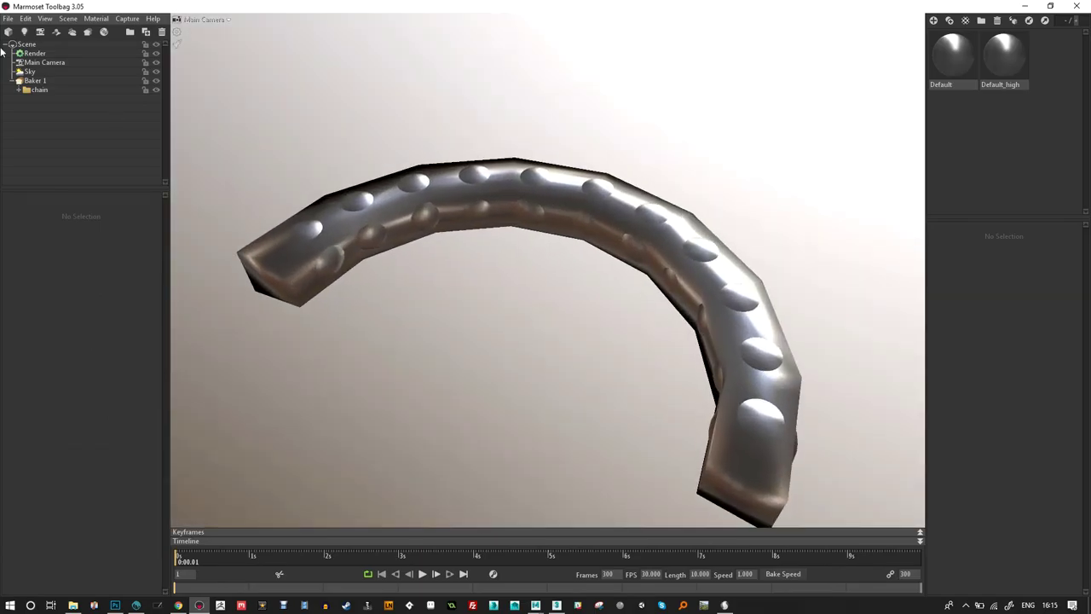
click(36, 80)
click(19, 90)
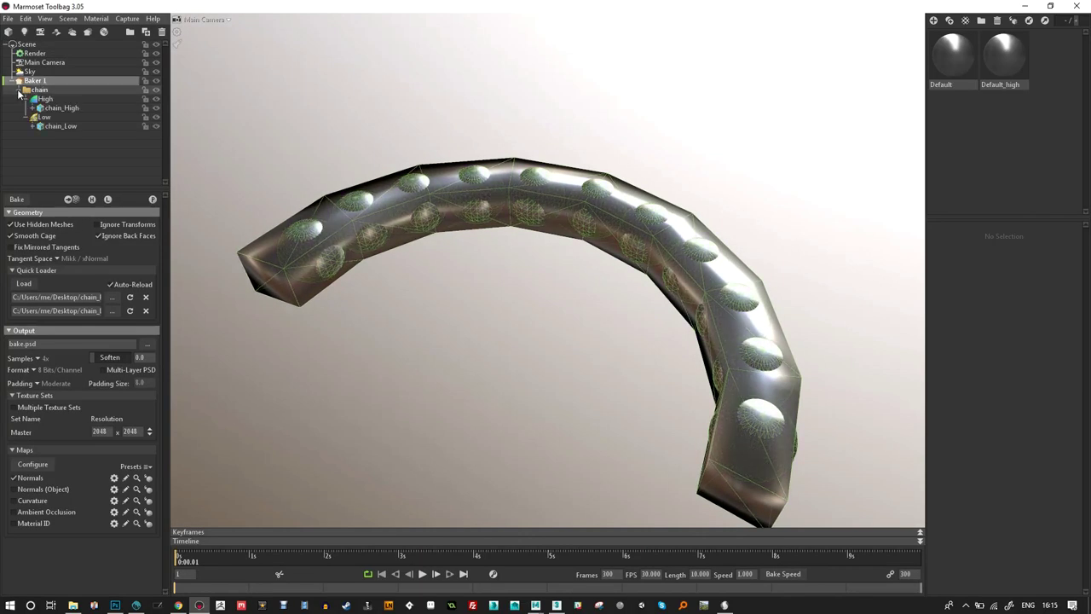
click(43, 117)
right_drag(439, 250, 332, 216)
click(34, 90)
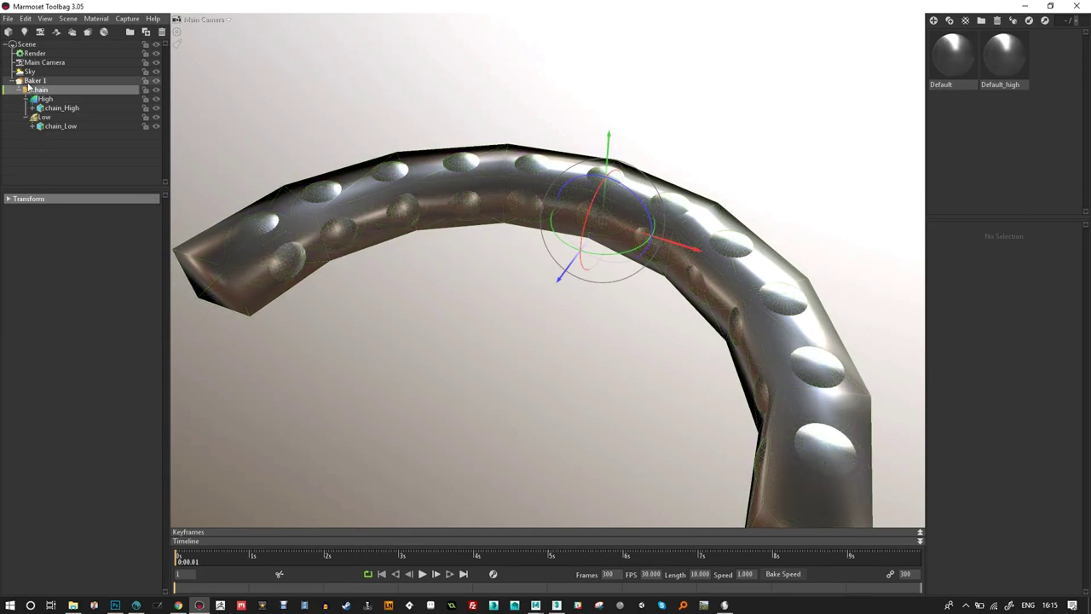
click(33, 80)
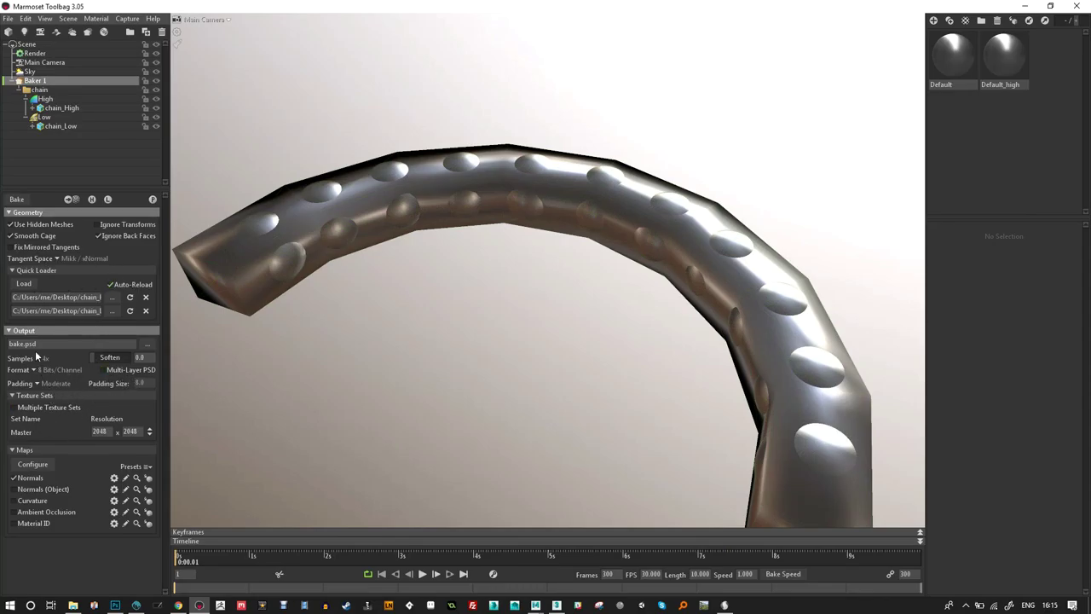
Set the bake output to chainBake.psd on the Desktop and bake the normal map.
click(148, 344)
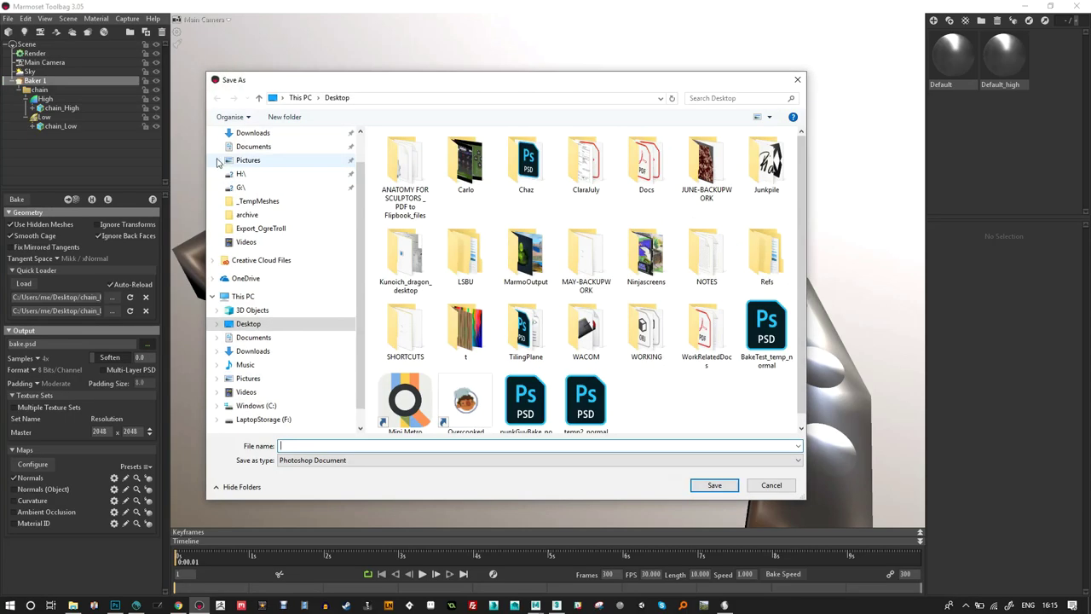
text(ch)
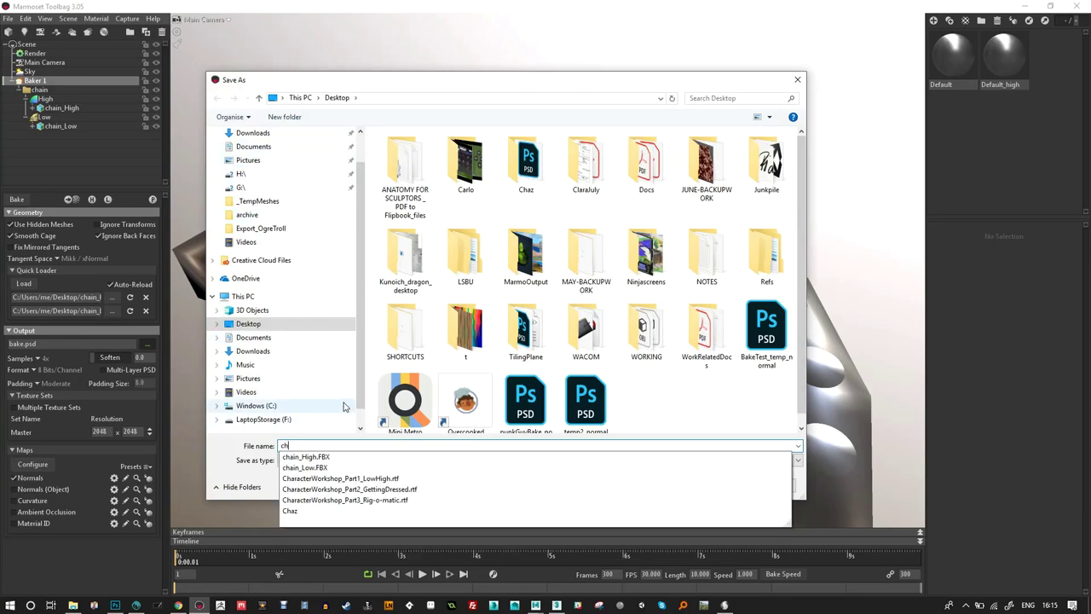
text(ainBake)
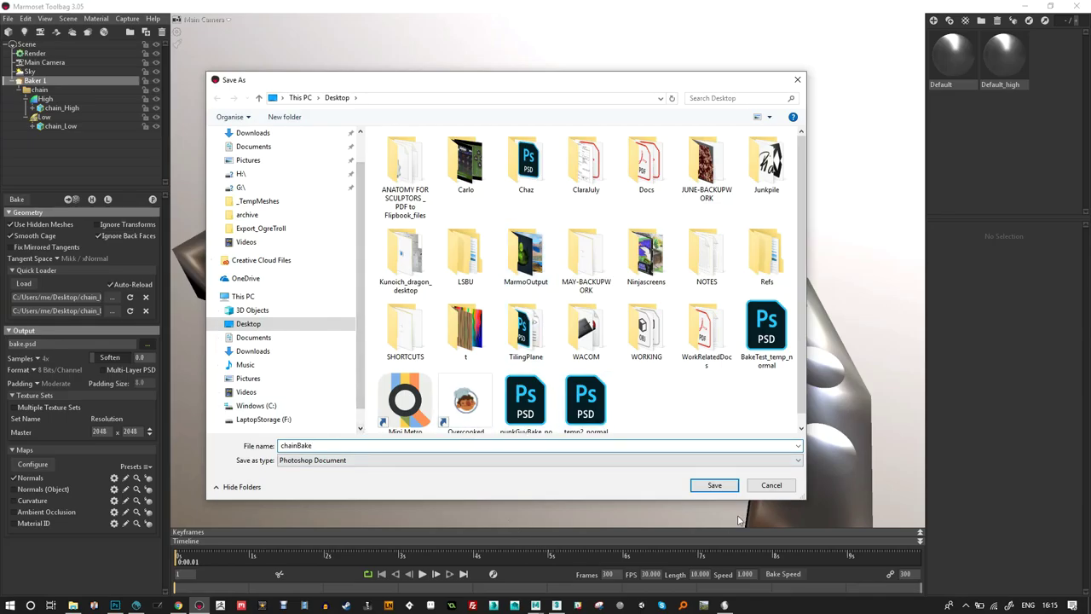
click(715, 485)
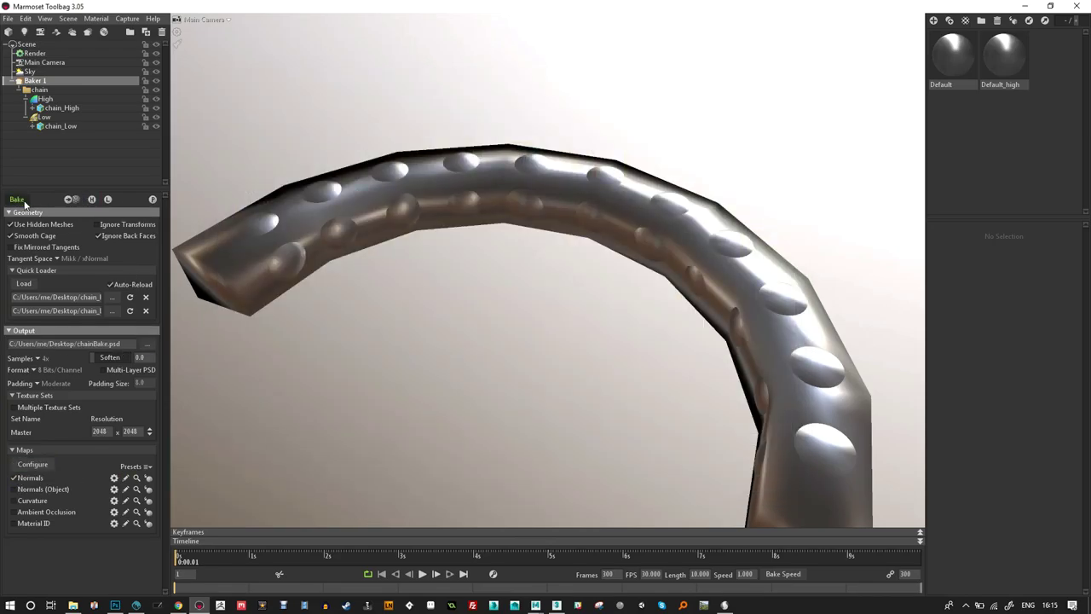
click(152, 199)
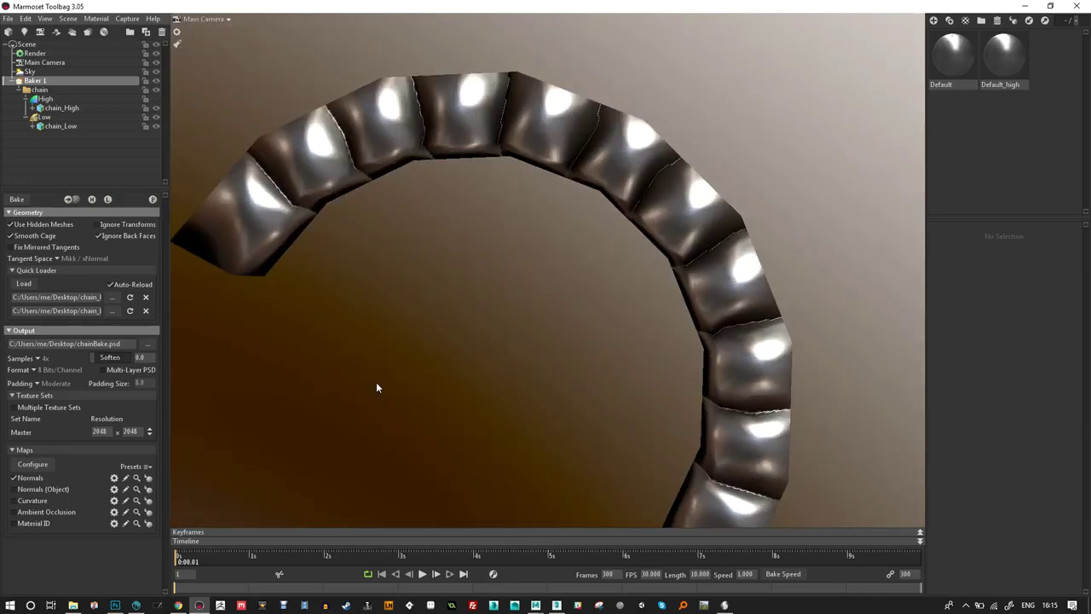
Inspect the baked normals on chain_Low under rotated lighting, then return to 3ds Max.
scroll(376, 382, down, 5)
drag(451, 358, 298, 208)
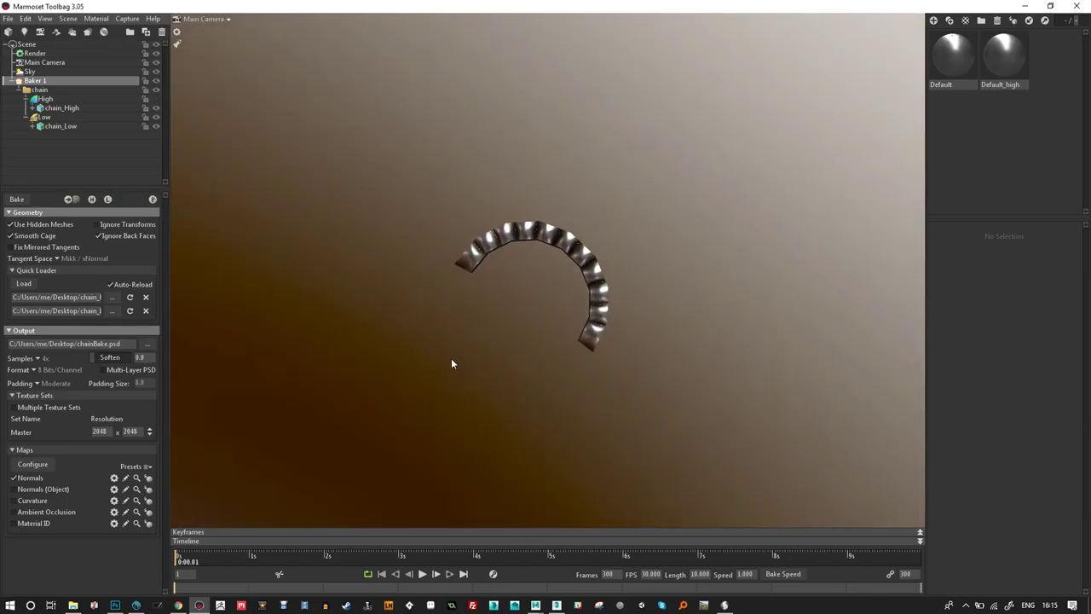
scroll(480, 331, up, 5)
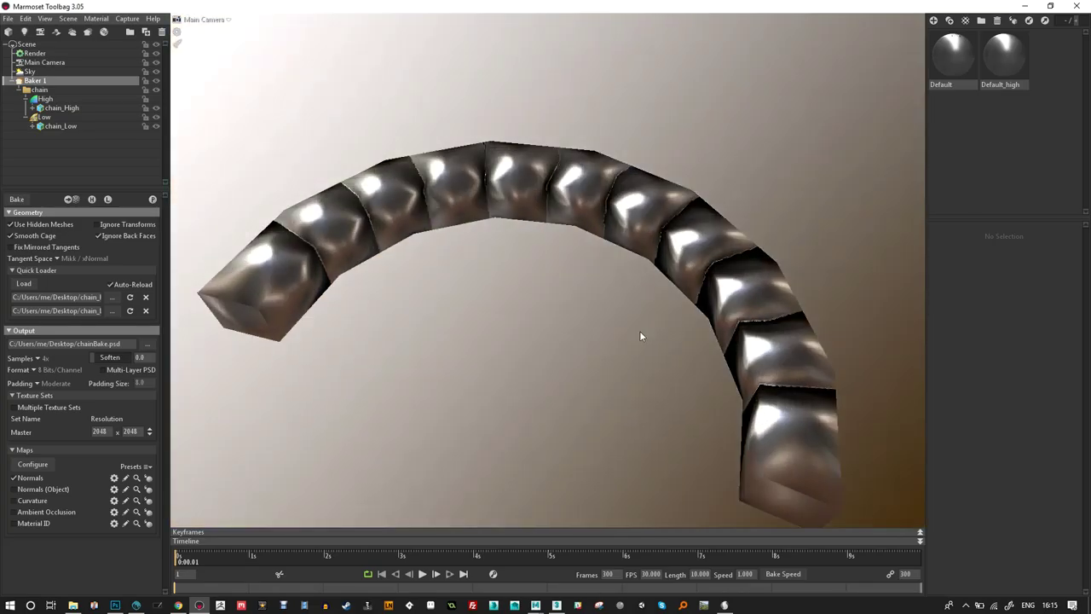
click(298, 208)
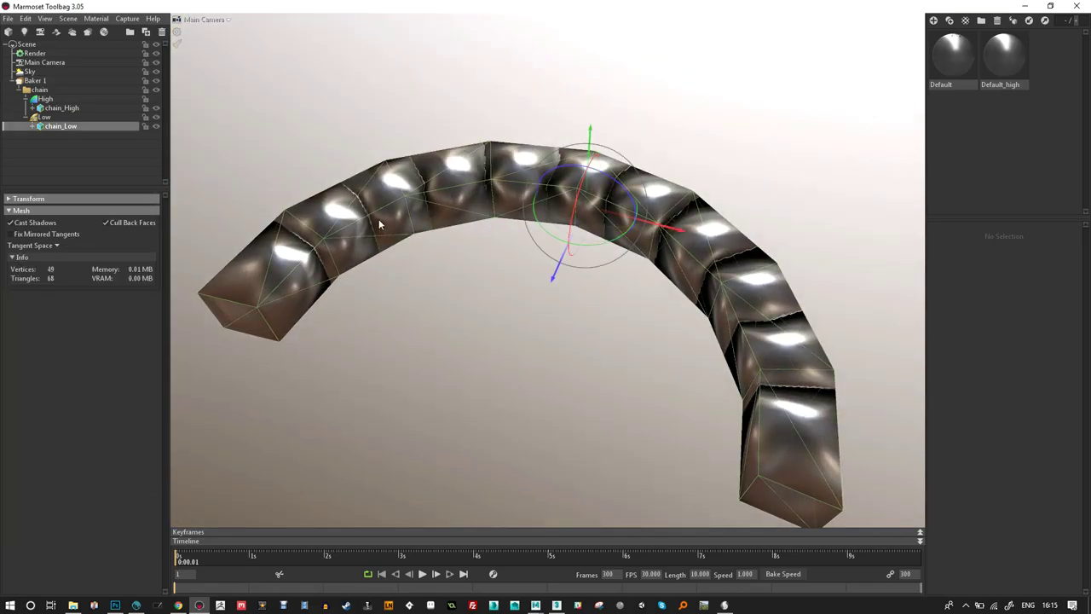
shift+drag(453, 316, 428, 330)
scroll(429, 330, down, 5)
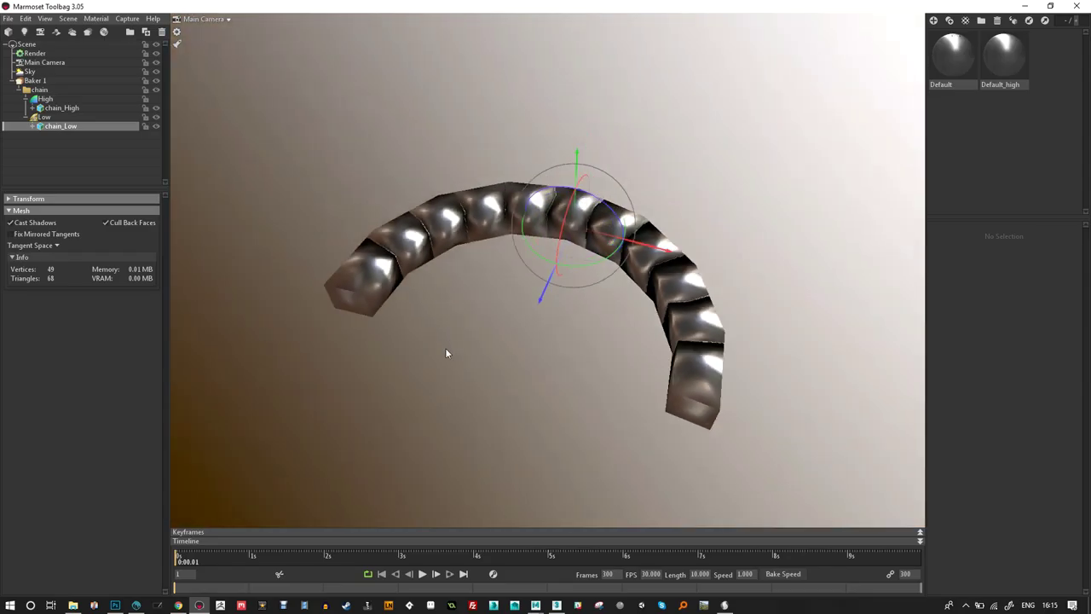
scroll(468, 353, down, 3)
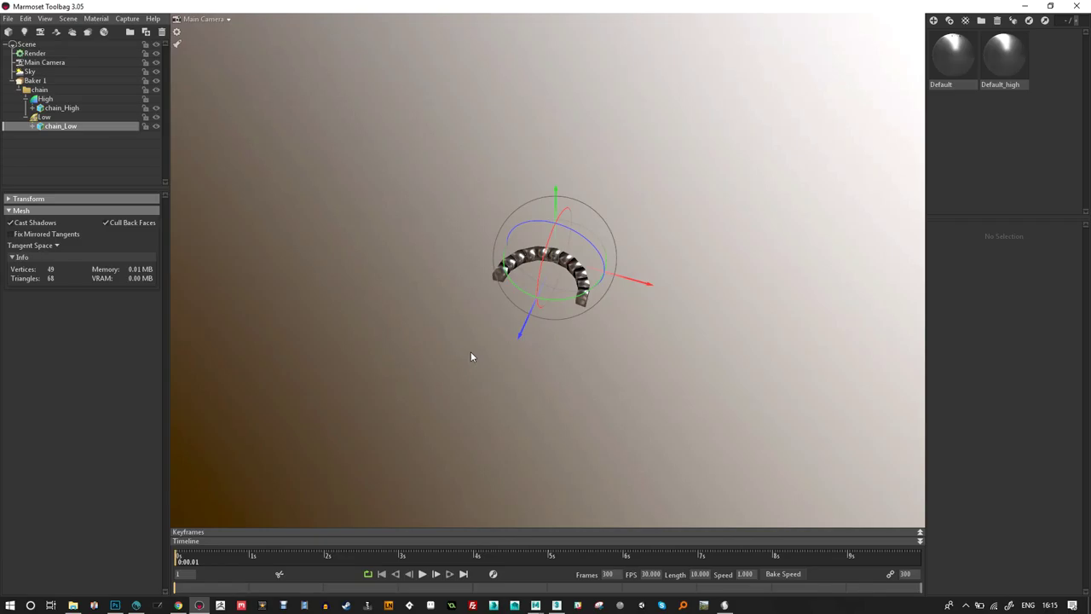
click(536, 605)
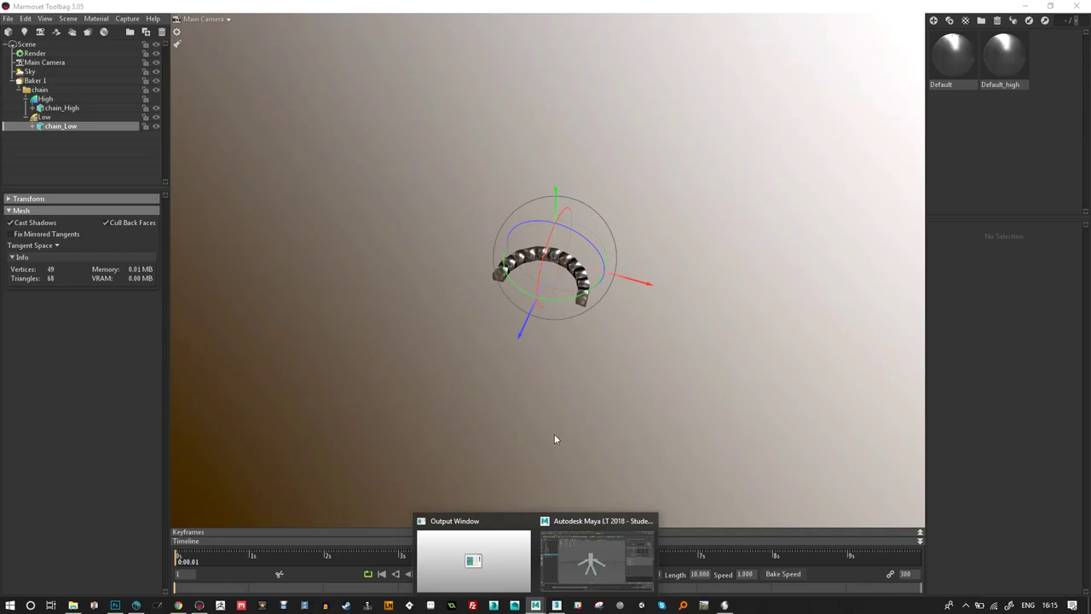
click(556, 604)
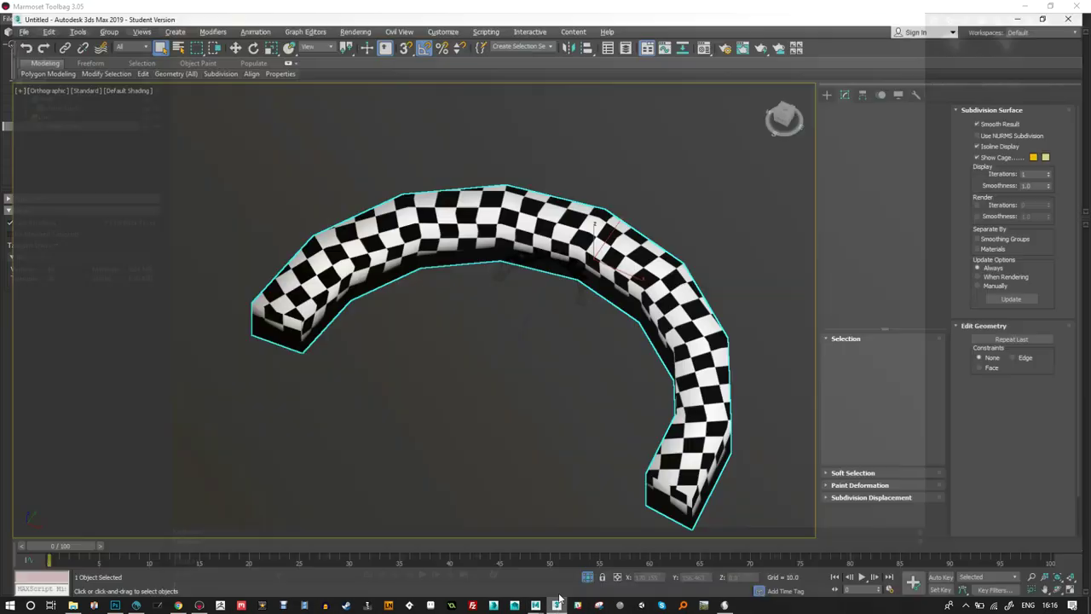
Turn on edged faces and inspect the chain and spheres from several angles.
scroll(588, 241, up, 5)
scroll(511, 265, down, 5)
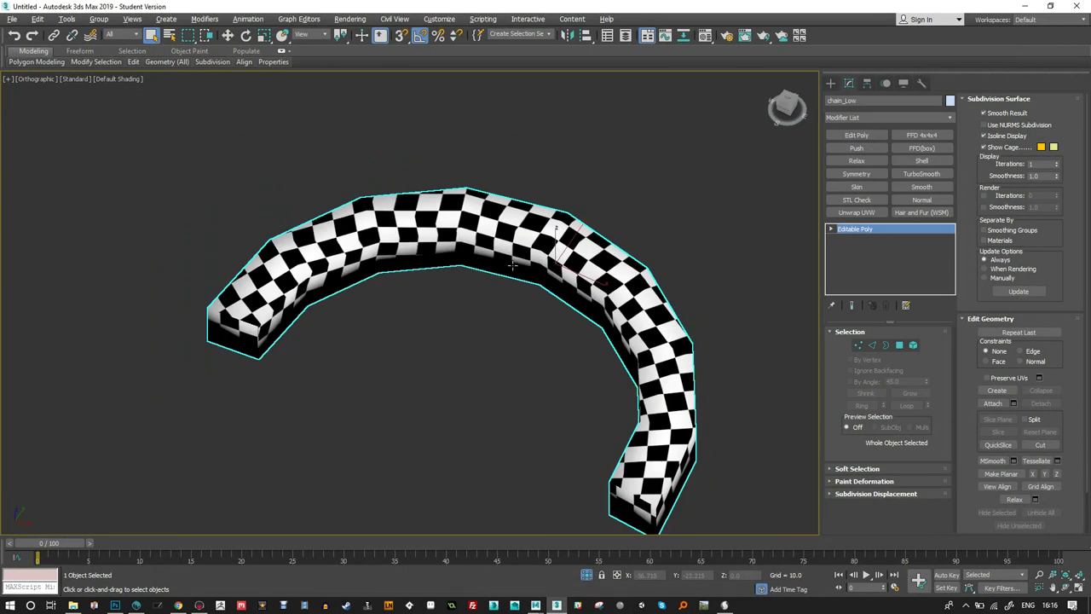
alt+middle_drag(511, 265, 487, 251)
scroll(427, 231, up, 3)
key(F4)
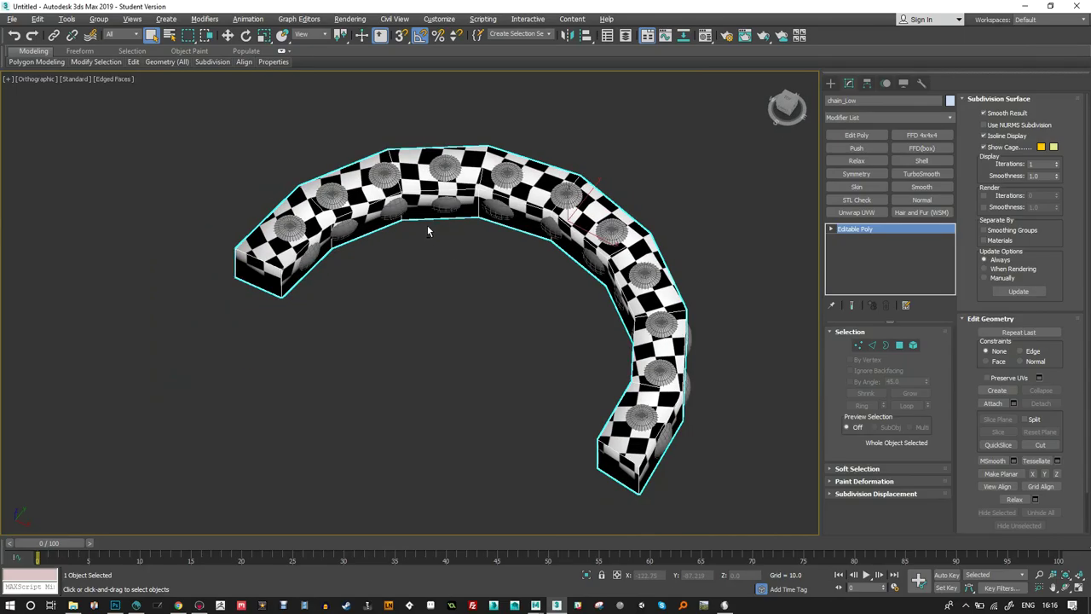
alt+middle_drag(427, 225, 420, 277)
scroll(408, 253, up, 3)
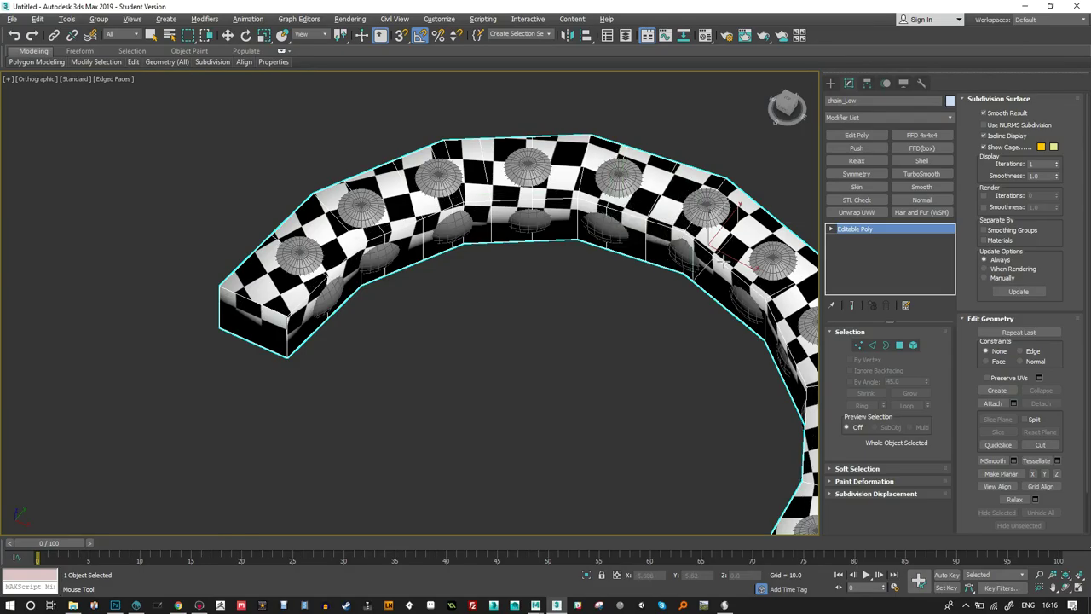
middle_drag(742, 289, 636, 294)
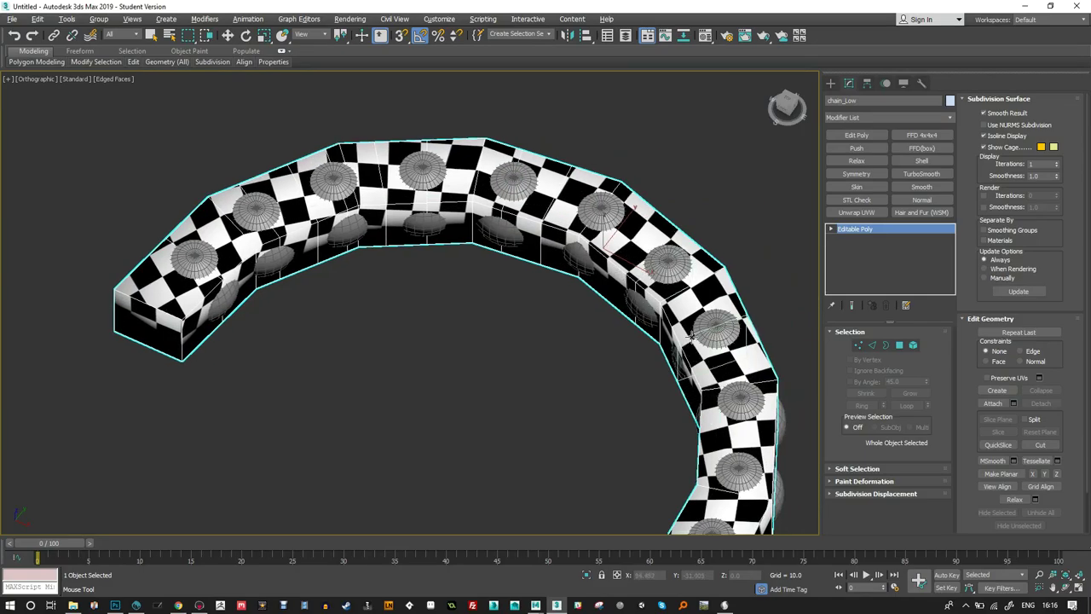
alt+middle_drag(706, 433, 731, 372)
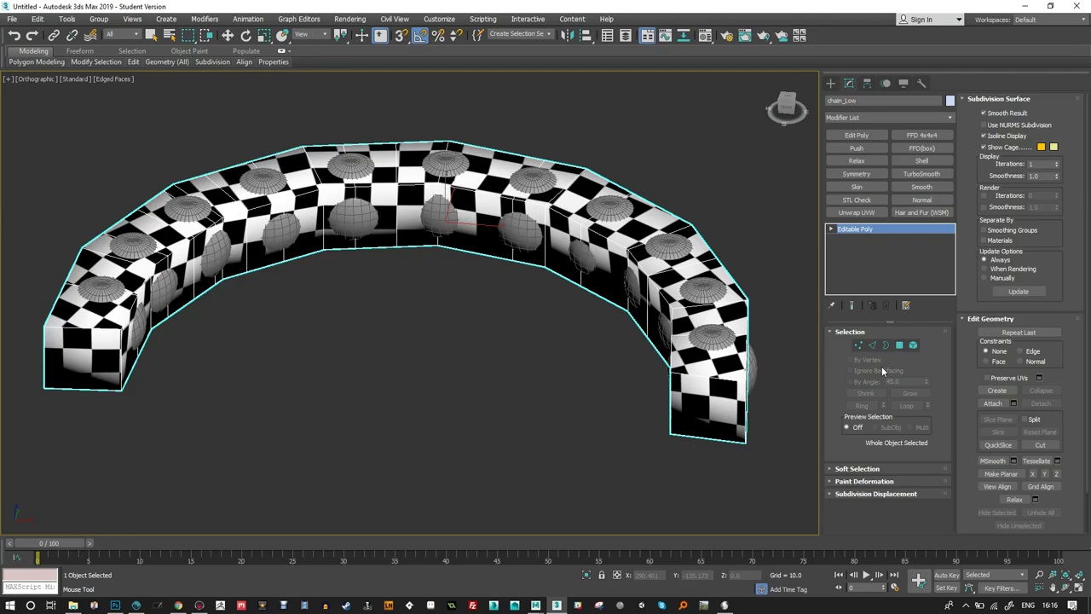
scroll(193, 309, up, 5)
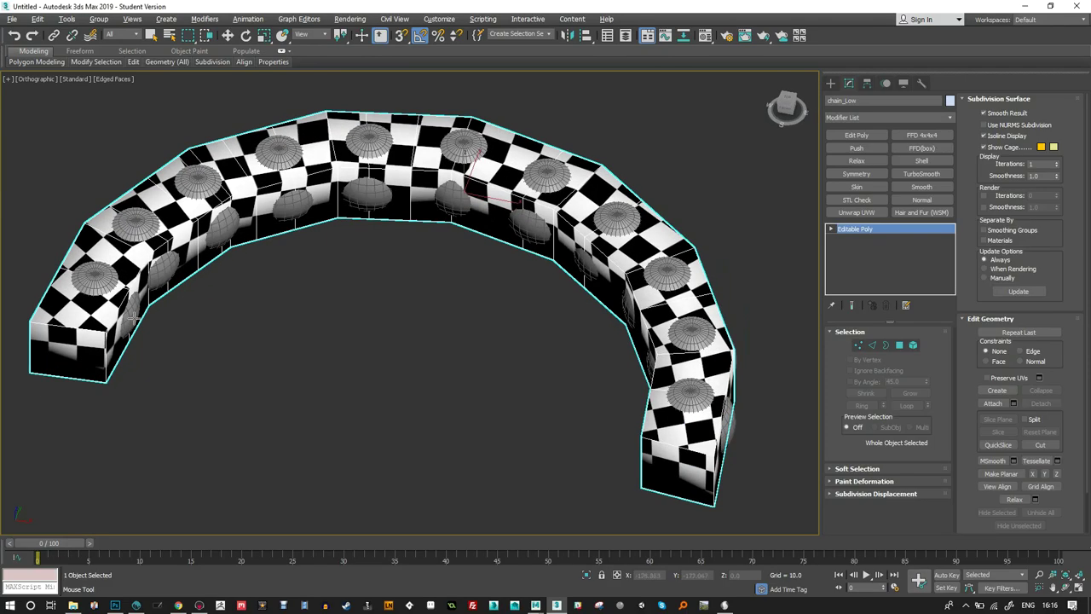
middle_drag(278, 152, 276, 160)
In edge mode, scale the selected edges slightly and pick an edge on the chain.
key(2)
scroll(278, 162, down, 2)
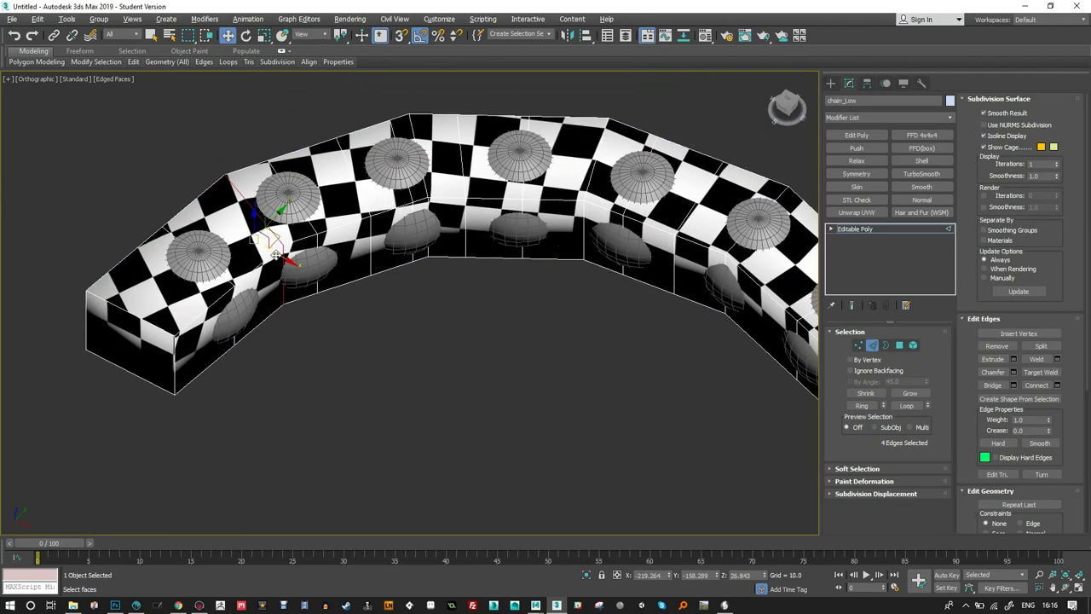
key(r)
drag(267, 243, 274, 248)
key(w)
click(273, 237)
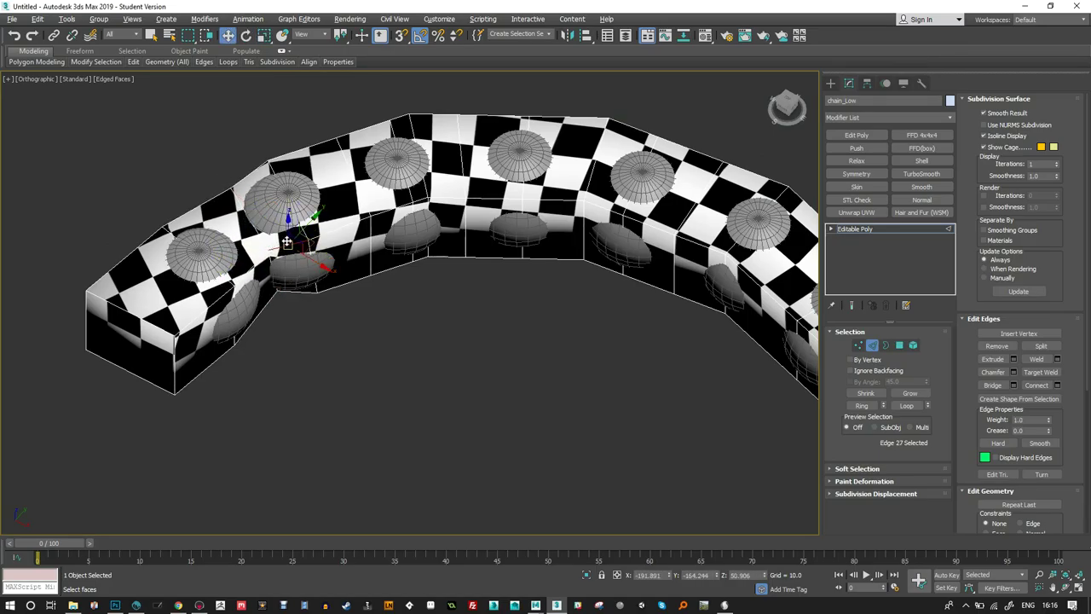
scroll(271, 230, down, 3)
alt+middle_drag(271, 228, 273, 230)
scroll(273, 232, up, 4)
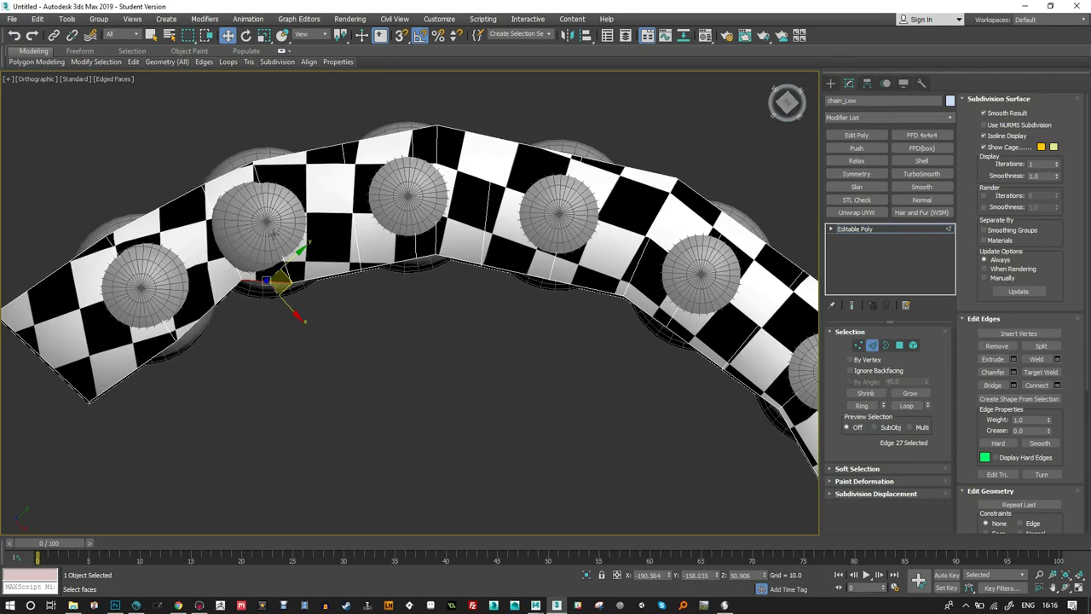
Move one edge loop left and down, then pinch the loop near the small left sphere.
double_click(242, 272)
drag(253, 238, 217, 258)
double_click(152, 295)
key(e)
key(r)
drag(145, 285, 145, 294)
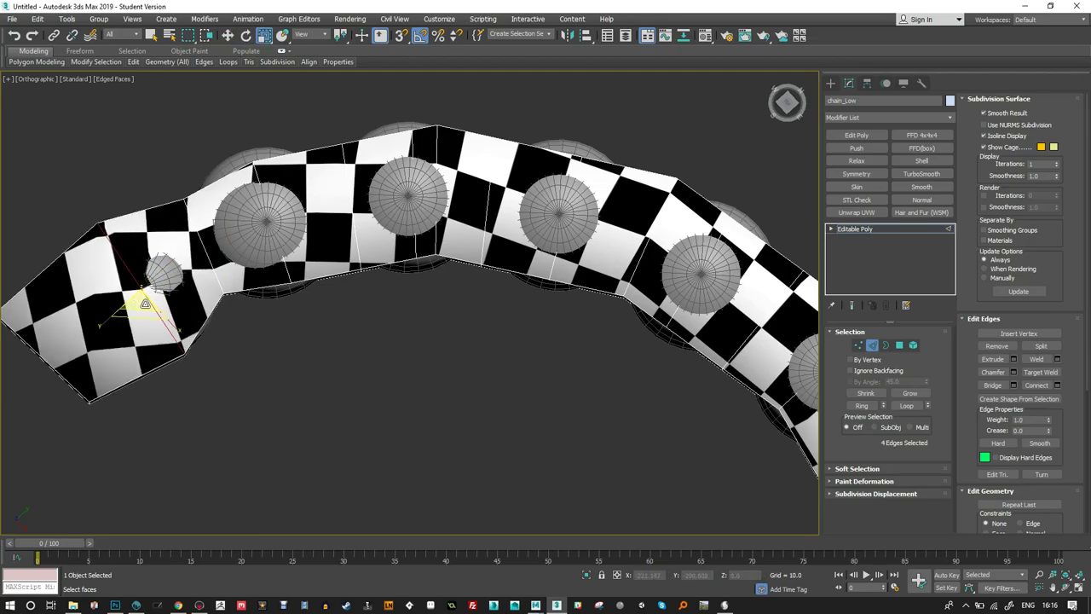
Shrink the edge loop around the large sphere and select the next loop.
middle_drag(351, 229, 342, 247)
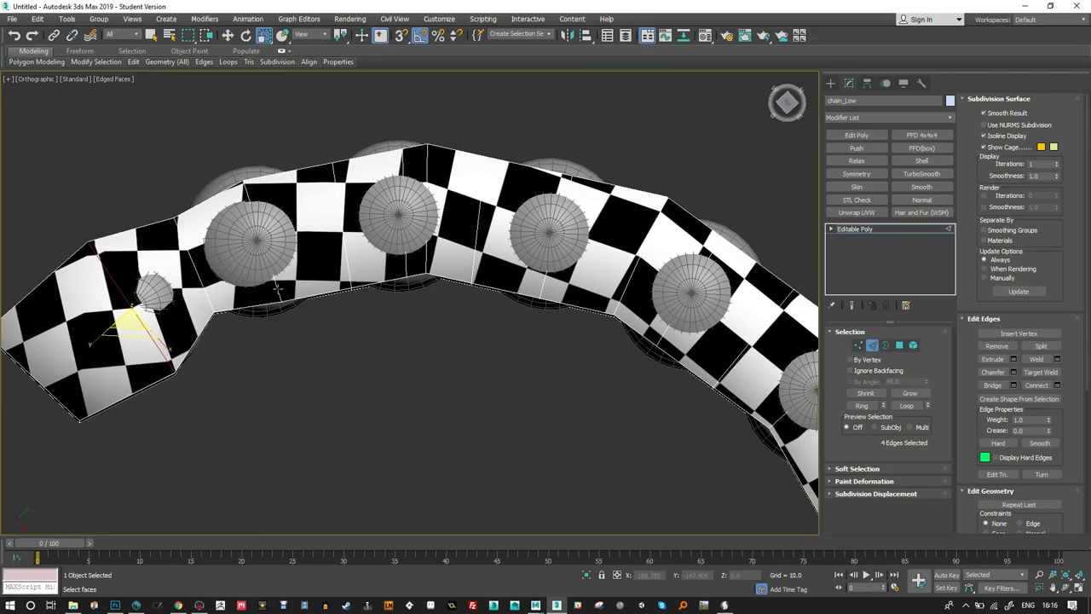
double_click(279, 289)
drag(262, 252, 422, 245)
double_click(344, 250)
key(w)
Enlarge another edge loop to about 116% and tilt it diagonally along the link.
double_click(406, 258)
key(e)
key(r)
drag(410, 228, 409, 218)
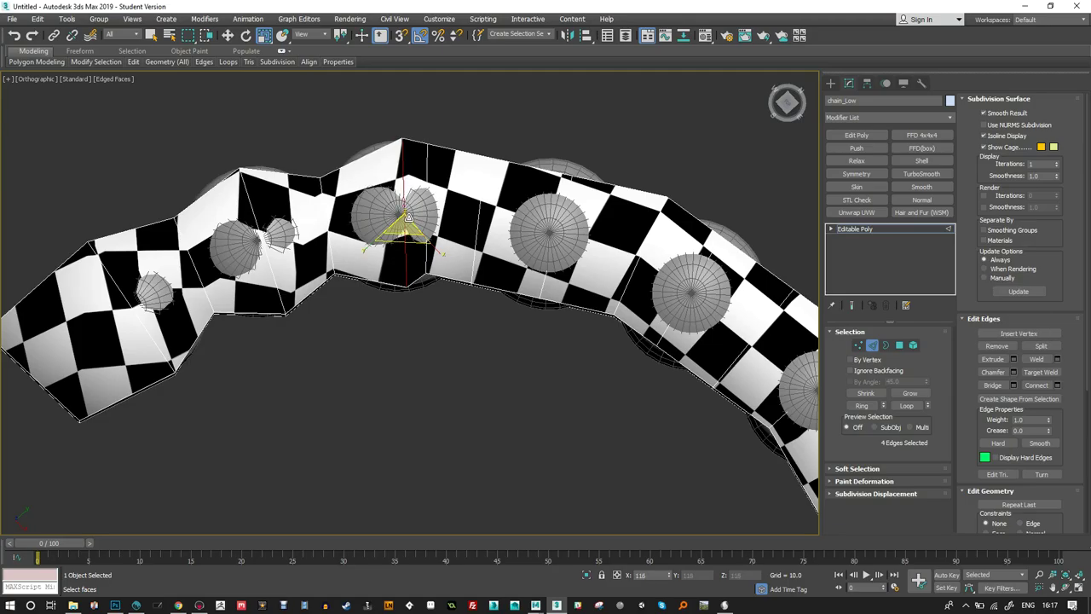
key(e)
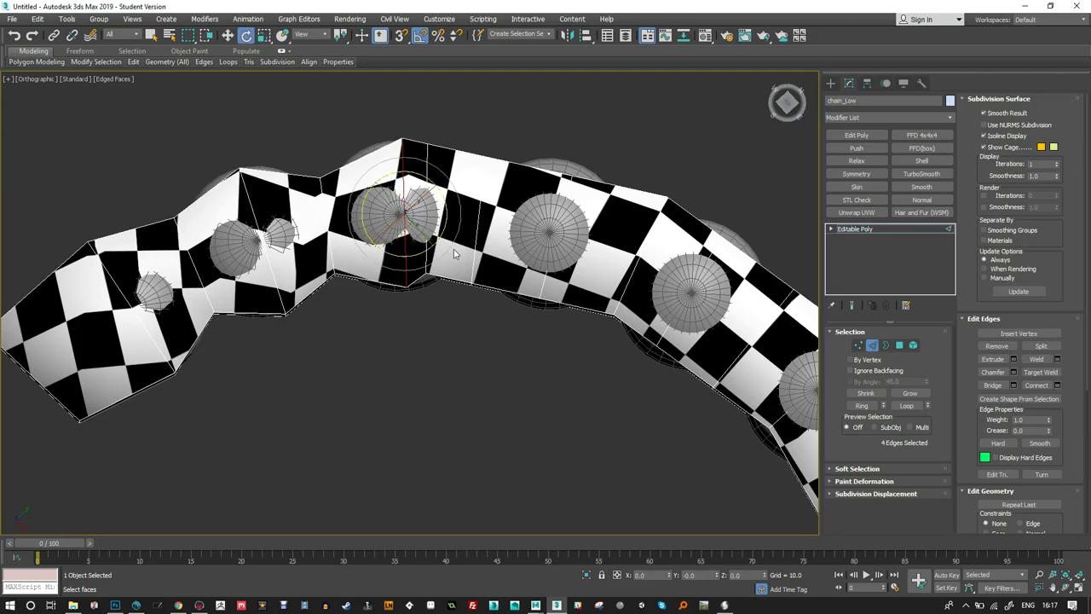
drag(453, 244, 415, 218)
key(w)
key(e)
key(r)
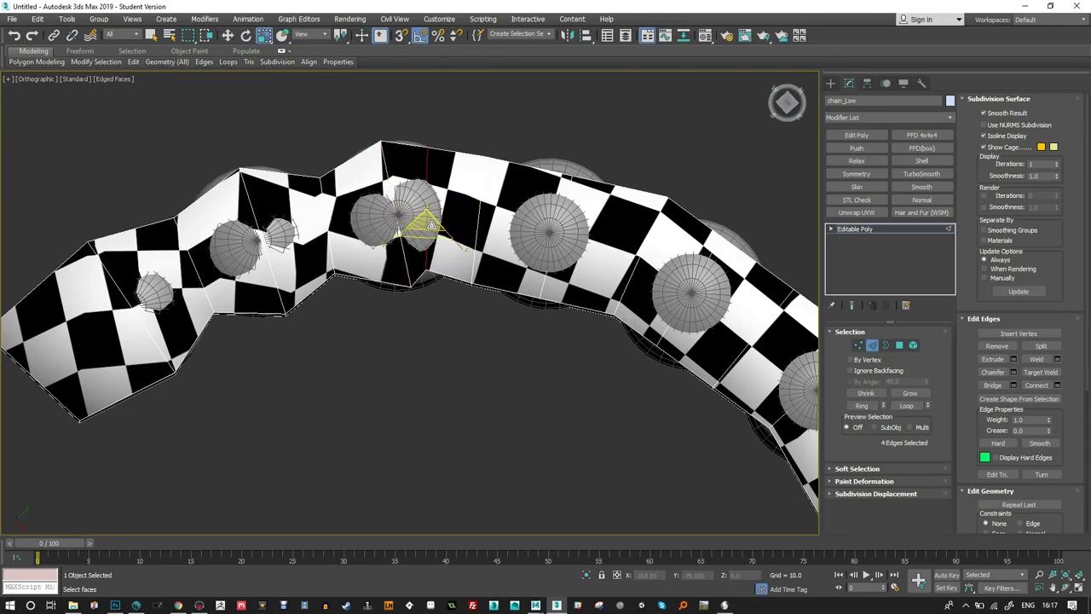
Shrink the loop at the next sphere, then move the top vertices to reshape the peak.
click(467, 230)
double_click(479, 222)
drag(478, 231, 450, 224)
key(1)
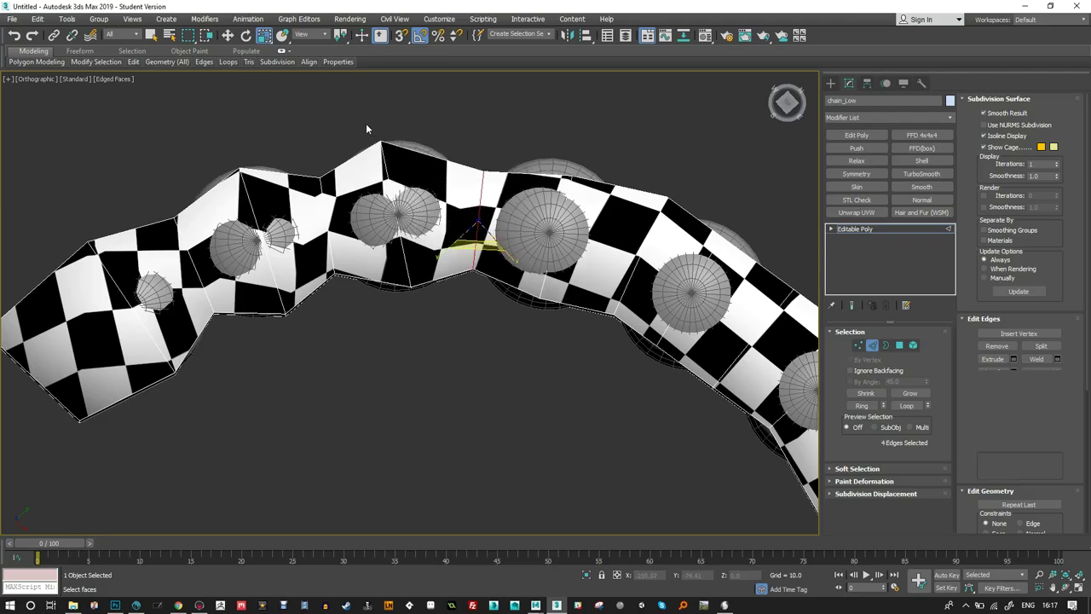
key(w)
click(380, 141)
drag(392, 160, 413, 154)
alt+middle_drag(414, 153, 456, 161)
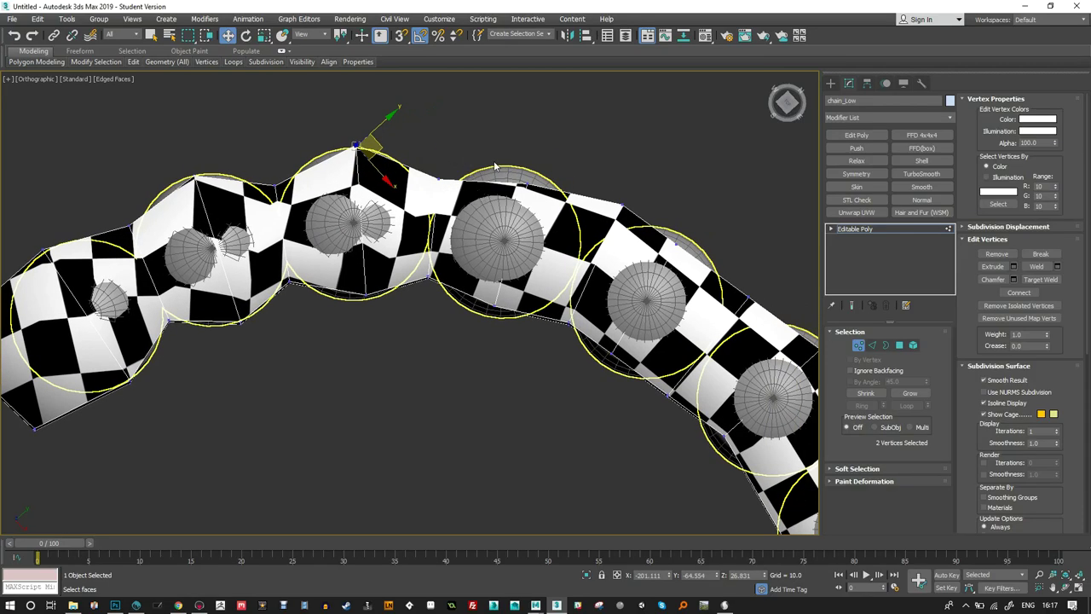
Pinch the edge loop around the central sphere narrower and inspect it from new angles.
key(2)
double_click(523, 198)
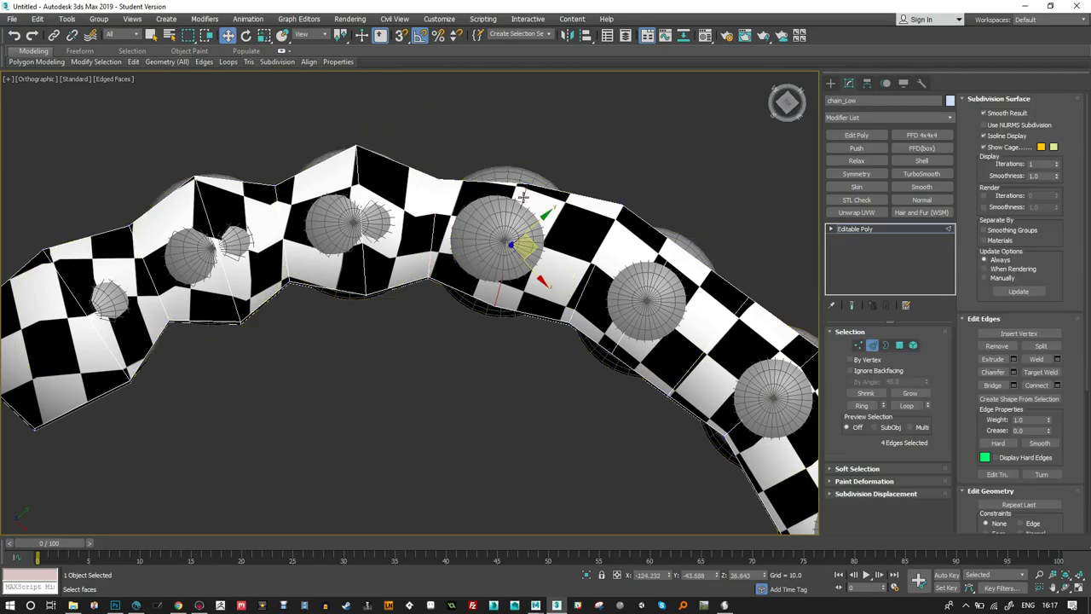
key(r)
drag(504, 256, 584, 296)
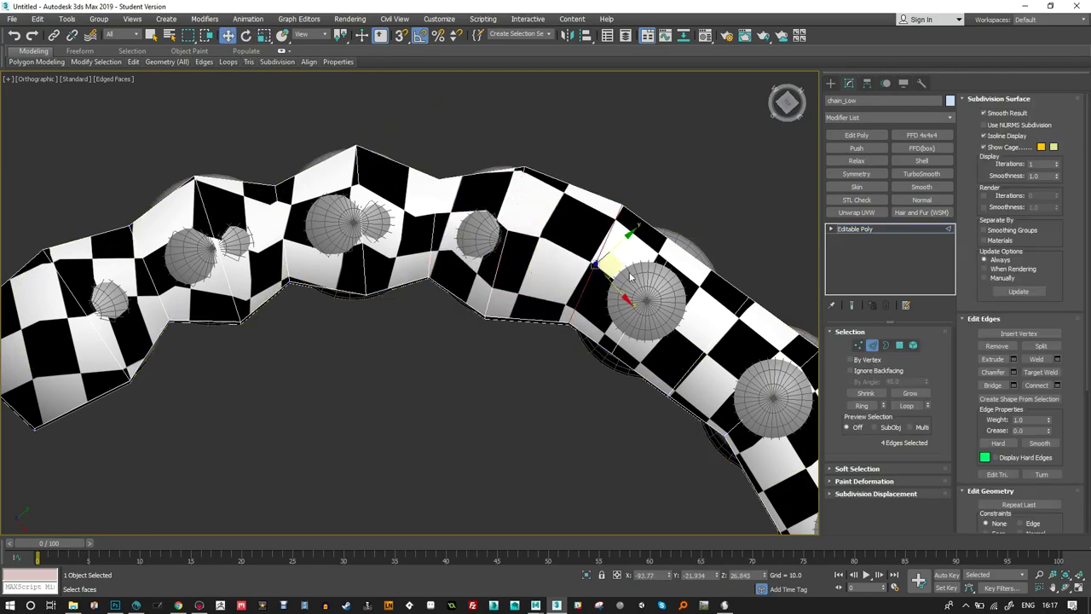
alt+middle_drag(585, 296, 588, 307)
scroll(597, 319, up, 4)
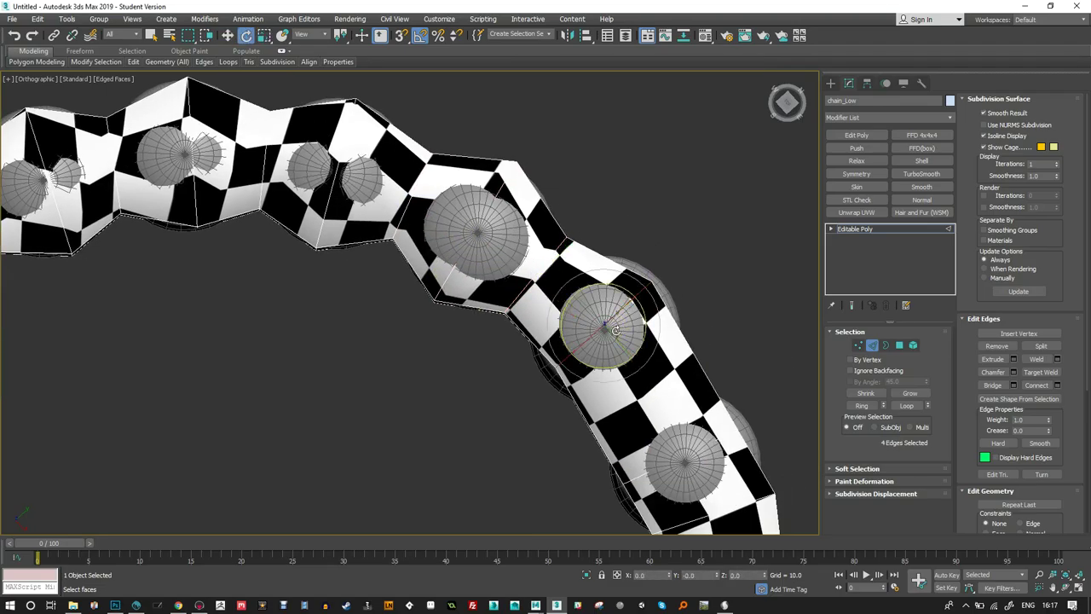
scroll(649, 321, down, 4)
alt+middle_drag(669, 354, 603, 300)
scroll(704, 347, up, 4)
Adjust a lower edge loop on the link, then select a side face at the chain's end.
key(w)
key(r)
key(w)
click(607, 340)
key(e)
alt+middle_drag(617, 373, 575, 337)
key(r)
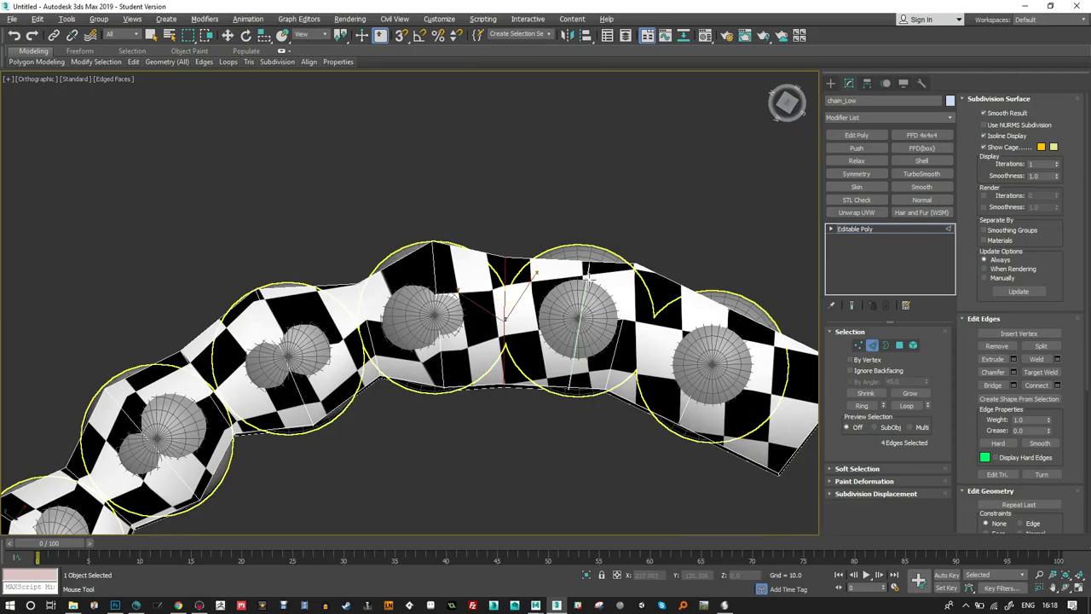
key(w)
alt+middle_drag(512, 328, 653, 395)
key(r)
scroll(635, 383, up, 2)
key(4)
click(656, 422)
Add Unwrap UVW to the low-poly chain and relax its UVs in the UV Editor.
click(246, 35)
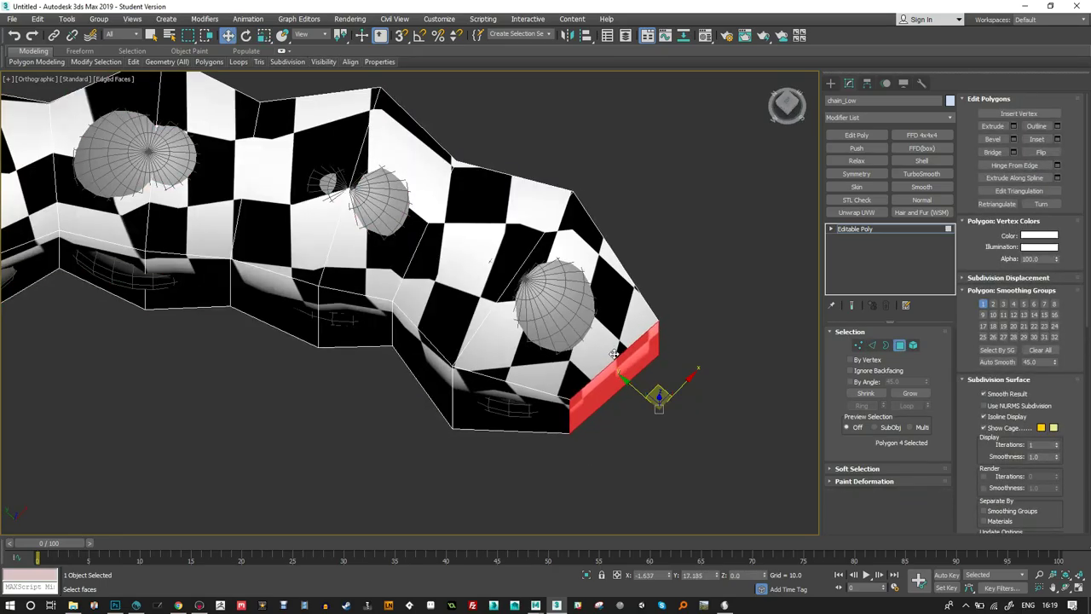
key(w)
scroll(653, 394, down, 5)
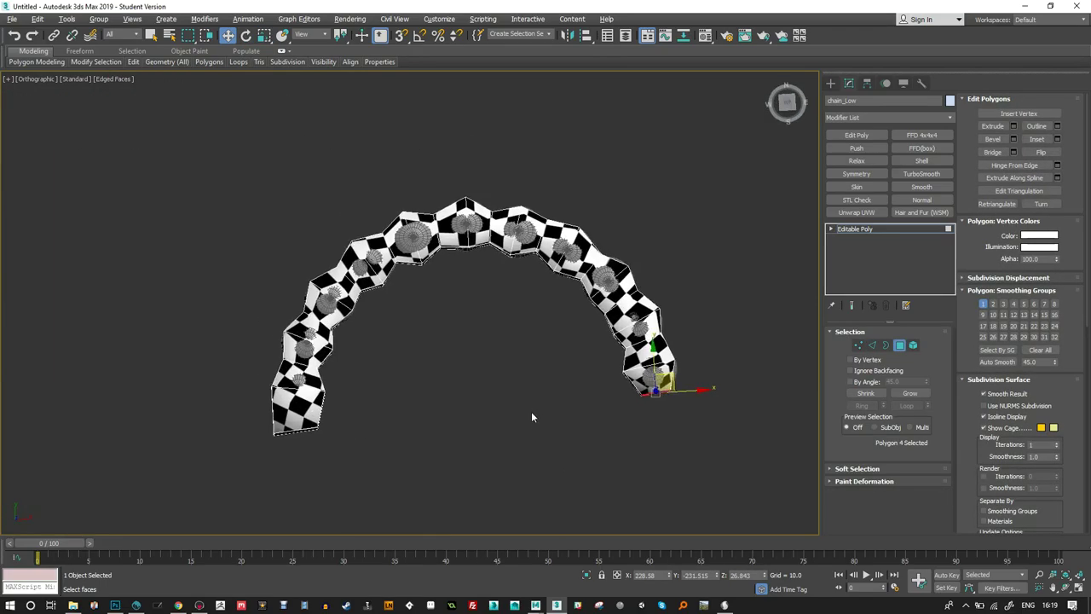
alt+middle_drag(531, 416, 588, 400)
click(856, 212)
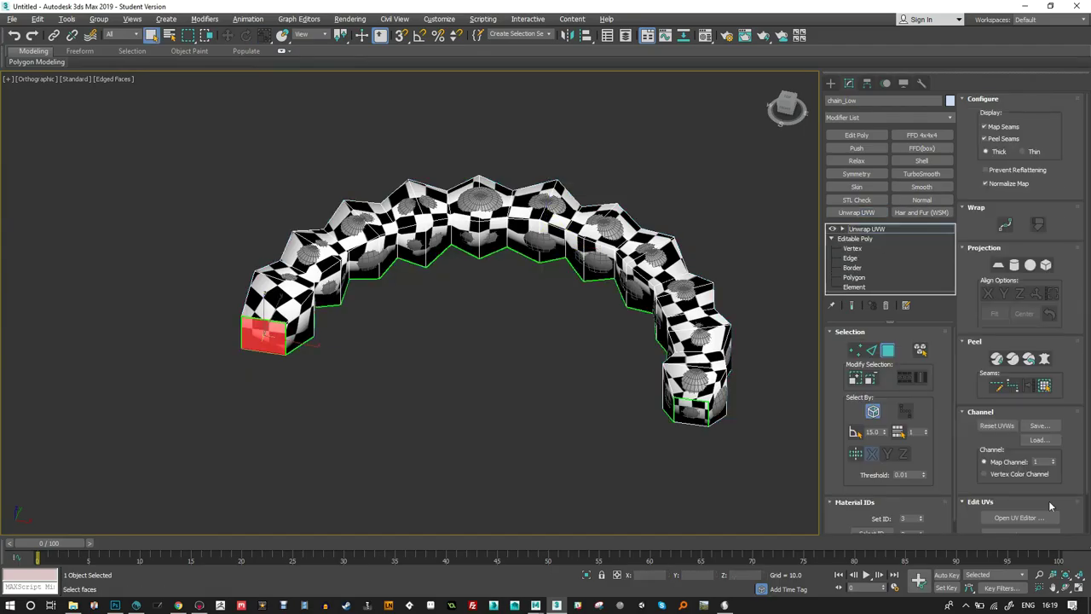
click(1048, 516)
click(79, 68)
click(59, 241)
click(392, 186)
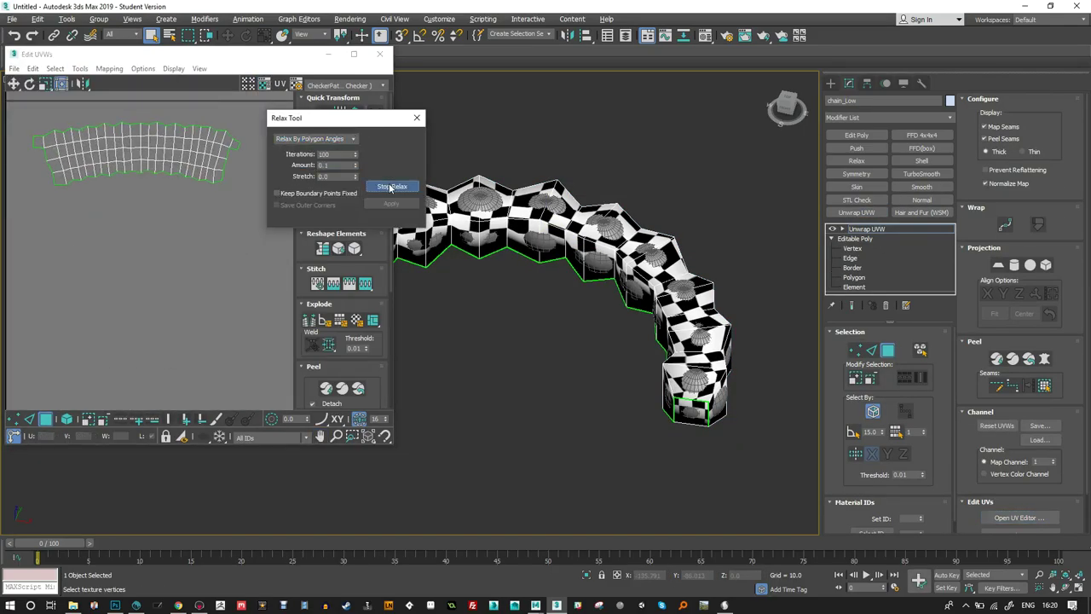
Close the UV Editor, collapse the modifier stack, and start File > Export.
click(380, 54)
right_click(866, 228)
click(646, 353)
click(12, 19)
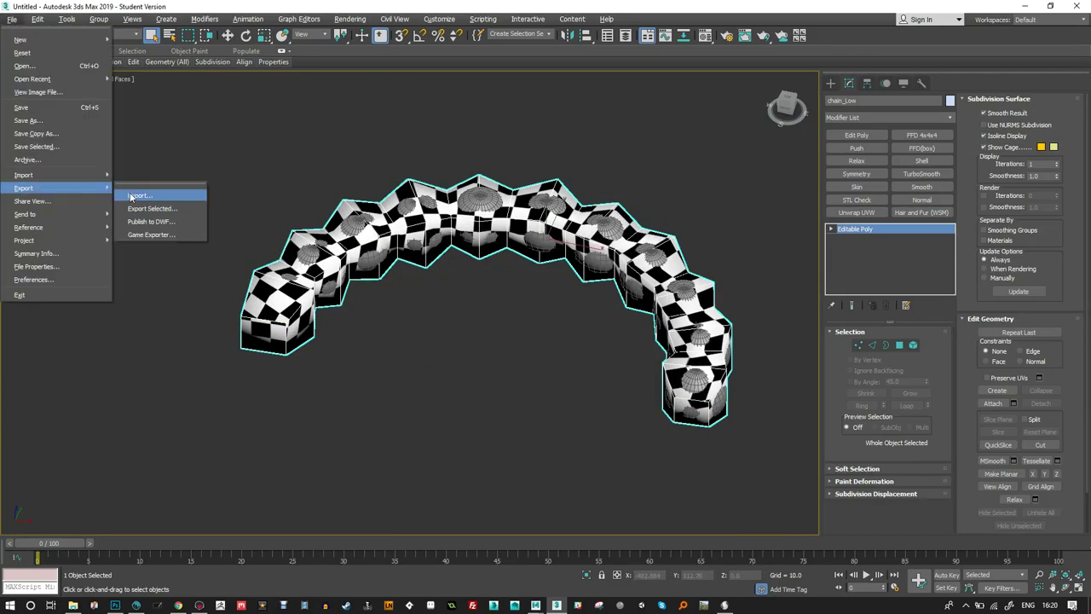
click(139, 195)
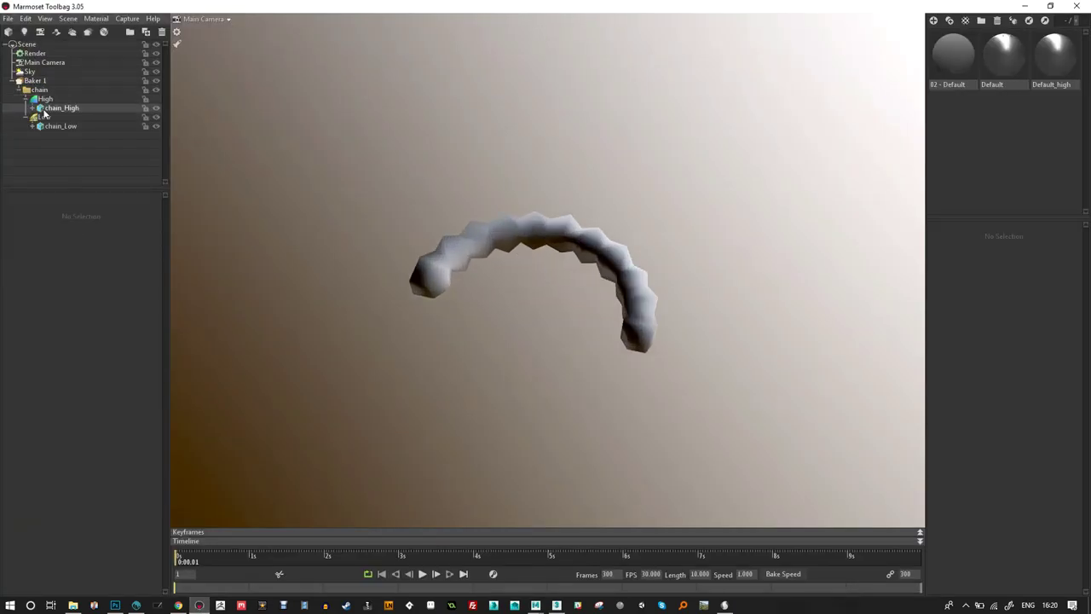
Select Baker 1 to preview the low-poly chain with baked normals and open the 02 - Default material.
click(34, 80)
click(107, 199)
click(107, 199)
click(108, 199)
click(953, 56)
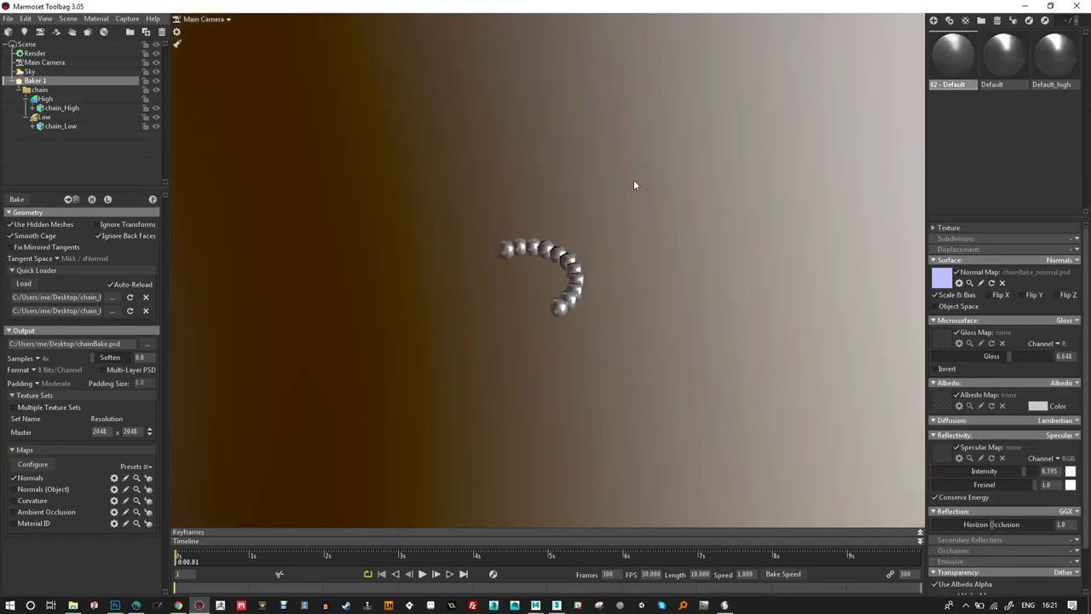
Set the material's Gloss and Specular Intensity to 1.0 and frame the chain closer.
drag(633, 184, 535, 207)
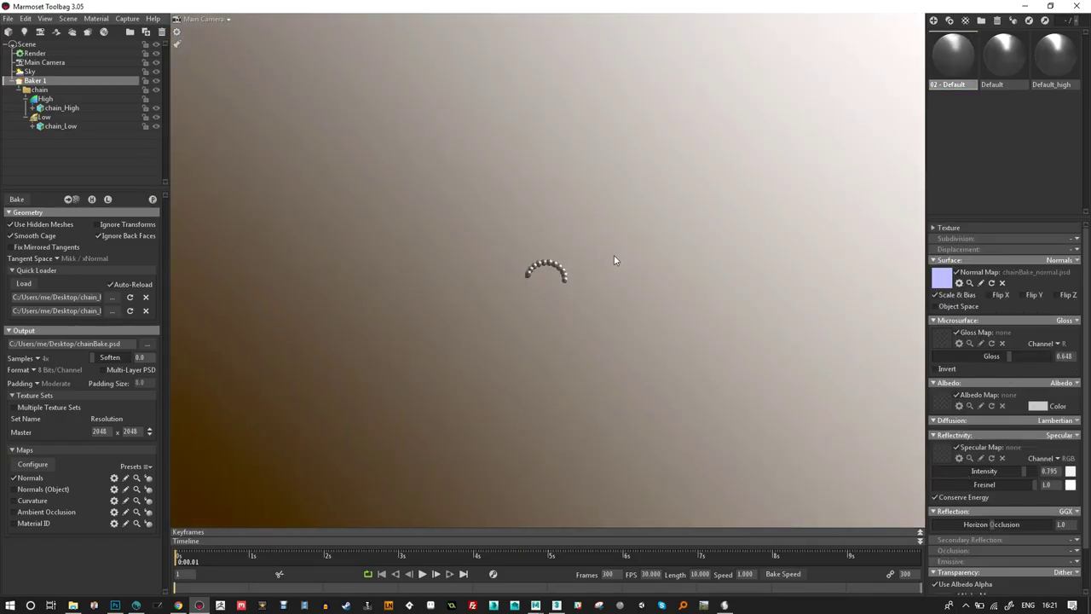
scroll(611, 253, up, 10)
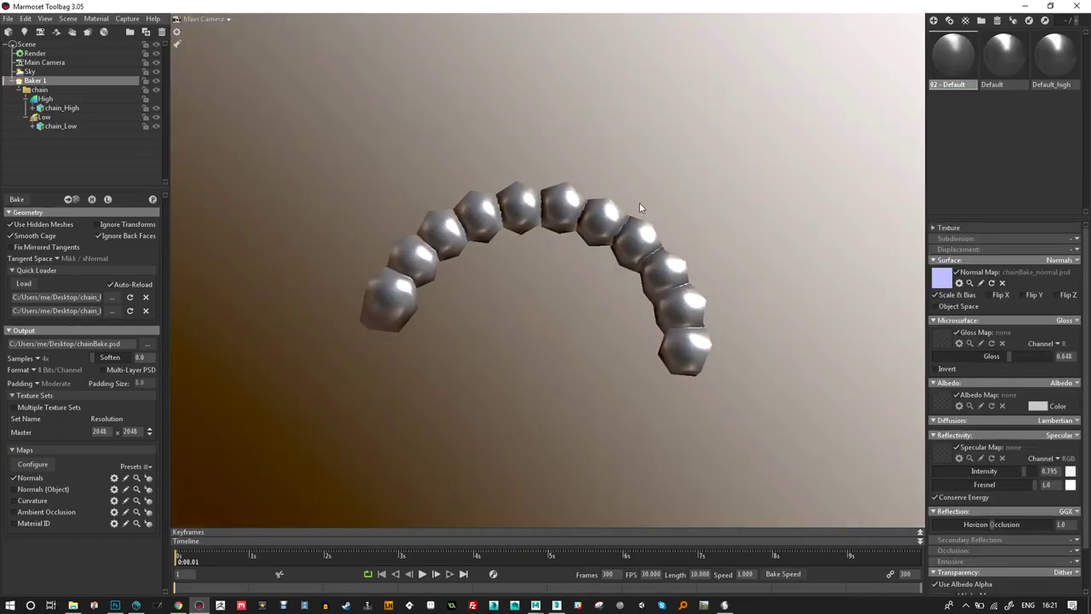
scroll(639, 208, down, 5)
drag(652, 202, 938, 333)
drag(1016, 356, 1061, 364)
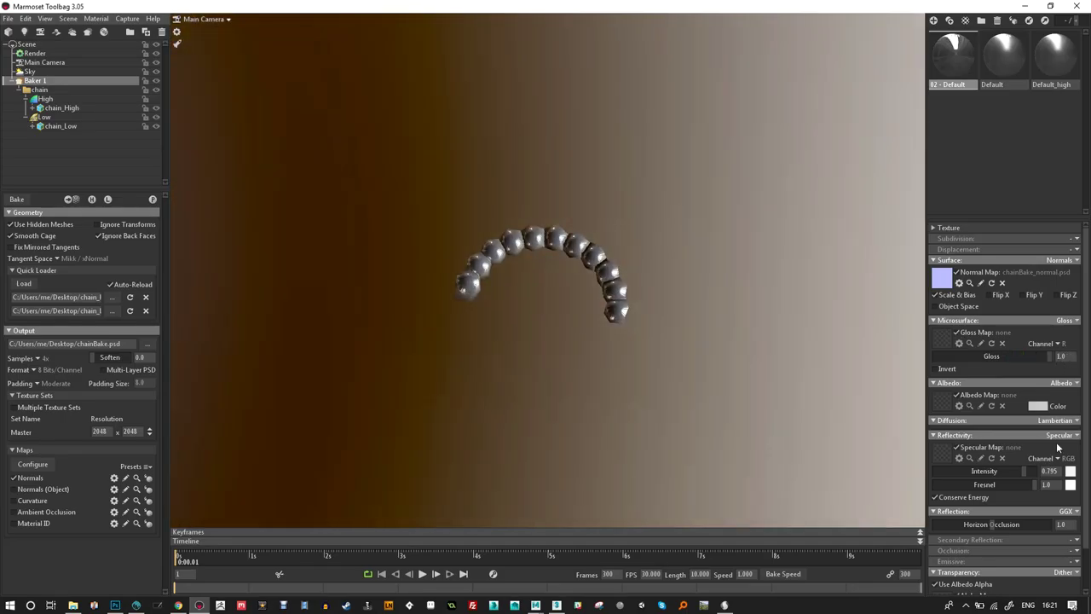
drag(1029, 477, 1046, 480)
scroll(660, 387, up, 5)
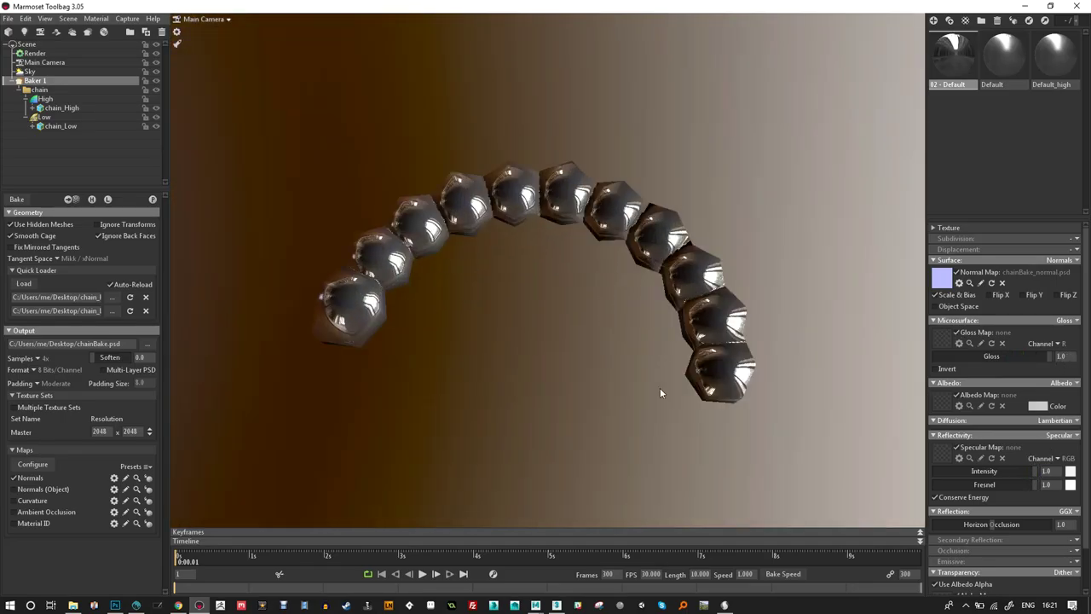
drag(677, 387, 536, 366)
drag(516, 252, 243, 175)
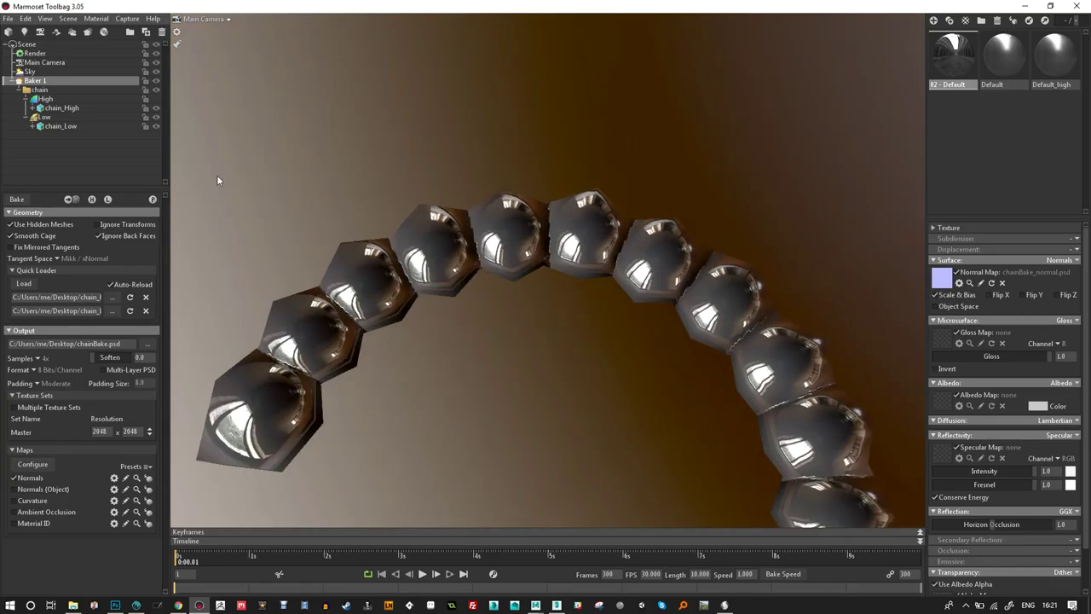
Compare the high-poly preview under rotated lighting with the low-poly preview, then return to 3ds Max.
click(107, 199)
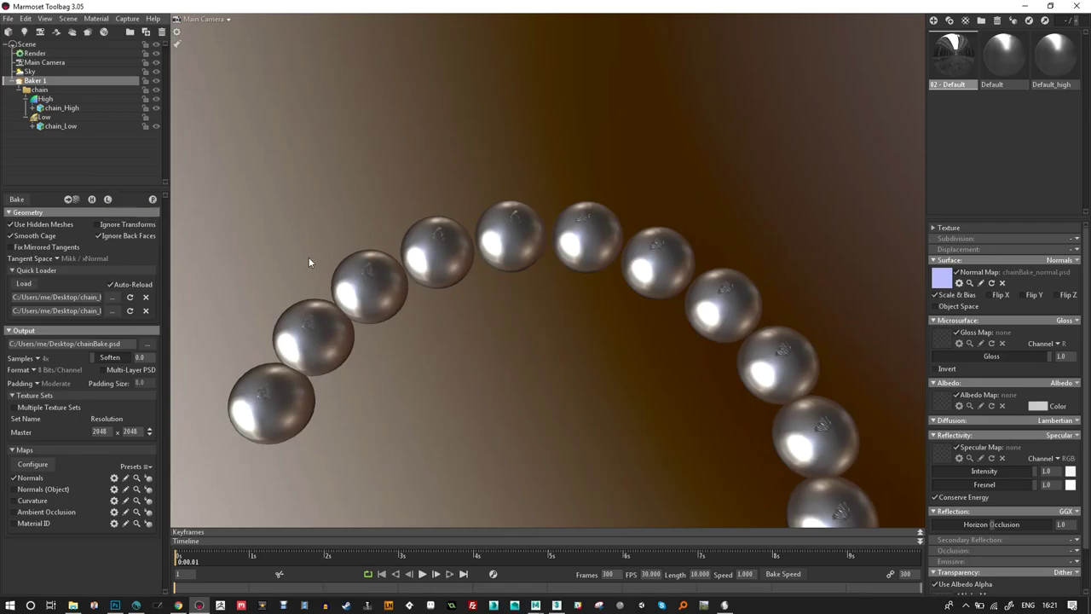
shift+drag(401, 332, 511, 209)
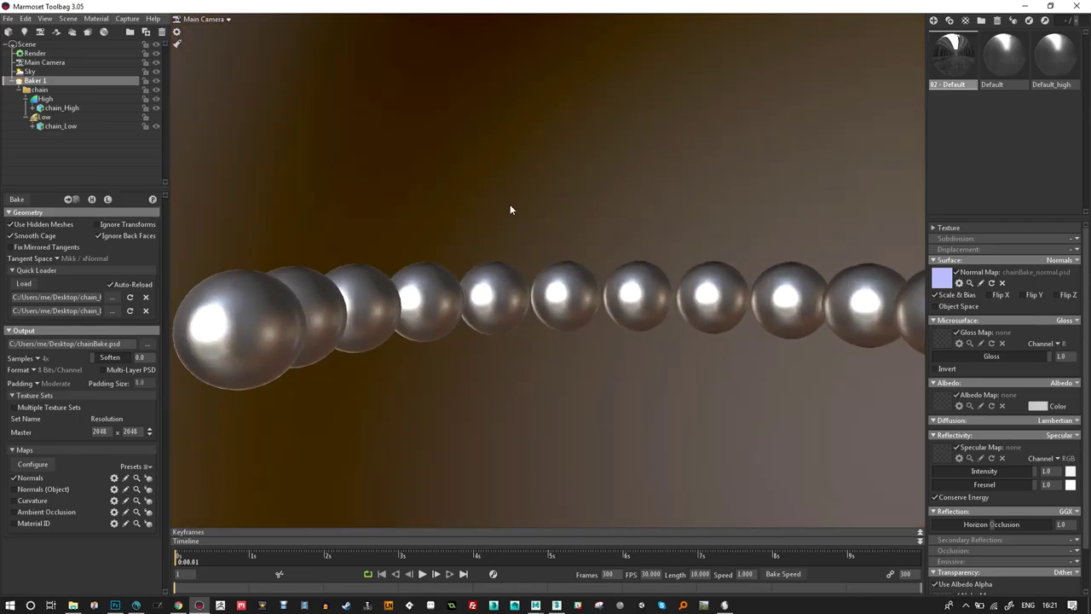
click(92, 200)
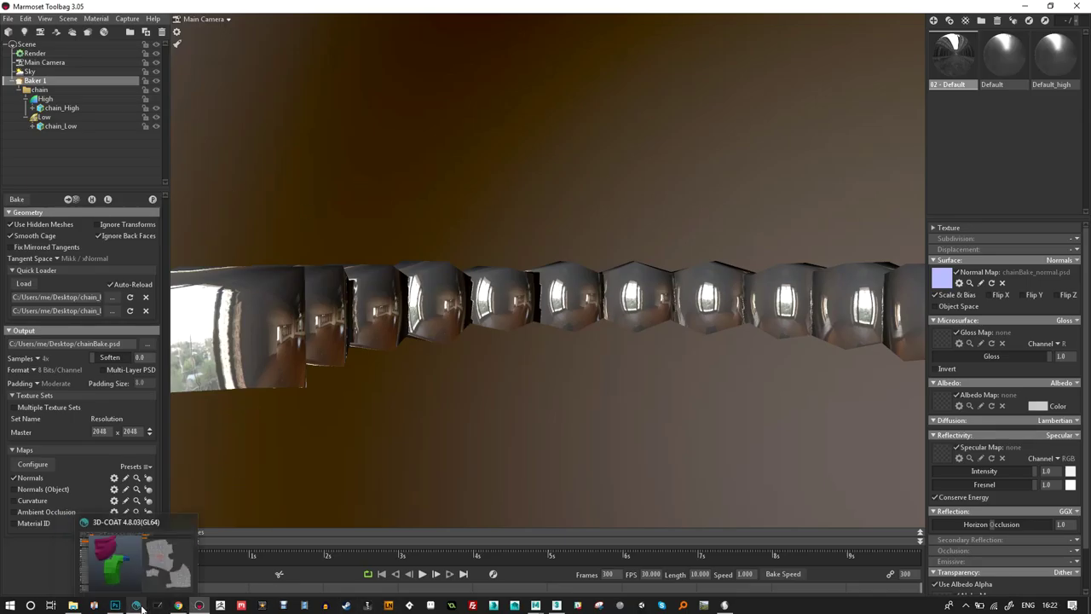
mouse_move(555, 605)
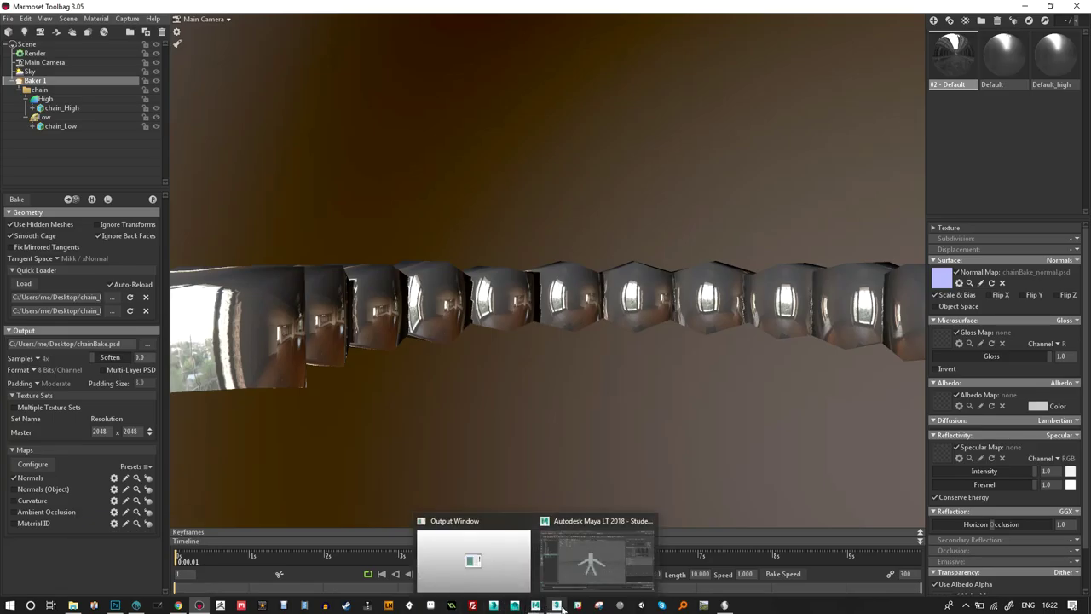
click(584, 558)
Select chain_High, add TurboSmooth, hide edged faces, and add a Noise modifier.
click(553, 295)
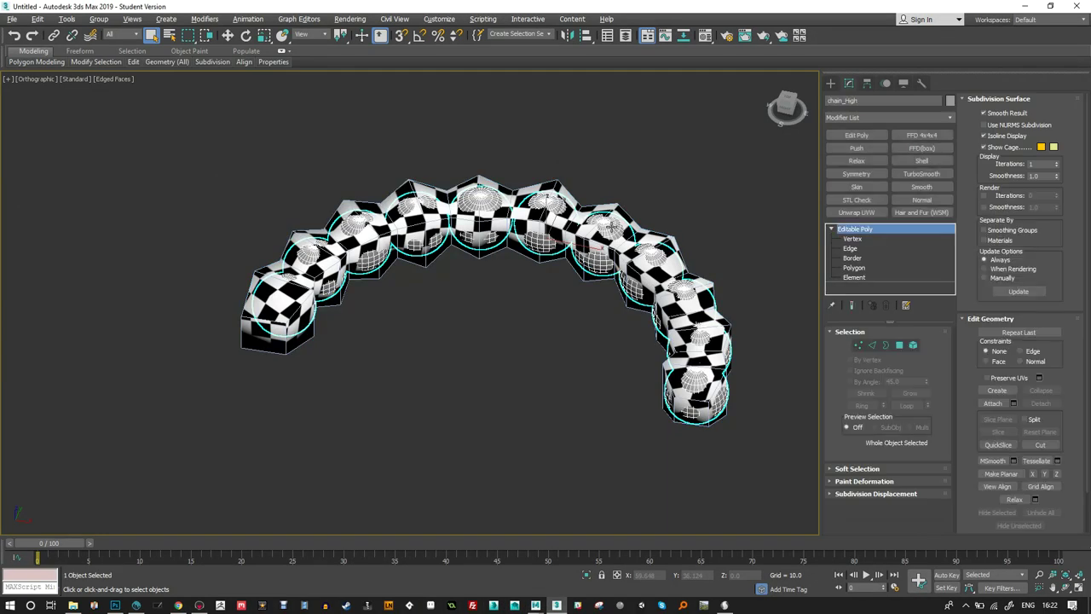
click(921, 174)
key(F4)
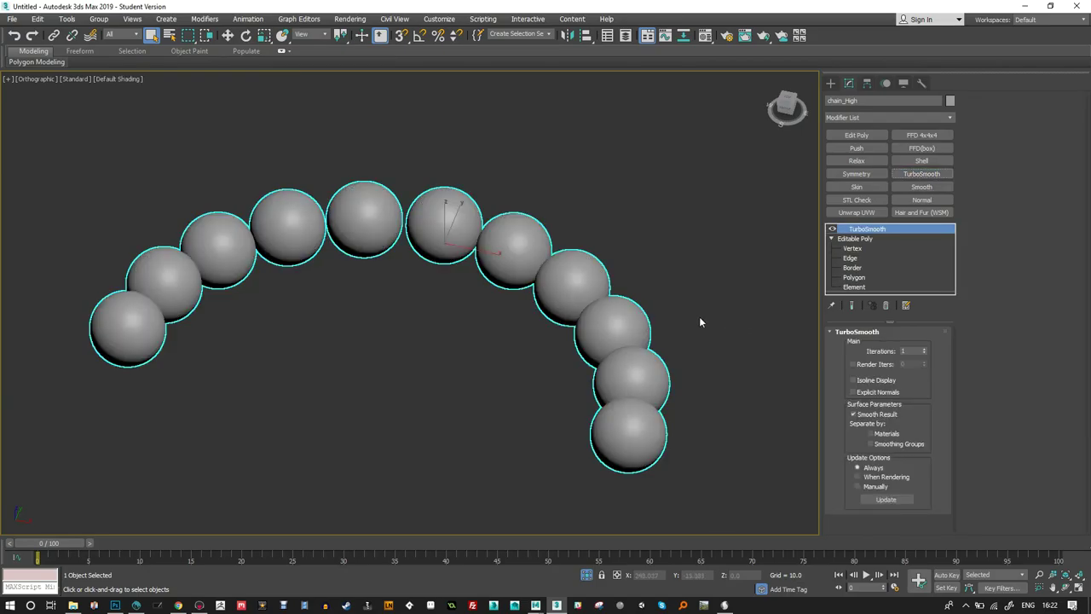
click(947, 117)
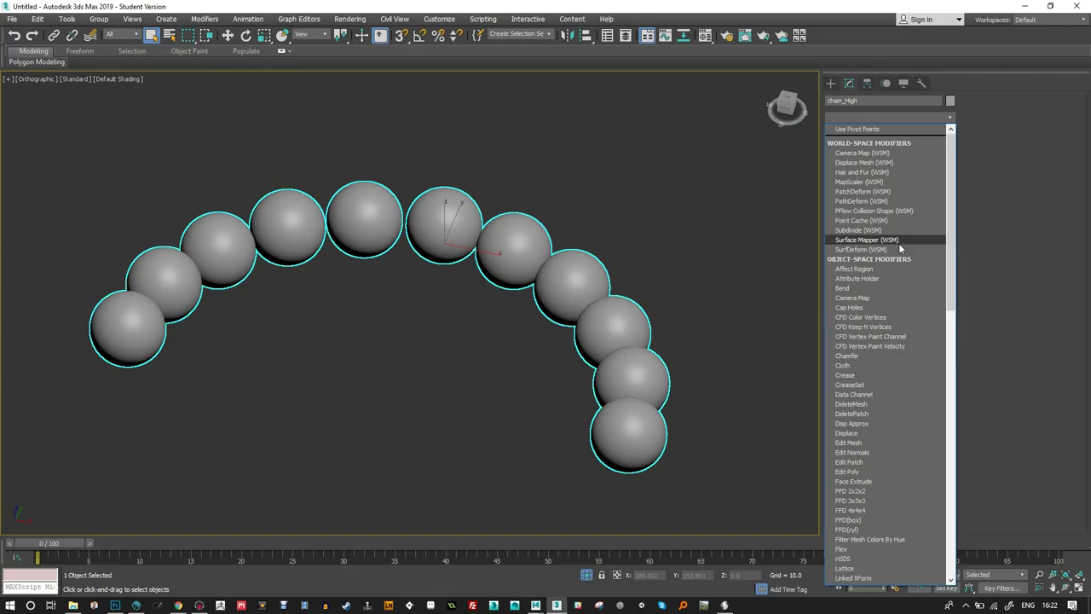
key(n)
click(844, 129)
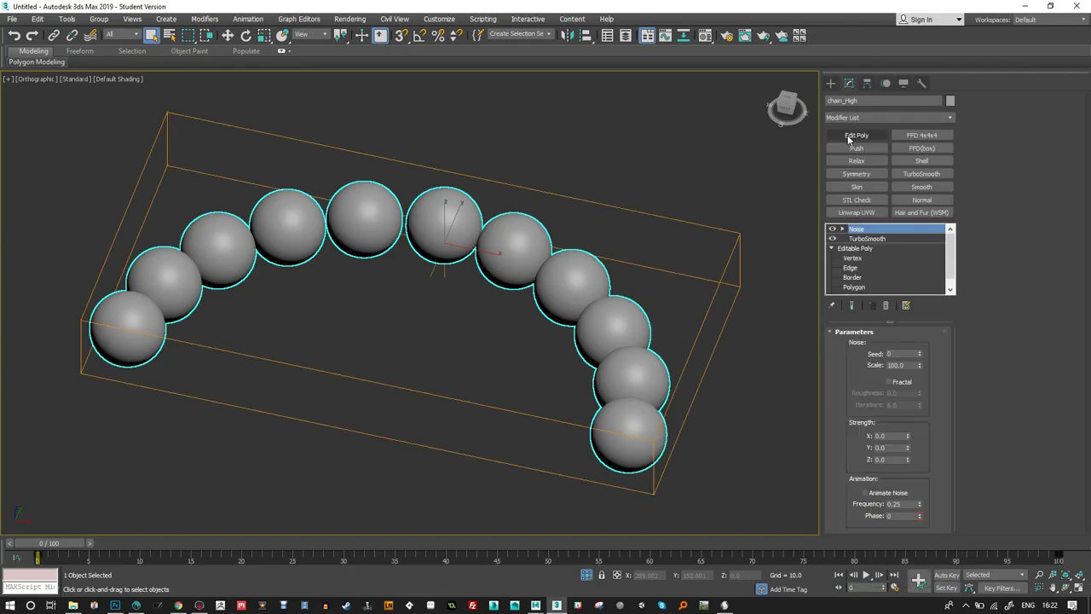
Set fractal Noise with seed 542, Y strength 2.94, scale 1.42 and iterations 6.46.
click(889, 383)
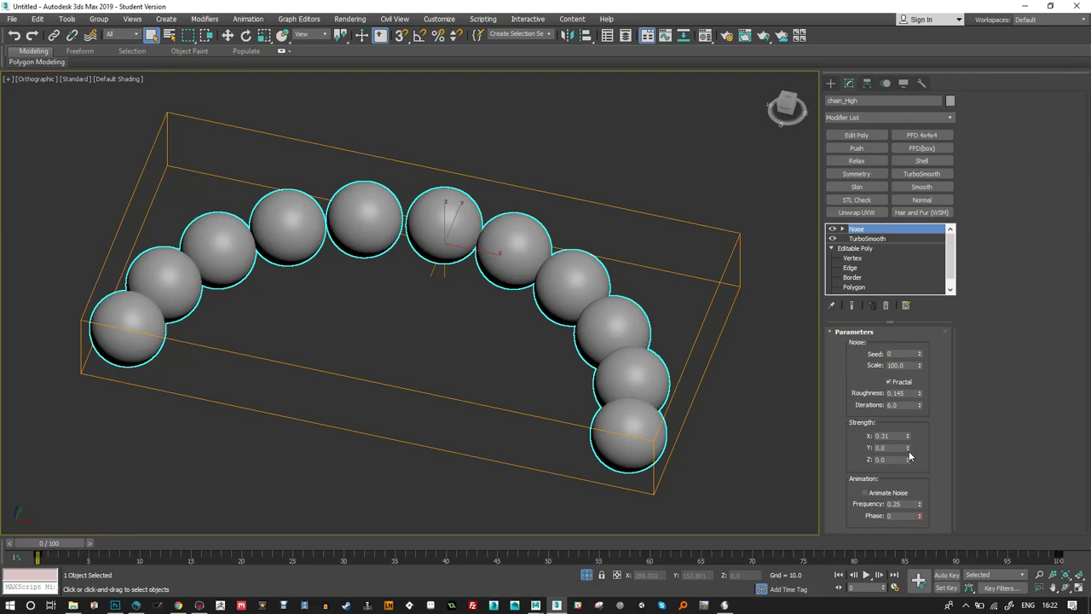
drag(906, 459, 912, 402)
drag(920, 352, 931, 314)
drag(919, 365, 926, 424)
drag(920, 392, 918, 357)
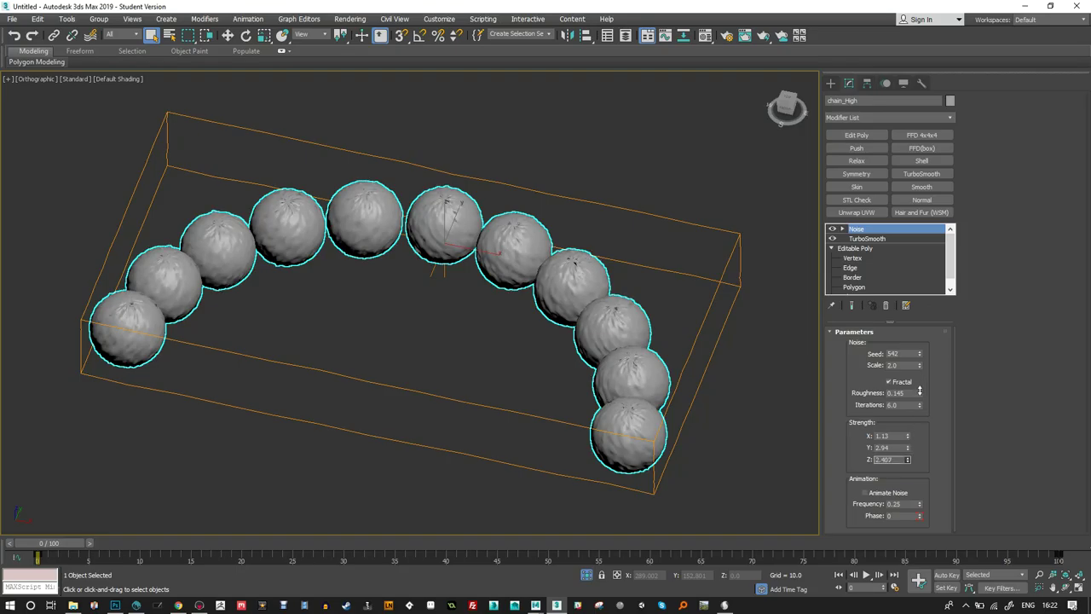
drag(920, 368, 922, 395)
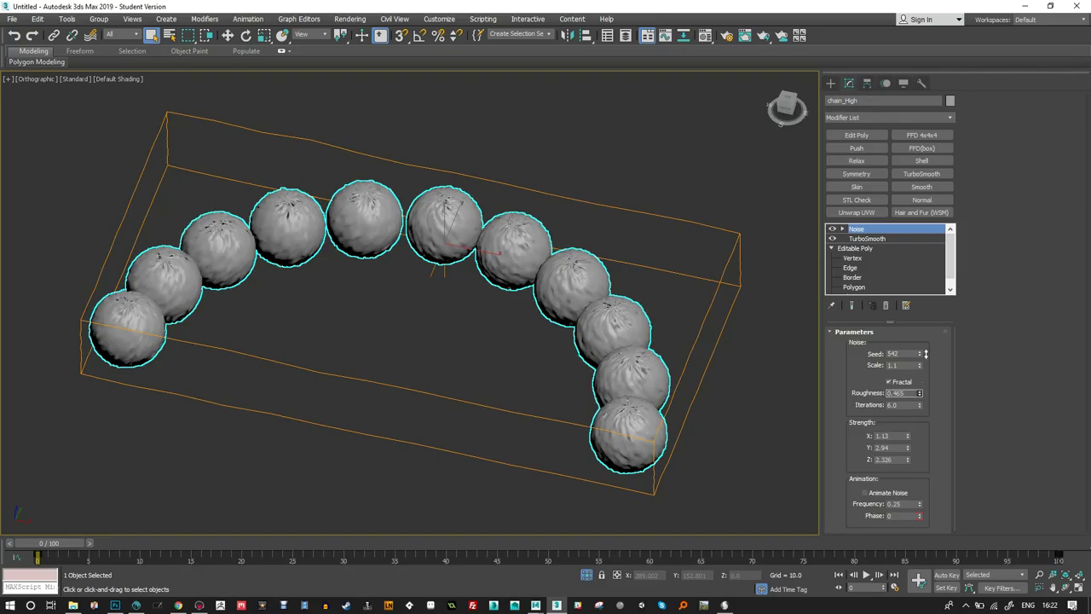
drag(919, 409, 912, 382)
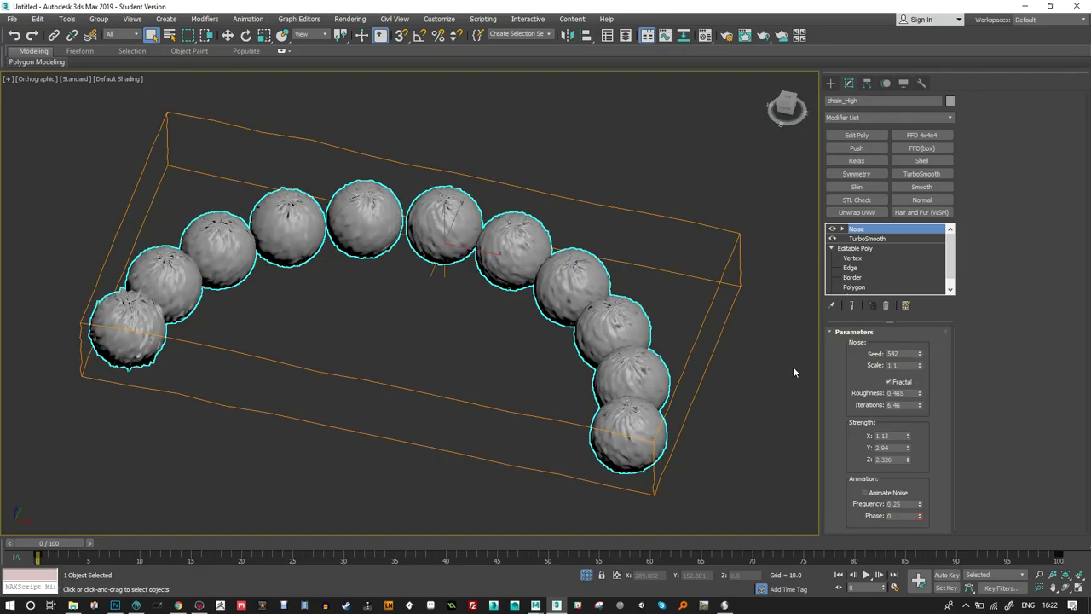
Reselect chain_High and stack TurboSmooth and Relax above the Noise.
drag(509, 249, 511, 253)
click(600, 292)
click(921, 174)
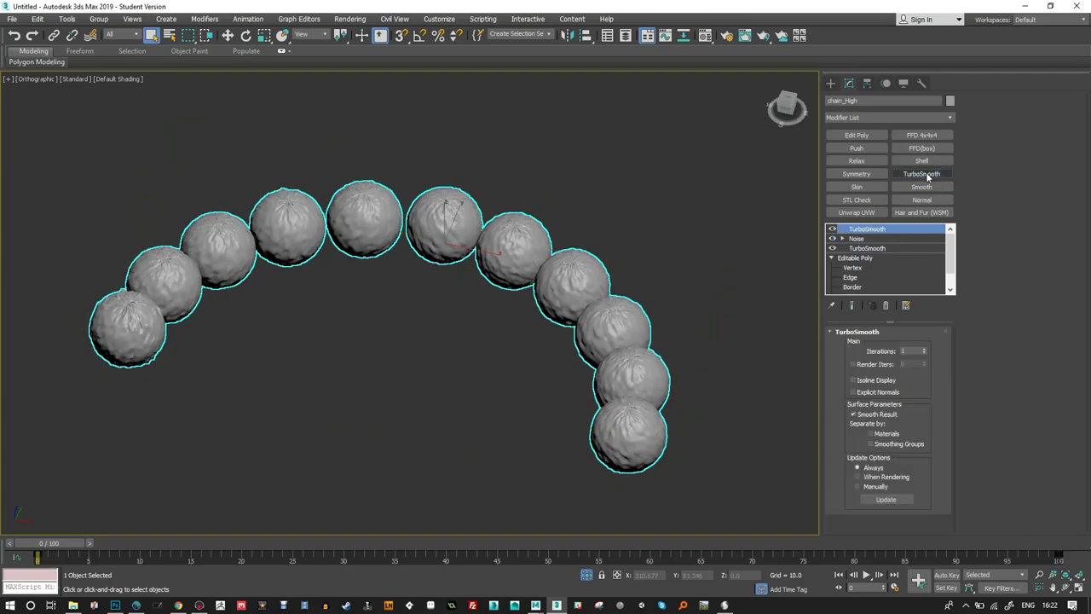
click(857, 161)
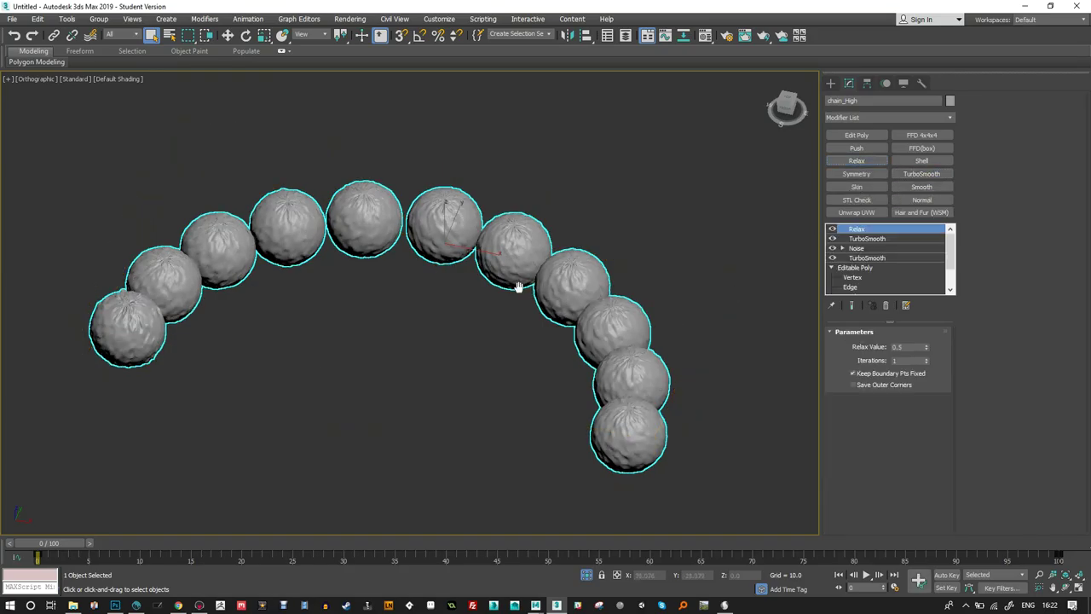
Show polygon counts, collapse chain_High's modifier stack, and convert it to Editable Poly.
key(7)
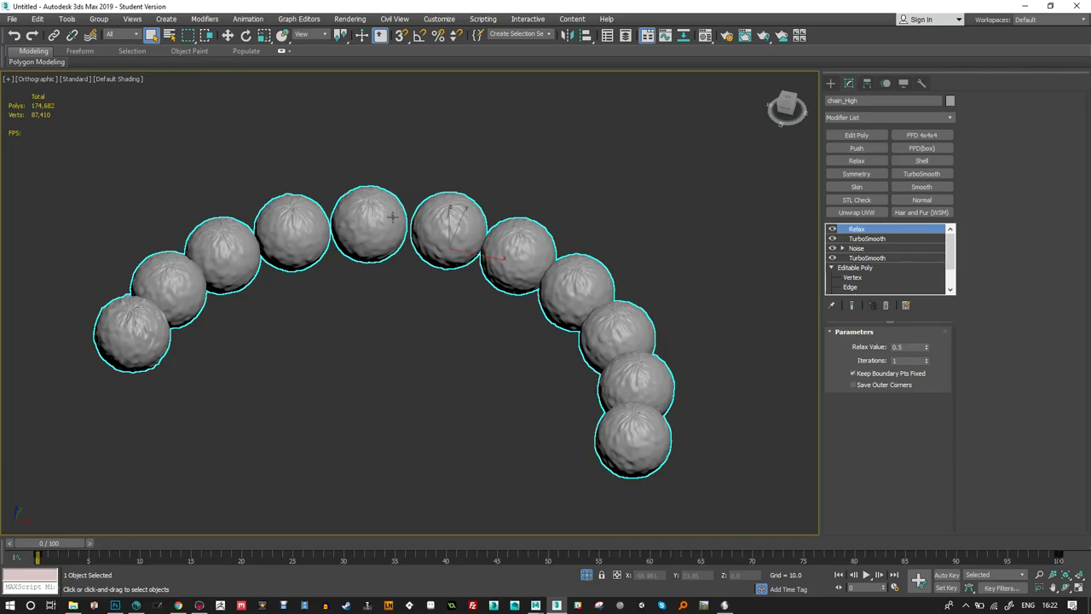
scroll(435, 273, up, 3)
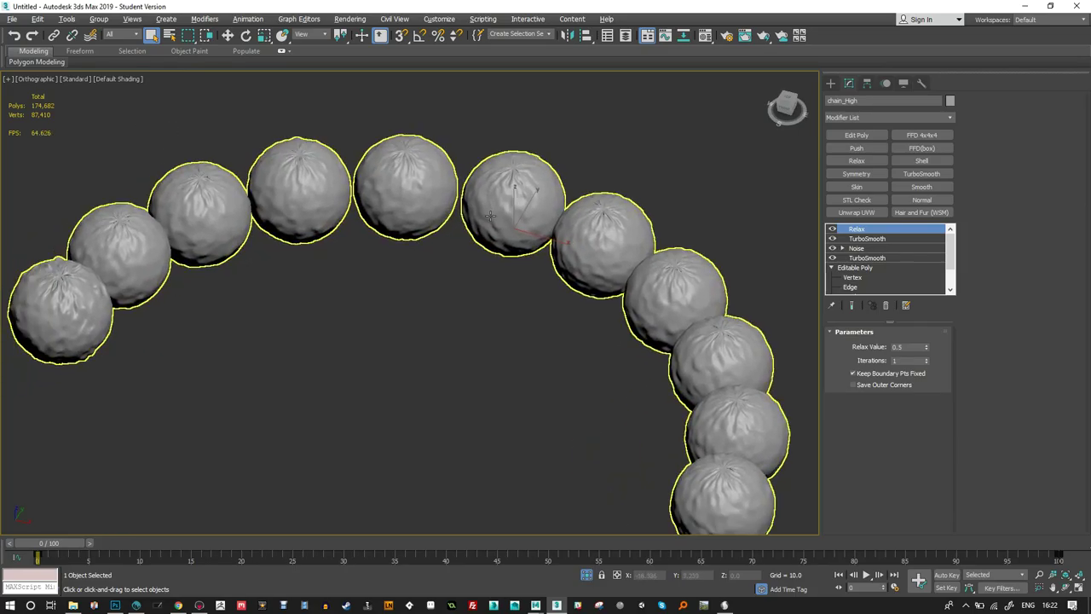
scroll(435, 272, down, 3)
right_click(848, 239)
click(887, 332)
click(595, 349)
right_click(856, 229)
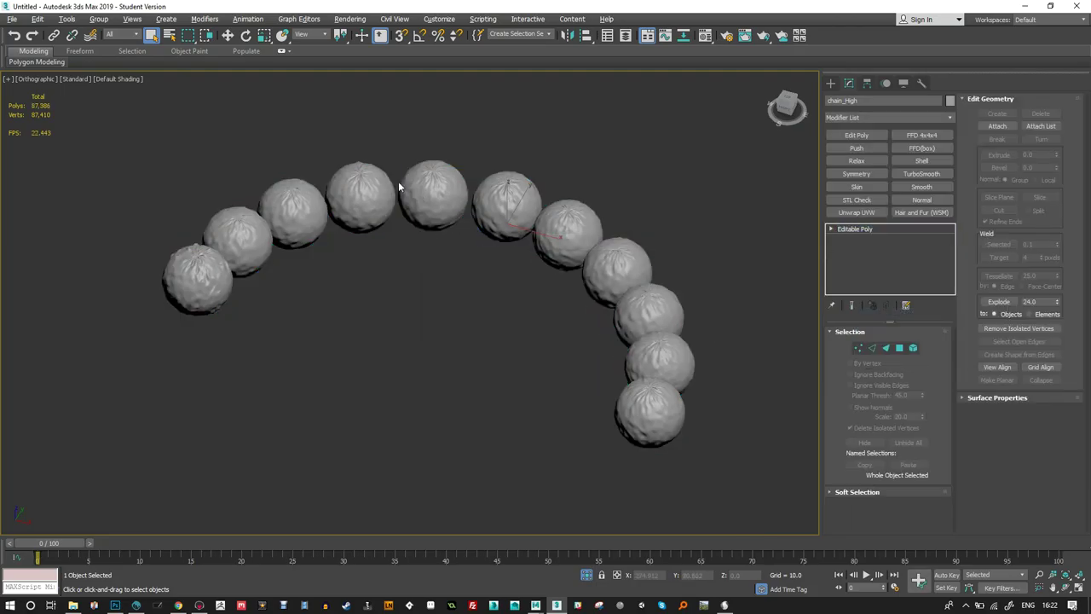
click(12, 19)
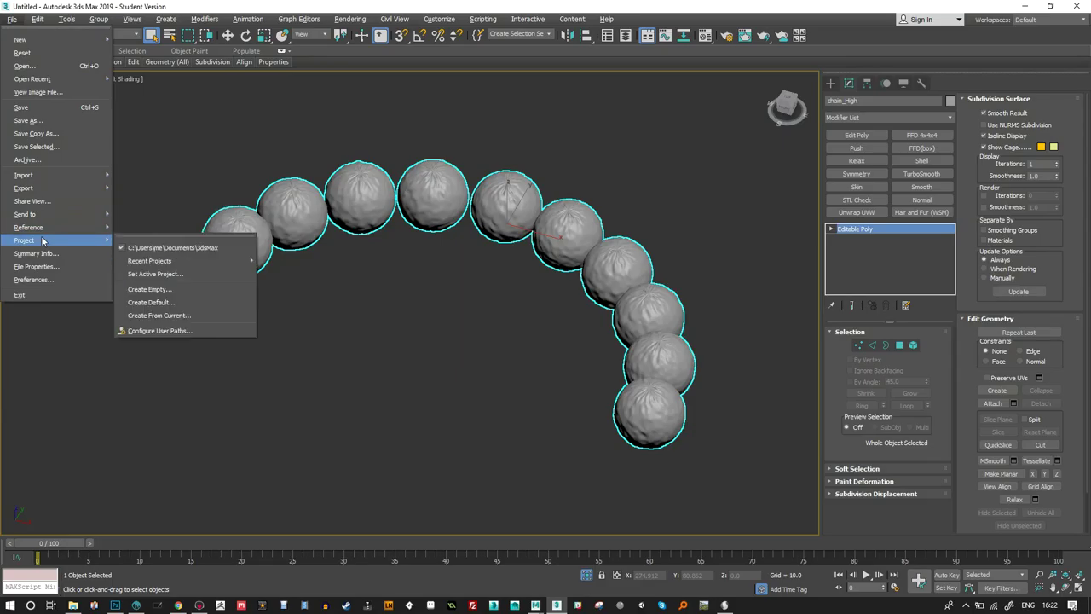
Export the selection over the existing chain_High.FBX, confirming the replace and FBX settings.
mouse_move(49, 187)
click(130, 209)
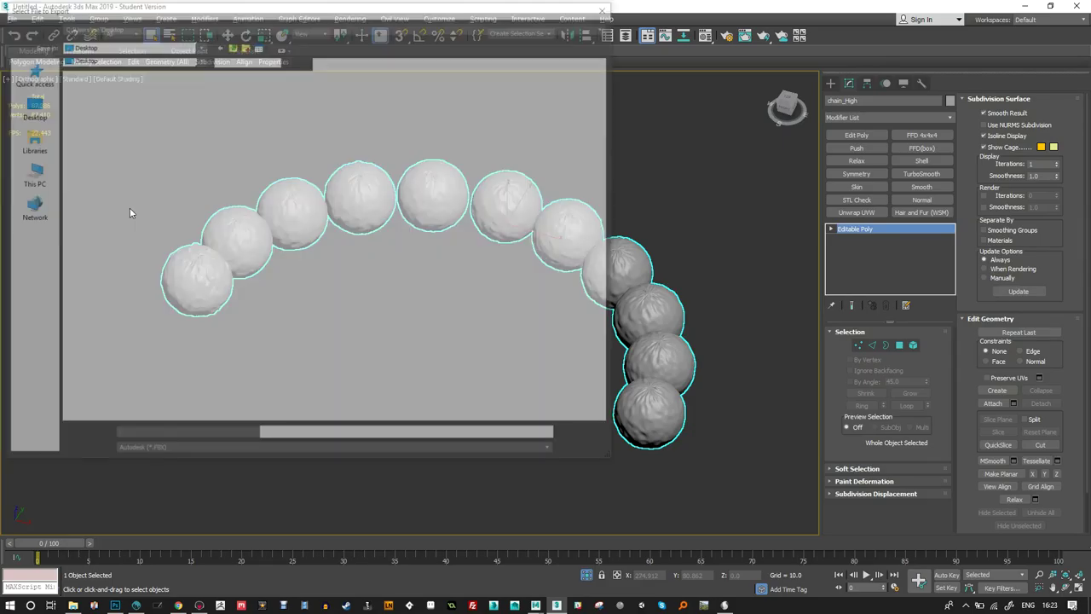
click(214, 271)
double_click(214, 271)
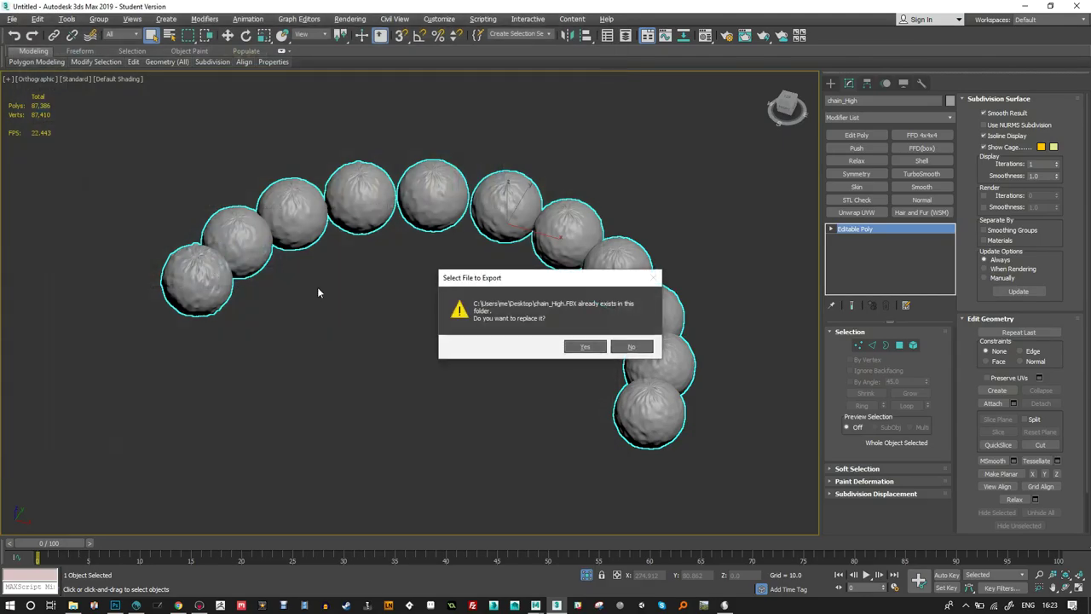
click(583, 347)
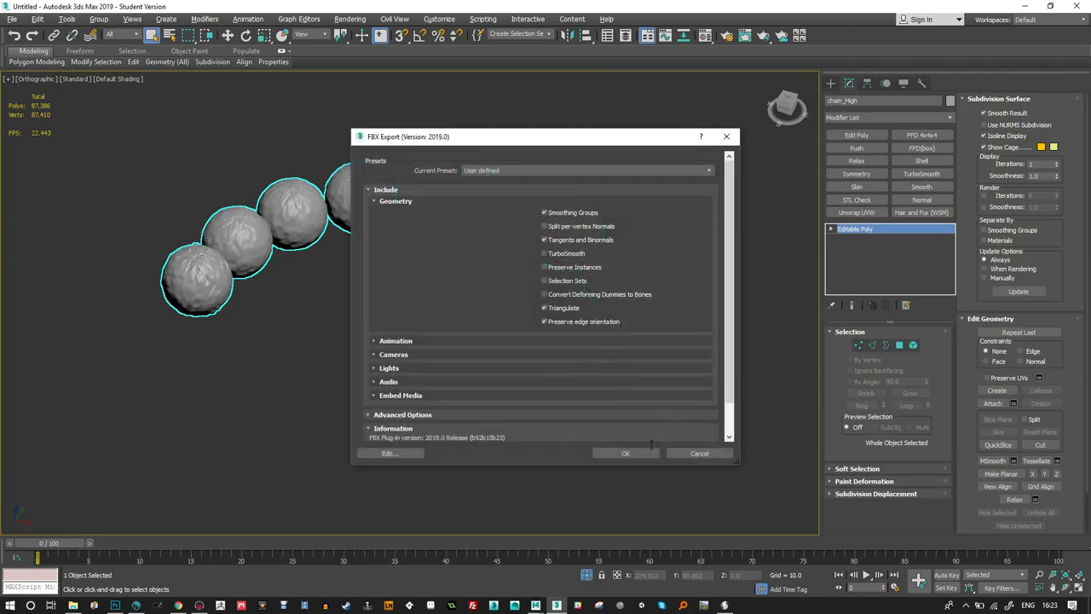
click(635, 451)
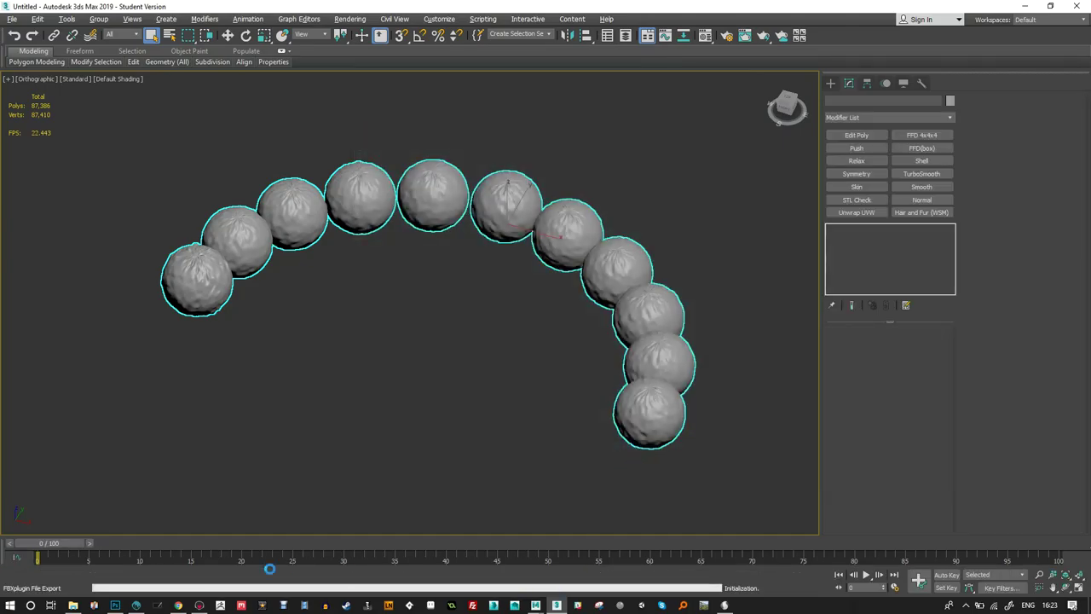
click(199, 605)
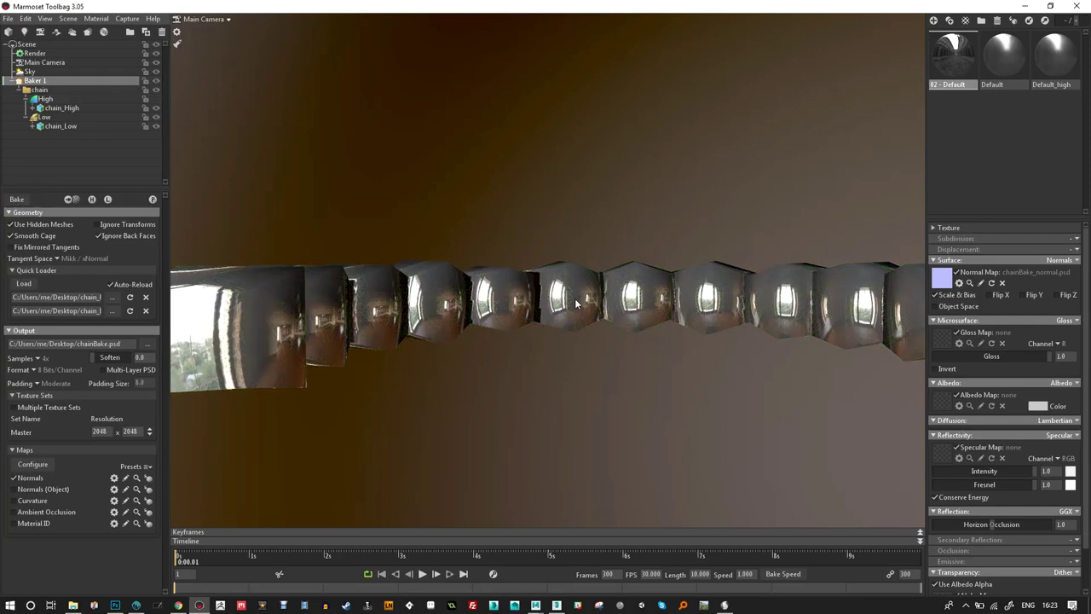
drag(222, 213, 213, 144)
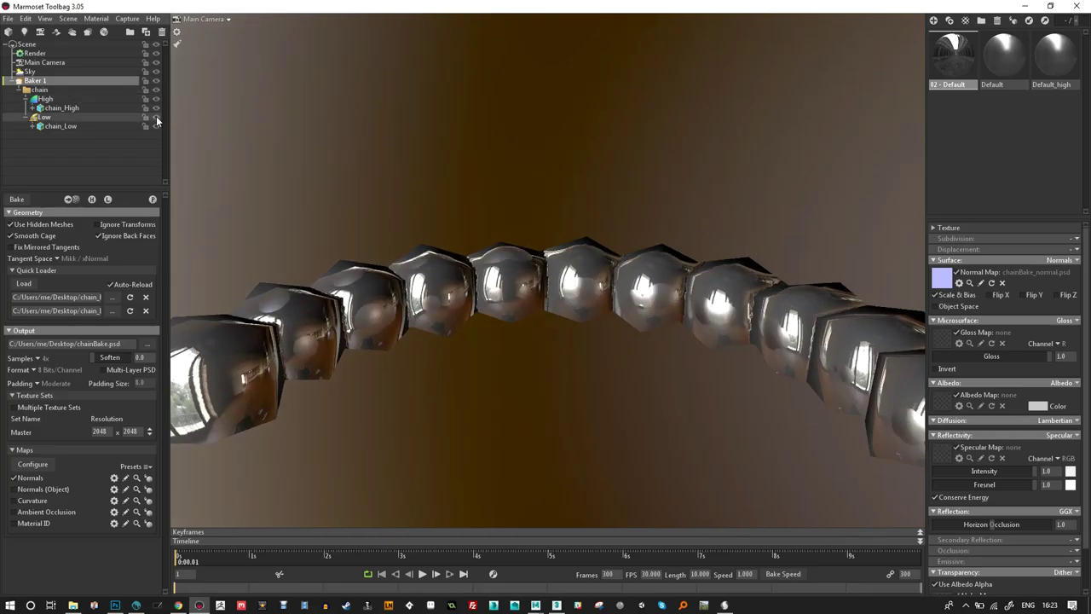
key(alt+Tab)
key(ctrl+a)
click(379, 326)
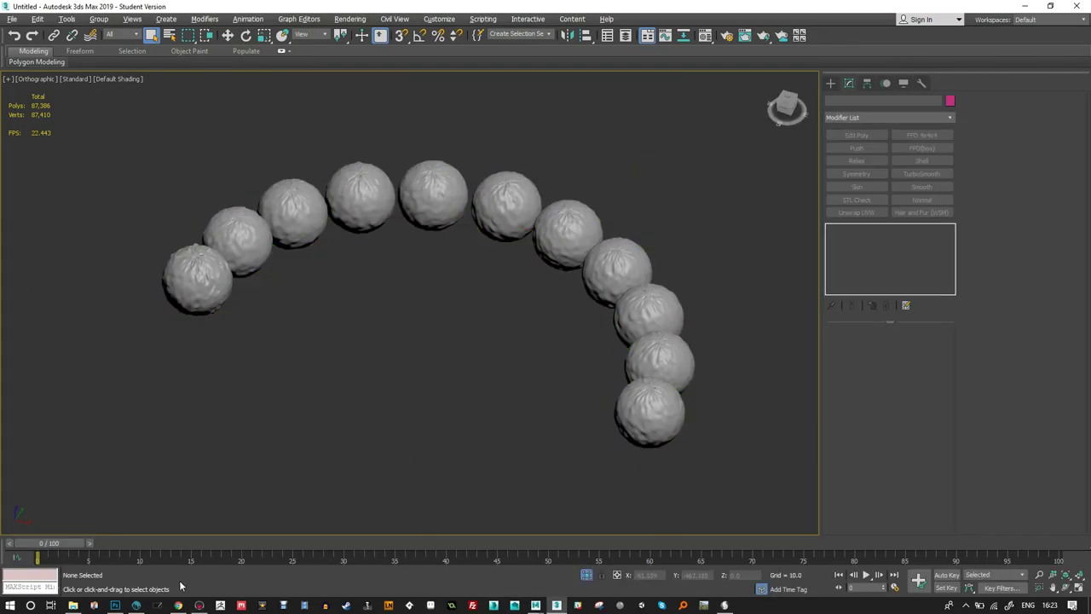
click(199, 605)
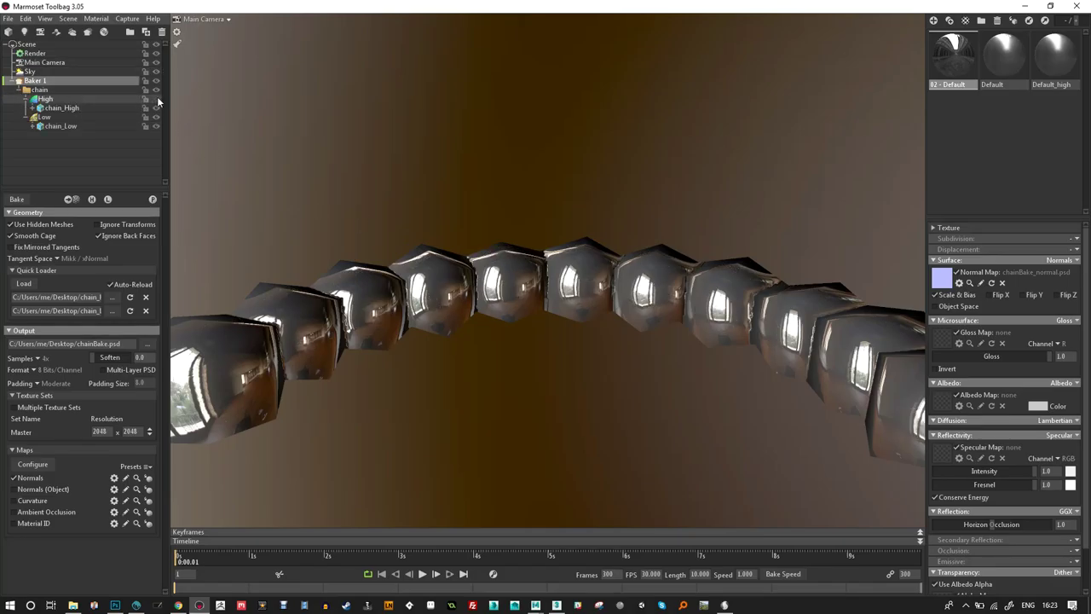
drag(435, 170, 505, 278)
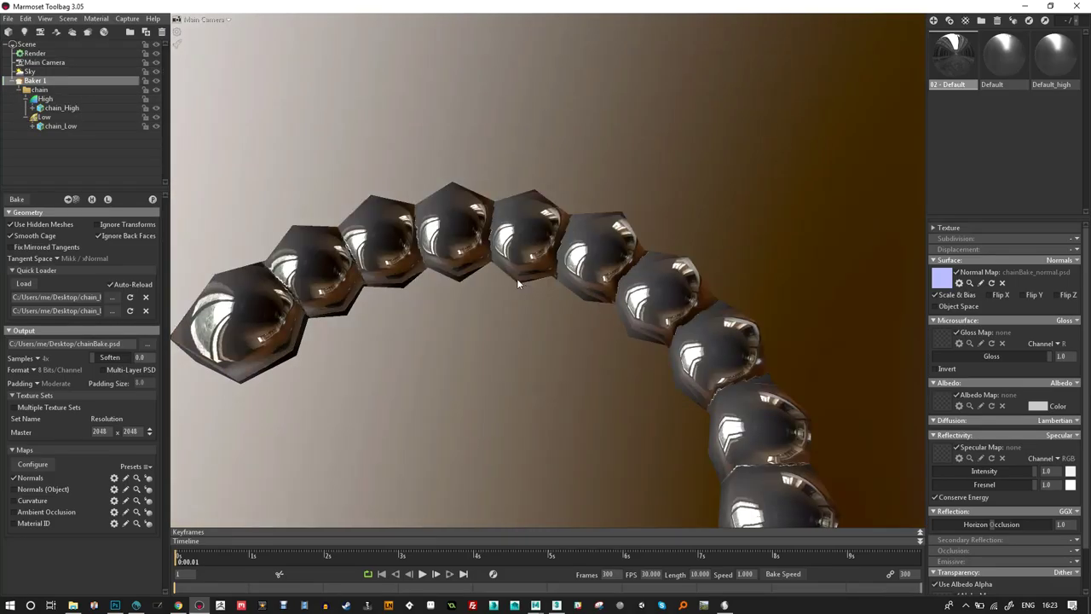
Preview the Low group's cage around the noisy high-poly spheres.
click(151, 199)
drag(312, 185, 168, 103)
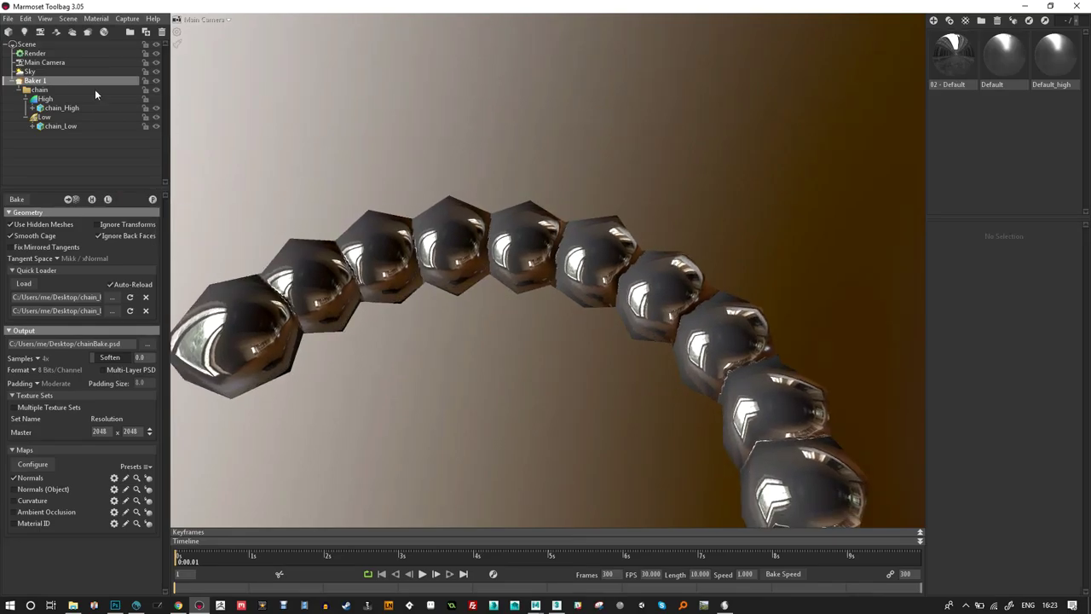
click(156, 117)
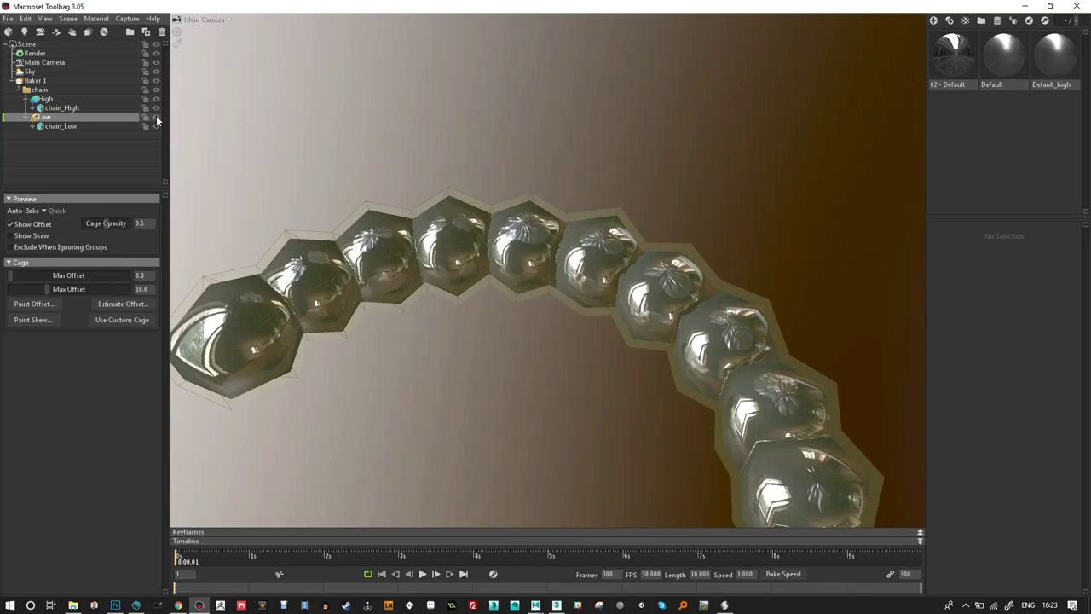
drag(222, 121, 353, 123)
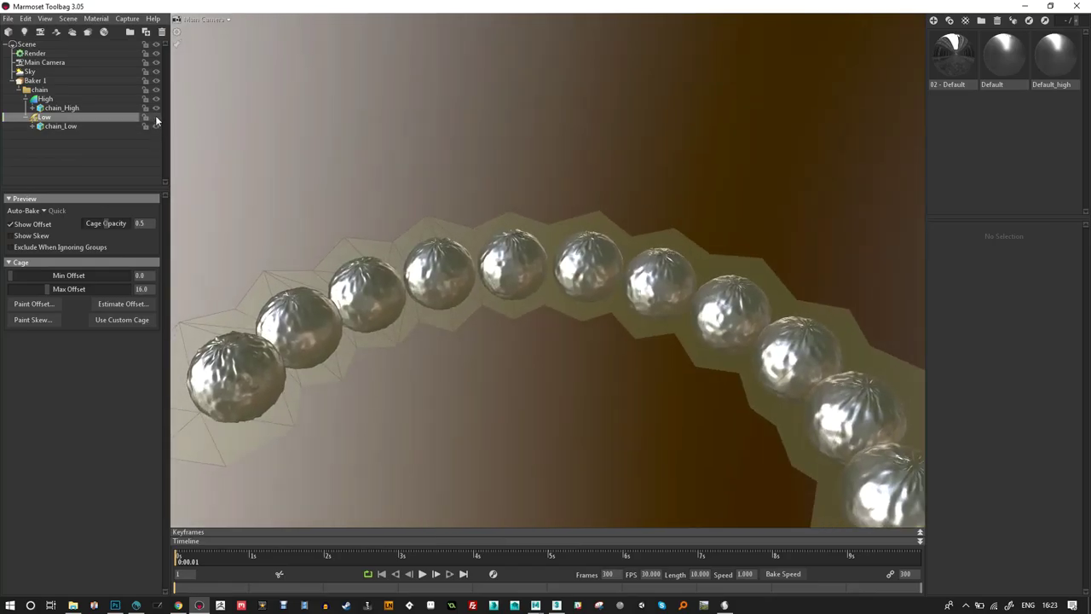
click(59, 88)
Rebake the normal map with Baker 1, inspect the dented chain links, and return to 3ds Max.
click(34, 80)
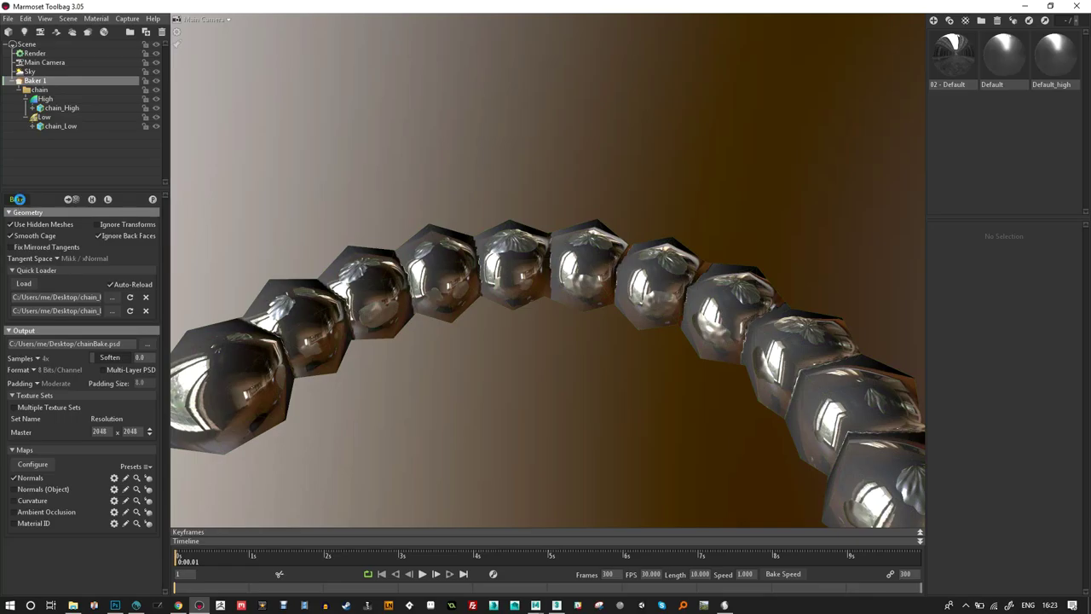
click(18, 199)
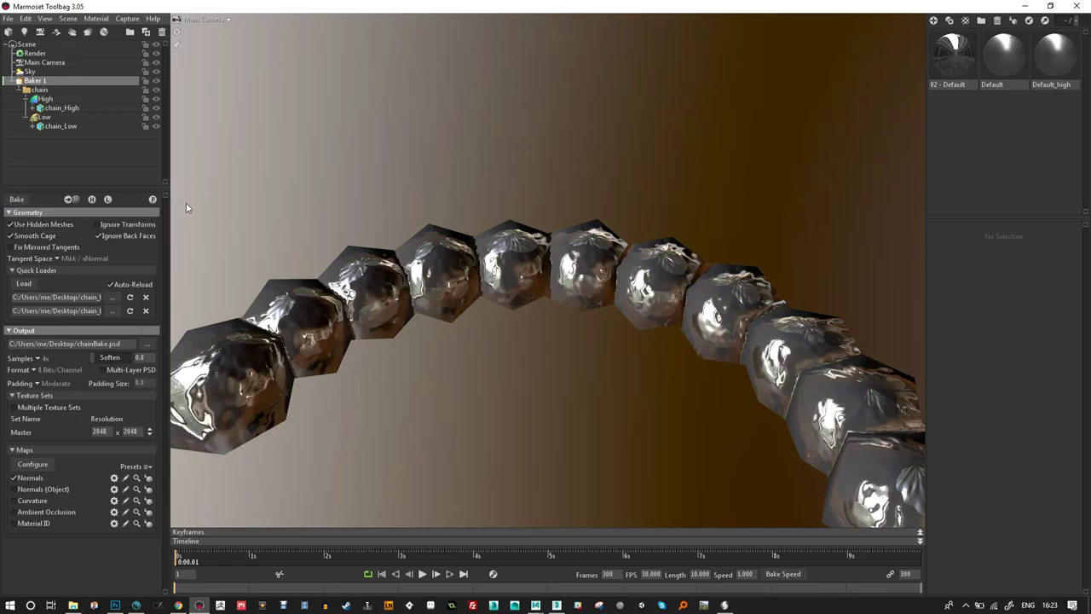
drag(307, 200, 399, 222)
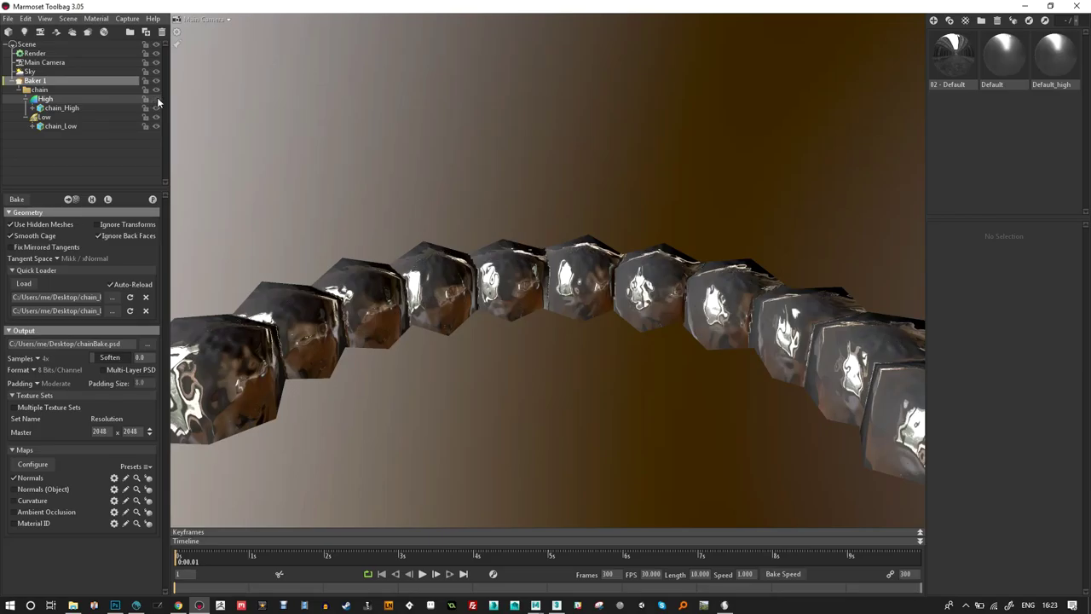
scroll(366, 174, down, 5)
drag(380, 144, 524, 231)
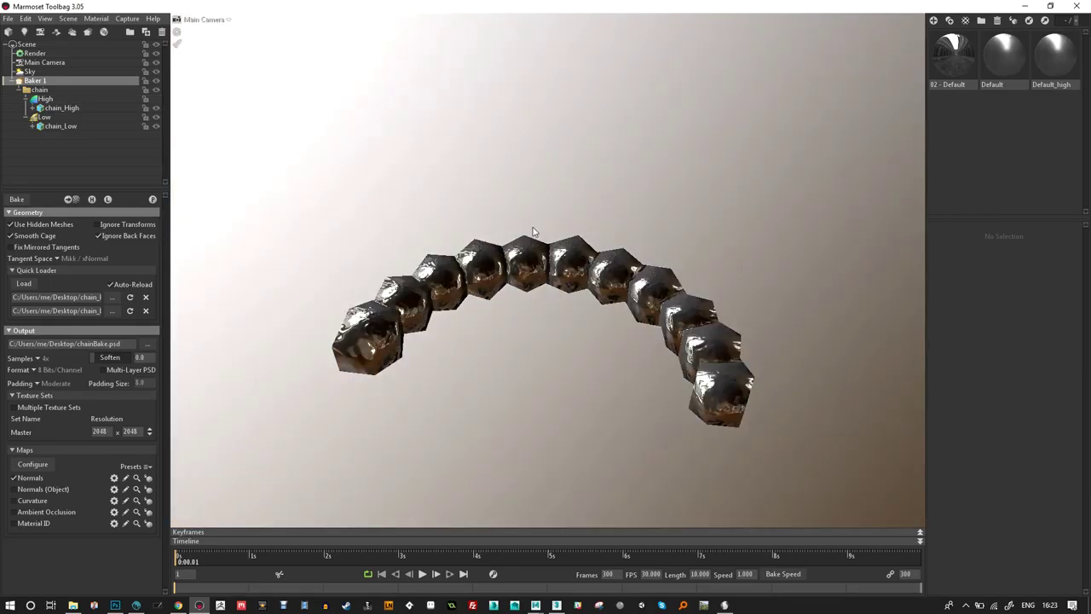
scroll(518, 232, down, 3)
scroll(526, 316, up, 5)
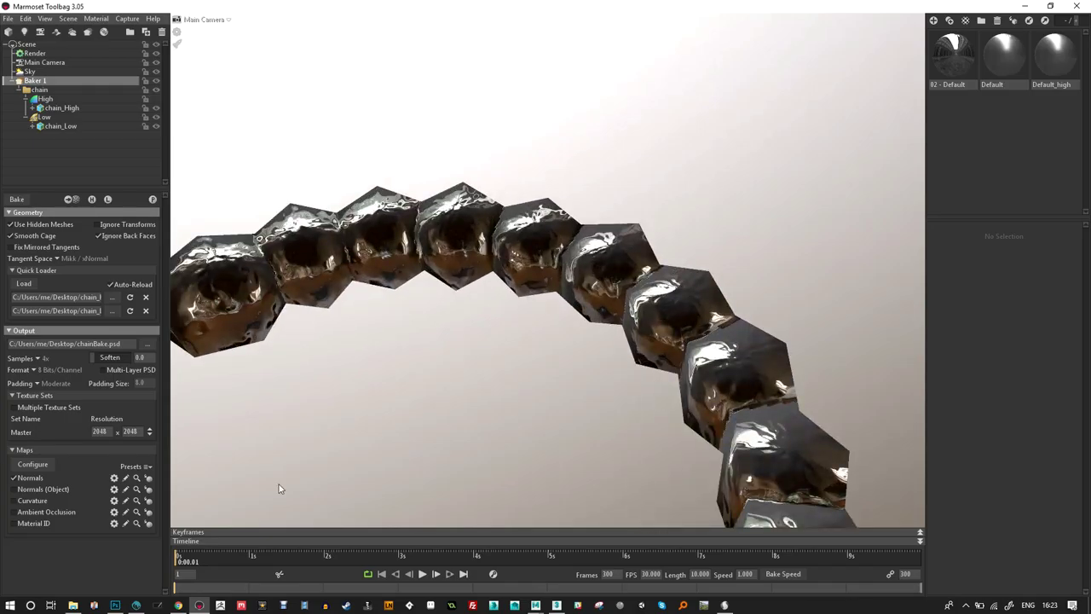
mouse_move(534, 606)
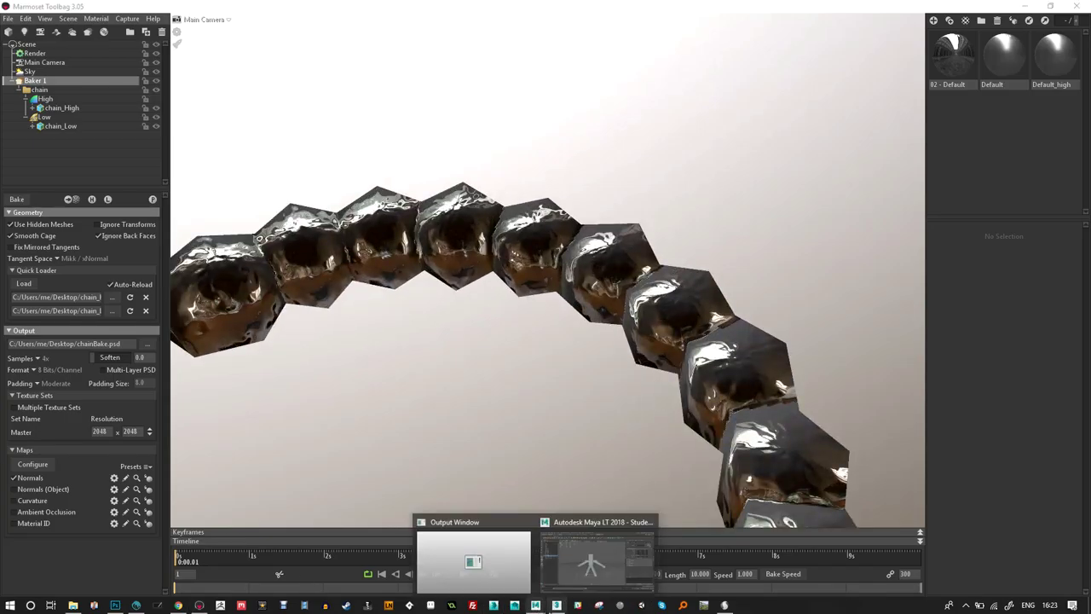
click(556, 605)
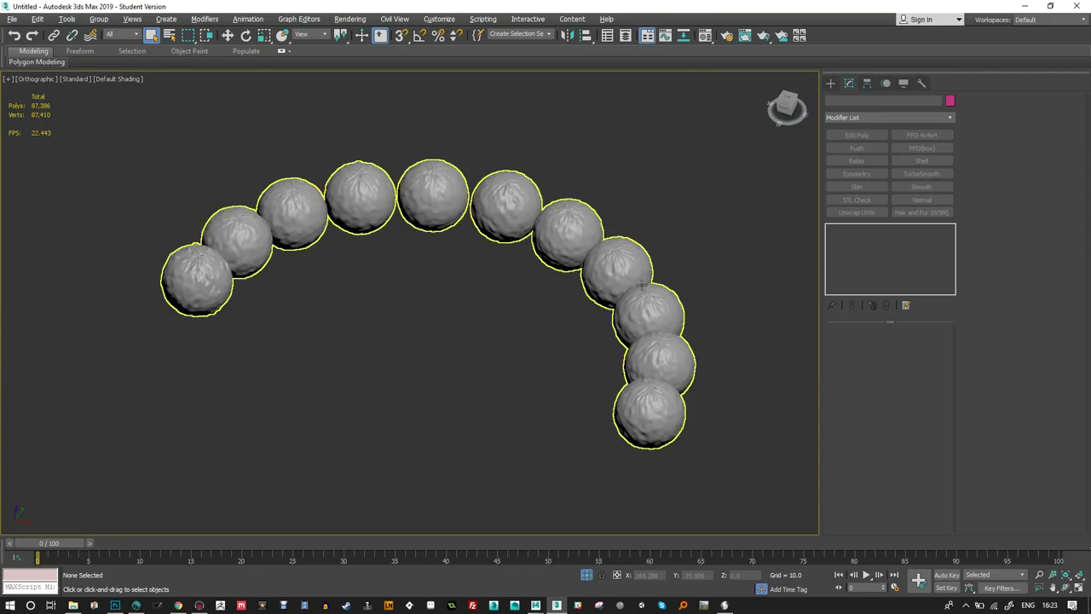
Select chain_Low, try a TurboSmooth and remove it, then enable edged faces.
click(601, 248)
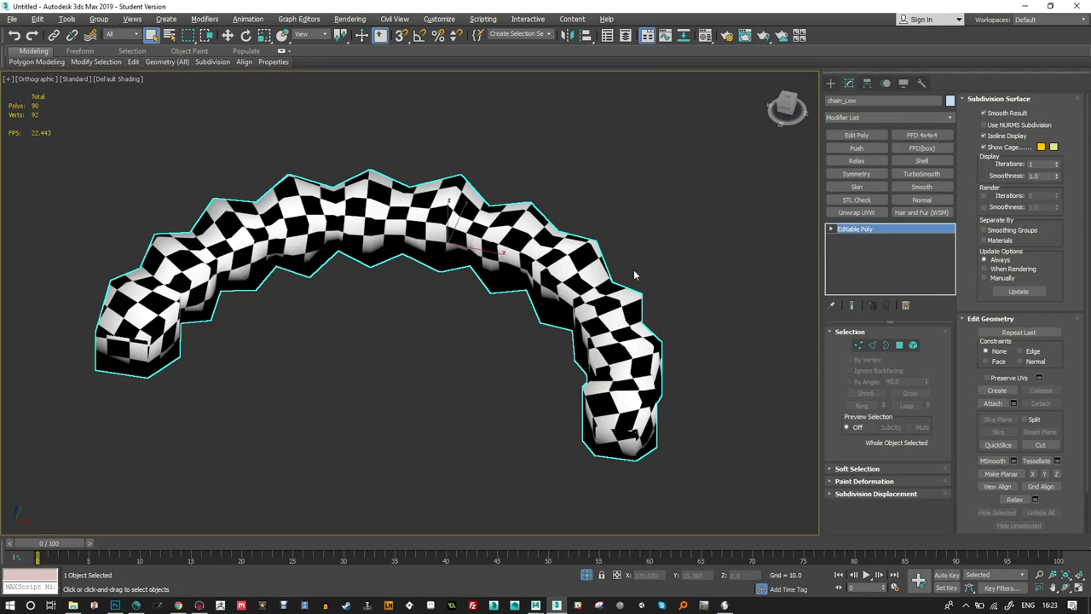
click(920, 174)
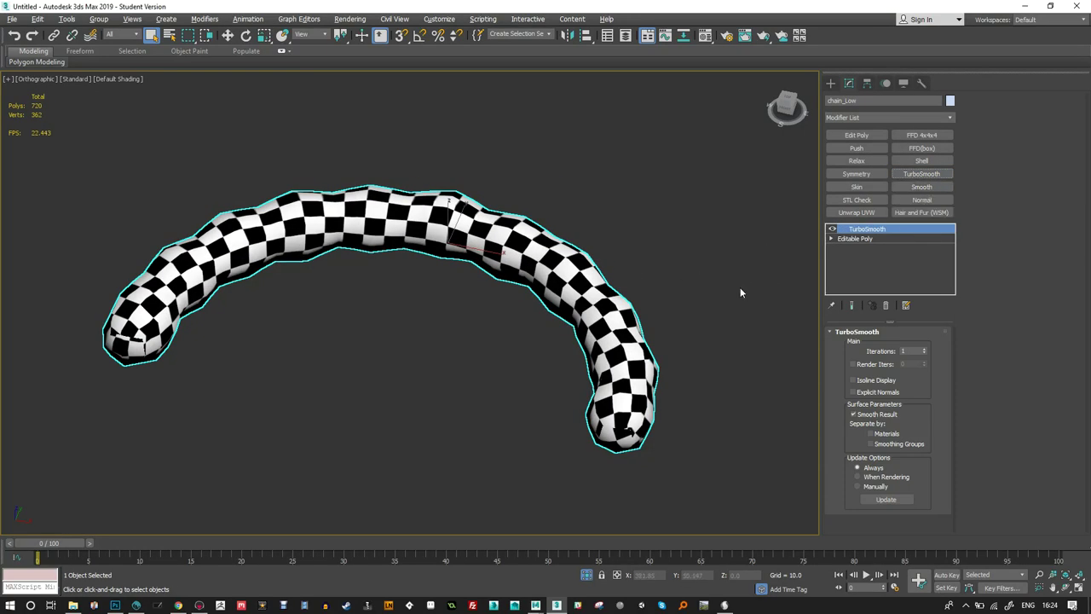
key(F3)
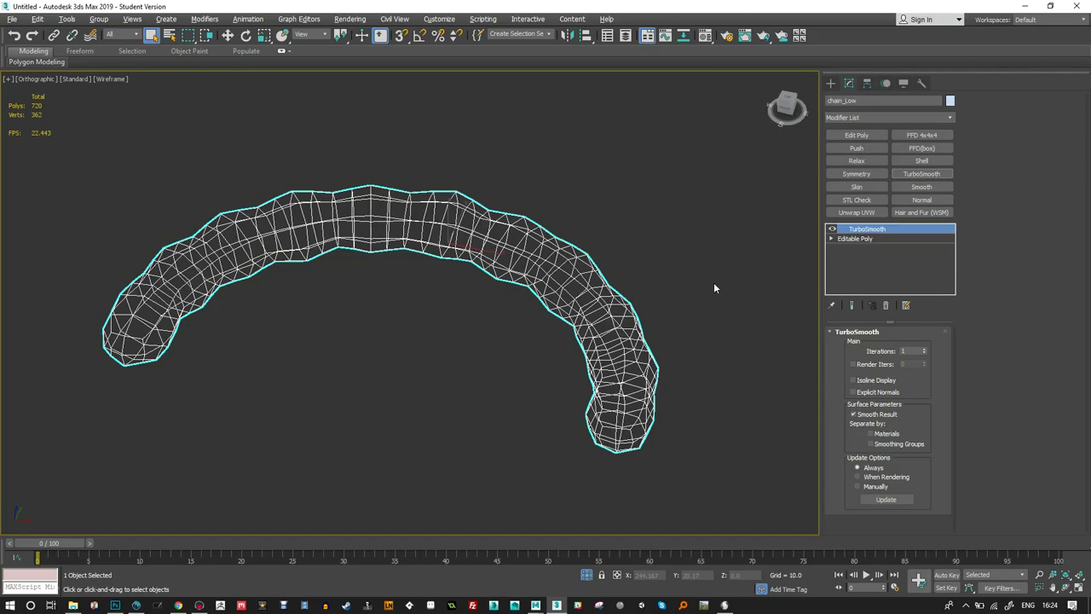
click(887, 305)
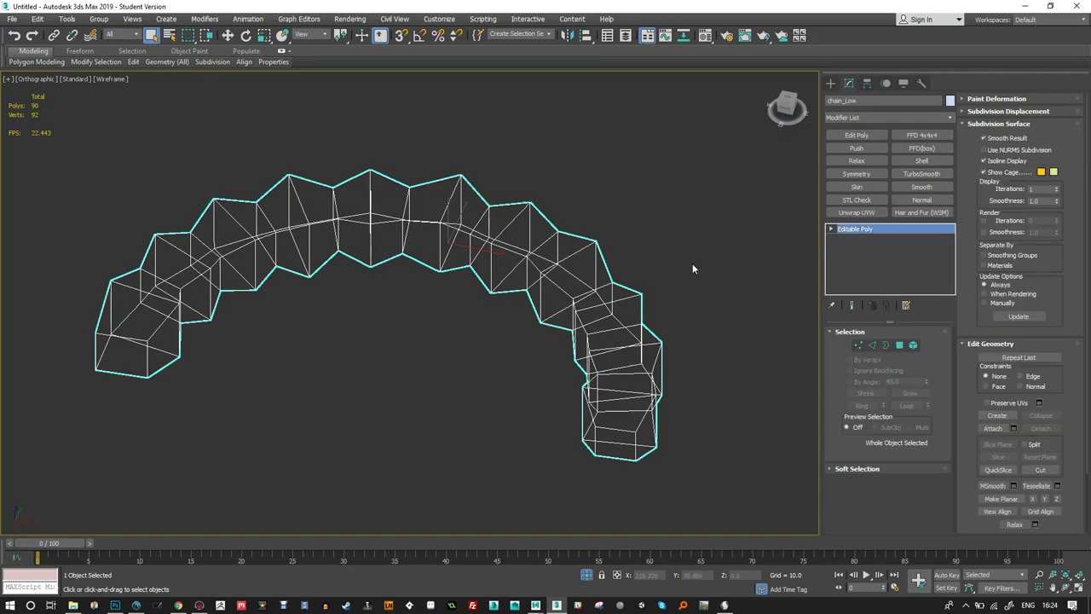
key(F3)
key(F4)
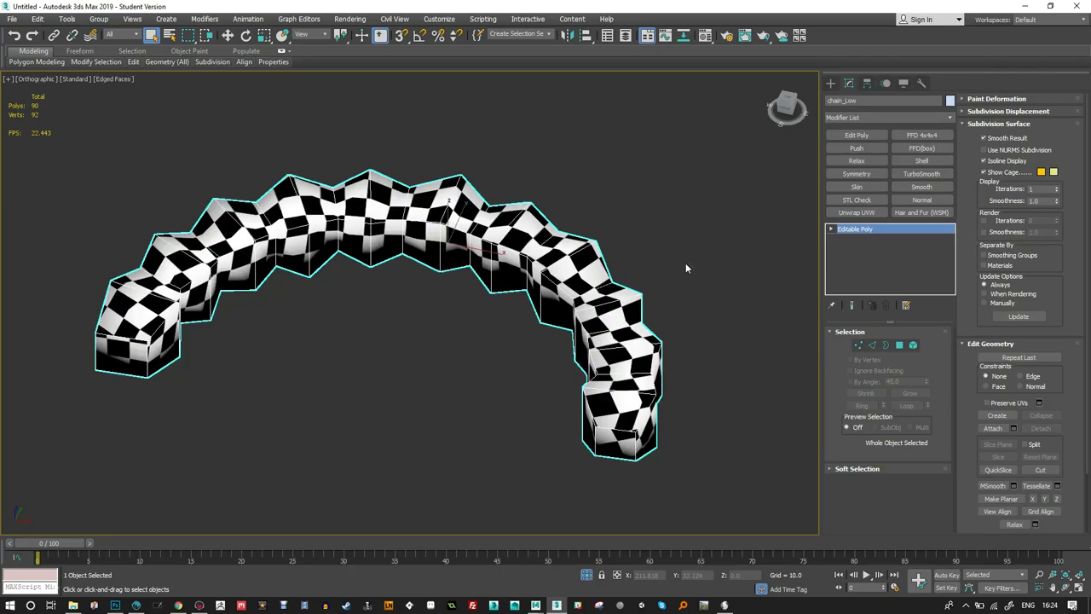
Stack an Edit Poly modifier above the chain's Editable Poly.
alt+middle_drag(680, 258, 637, 222)
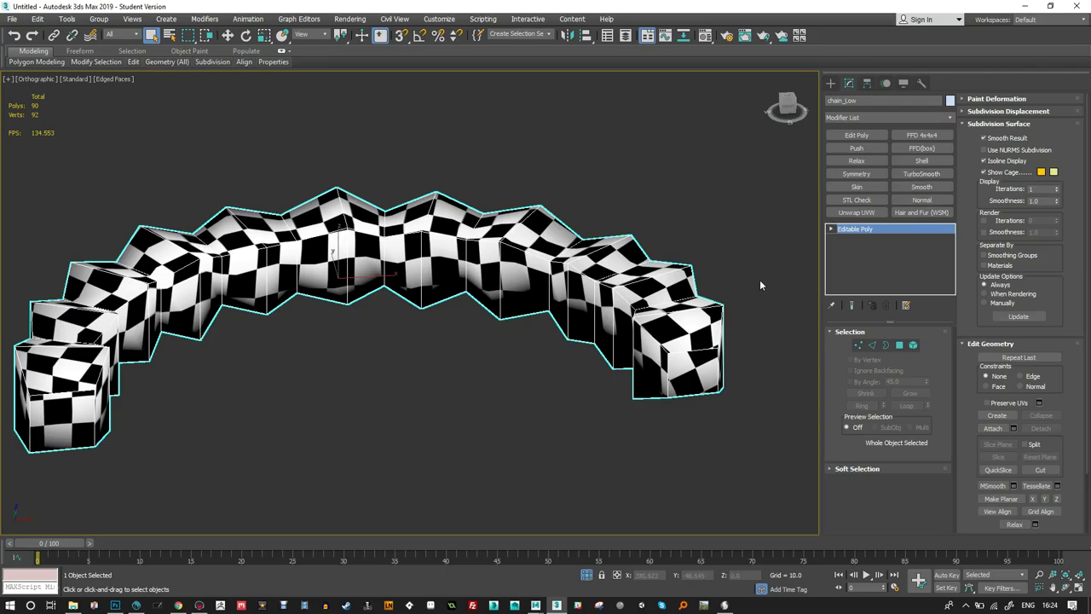
alt+middle_drag(647, 273, 657, 296)
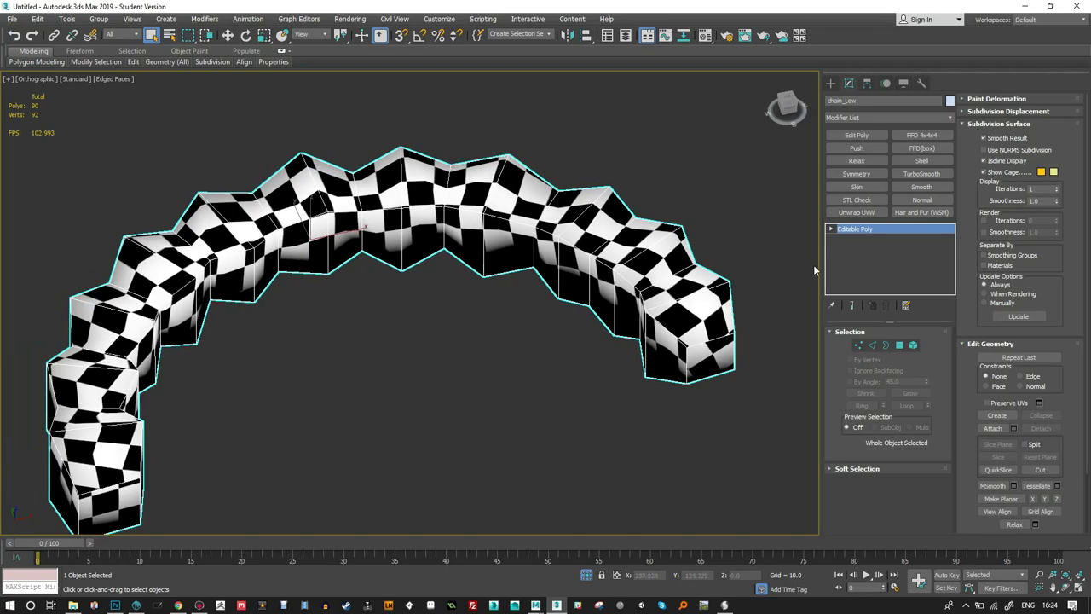
click(854, 136)
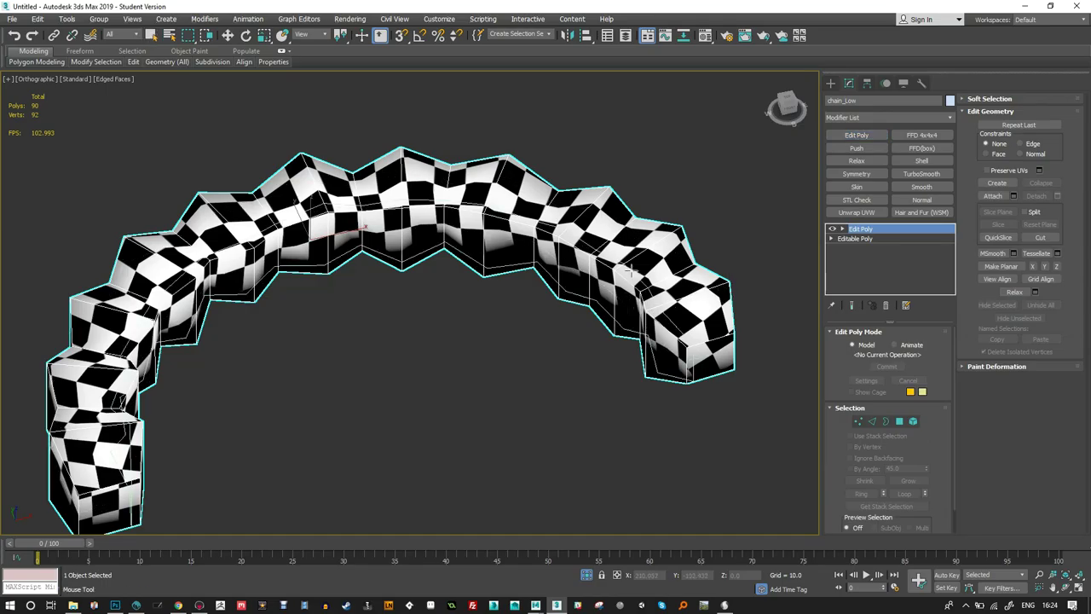
Enter Edge mode on the Edit Poly, then return to object level.
key(2)
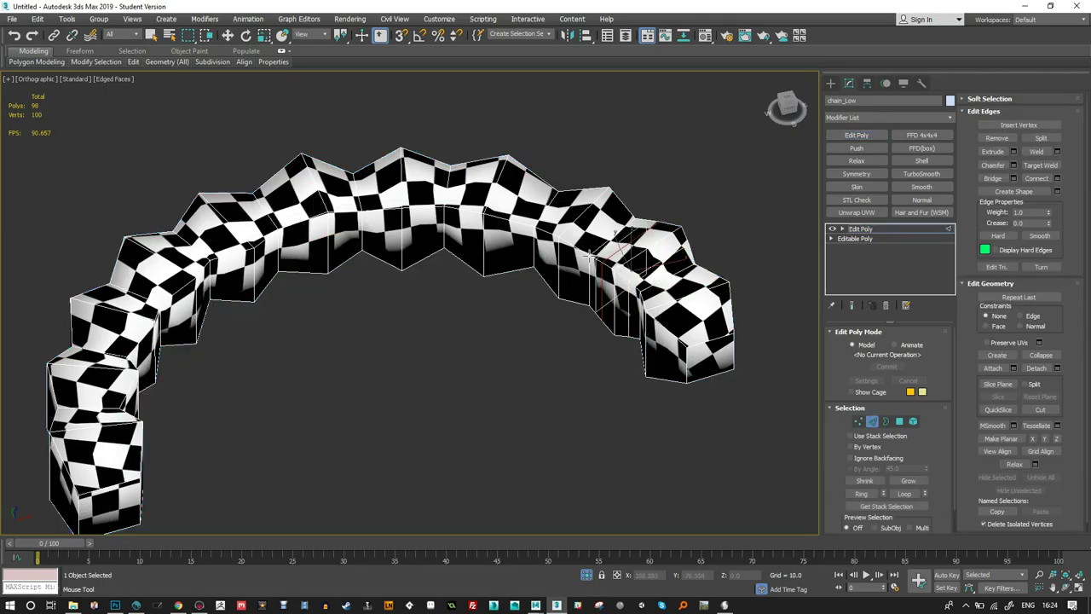
alt+middle_drag(582, 247, 729, 225)
key(shift+z)
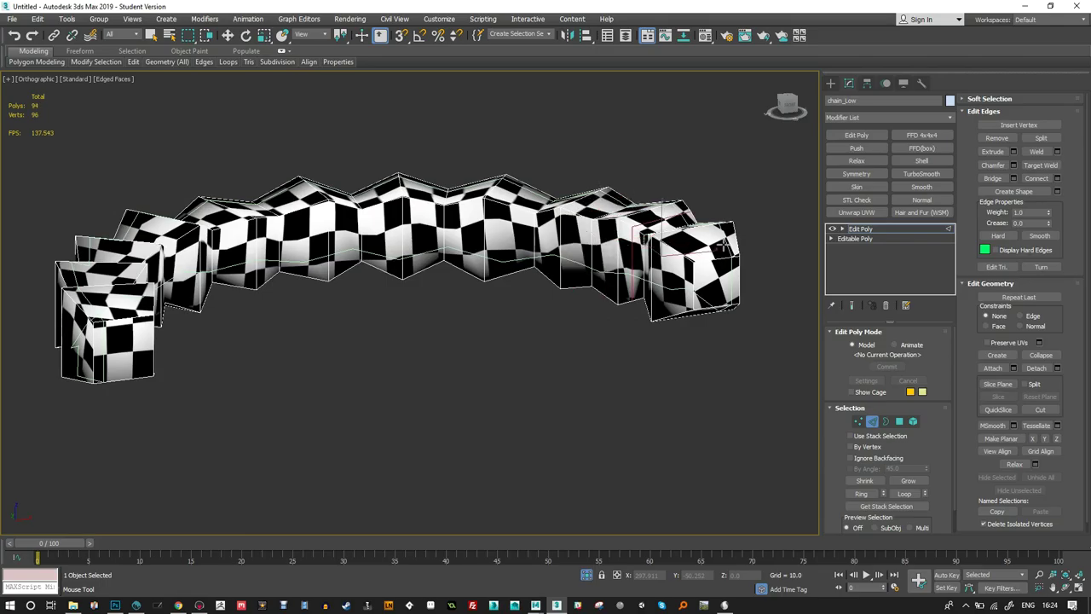
click(842, 228)
click(910, 247)
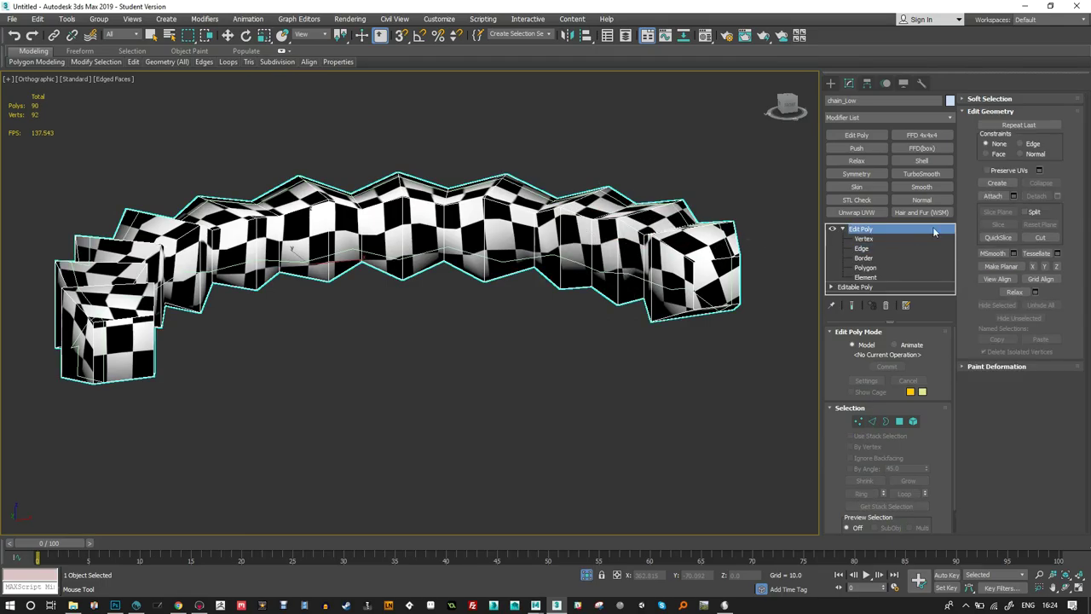
Add a TurboSmooth at 1 iteration and turn off edged faces.
click(921, 174)
alt+middle_drag(724, 294, 791, 289)
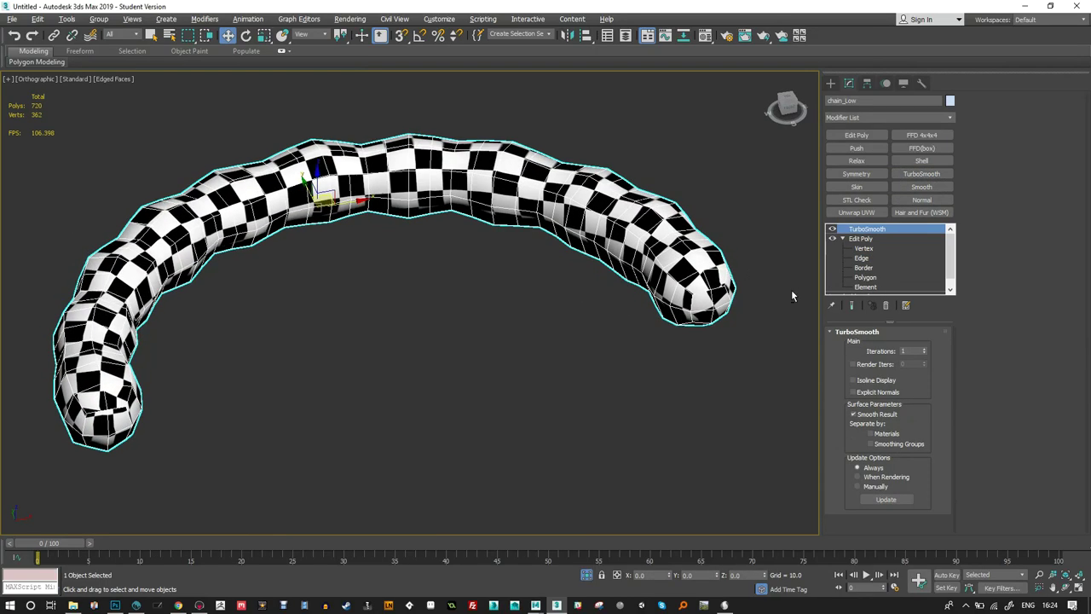
alt+middle_drag(759, 240, 755, 274)
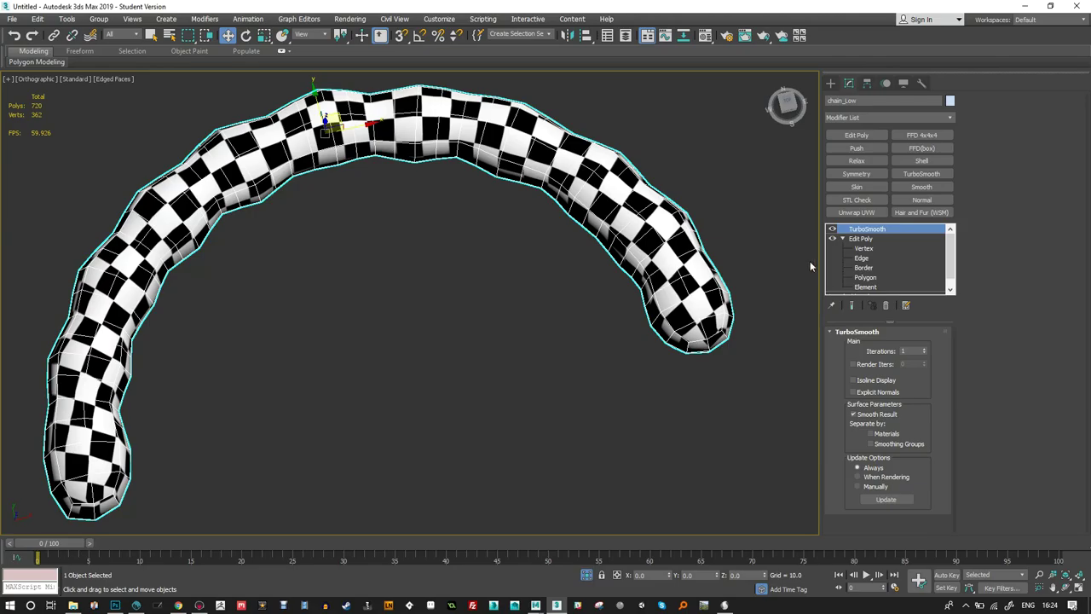
key(F4)
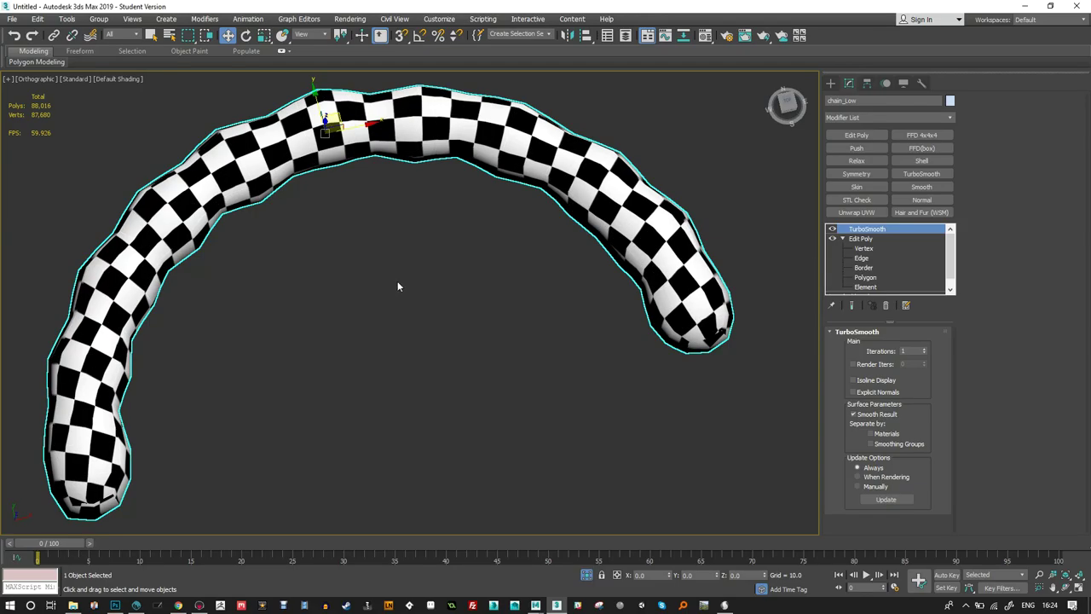
scroll(388, 281, down, 5)
Collapse the TurboSmoothed chain to an Editable Mesh.
right_click(879, 236)
click(913, 329)
click(602, 348)
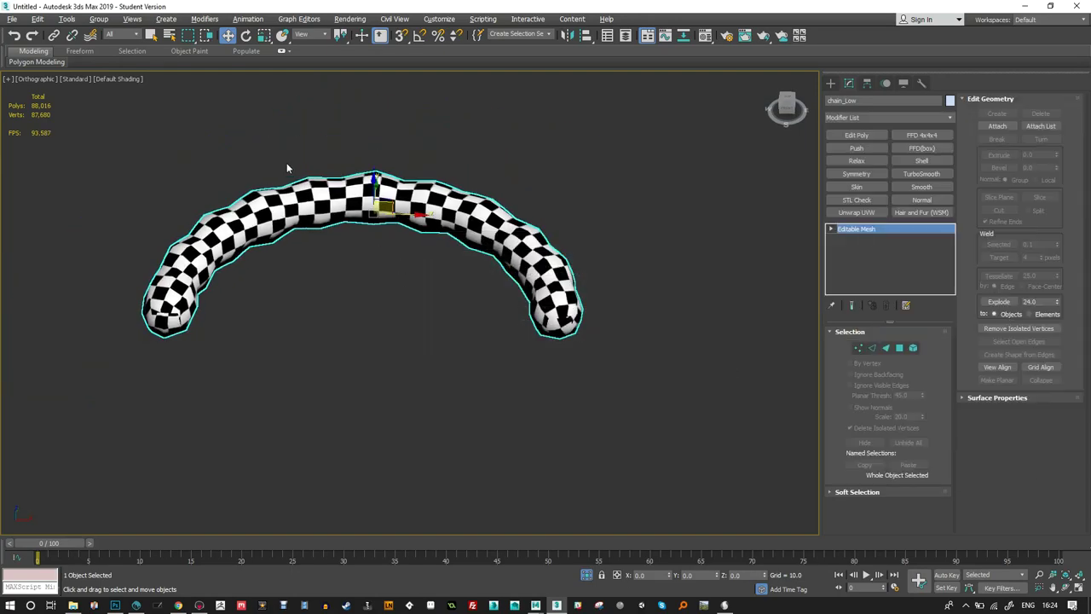
Export the selected chain as FBX, overwriting chain_Low.fbx, then switch to Marmoset.
click(12, 19)
mouse_move(57, 189)
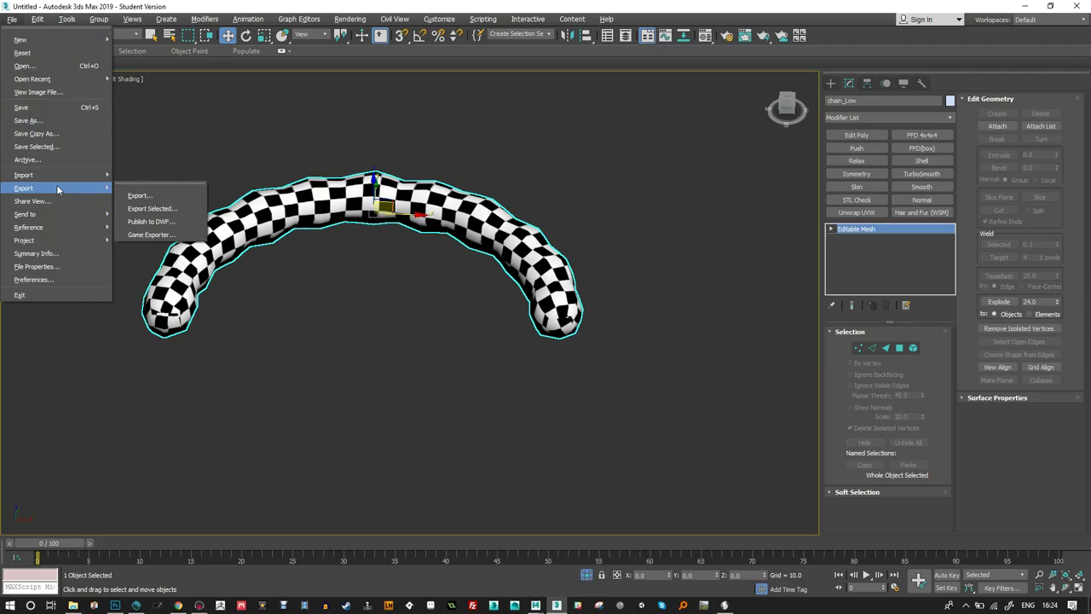
click(151, 208)
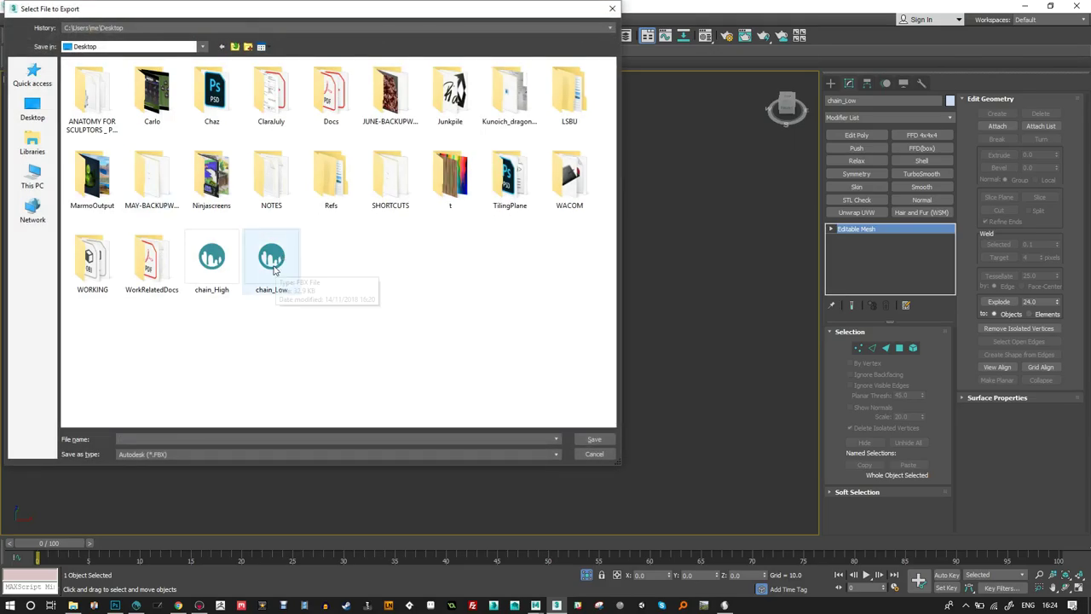
double_click(272, 260)
click(584, 346)
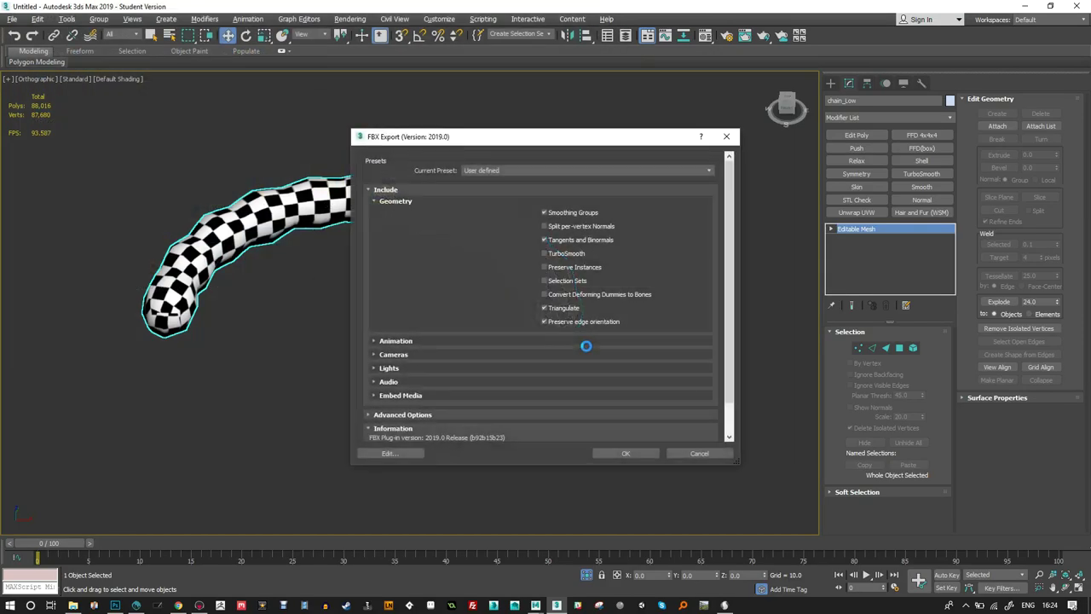
click(628, 454)
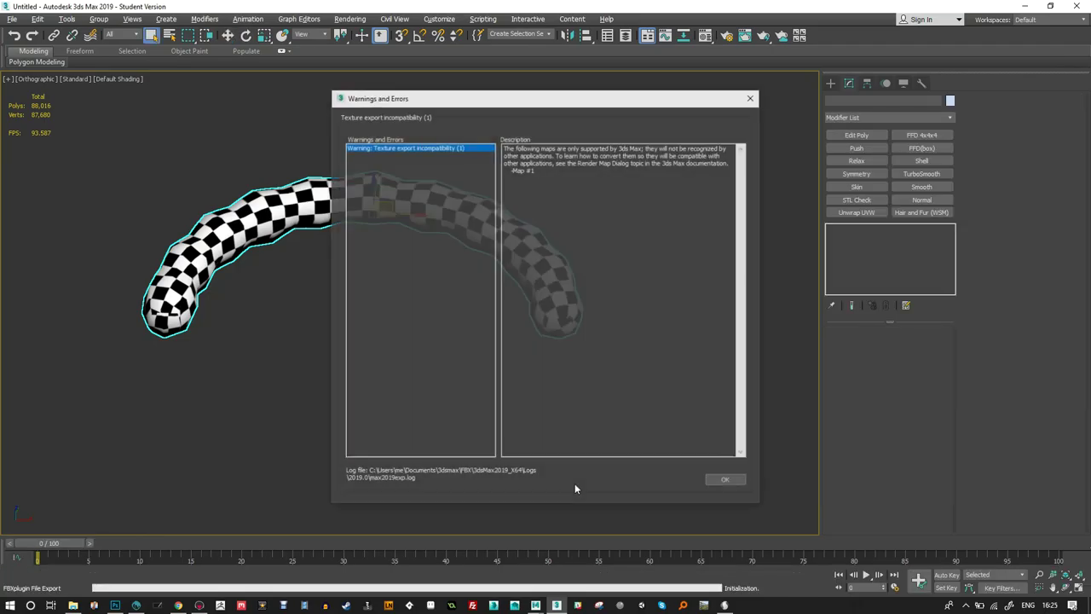
click(726, 480)
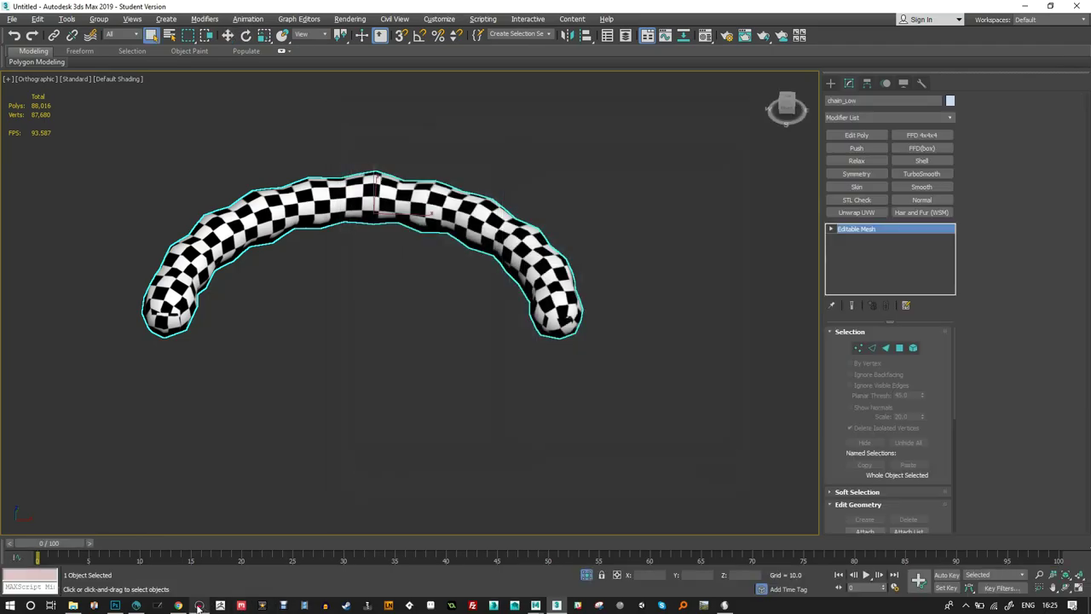
click(199, 606)
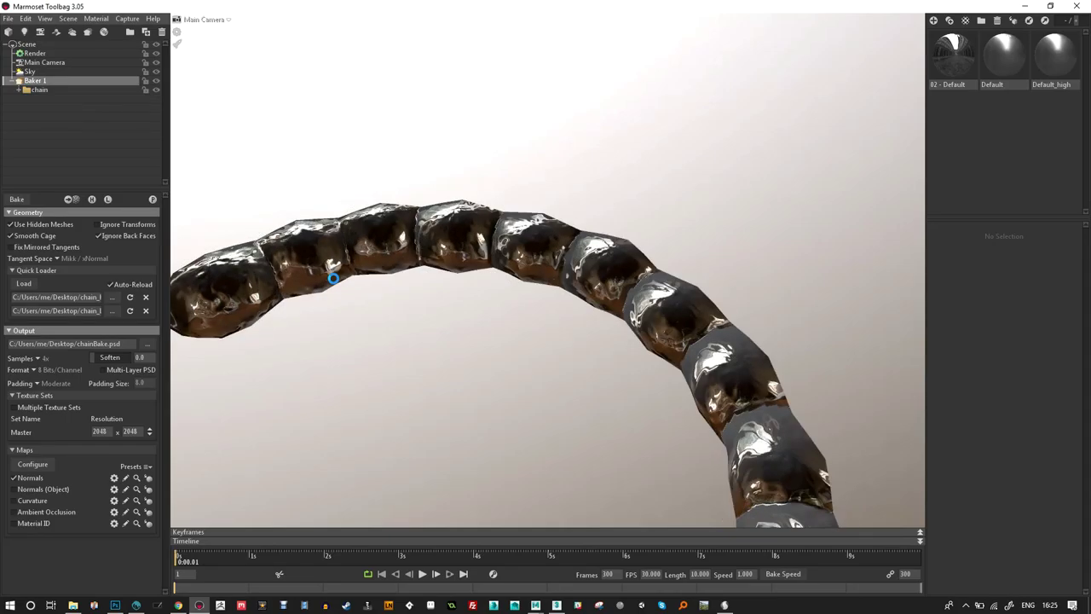
Rebake the normal map and compare it against the high-poly preview.
drag(568, 355, 620, 380)
scroll(620, 381, down, 5)
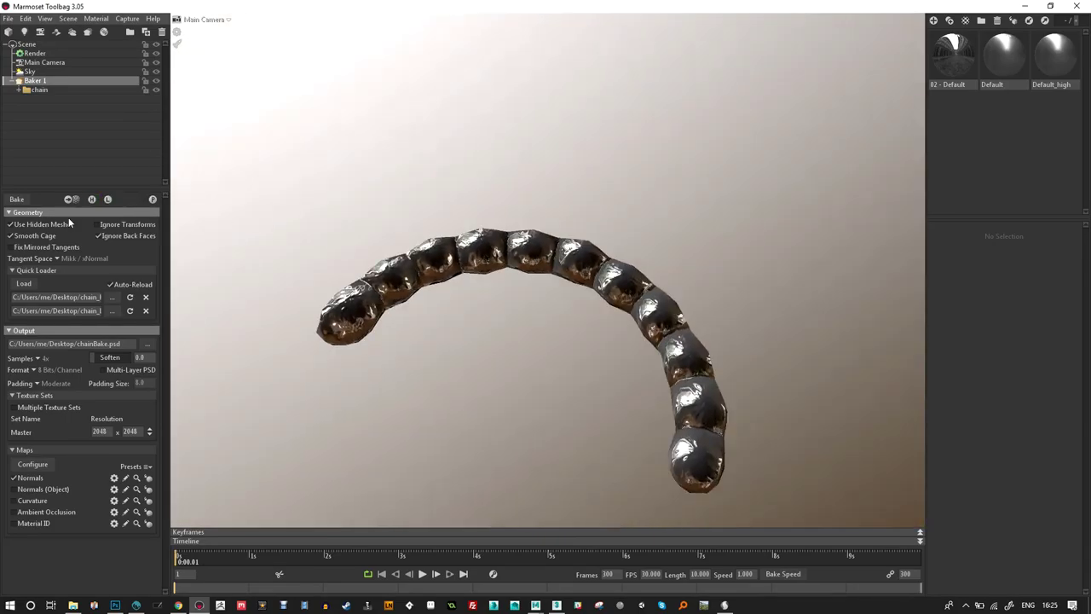
click(17, 200)
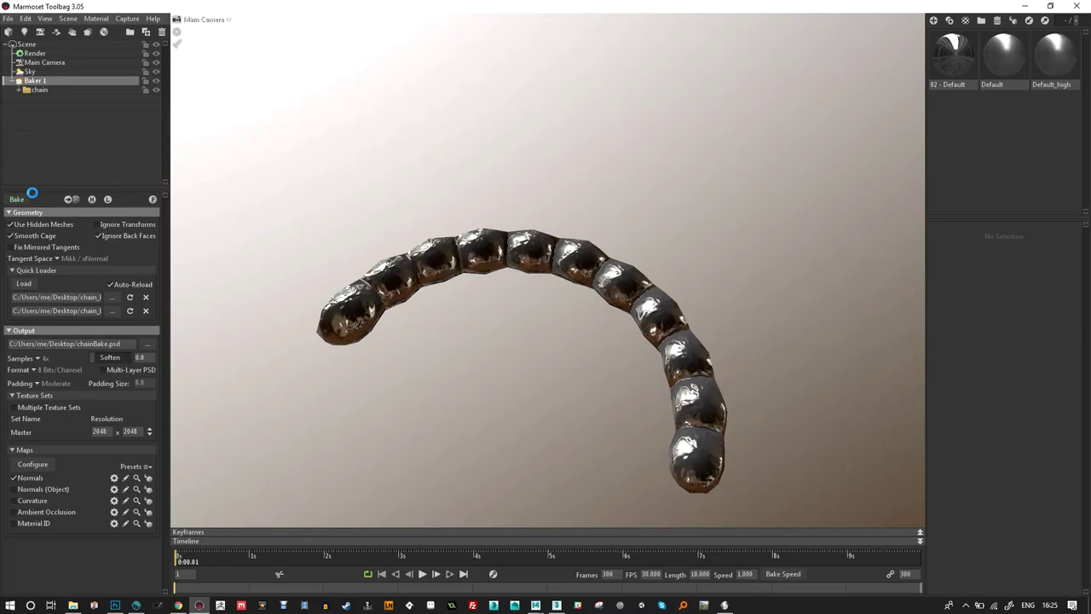
drag(479, 292, 480, 272)
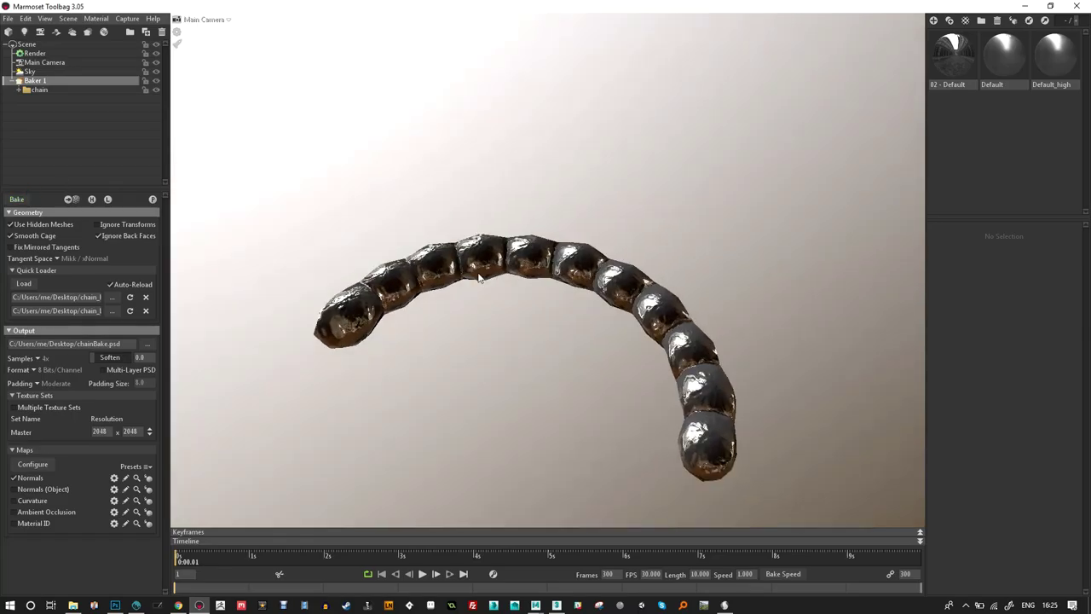
click(91, 201)
click(91, 201)
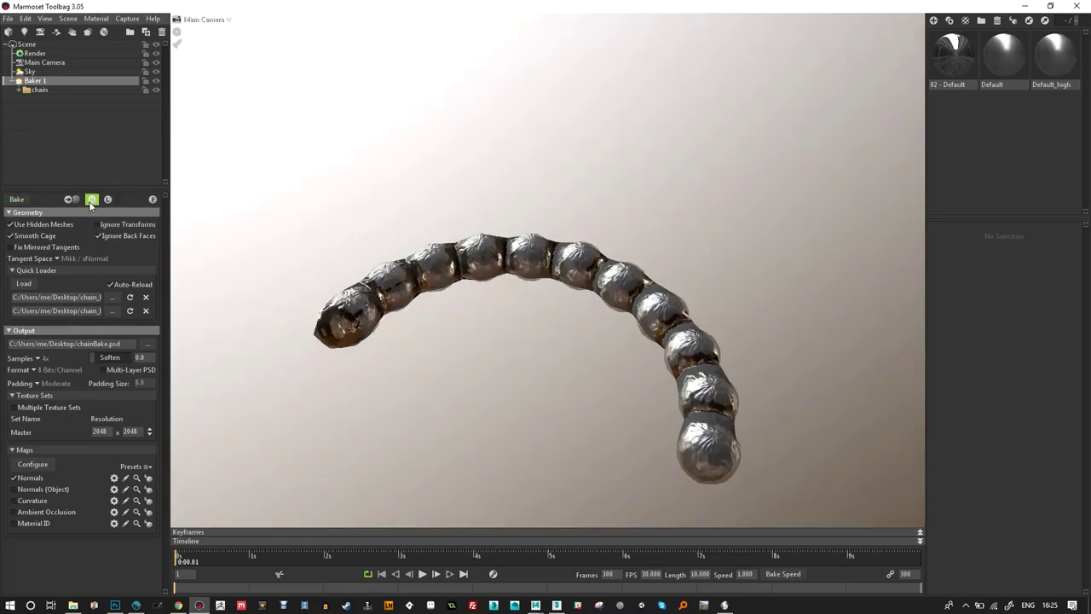
click(91, 202)
click(91, 201)
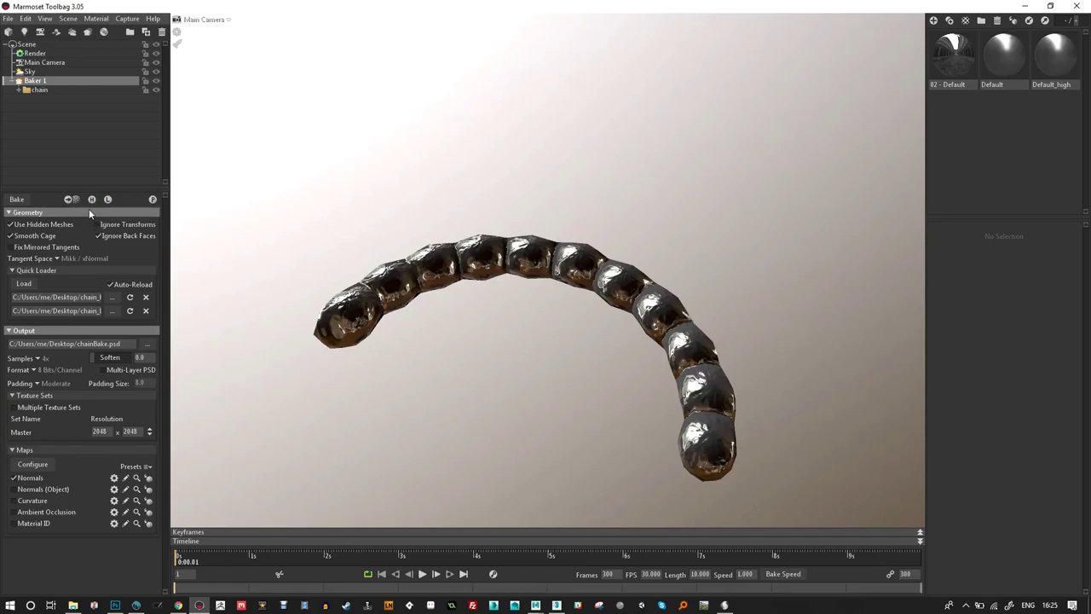
drag(268, 199, 499, 296)
scroll(524, 204, down, 5)
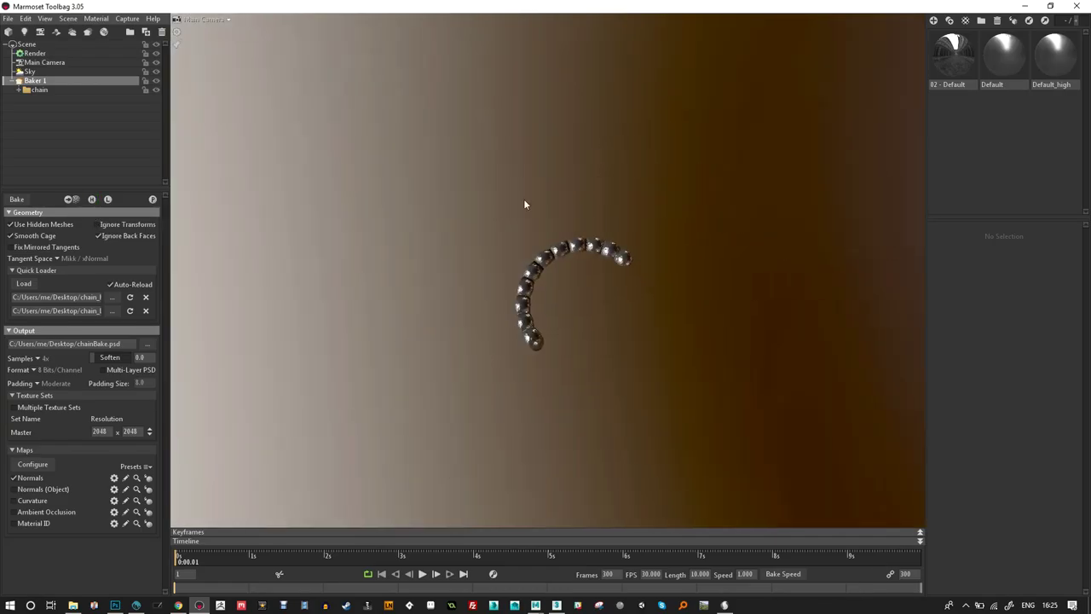
drag(589, 287, 452, 274)
scroll(529, 290, up, 3)
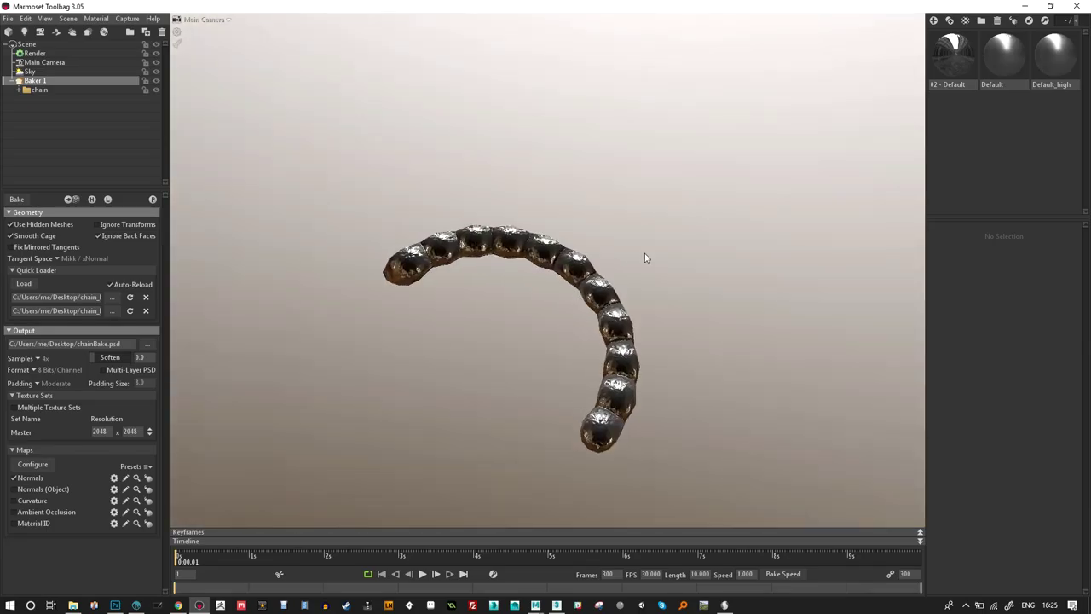
Set the 02 - Default material's Albedo Color to red.
click(958, 81)
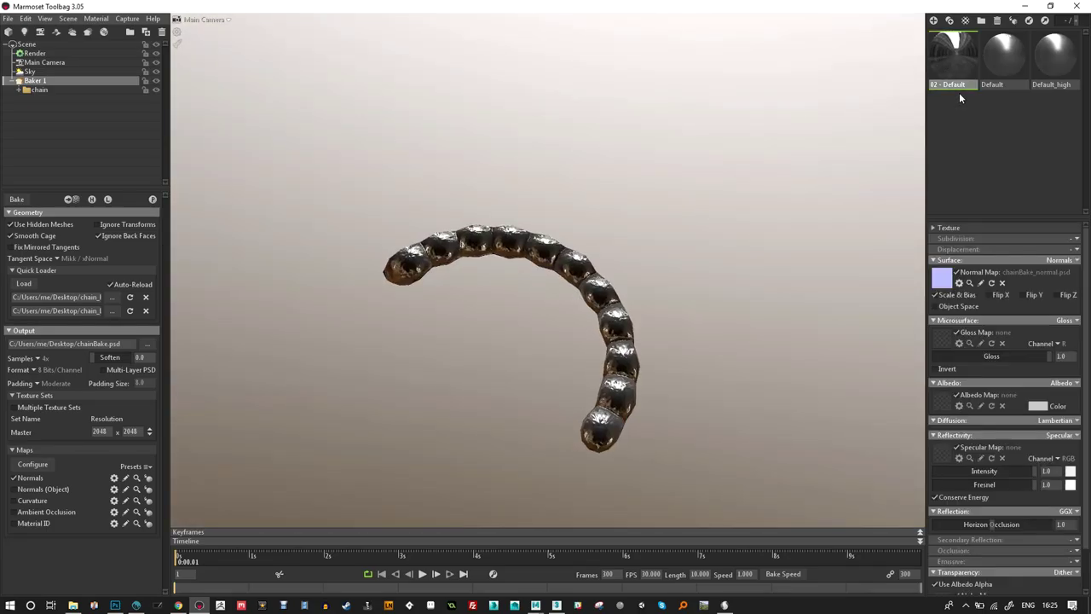
click(1038, 406)
click(287, 464)
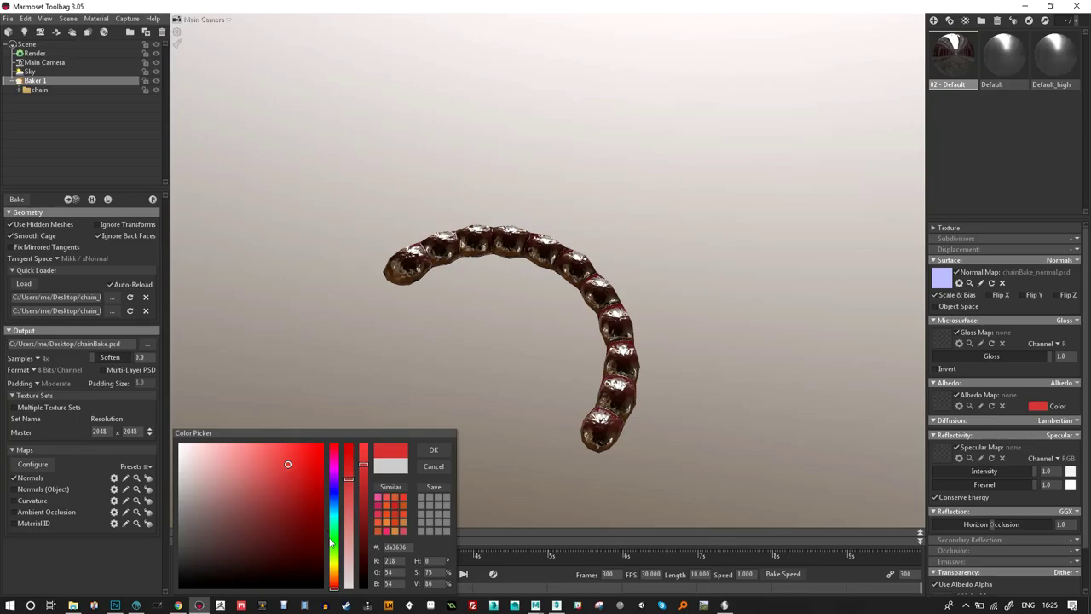
click(334, 566)
click(307, 497)
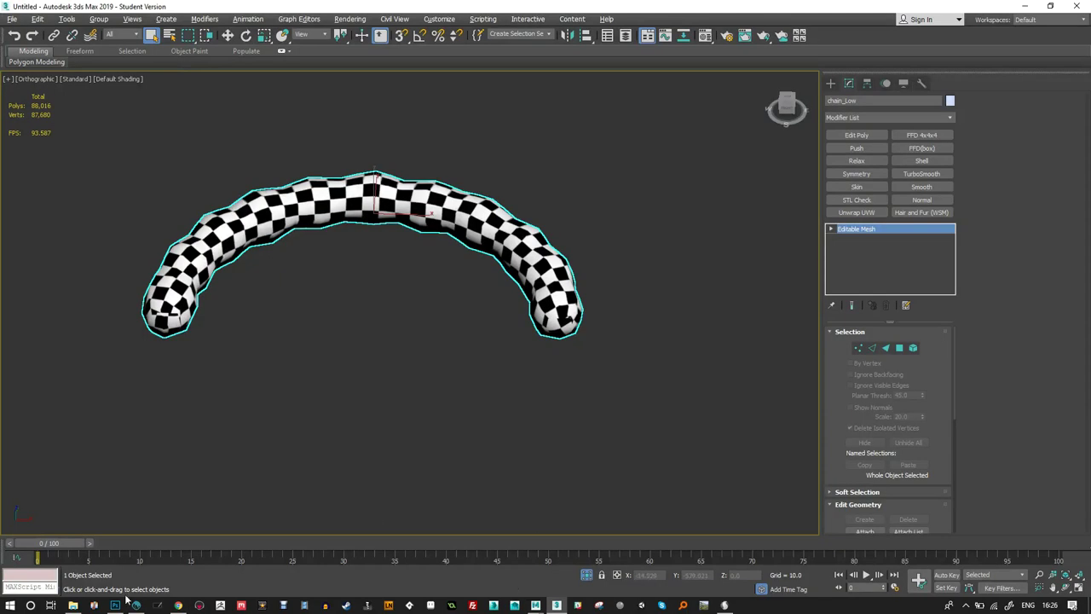
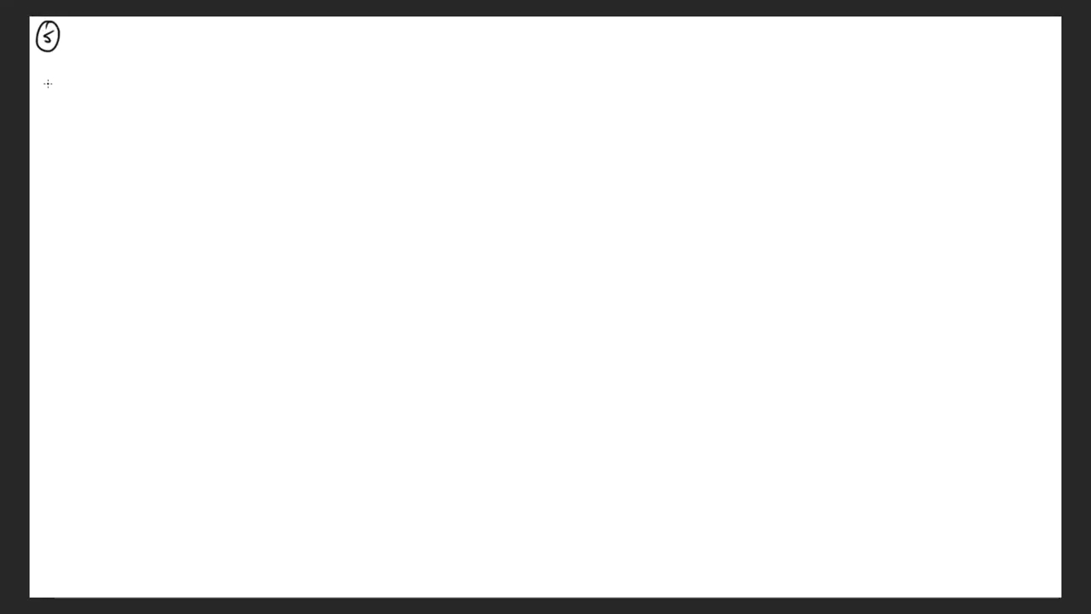
Handwrite the step 5 export heading, the name_Low naming note and the reimport to Maya / 3D Coat note.
drag(70, 39, 197, 39)
mouse_move(47, 85)
mouse_down()
mouse_move(119, 88)
mouse_move(65, 137)
mouse_move(48, 180)
mouse_move(220, 181)
mouse_up()
mouse_move(71, 203)
mouse_down()
mouse_move(150, 230)
mouse_move(196, 242)
mouse_up()
Sketch a UV space box containing UV islands below the notes.
mouse_move(73, 240)
mouse_down()
mouse_move(59, 343)
mouse_move(89, 295)
mouse_move(76, 331)
mouse_move(154, 350)
mouse_move(71, 445)
mouse_move(136, 399)
mouse_move(163, 436)
mouse_move(119, 430)
mouse_up()
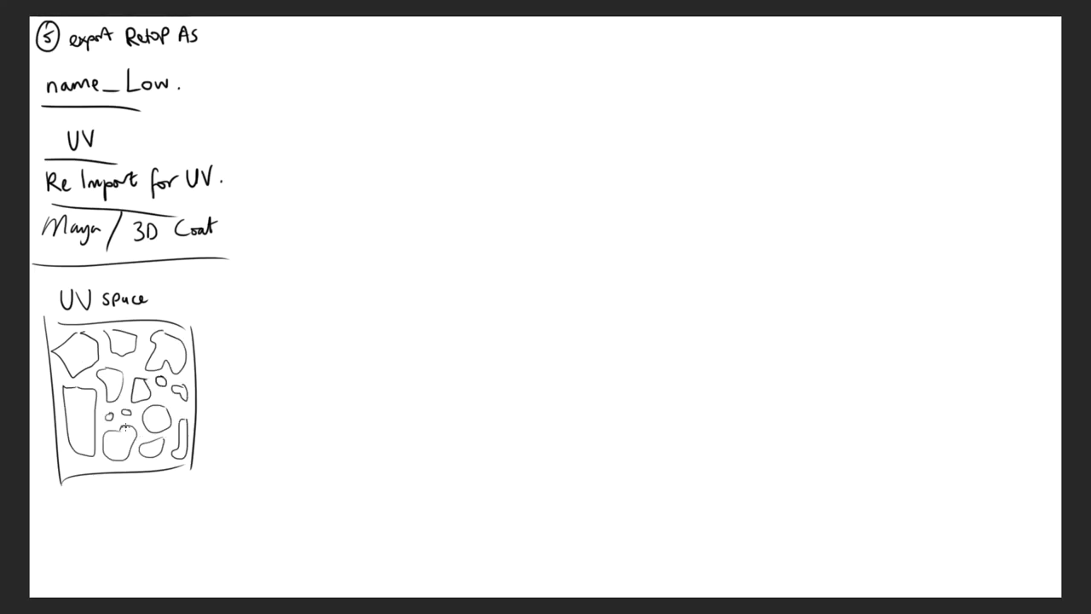
key(Escape)
key(alt+Tab)
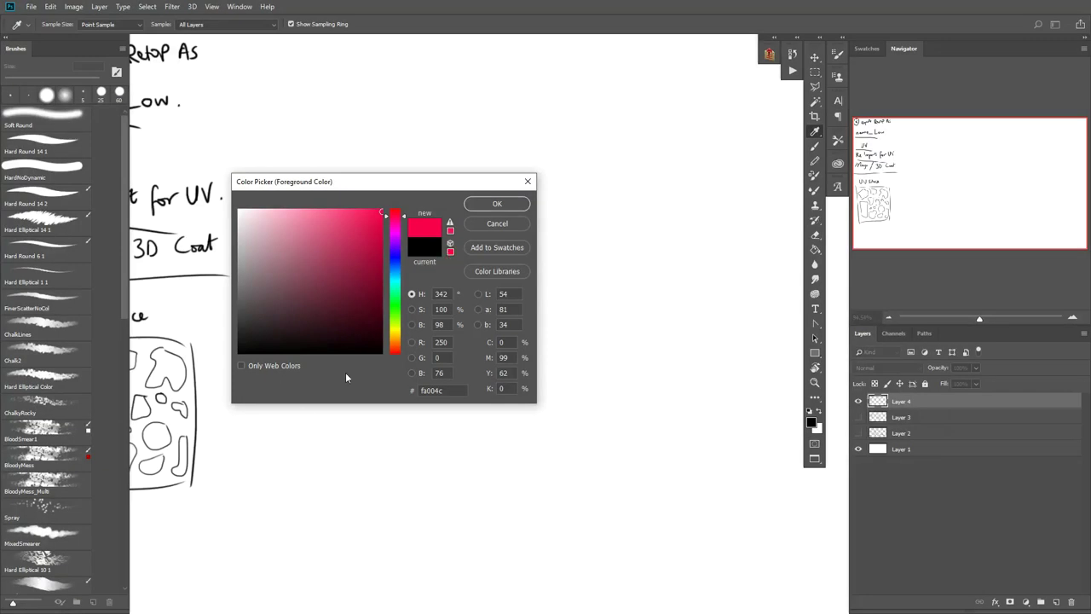
Accept pink as the brush drawing colour and return to full-screen drawing.
drag(341, 182, 610, 371)
key(Return)
key(f)
key(f)
Hatch the UV islands pink with a dotted legend, and label Body_Low, teeth_Low, Accesory_Low.
mouse_move(150, 368)
mouse_down()
mouse_move(153, 422)
mouse_move(111, 508)
mouse_move(228, 495)
mouse_up()
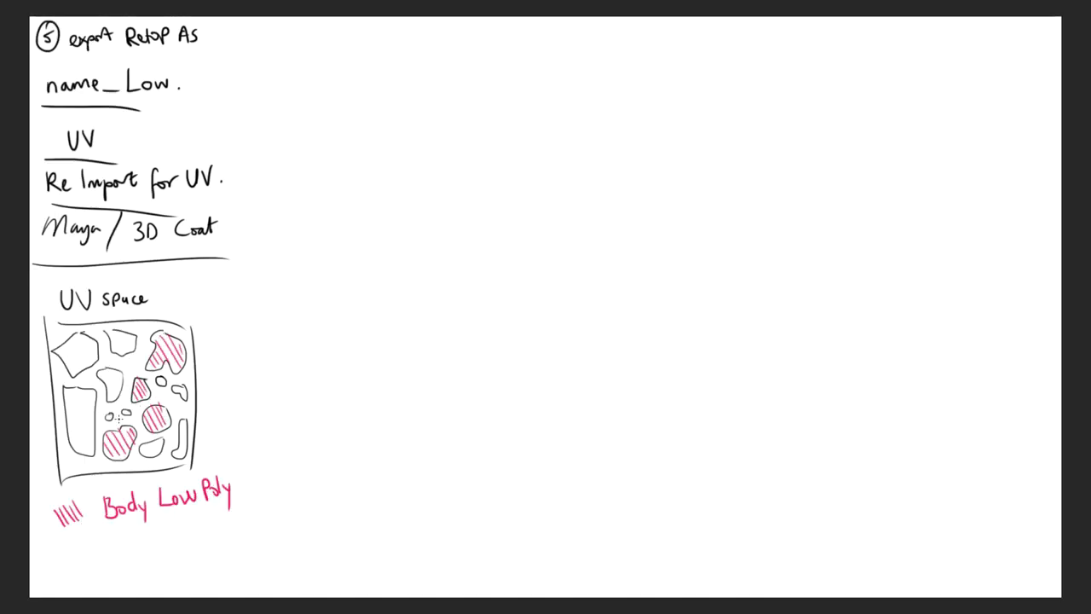
mouse_move(46, 552)
mouse_down()
mouse_move(143, 554)
mouse_move(86, 363)
mouse_move(93, 579)
mouse_move(157, 564)
mouse_move(232, 576)
mouse_move(290, 570)
mouse_up()
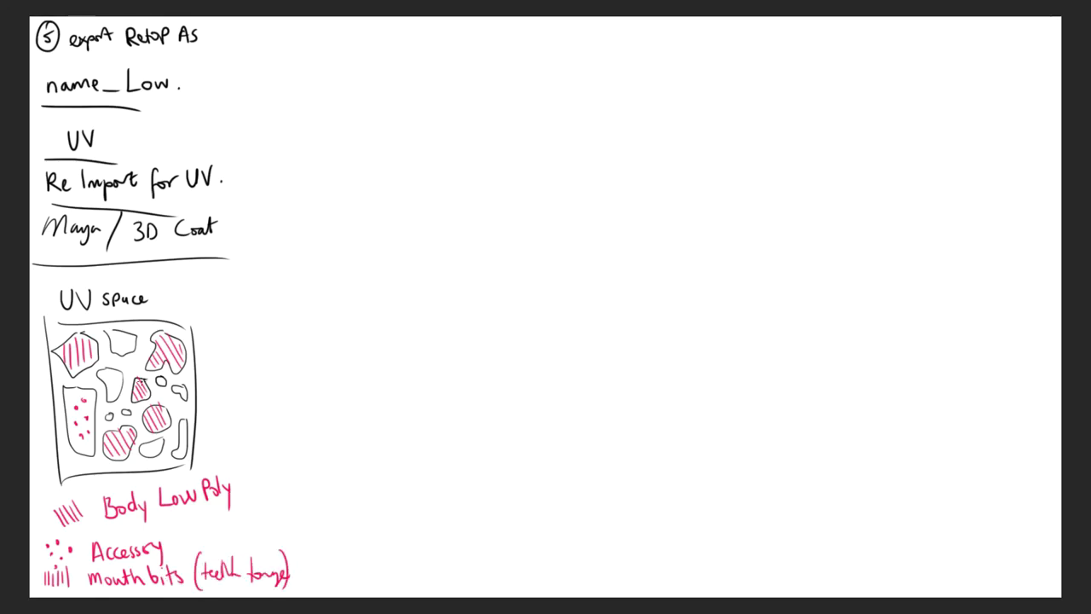
mouse_move(237, 320)
mouse_down()
mouse_move(352, 319)
mouse_move(231, 348)
mouse_move(322, 345)
mouse_move(312, 383)
mouse_move(358, 375)
mouse_up()
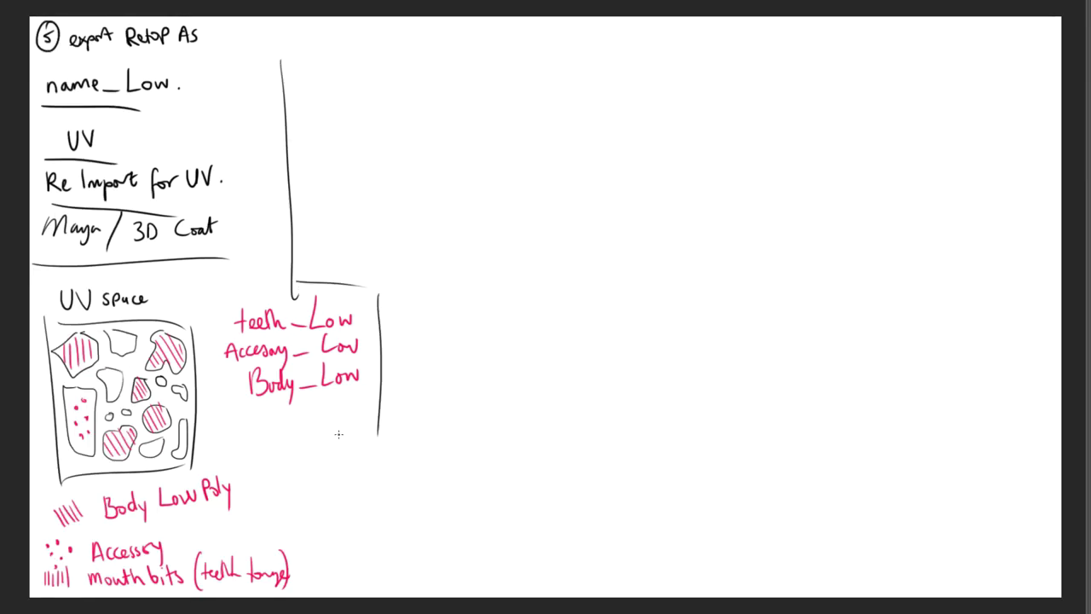
mouse_move(427, 322)
mouse_down()
mouse_move(497, 375)
mouse_move(507, 326)
mouse_up()
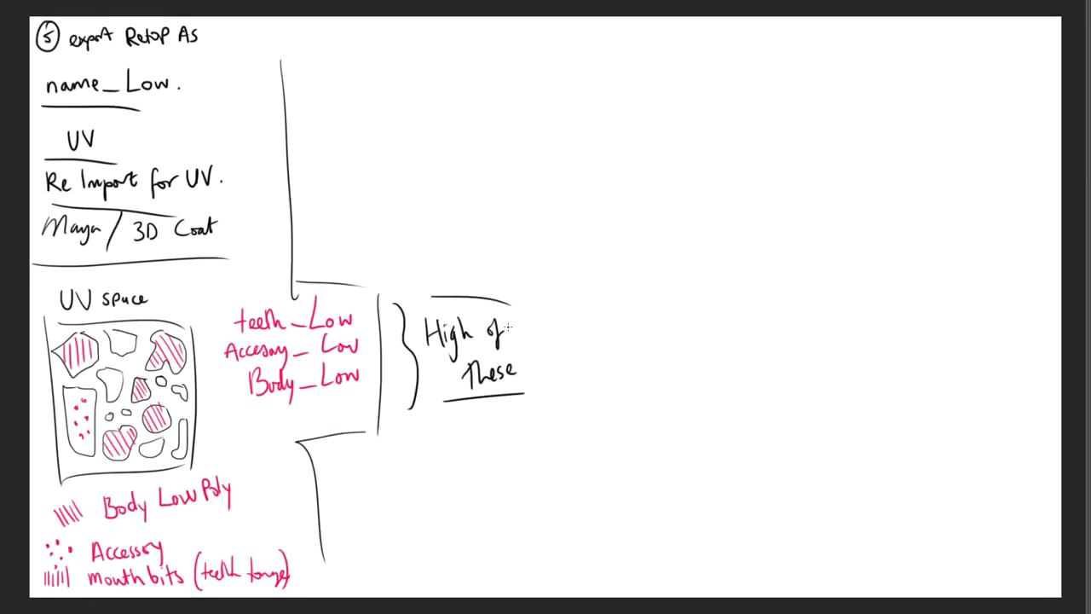
Sketch the Low stick figure with ring, teeth and parts, an arrow, and the High heading.
mouse_move(392, 93)
mouse_down()
mouse_move(436, 122)
mouse_move(399, 154)
mouse_move(385, 229)
mouse_move(415, 229)
mouse_move(444, 256)
mouse_move(482, 271)
mouse_up()
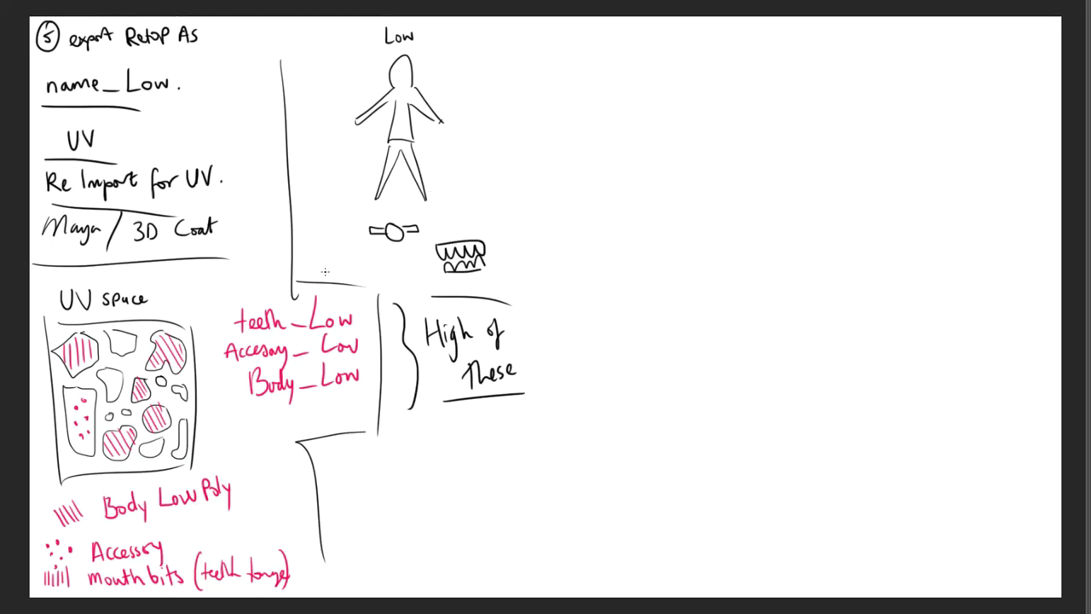
mouse_move(477, 203)
mouse_down()
mouse_move(493, 196)
mouse_move(479, 206)
mouse_up()
drag(639, 31, 657, 50)
drag(660, 34, 682, 39)
drag(506, 152, 556, 150)
drag(542, 142, 543, 162)
Draw the detailed High character figure with head, arms holding a tool, legs and feet.
mouse_move(656, 58)
mouse_down()
mouse_move(670, 76)
mouse_move(654, 80)
mouse_move(669, 85)
mouse_up()
mouse_move(648, 89)
mouse_down()
mouse_move(609, 133)
mouse_move(645, 147)
mouse_up()
mouse_move(671, 95)
mouse_down()
mouse_move(678, 145)
mouse_move(655, 107)
mouse_up()
mouse_move(662, 116)
mouse_down()
mouse_move(670, 122)
mouse_move(612, 128)
mouse_up()
drag(622, 119, 607, 136)
mouse_move(653, 89)
mouse_down()
mouse_move(680, 96)
mouse_move(701, 124)
mouse_up()
mouse_move(644, 153)
mouse_down()
mouse_move(632, 209)
mouse_move(649, 189)
mouse_up()
mouse_move(641, 151)
mouse_down()
mouse_move(666, 150)
mouse_move(683, 204)
mouse_up()
drag(676, 147, 688, 201)
click(633, 213)
drag(629, 218, 644, 215)
Add the high-poly rock, part and watch strap, and write 'Same Axis + Pivot + Scale etc.'.
drag(680, 214, 738, 213)
mouse_move(707, 246)
mouse_down()
mouse_move(713, 258)
mouse_move(753, 248)
mouse_move(603, 247)
mouse_move(615, 251)
mouse_up()
drag(670, 241, 687, 251)
mouse_move(494, 62)
mouse_down()
mouse_move(561, 82)
mouse_move(586, 72)
mouse_up()
drag(515, 120, 583, 99)
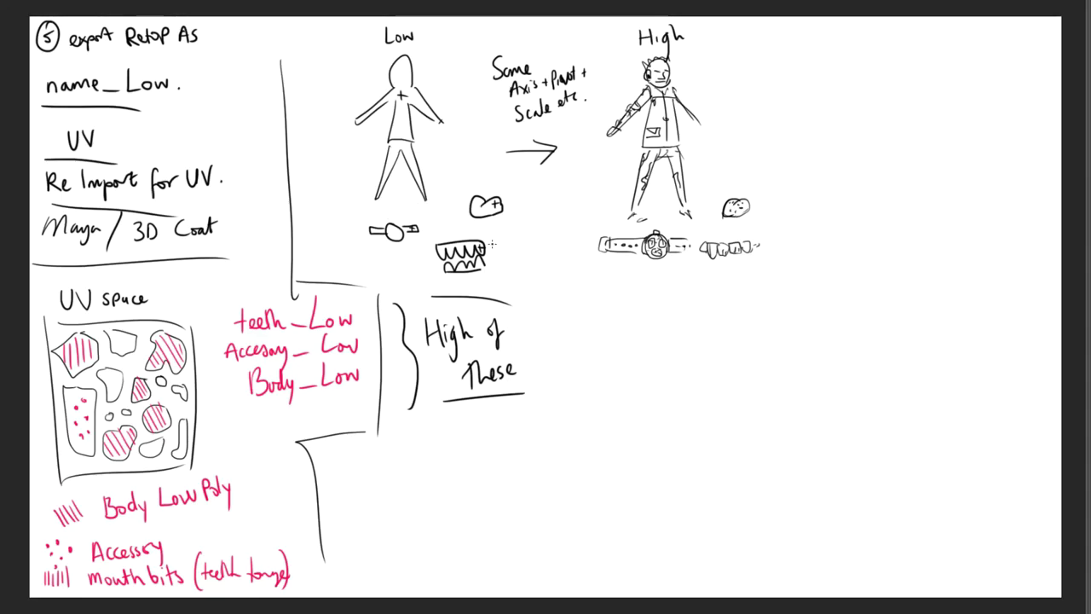
Draw a divider and write a double-underlined 'Check' near the Low figure.
drag(541, 300, 544, 402)
drag(308, 35, 300, 56)
drag(312, 34, 351, 41)
drag(300, 68, 360, 50)
drag(312, 83, 363, 53)
Write a circled step number 6 and box in the Low and High figures.
mouse_move(827, 41)
mouse_down()
mouse_move(832, 59)
mouse_move(820, 38)
mouse_up()
drag(783, 24, 738, 272)
drag(694, 278, 585, 295)
drag(509, 292, 556, 249)
drag(534, 256, 551, 274)
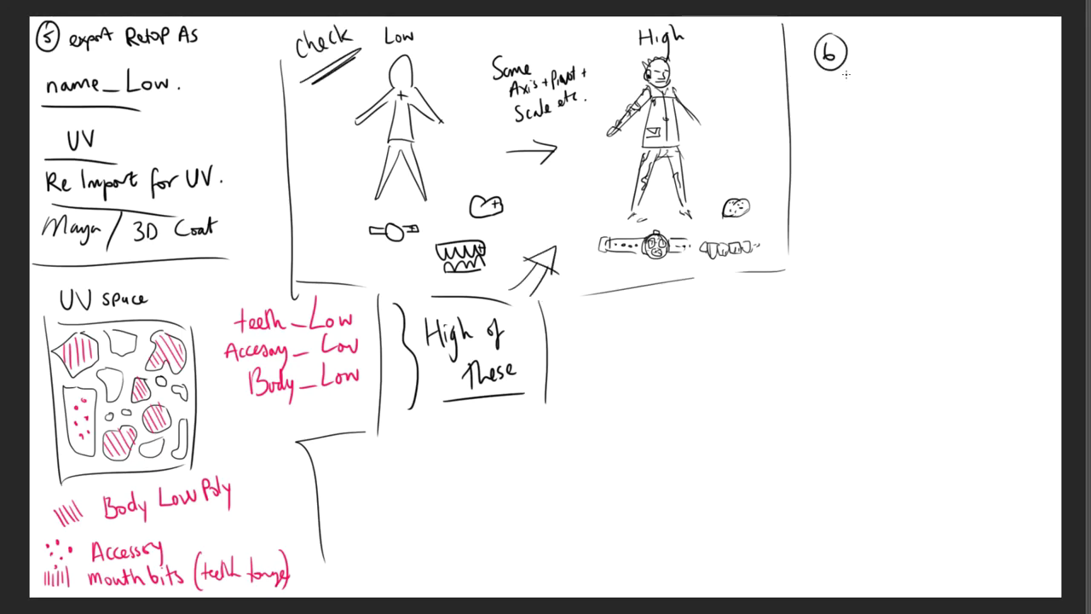
drag(870, 39, 871, 65)
Write 'Bake — Marmoset Toolbag 3 is KING' under step 6.
drag(869, 39, 872, 63)
drag(886, 52, 924, 55)
drag(812, 96, 1028, 72)
mouse_move(888, 119)
mouse_down()
mouse_move(958, 116)
mouse_move(925, 114)
mouse_up()
Draw the cage diagram with a curved HIGH line, straight LOW line and dashed Cage curve.
drag(839, 174, 832, 197)
mouse_move(851, 187)
mouse_down()
mouse_move(856, 210)
mouse_move(871, 187)
mouse_up()
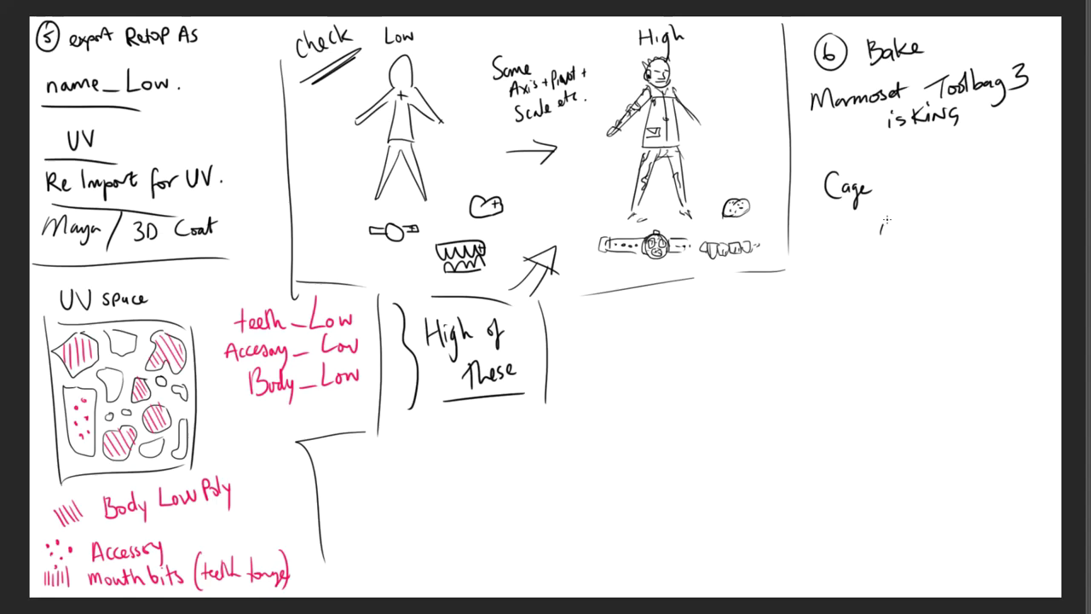
drag(881, 232, 948, 171)
drag(919, 174, 951, 158)
drag(890, 245, 978, 176)
mouse_move(981, 159)
mouse_down()
mouse_move(996, 167)
mouse_move(1010, 157)
mouse_up()
drag(913, 198, 912, 177)
drag(862, 225, 872, 211)
drag(867, 192, 925, 181)
Add tick marks to the HIGH line, brackets around LOW and Cage, and extend the LOW line.
drag(955, 158, 960, 167)
drag(973, 169, 970, 181)
drag(1014, 155, 1018, 171)
drag(820, 186, 818, 206)
drag(890, 179, 891, 194)
drag(891, 247, 881, 265)
drag(861, 245, 875, 266)
Write 'Transfered to normal MAP or others' under the cage diagram.
mouse_move(827, 288)
mouse_down()
mouse_move(903, 274)
mouse_move(917, 255)
mouse_up()
drag(936, 259, 951, 253)
drag(968, 256, 1024, 219)
drag(970, 278, 1002, 261)
drag(869, 332, 891, 324)
drag(902, 326, 934, 308)
drag(929, 317, 953, 300)
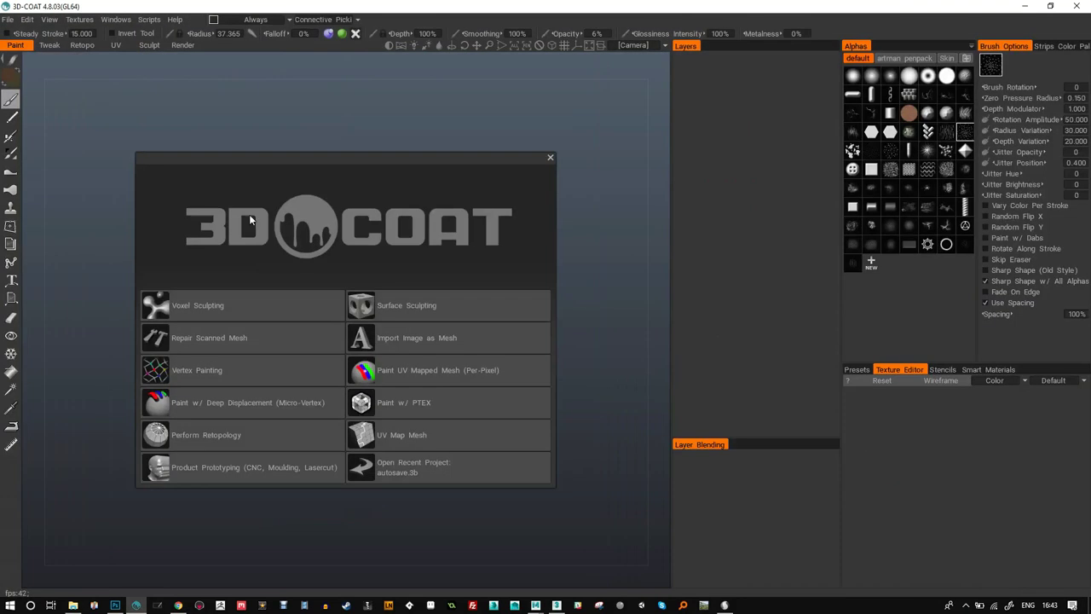
Open the baked chain normal map image in Photoshop.
click(369, 372)
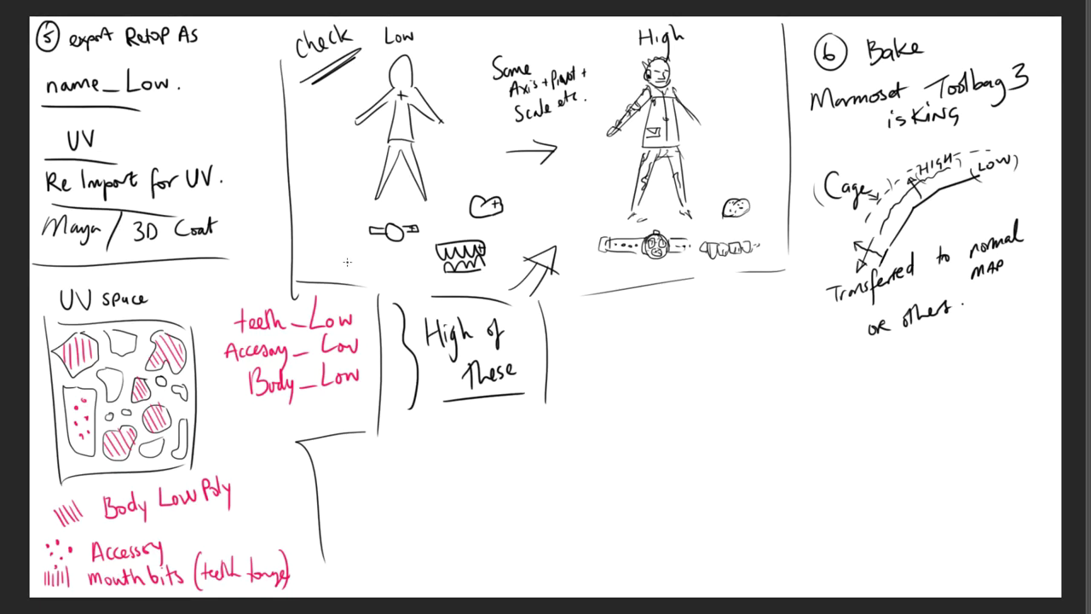
click(25, 8)
click(39, 29)
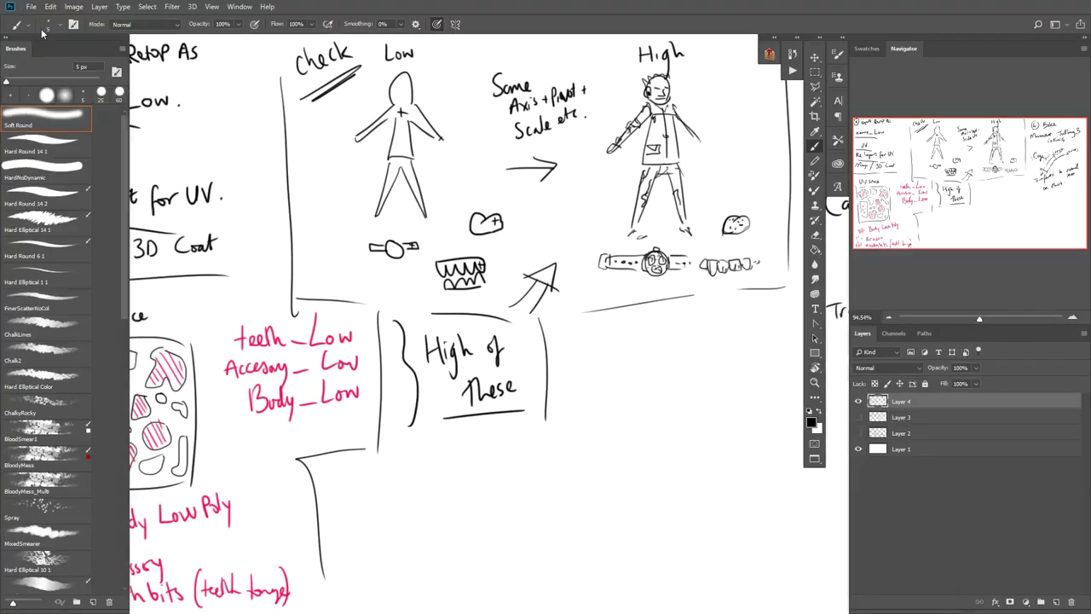
click(46, 84)
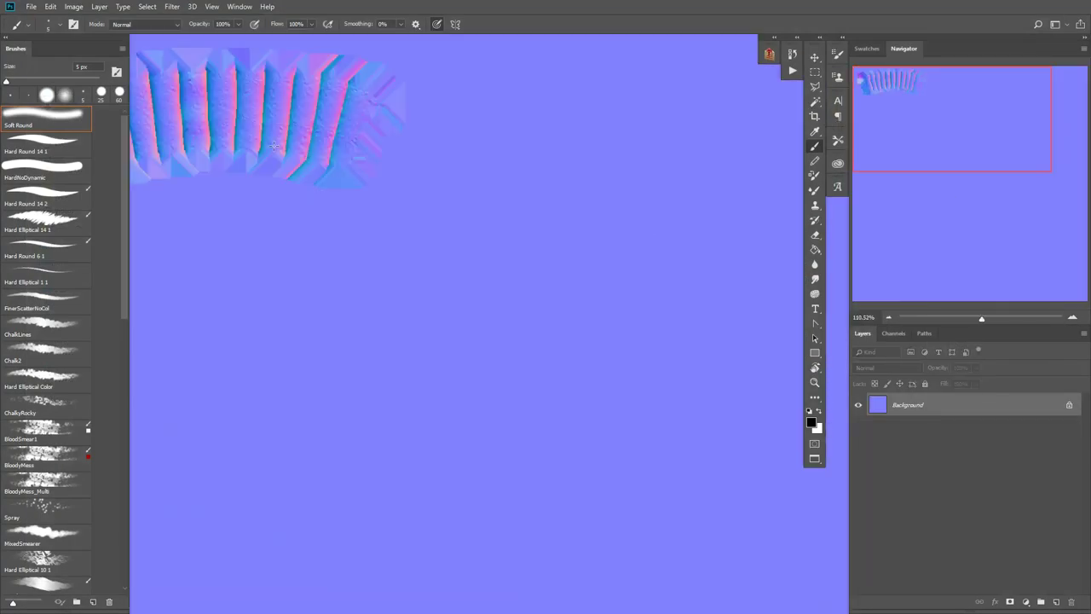
Save the normal map as a PNG named chainBake_normal.
key(ctrl+shift+s)
click(30, 6)
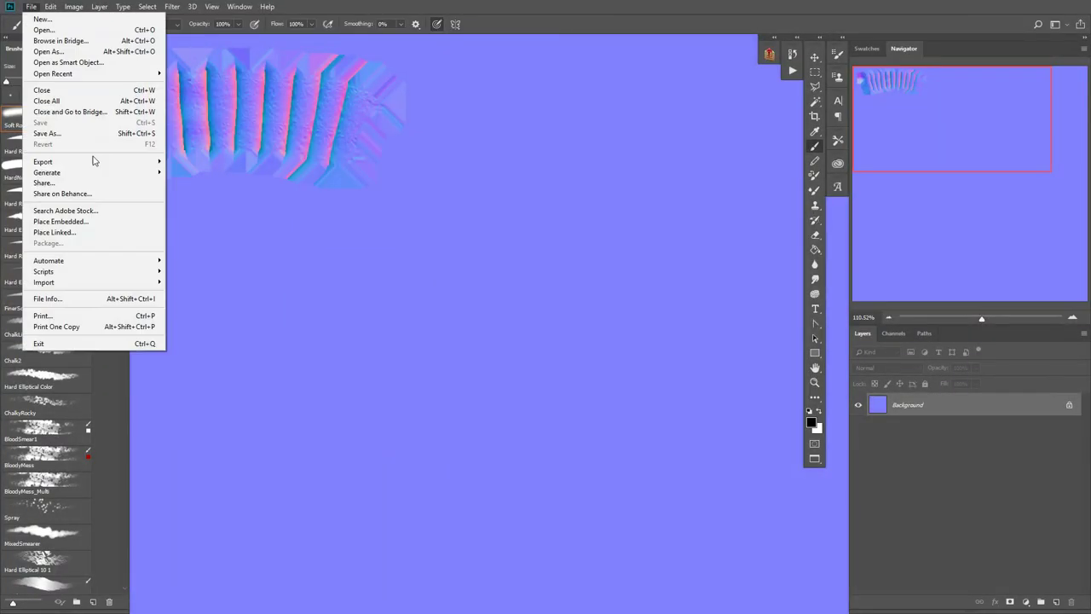
mouse_move(117, 284)
mouse_move(51, 162)
click(256, 171)
key(Escape)
click(31, 6)
click(48, 133)
click(128, 488)
click(128, 443)
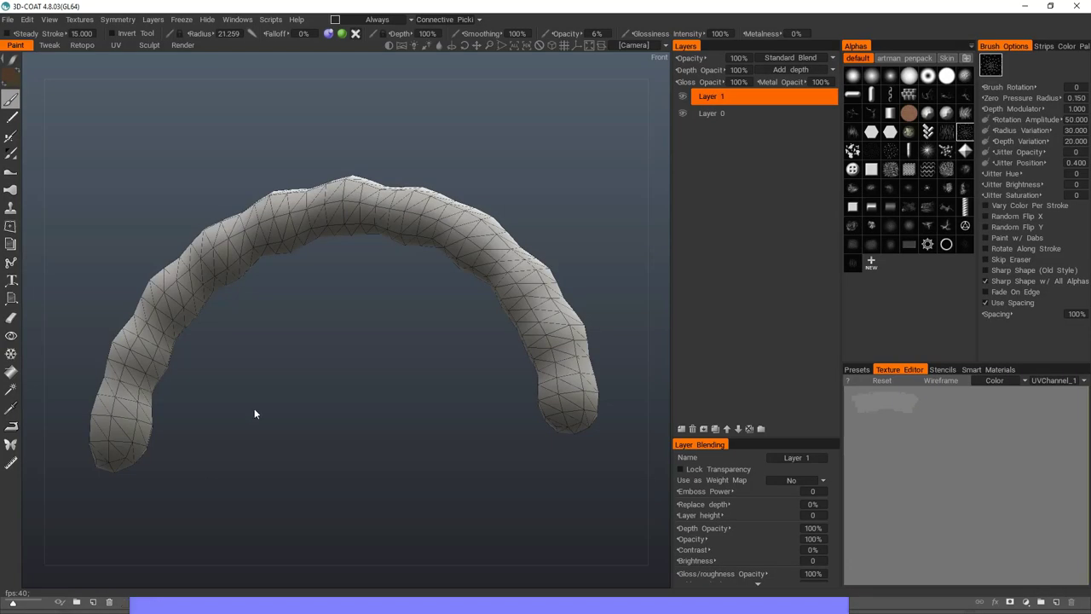
In 3D-Coat, choose Textures > Import > Normal Map for the chain.
click(80, 19)
mouse_move(170, 49)
click(281, 166)
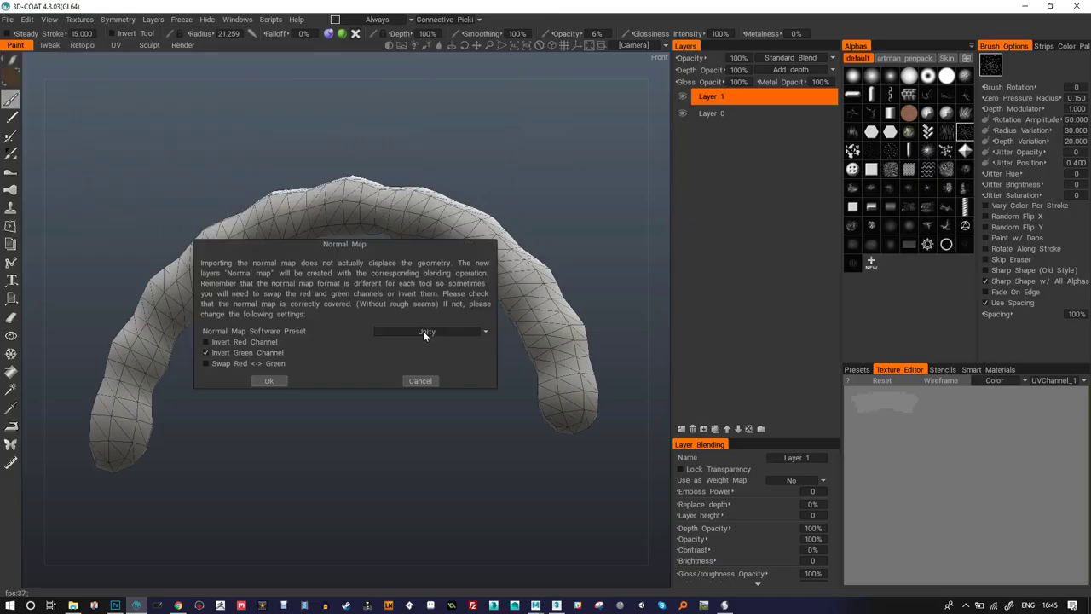
Apply the normal map to the chain and calculate an AmbientOcclusion layer, setting its blend mode.
click(256, 178)
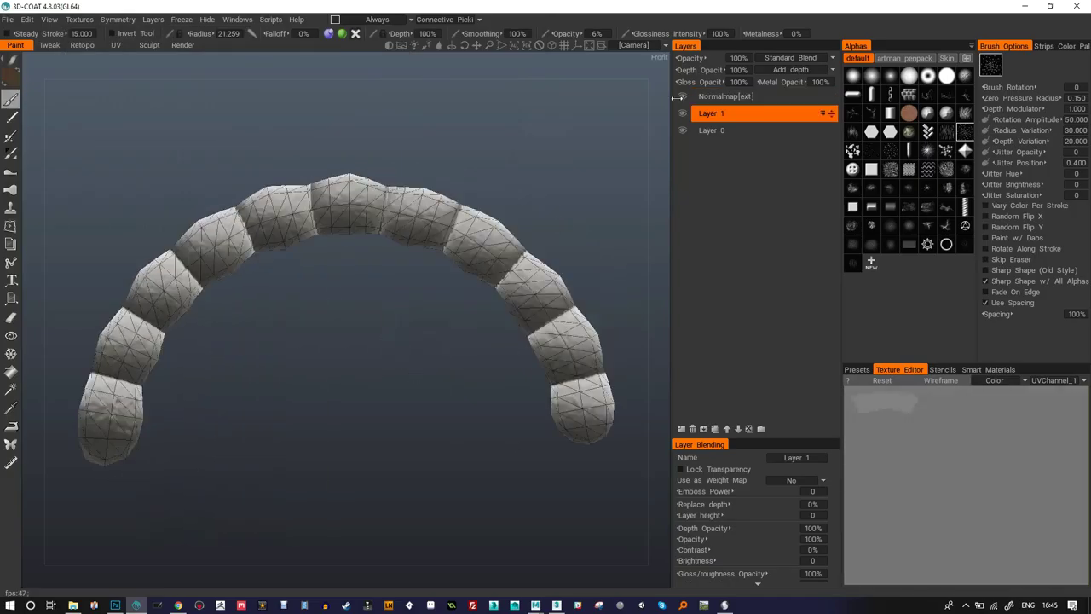
click(79, 19)
click(102, 150)
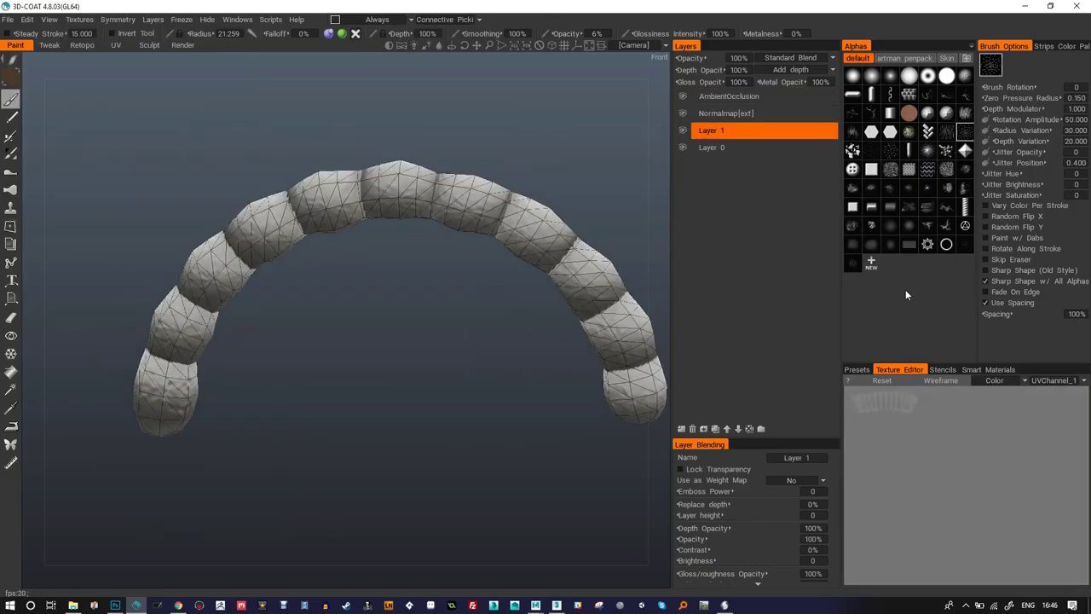
click(729, 96)
click(797, 57)
click(776, 73)
Fill part of the chain with a dark smart material on a new layer.
mouse_move(522, 122)
mouse_down()
mouse_move(417, 260)
mouse_move(355, 247)
mouse_move(457, 297)
mouse_move(477, 349)
mouse_move(456, 294)
mouse_move(529, 207)
mouse_move(547, 96)
mouse_up()
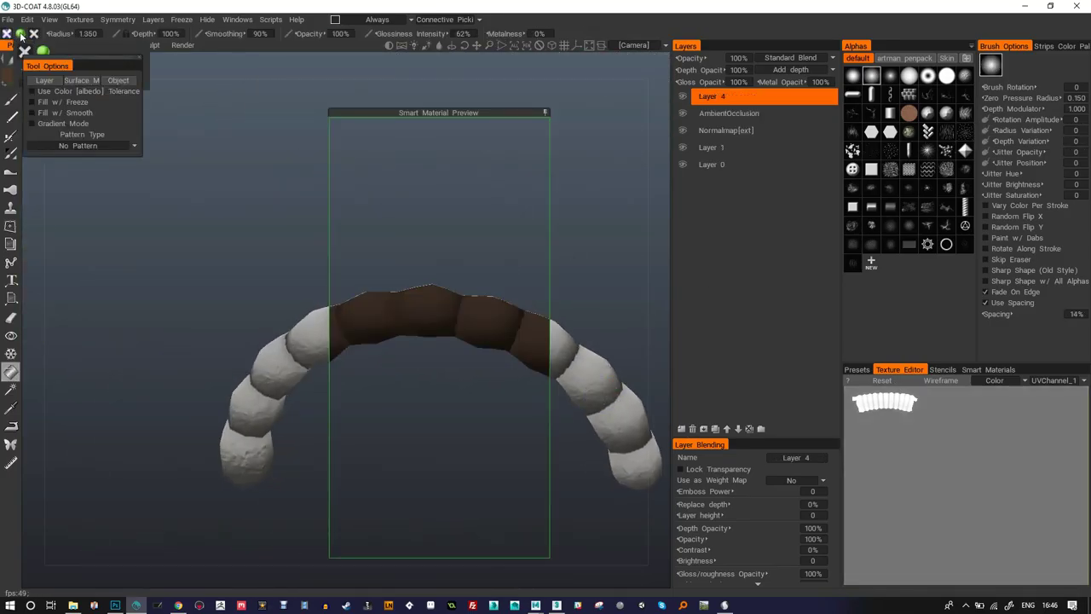
mouse_move(443, 213)
mouse_down()
mouse_move(580, 75)
mouse_move(275, 338)
mouse_up()
click(268, 336)
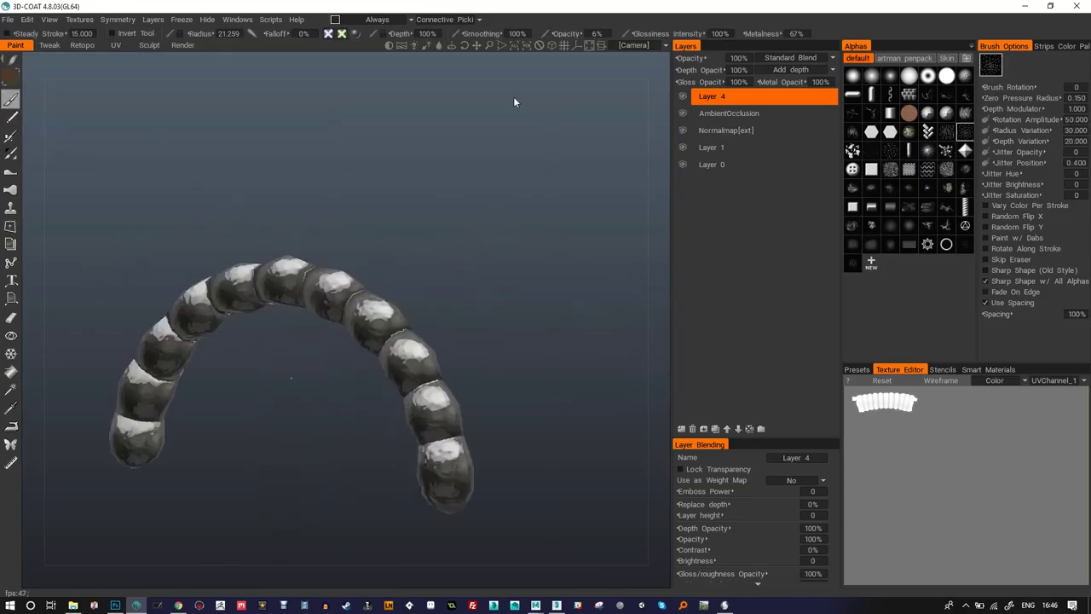
drag(513, 102, 445, 366)
key(alt+Tab)
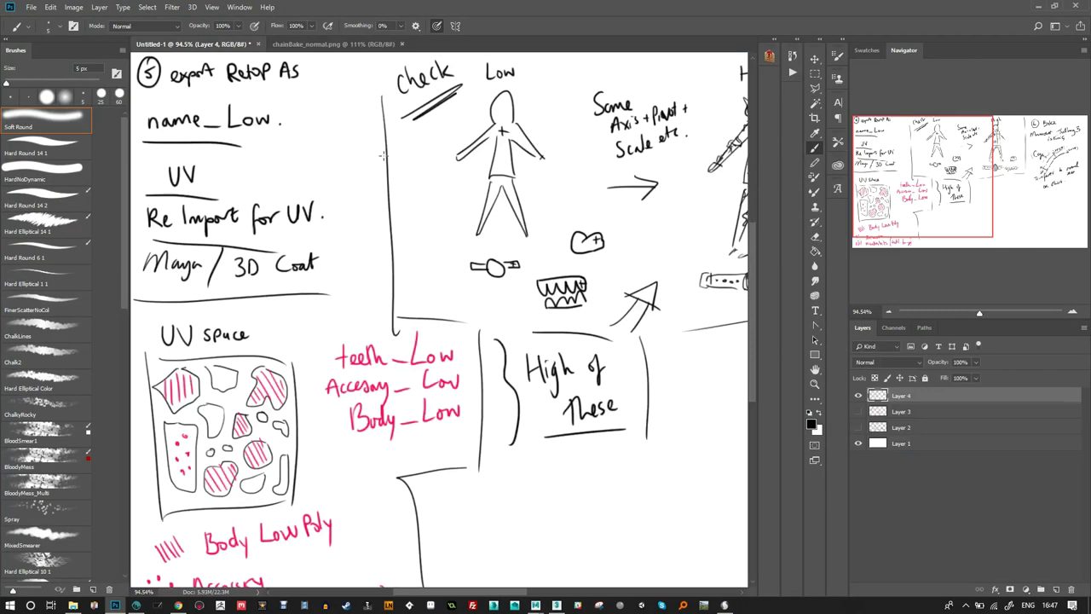
Write the circled step 7, 'Apply textures to Low poly', on the whiteboard.
scroll(779, 389, right, 3)
drag(571, 339, 577, 365)
drag(593, 329, 598, 334)
mouse_move(583, 426)
mouse_down()
mouse_move(611, 400)
mouse_move(743, 372)
mouse_move(712, 436)
mouse_move(760, 459)
mouse_move(699, 519)
mouse_move(721, 550)
mouse_move(785, 550)
mouse_move(895, 488)
mouse_move(892, 522)
mouse_move(980, 482)
mouse_move(927, 544)
mouse_move(959, 567)
mouse_move(1041, 540)
mouse_up()
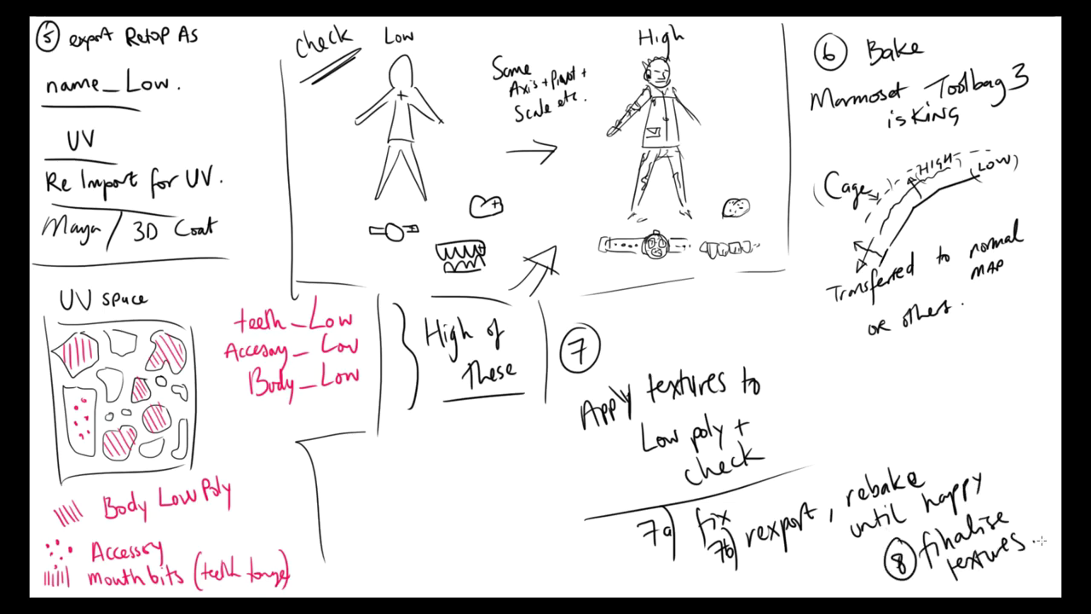